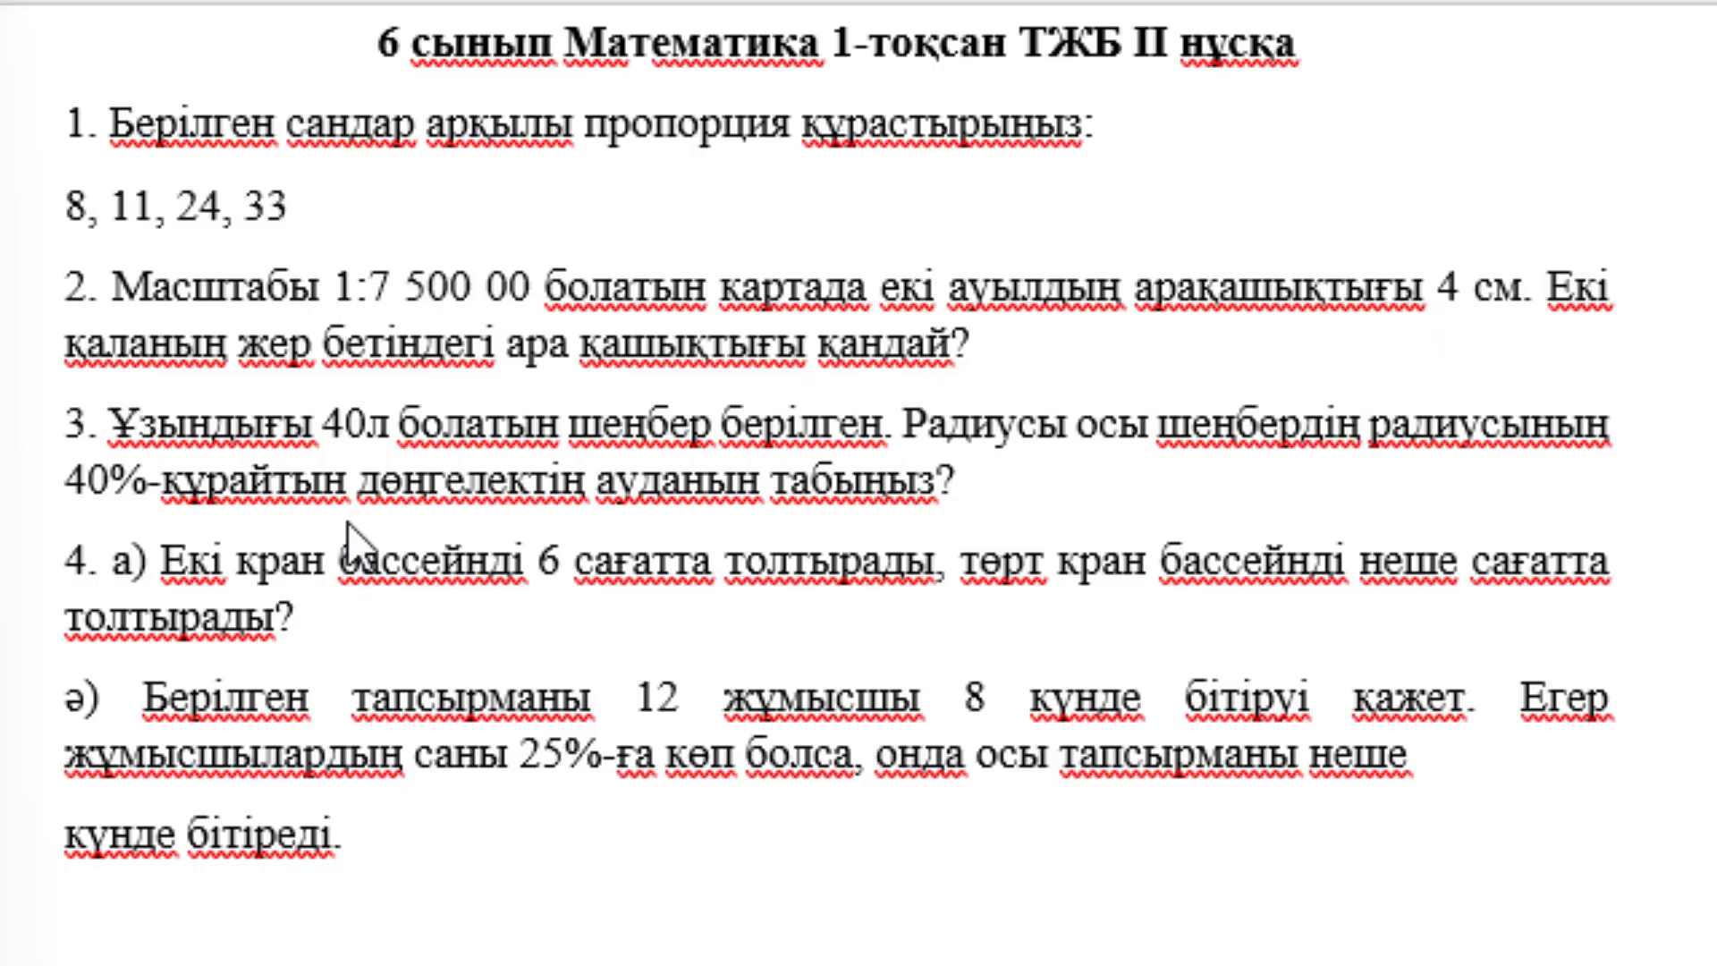
# Add the line 'Бізде екі жұп сандар бар делік: (8; 11) және (24; 33)' under the numbers, then begin 'Бұл жұптарды'.
pyautogui.click(449, 213)
pyautogui.press('Return')
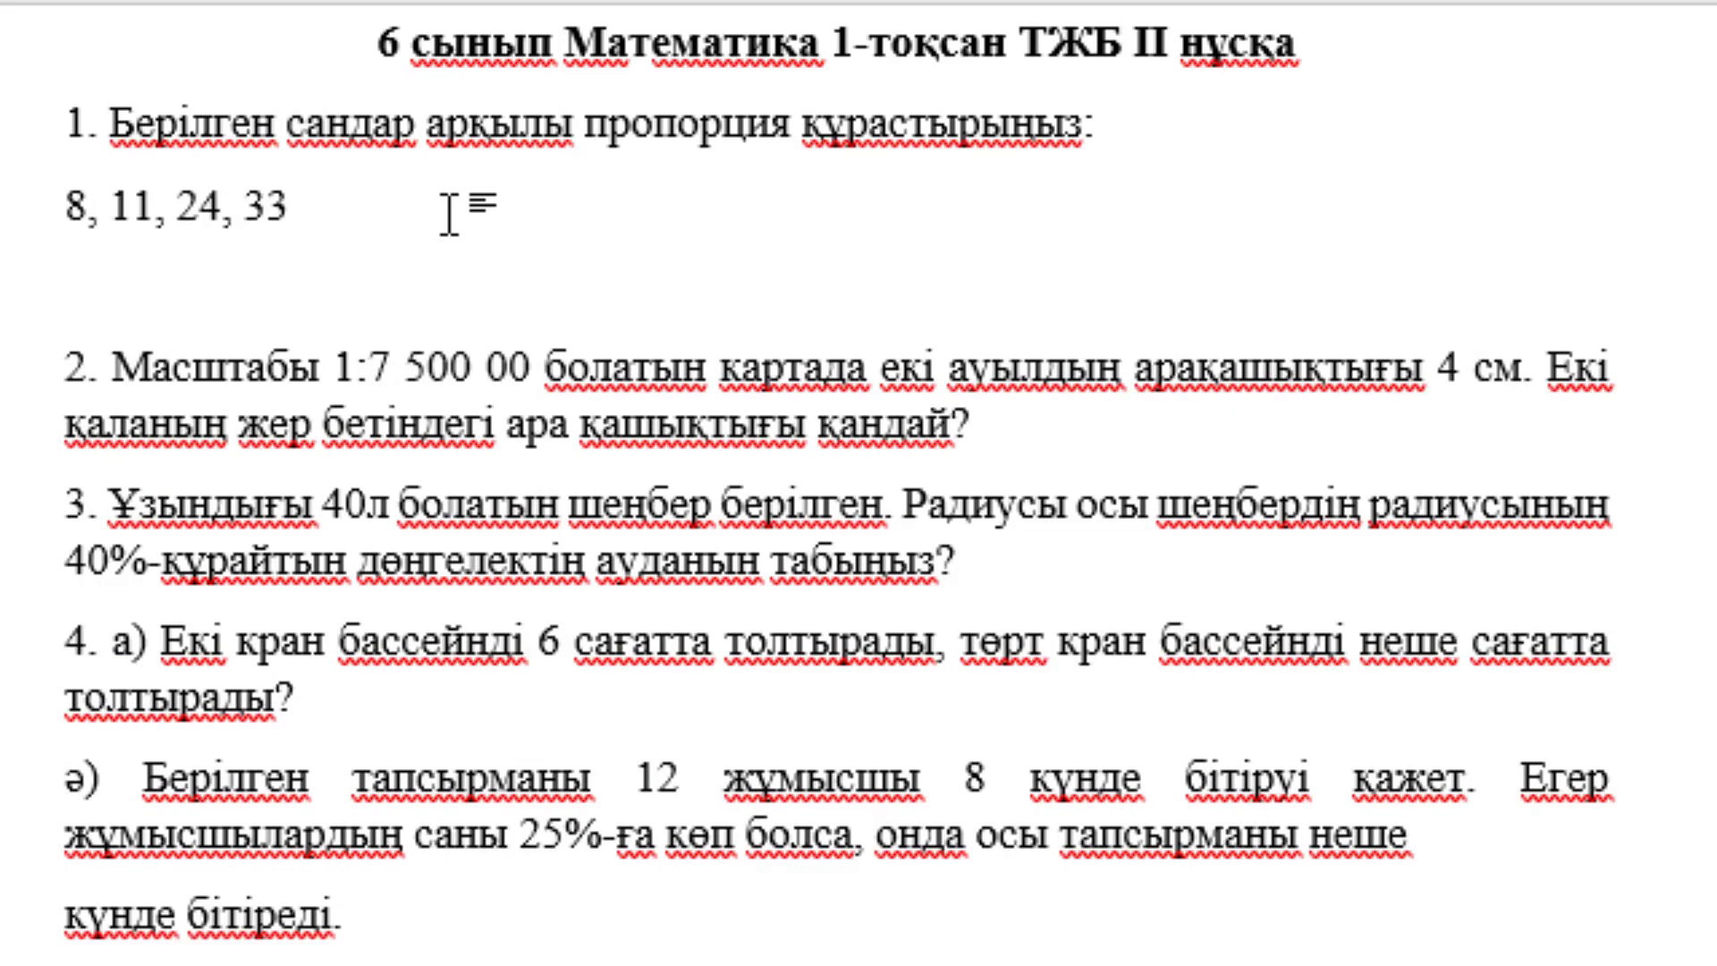
pyautogui.write('Біз')
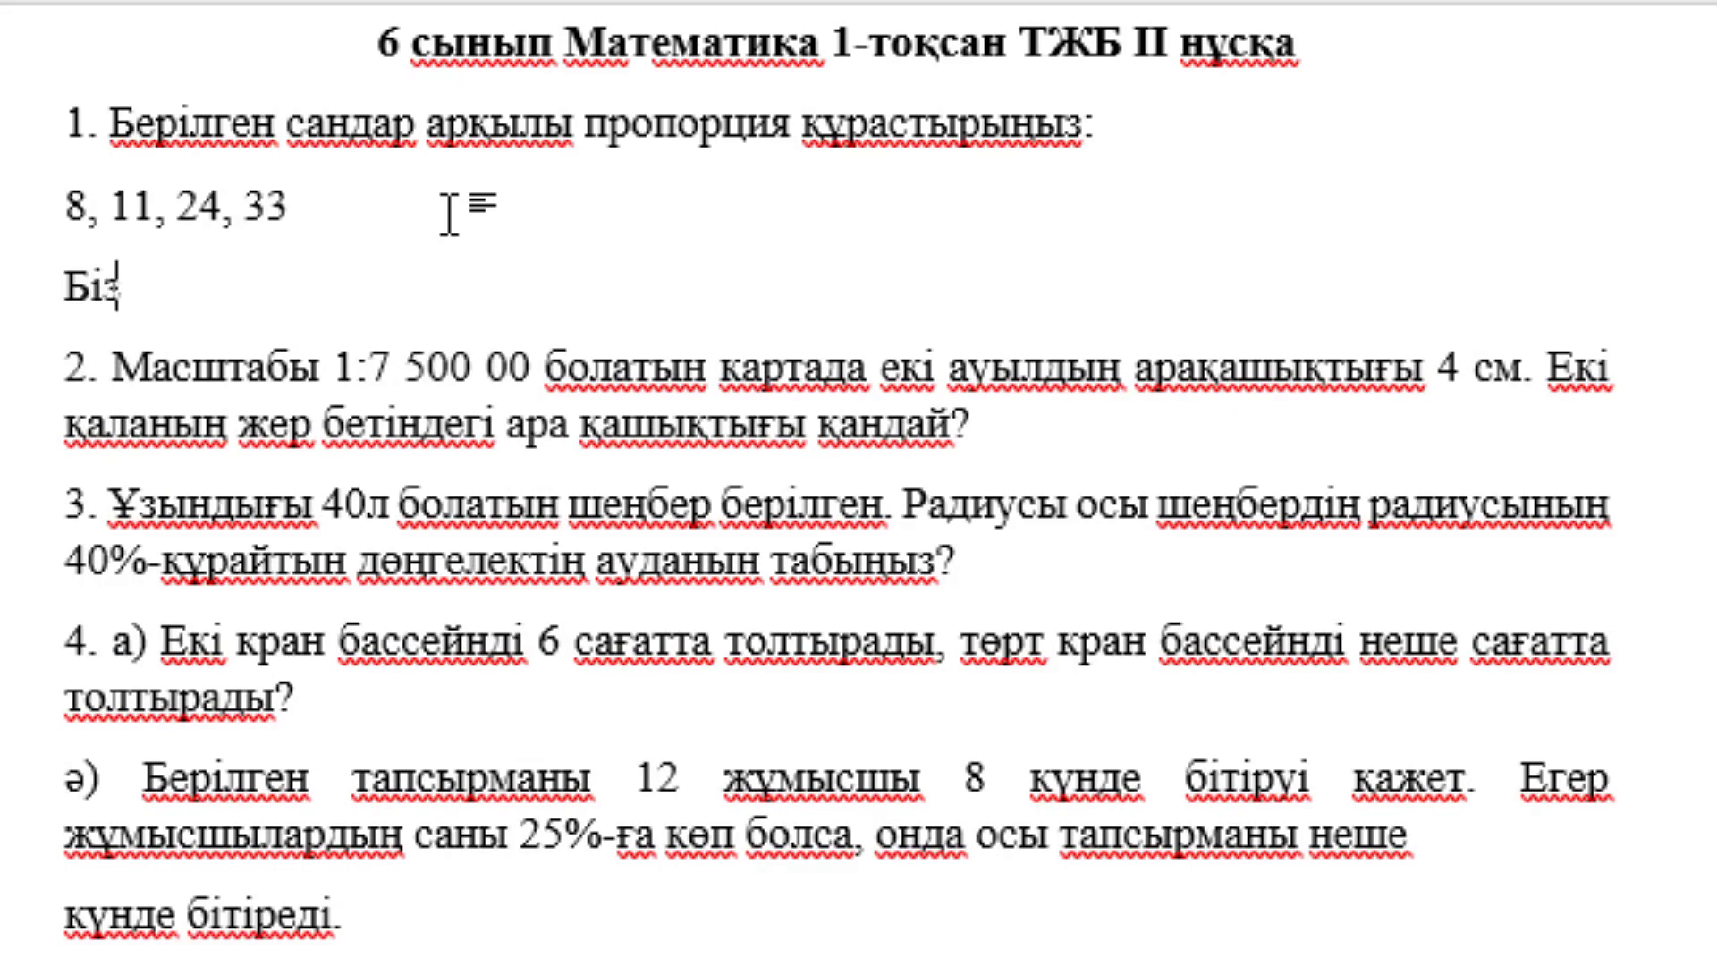
pyautogui.write('де екі ')
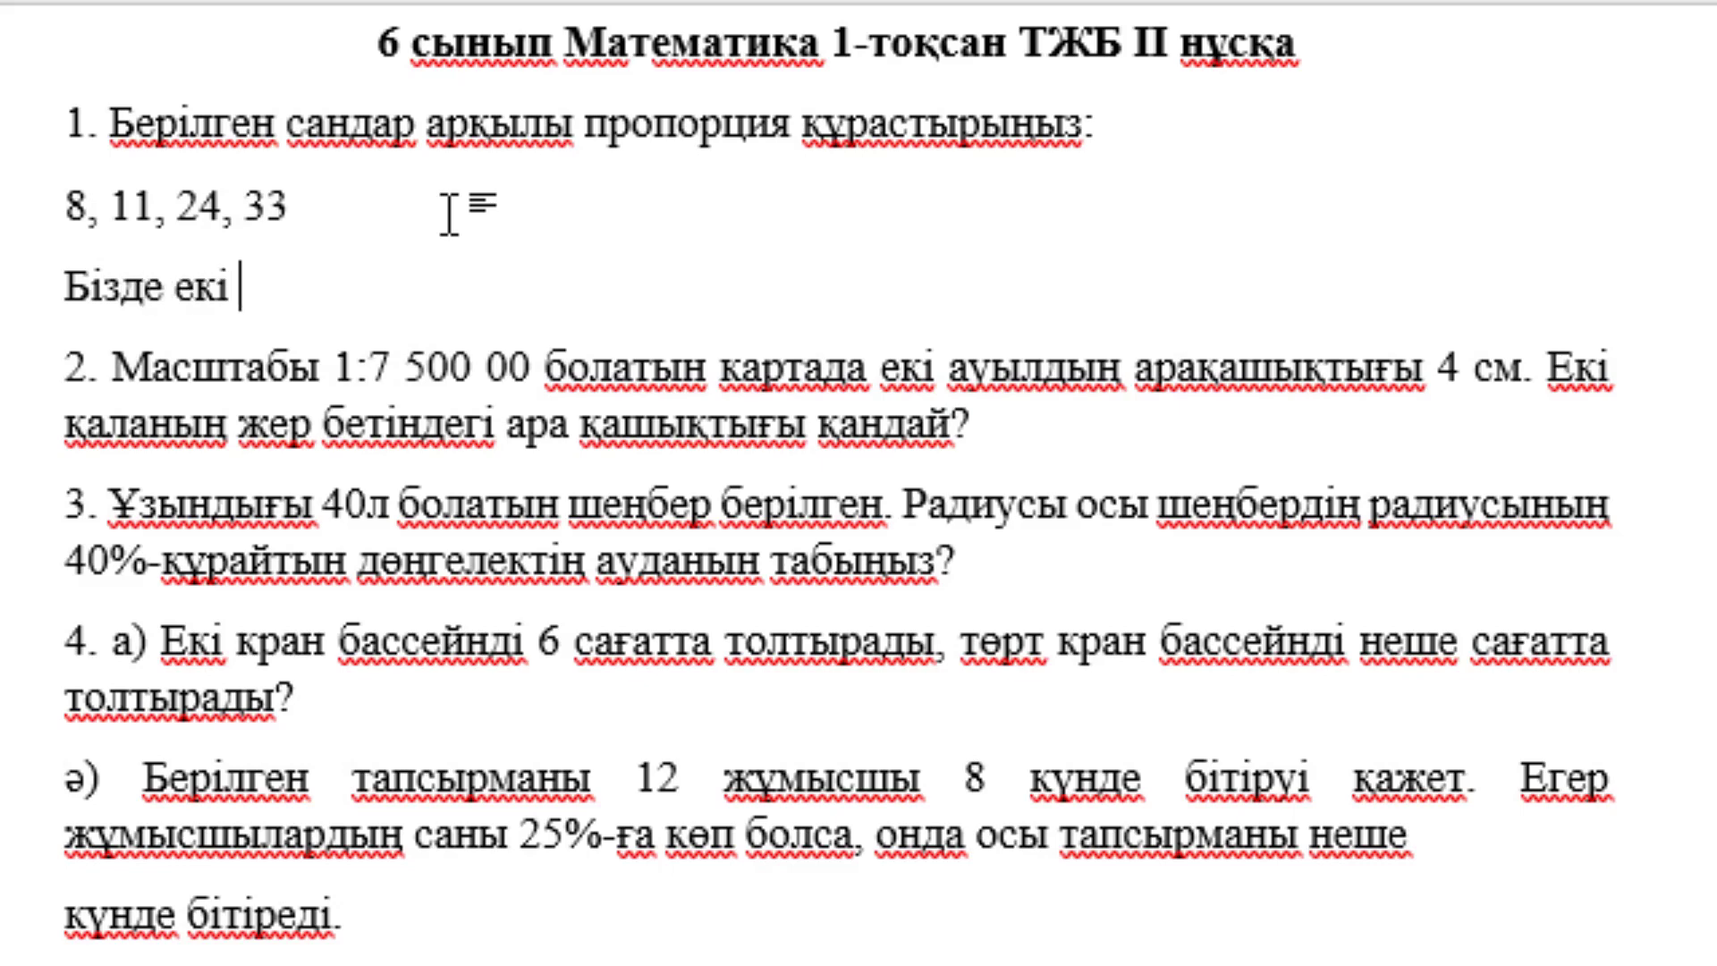
pyautogui.write('жұп')
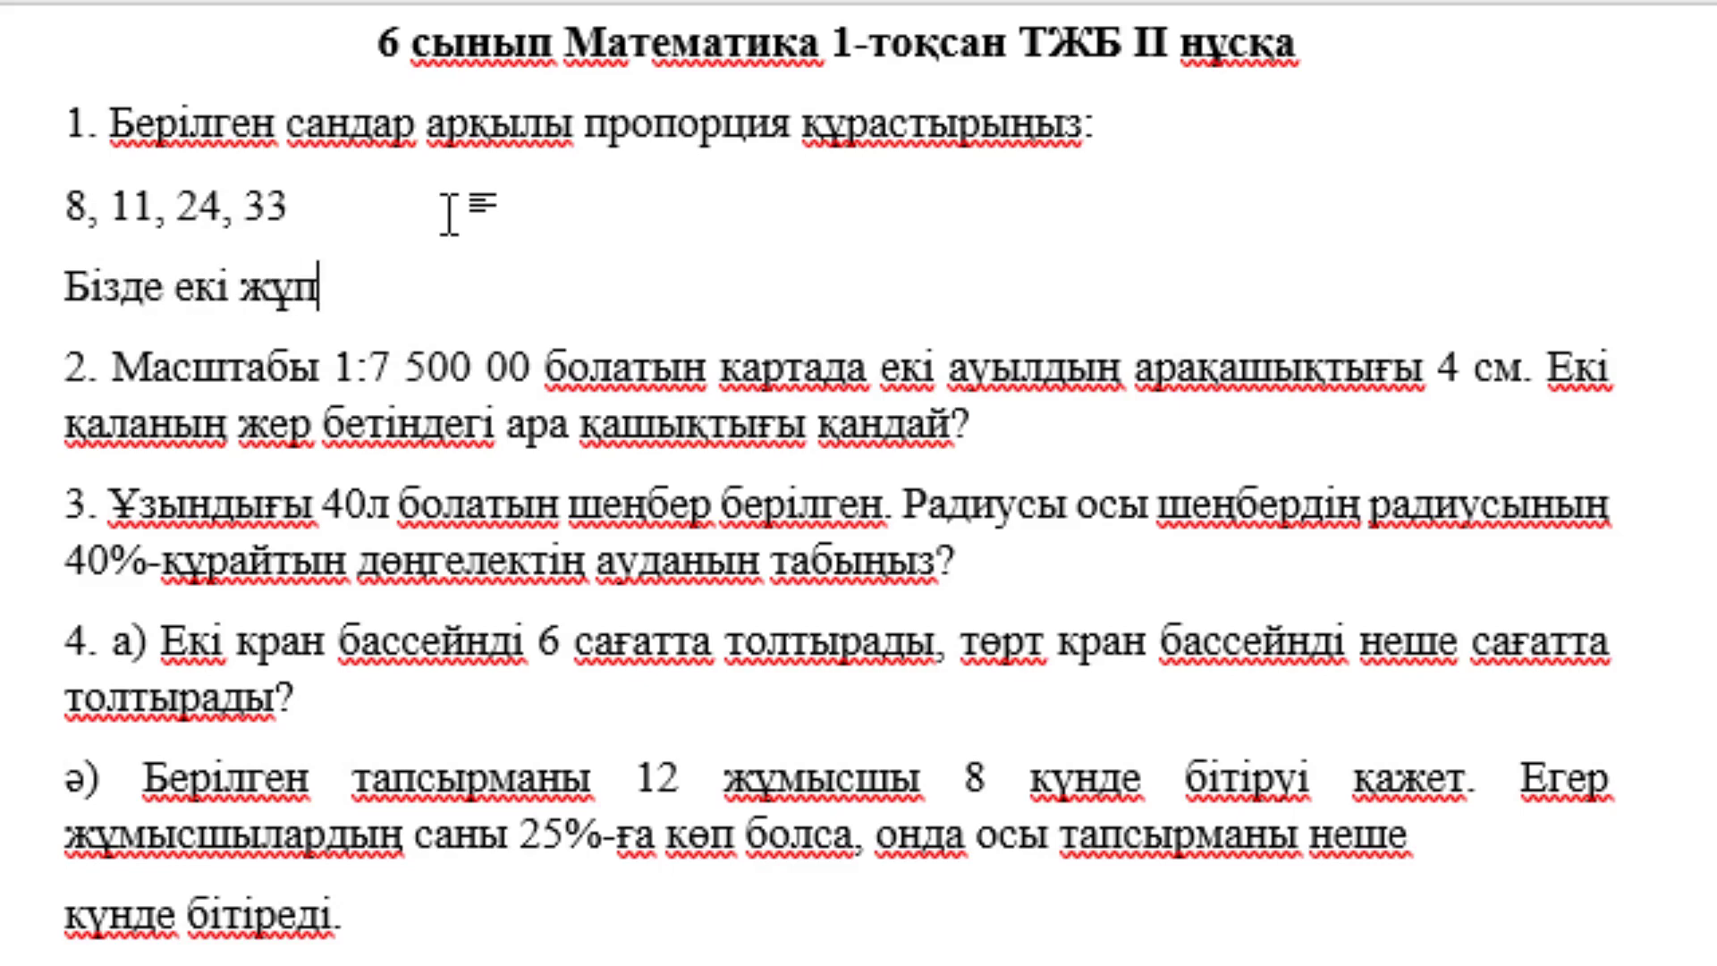
pyautogui.write(' санда')
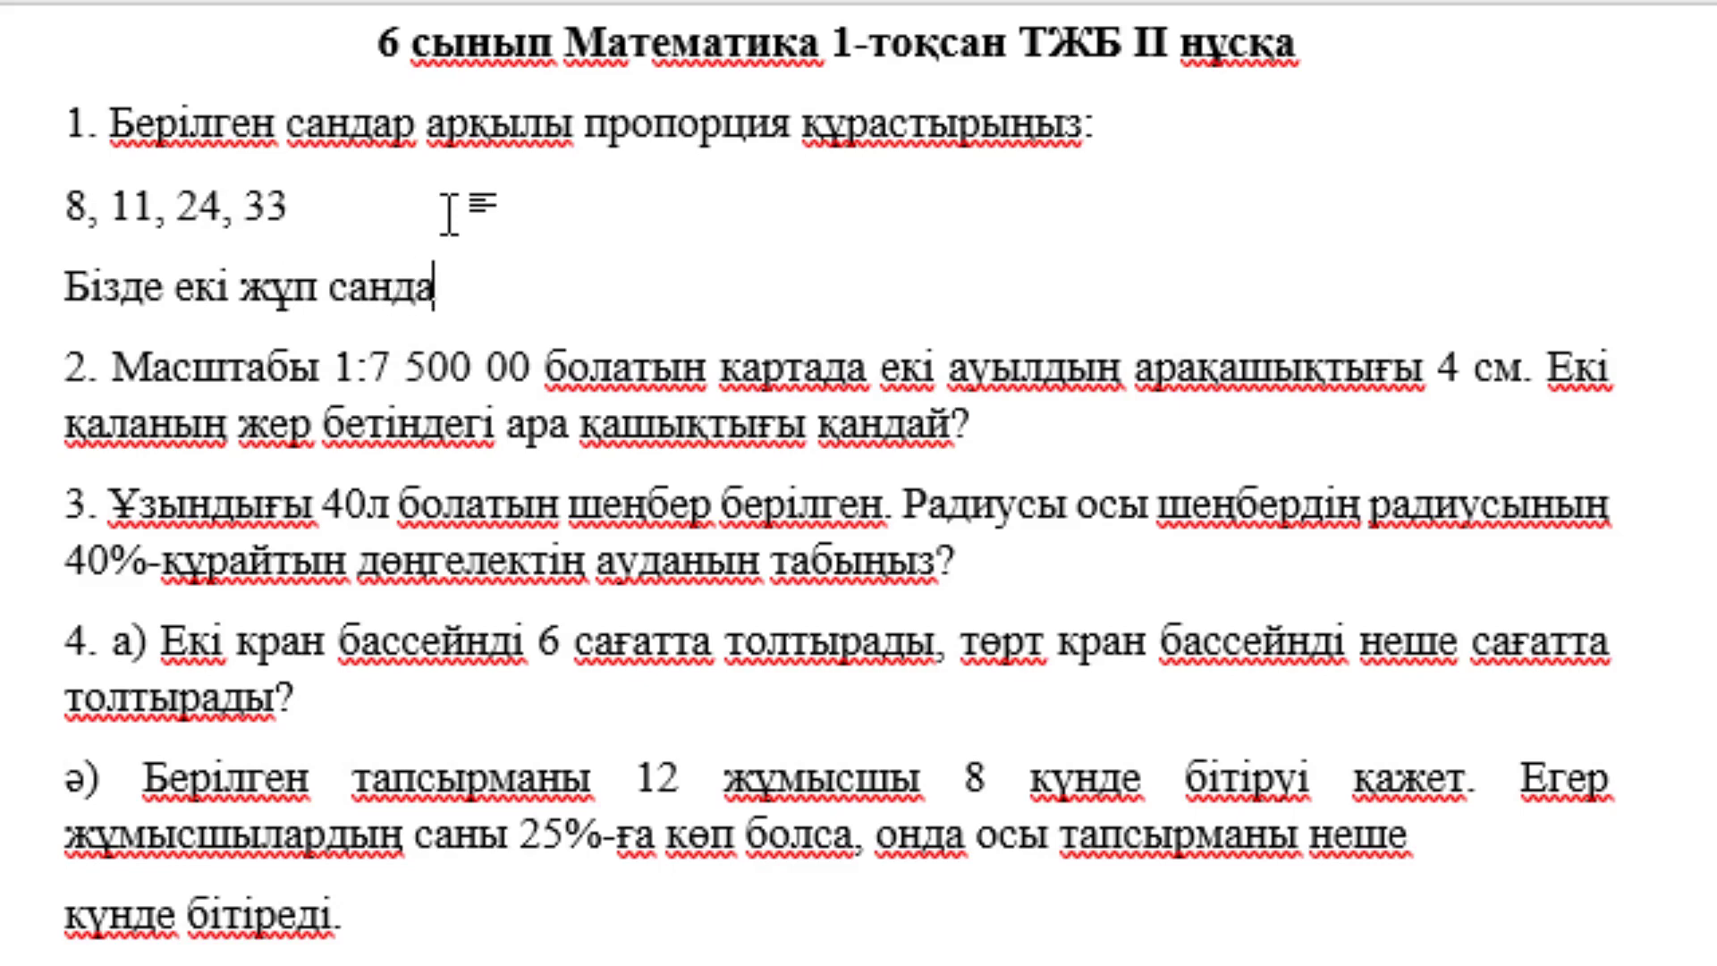
pyautogui.write('р бар делі')
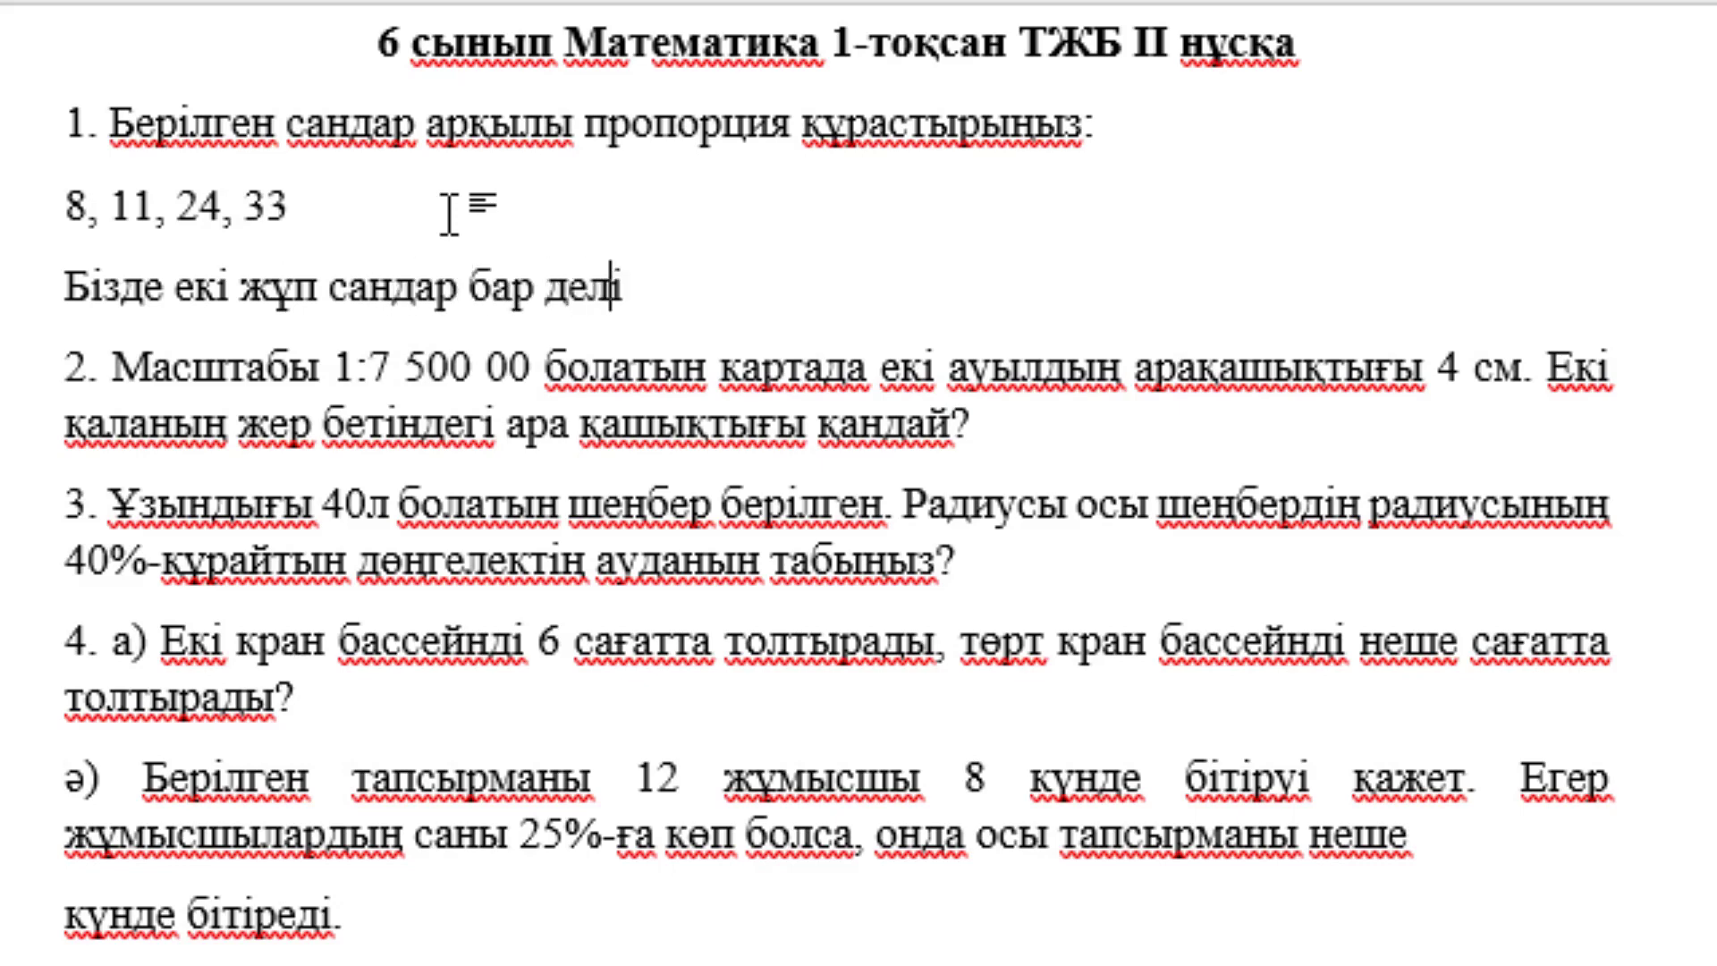
pyautogui.write('к: ')
pyautogui.write('(8')
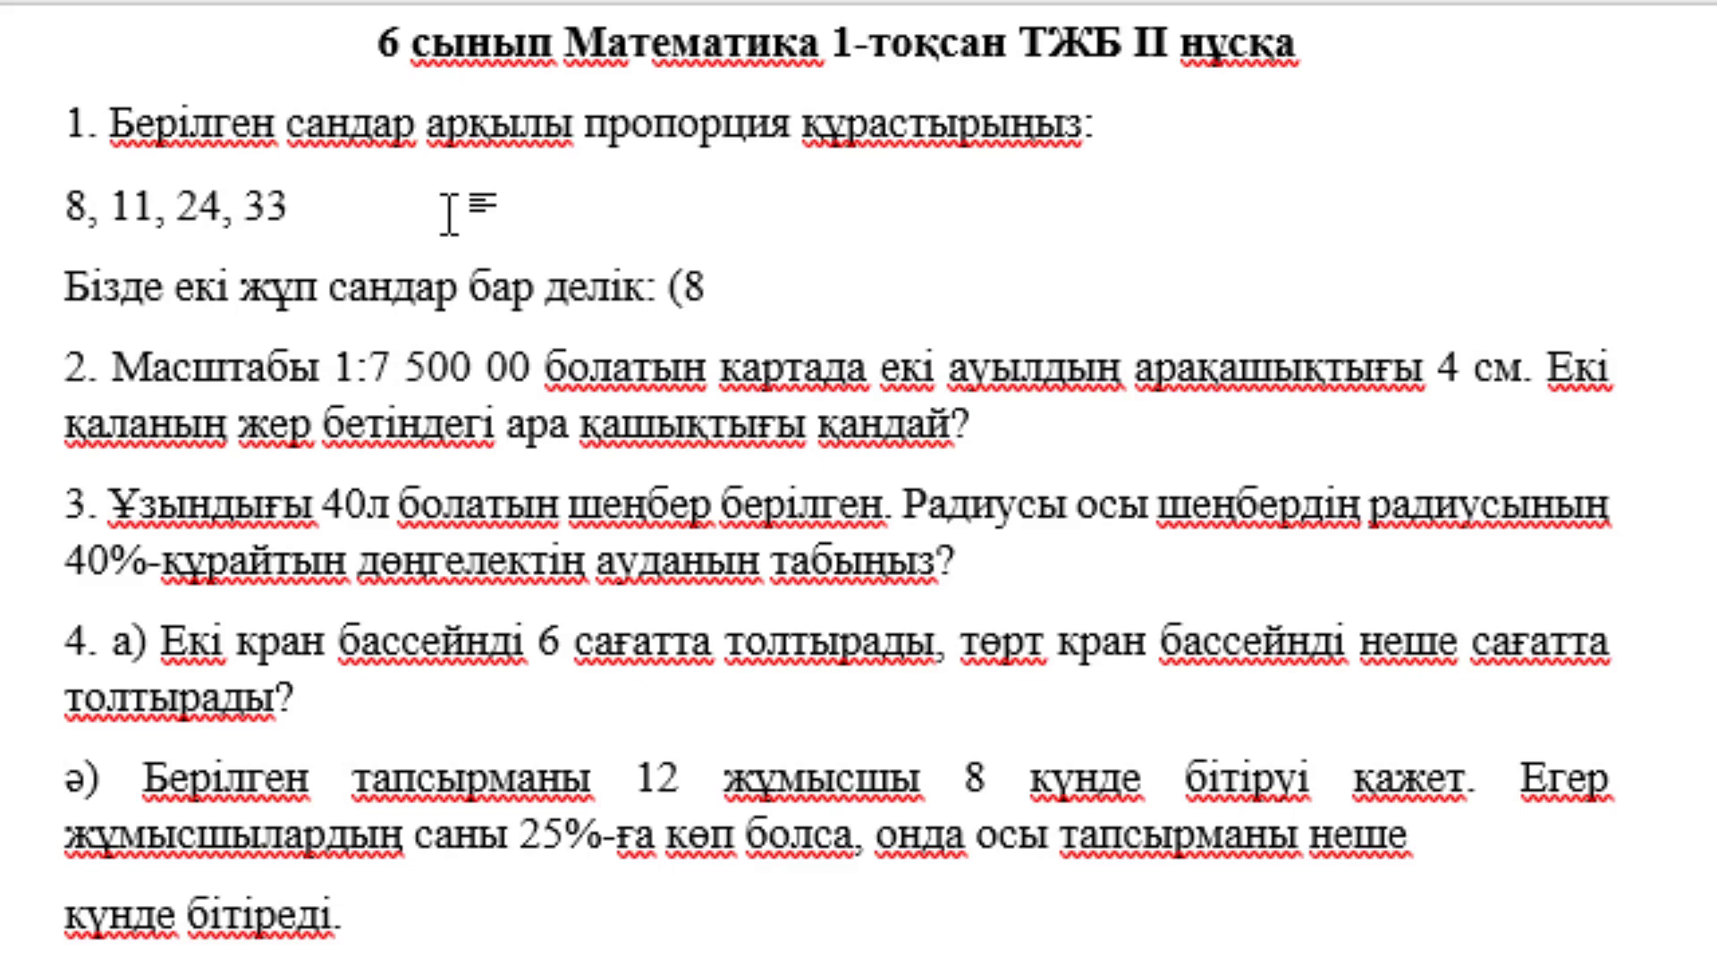
pyautogui.write('; 11')
pyautogui.write(')')
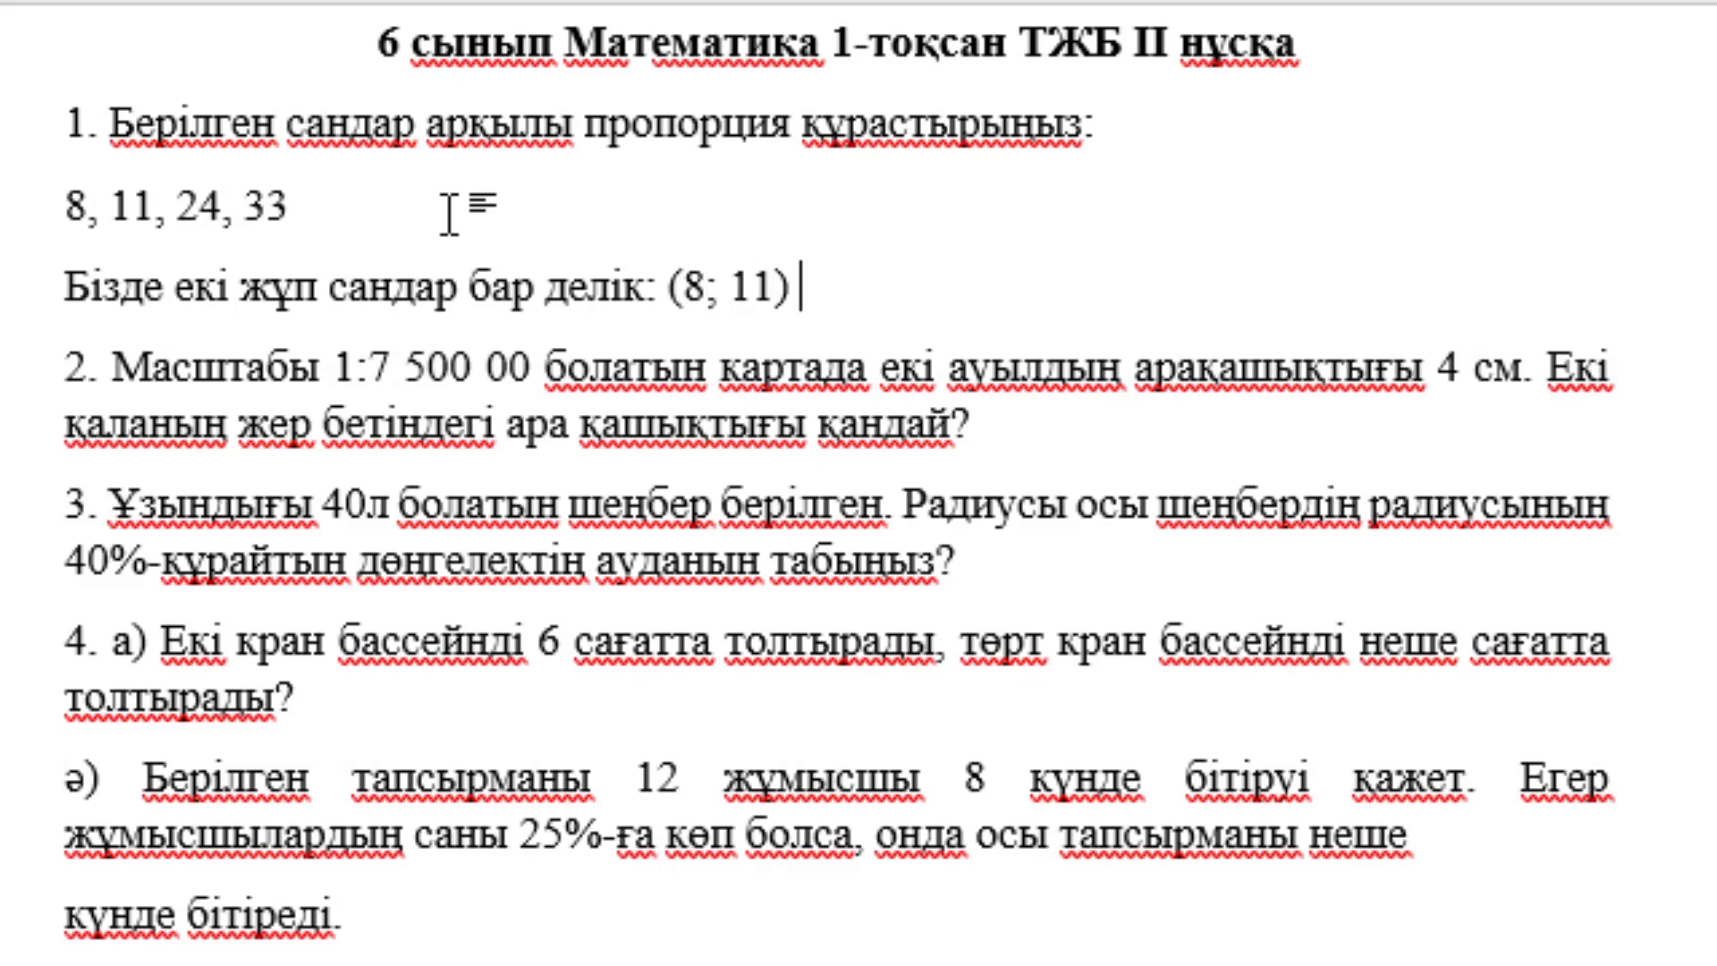
pyautogui.write(' (24')
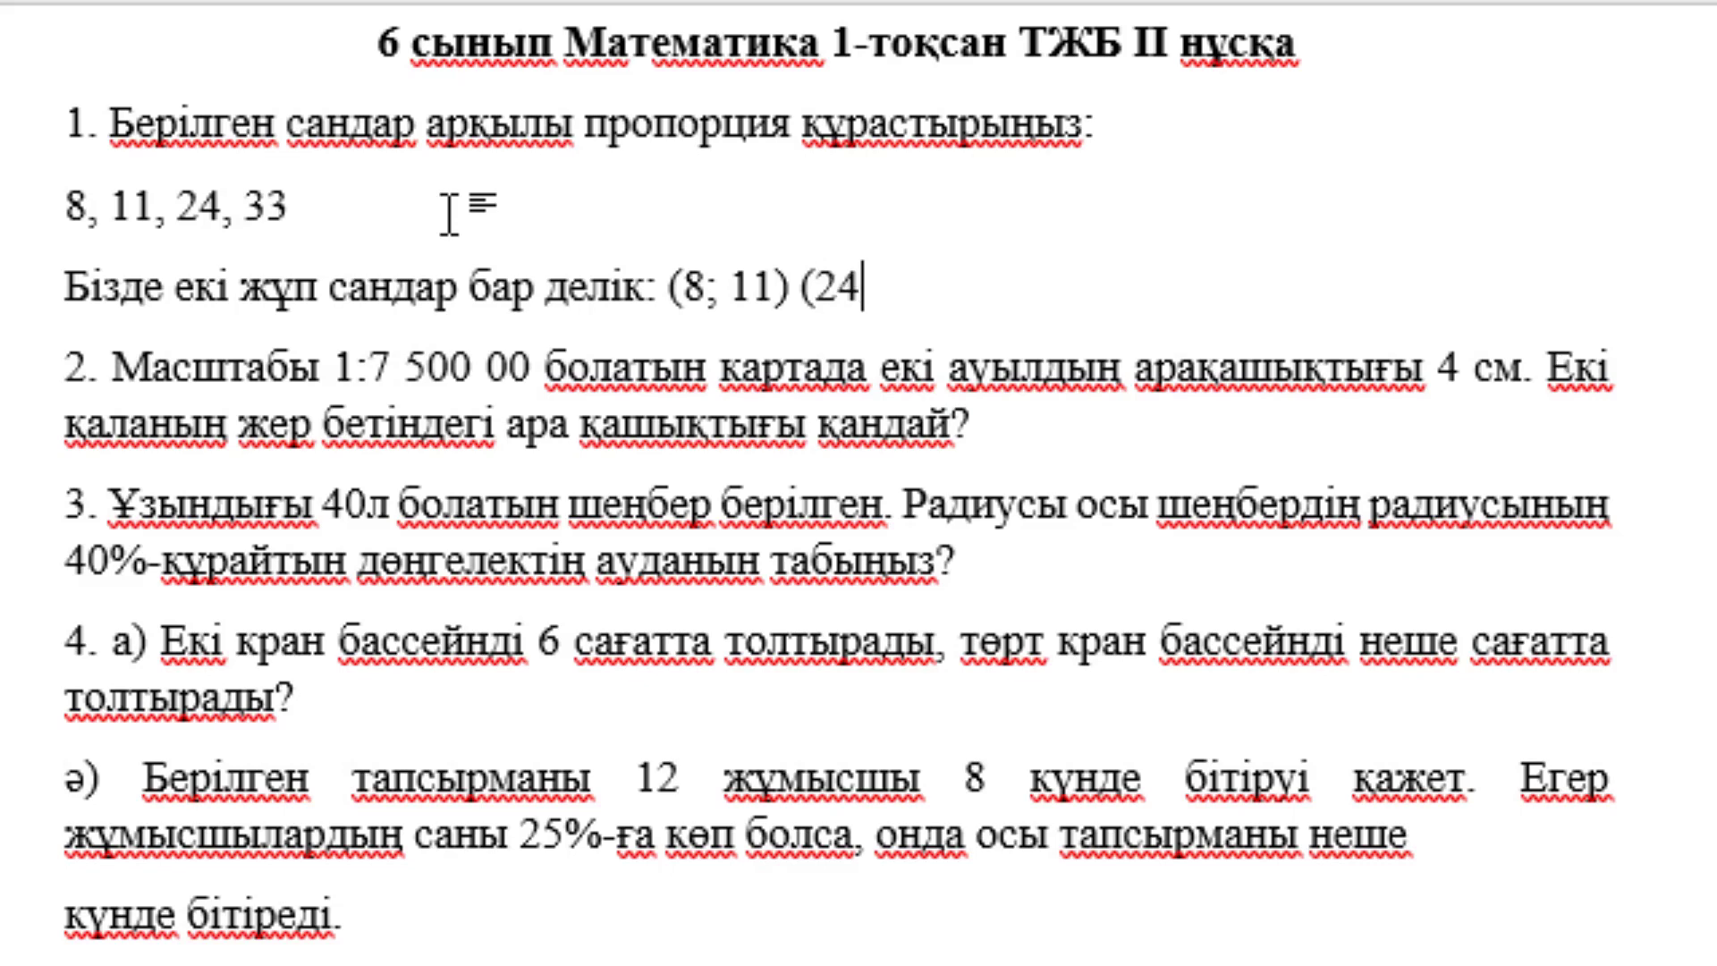
pyautogui.write('; ')
pyautogui.write('33)')
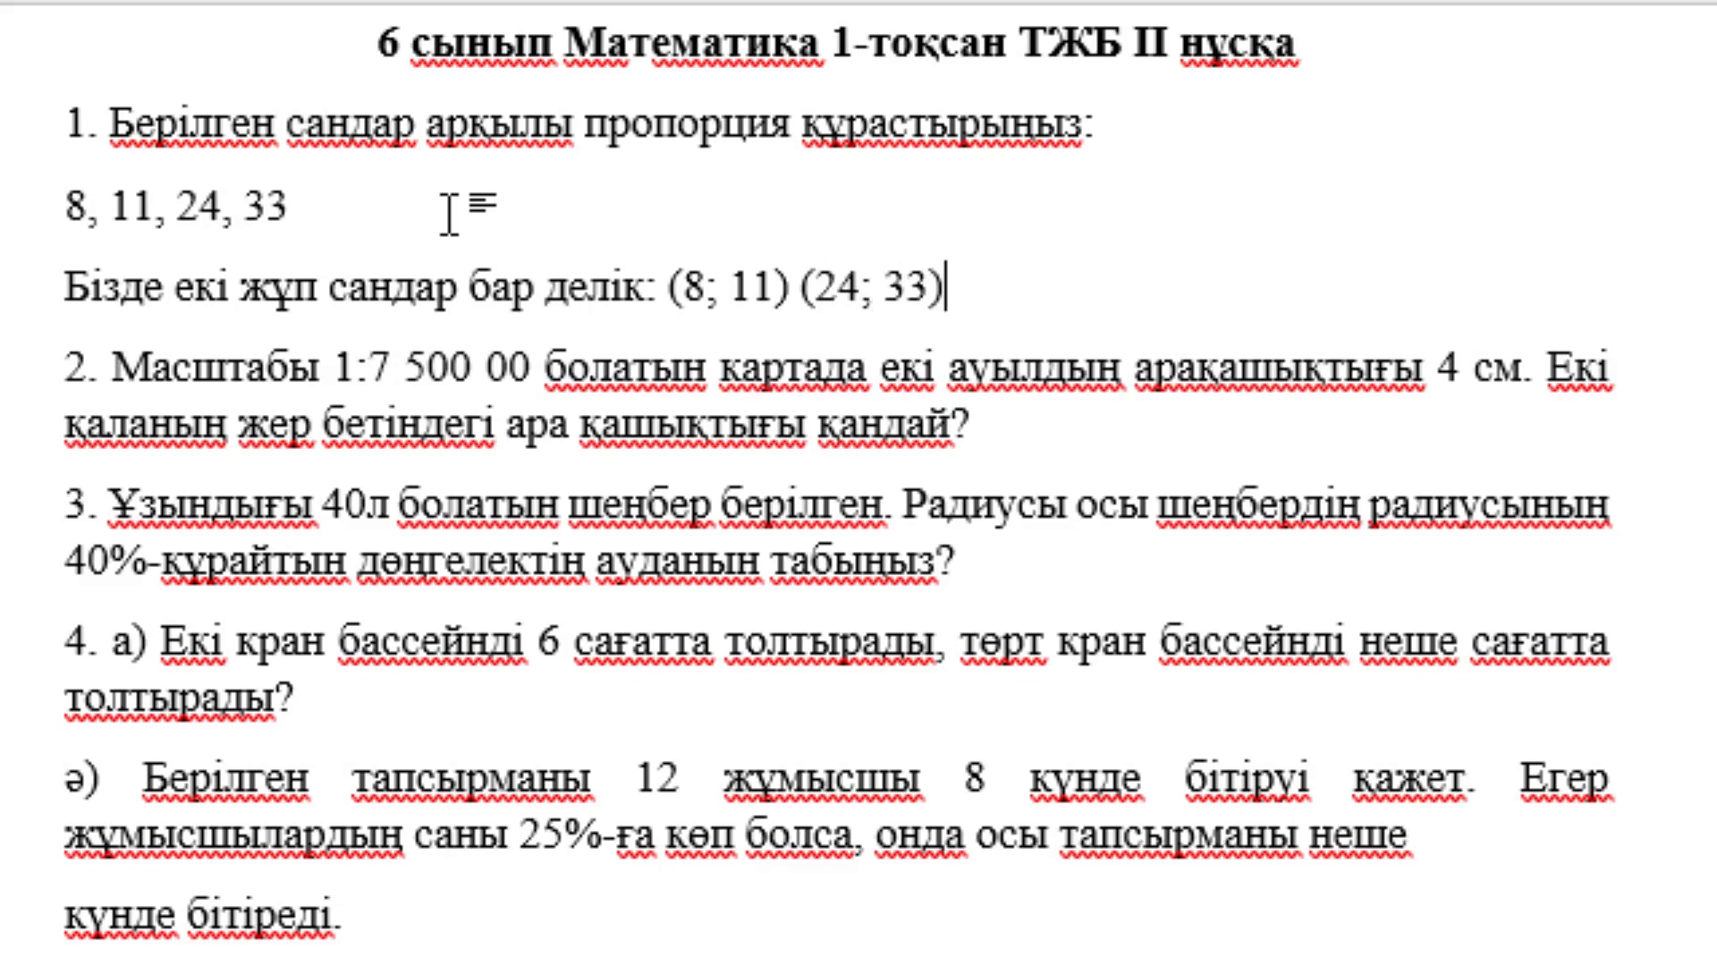
pyautogui.press('Left')
pyautogui.press('Left')
pyautogui.press('Left')
pyautogui.press('Left')
pyautogui.press('Left')
pyautogui.press('Left')
pyautogui.press('Left')
pyautogui.press('Left')
pyautogui.write('және')
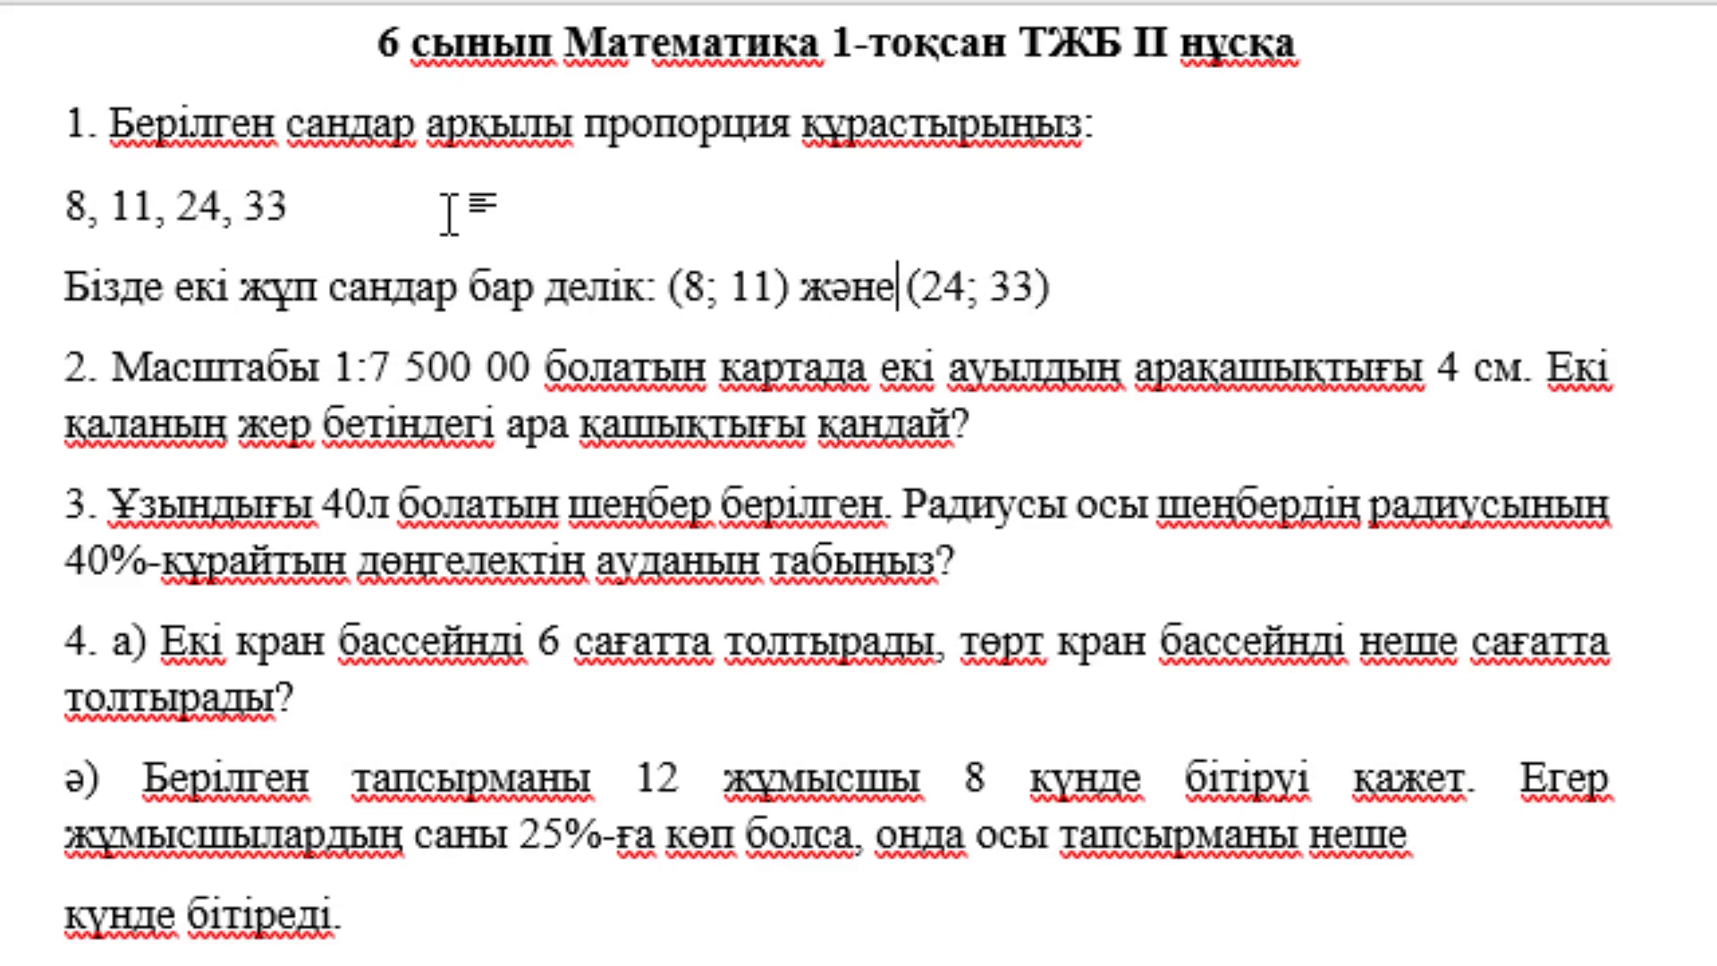
pyautogui.click(1200, 304)
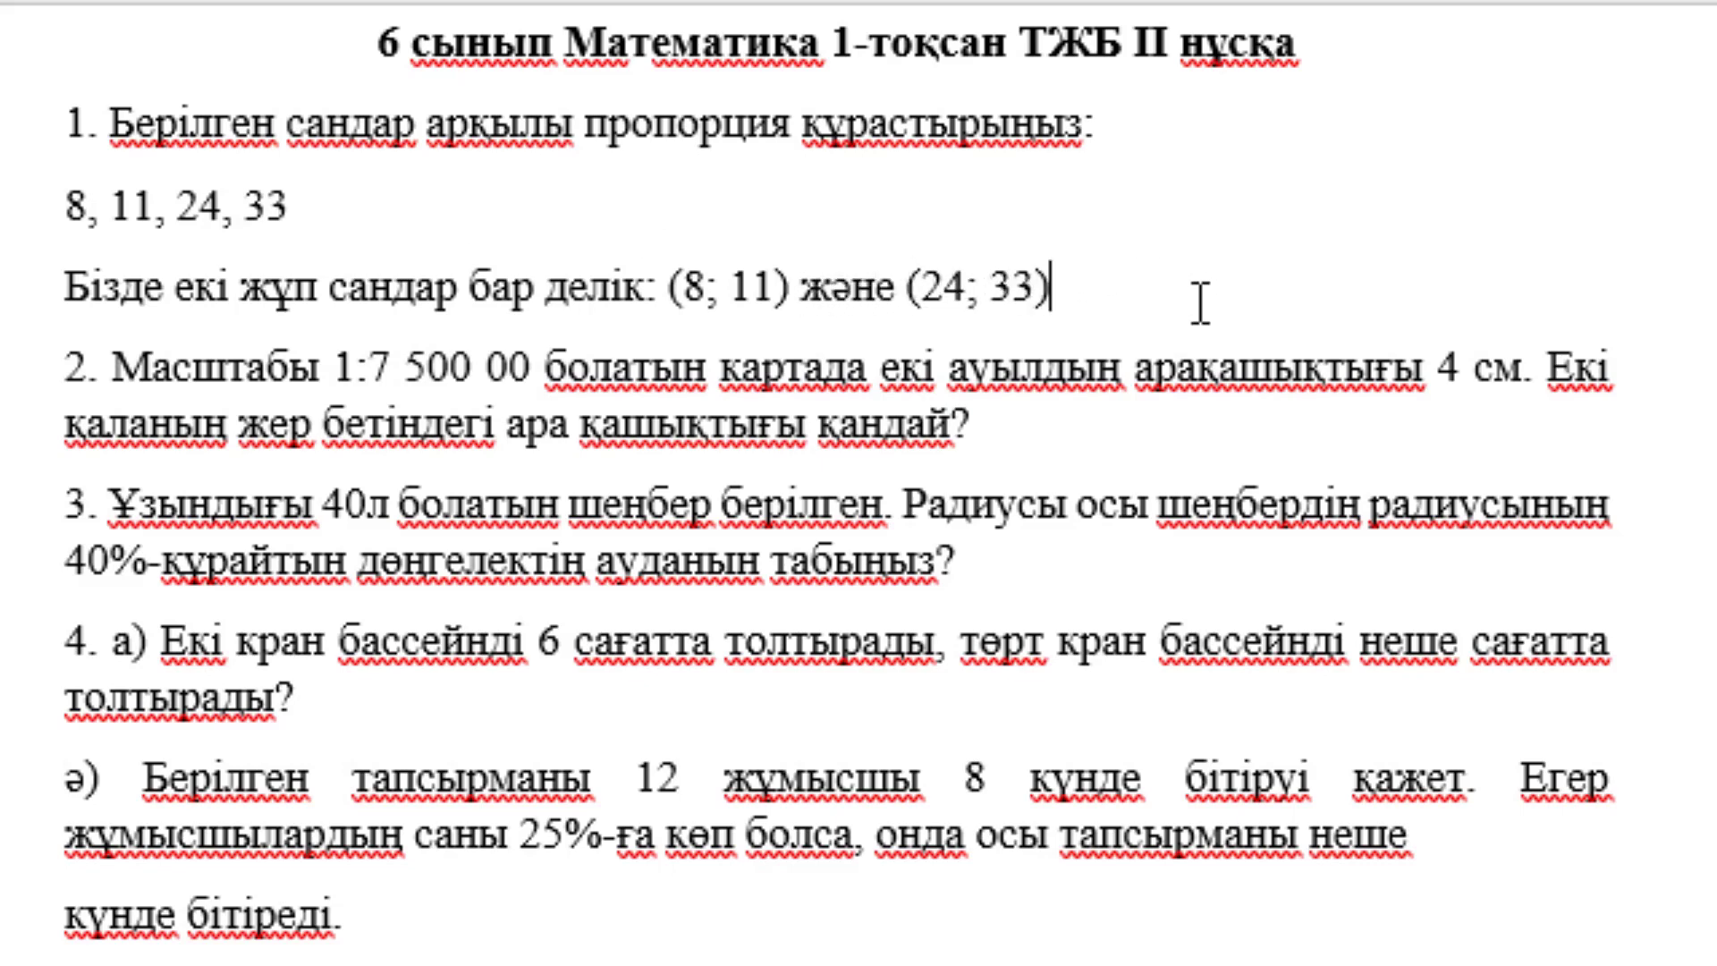
pyautogui.write('№')
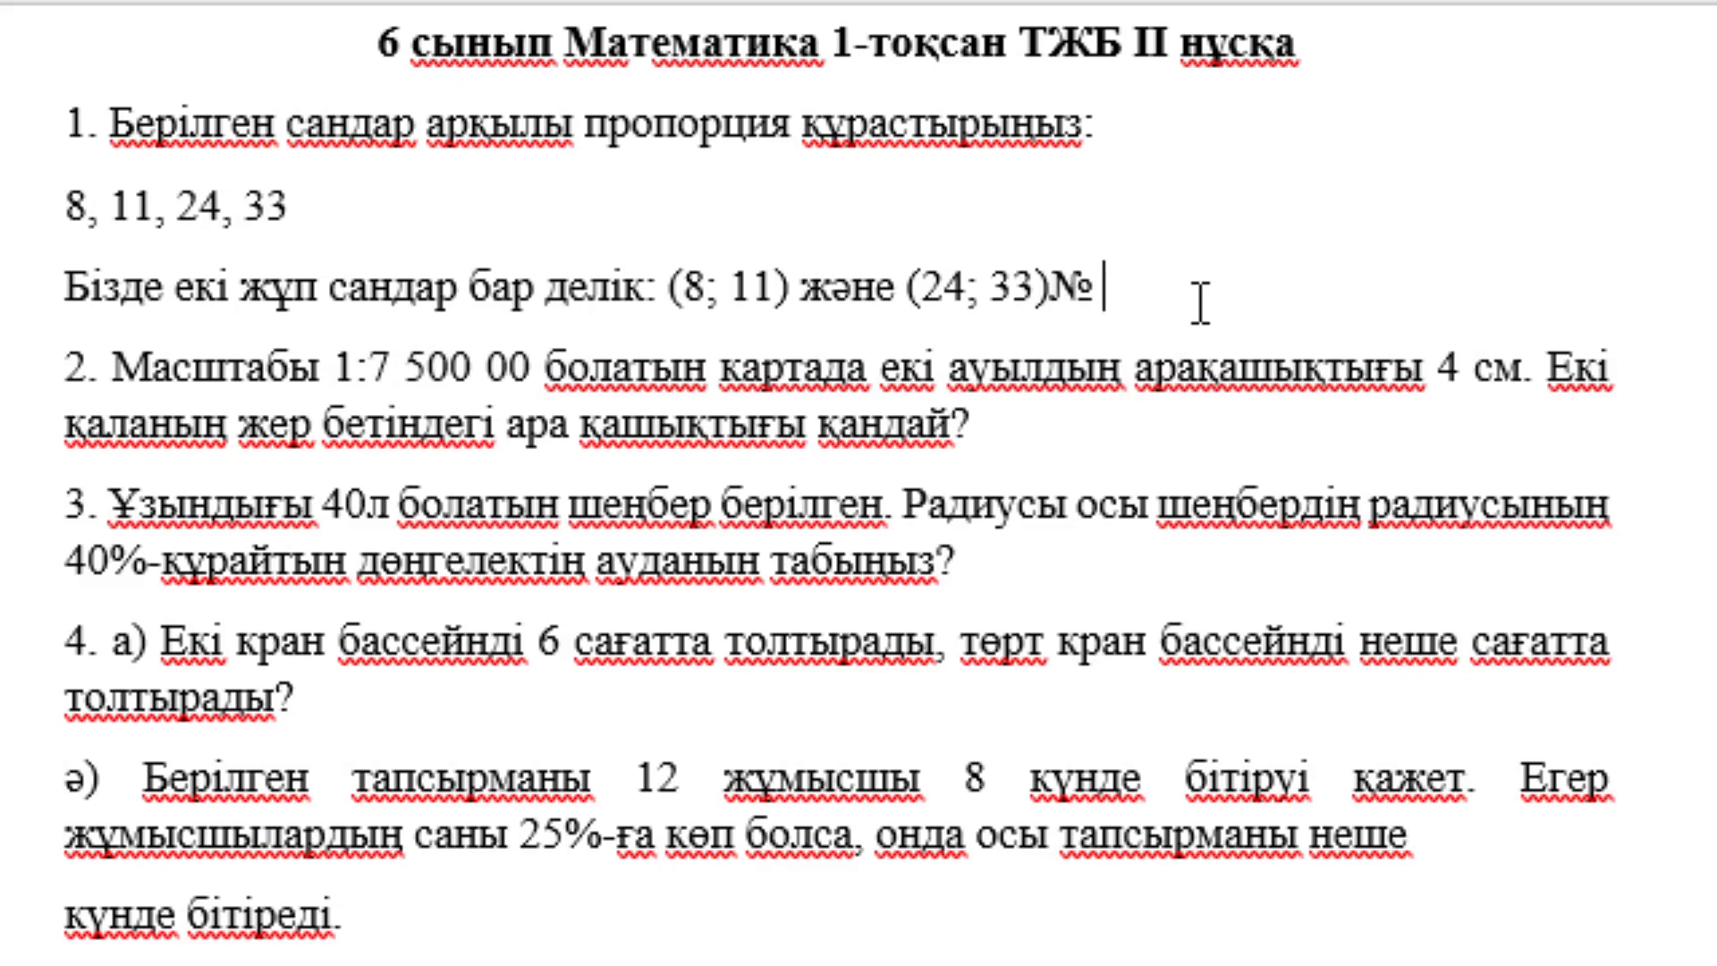
pyautogui.write(' Бұл ж')
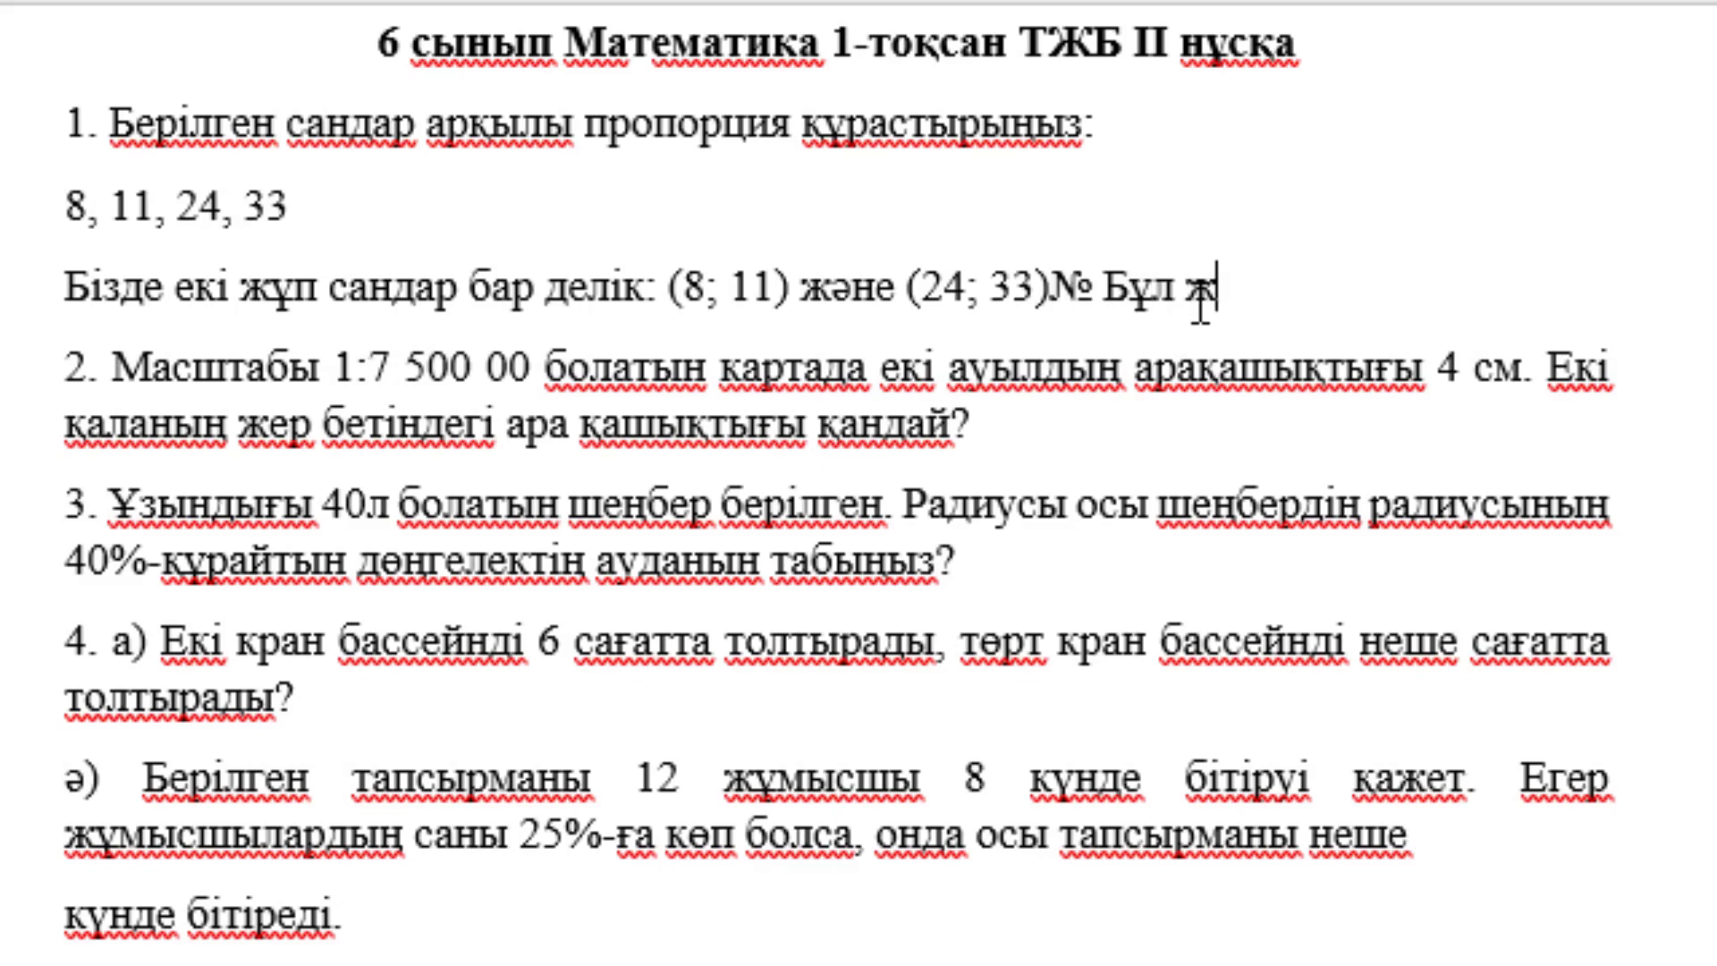
pyautogui.write('ұптарды')
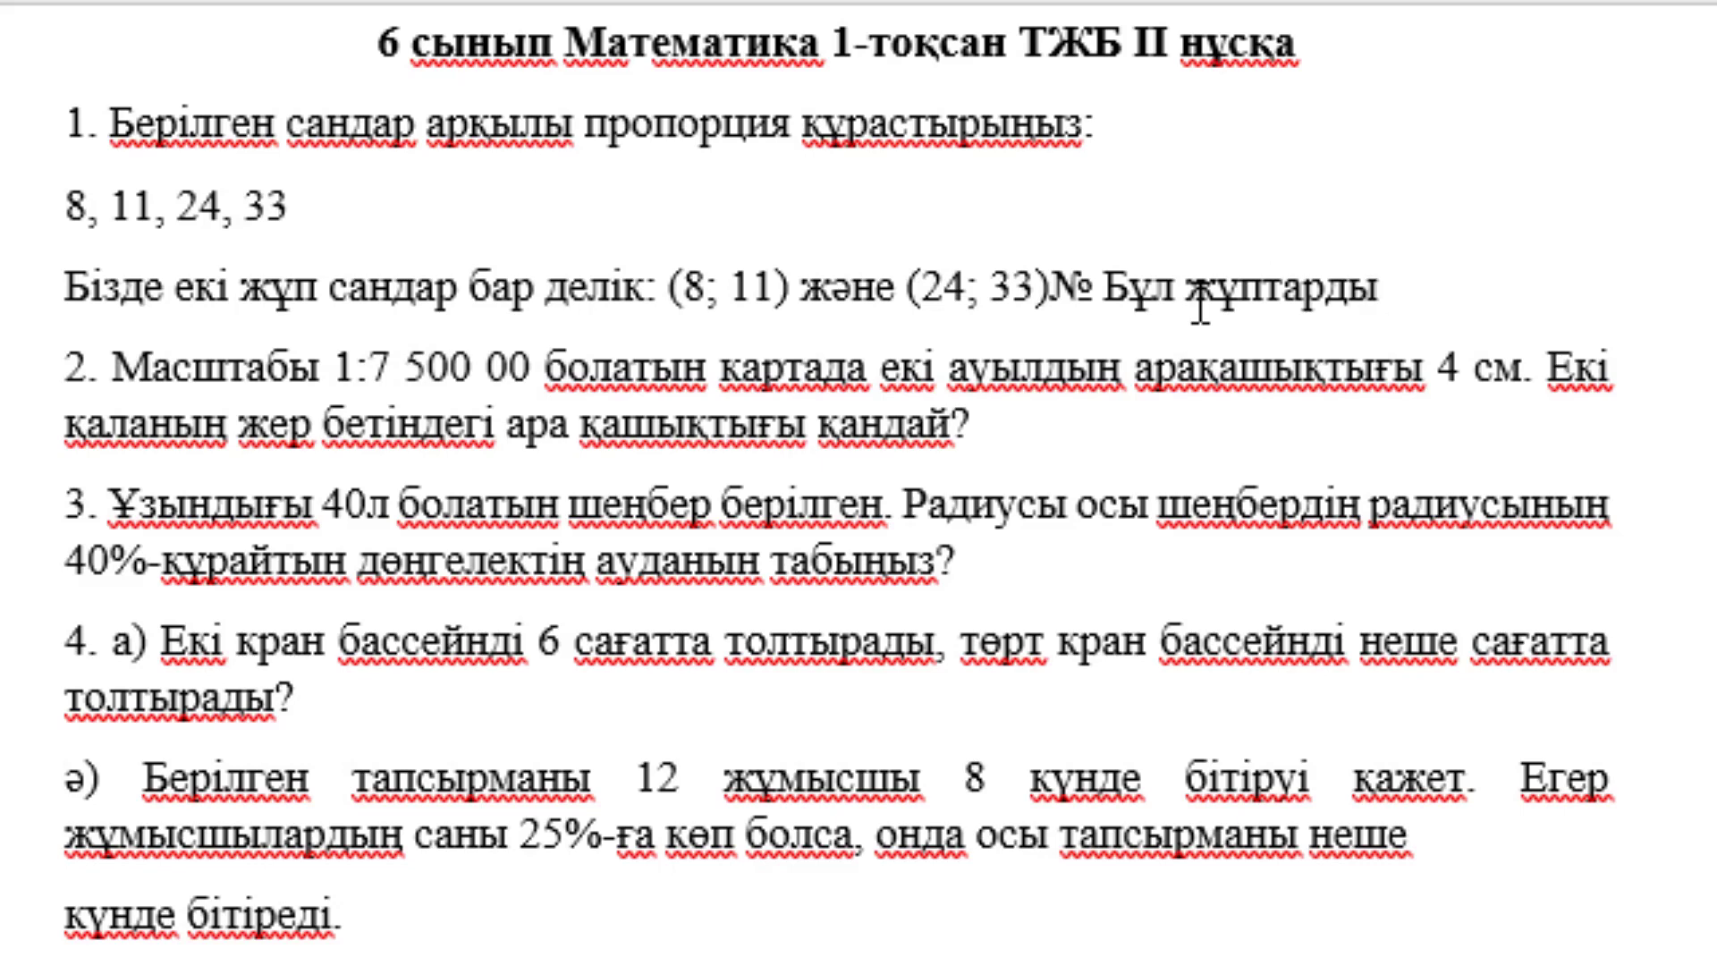
# Replace the stray symbol after '(24; 33)' with a full stop.
pyautogui.click(1093, 288)
pyautogui.press('BackSpace')
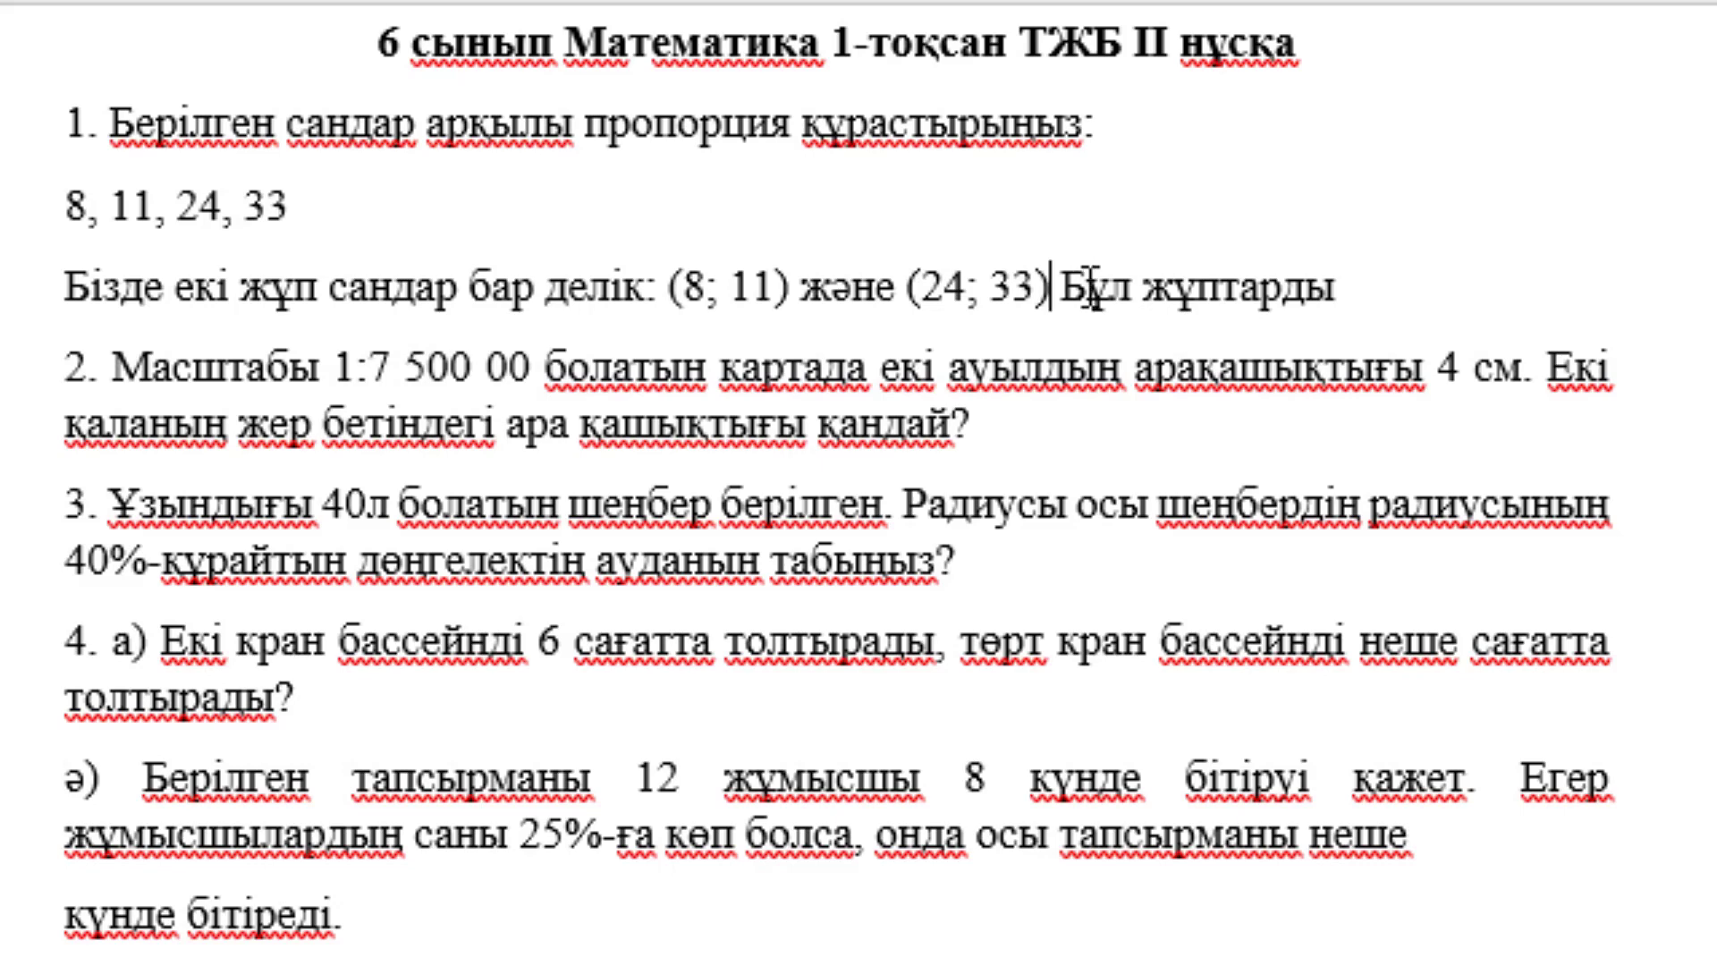
pyautogui.write('7')
pyautogui.press('BackSpace')
pyautogui.write('/')
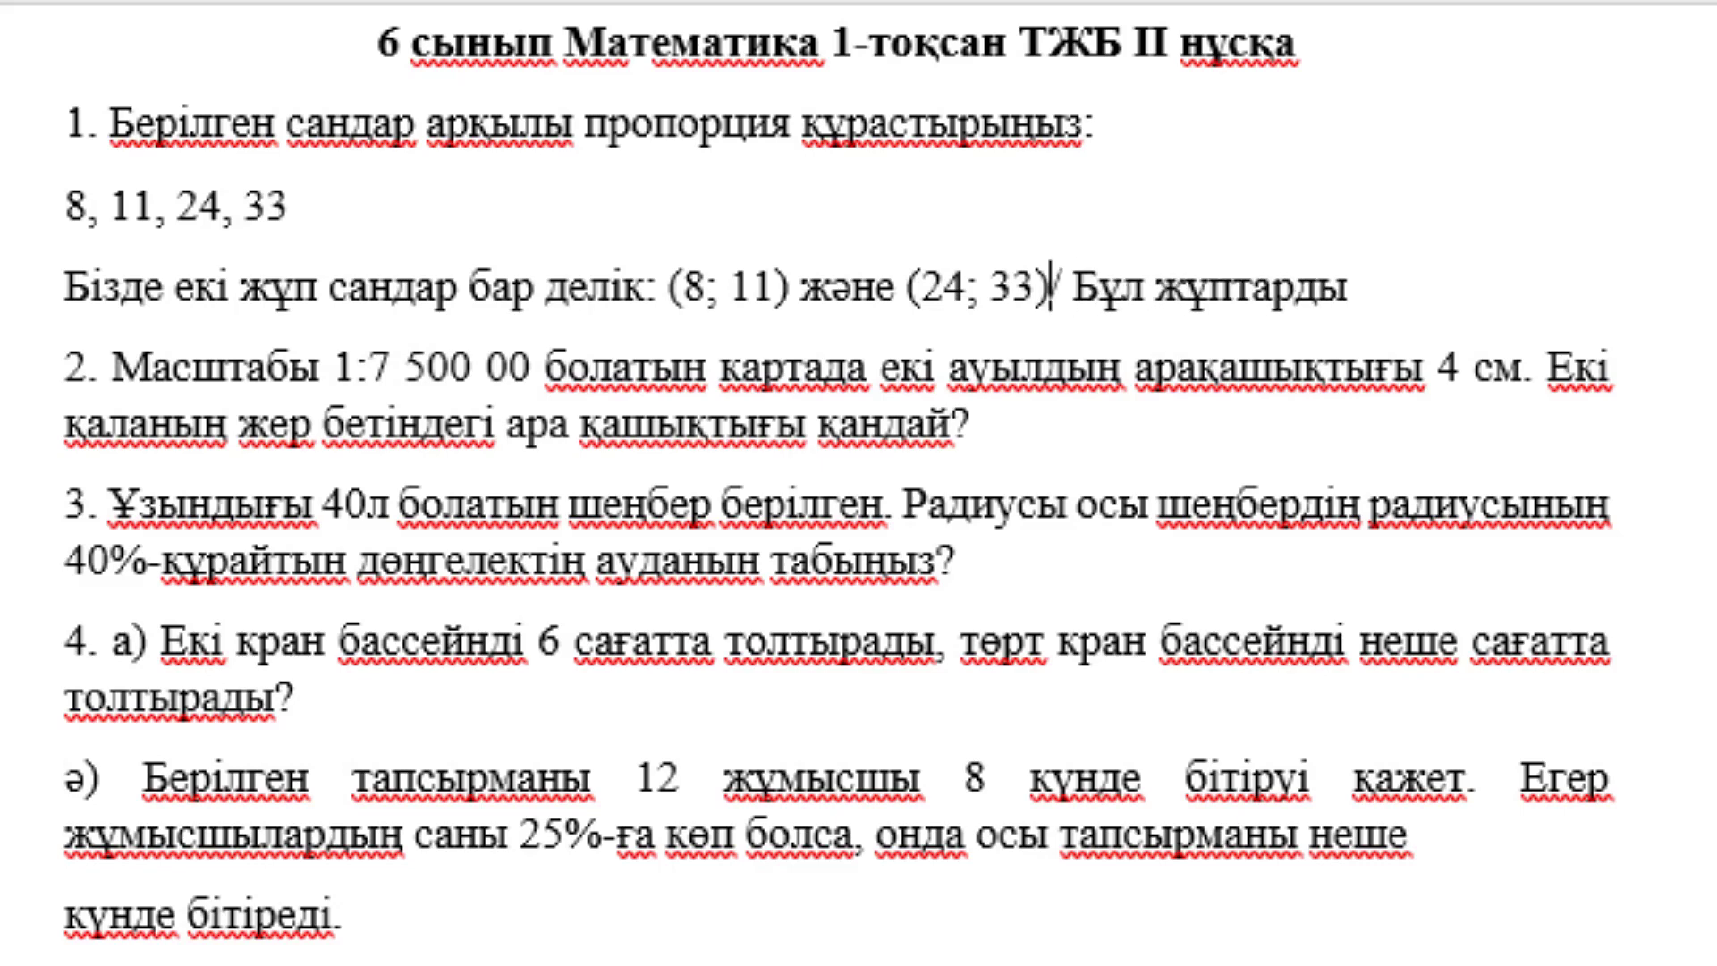
pyautogui.press('BackSpace')
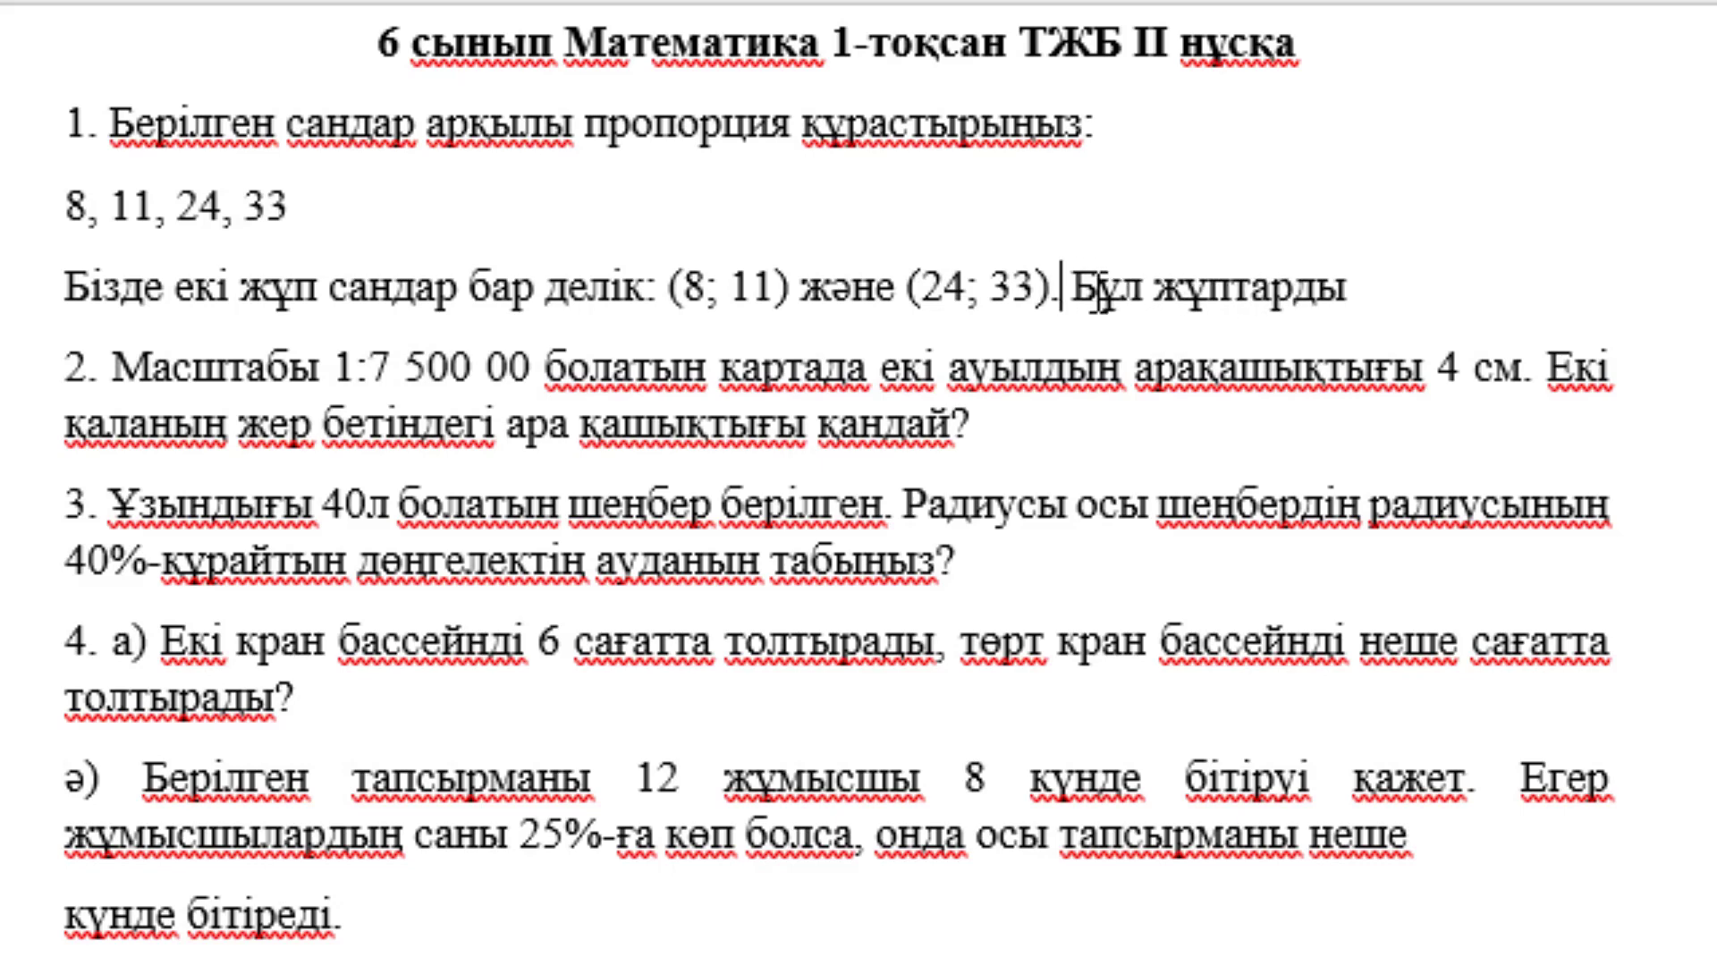
pyautogui.write('.')
# Continue the sentence with '(a; b) және (c; d) деп белгілейік.'.
pyautogui.click(1379, 288)
pyautogui.write('(a; ')
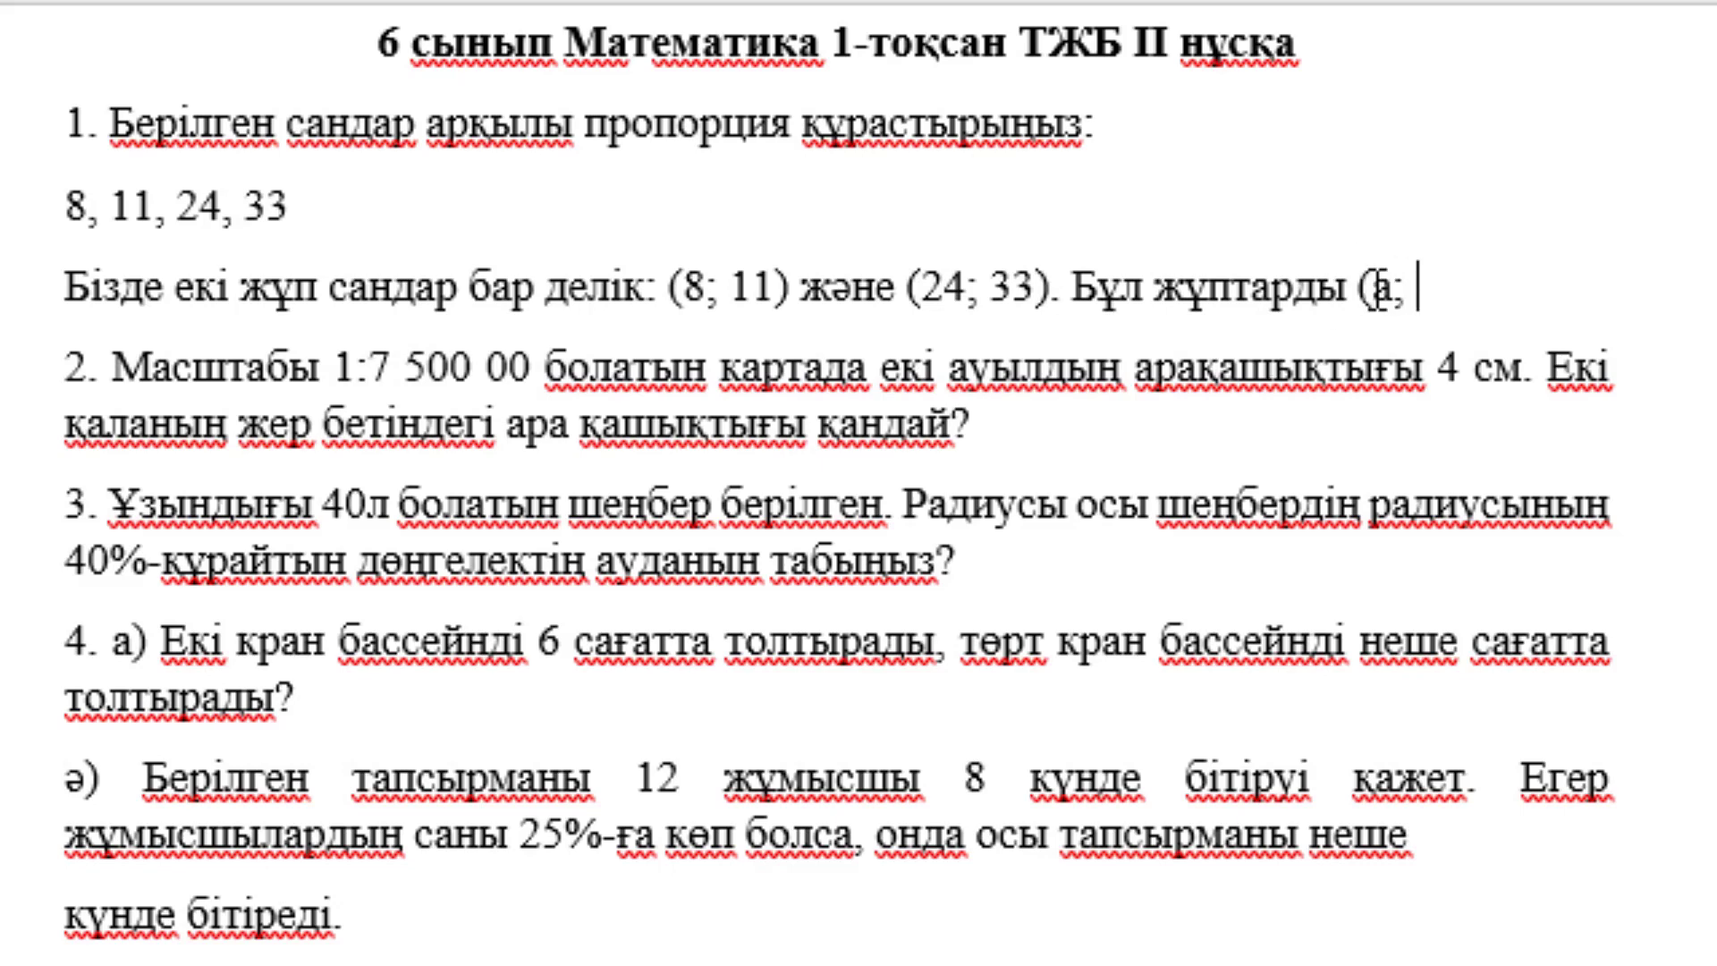
pyautogui.write('b) ')
pyautogui.write('(c; ')
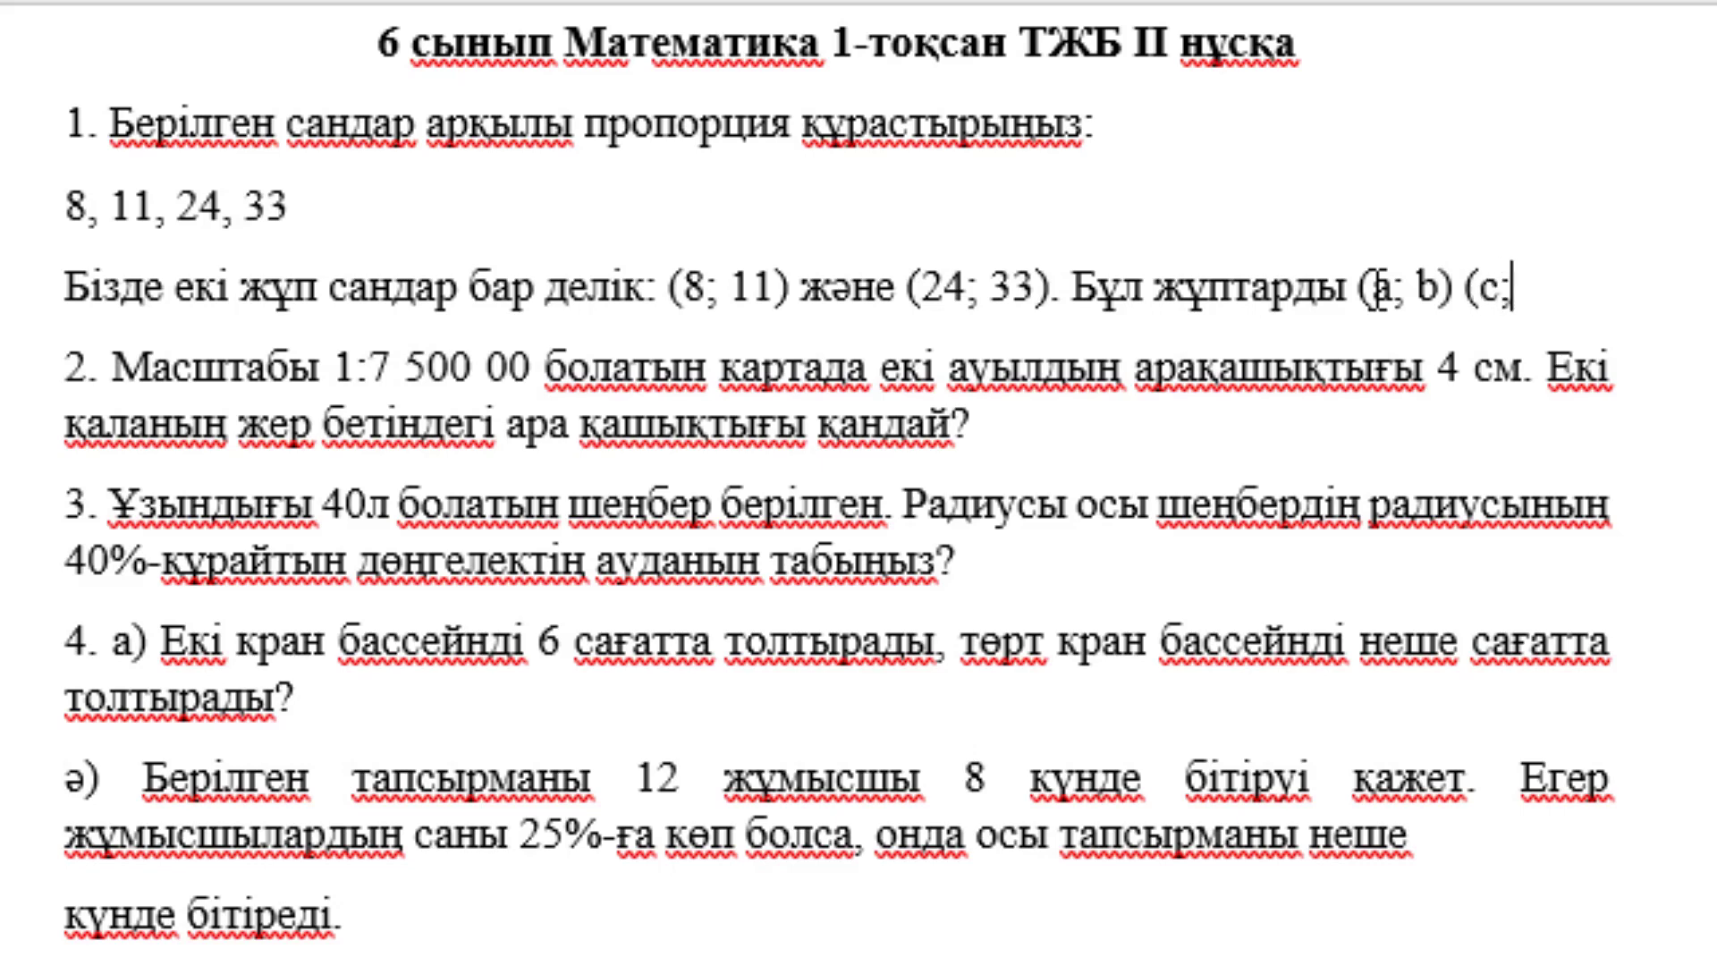
pyautogui.write('d)')
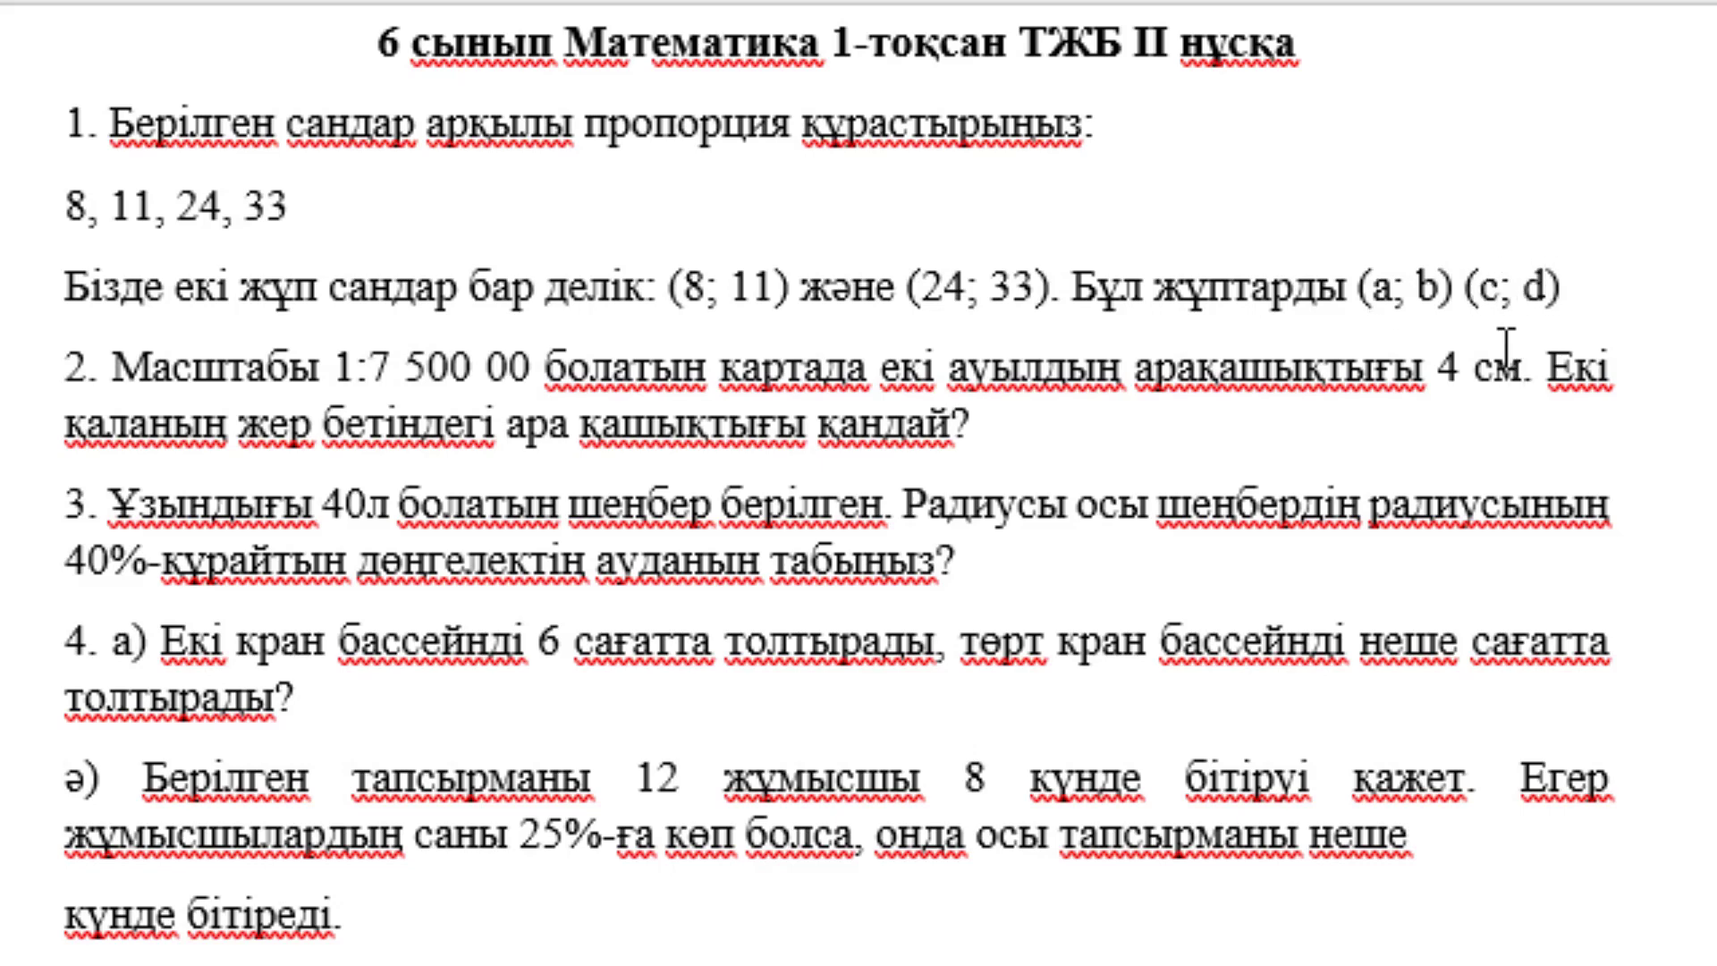
pyautogui.click(1467, 292)
pyautogui.write('және')
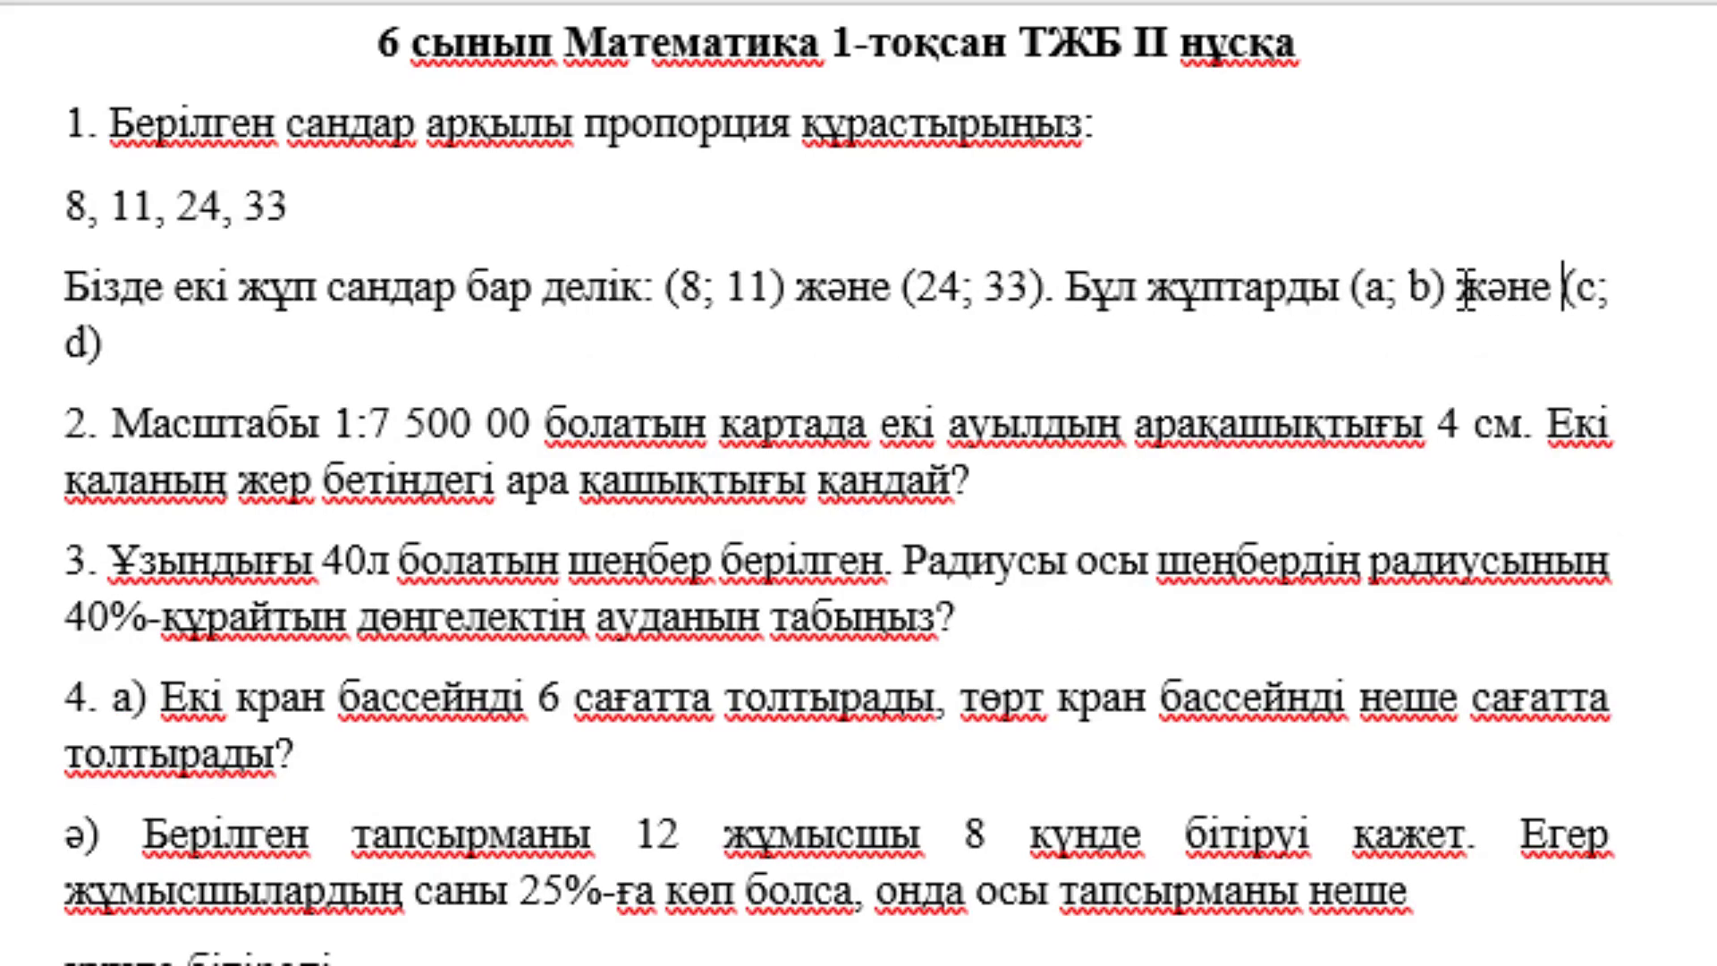
pyautogui.click(769, 340)
pyautogui.write('деп бі')
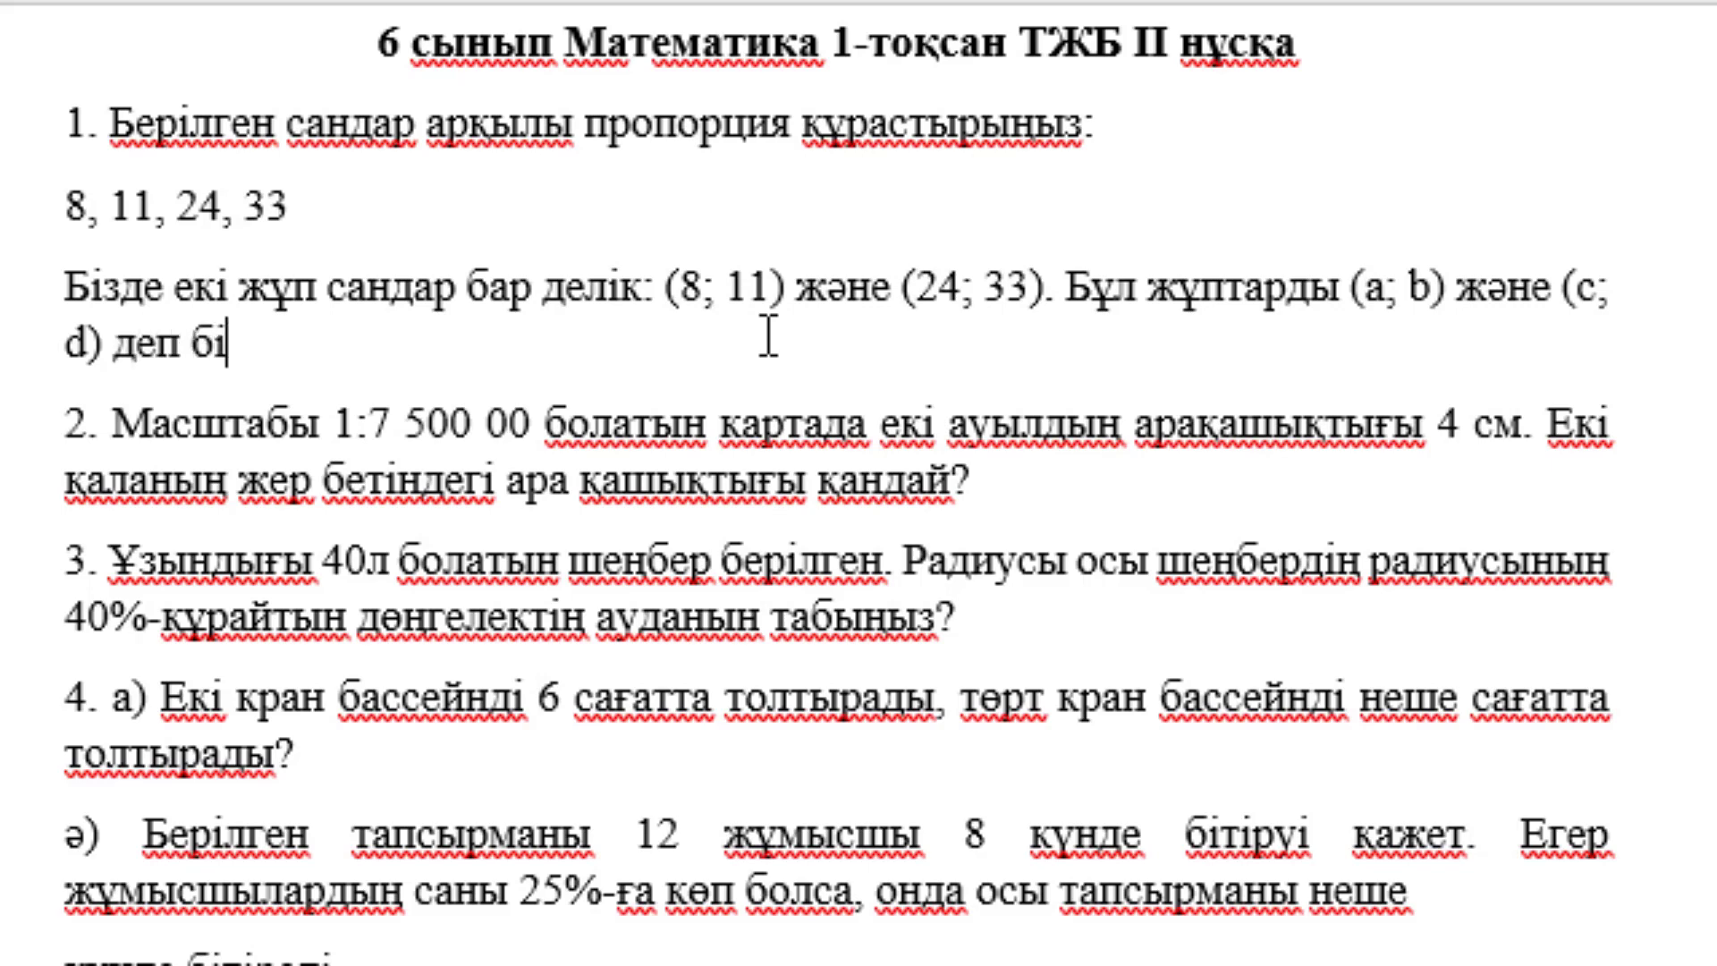
pyautogui.press('BackSpace')
pyautogui.write('елгіл')
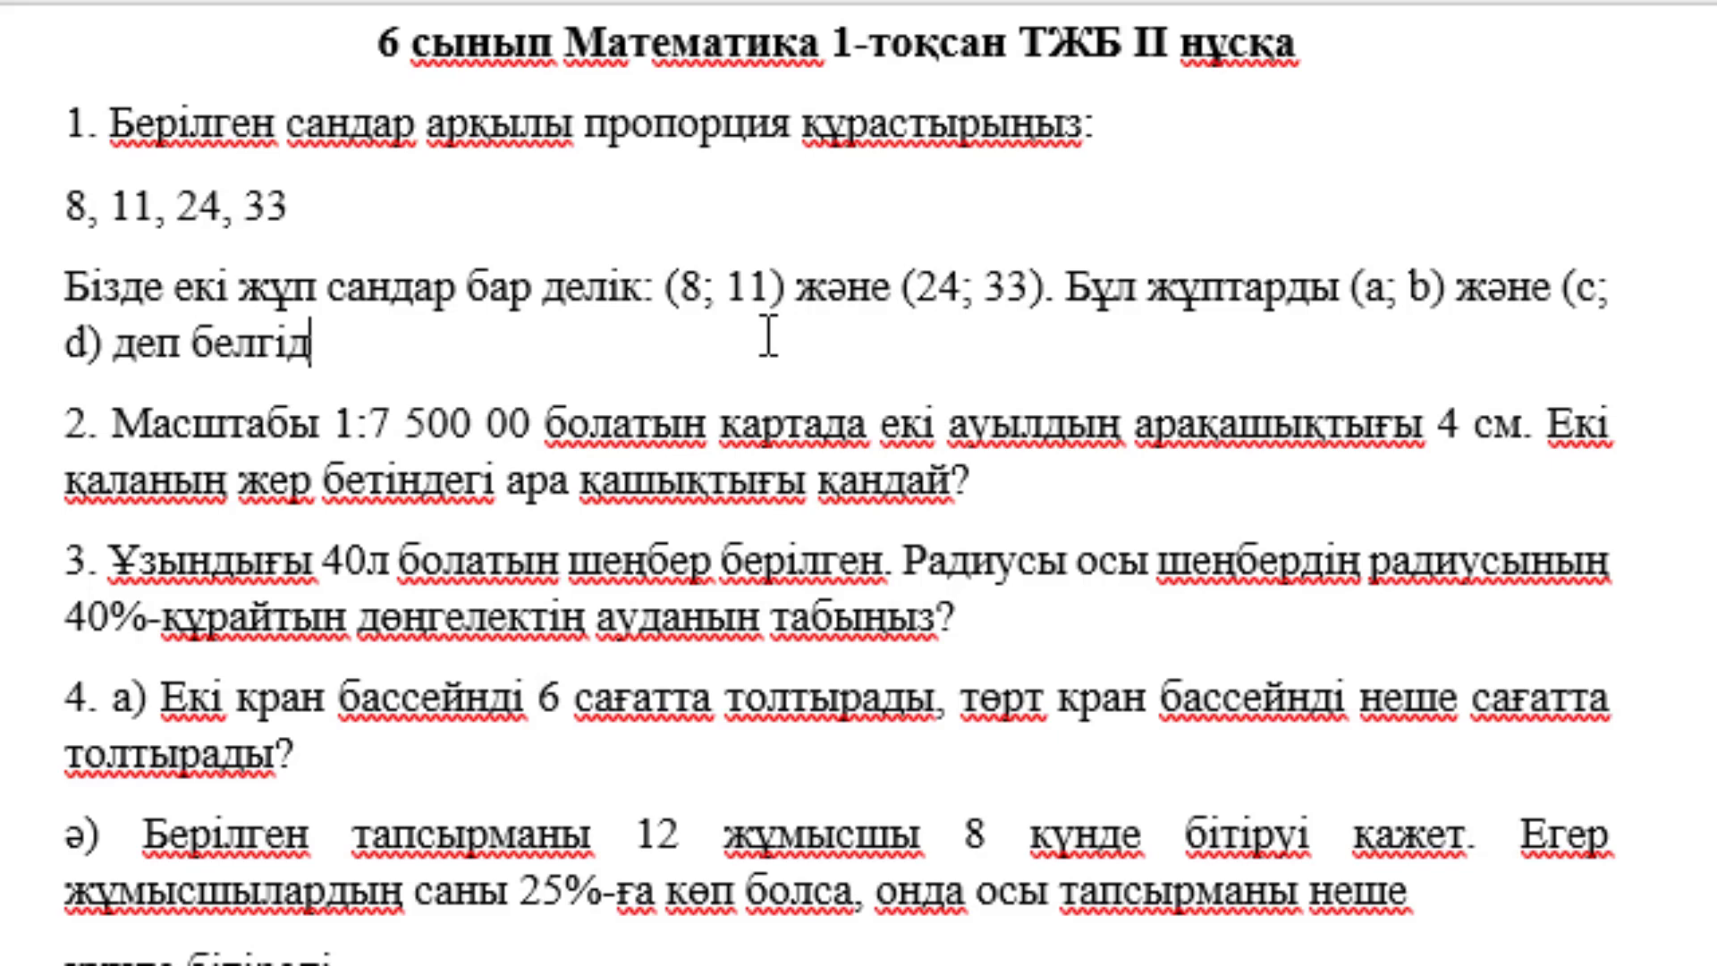
pyautogui.write('ейік')
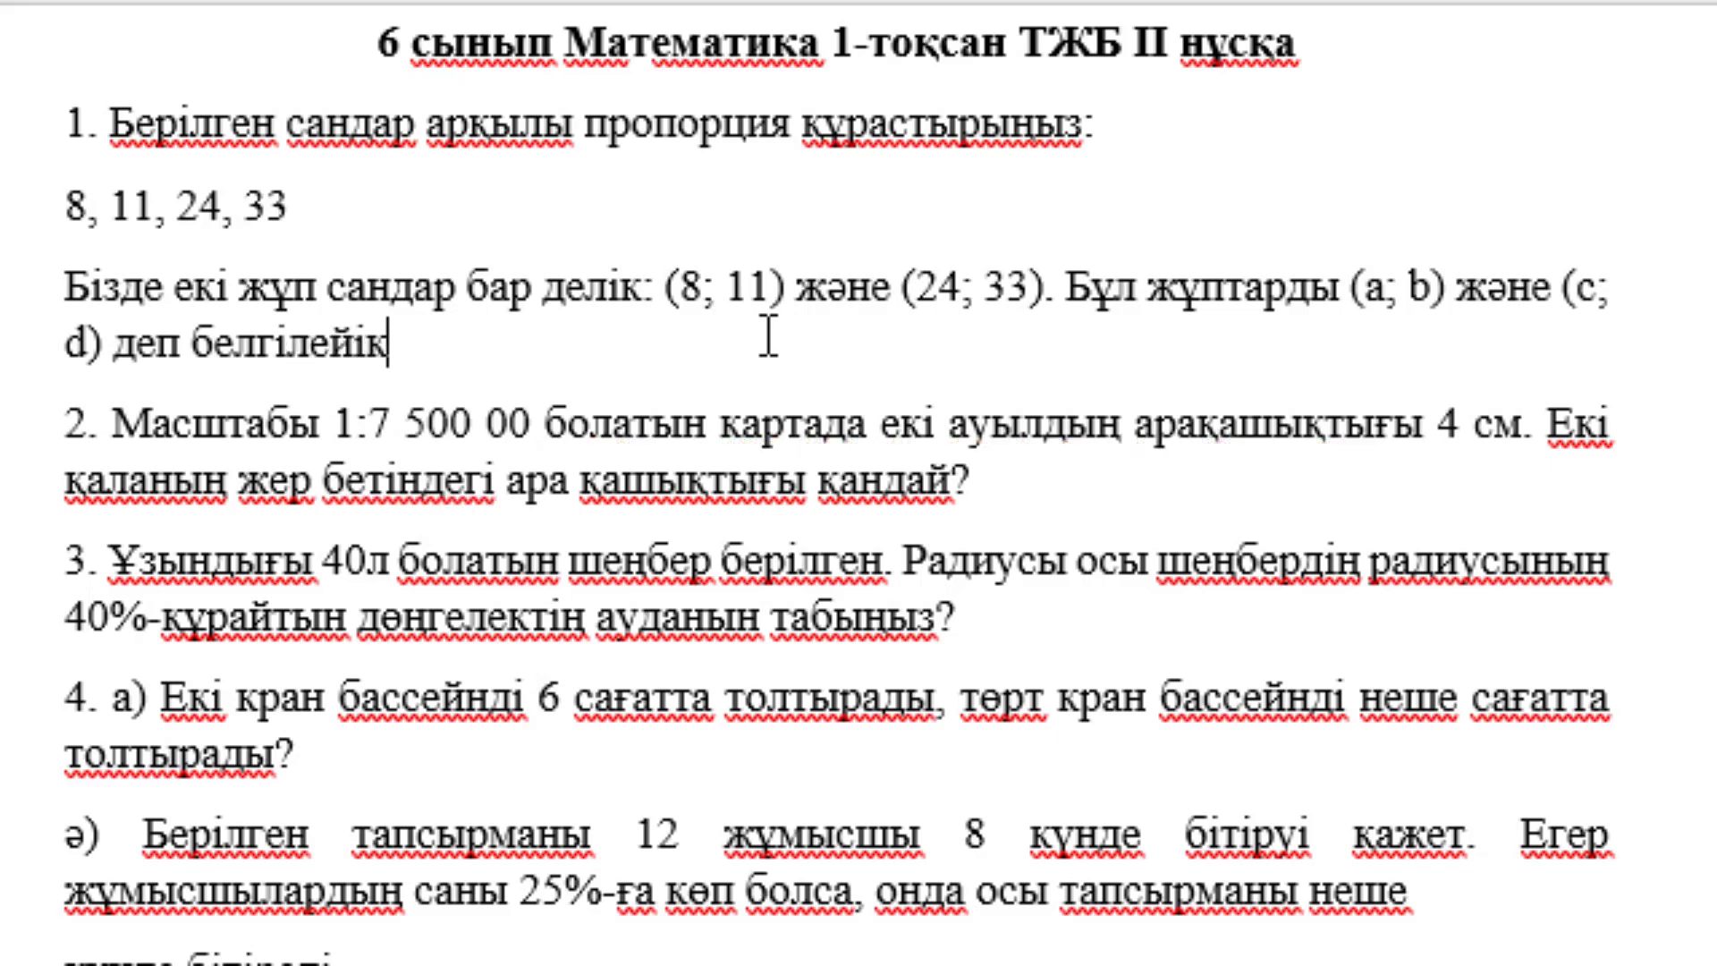
pyautogui.write('.')
# Add the line 'Олай болса, a/b = c/d' below the labelling sentence, followed by a new empty line.
pyautogui.press('Return')
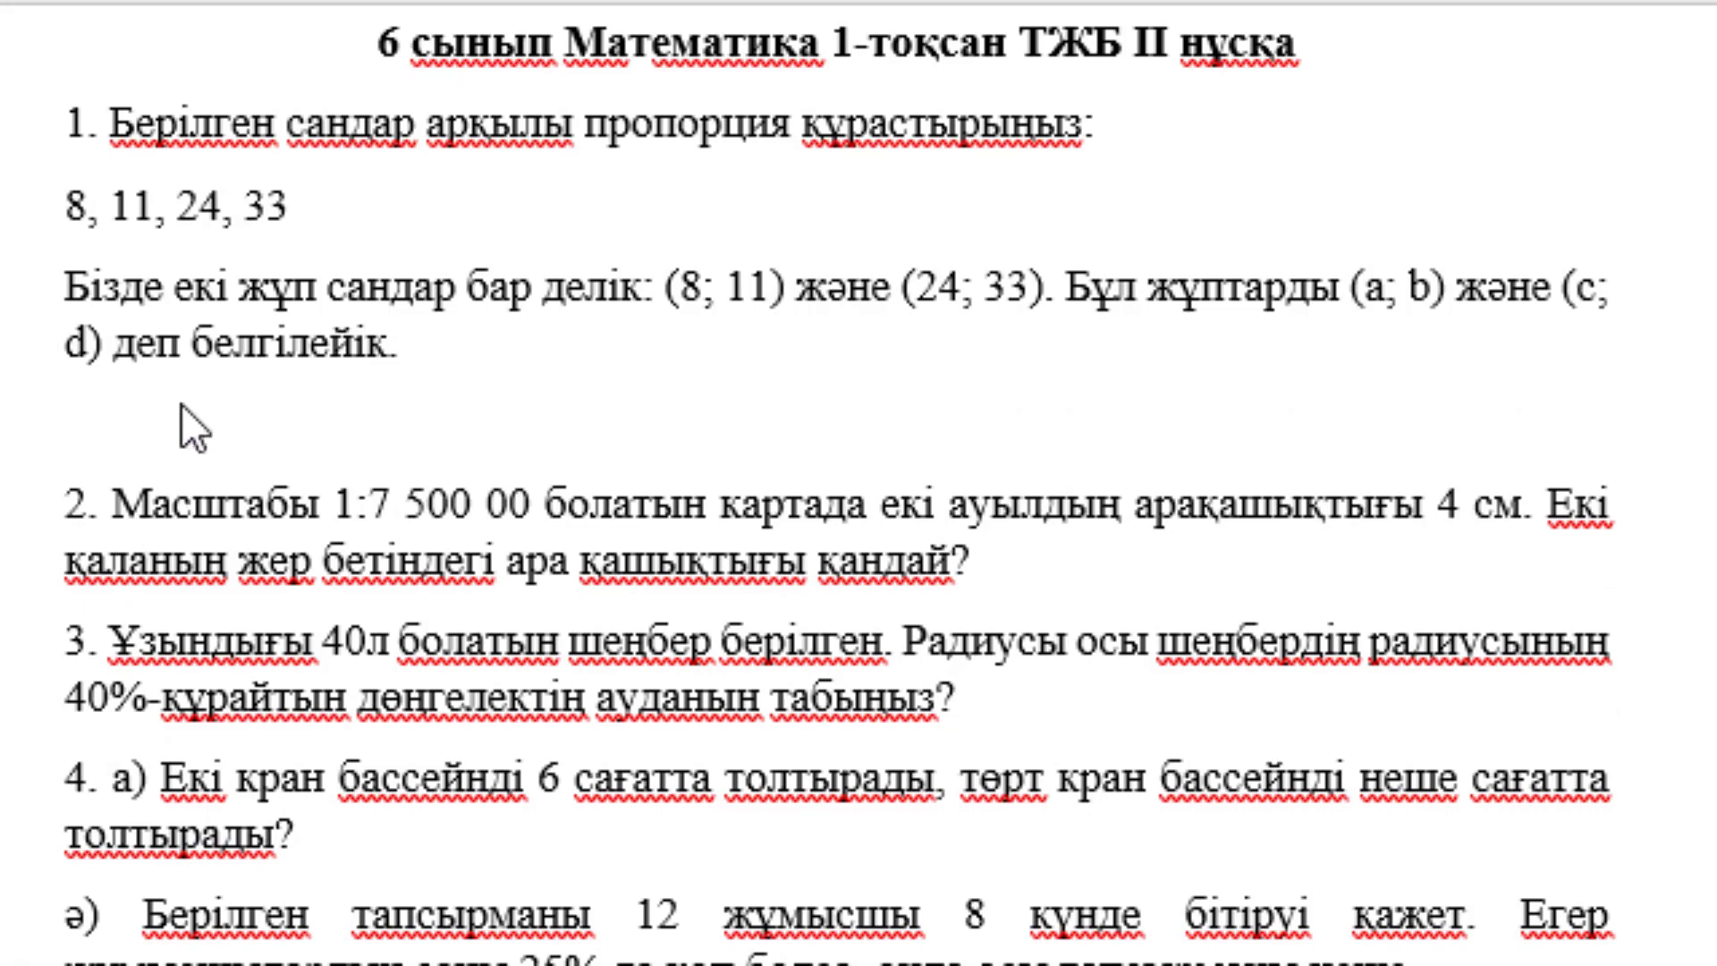
pyautogui.write('олай')
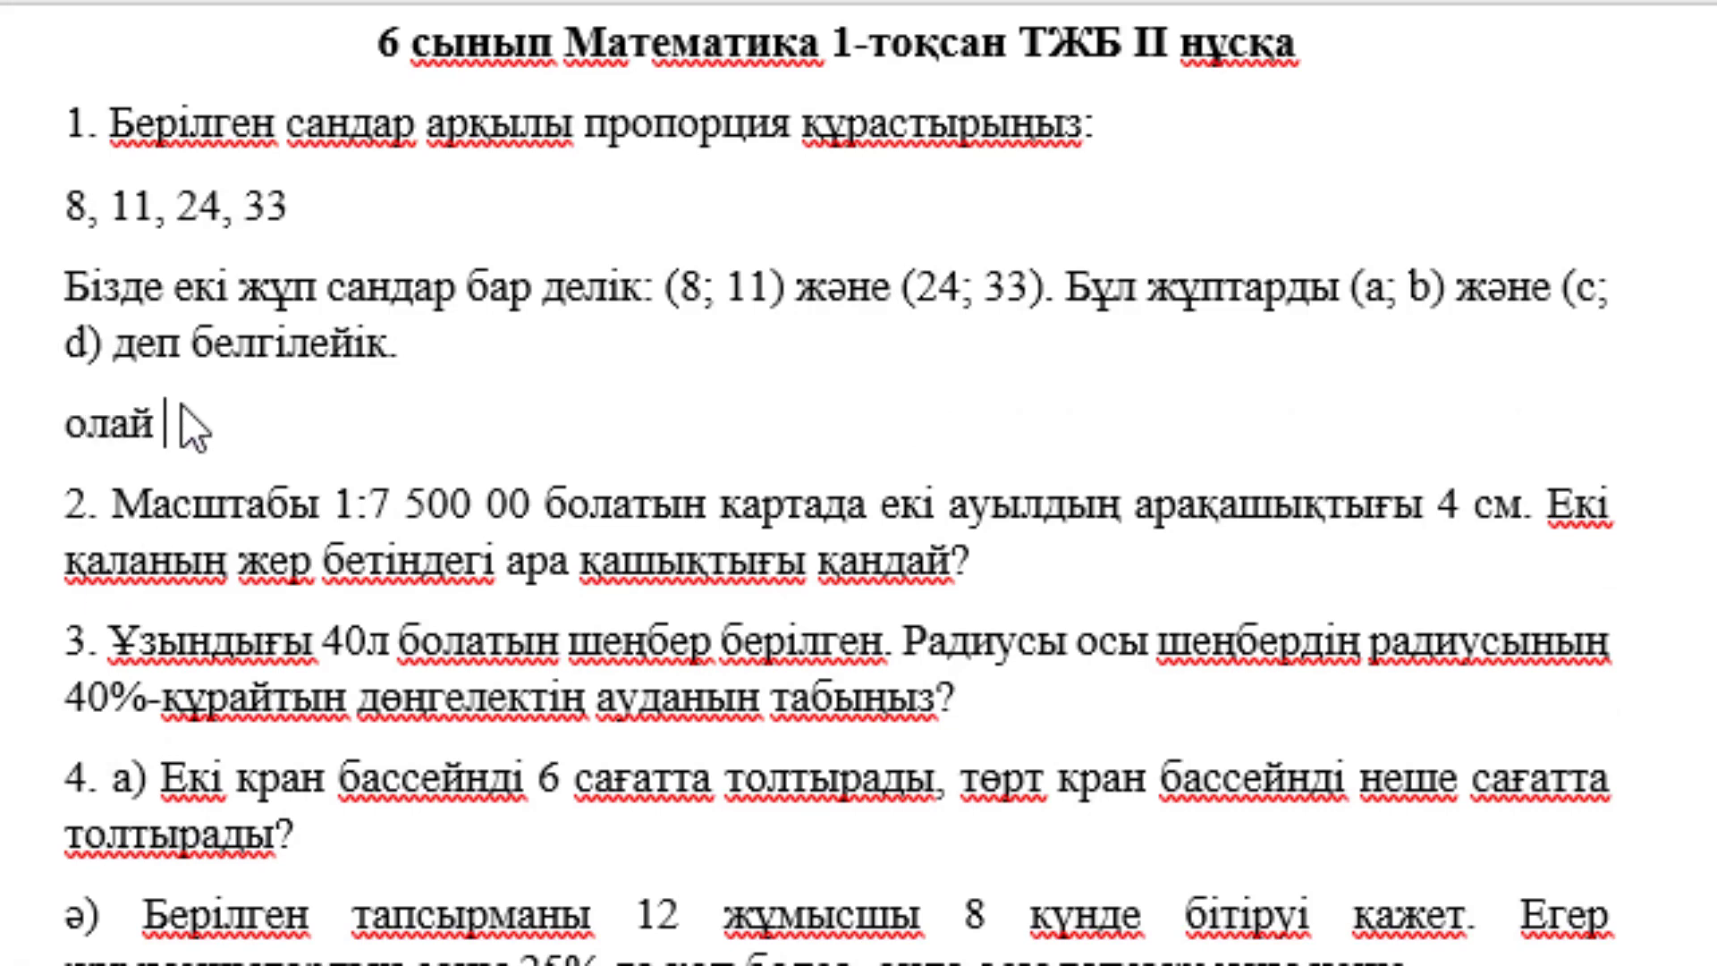
pyautogui.write(' болса,')
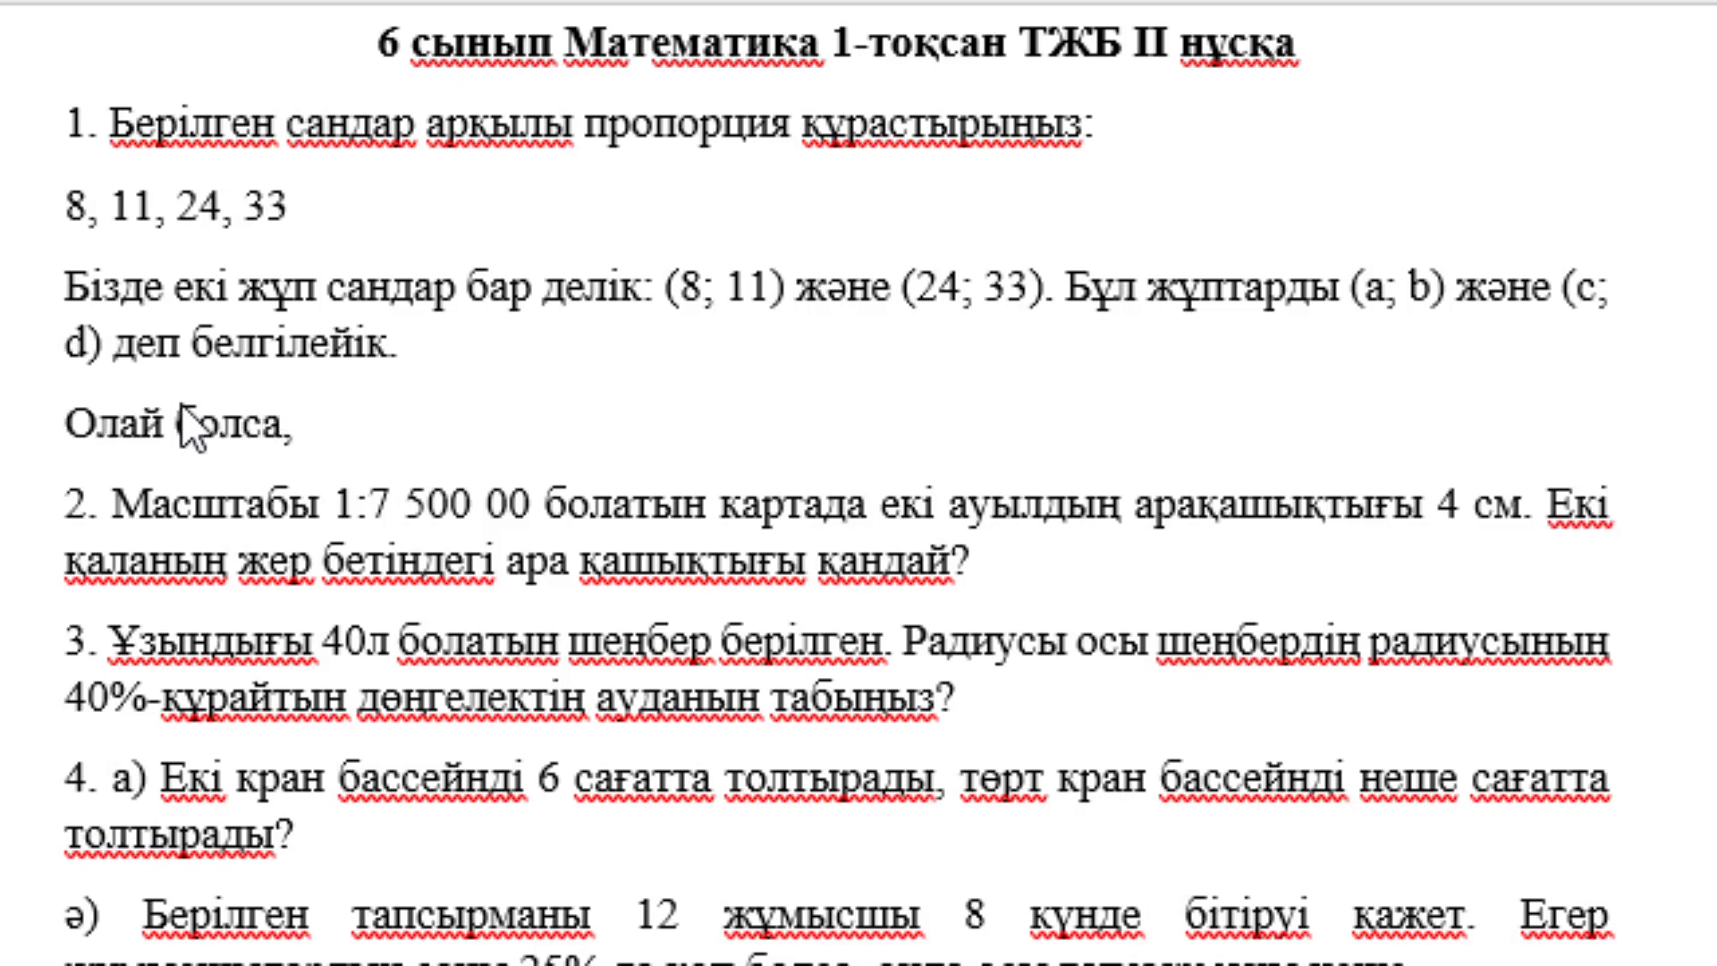
pyautogui.write('а')
pyautogui.write('/b =')
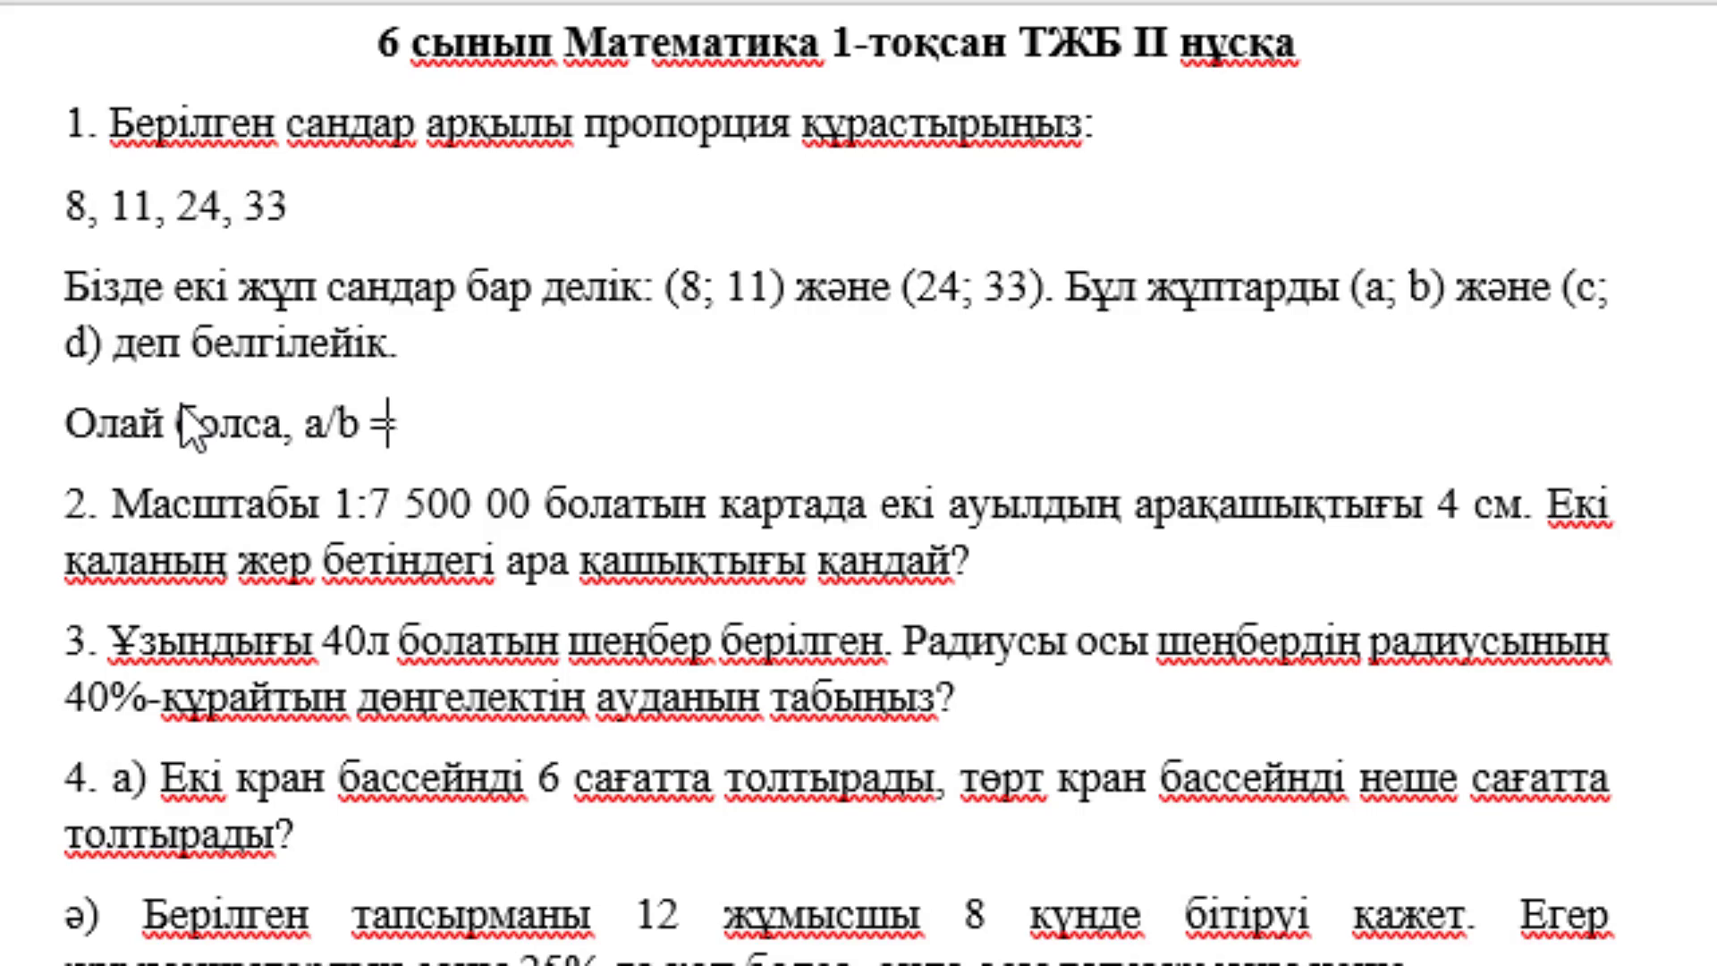
pyautogui.write(' c/d')
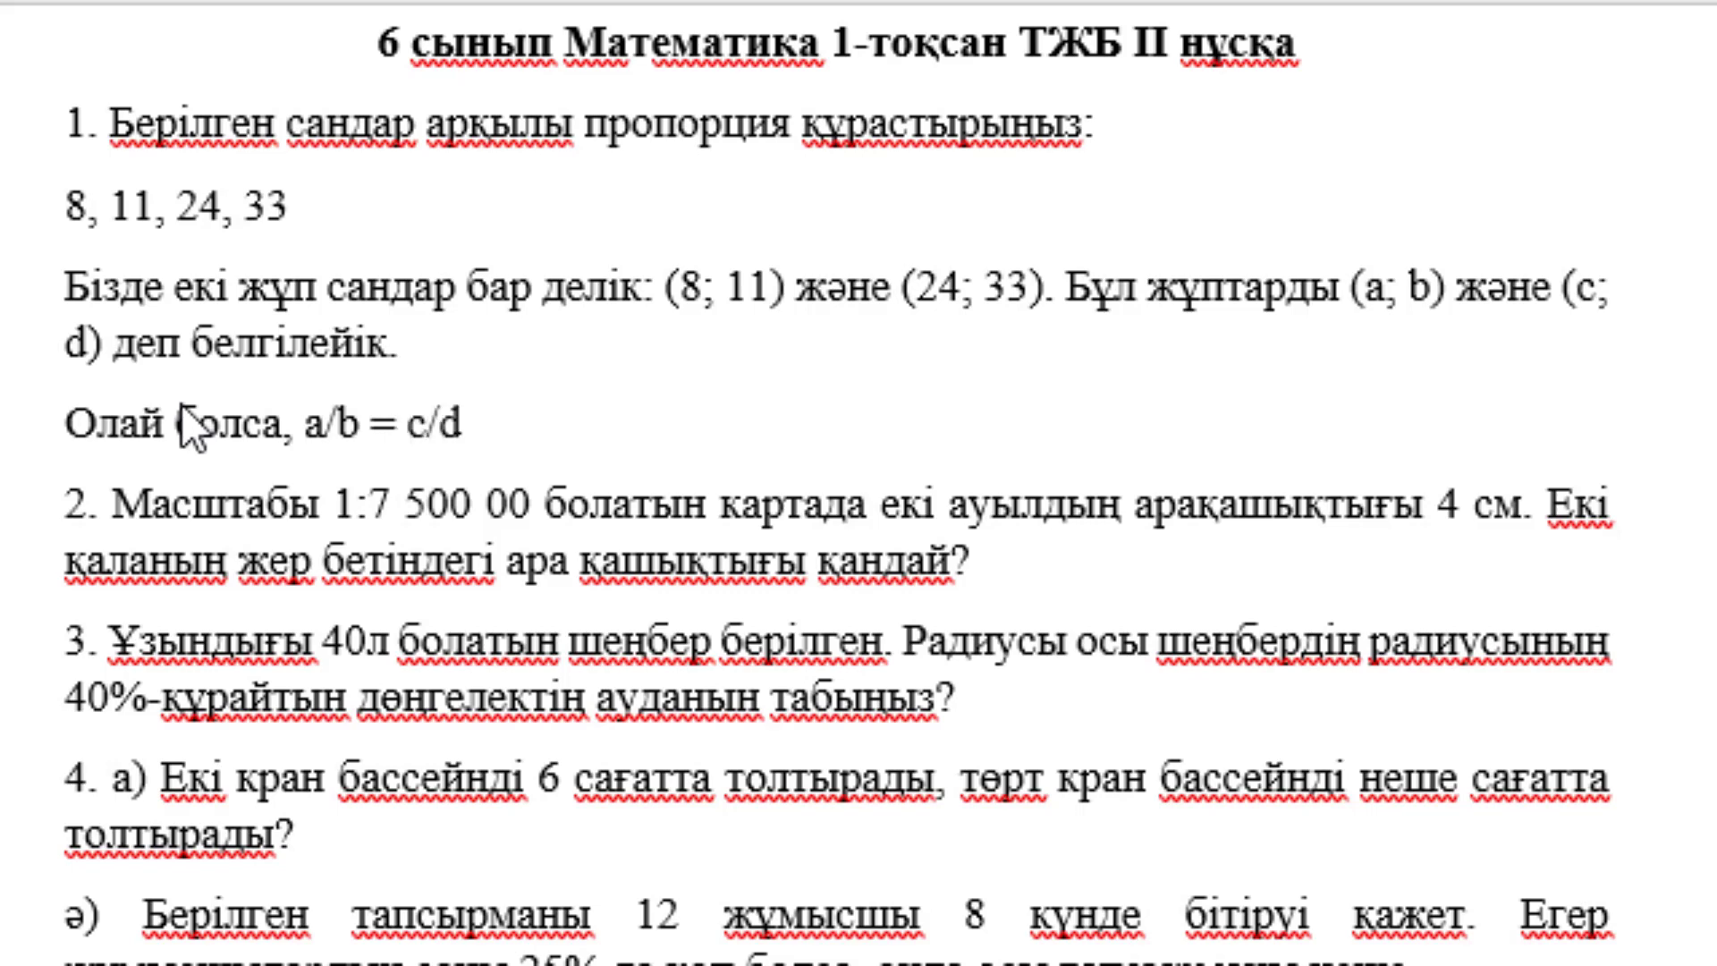
pyautogui.press('Return')
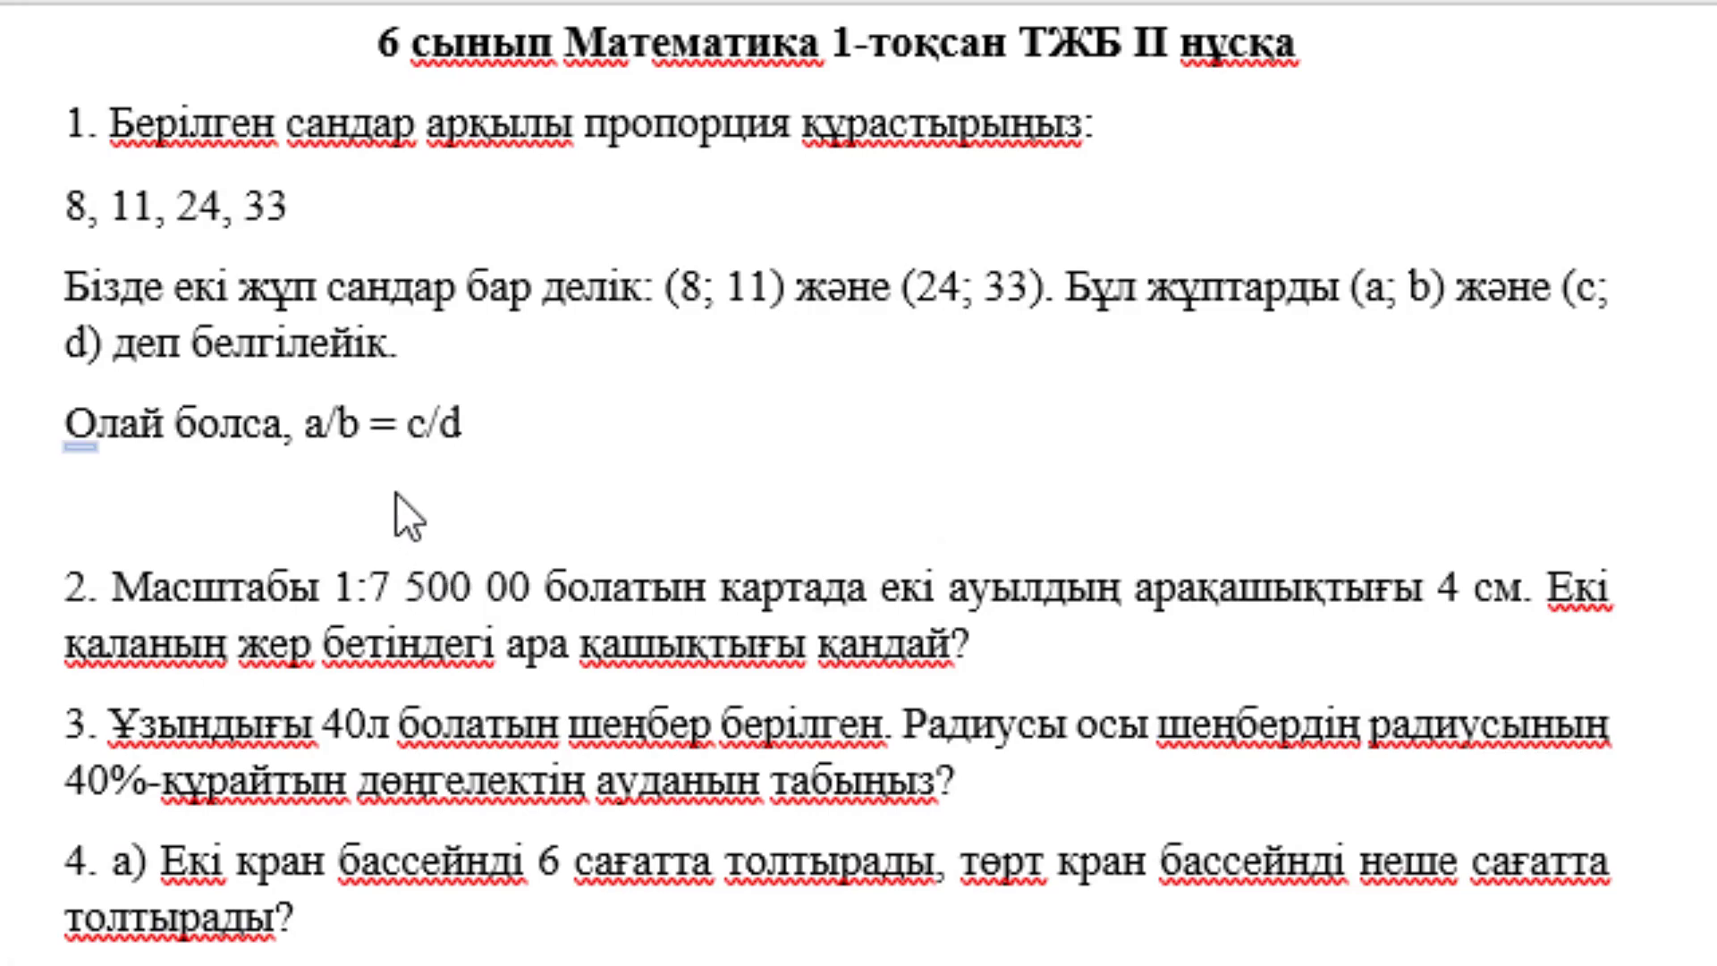
# Write the proportion 8/11 = 24/33 under a/b = c/d and start another line.
pyautogui.write('8/')
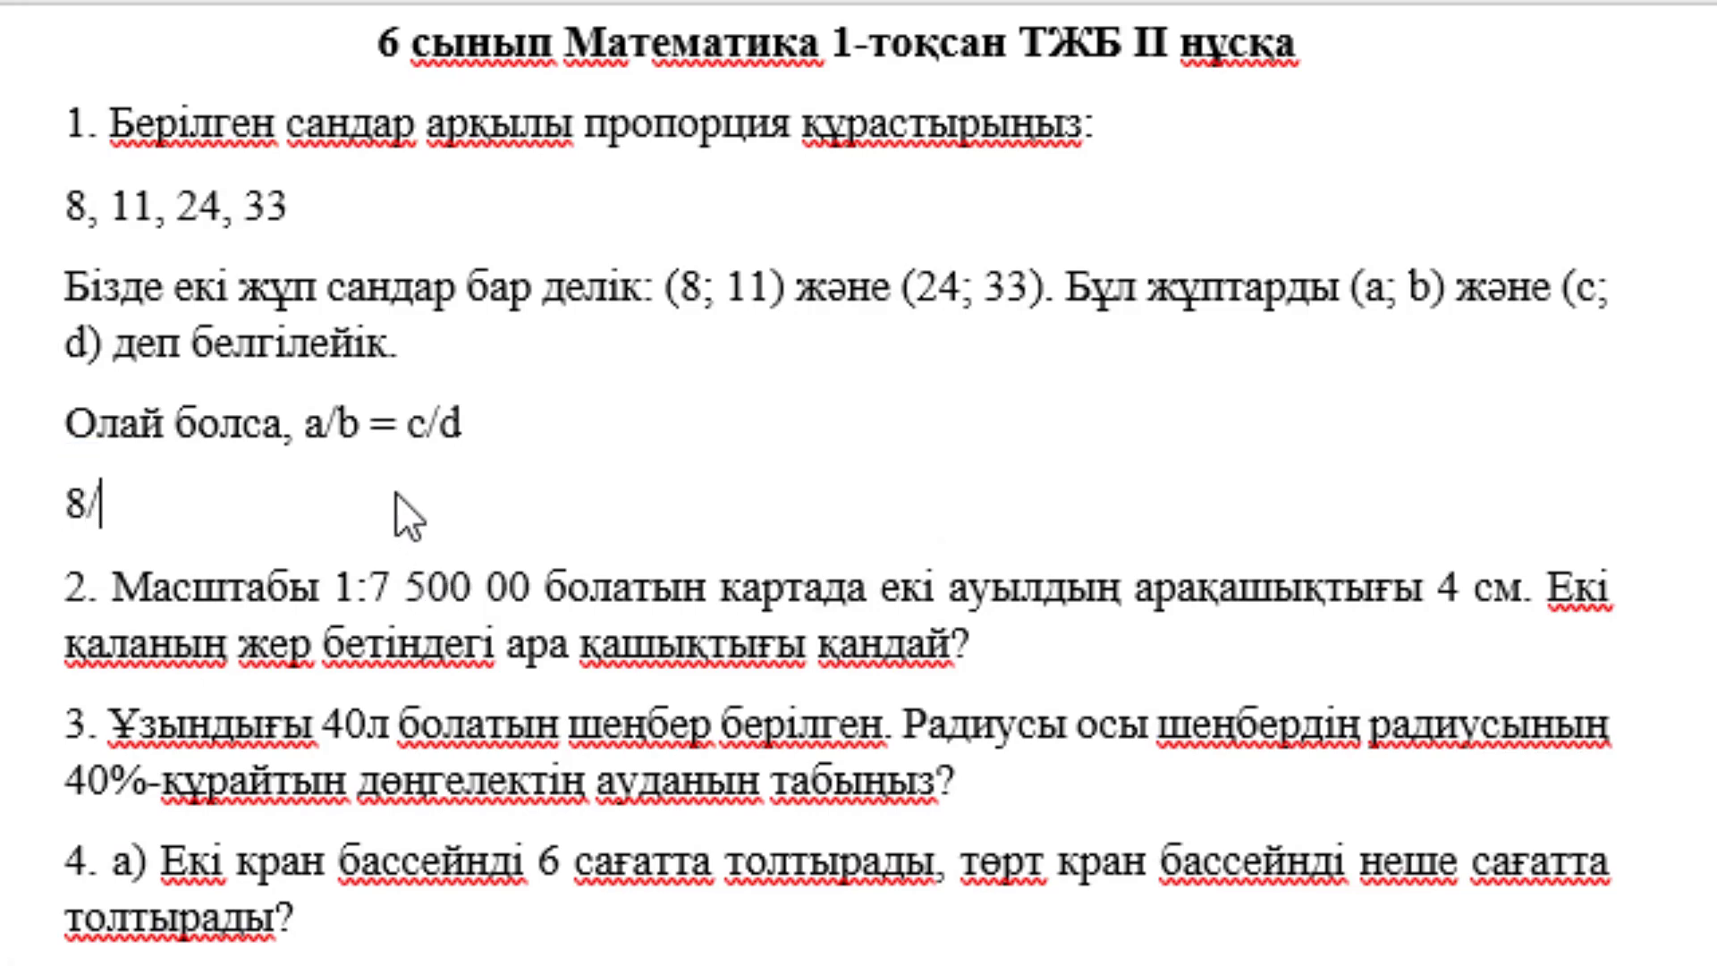
pyautogui.write('11 = ')
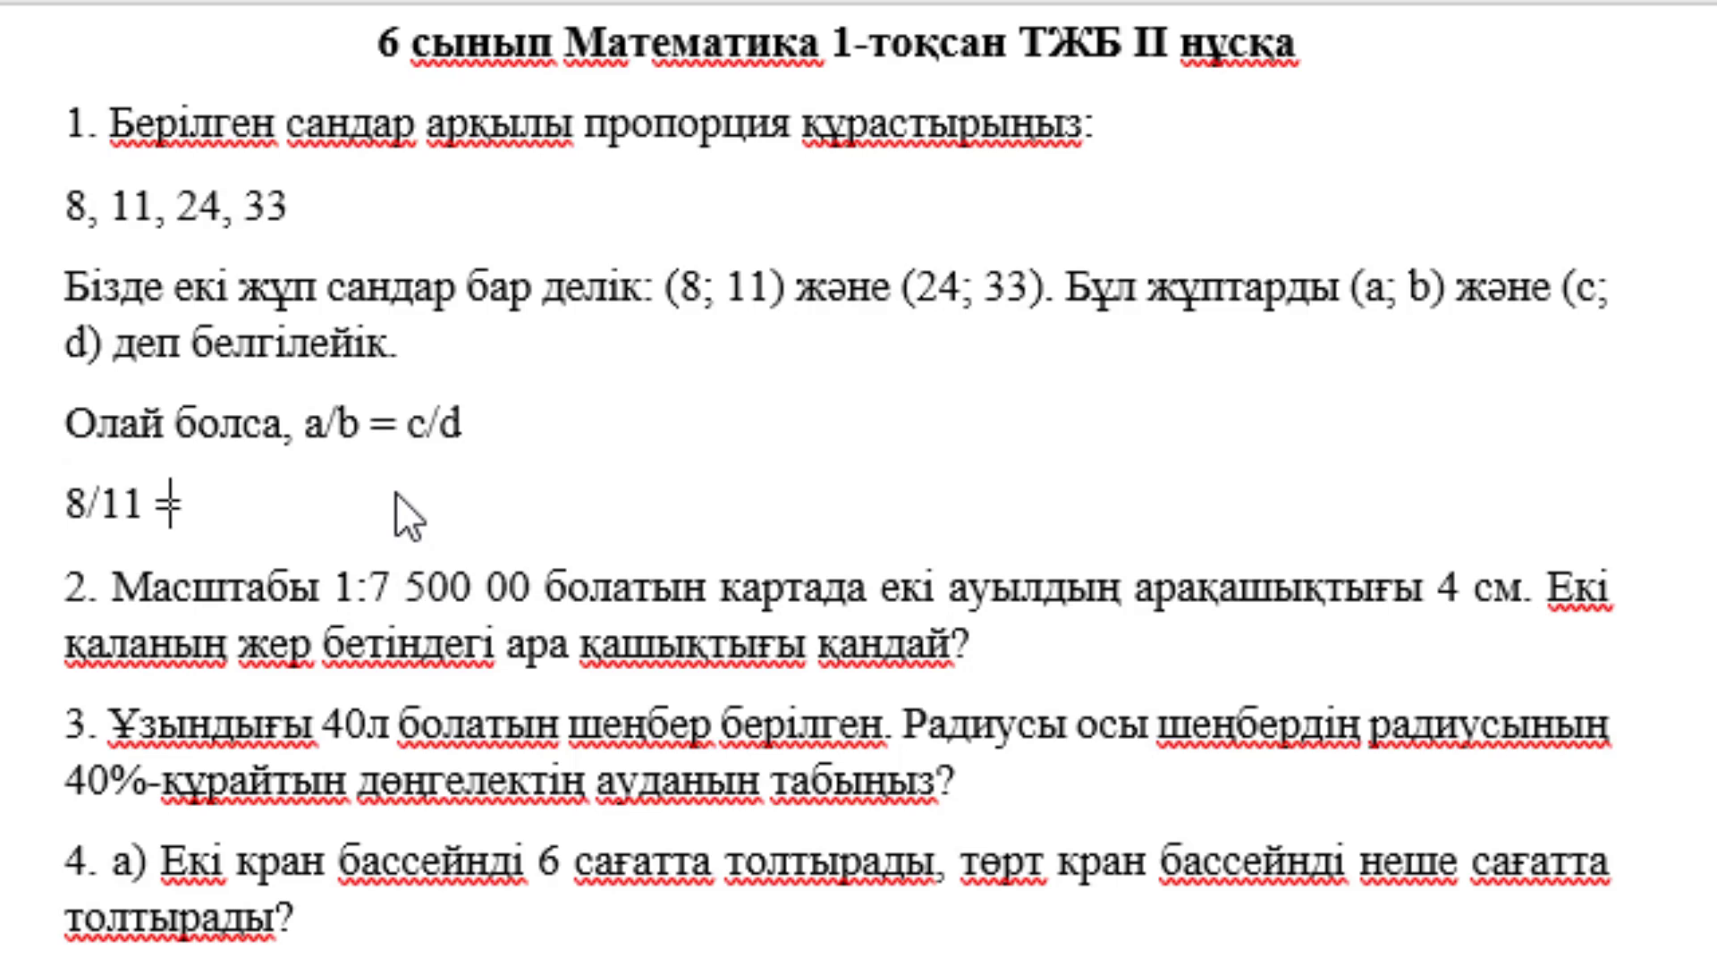
pyautogui.write('24/')
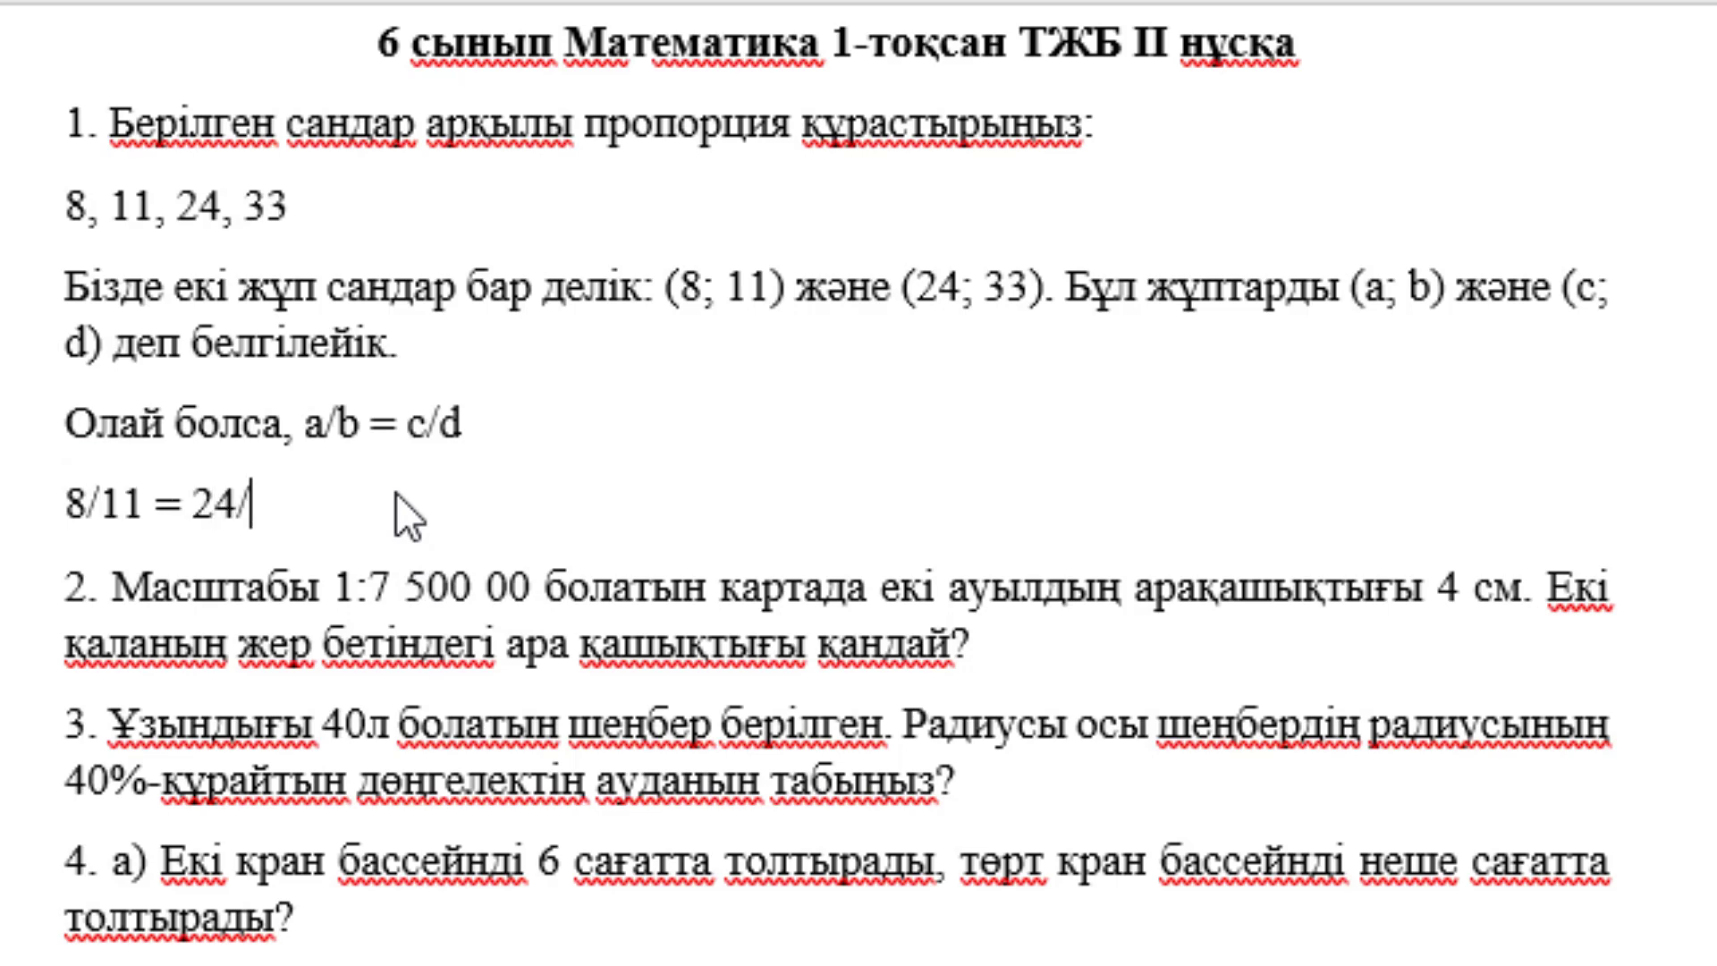
pyautogui.write('33')
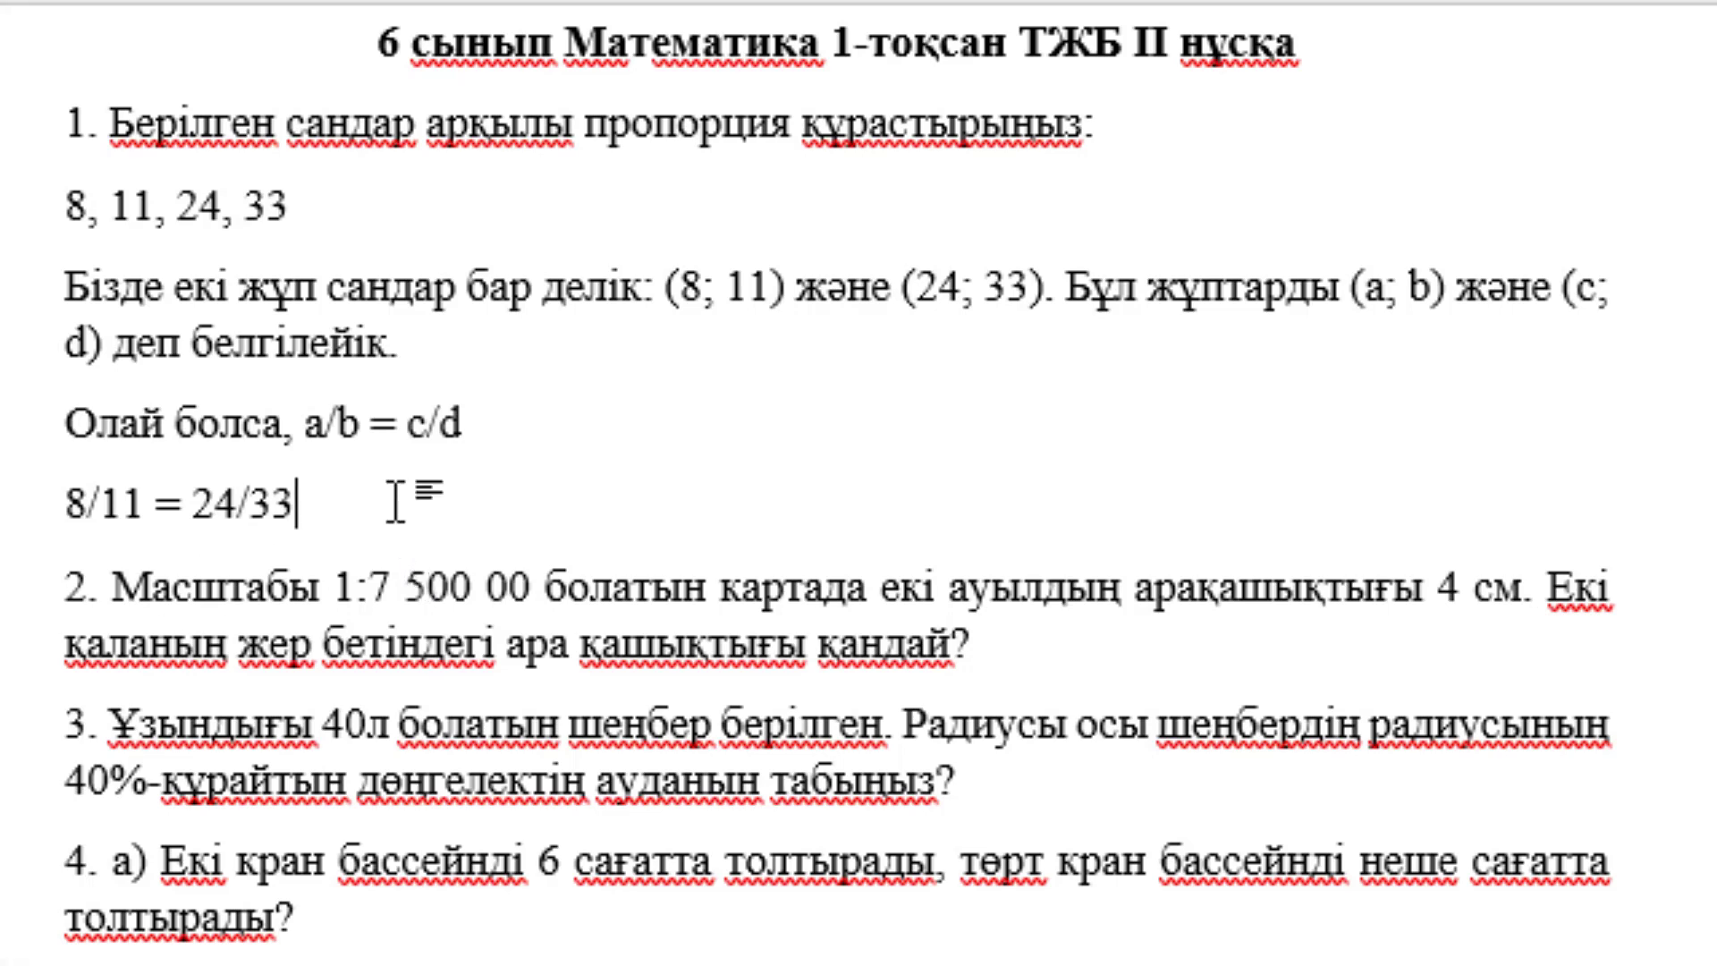
pyautogui.press('Return')
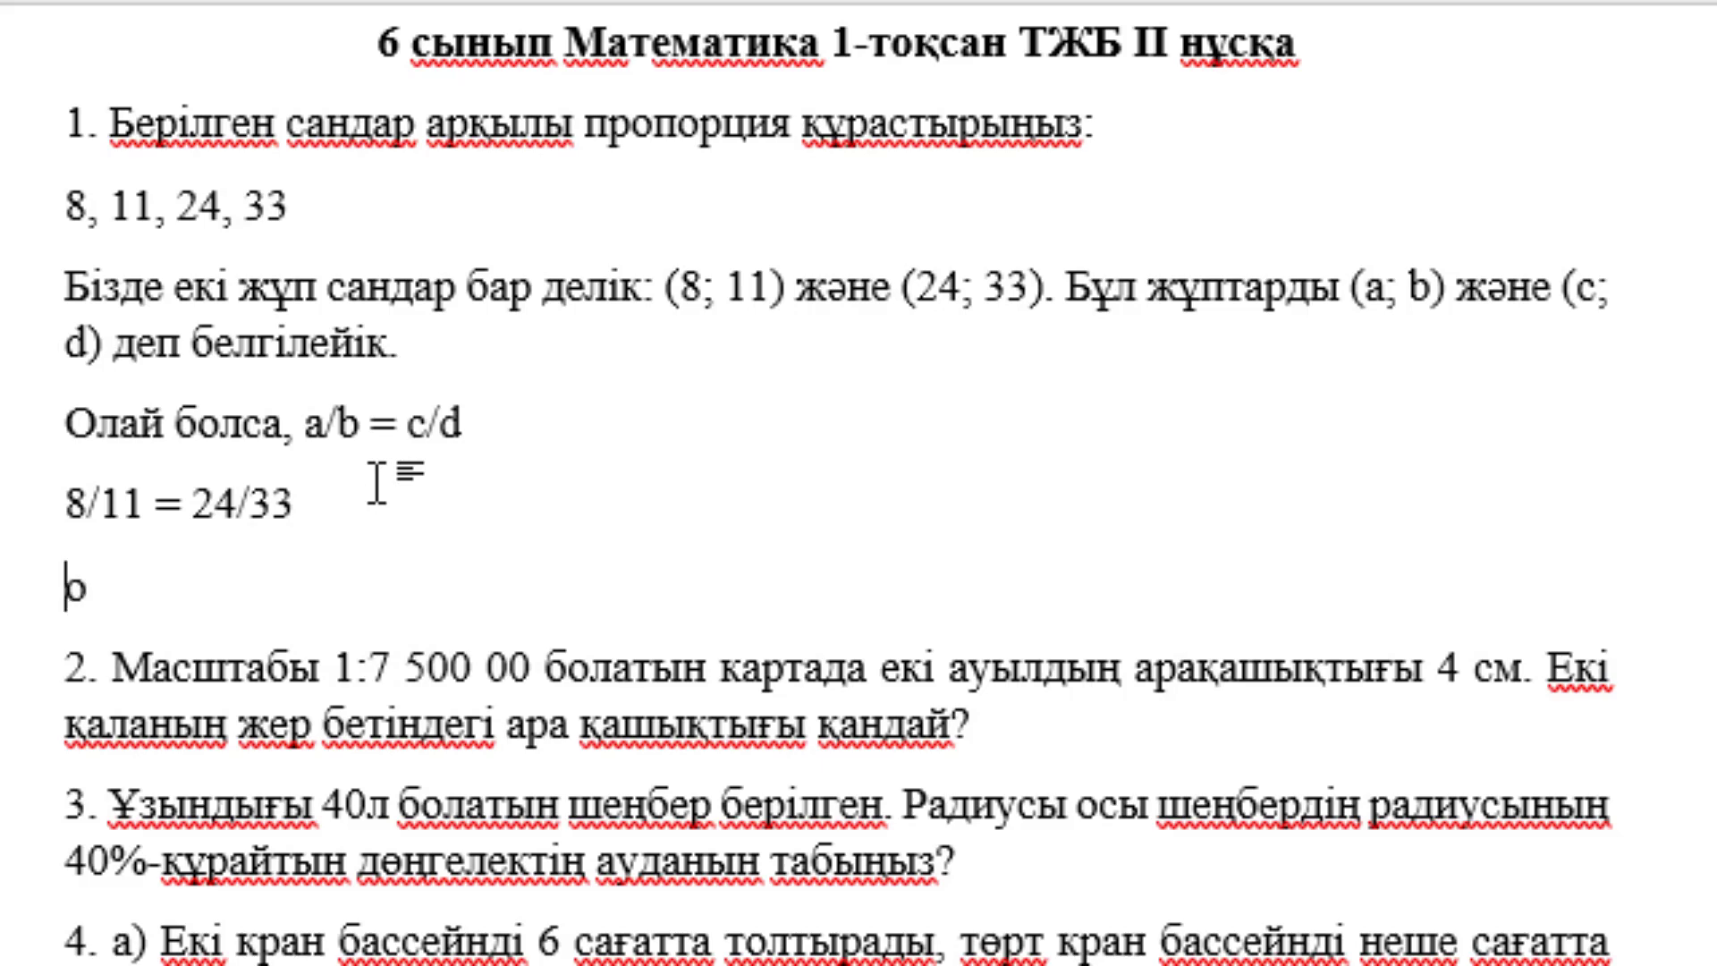
# Type 'Ортақ бөлгіштерге бөлу арқылы ықшамдауға болады' below 8/11 = 24/33, then start a new line.
pyautogui.write('рта0')
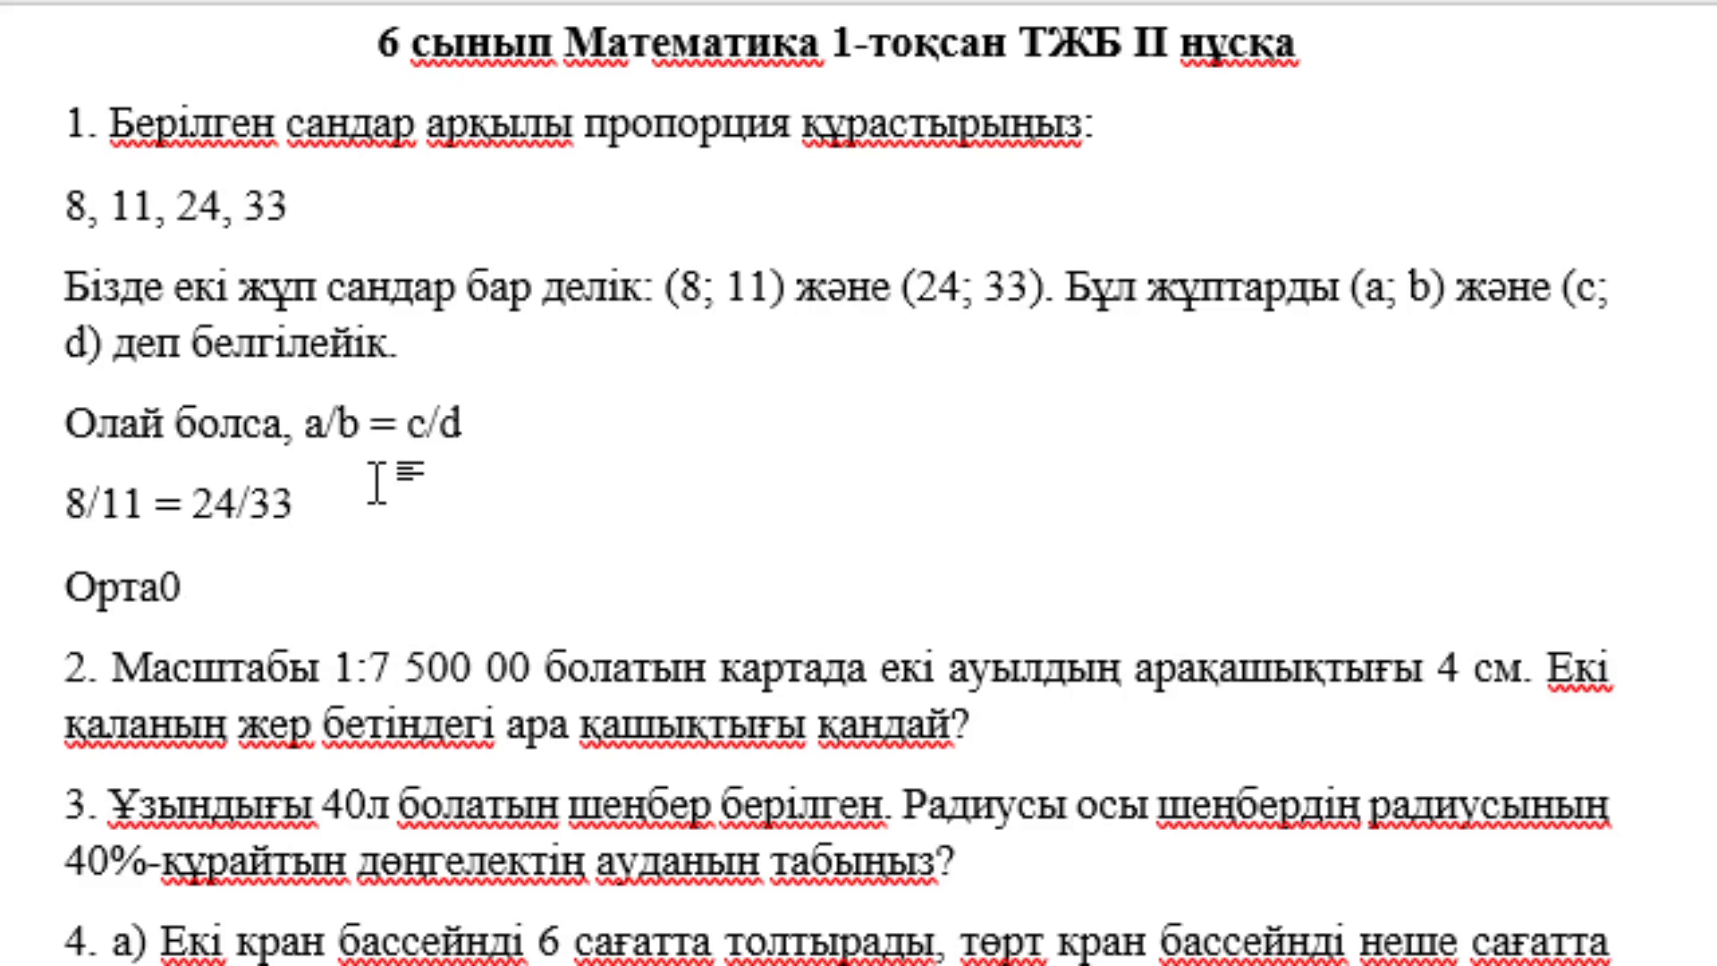
pyautogui.press('BackSpace')
pyautogui.write('қ бө')
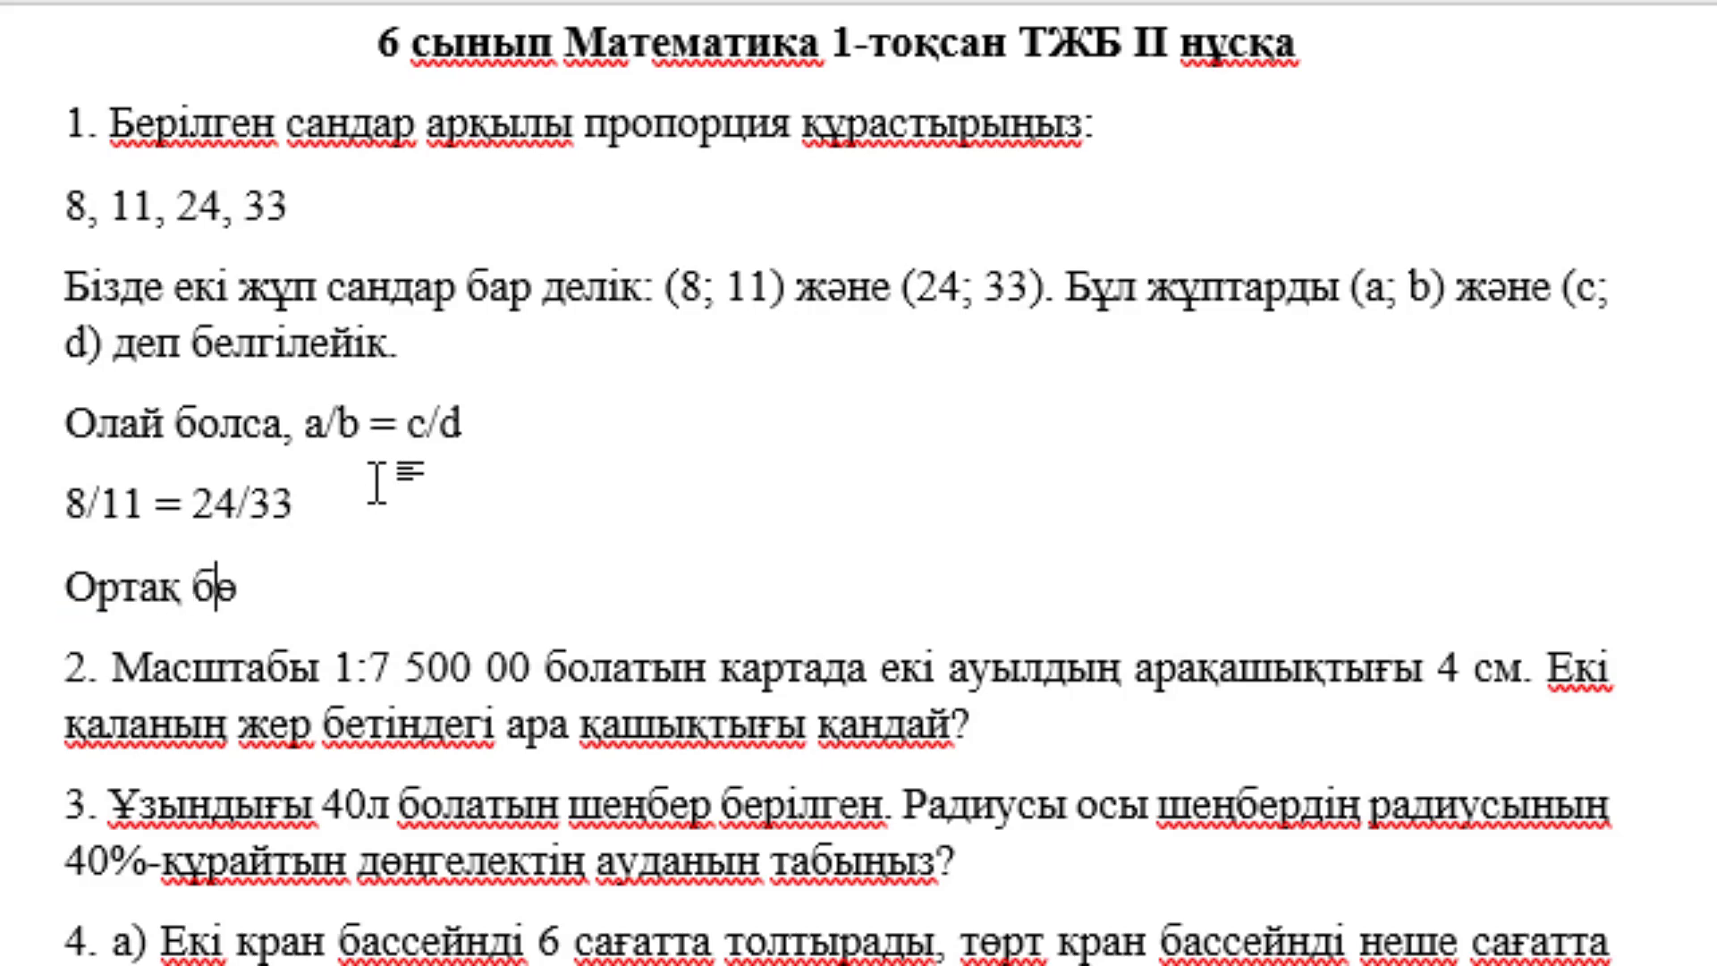
pyautogui.write('лгішт')
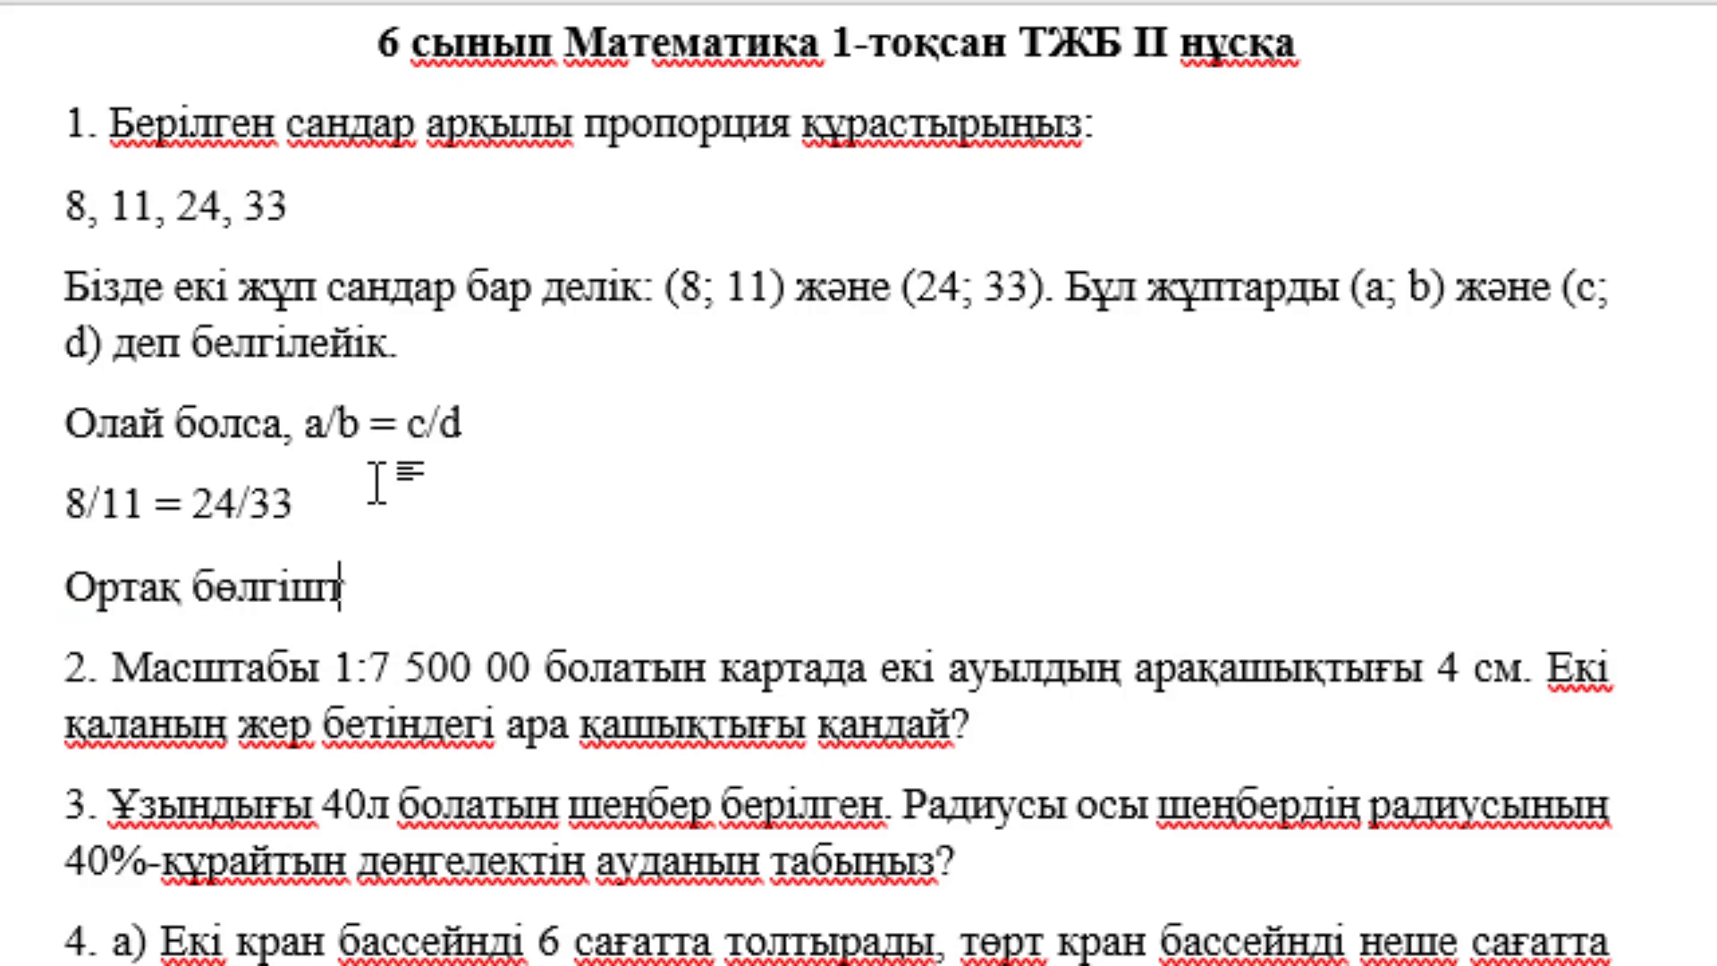
pyautogui.write('ерге бө')
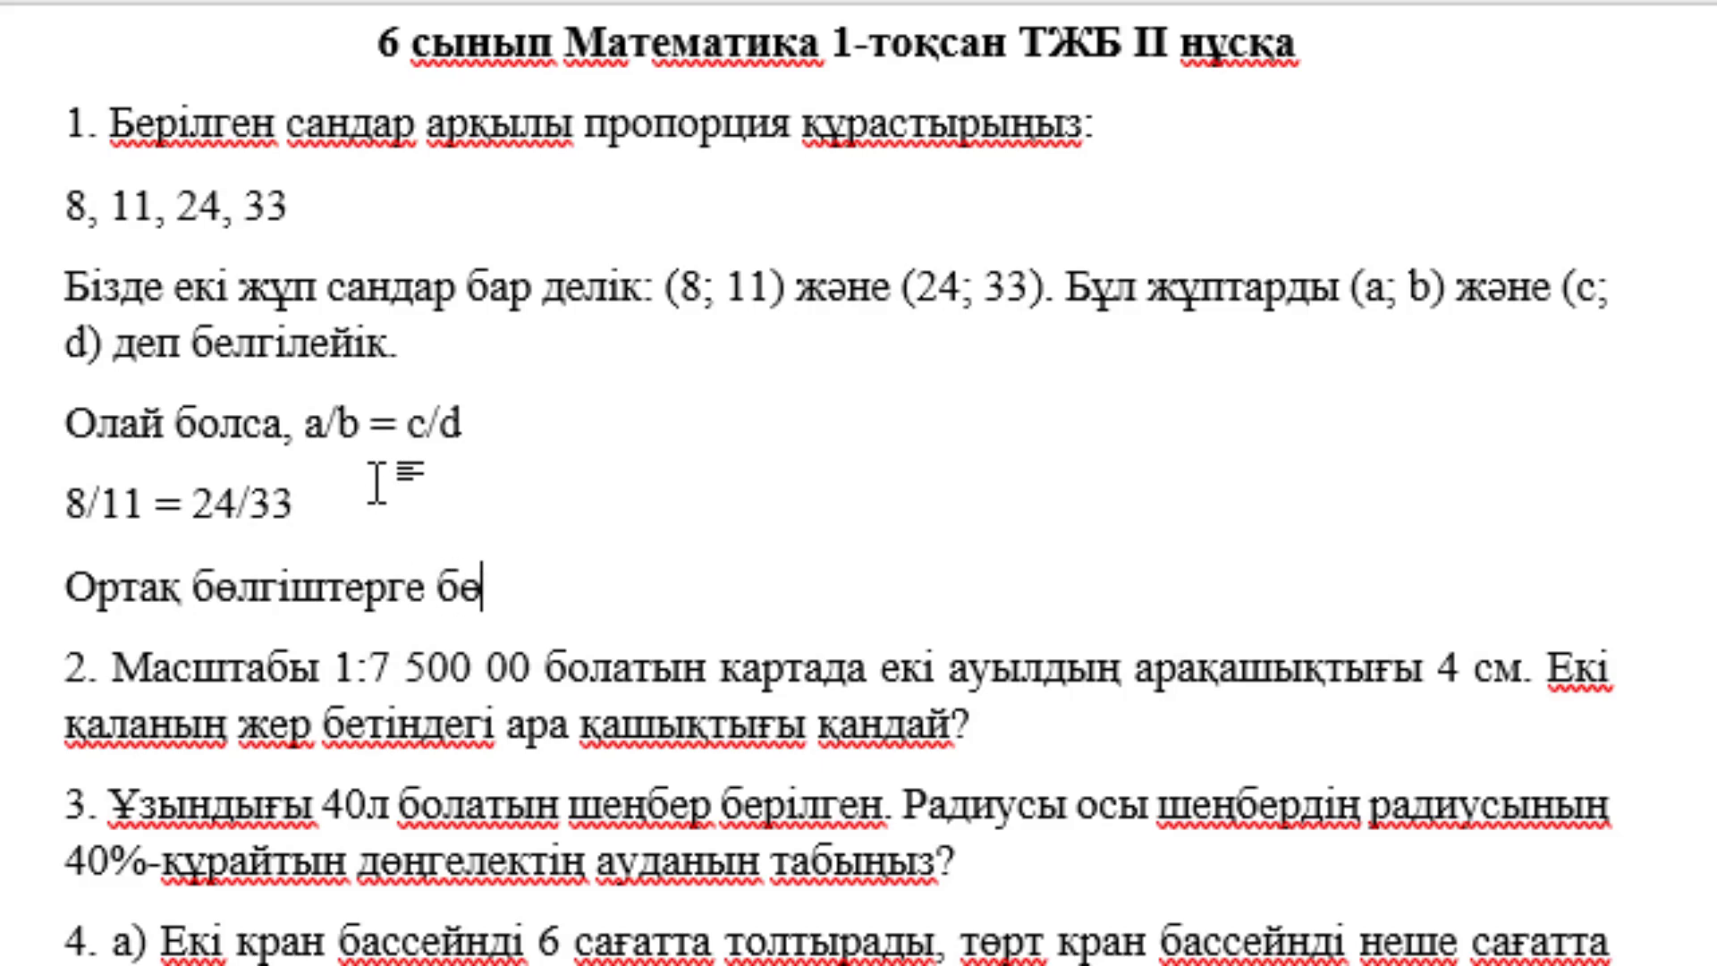
pyautogui.write('лу арқылы')
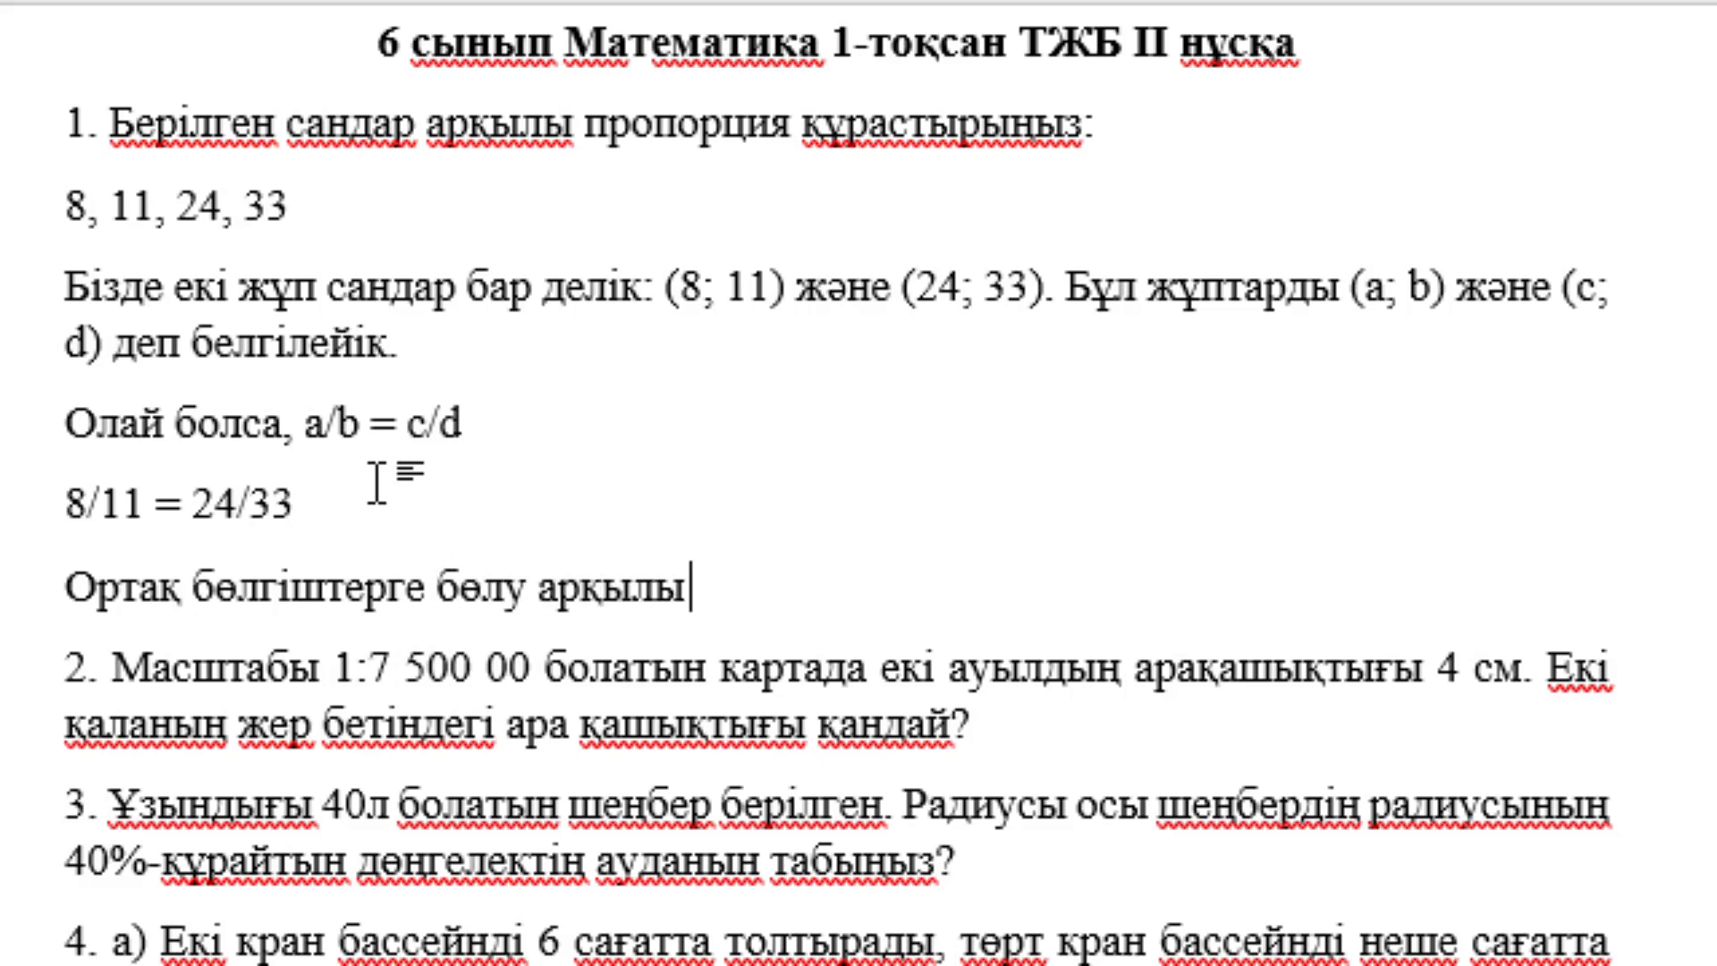
pyautogui.write(' ықшамдау')
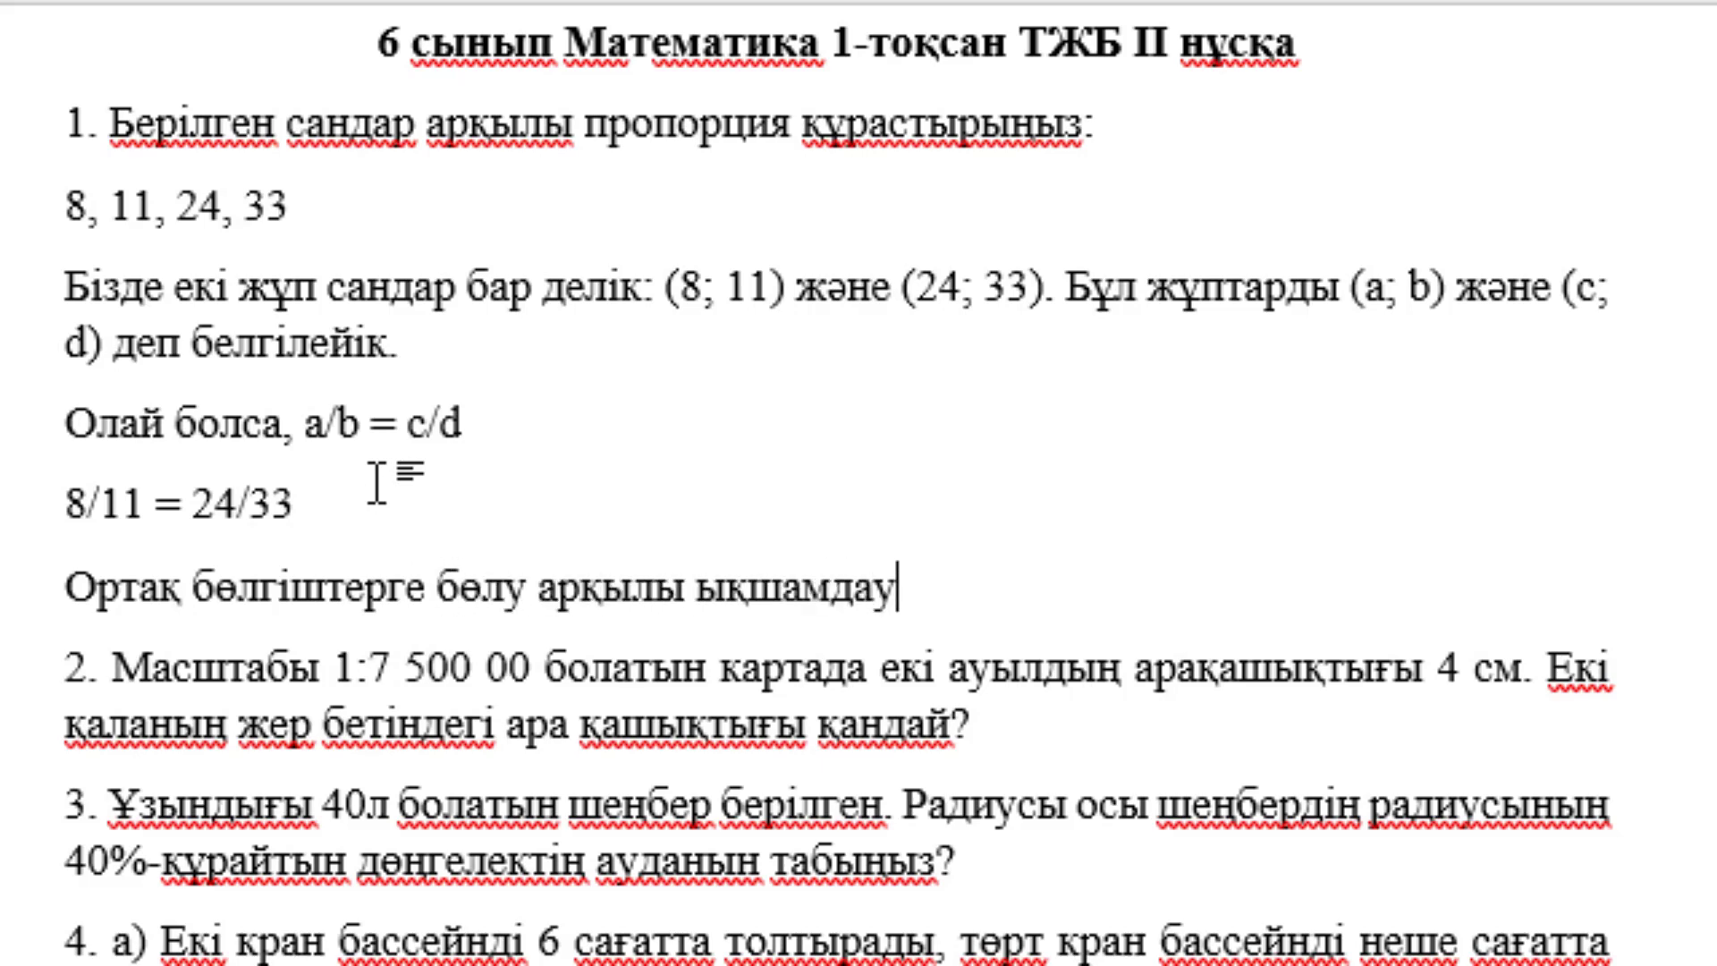
pyautogui.write('ға болады')
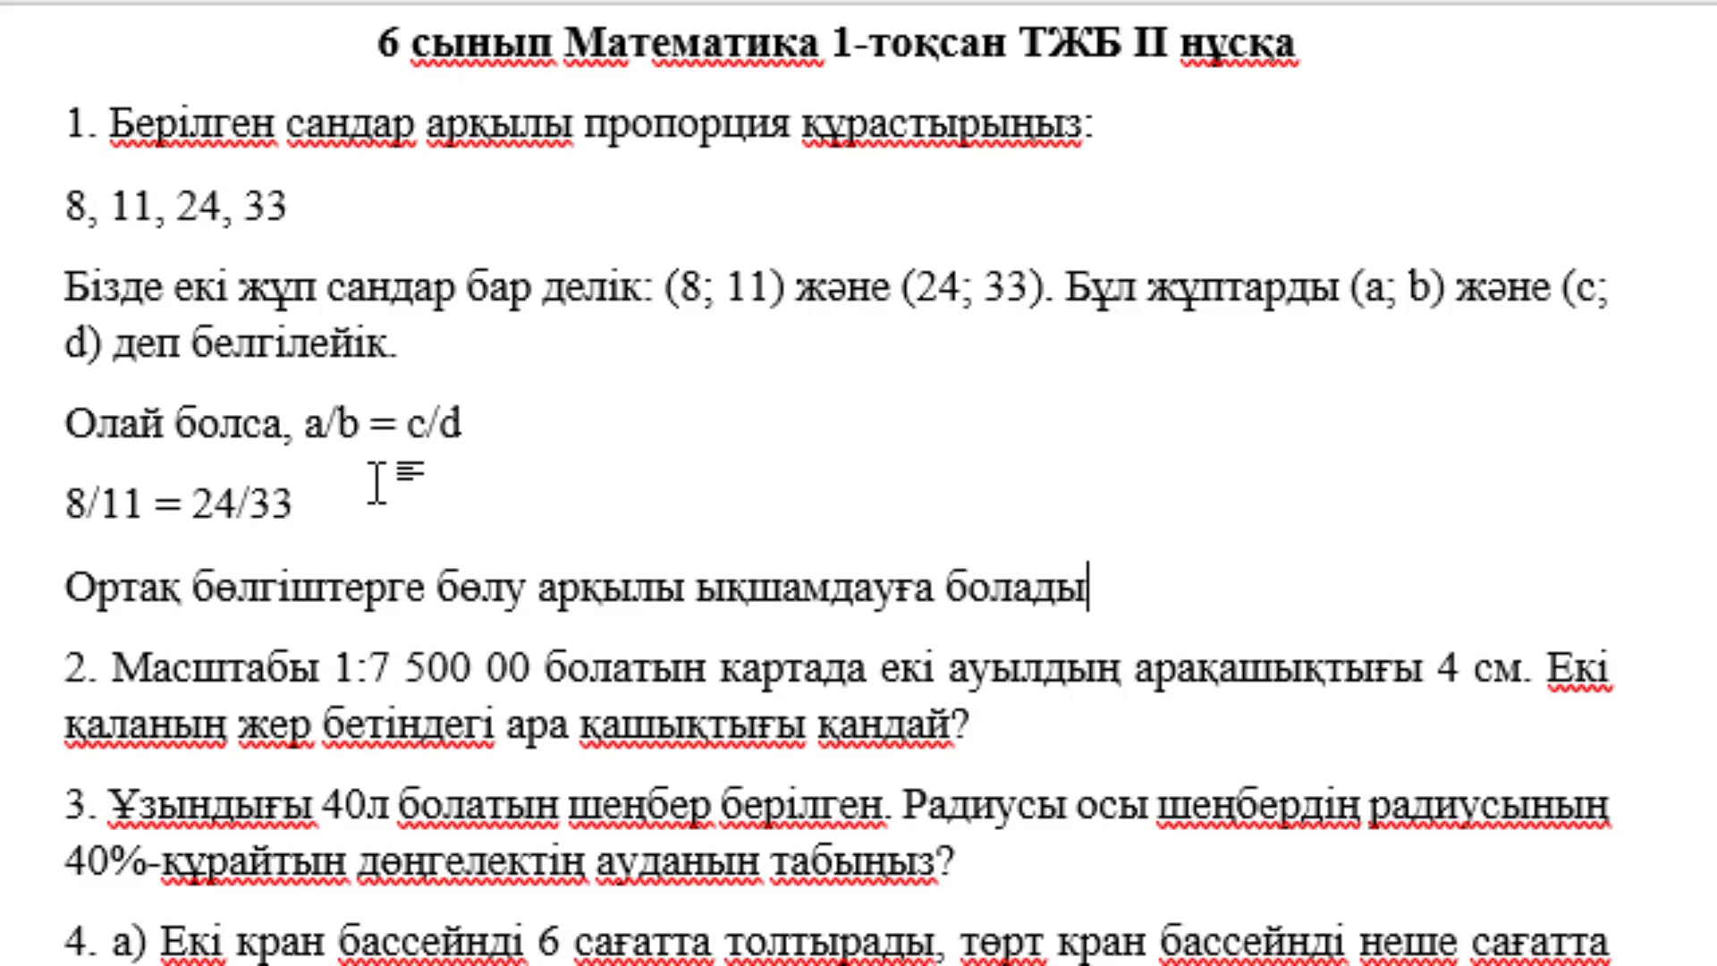
pyautogui.press('Return')
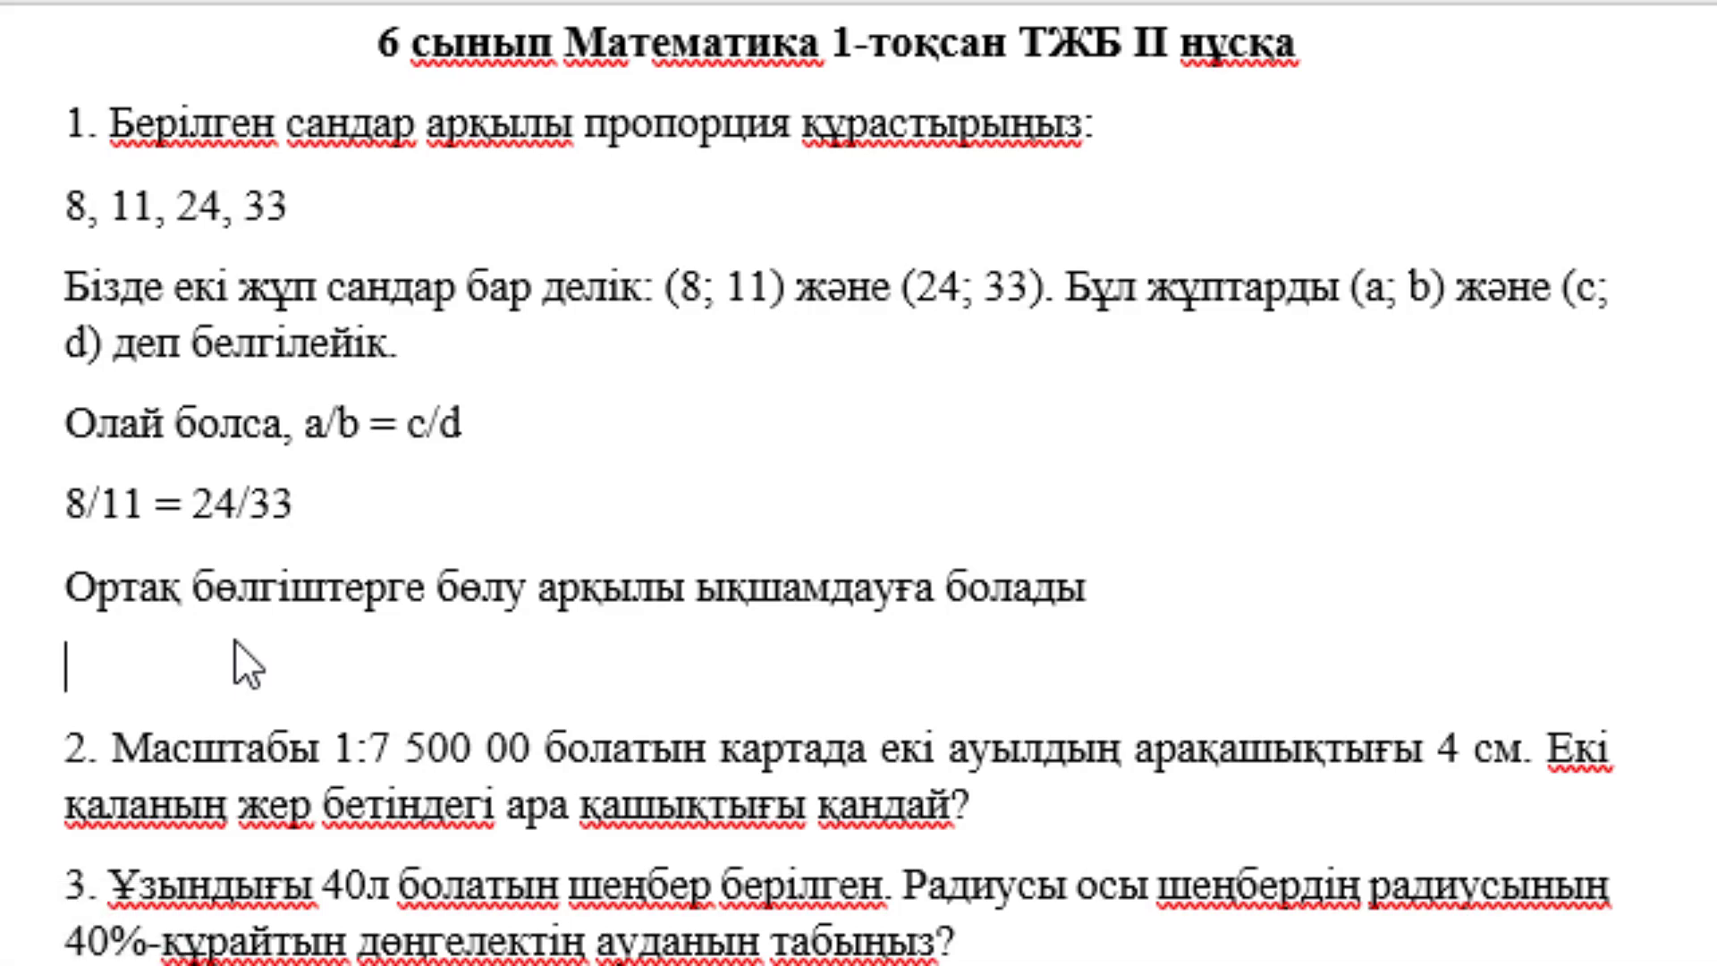
# Write the equation '(8/1) / (11/1) = (24/3) / (33/3)' with spaced slashes, then start a new line.
pyautogui.write('(')
pyautogui.write('8/1')
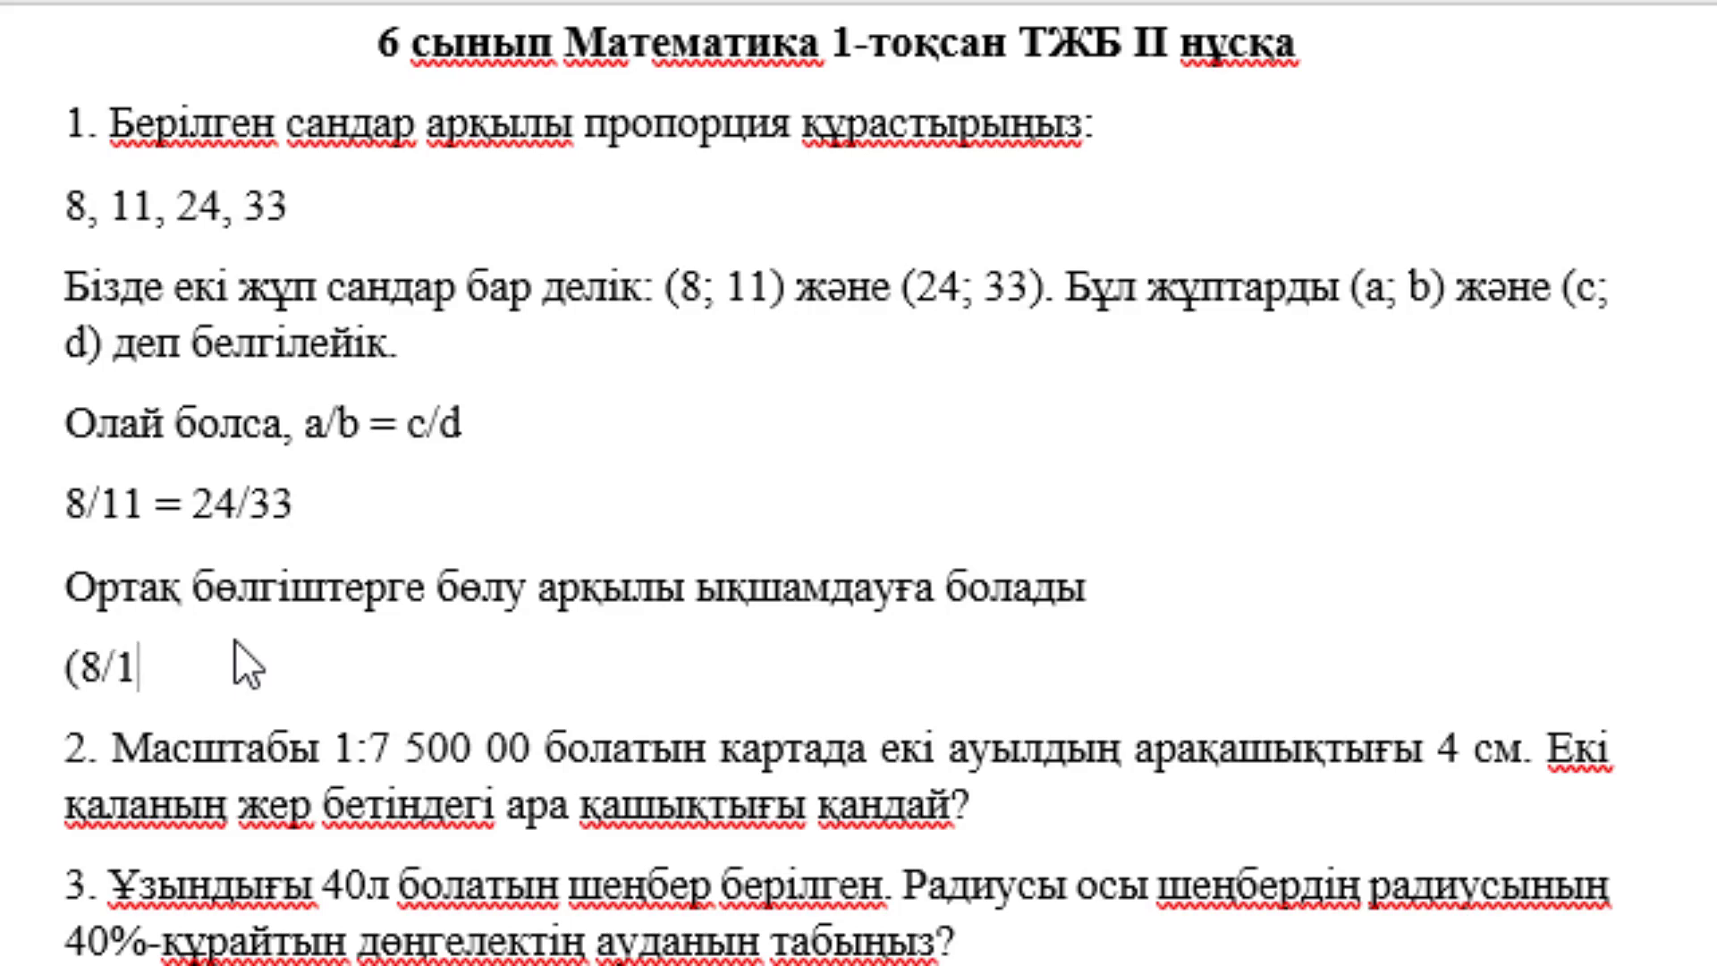
pyautogui.write(')')
pyautogui.press('BackSpace')
pyautogui.write('(')
pyautogui.write('11/')
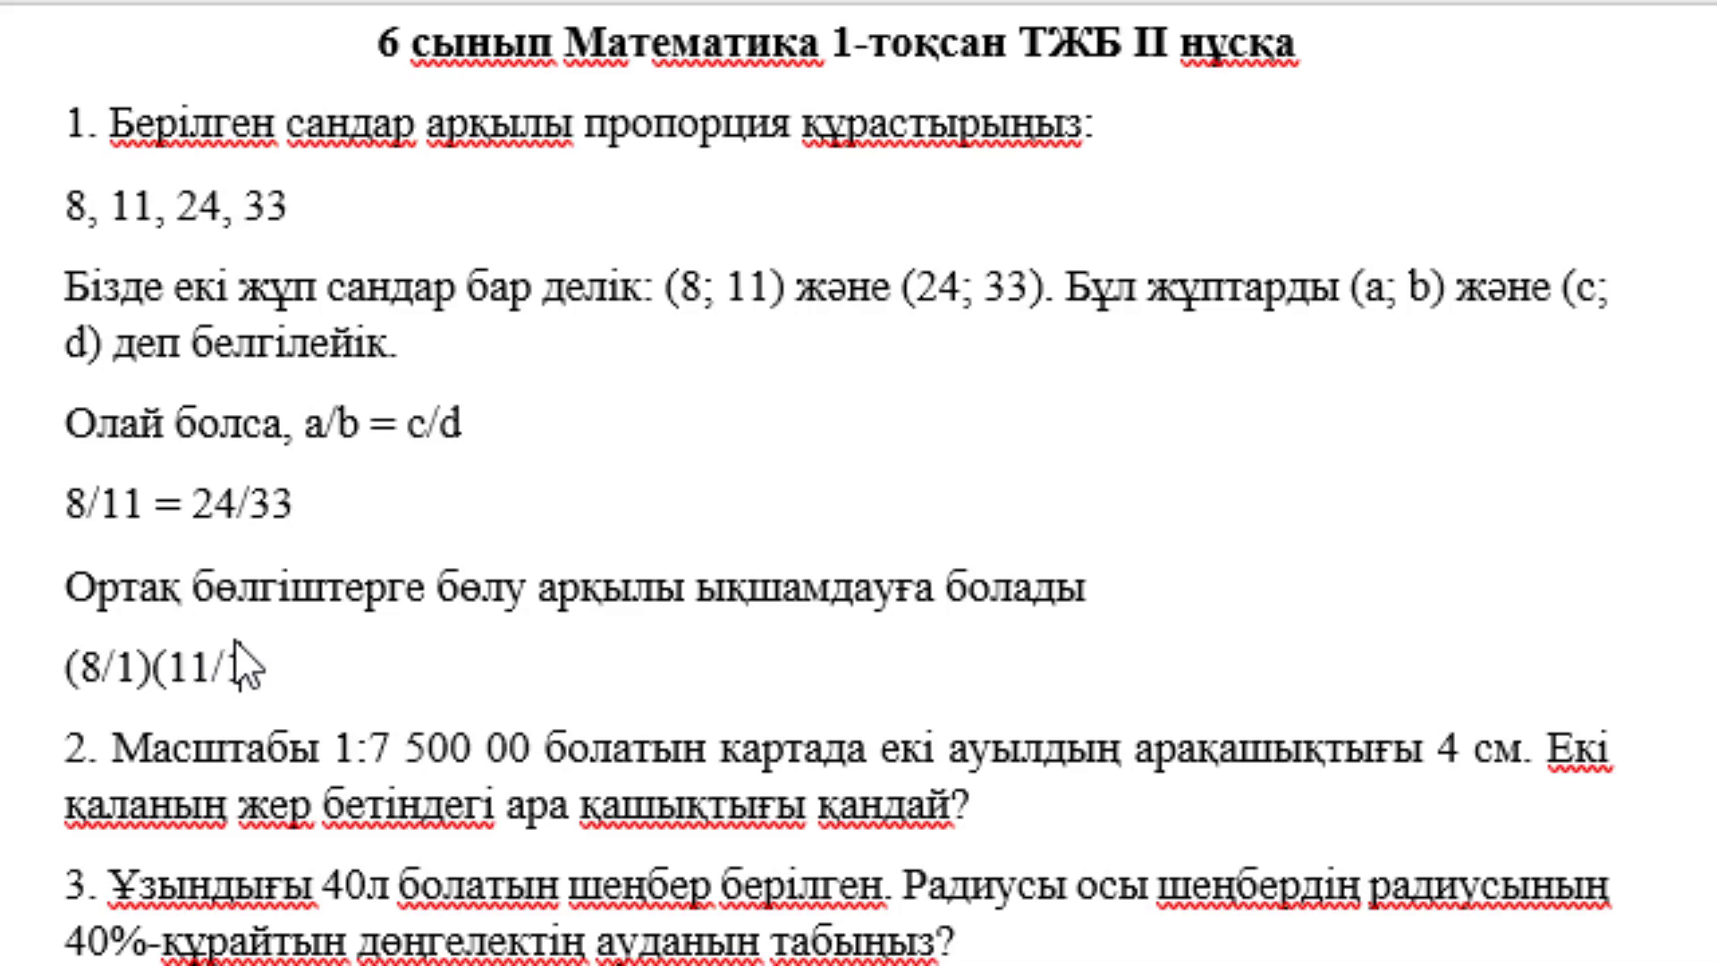
pyautogui.write('1) = ')
pyautogui.write('(2')
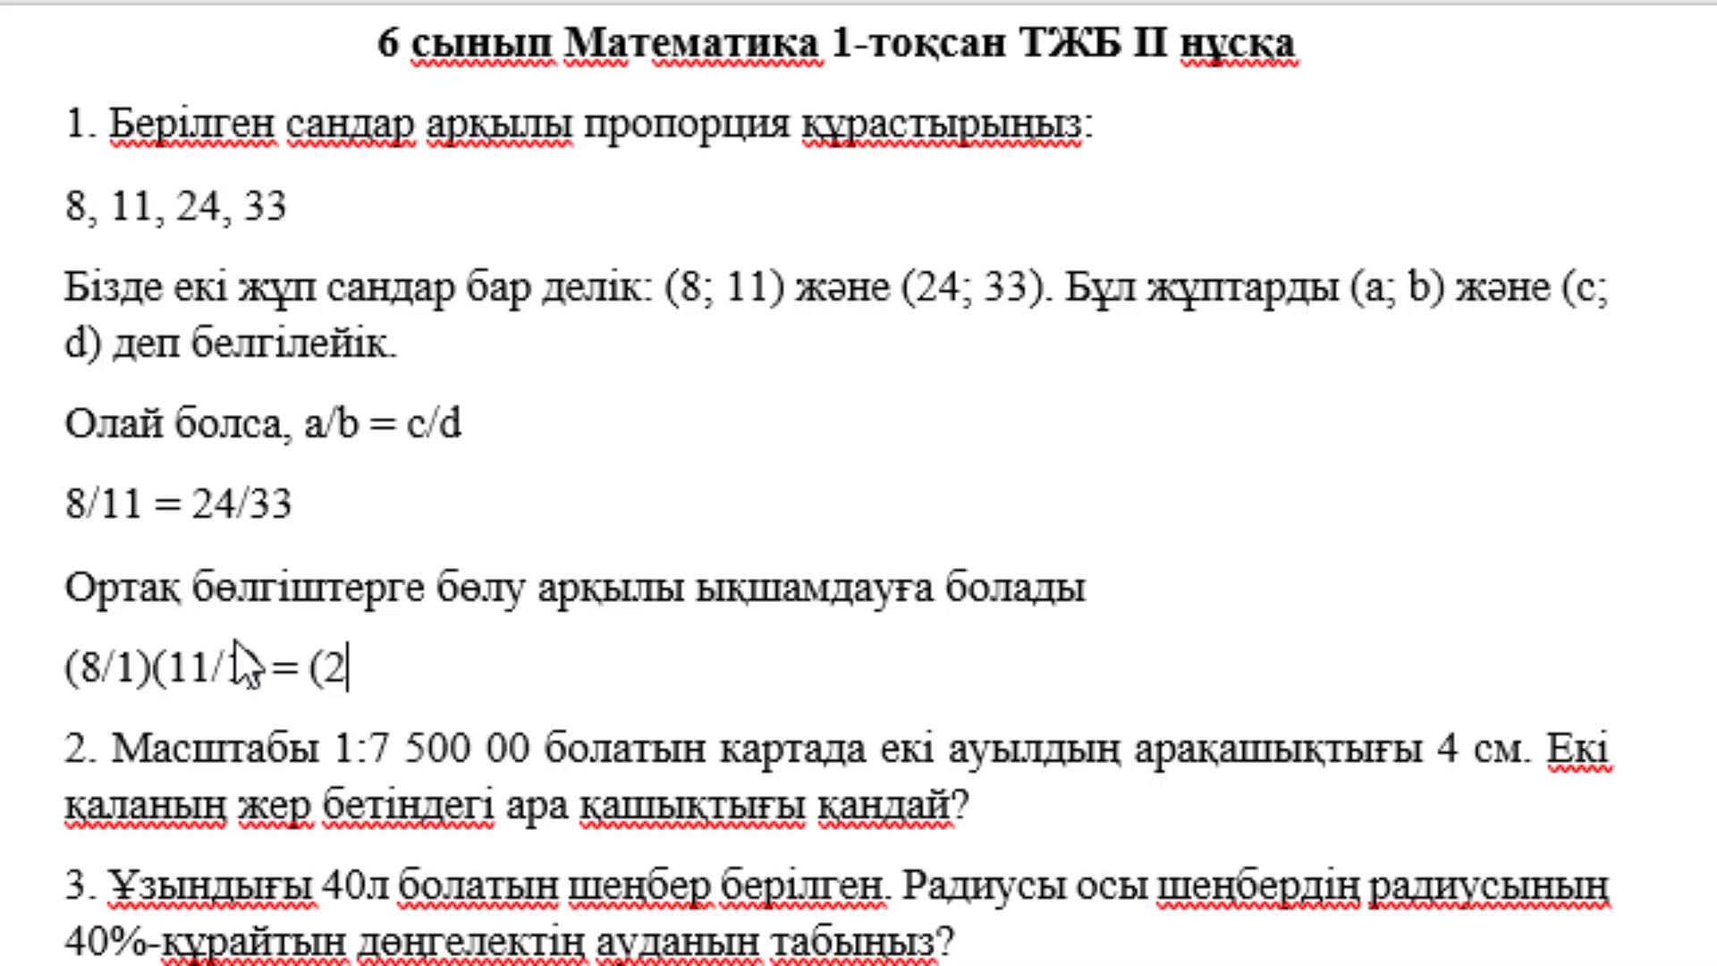
pyautogui.write('4/3)')
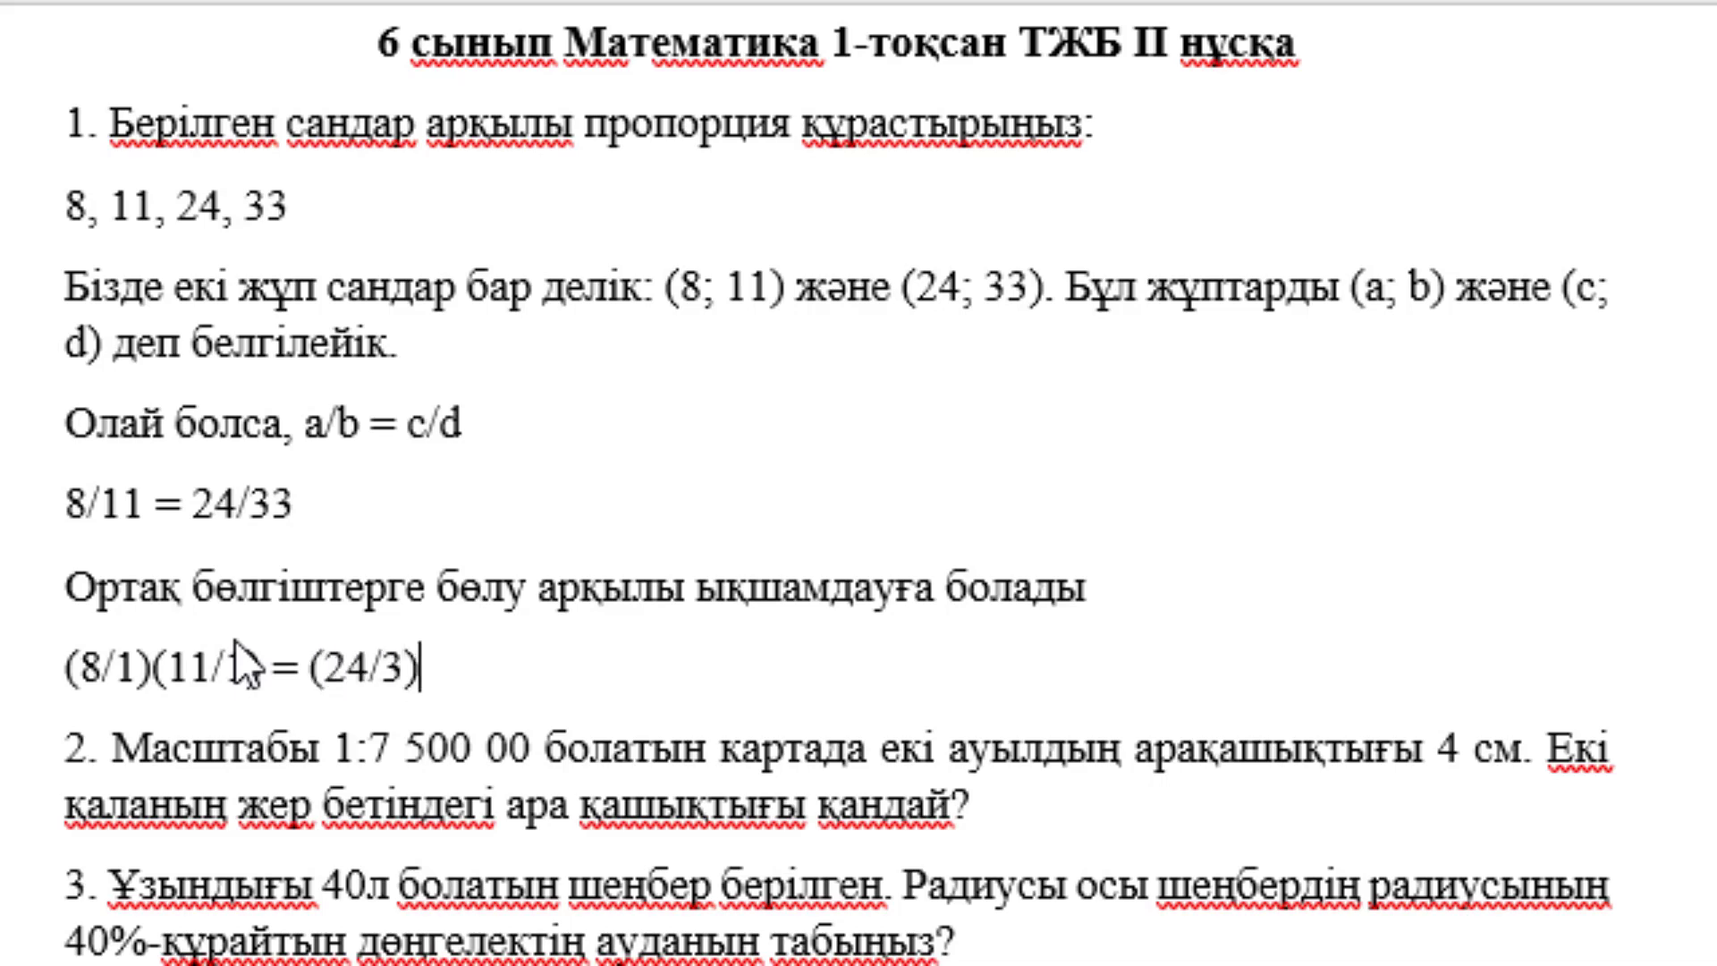
pyautogui.write('/')
pyautogui.write('(')
pyautogui.write('33/')
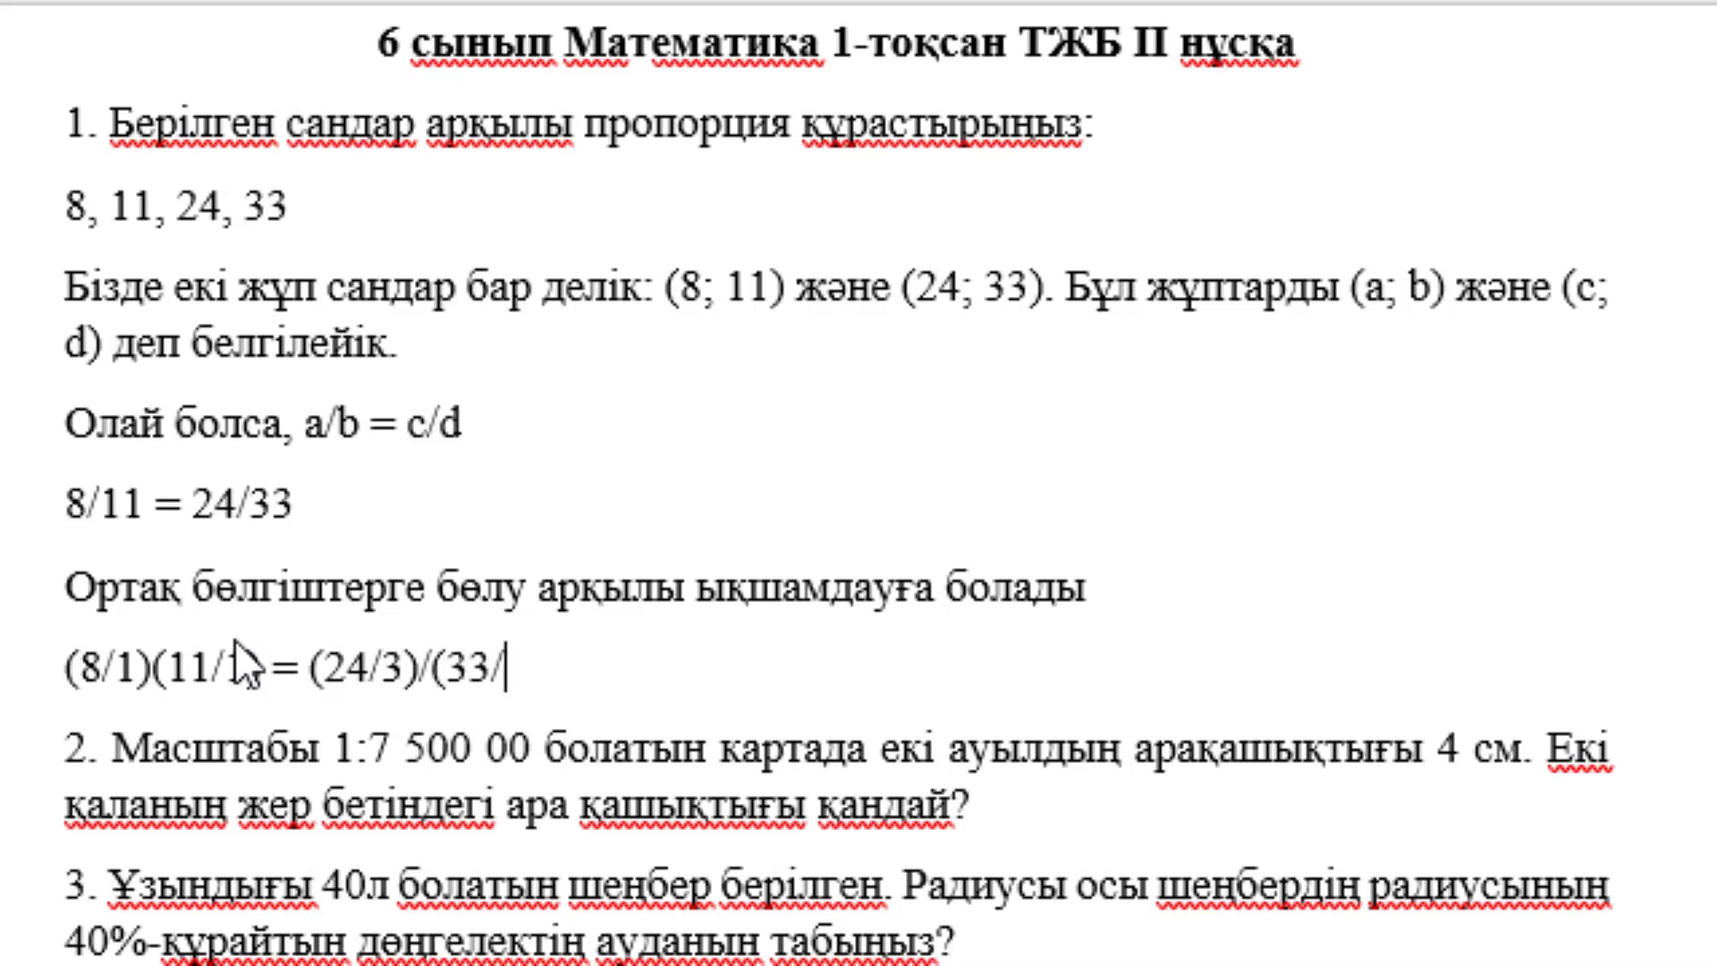
pyautogui.write('3)')
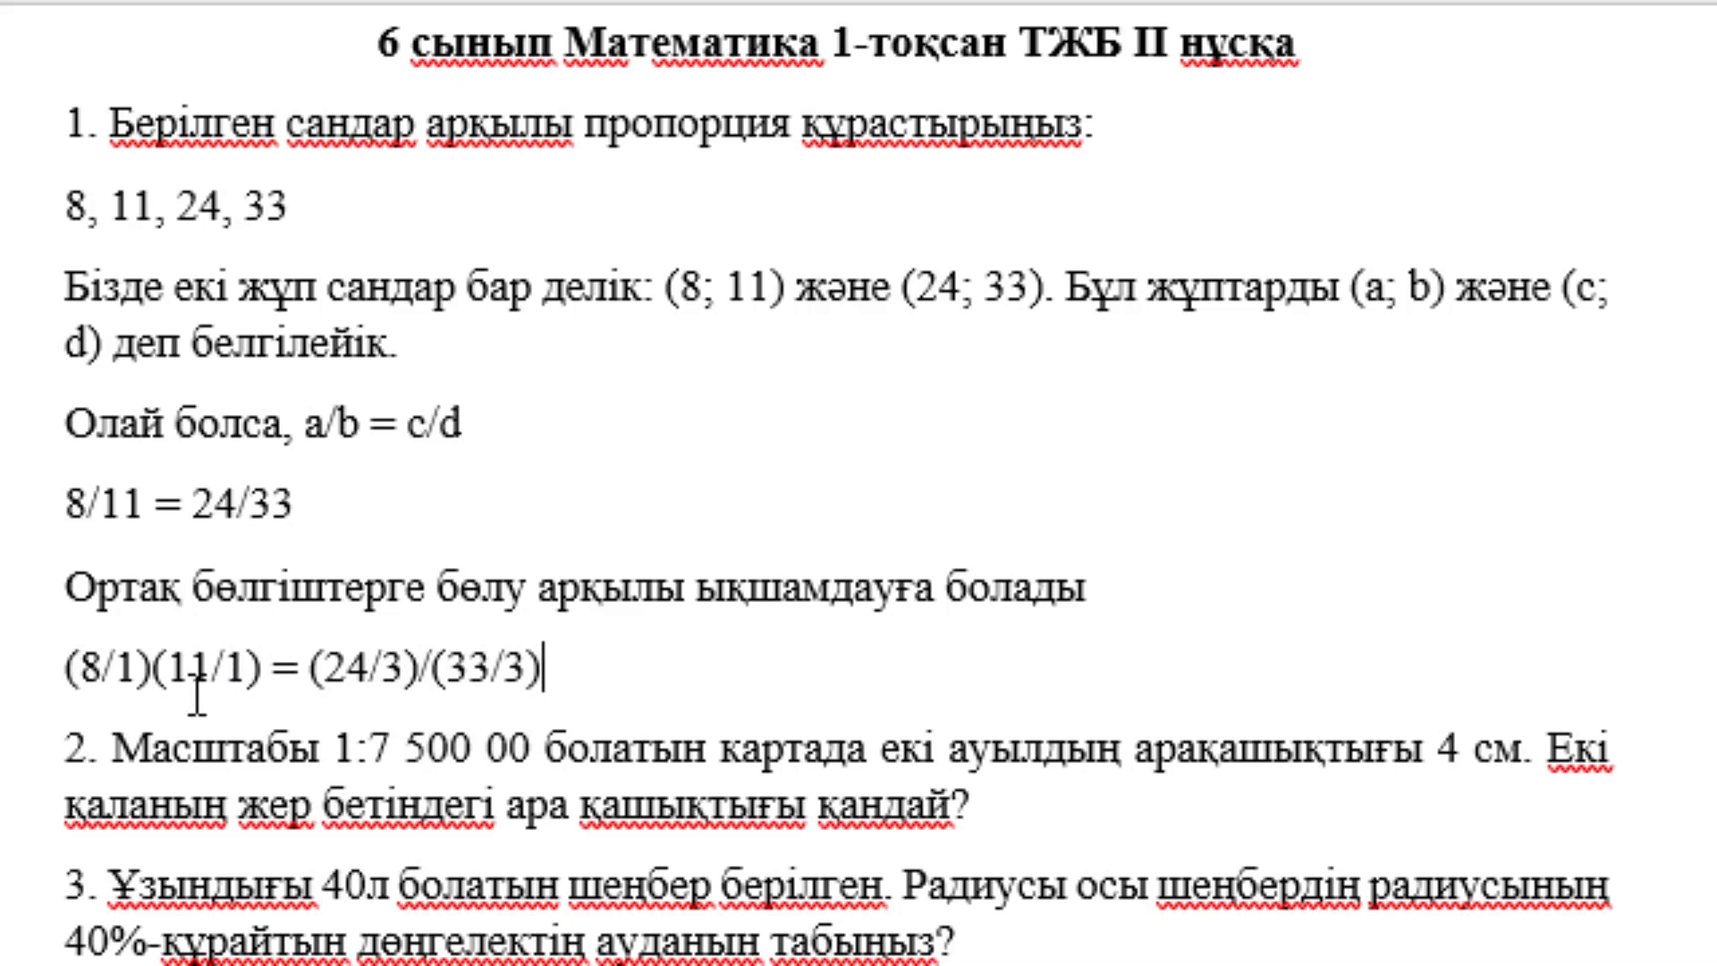
pyautogui.click(153, 668)
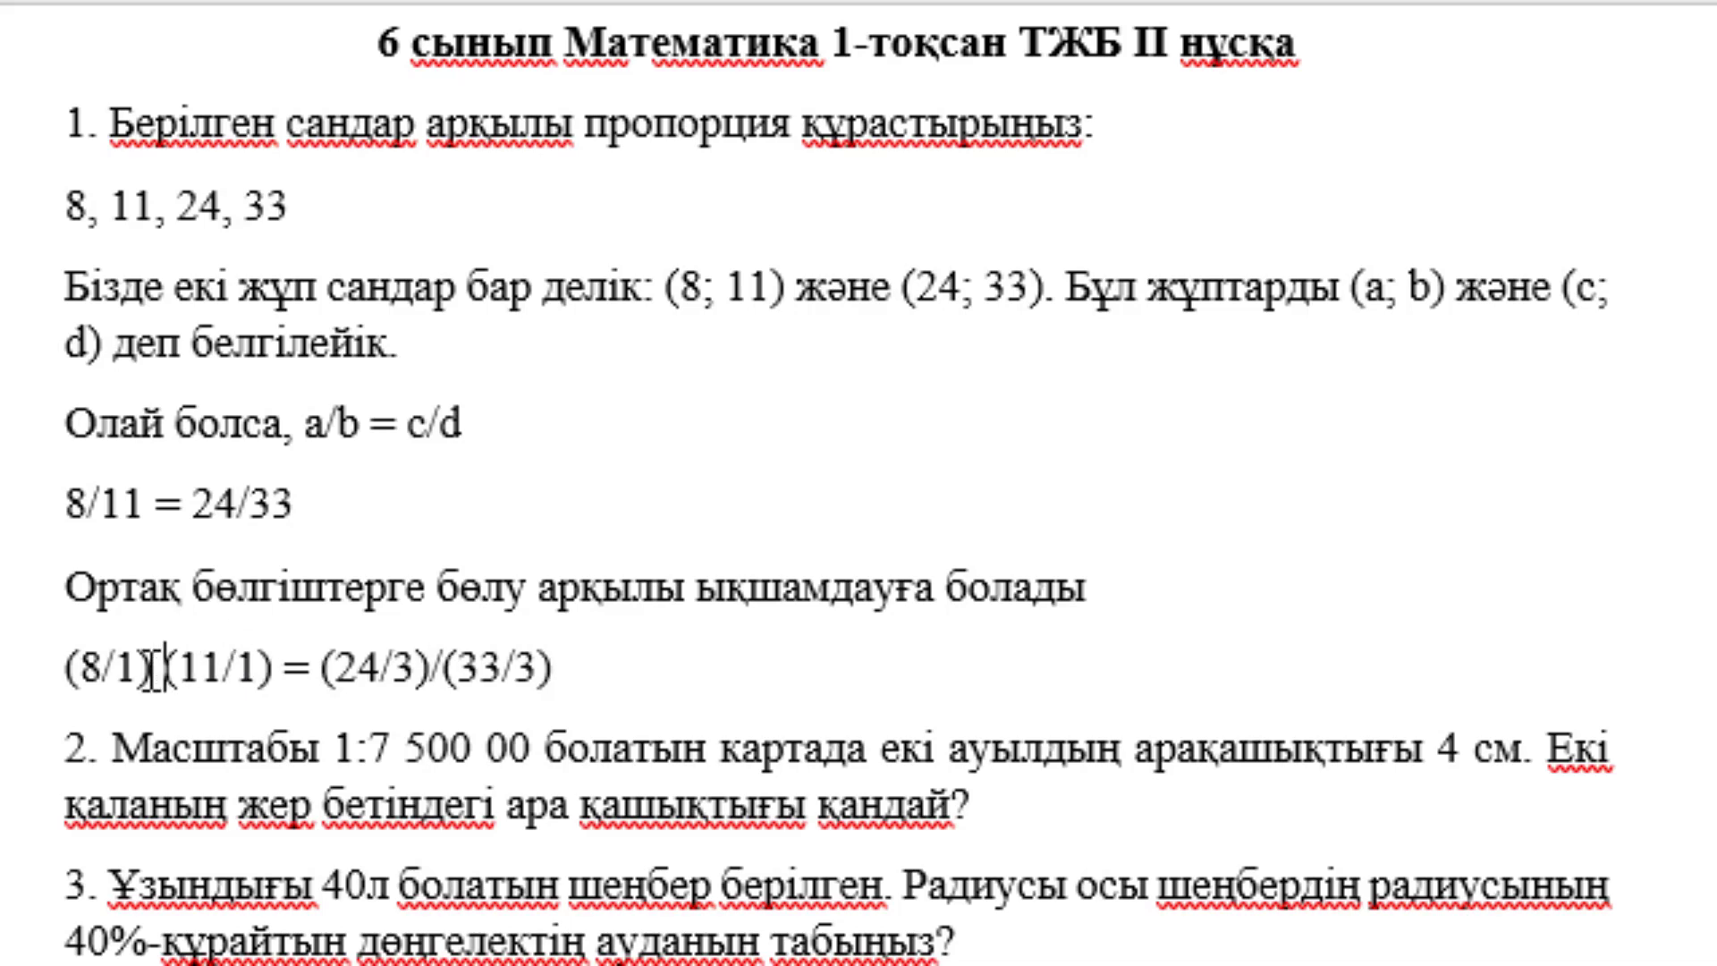
pyautogui.write('/')
pyautogui.click(452, 669)
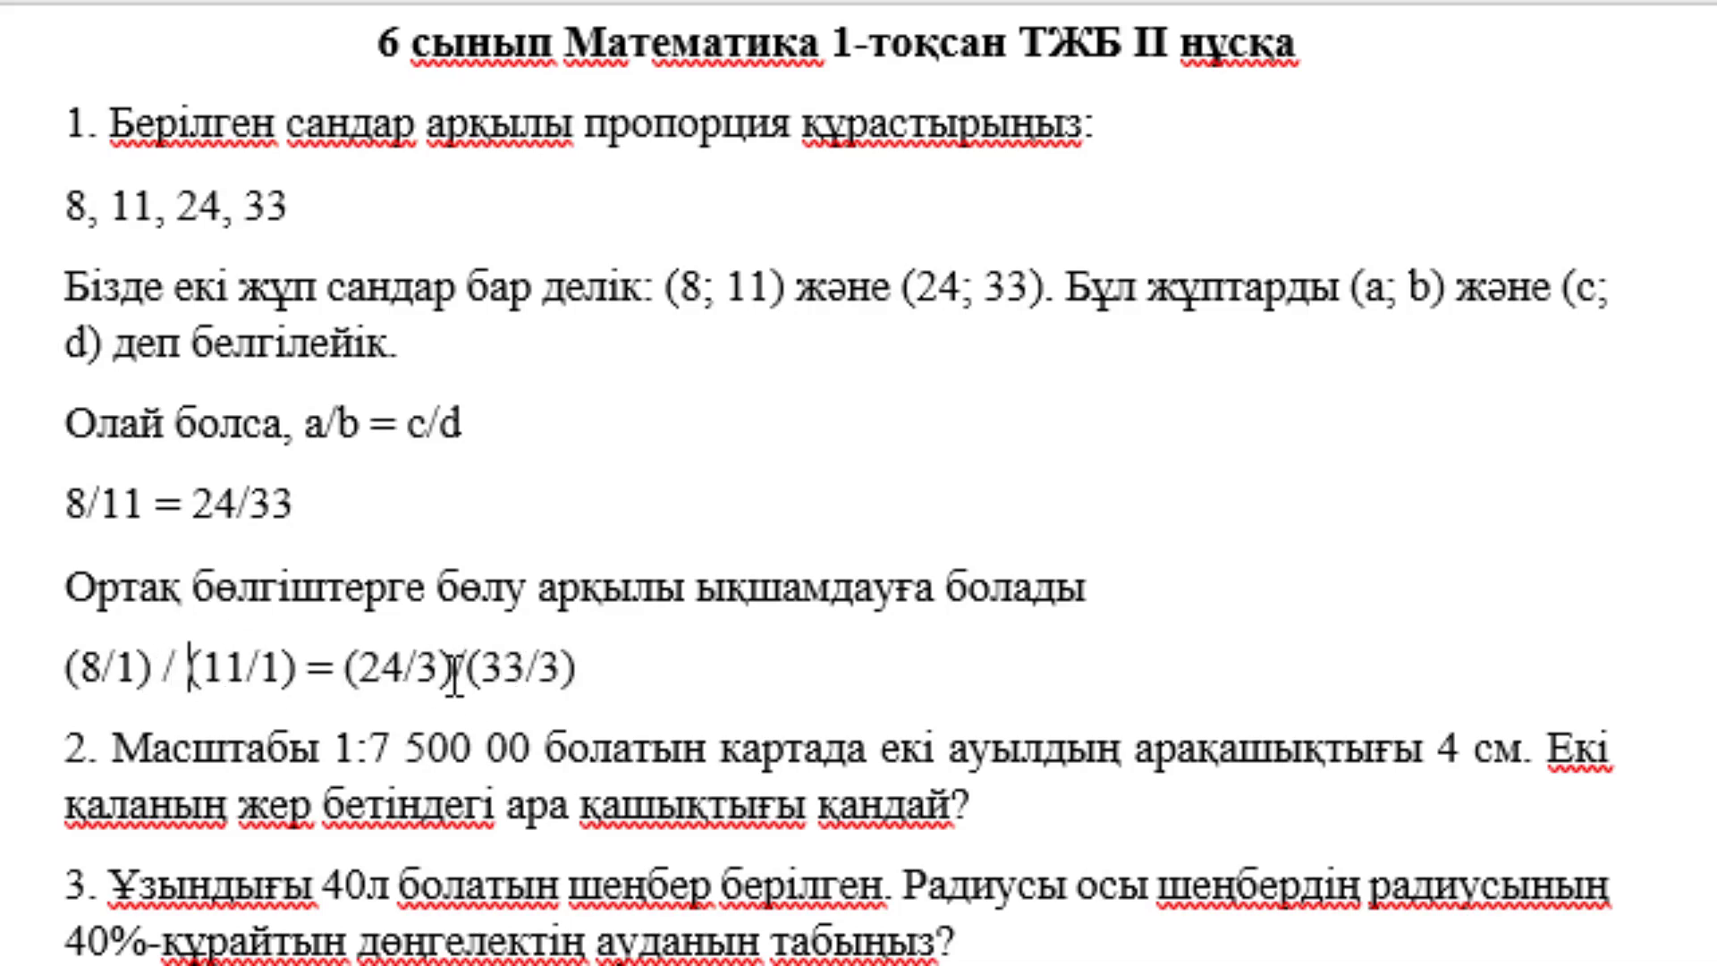
pyautogui.write('/')
pyautogui.click(472, 668)
pyautogui.click(646, 669)
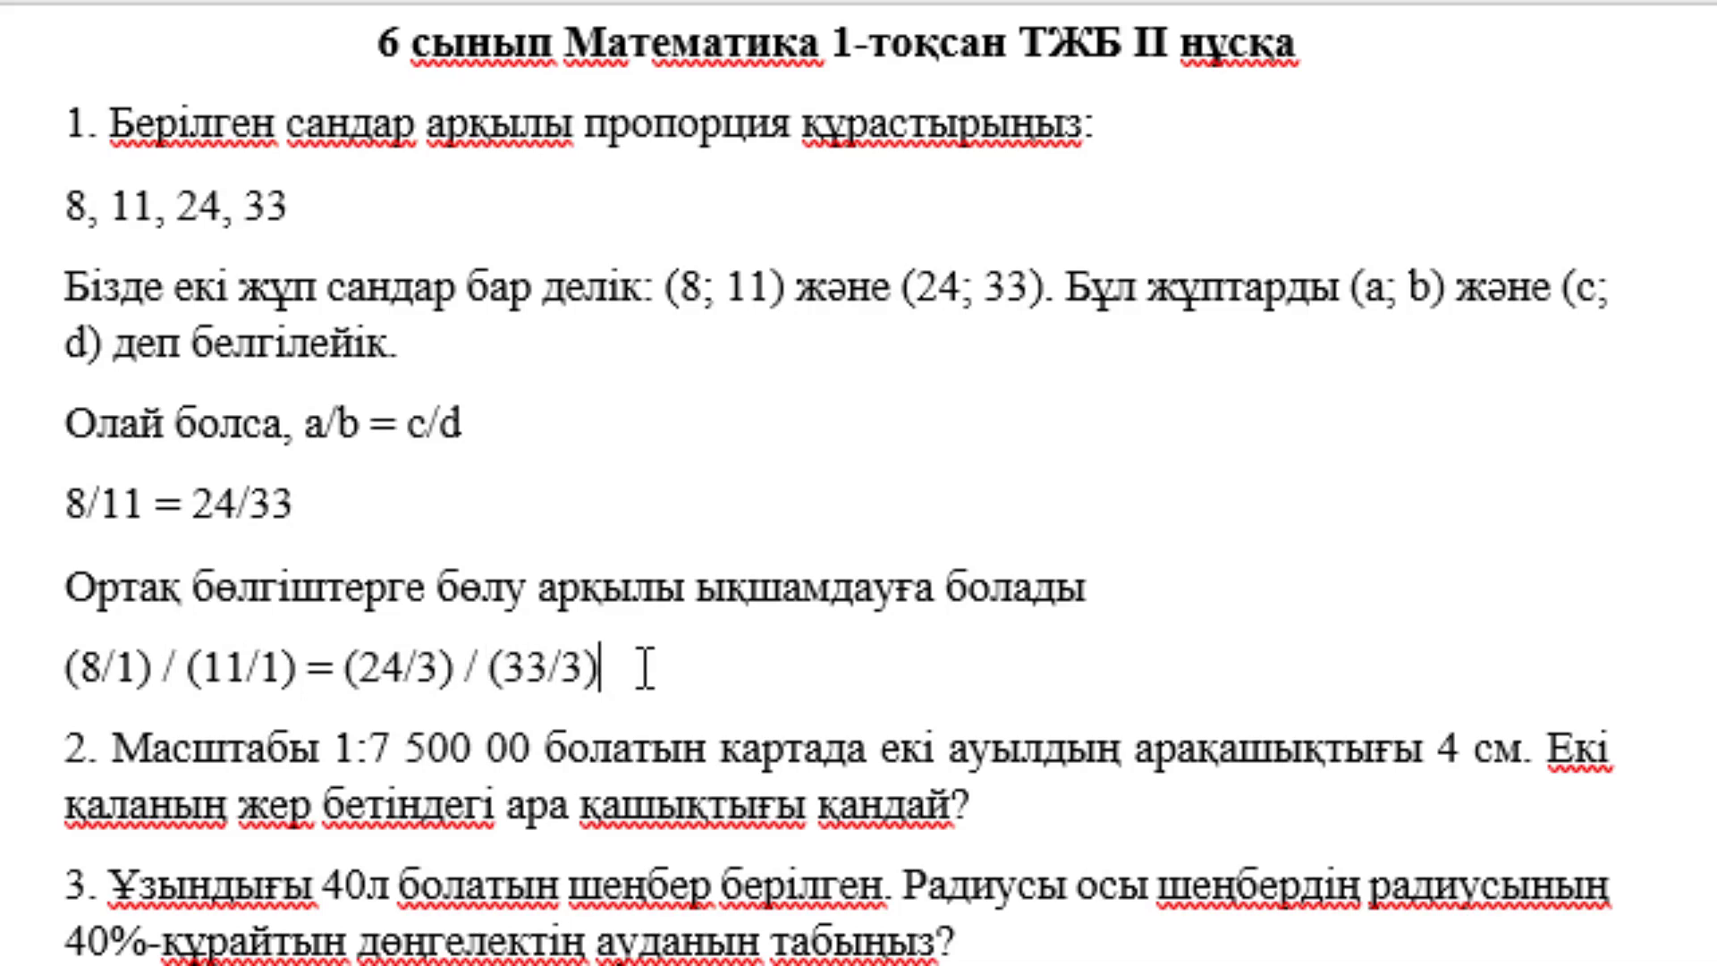
pyautogui.press('Return')
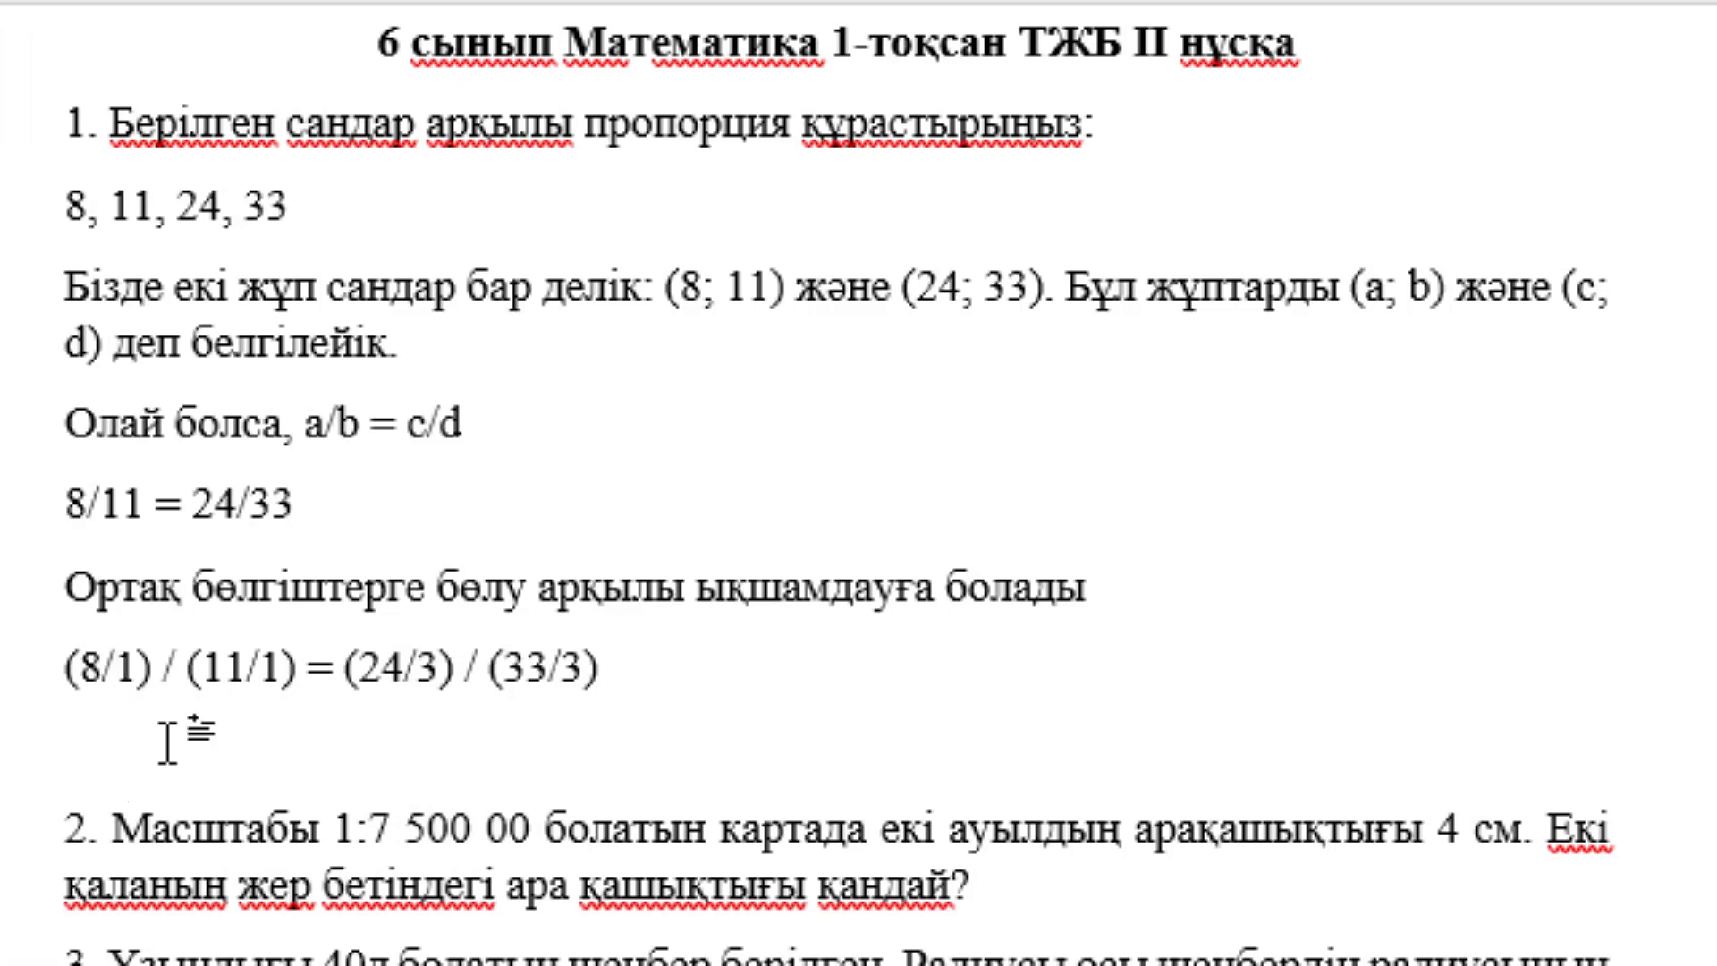
# Add the concluding line '8/11 = 8/11' below the divided-fractions equation.
pyautogui.write('8/1')
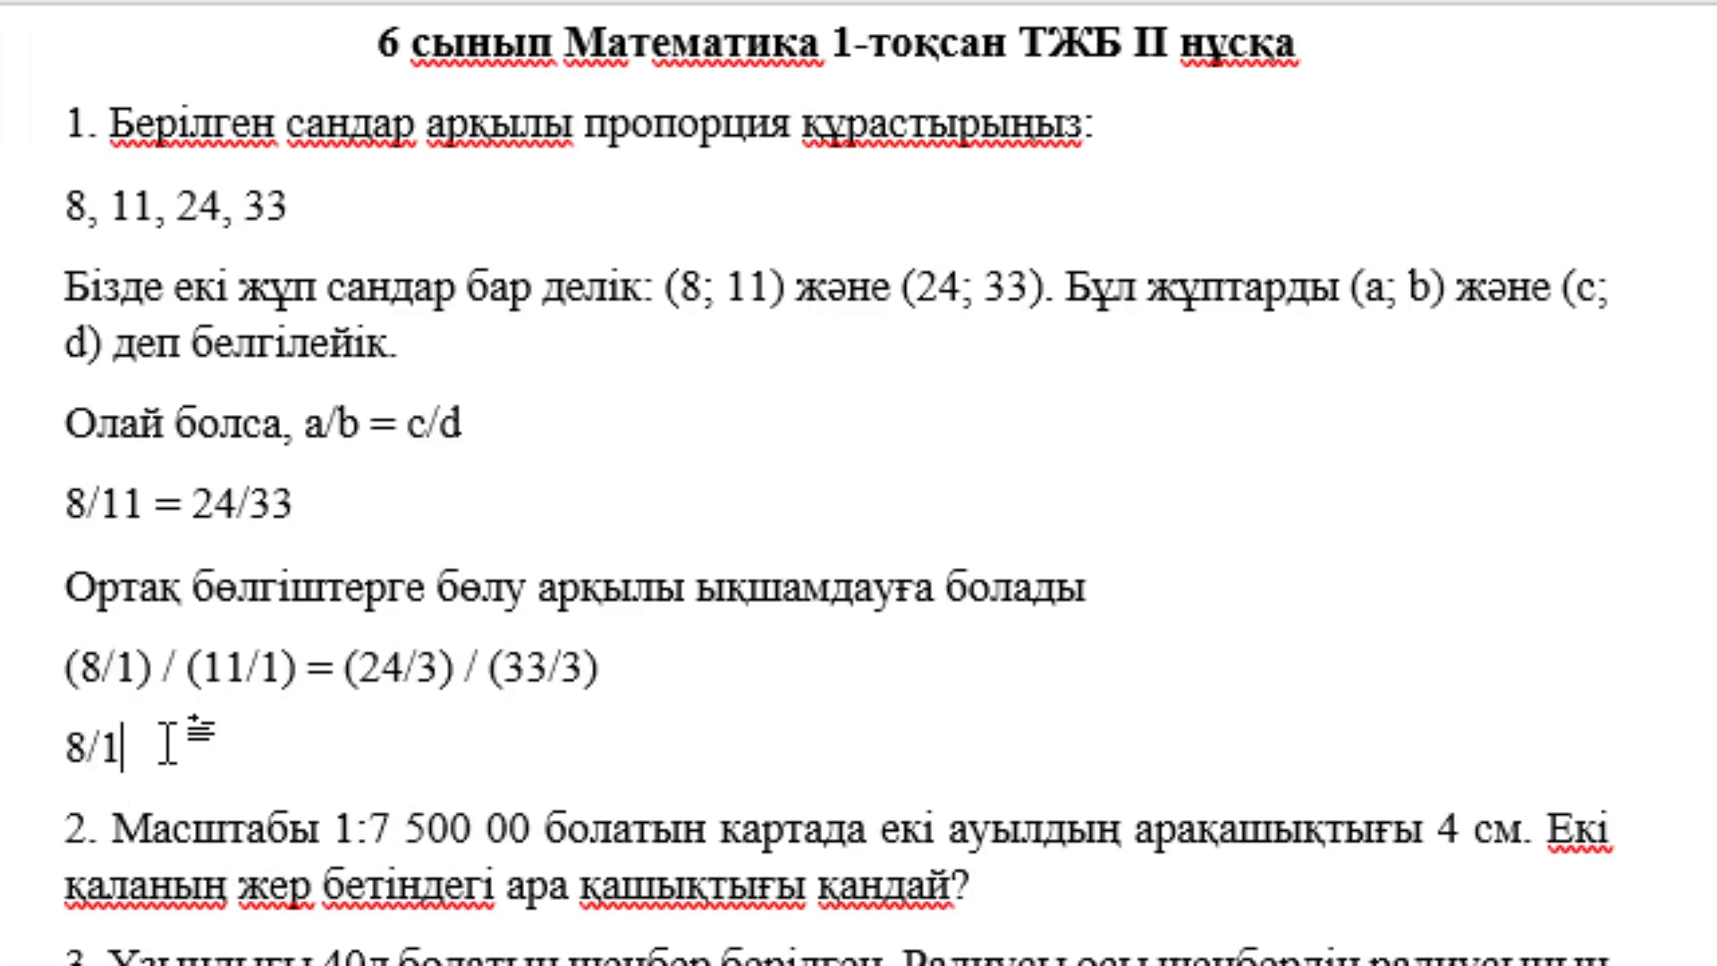
pyautogui.write('1 = ')
pyautogui.write('8/11')
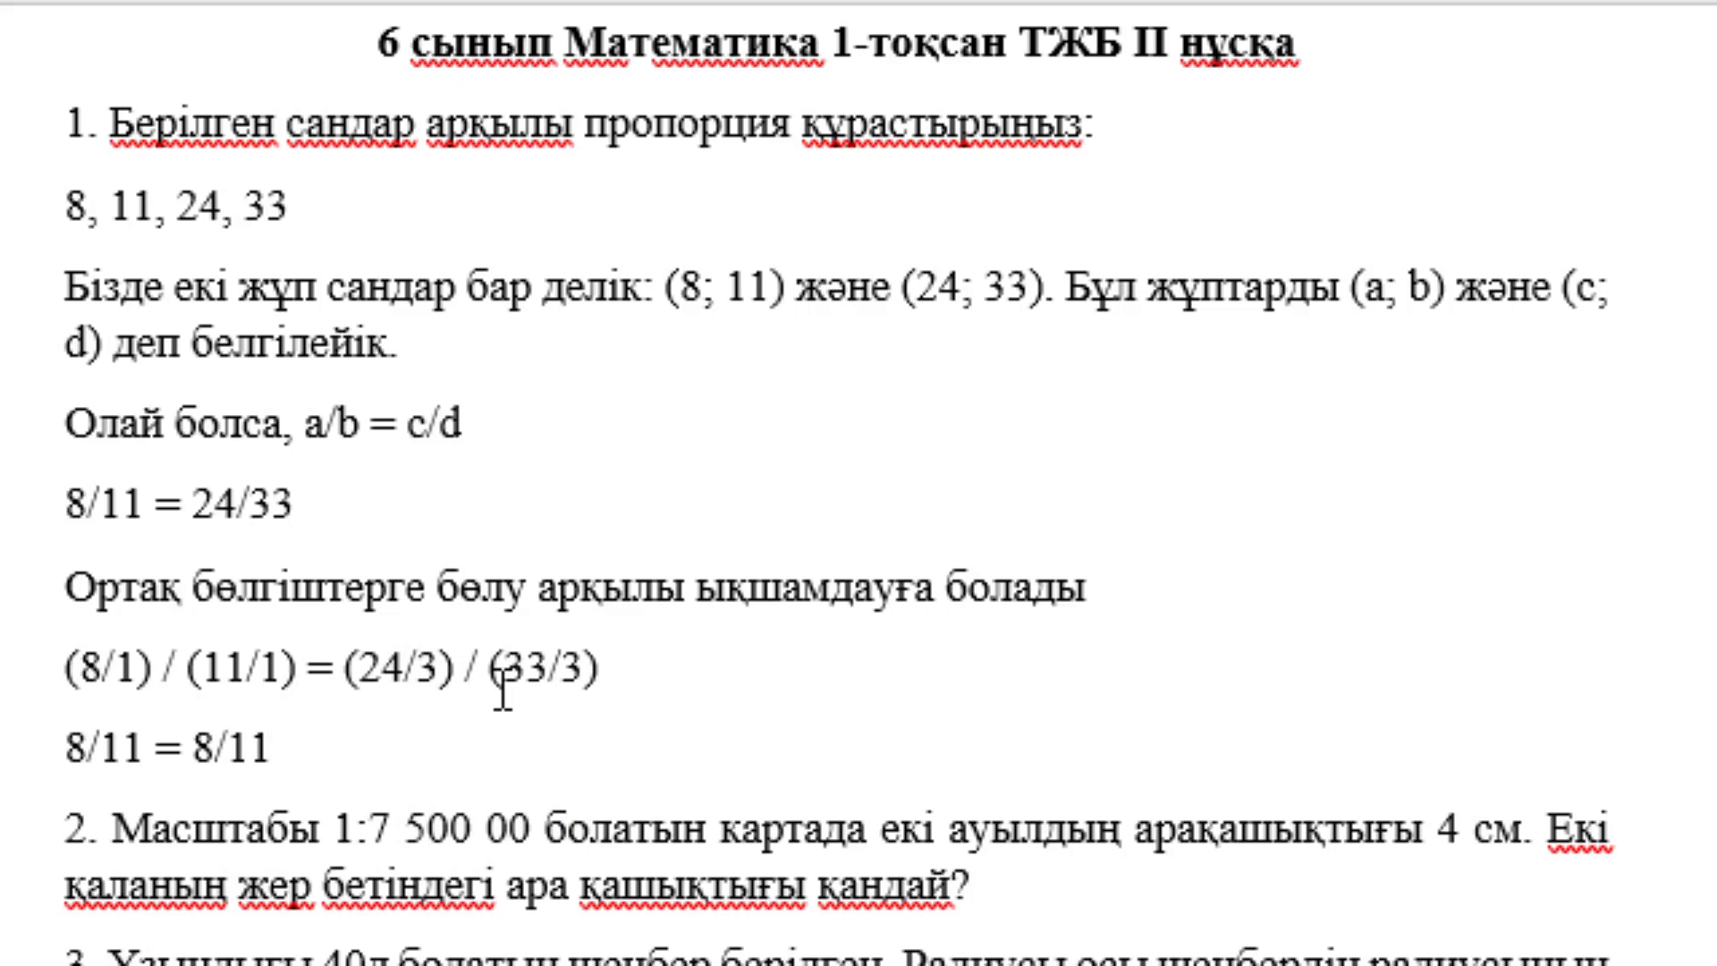
pyautogui.scroll(-1, 502, 689)
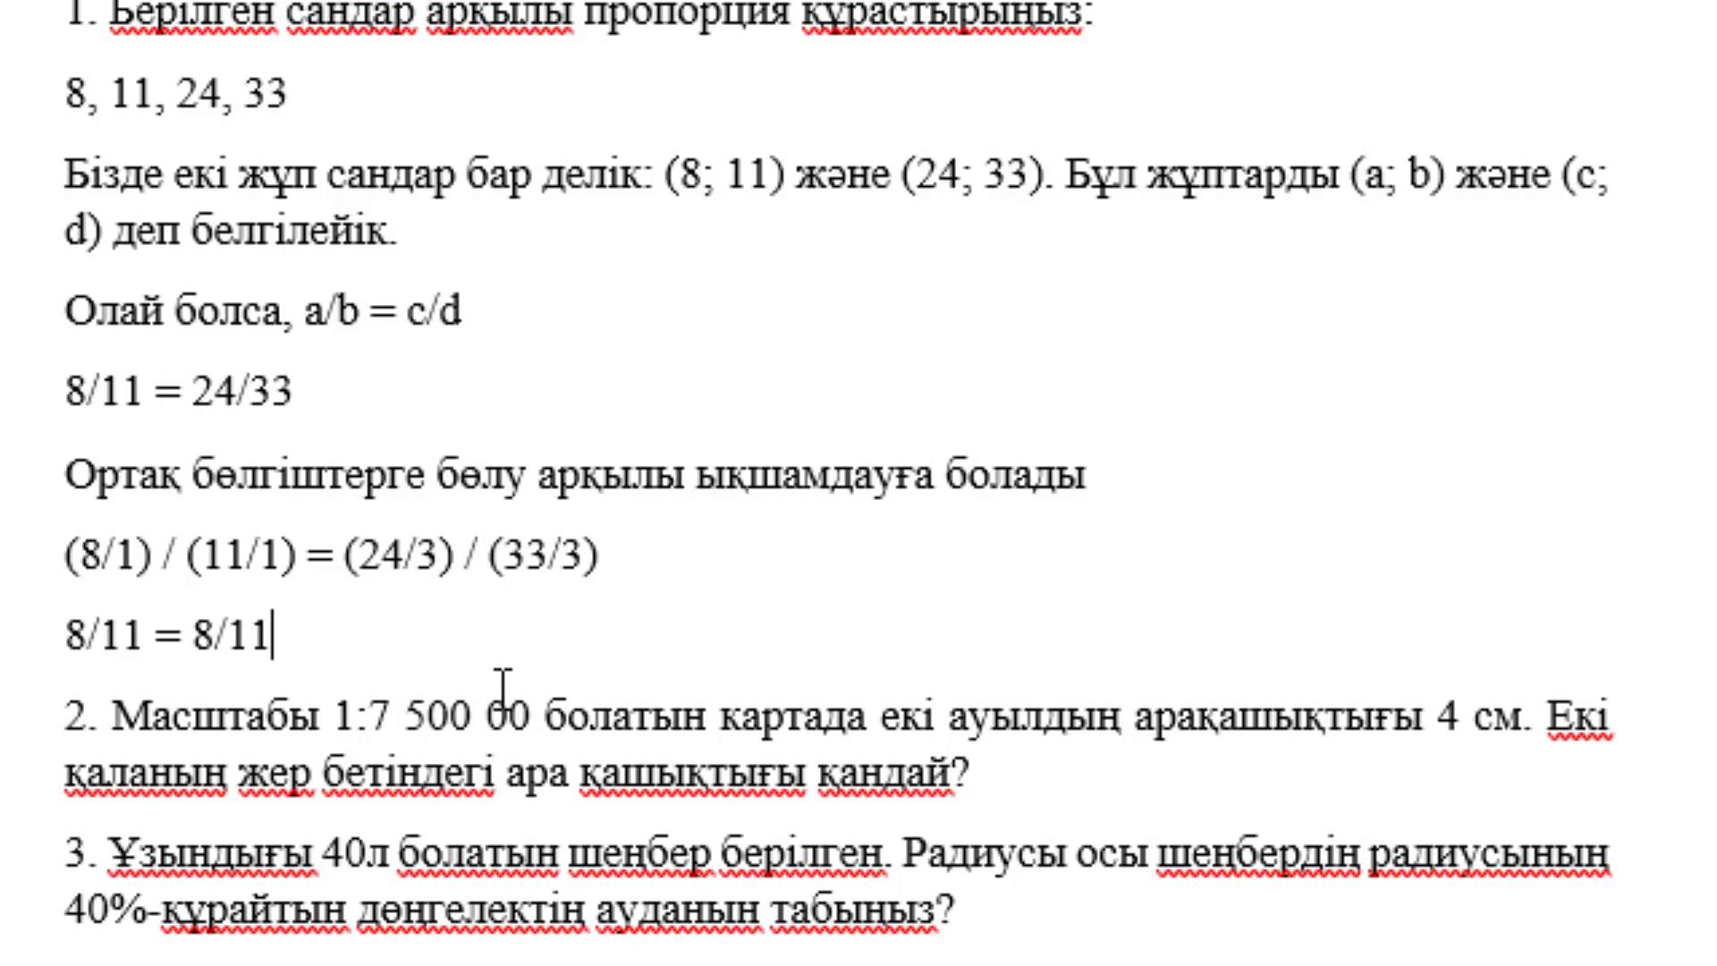
# Under problem 2, start a line reading 'Бұл есепті шешу үшін пропорцияны қолдануға болады:'.
pyautogui.scroll(-2, 503, 689)
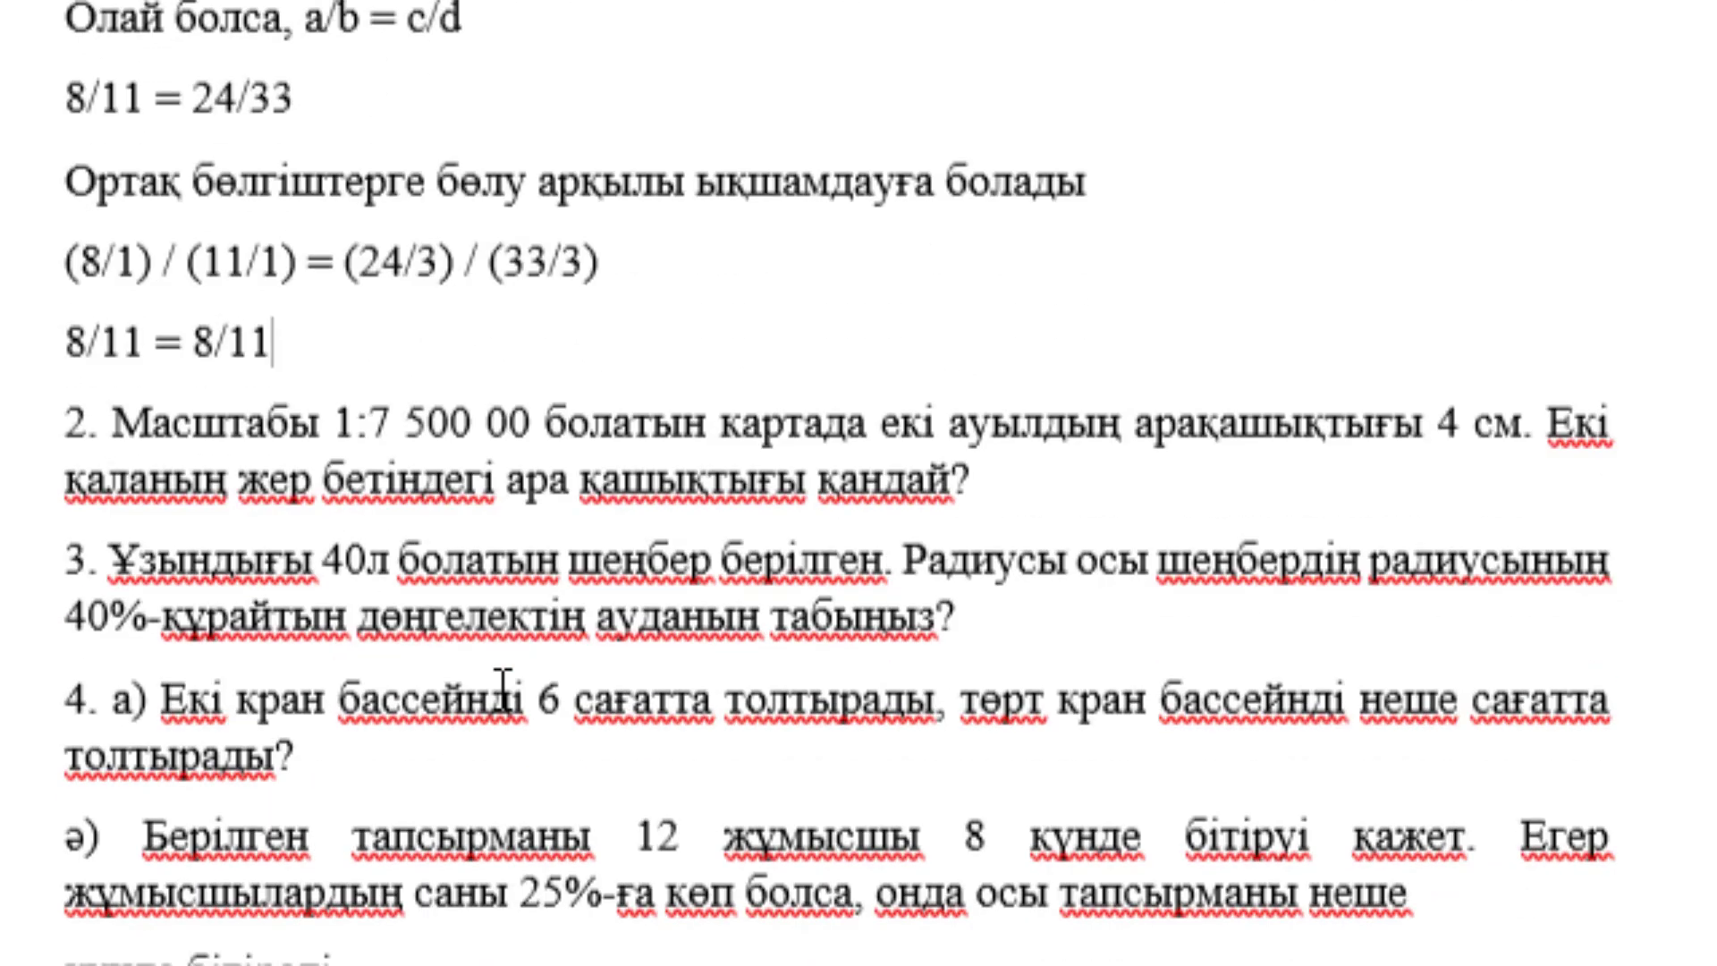
pyautogui.scroll(-1, 508, 698)
pyautogui.click(427, 378)
pyautogui.click(1012, 445)
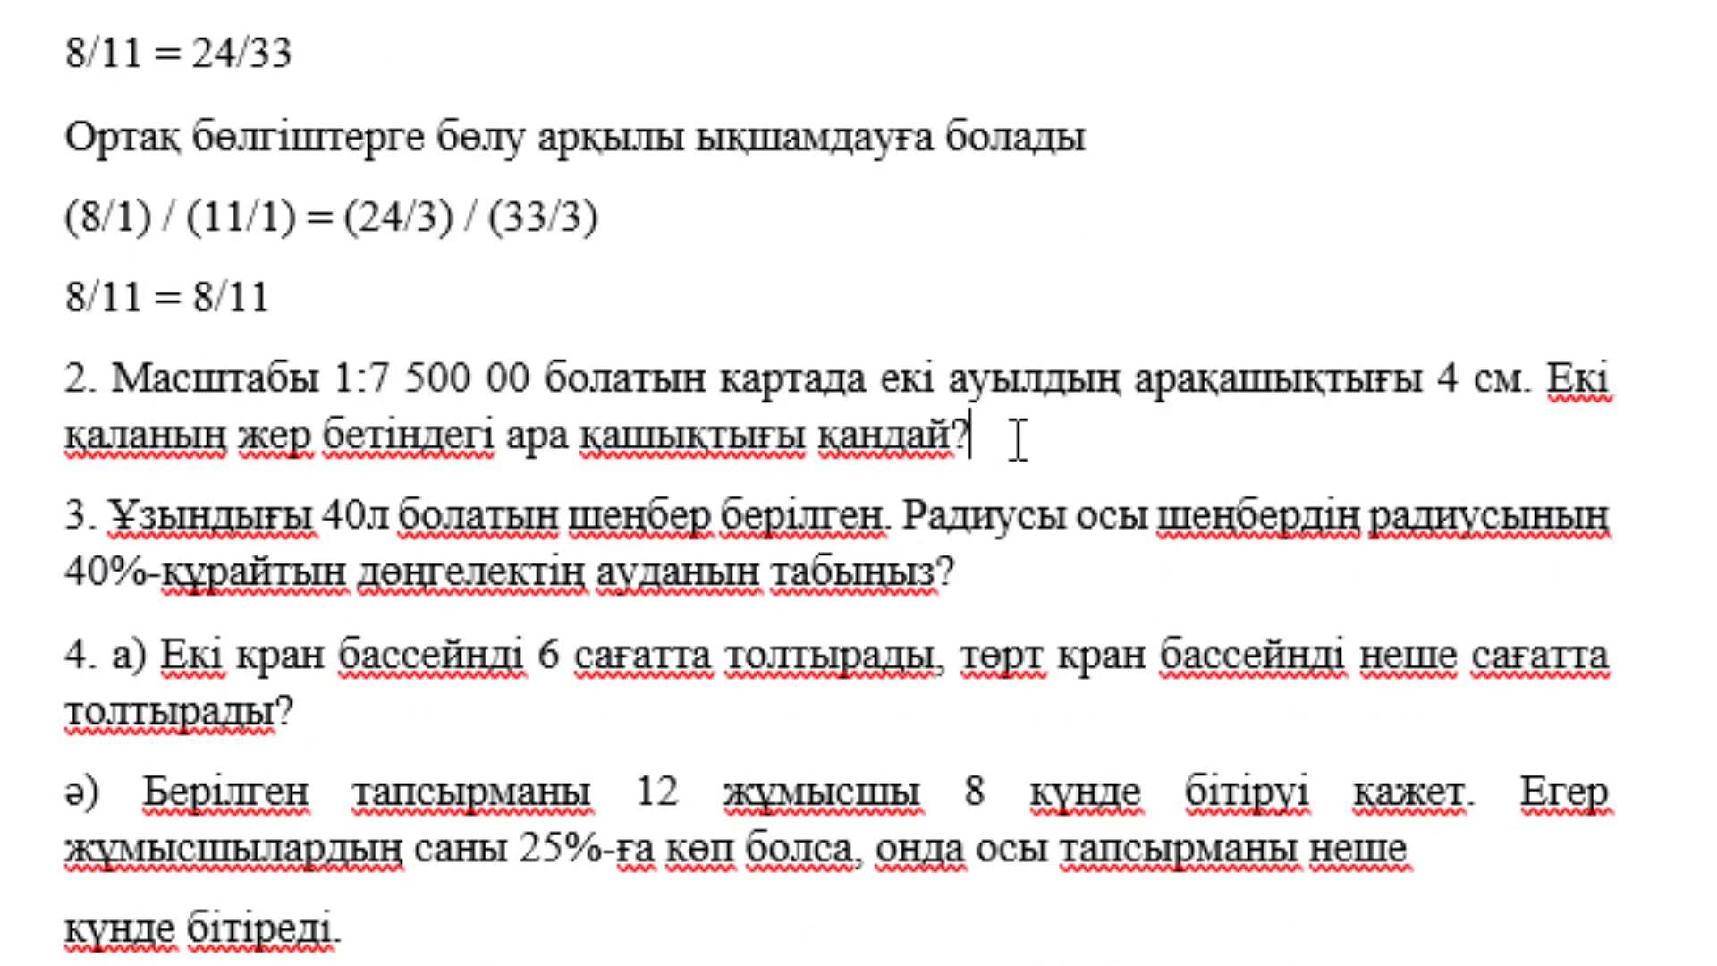
pyautogui.press('Return')
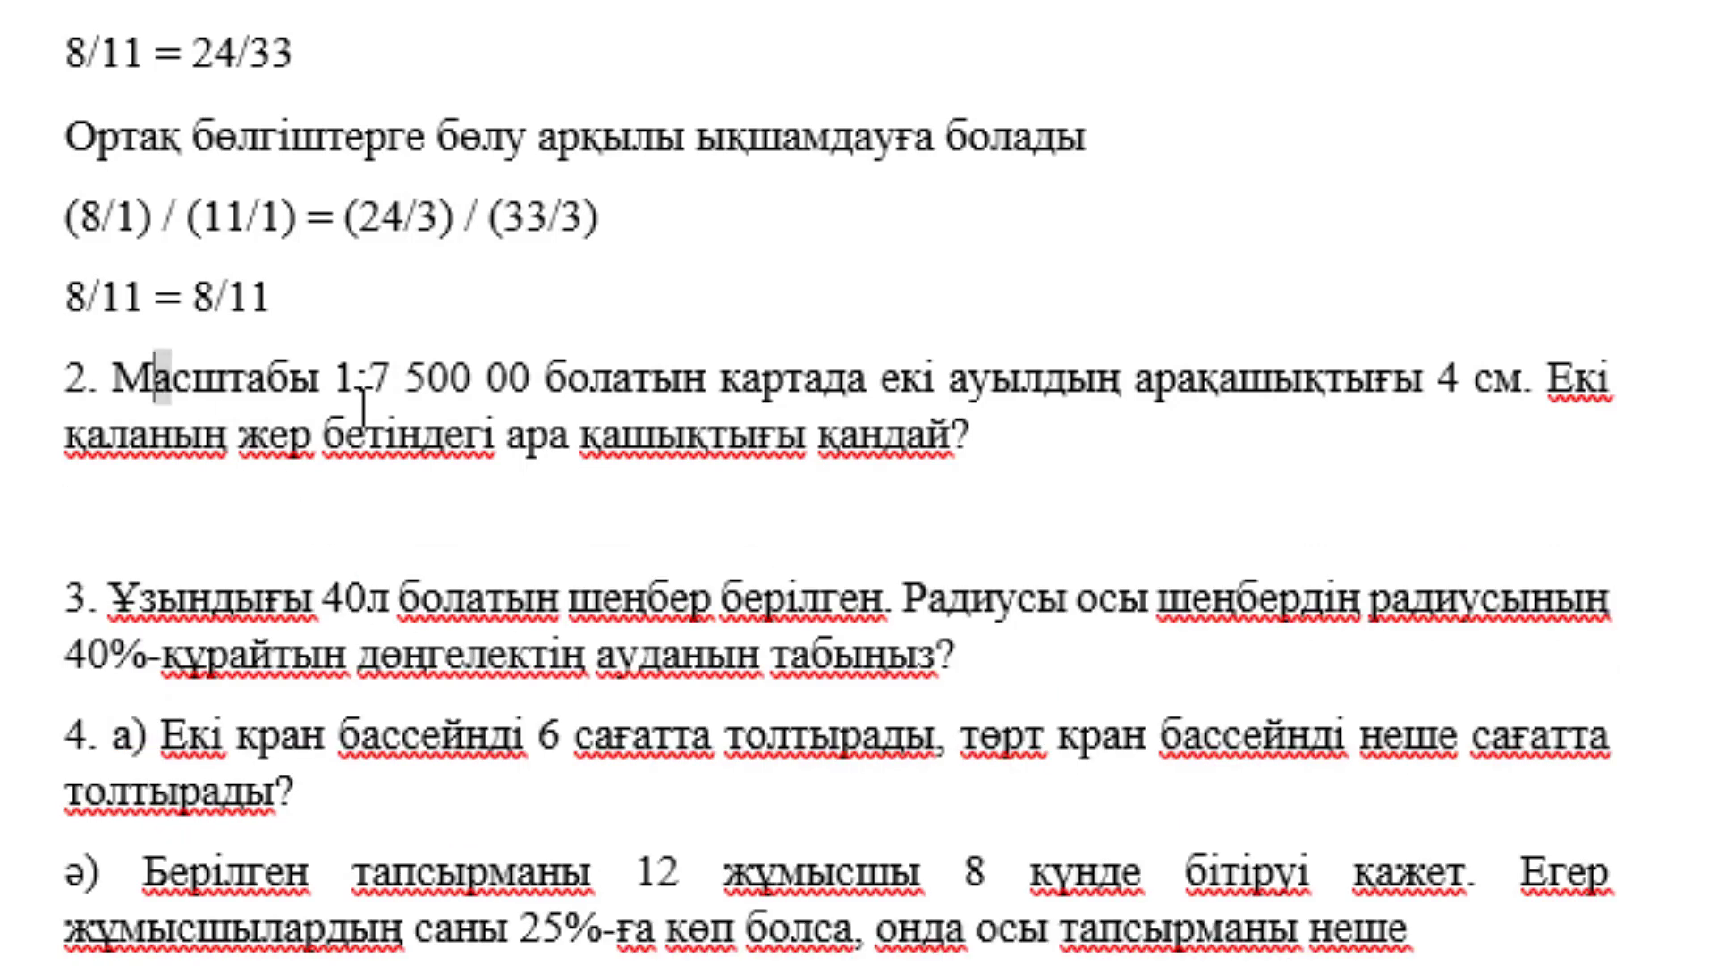
pyautogui.moveTo(112, 380); pyautogui.dragTo(818, 499)
pyautogui.click(601, 476)
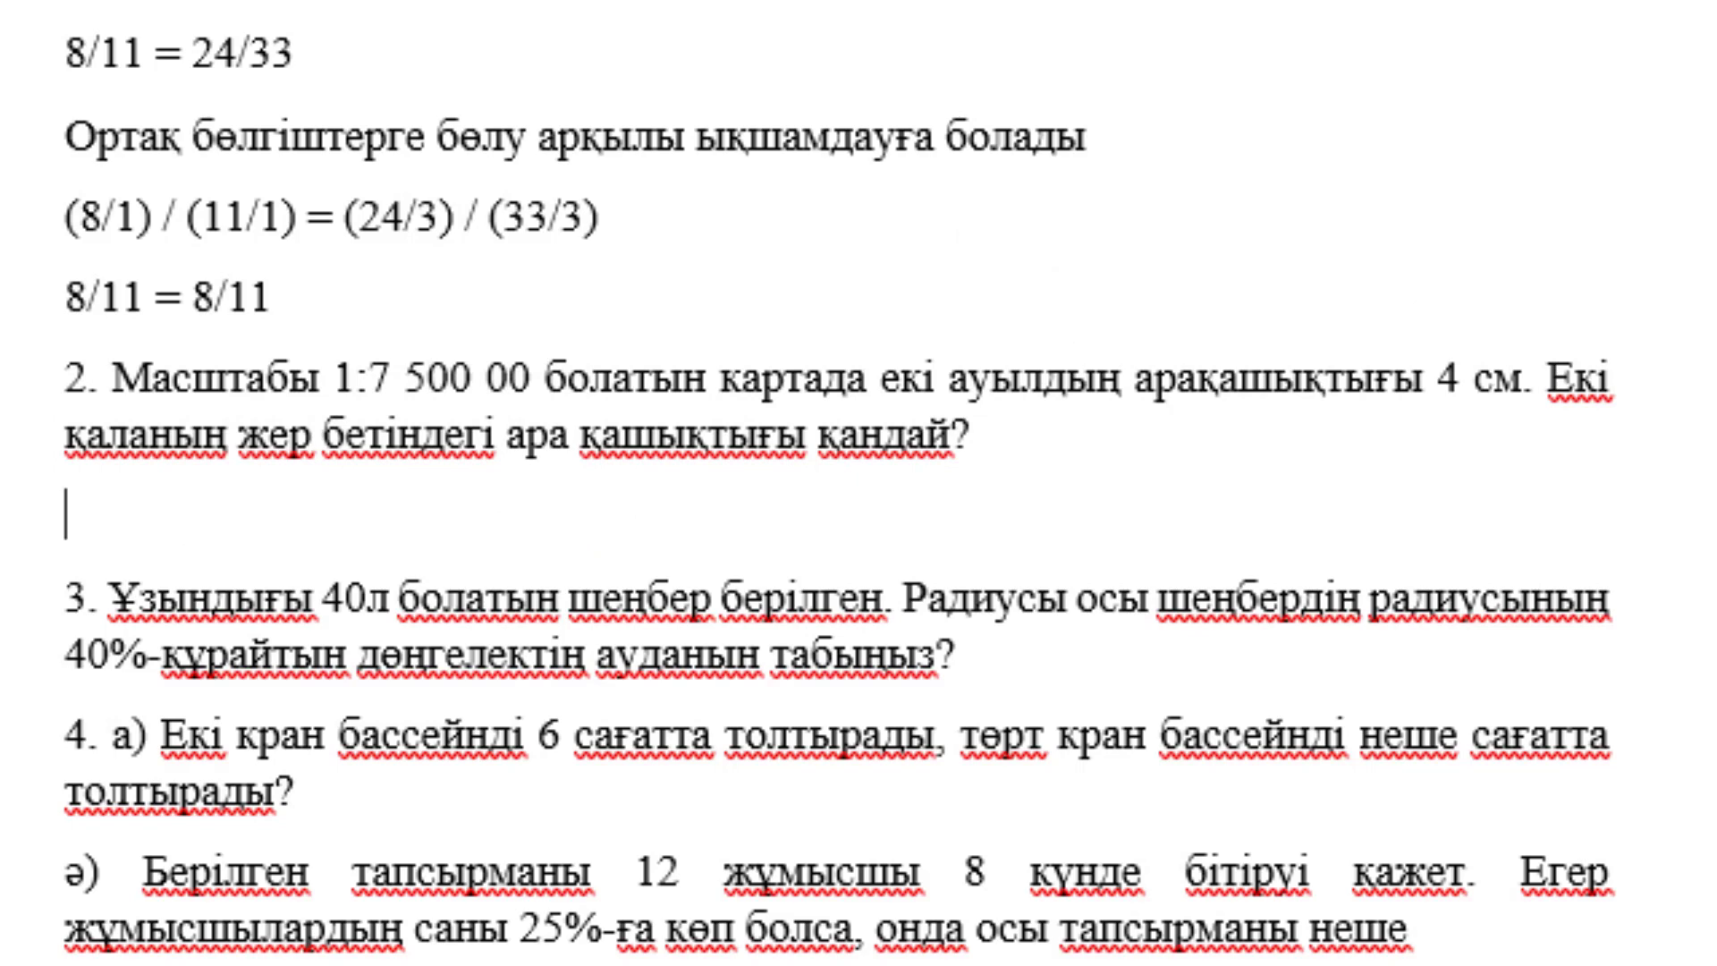
pyautogui.write('бұл есе')
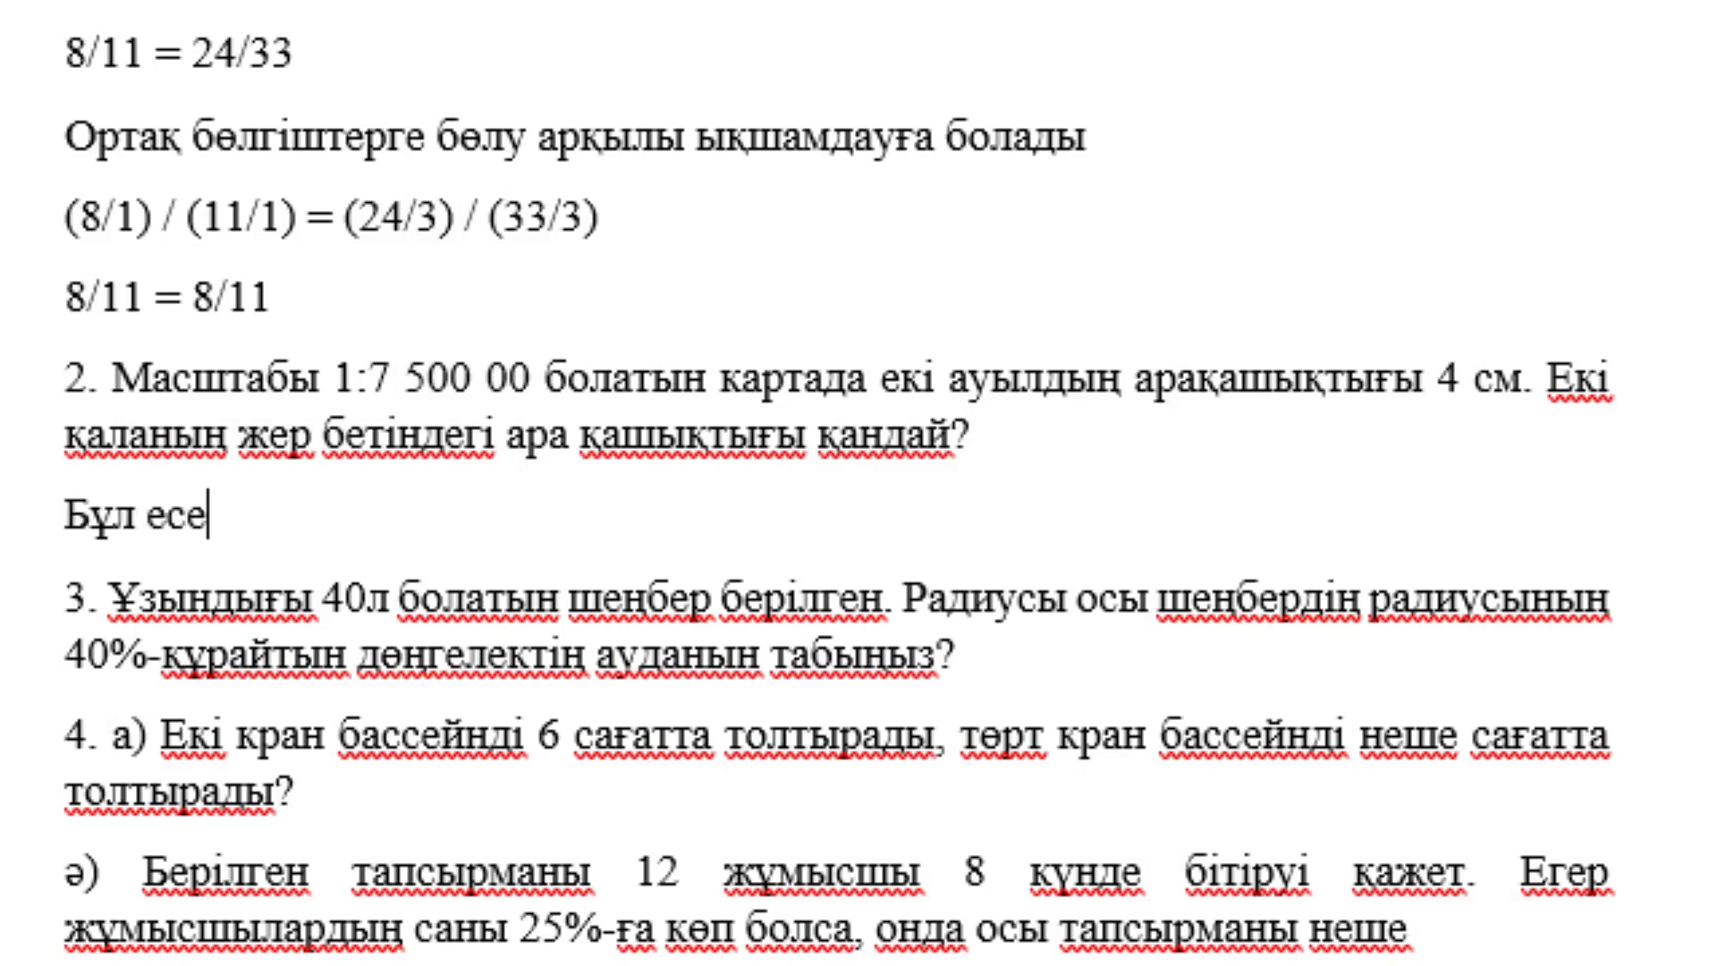
pyautogui.write('пті ')
pyautogui.write('шешу үшін')
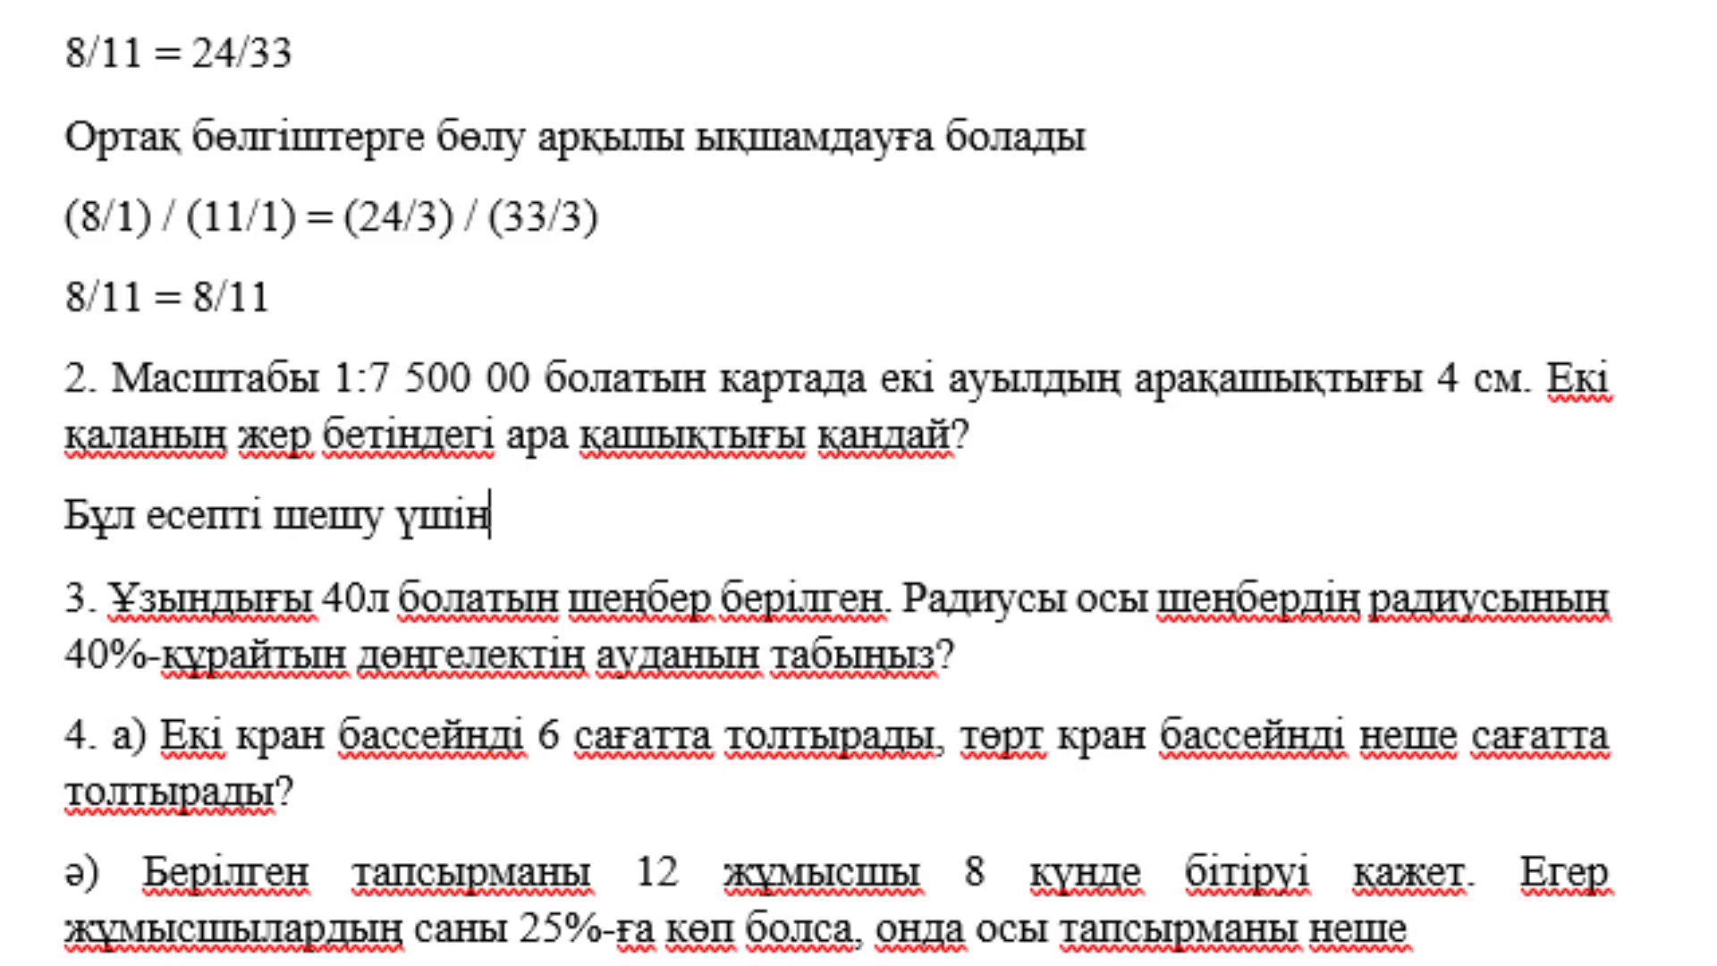
pyautogui.write(' пропорц')
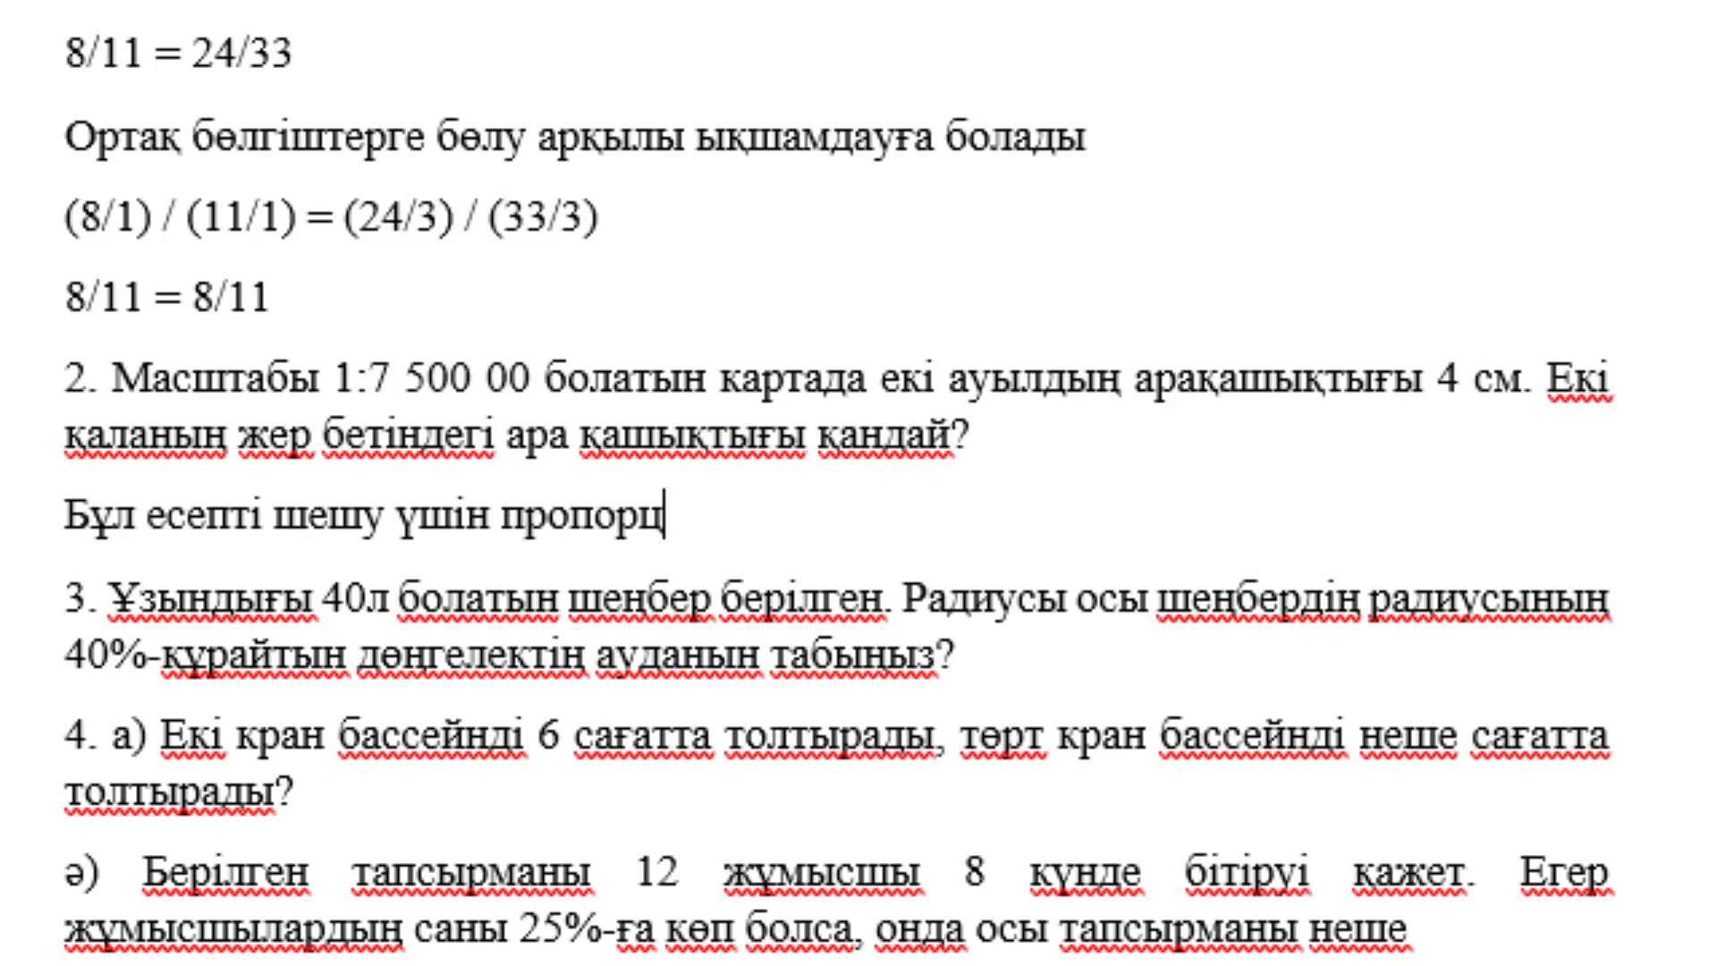
pyautogui.write('ияны қолд')
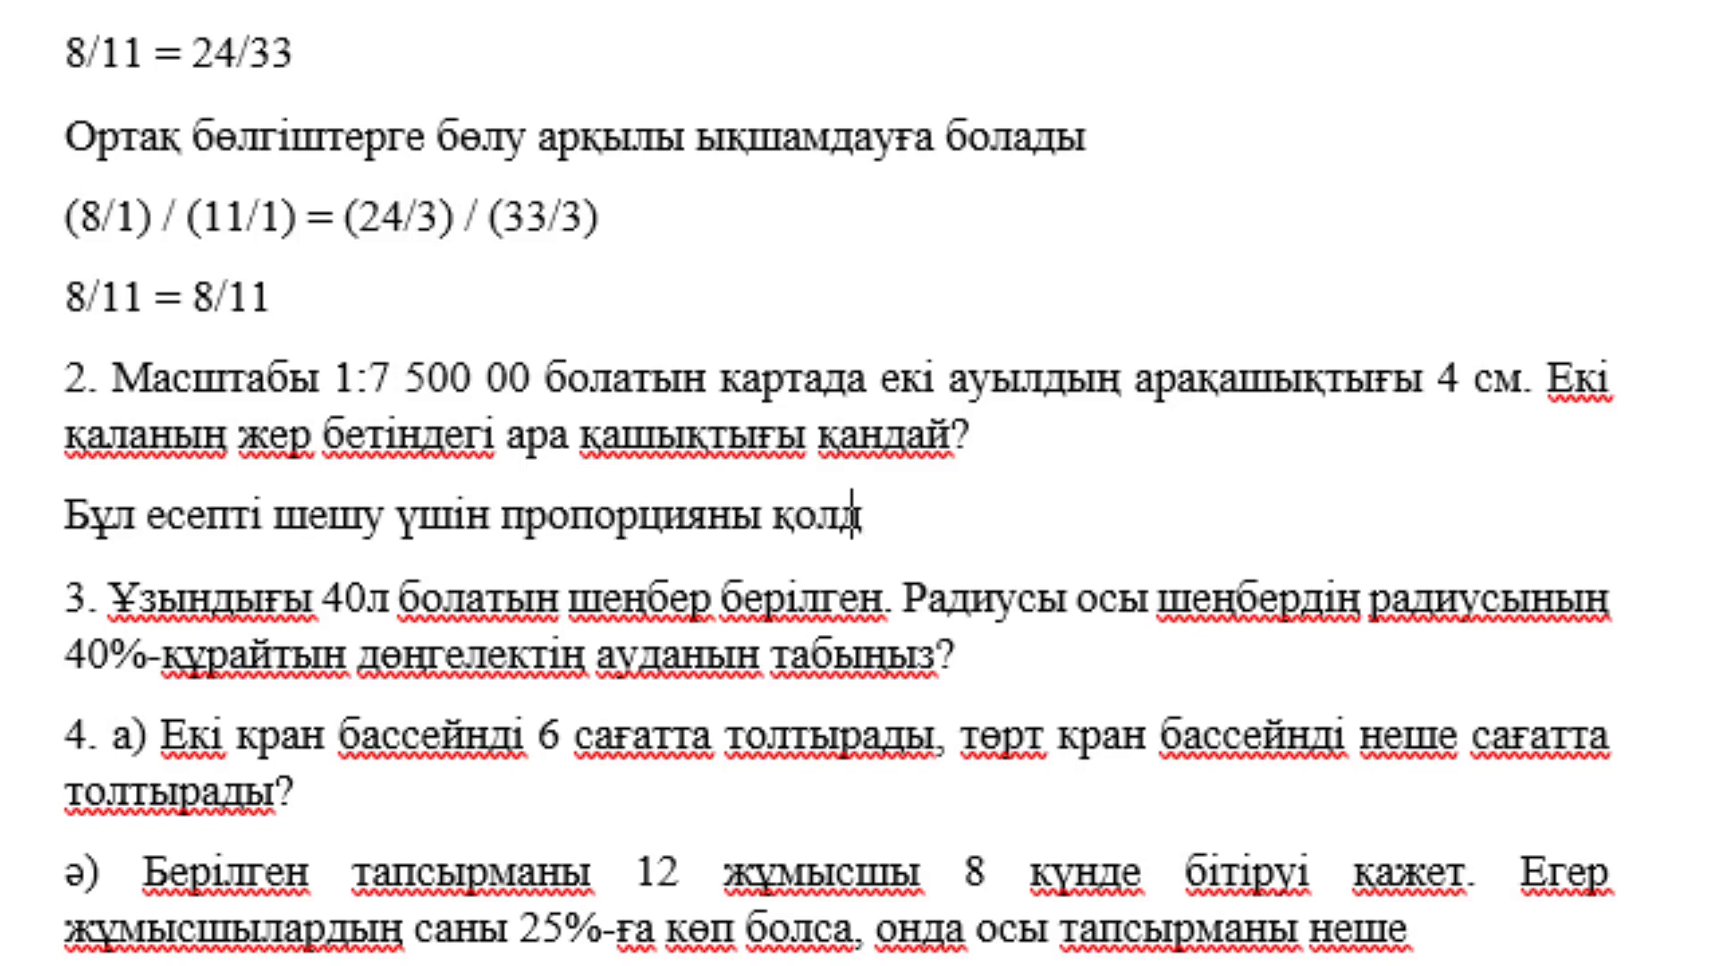
pyautogui.write('ануға бола')
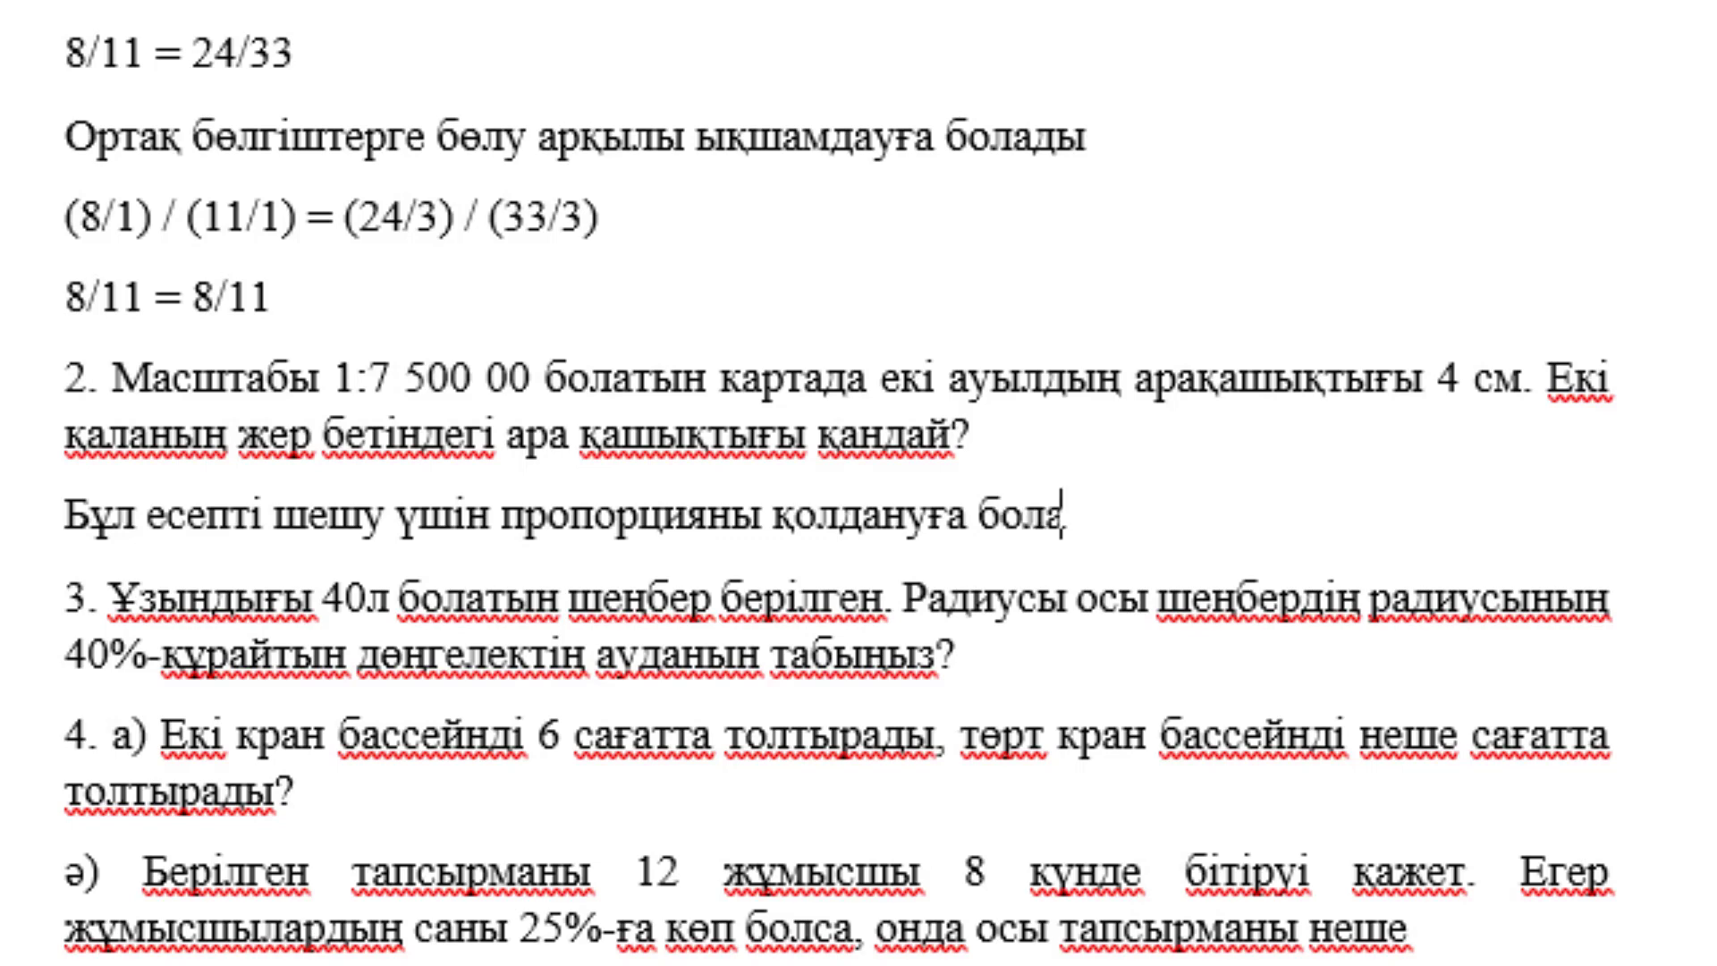
pyautogui.write('ды:')
# On a new line, write the first ratio '1 см : 7 500 000'.
pyautogui.press('Return')
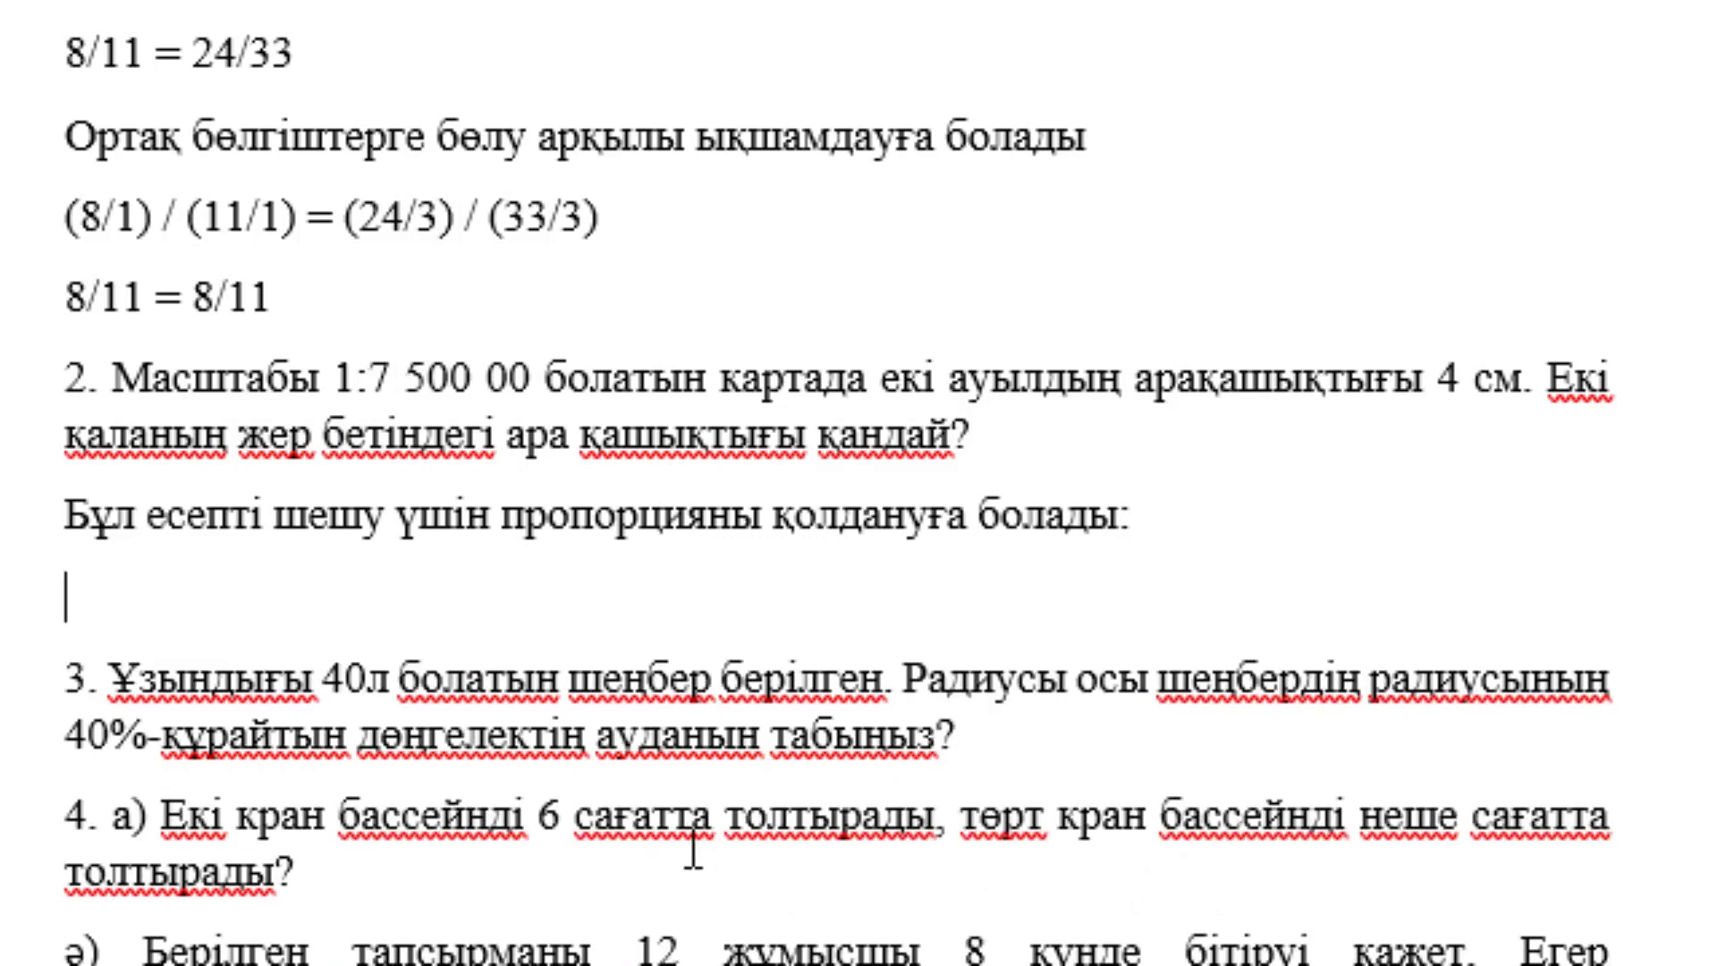
pyautogui.write('« ')
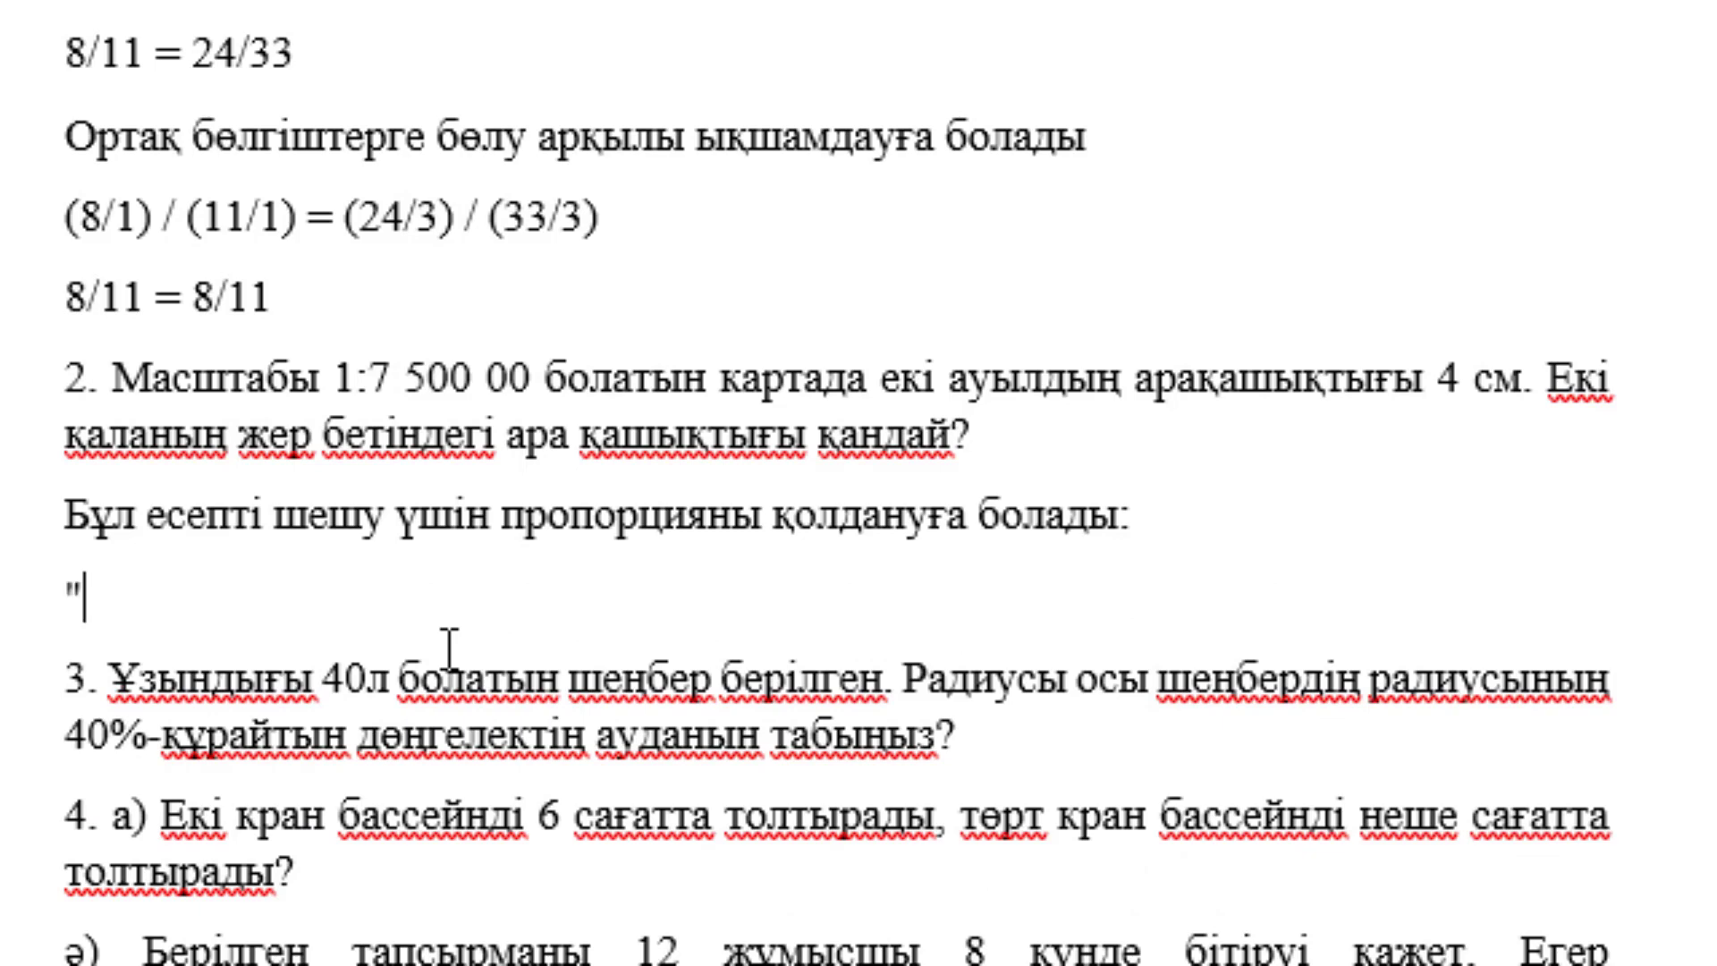
pyautogui.write('см')
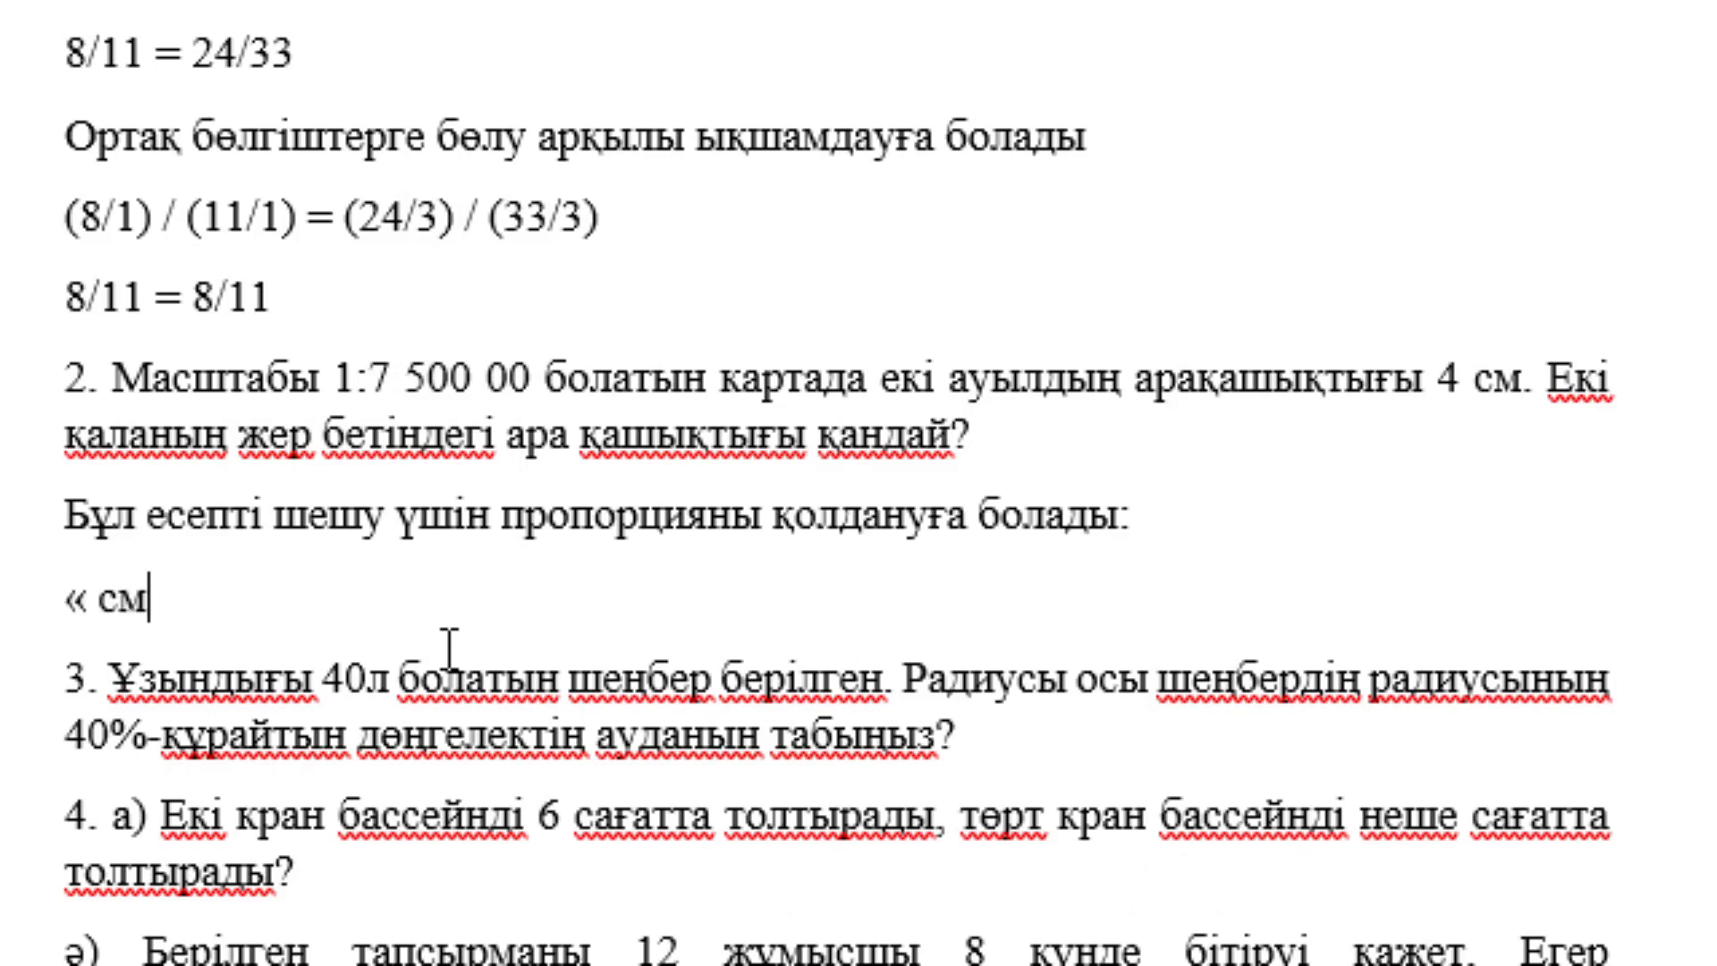
pyautogui.press('BackSpace')
pyautogui.press('BackSpace')
pyautogui.press('BackSpace')
pyautogui.write('1 ')
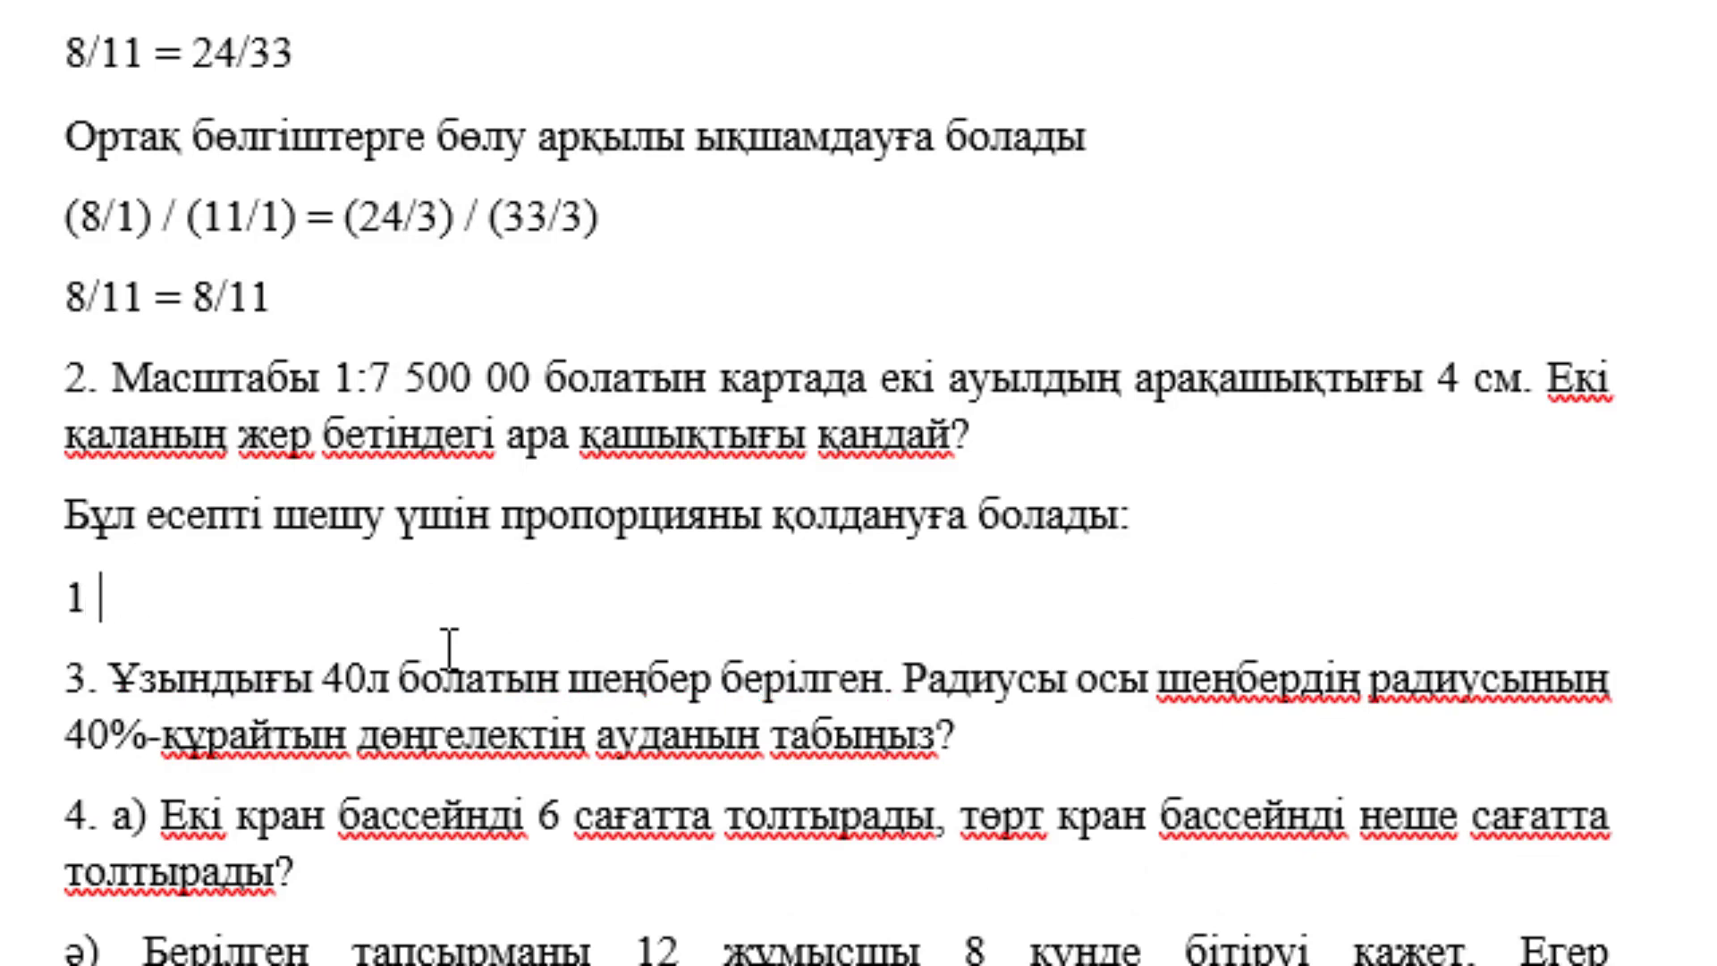
pyautogui.write('см =')
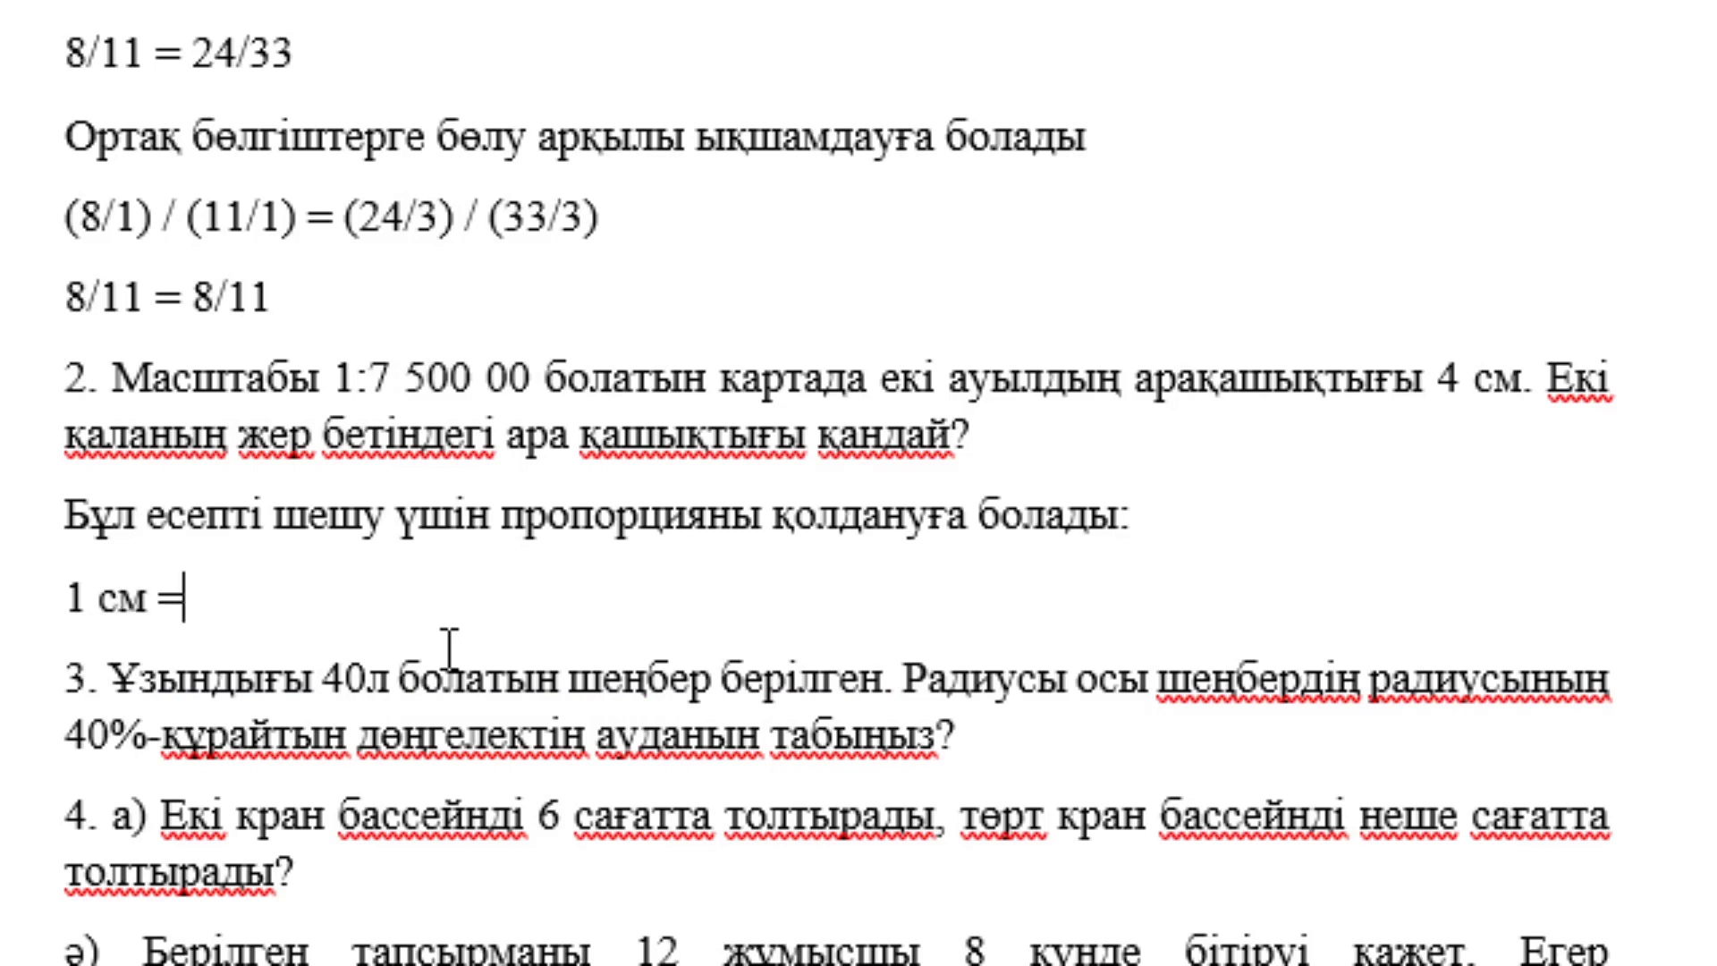
pyautogui.press('BackSpace')
pyautogui.press('BackSpace')
pyautogui.write('?')
pyautogui.press('BackSpace')
pyautogui.write(': 7 ')
pyautogui.write('500 00')
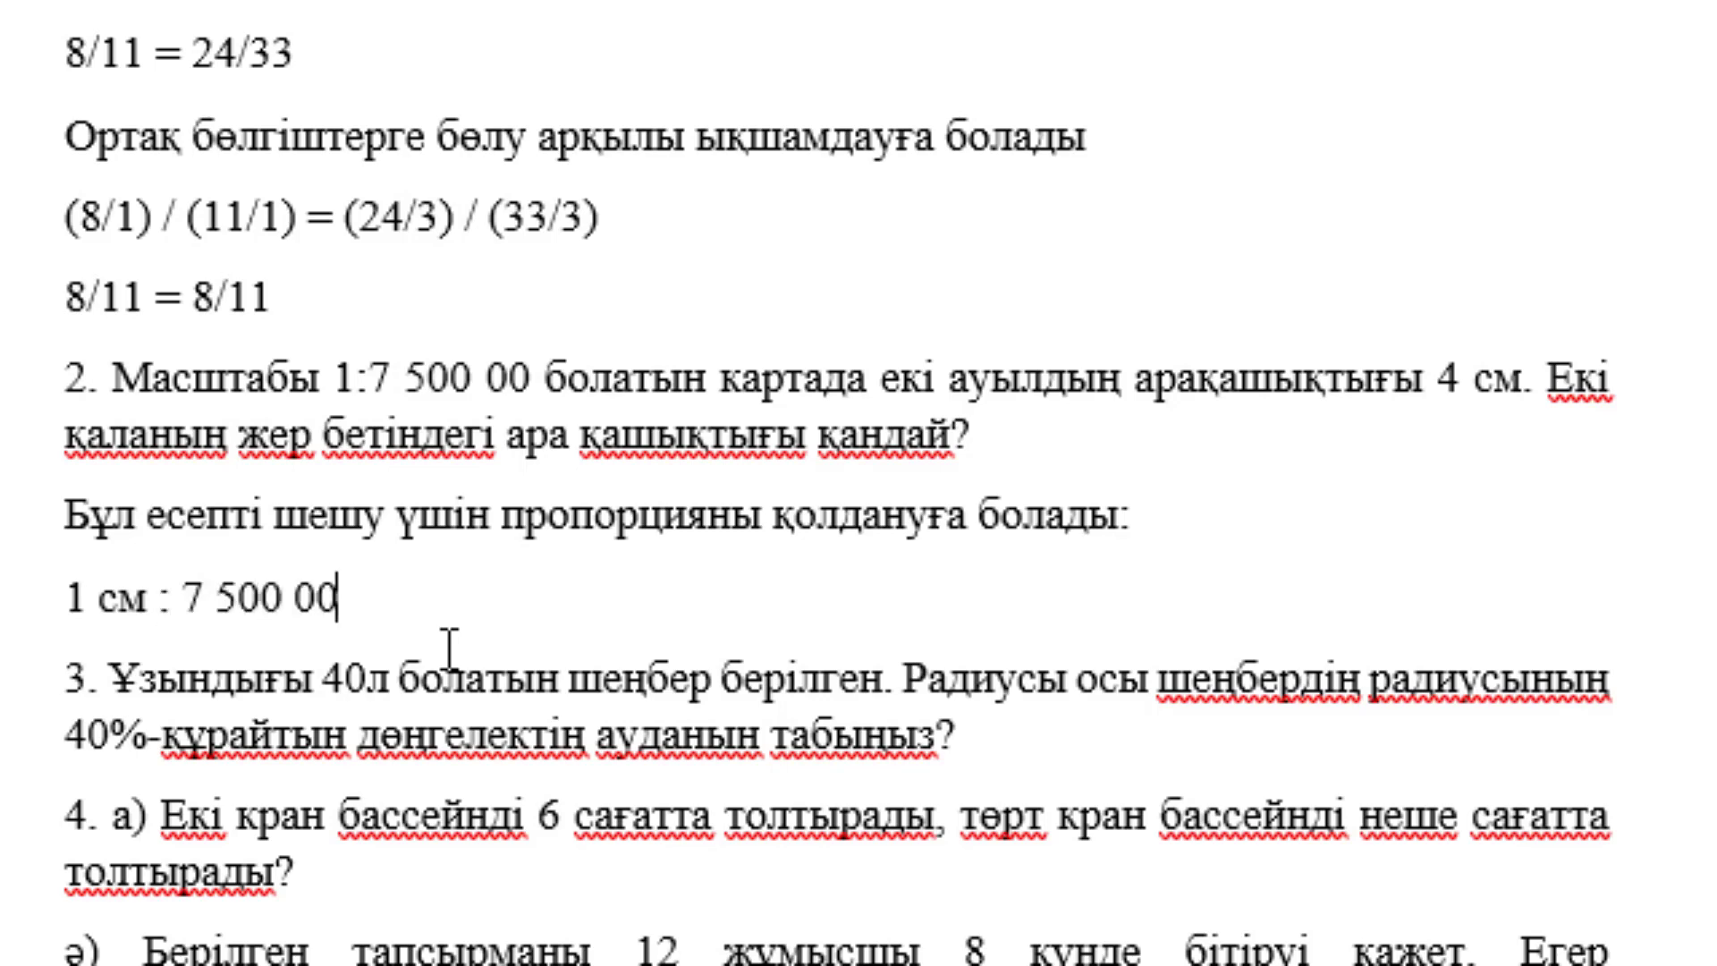
pyautogui.write('0')
# Add the second ratio '4 см : x' on the next line, followed by an empty line.
pyautogui.press('Return')
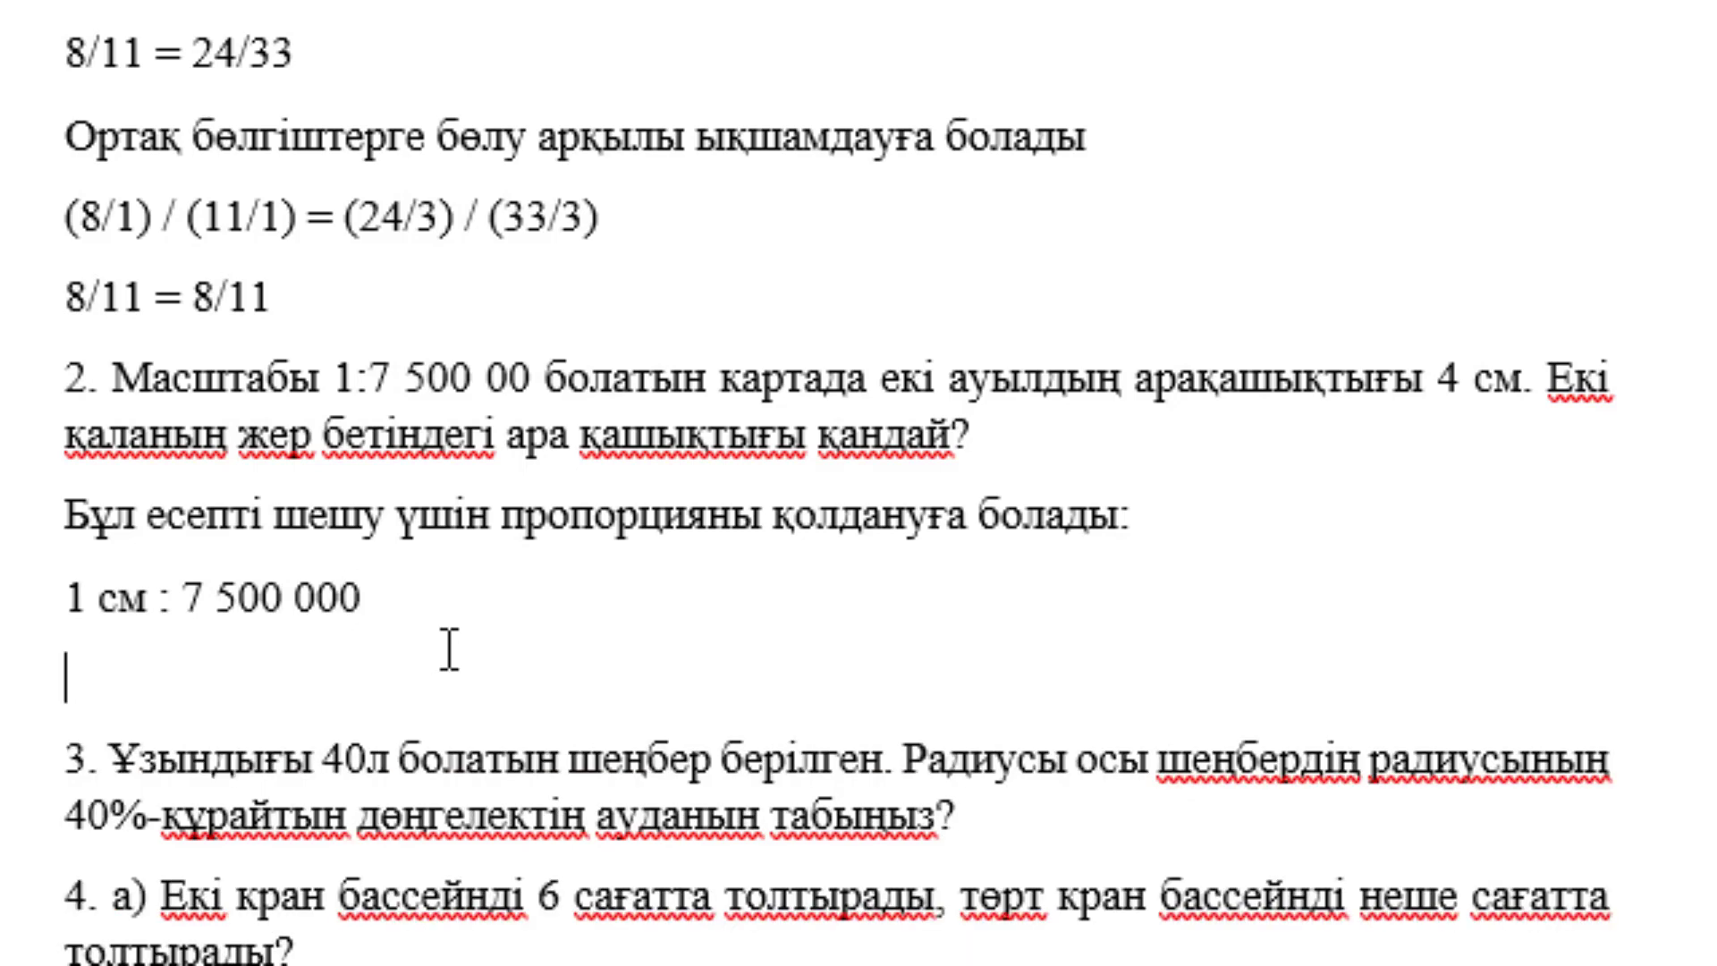
pyautogui.write('4 с')
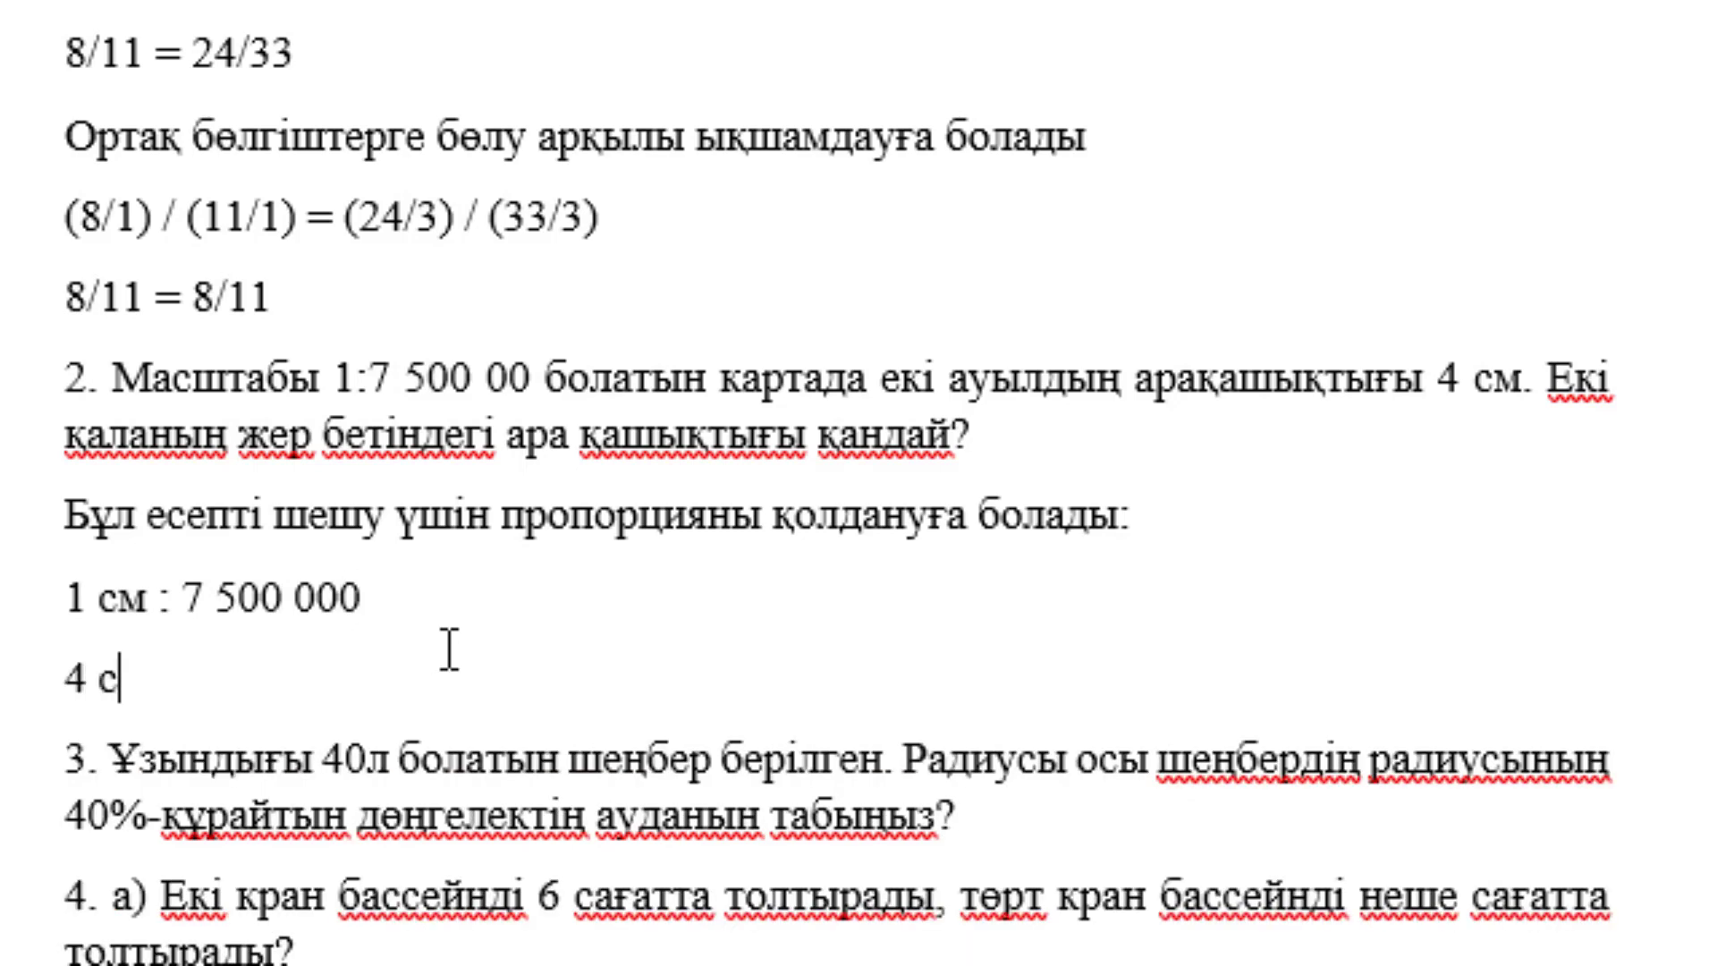
pyautogui.write('м ')
pyautogui.write(': ')
pyautogui.write('ч')
pyautogui.press('BackSpace')
pyautogui.write('x')
pyautogui.press('Return')
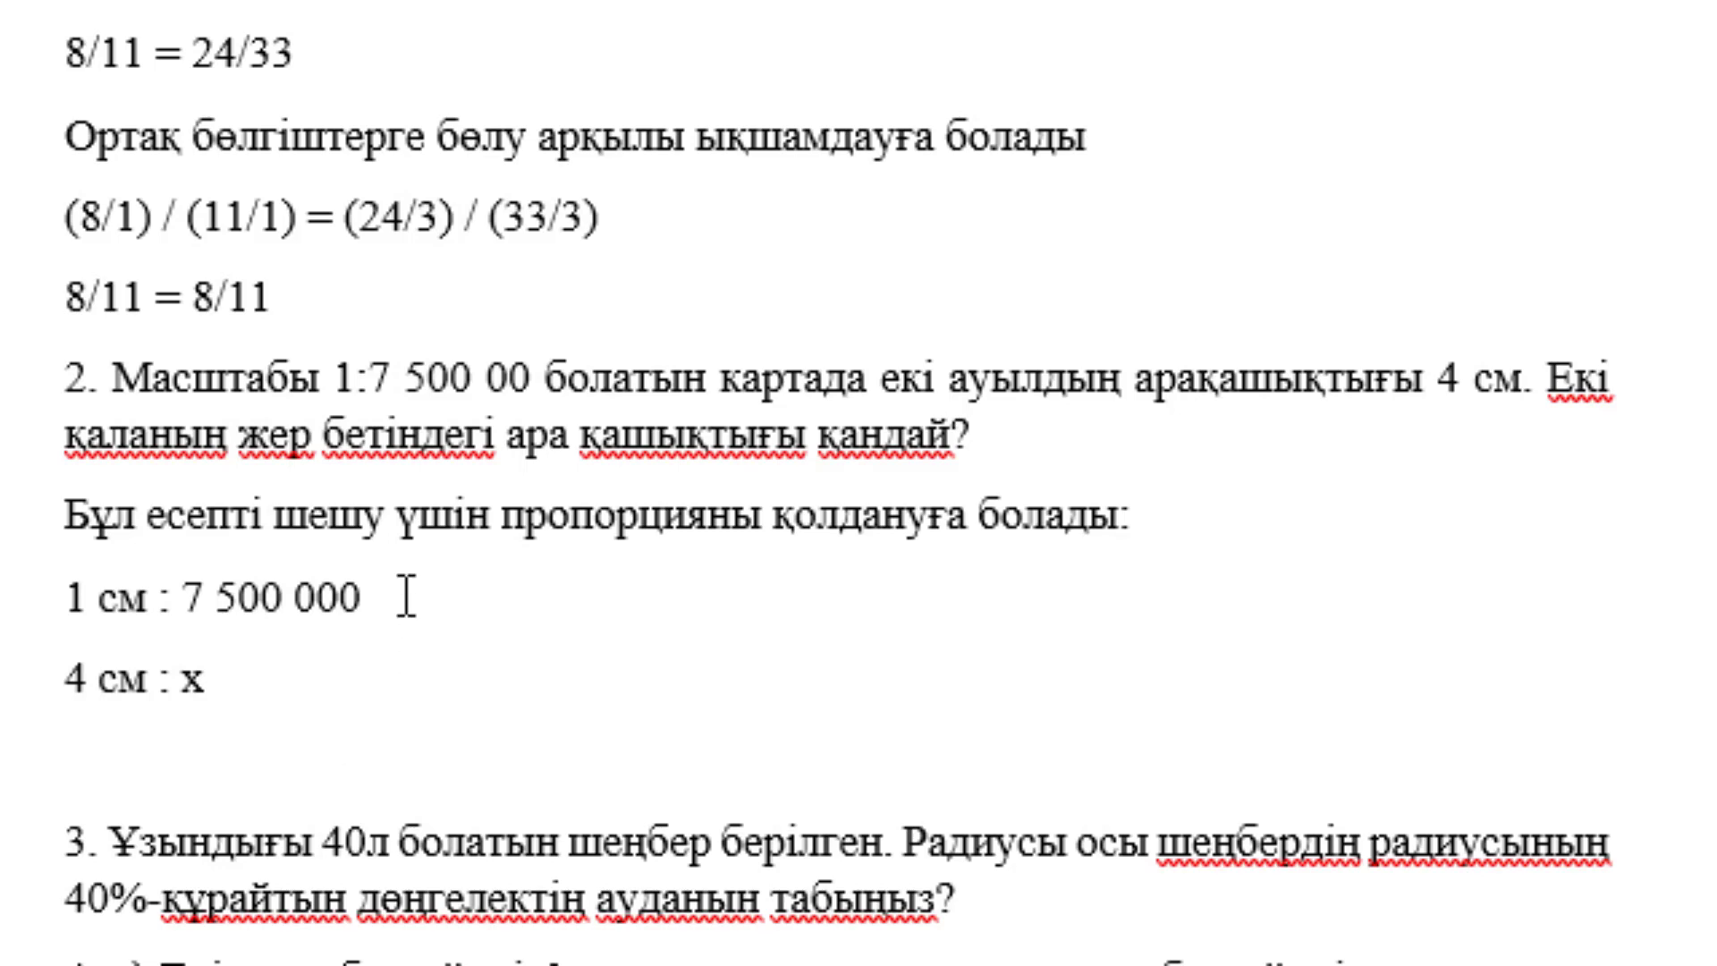
# Label the left-hand values as '1 см картада' and '4 см жерде'.
pyautogui.click(407, 598)
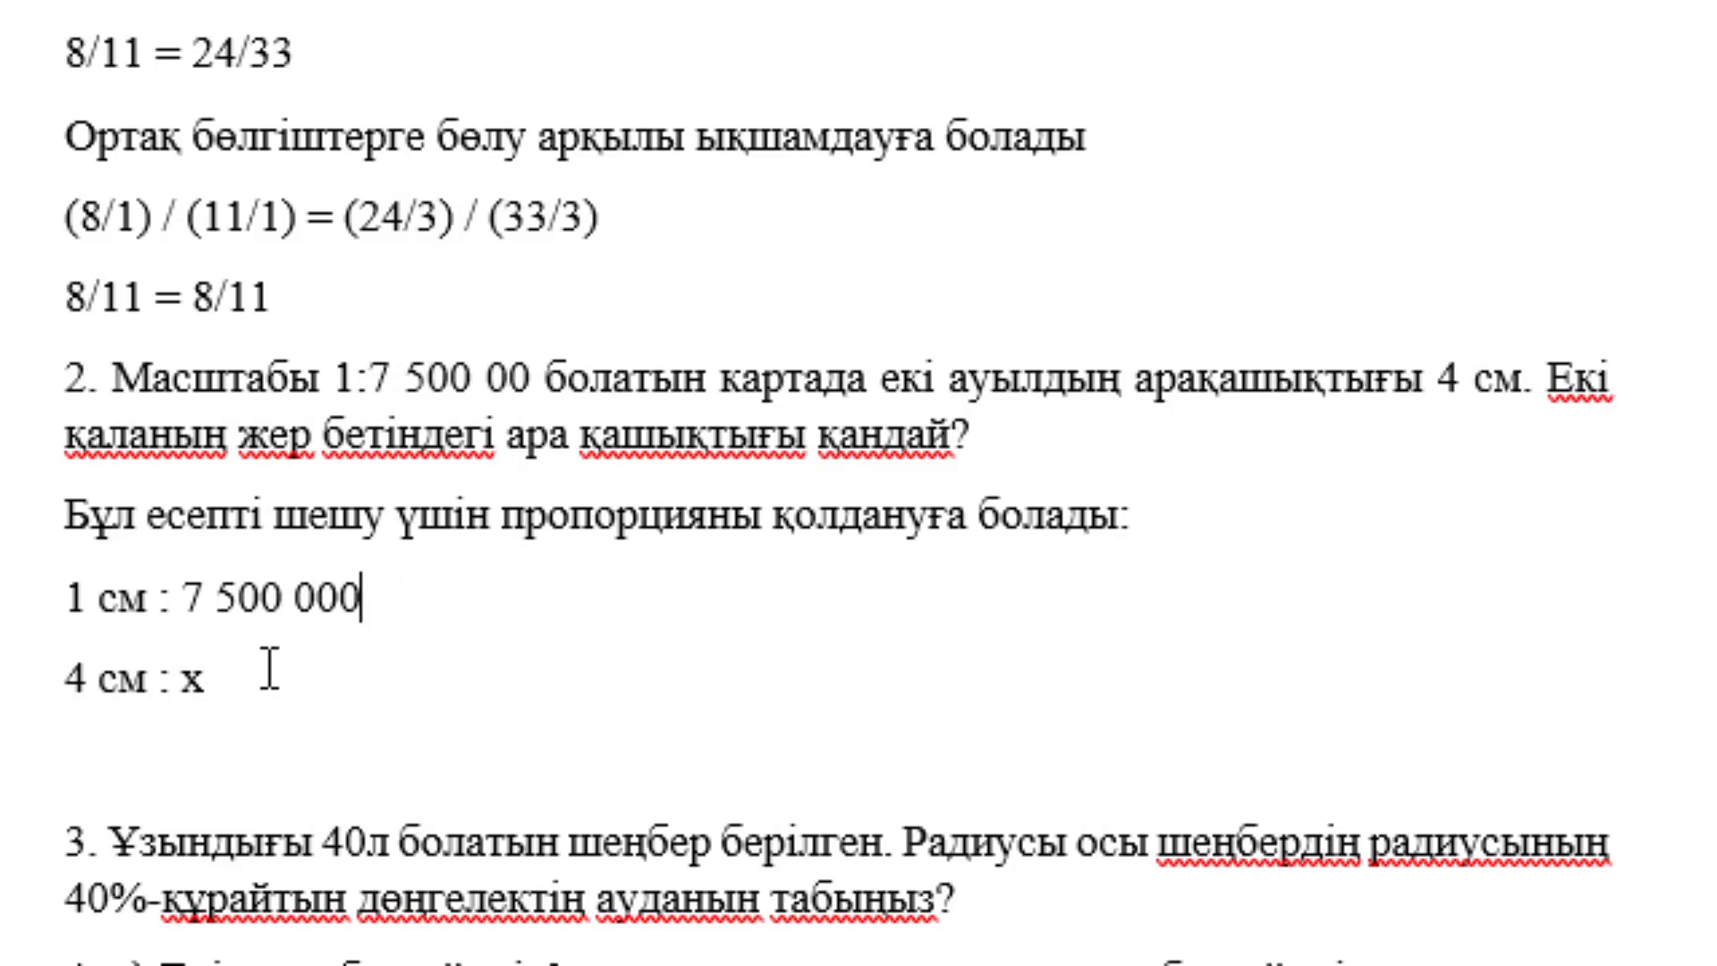
pyautogui.click(149, 601)
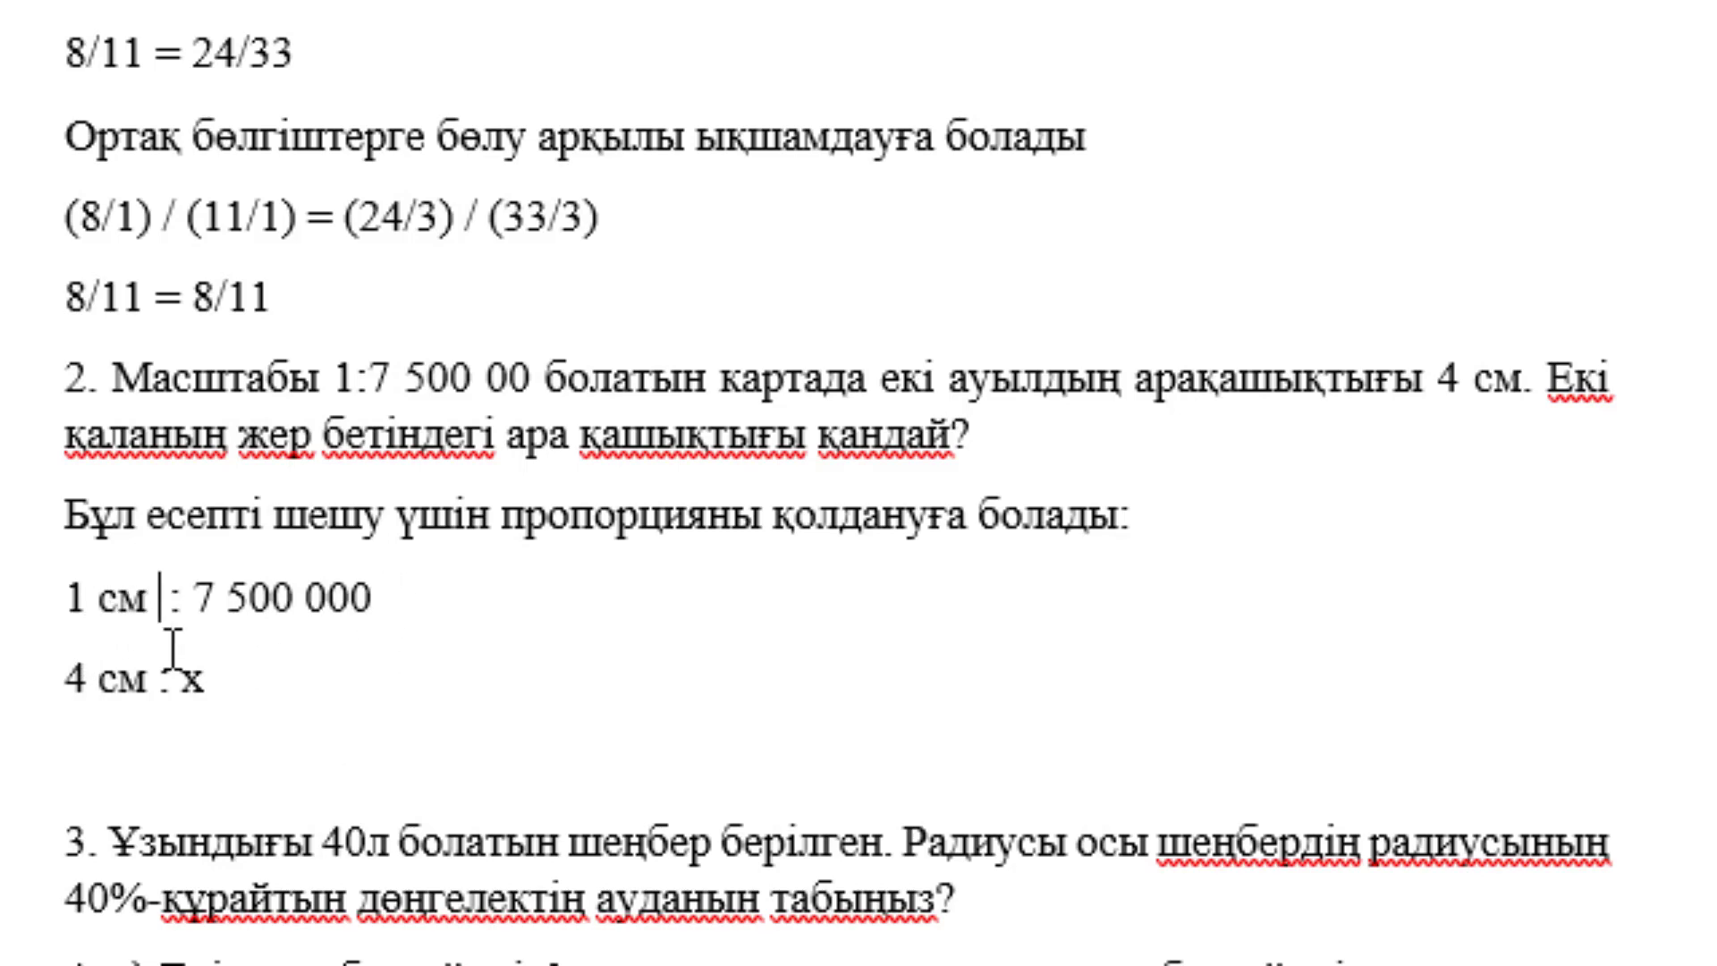
pyautogui.write('картада')
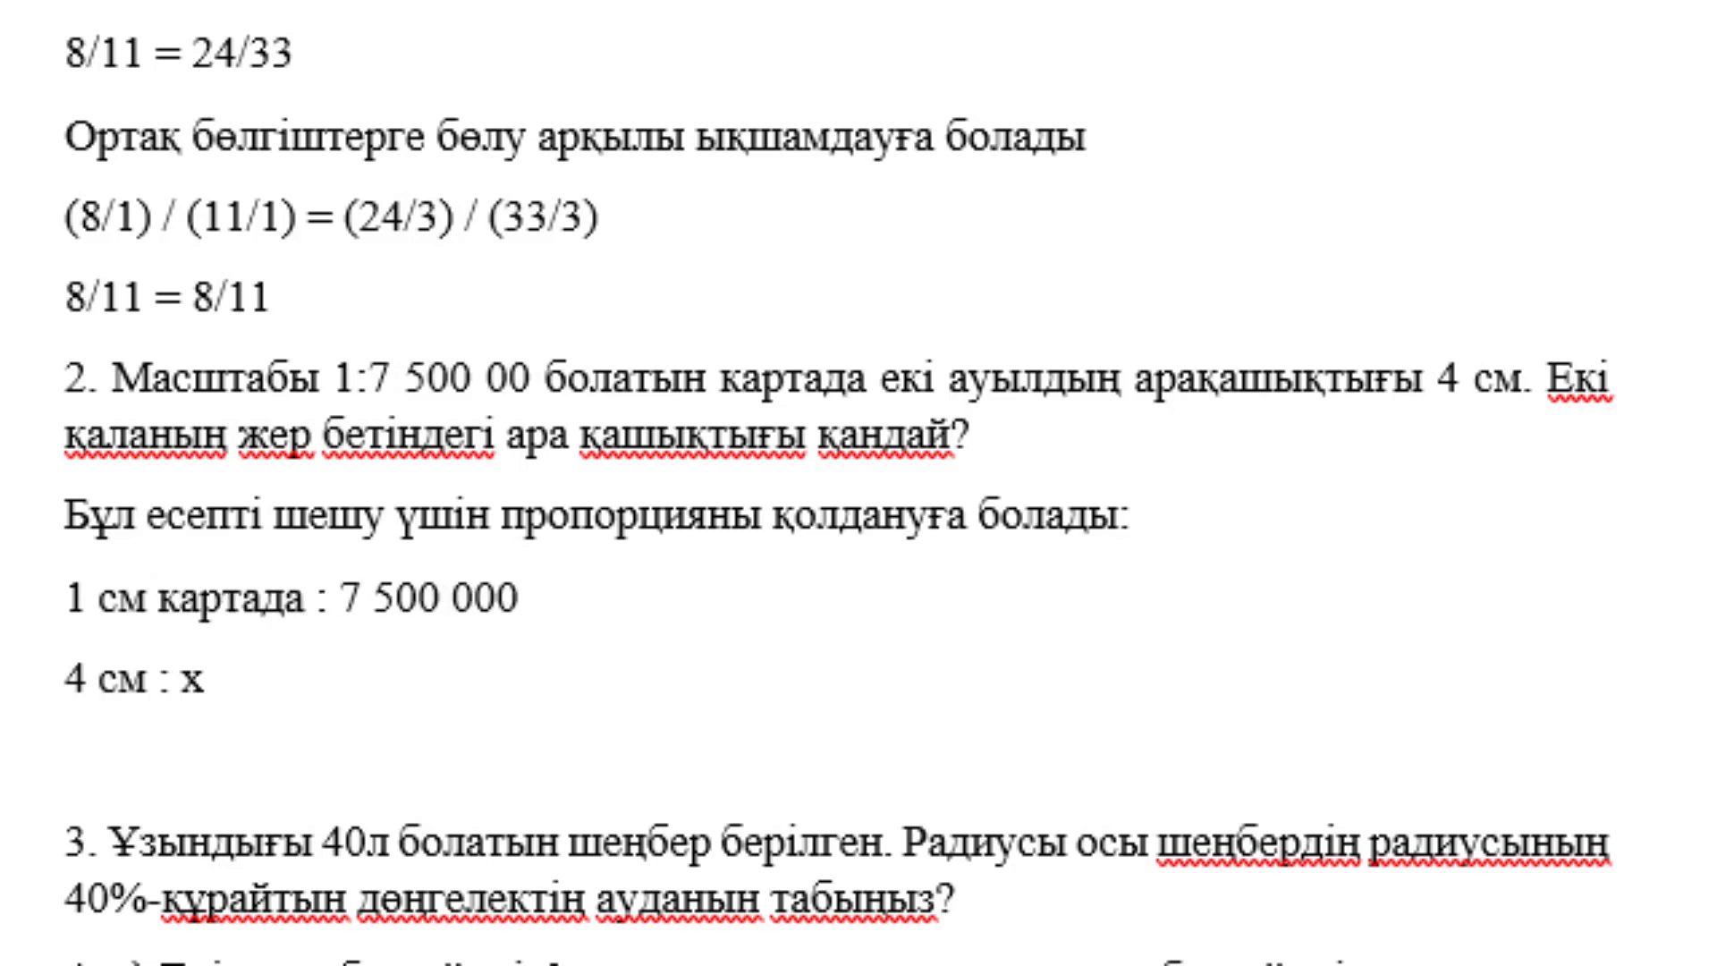
pyautogui.click(159, 680)
pyautogui.write('же')
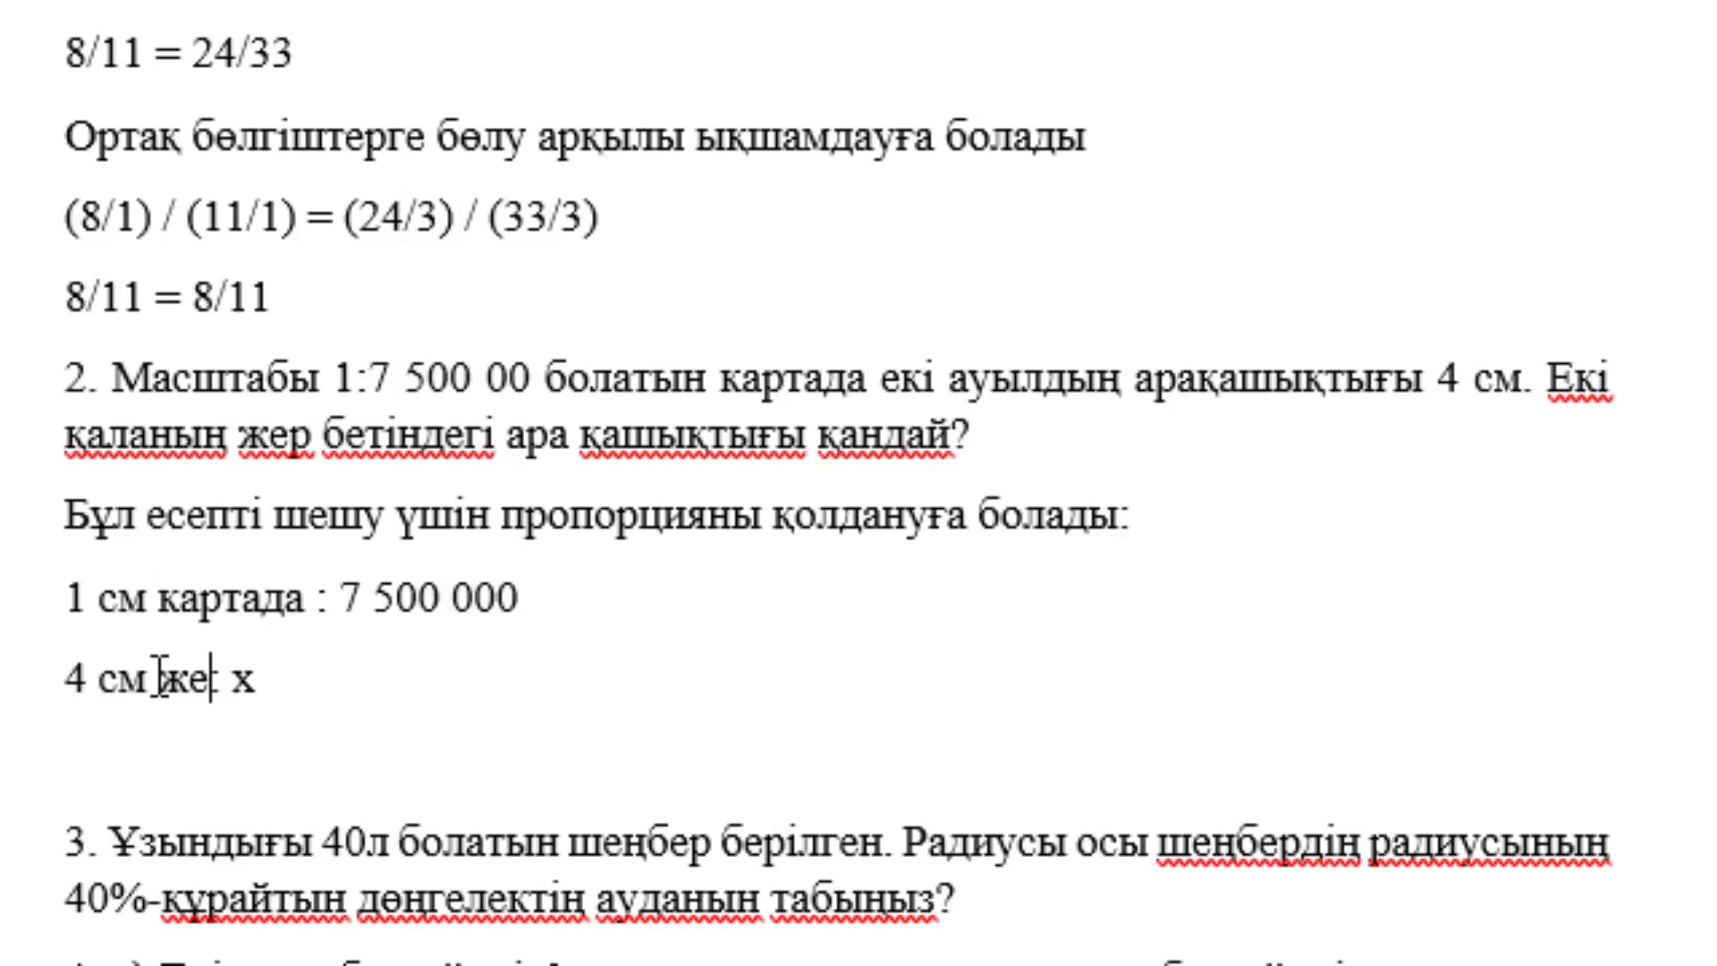
pyautogui.write('рде')
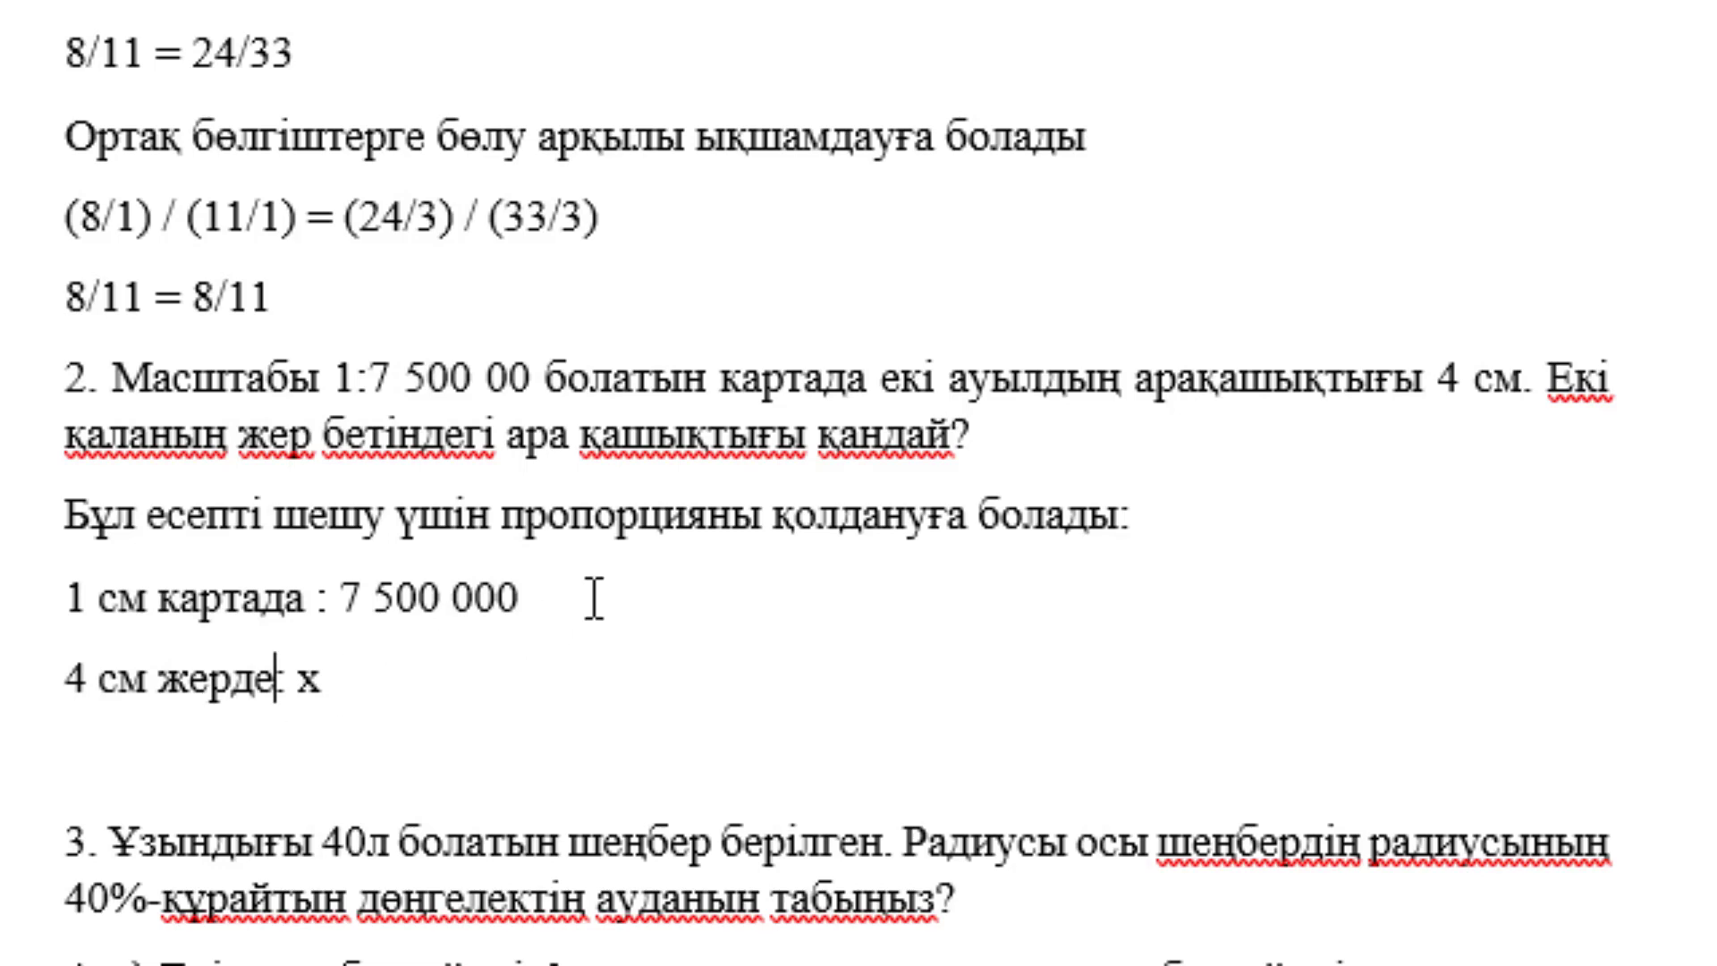
# Label the right-hand values as '7 500 000 картада' and 'x жерде', then start a new line.
pyautogui.click(579, 598)
pyautogui.write('картад')
pyautogui.press('BackSpace')
pyautogui.write('тада')
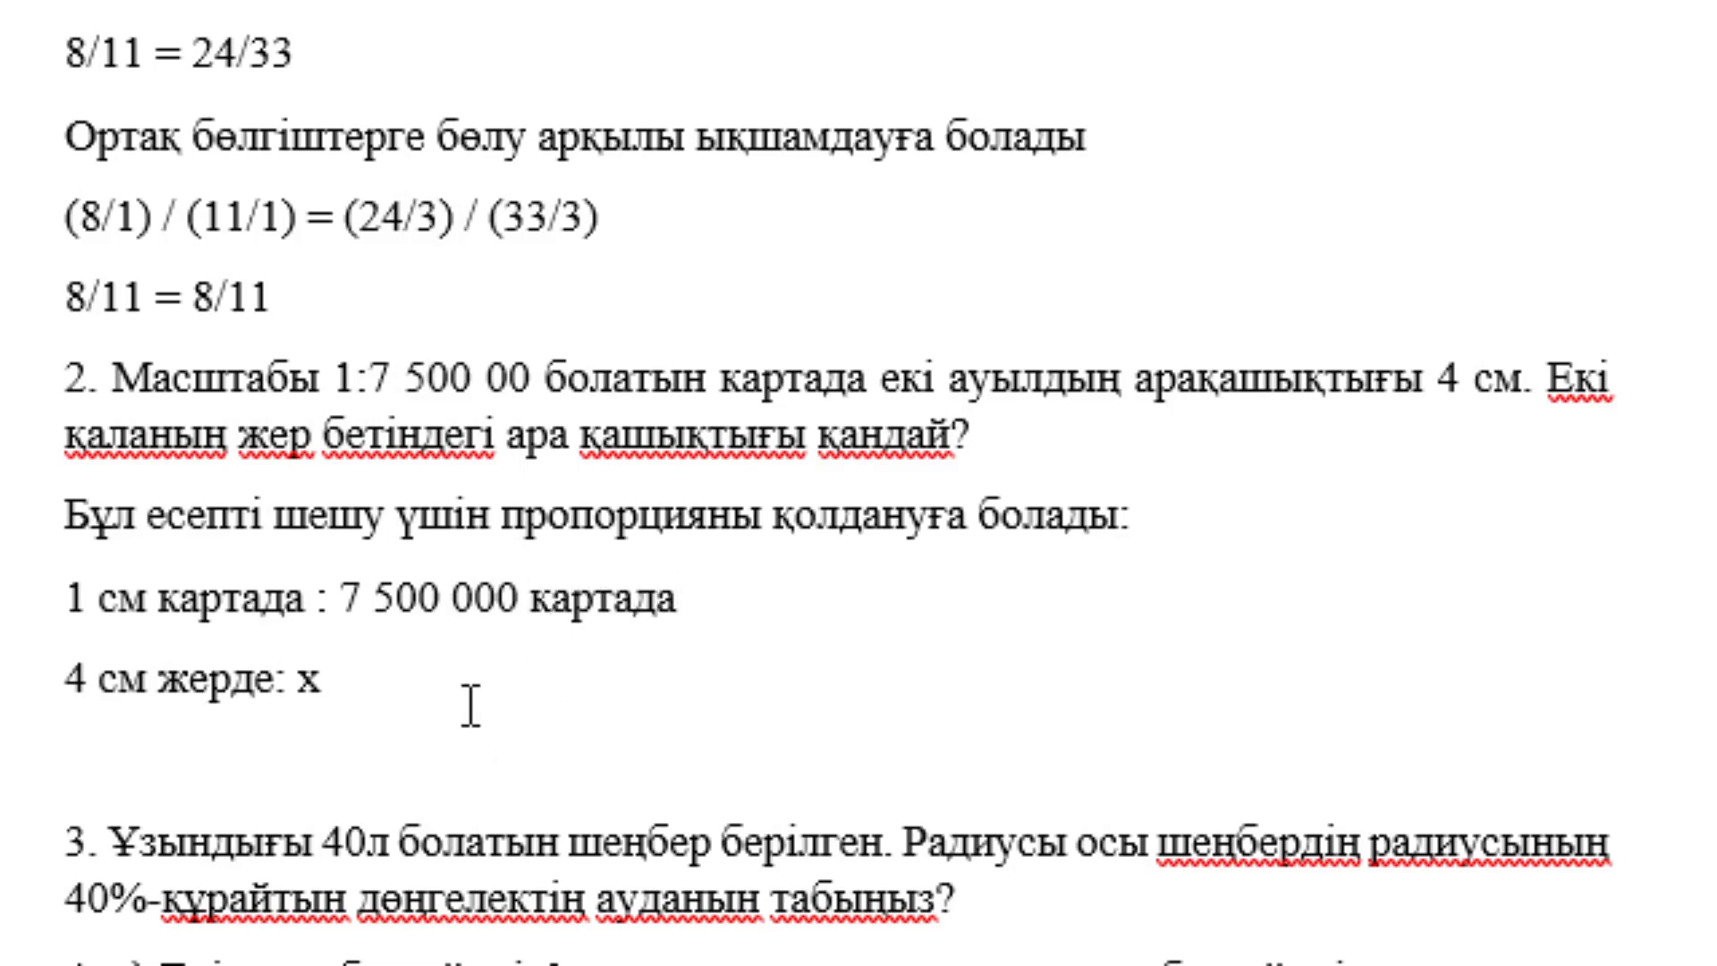
pyautogui.click(459, 688)
pyautogui.write('жерде')
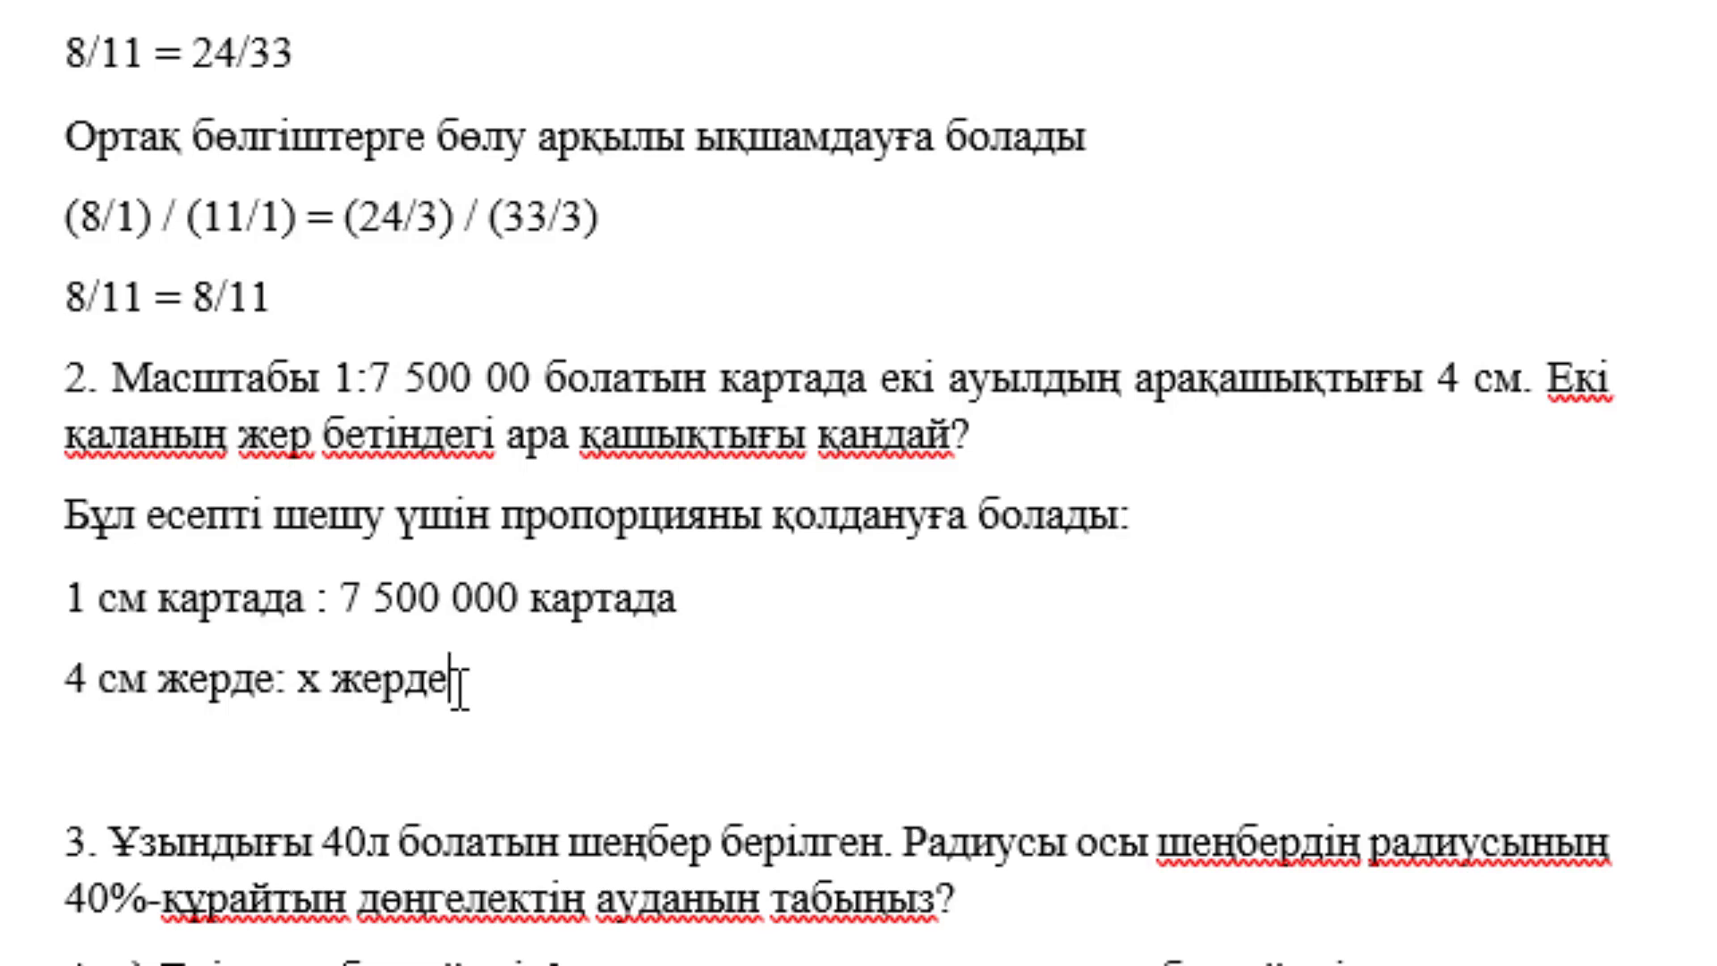
pyautogui.press('Return')
pyautogui.press('BackSpace')
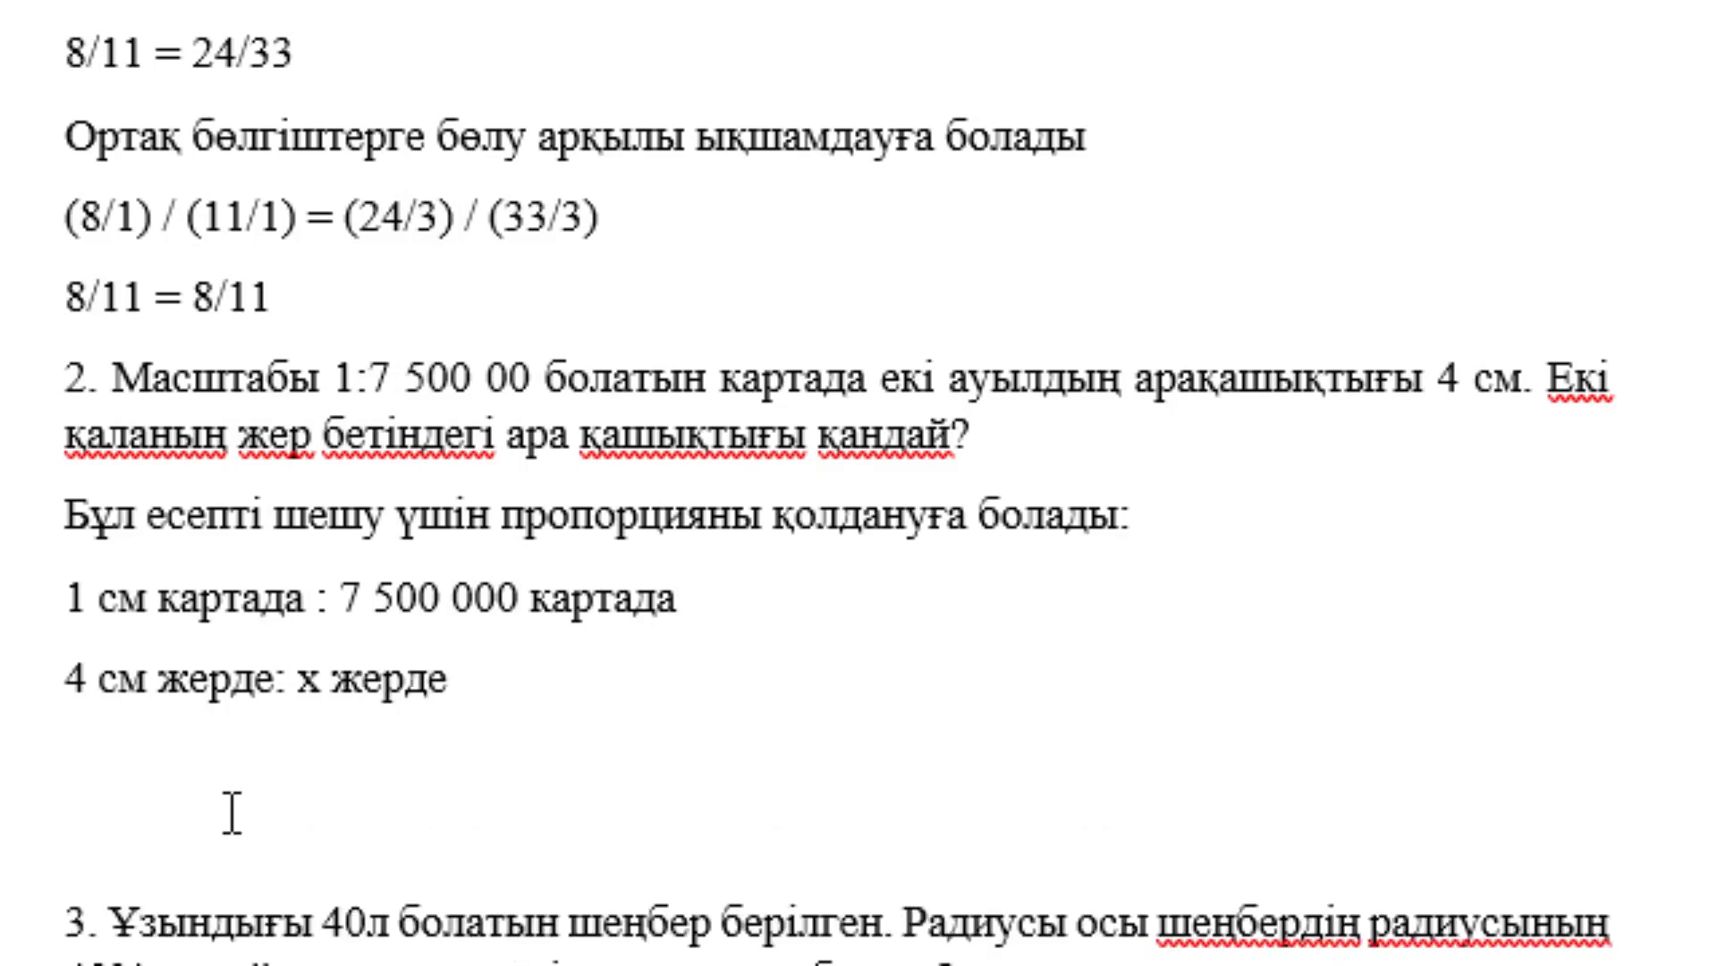
# Type the proportion '1/ 7500000 = 4/x' with 'Екі жағында х ке көбейтеміз' on the line below.
pyautogui.write('1')
pyautogui.write('/ 7')
pyautogui.write('50000')
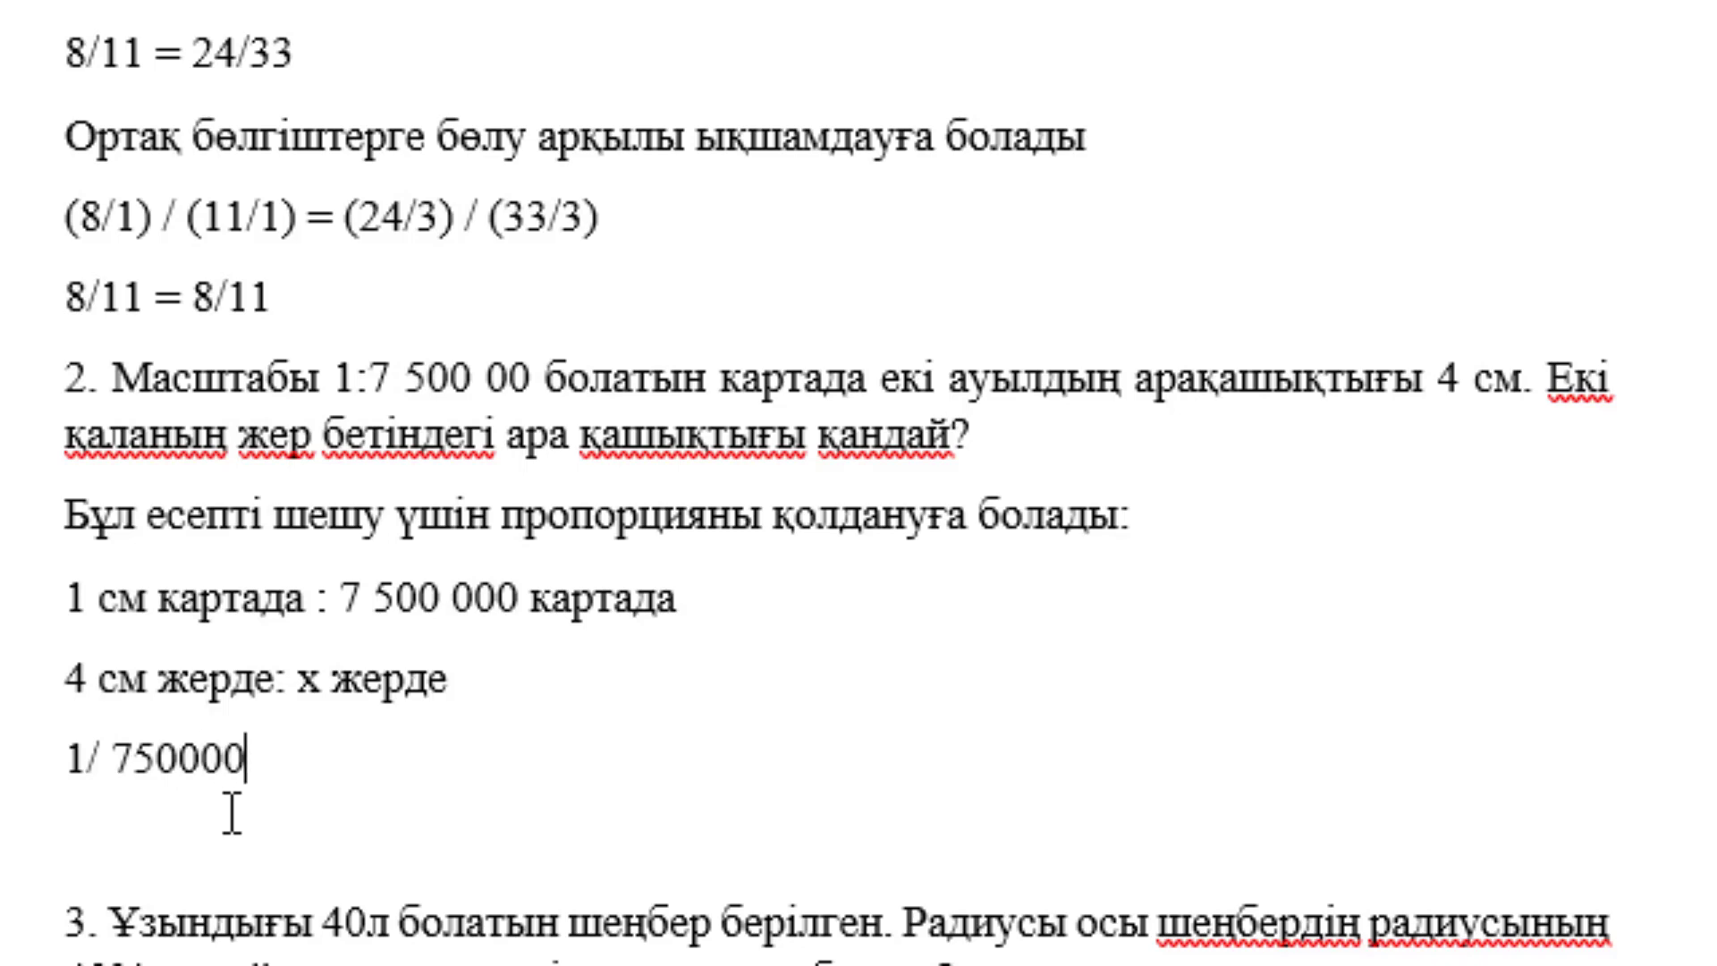
pyautogui.write('0 = 4')
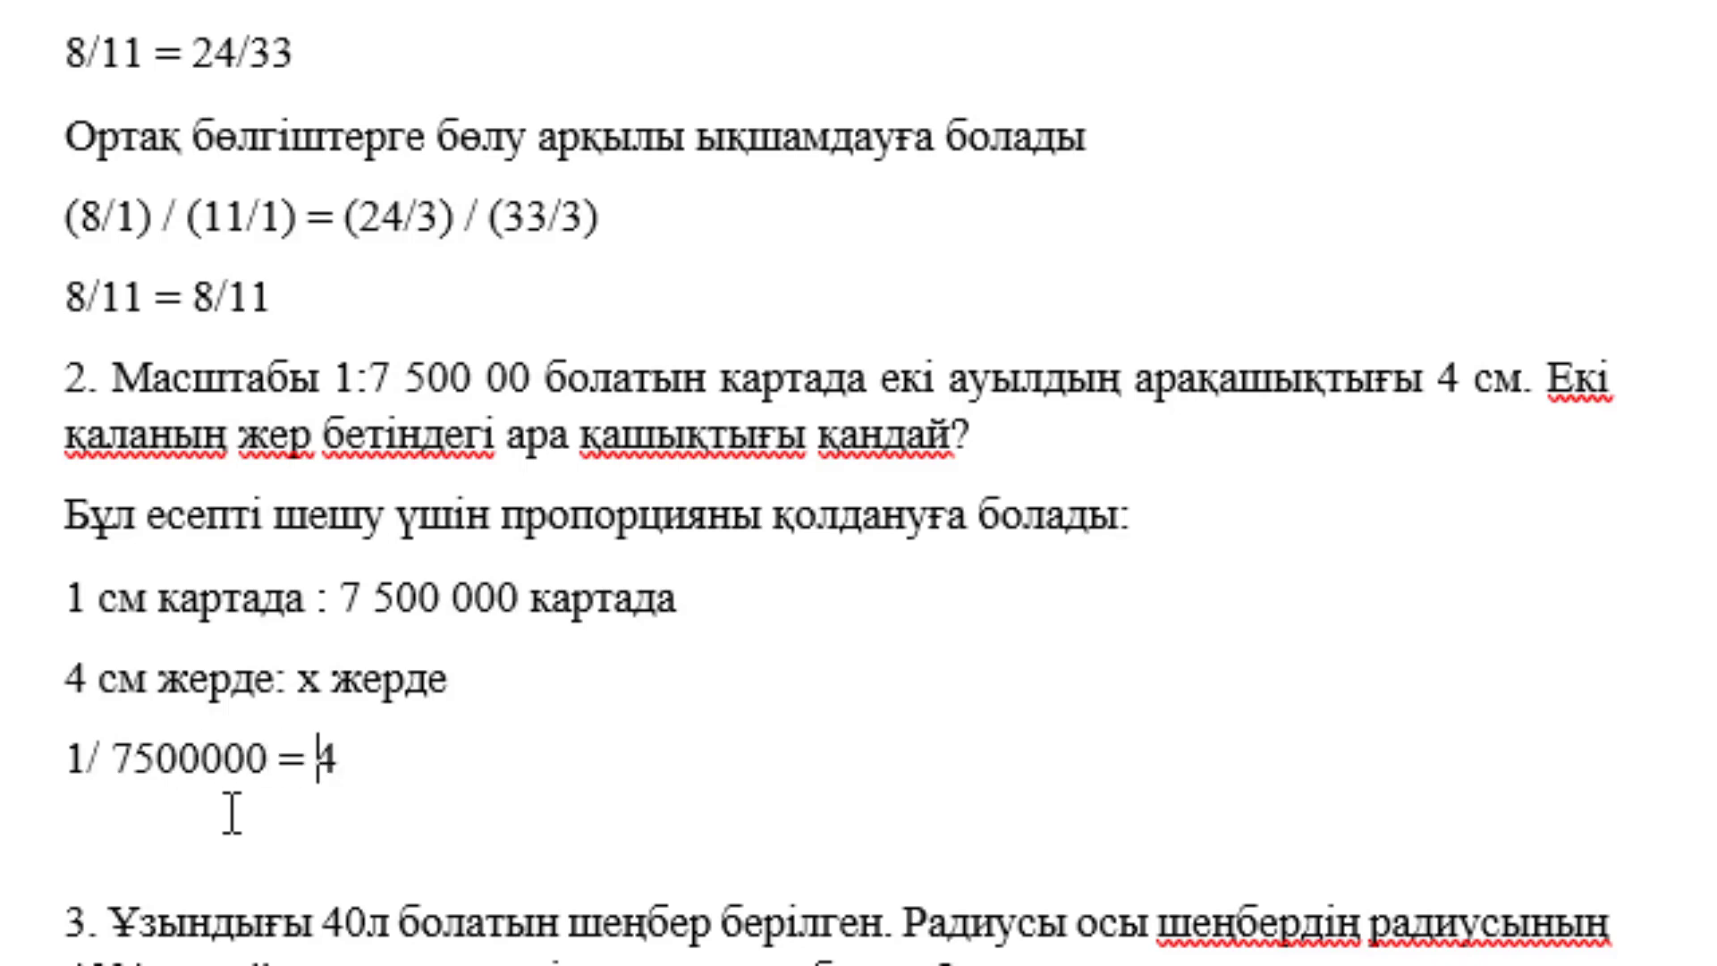
pyautogui.write('/x')
pyautogui.press('Return')
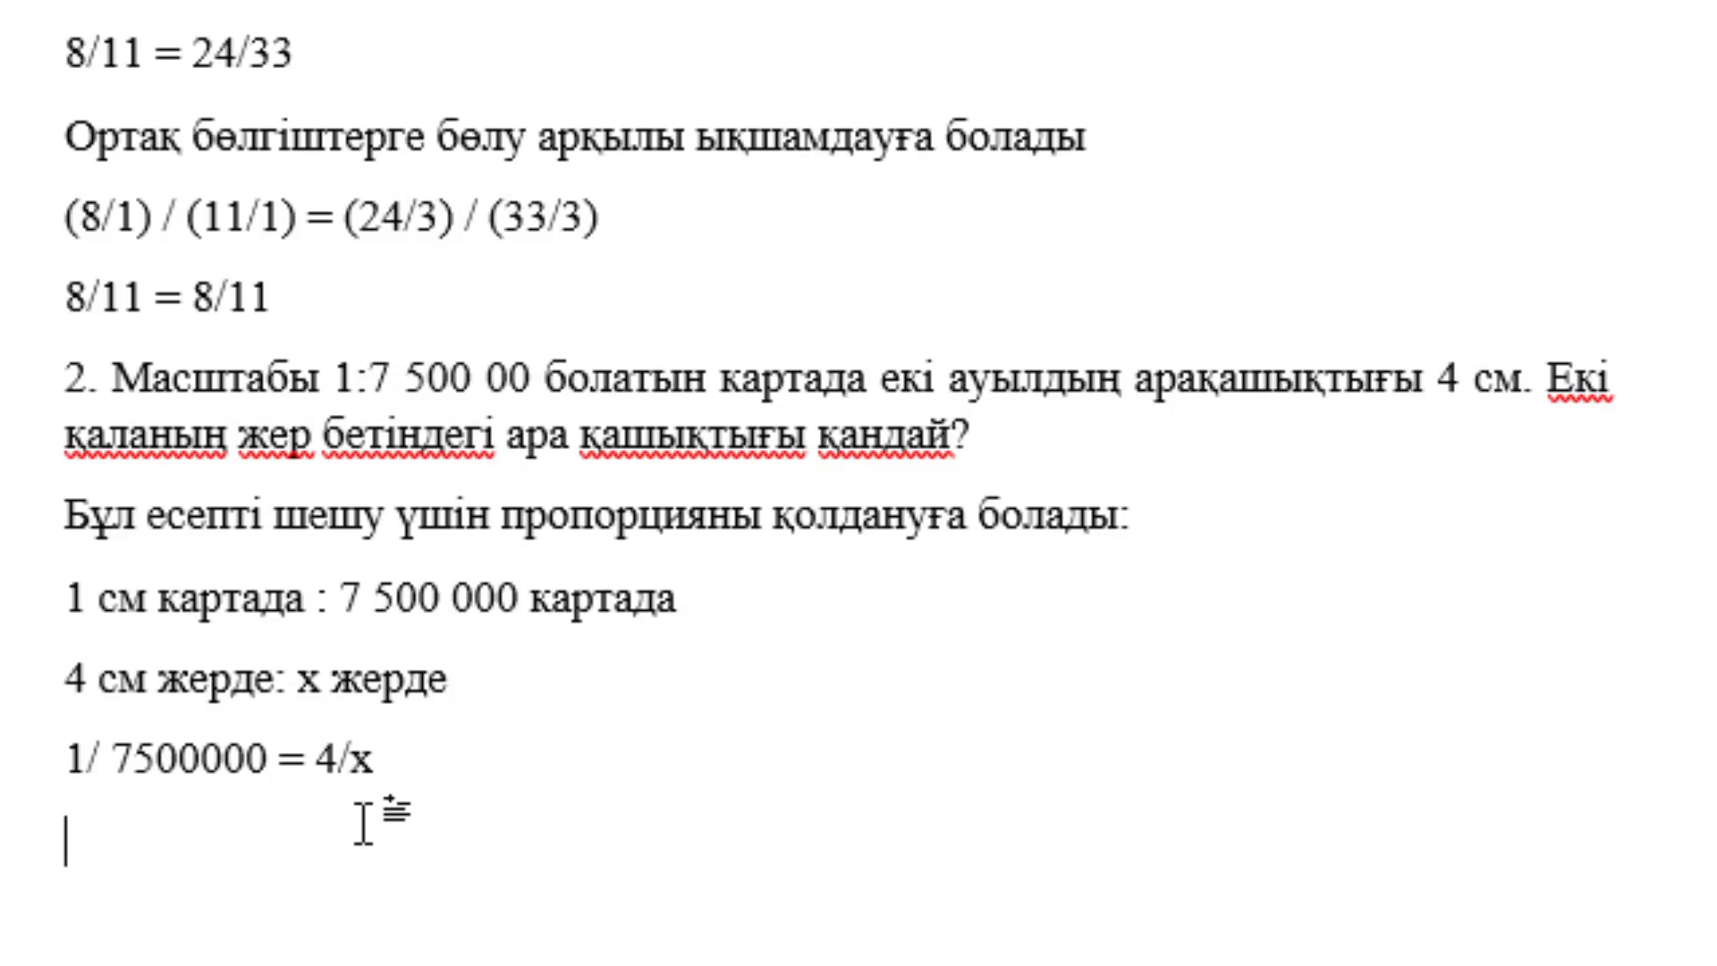
pyautogui.write('Екі жа')
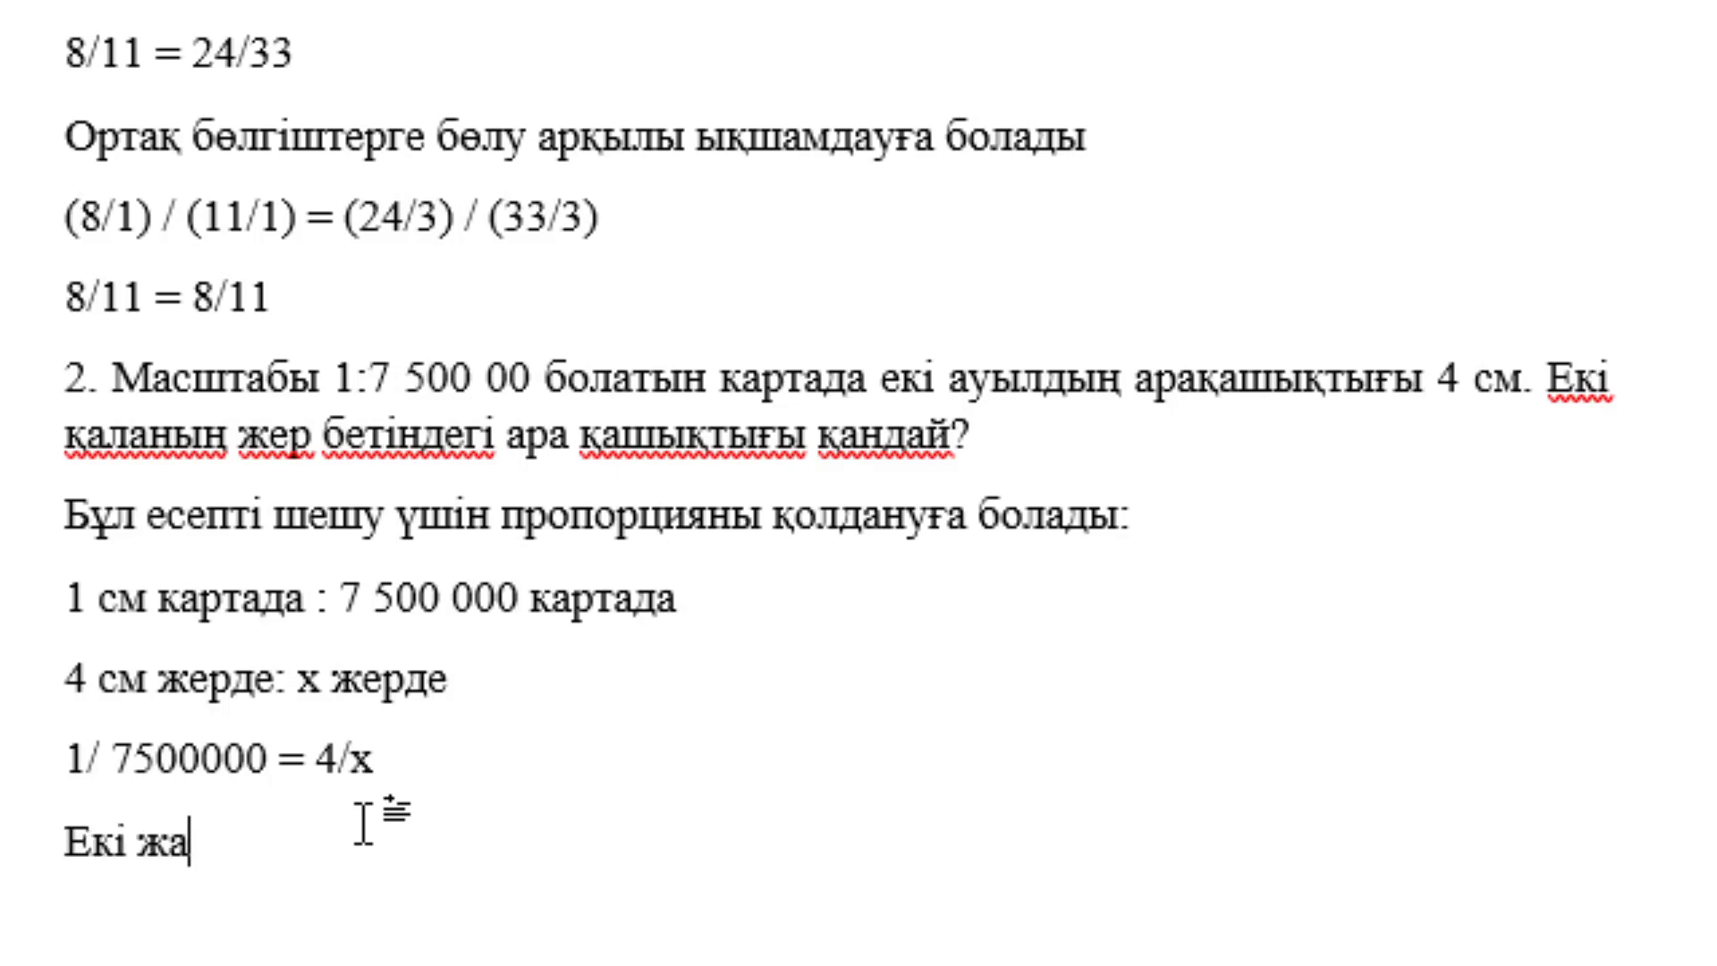
pyautogui.write('ғында ')
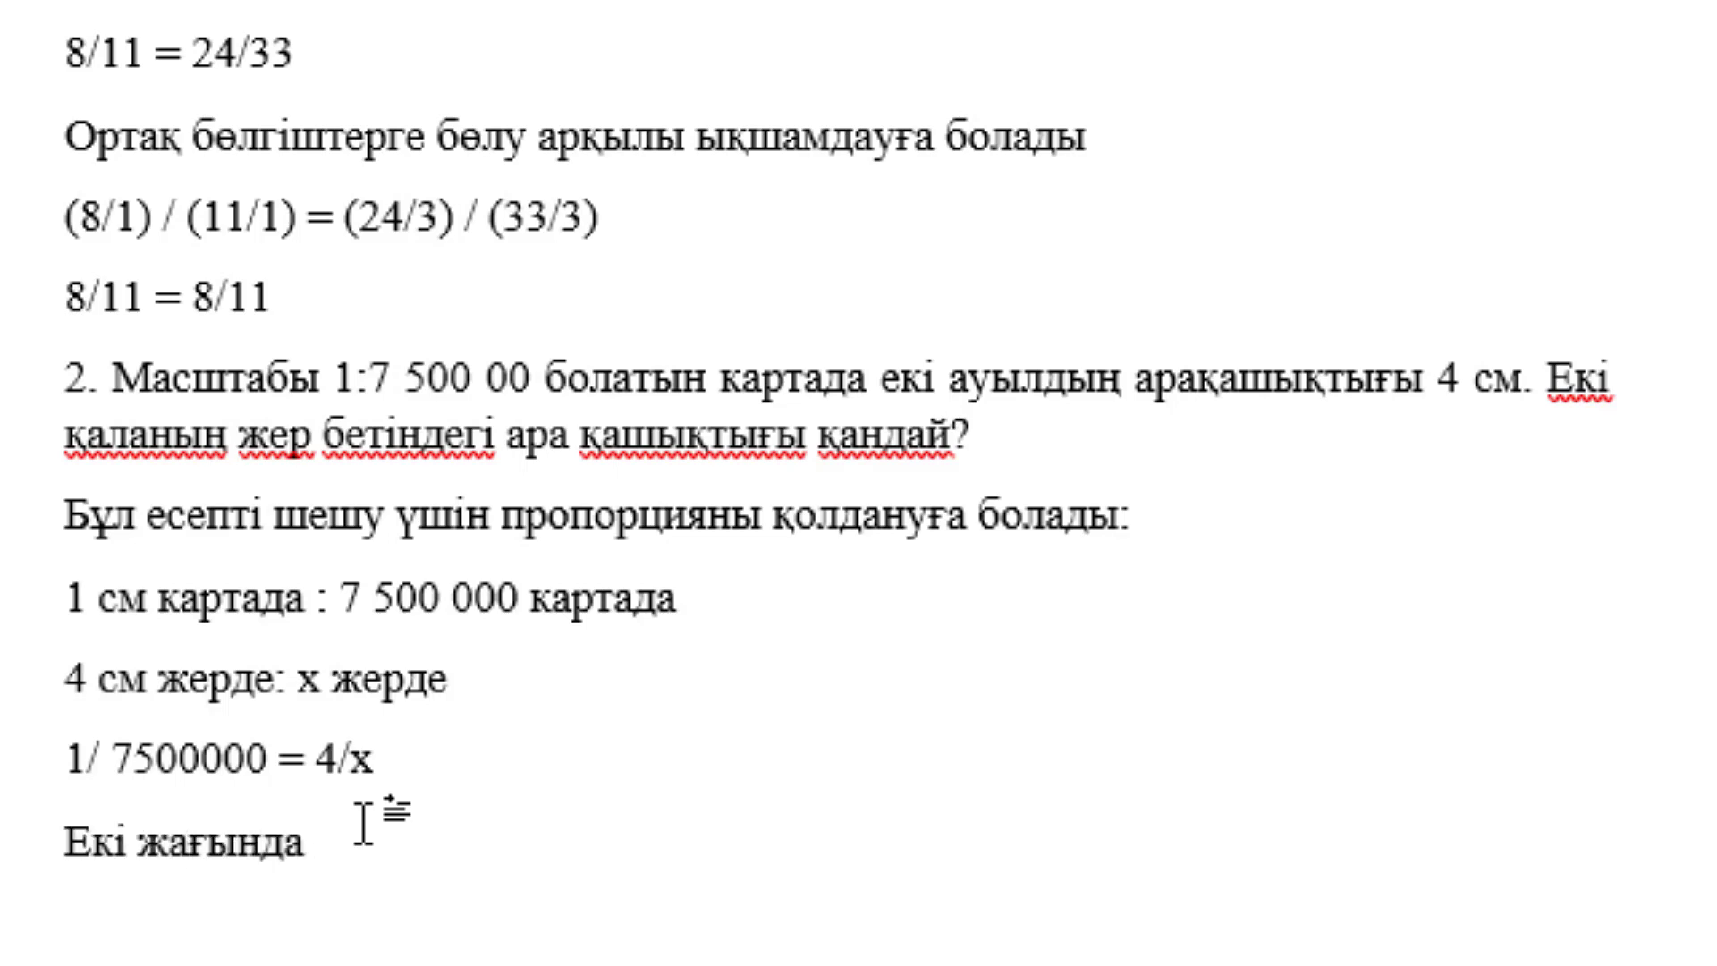
pyautogui.write('x')
pyautogui.write(' ке көб')
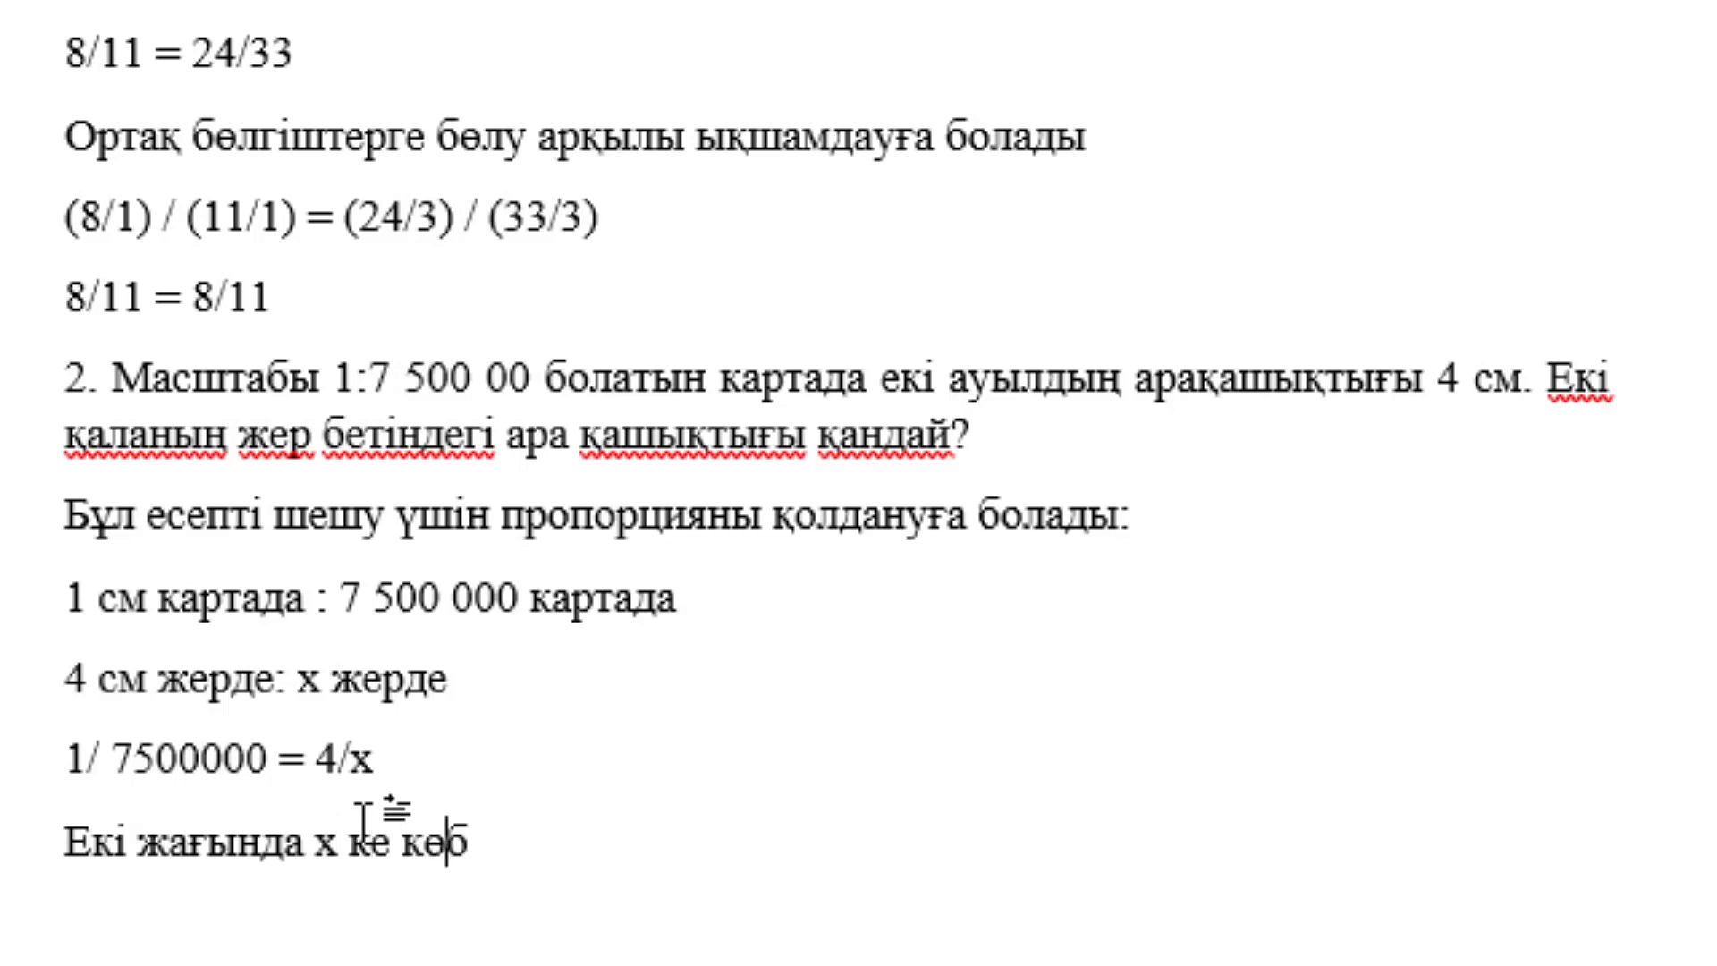
pyautogui.write('ейтеміз')
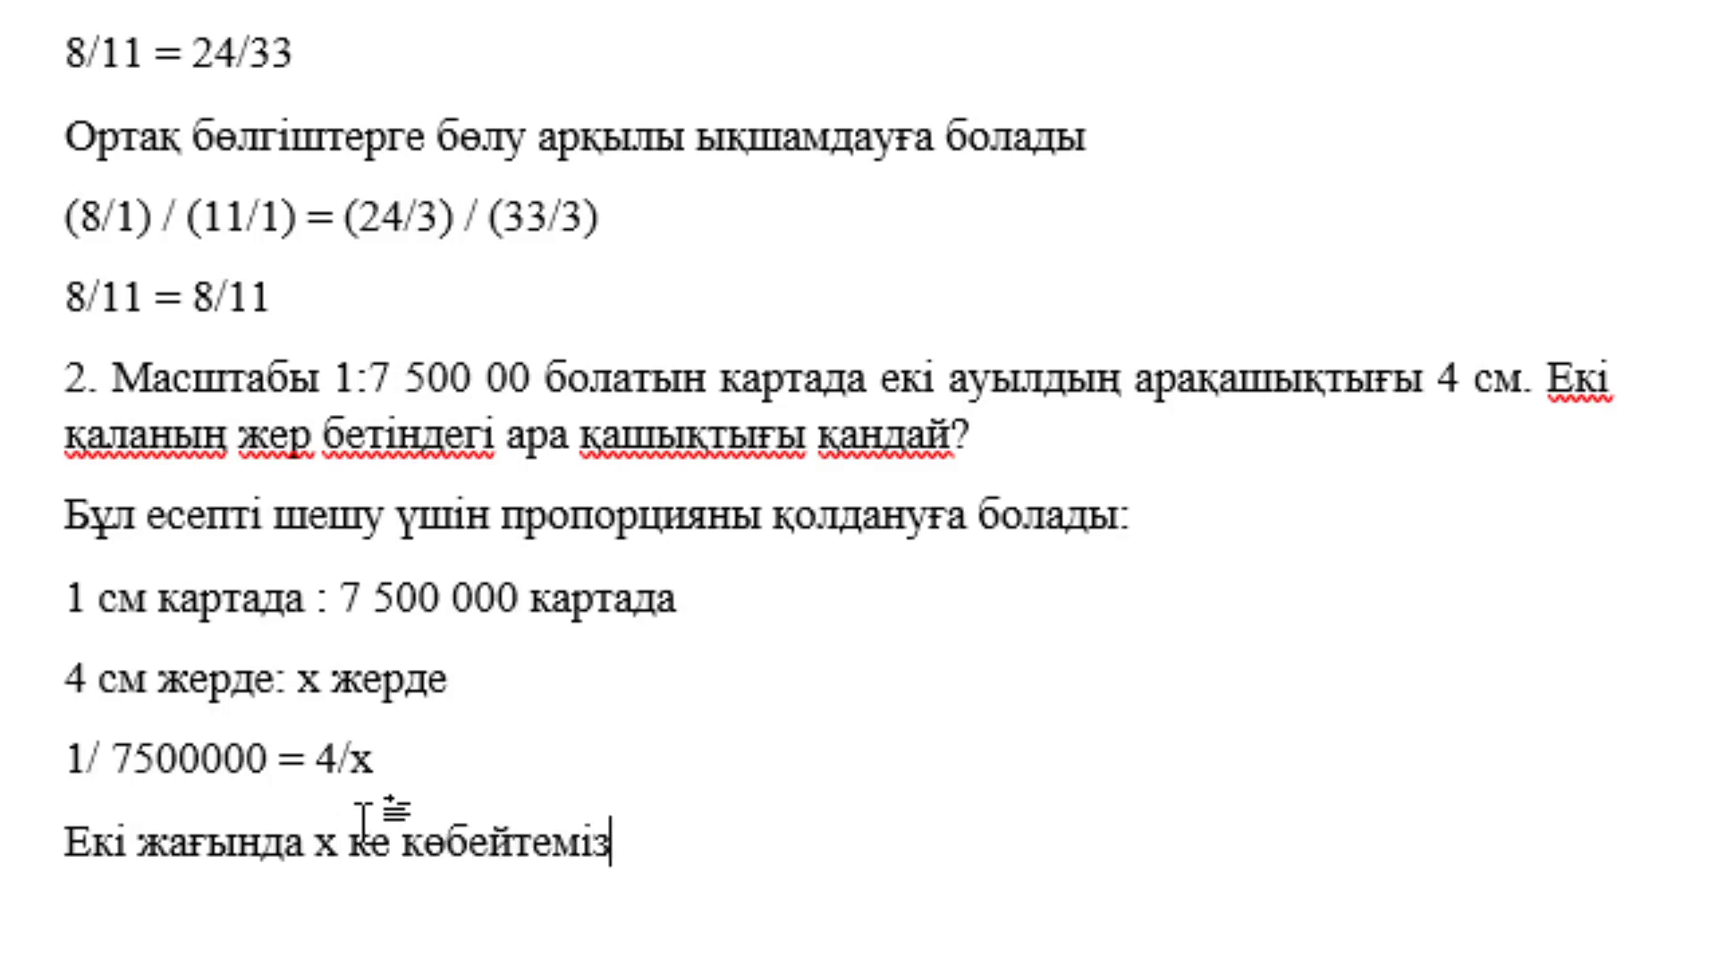
pyautogui.press('Return')
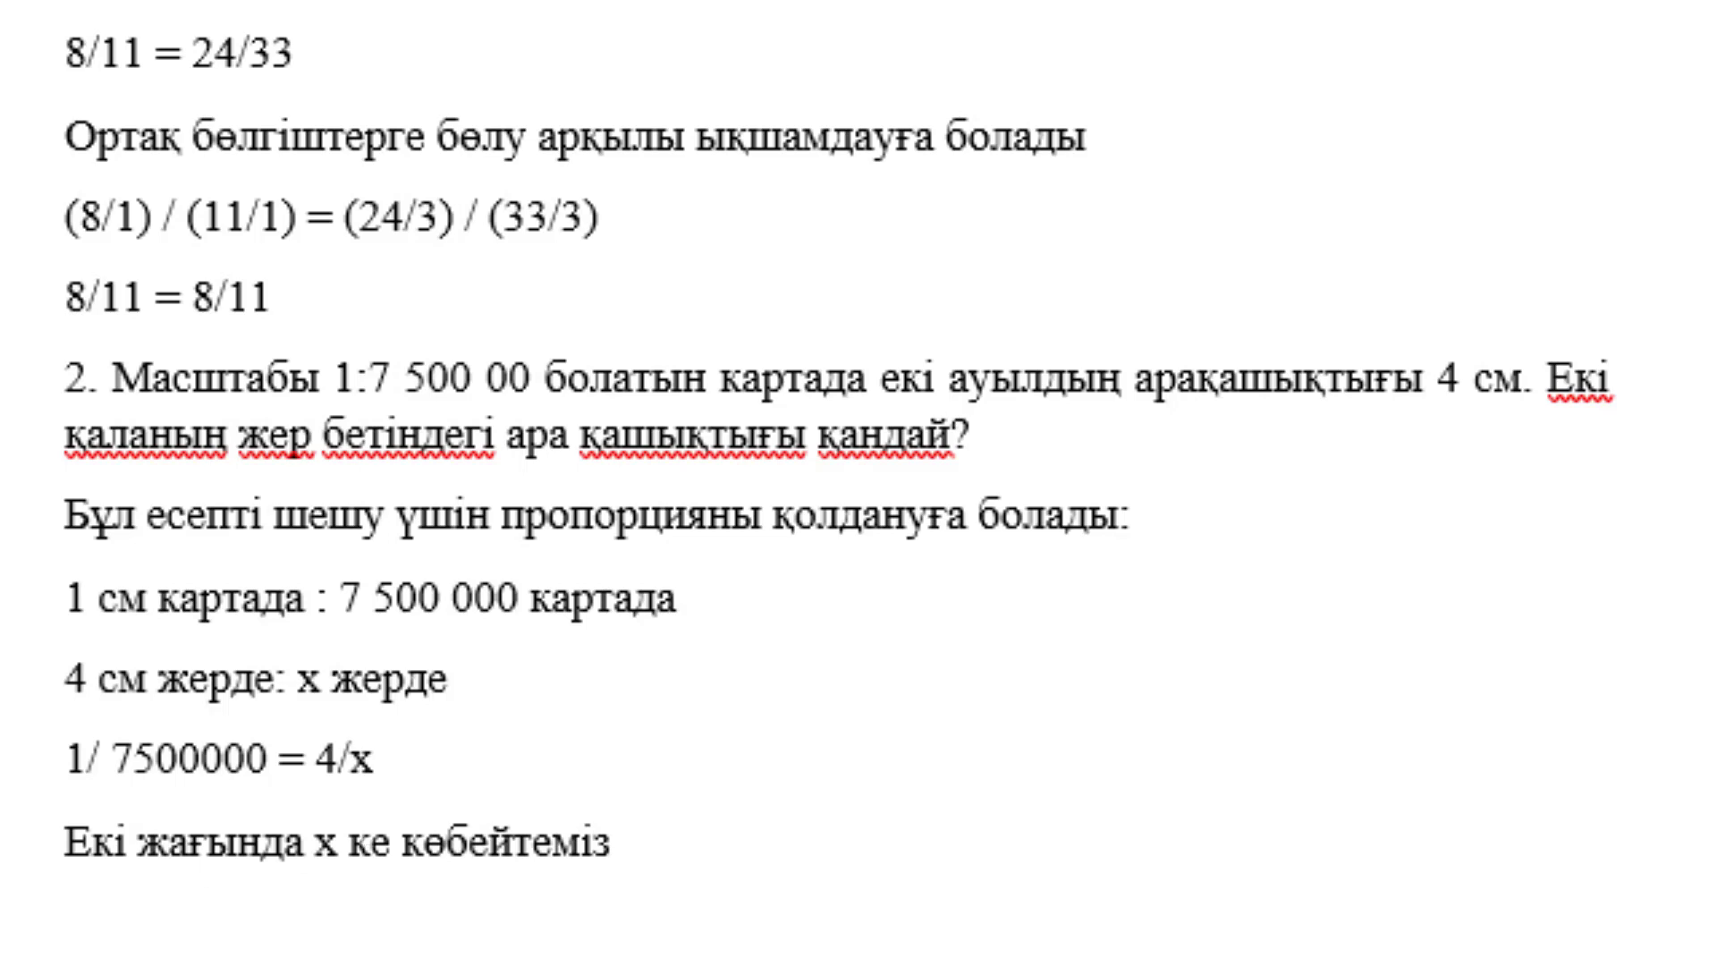
pyautogui.scroll(-1, 565, 802)
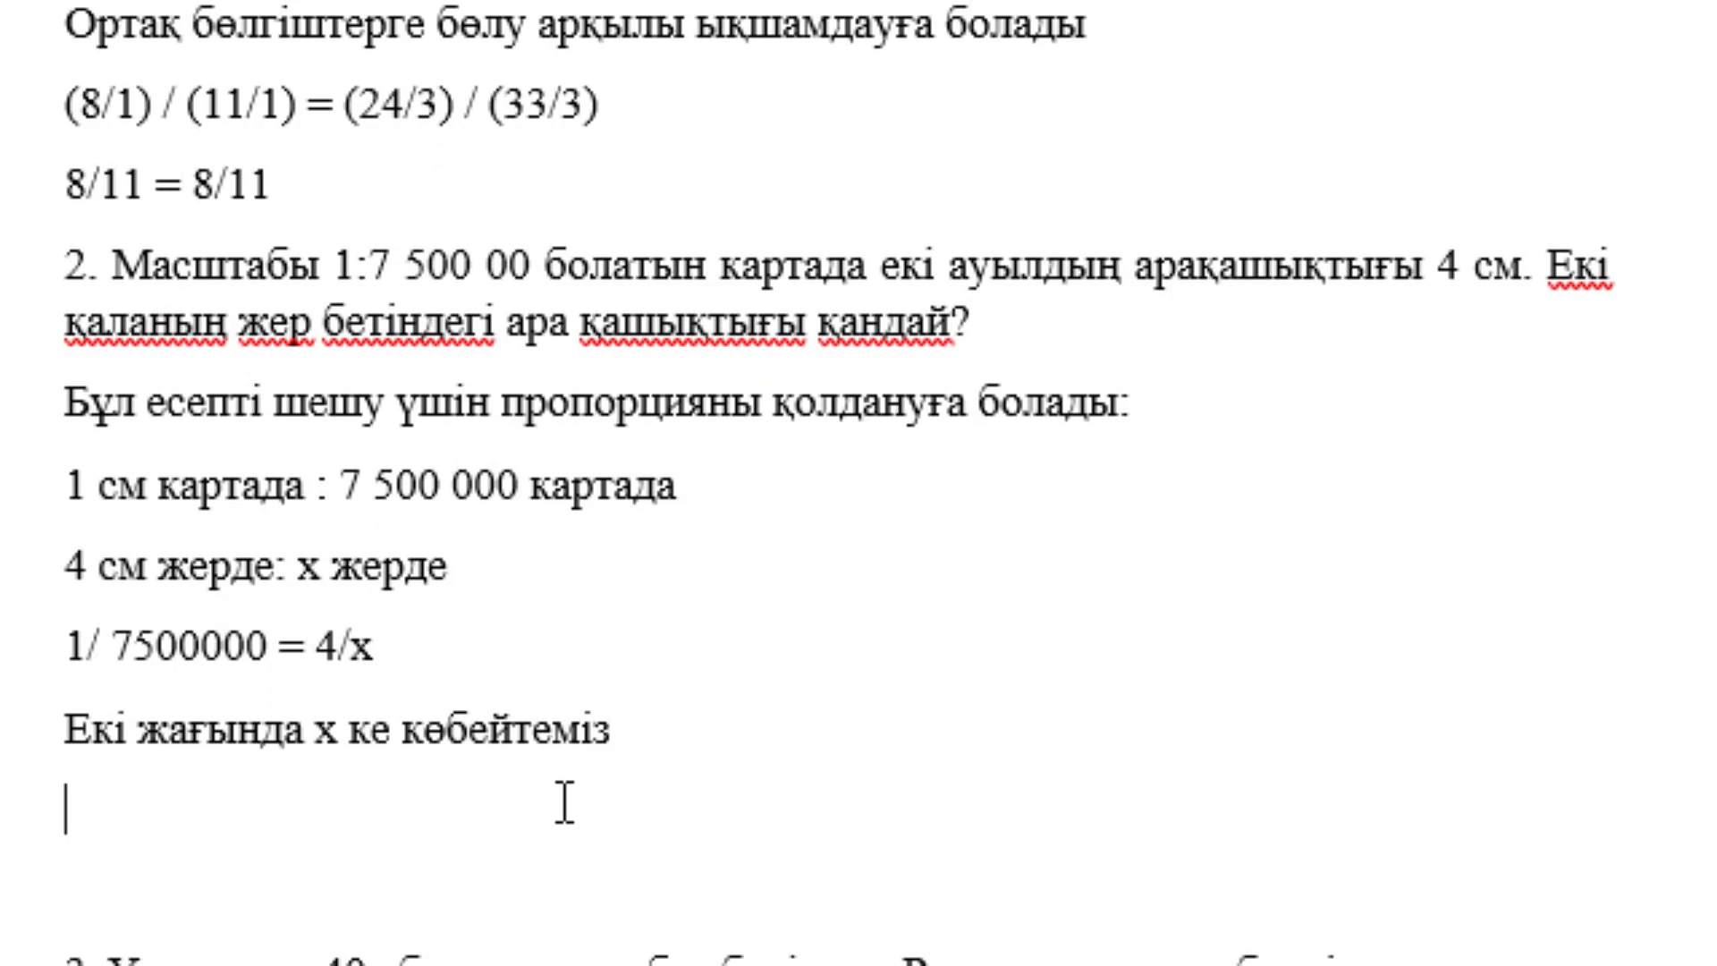
# Type the lines 'x = 4 * 7500000' and 'X = 30 000 000'.
pyautogui.write('x = ')
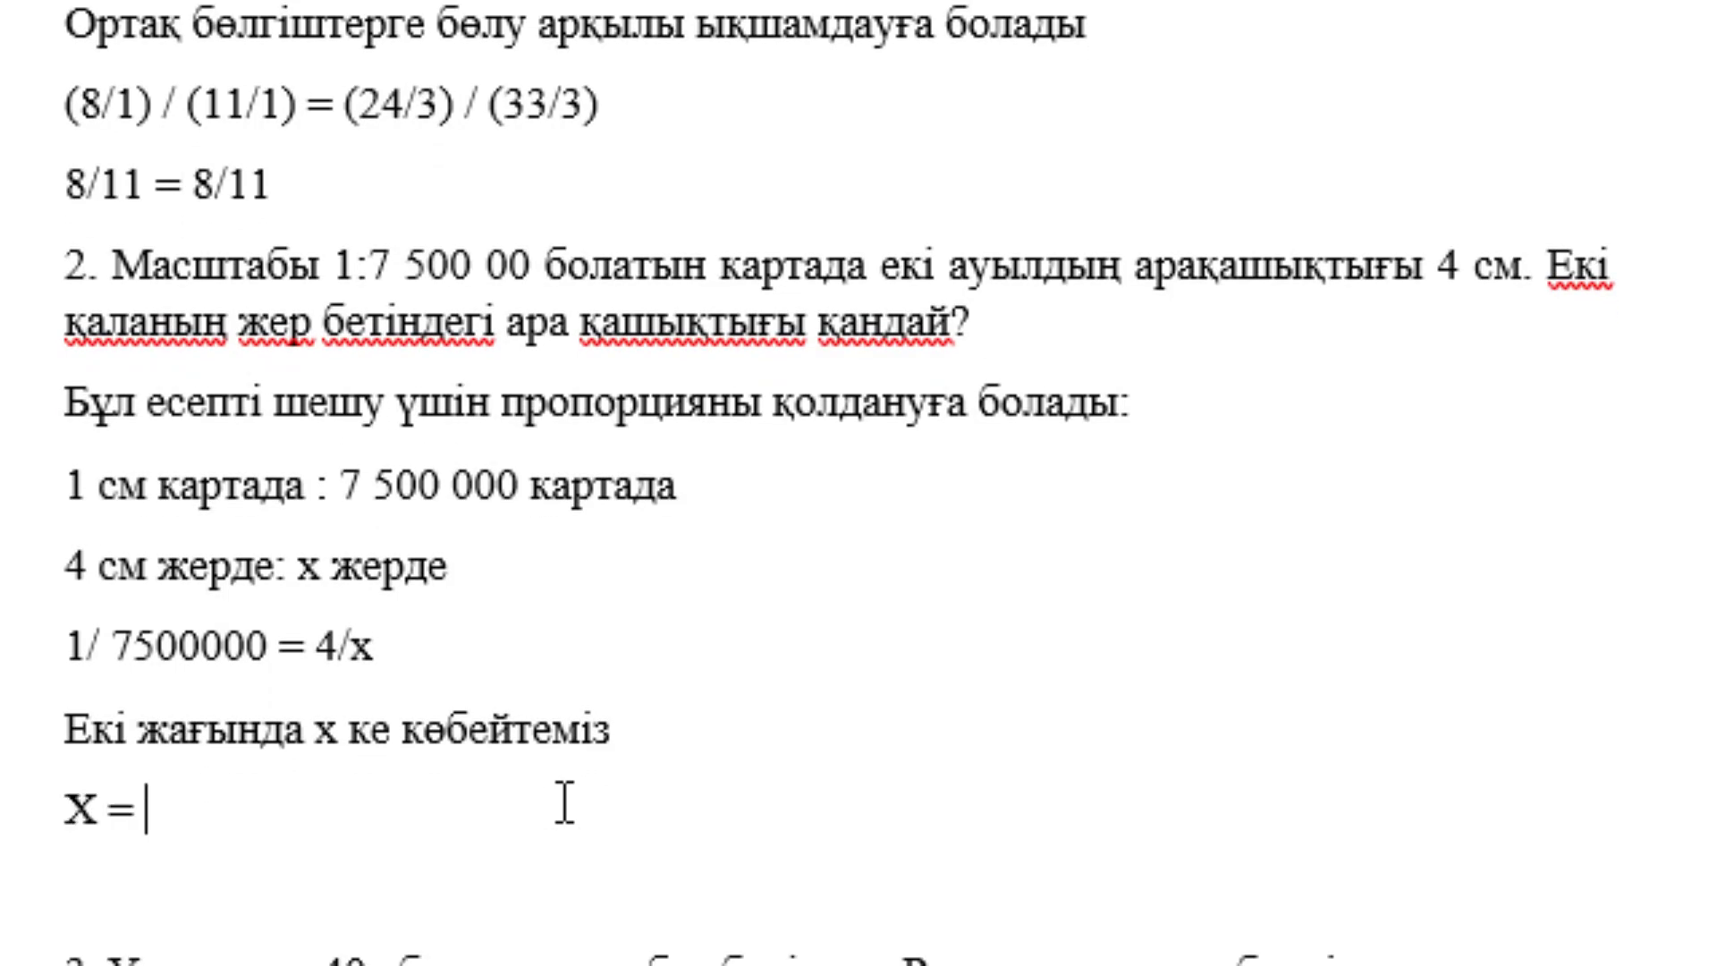
pyautogui.write('3')
pyautogui.press('BackSpace')
pyautogui.write('4 * ')
pyautogui.write('7')
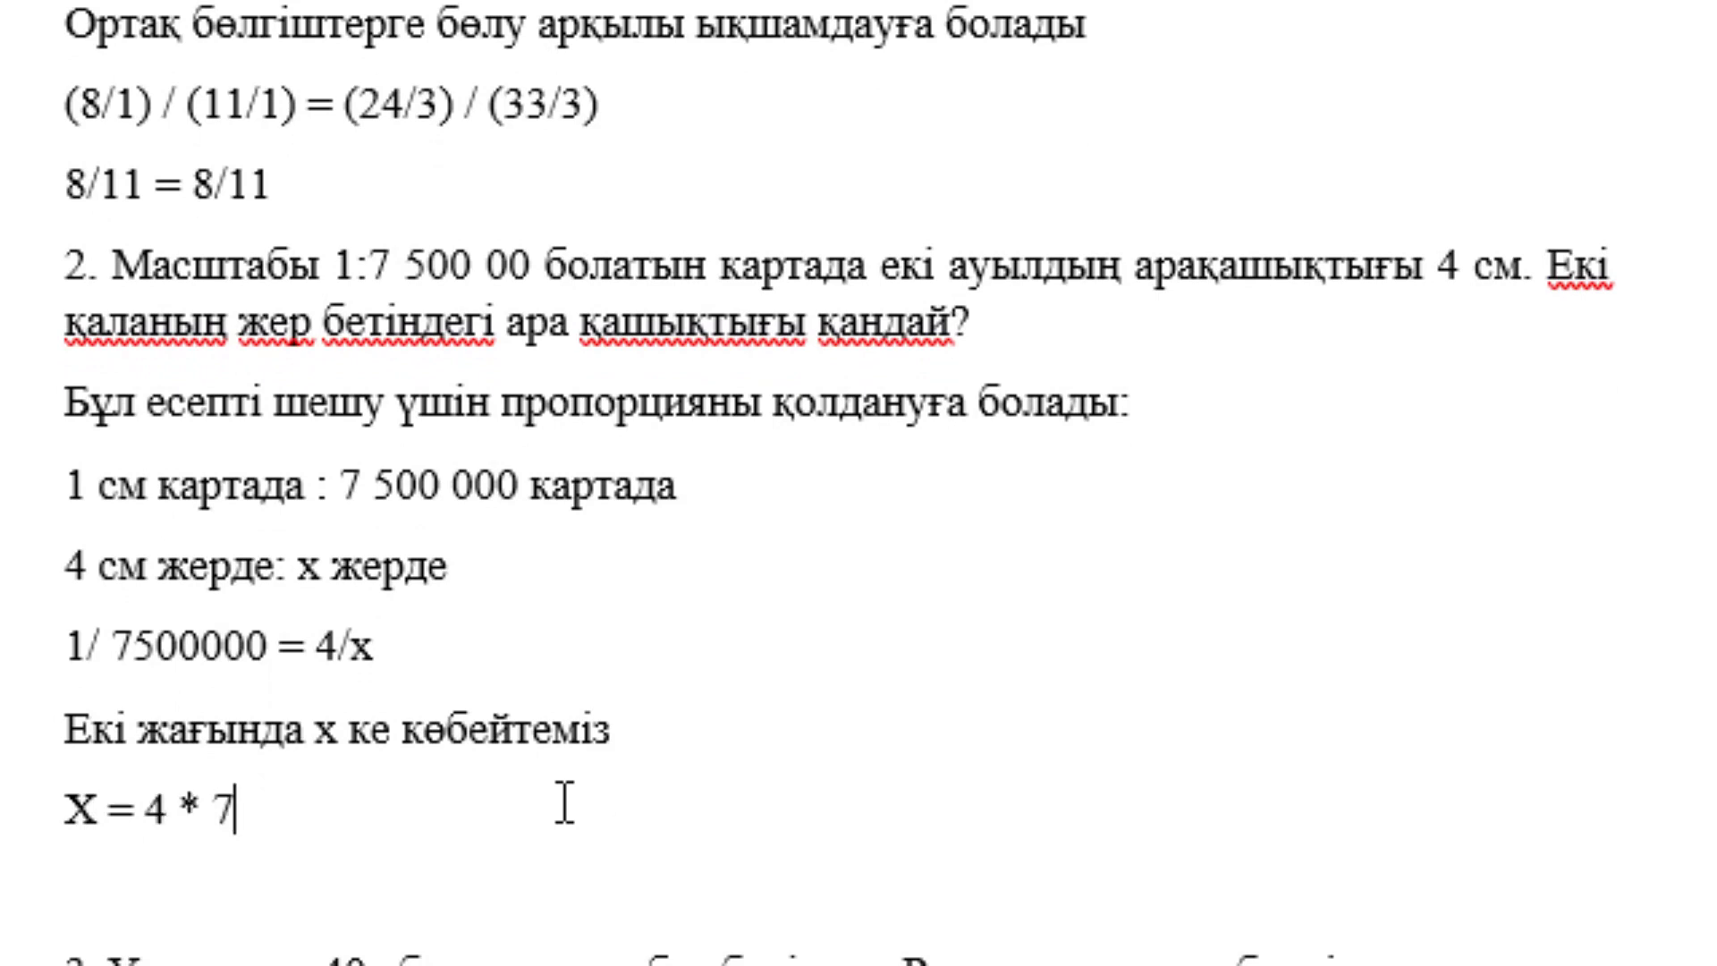
pyautogui.write('50000')
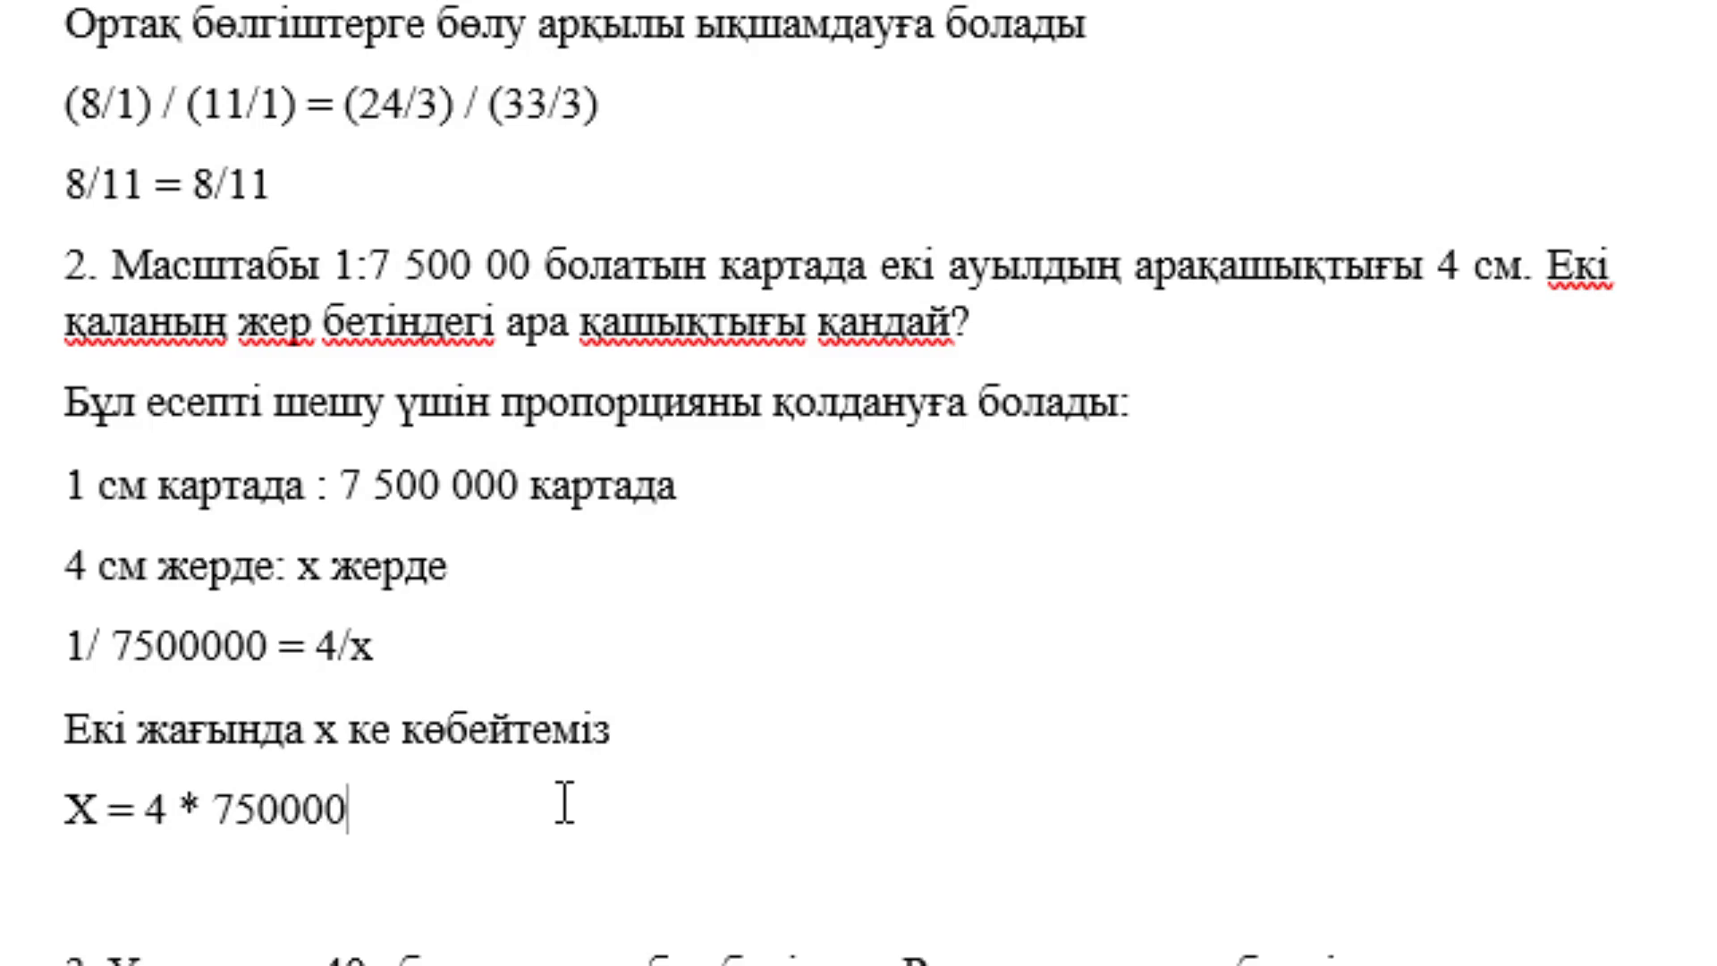
pyautogui.write('0')
pyautogui.press('Return')
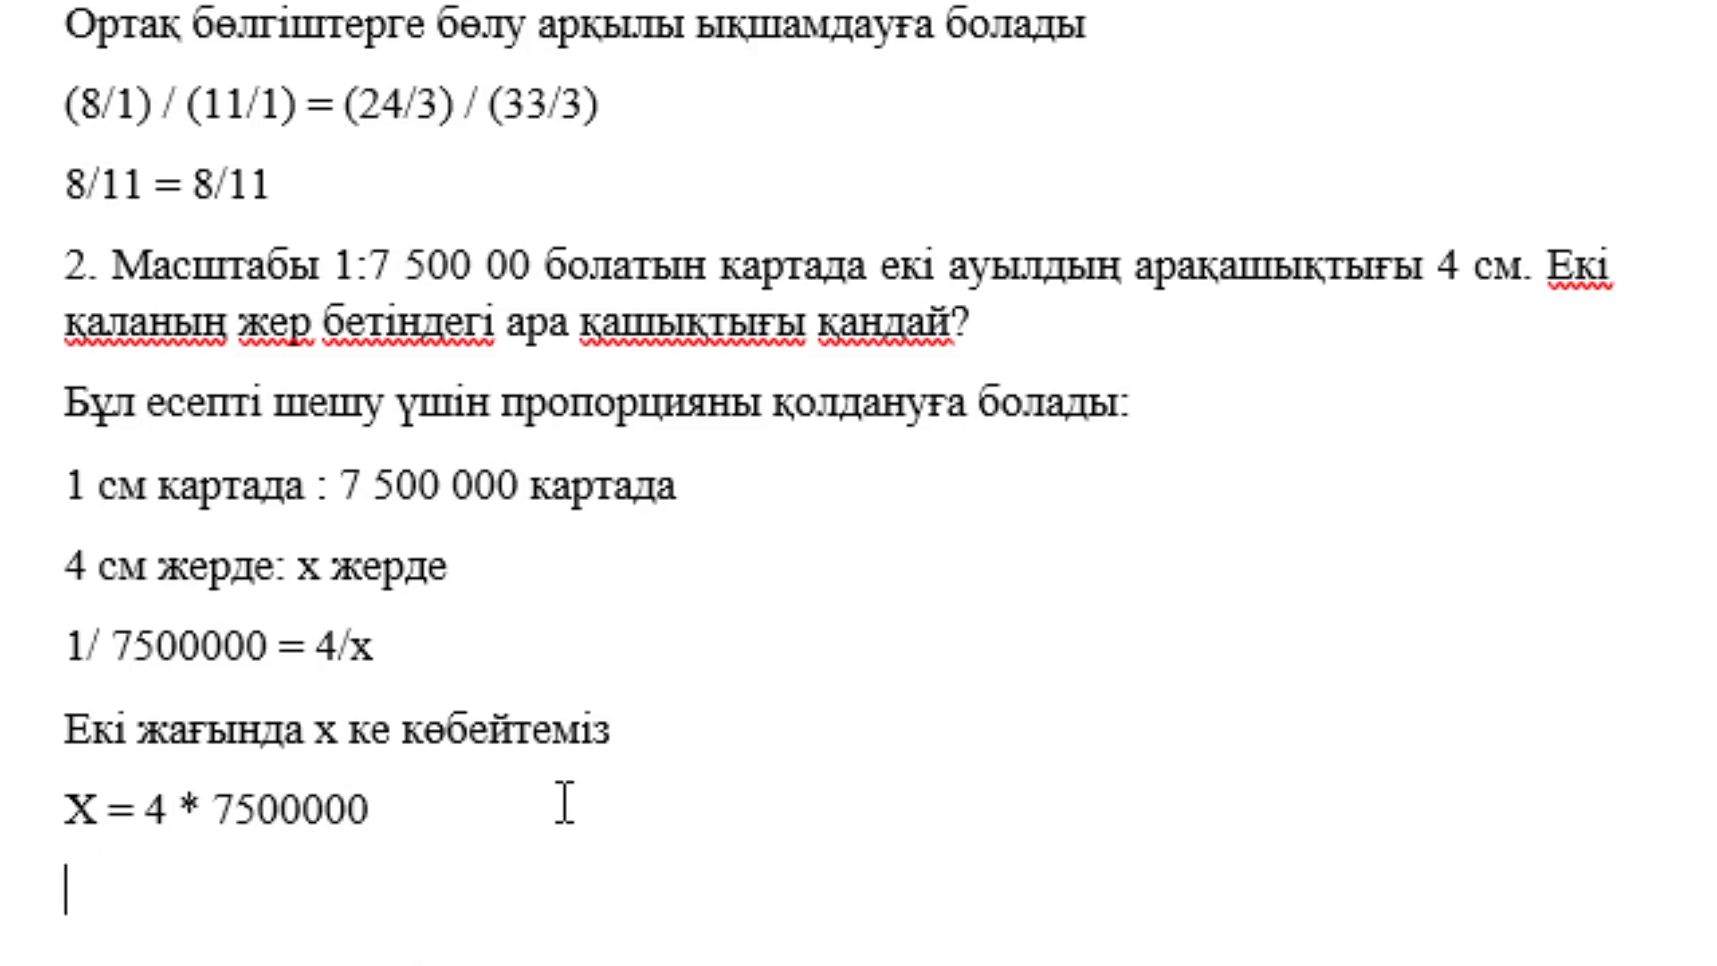
pyautogui.write('X = ')
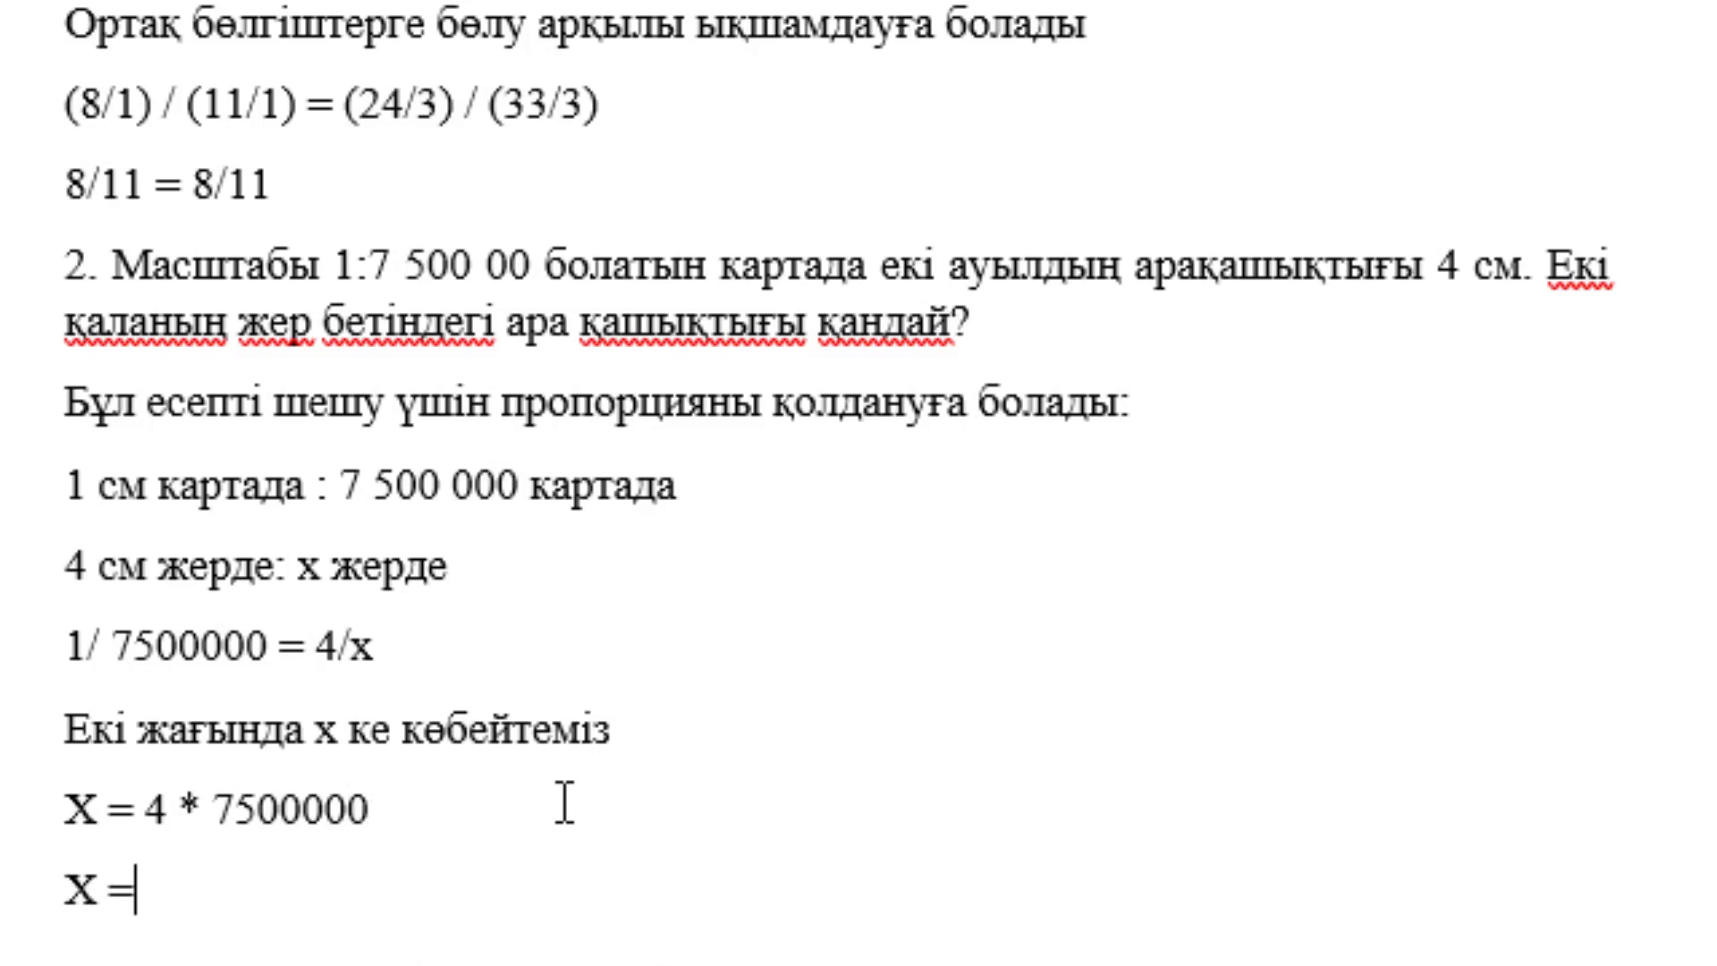
pyautogui.write('30')
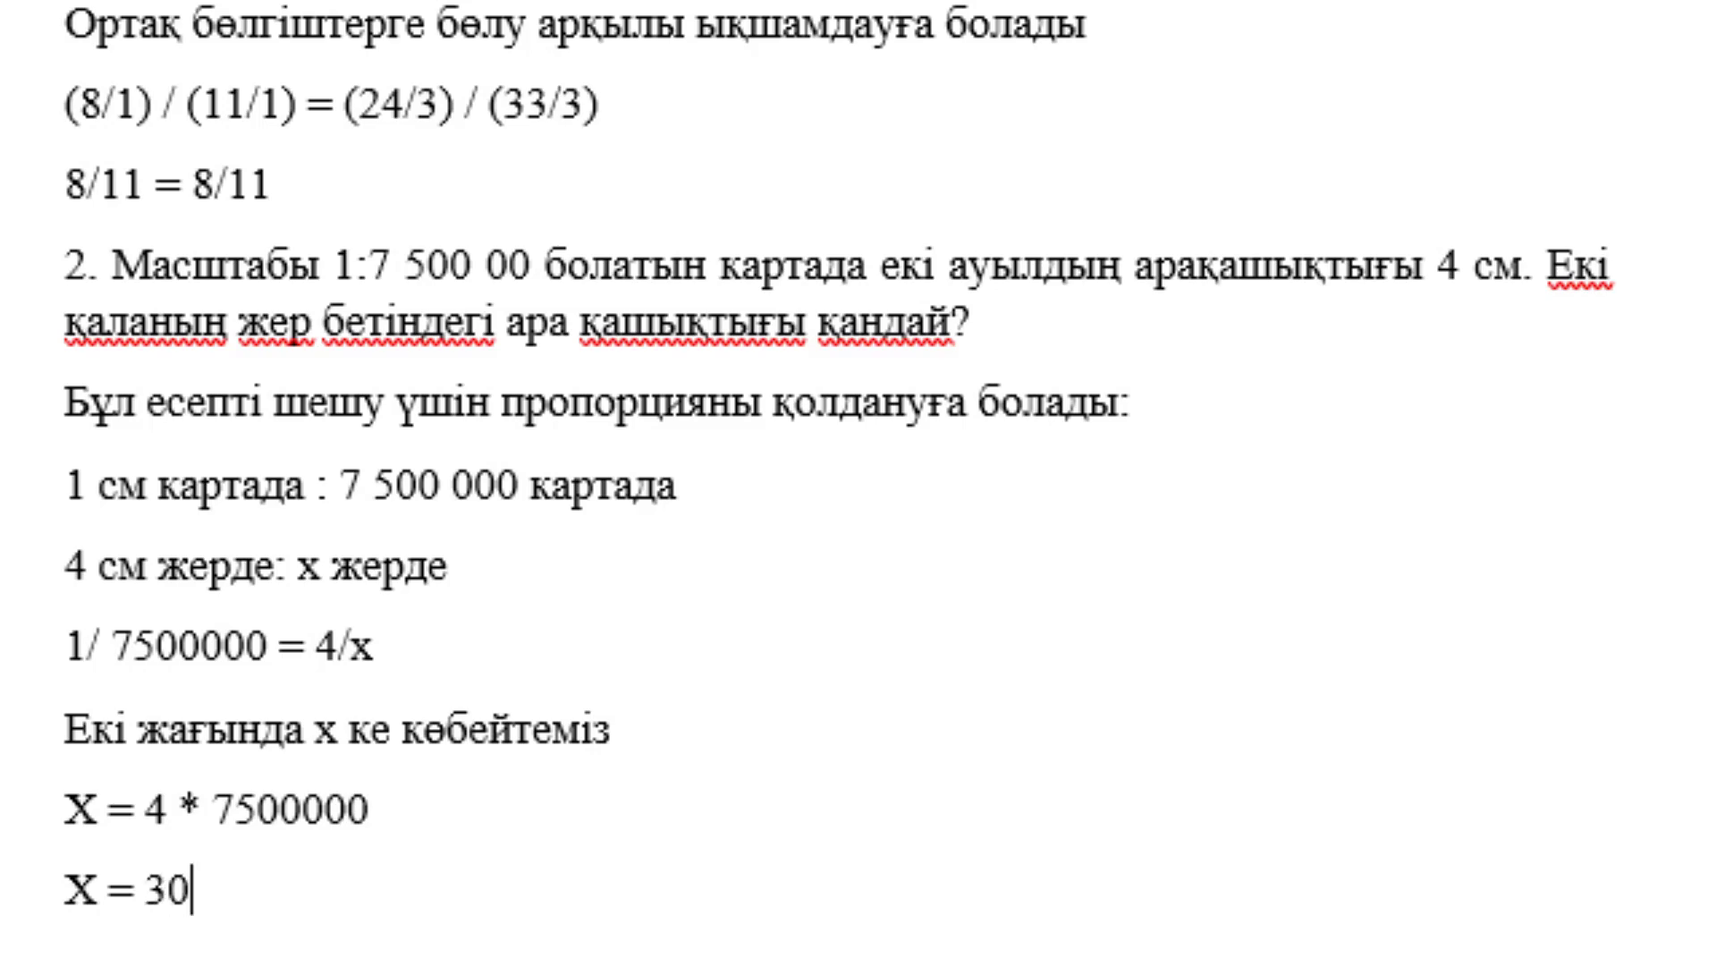
pyautogui.write(' 000 00')
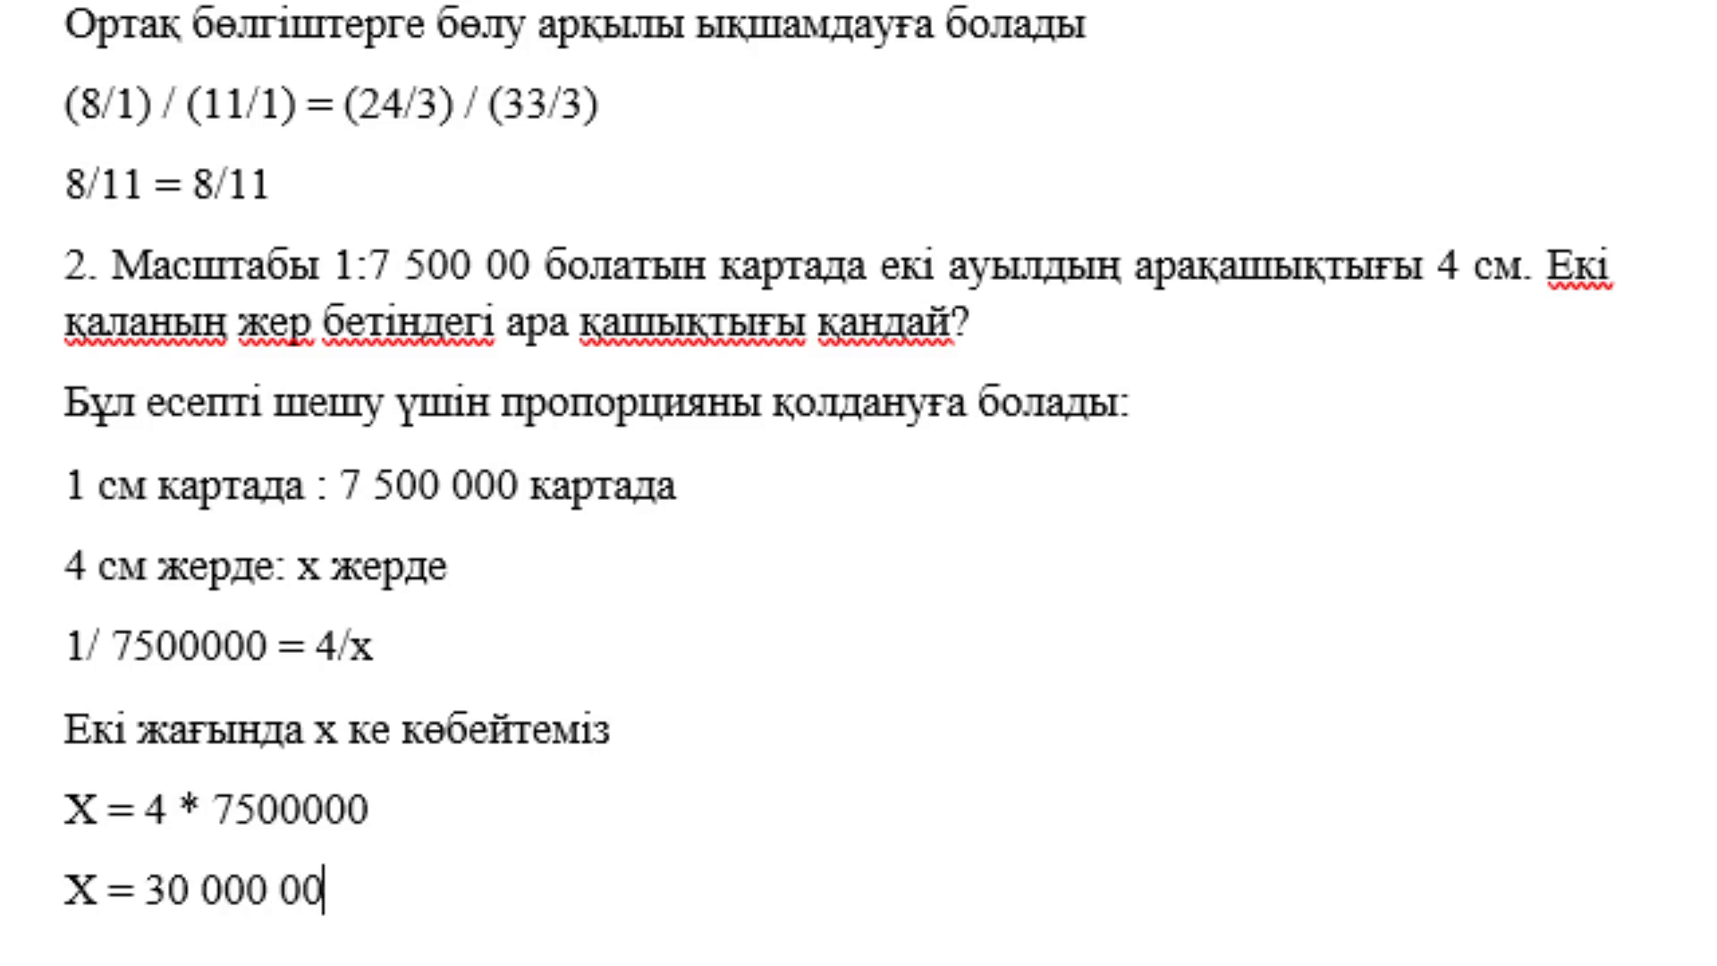
pyautogui.write('0')
# Change the capital X to lowercase x on both lines and add an empty line after them.
pyautogui.click(95, 813)
pyautogui.press('BackSpace')
pyautogui.write('x')
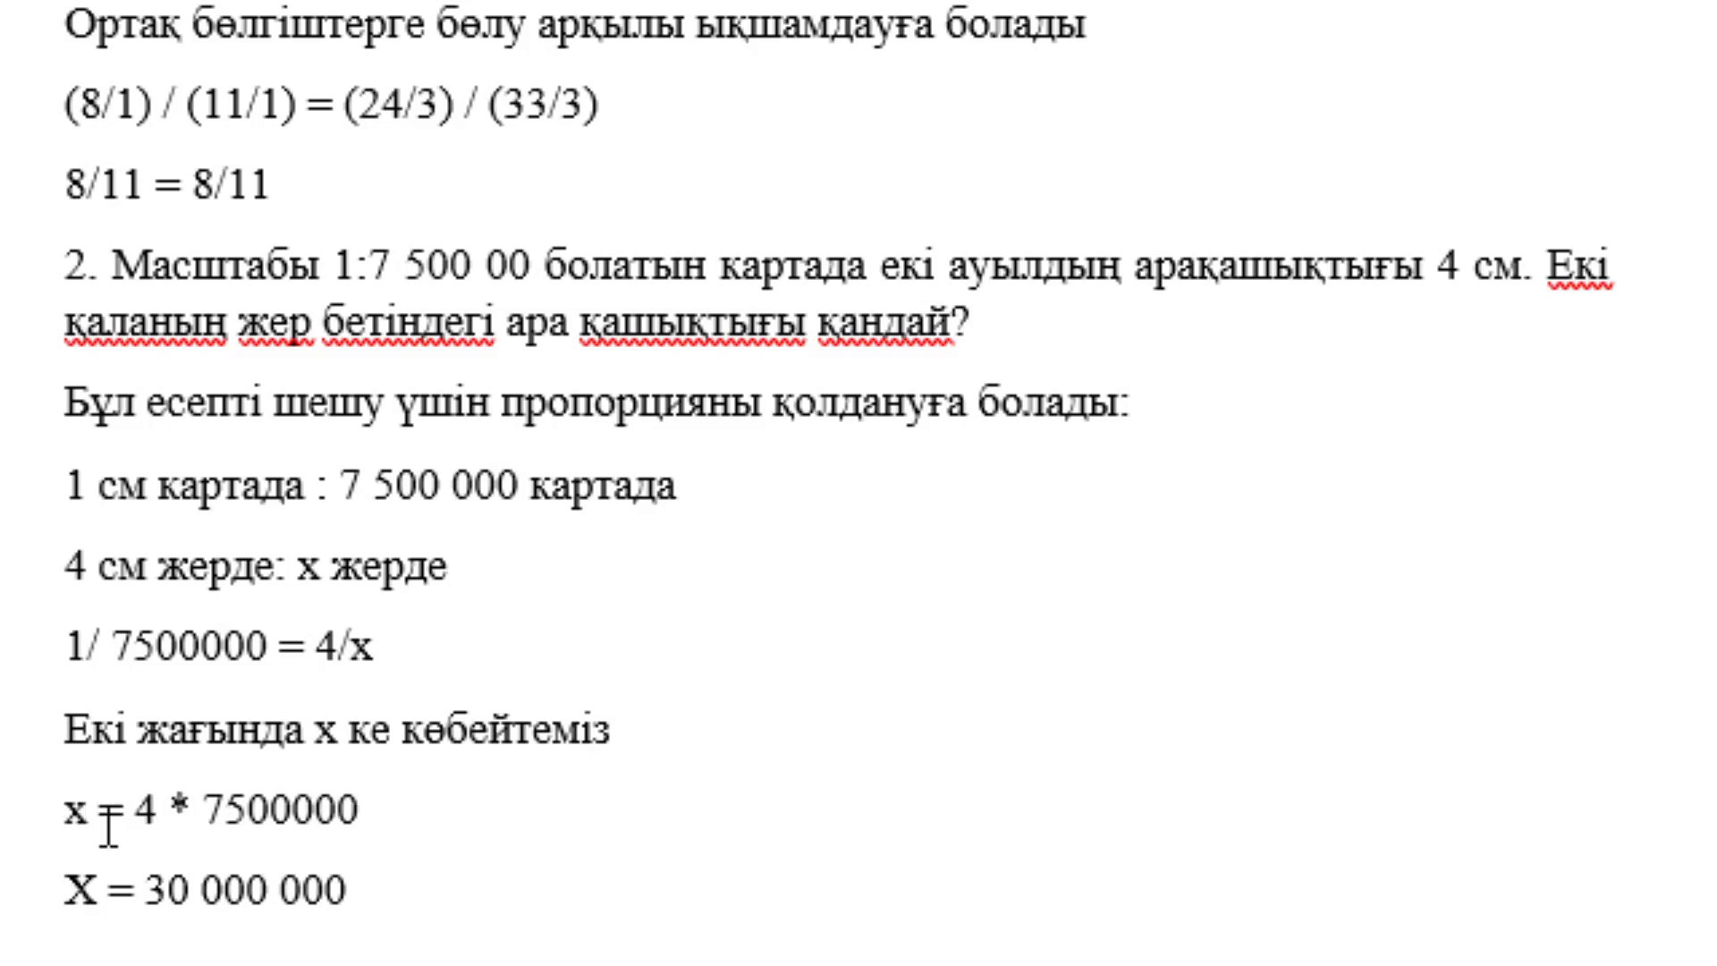
pyautogui.click(95, 905)
pyautogui.press('BackSpace')
pyautogui.write('x')
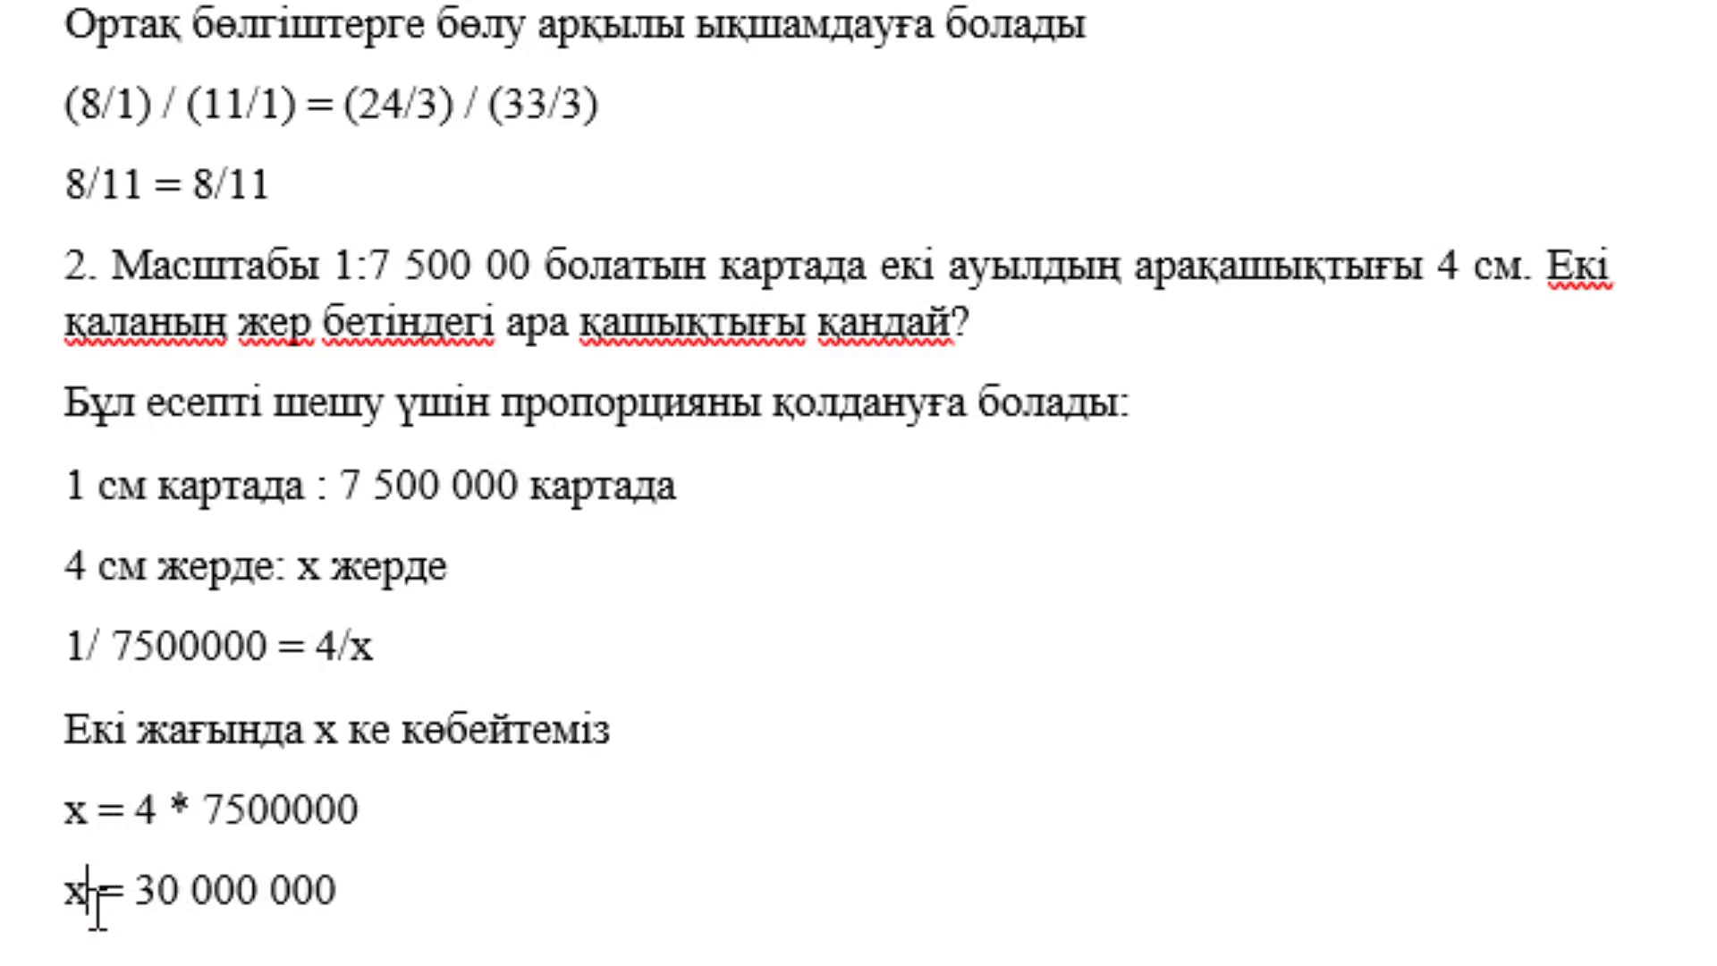
pyautogui.scroll(-3, 585, 902)
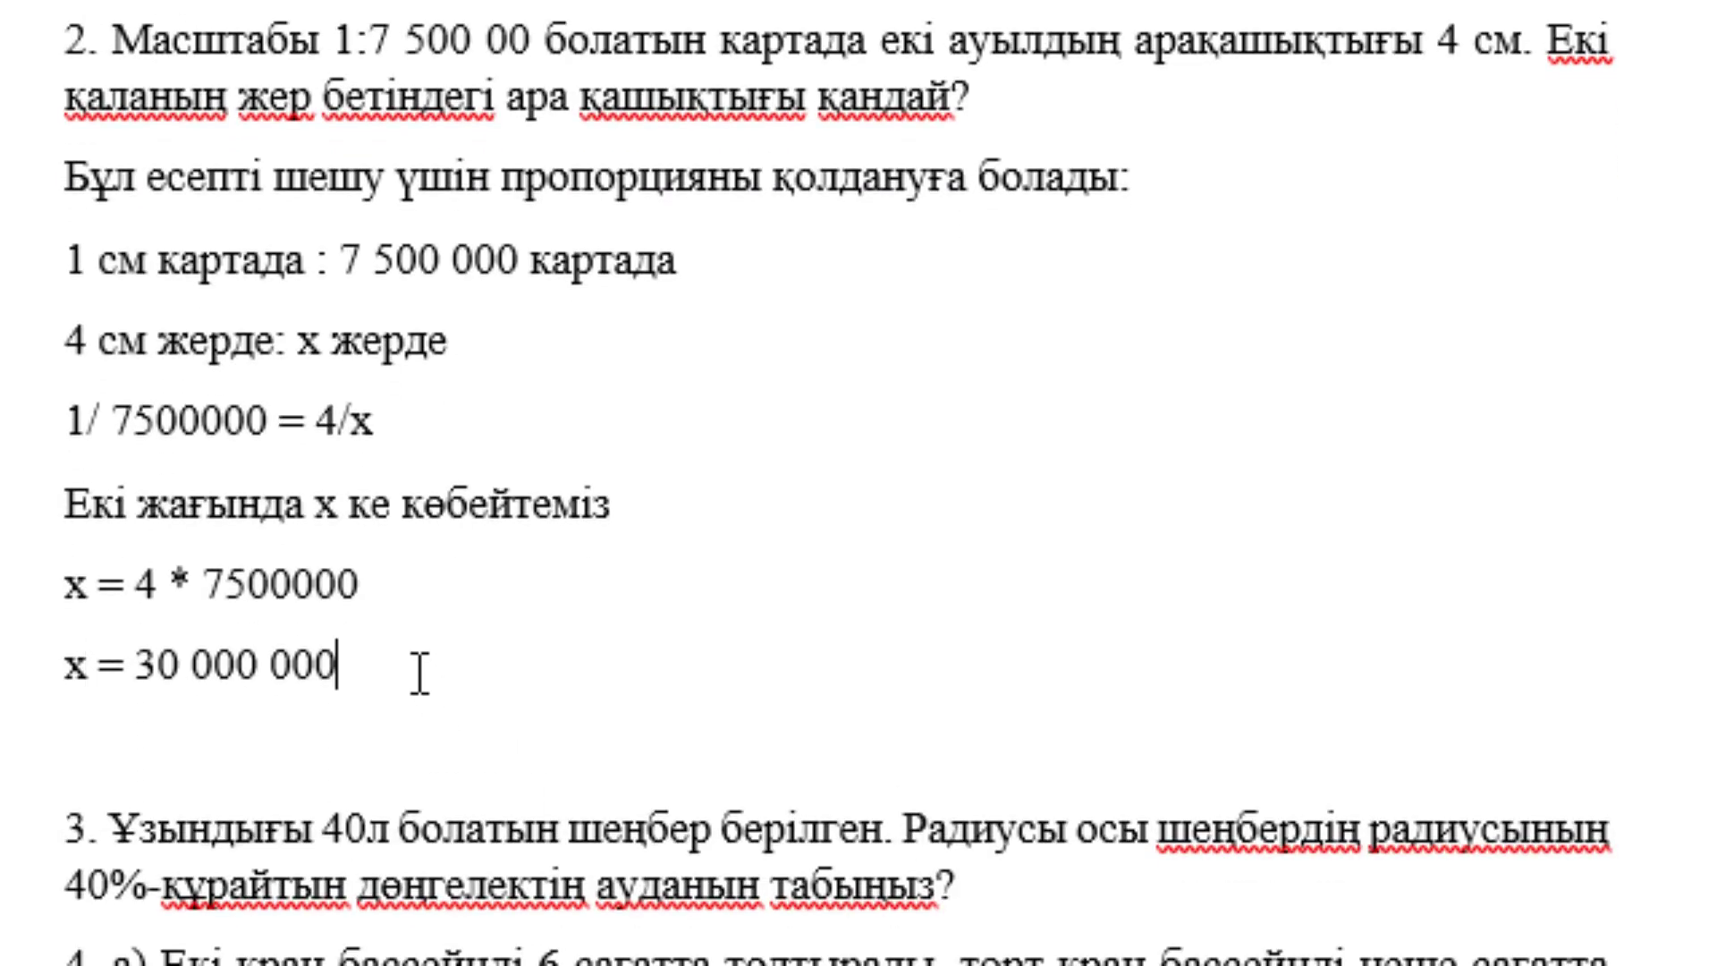
pyautogui.press('Return')
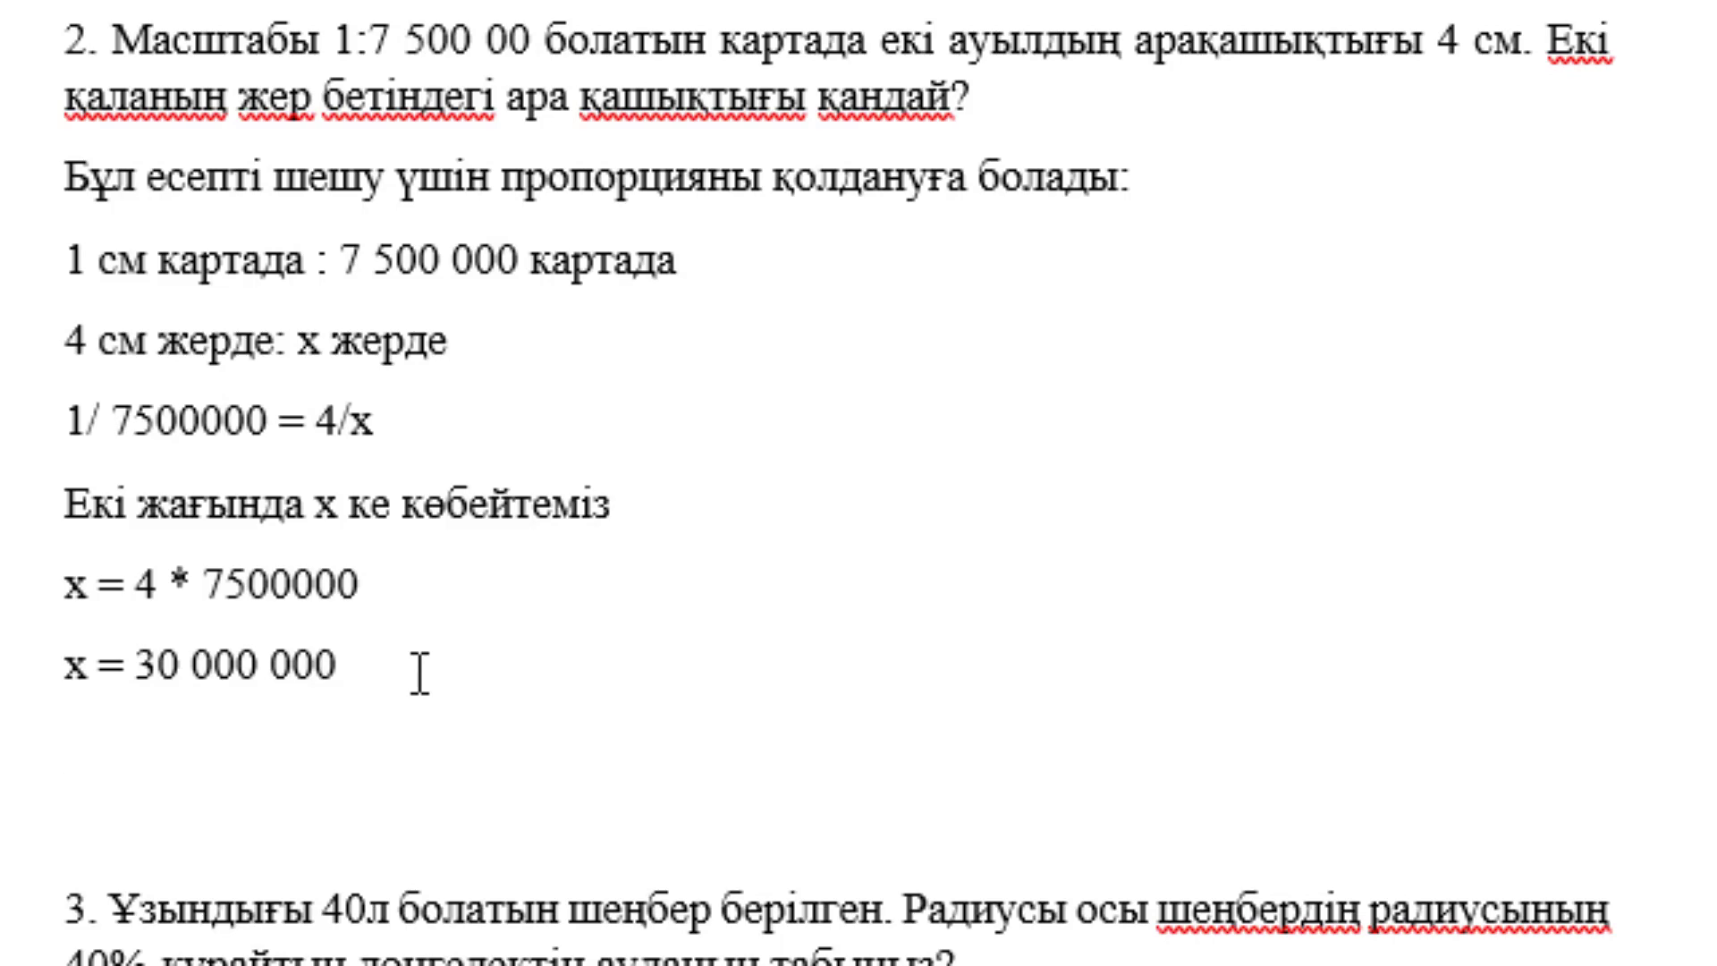
# Type the conversion line '100 000 = 100 см'.
pyautogui.write('1 ')
pyautogui.write('00')
pyautogui.press('BackSpace')
pyautogui.press('BackSpace')
pyautogui.press('BackSpace')
pyautogui.write('00 ')
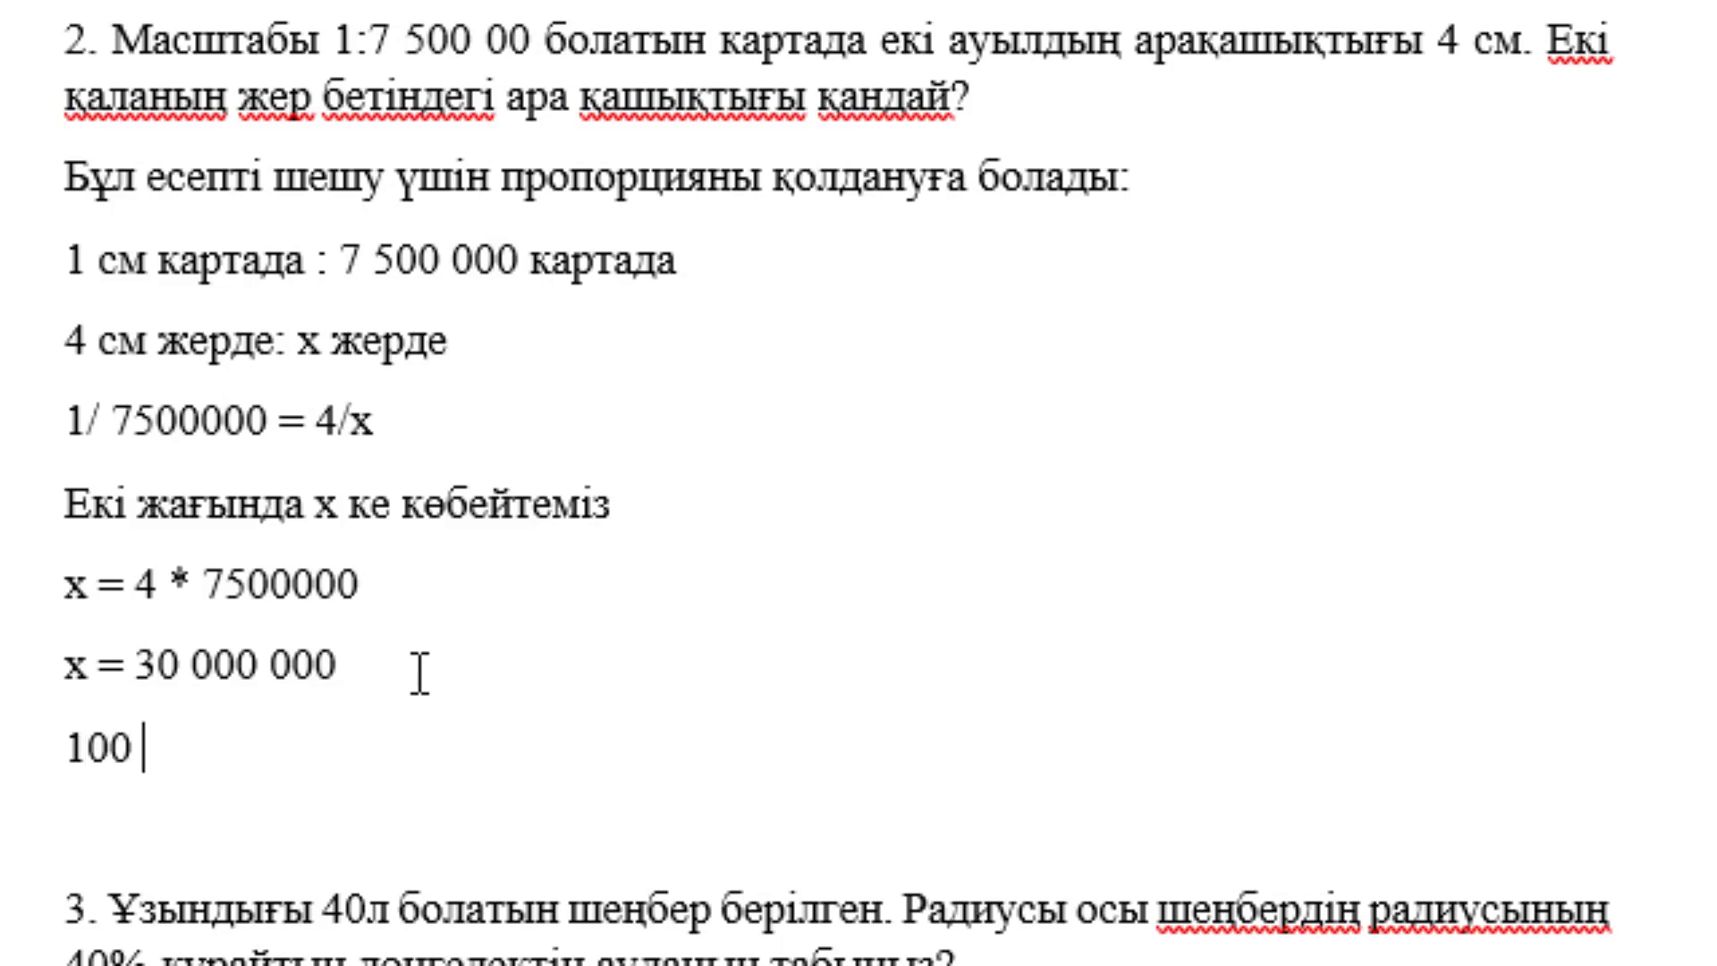
pyautogui.write('000 ')
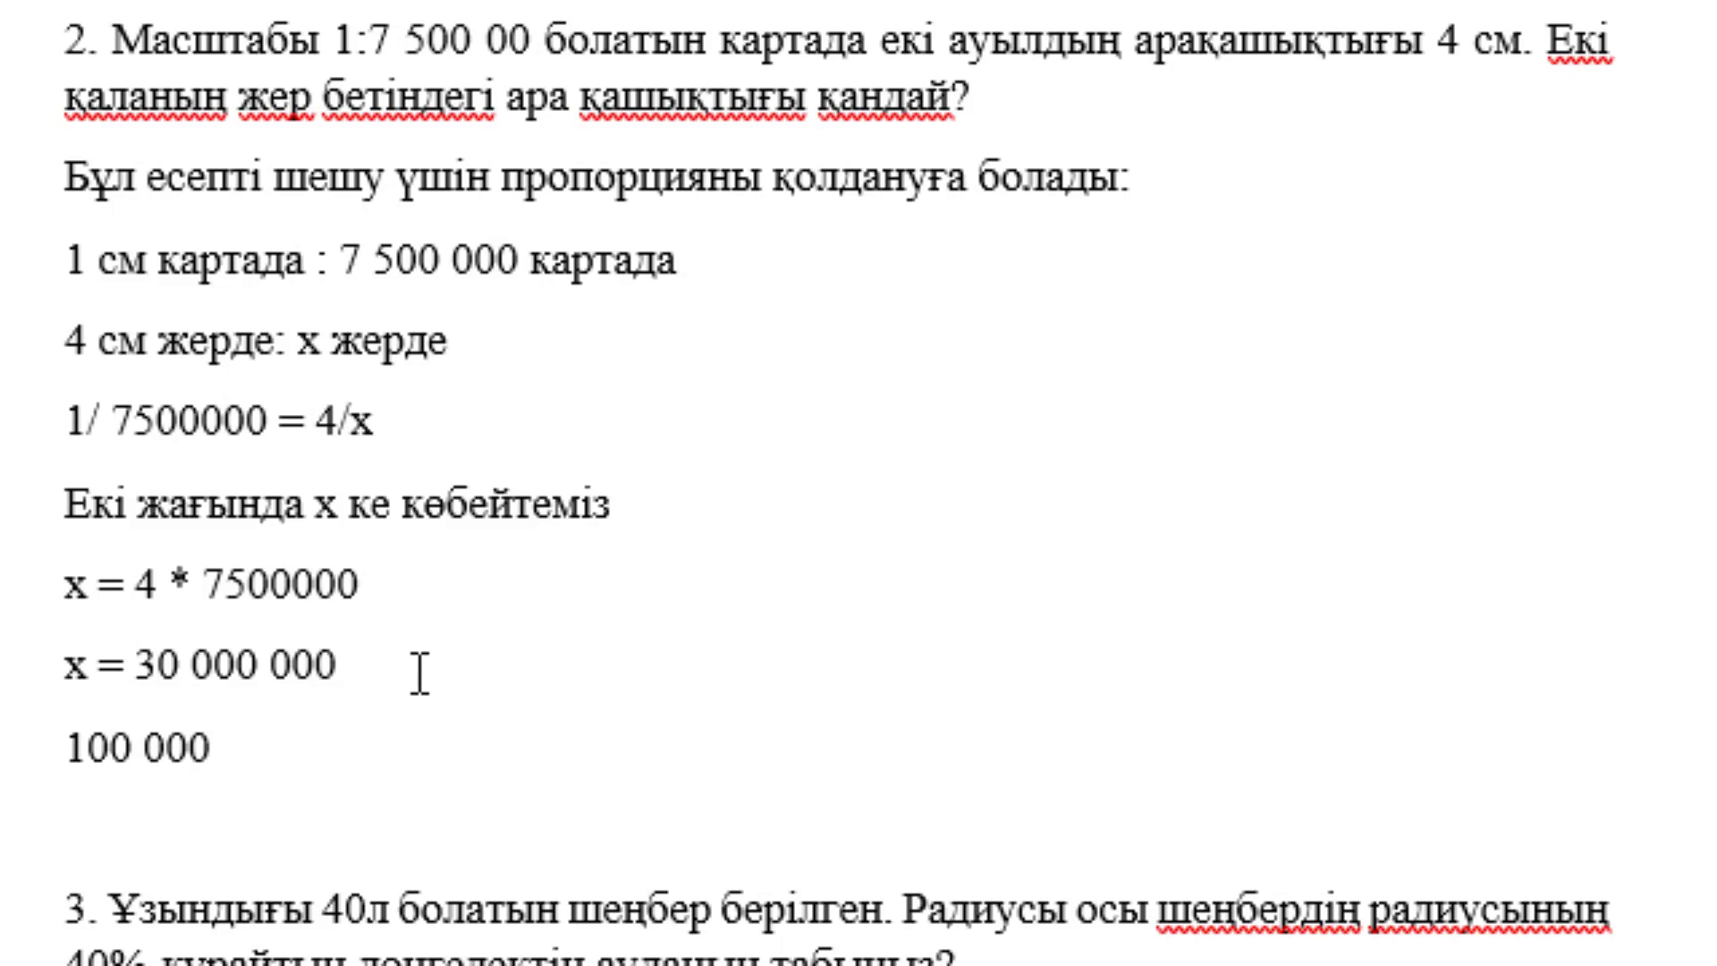
pyautogui.write('= ')
pyautogui.write('1000')
pyautogui.press('BackSpace')
pyautogui.write('с')
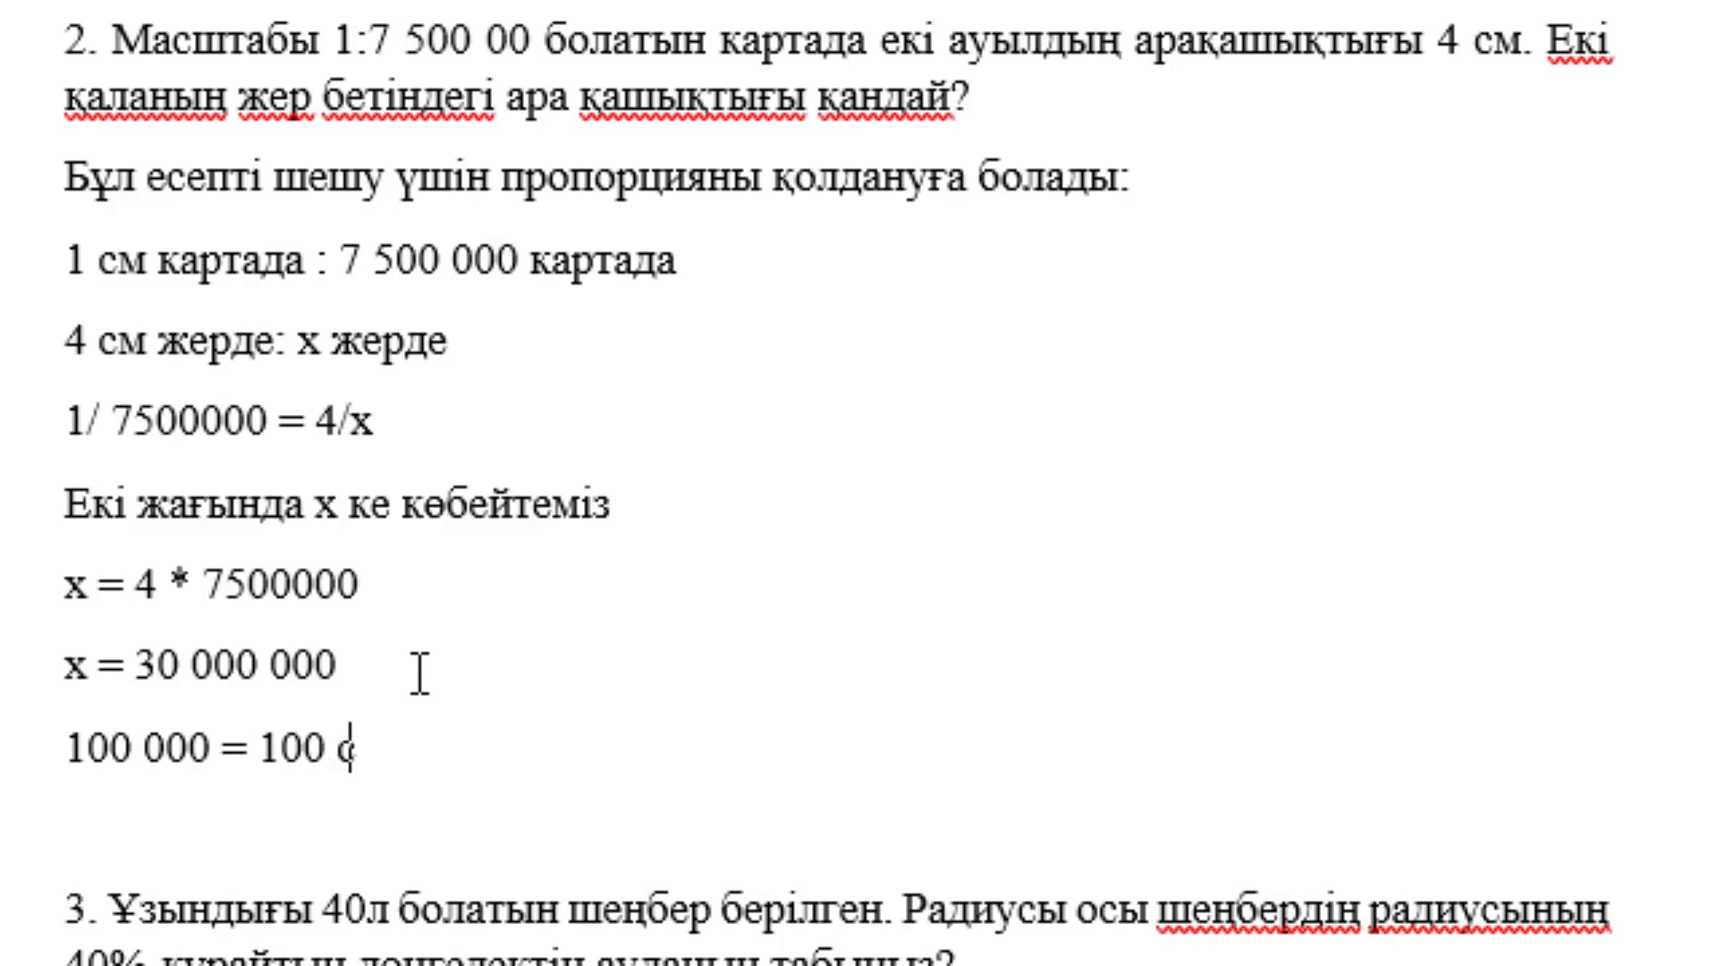
pyautogui.write('v')
pyautogui.press('BackSpace')
pyautogui.write('м')
pyautogui.press('Return')
# Add '30 000 000 / 100 000 = 300 км', replacing the dot with a slash, and select 300 км.
pyautogui.write('30')
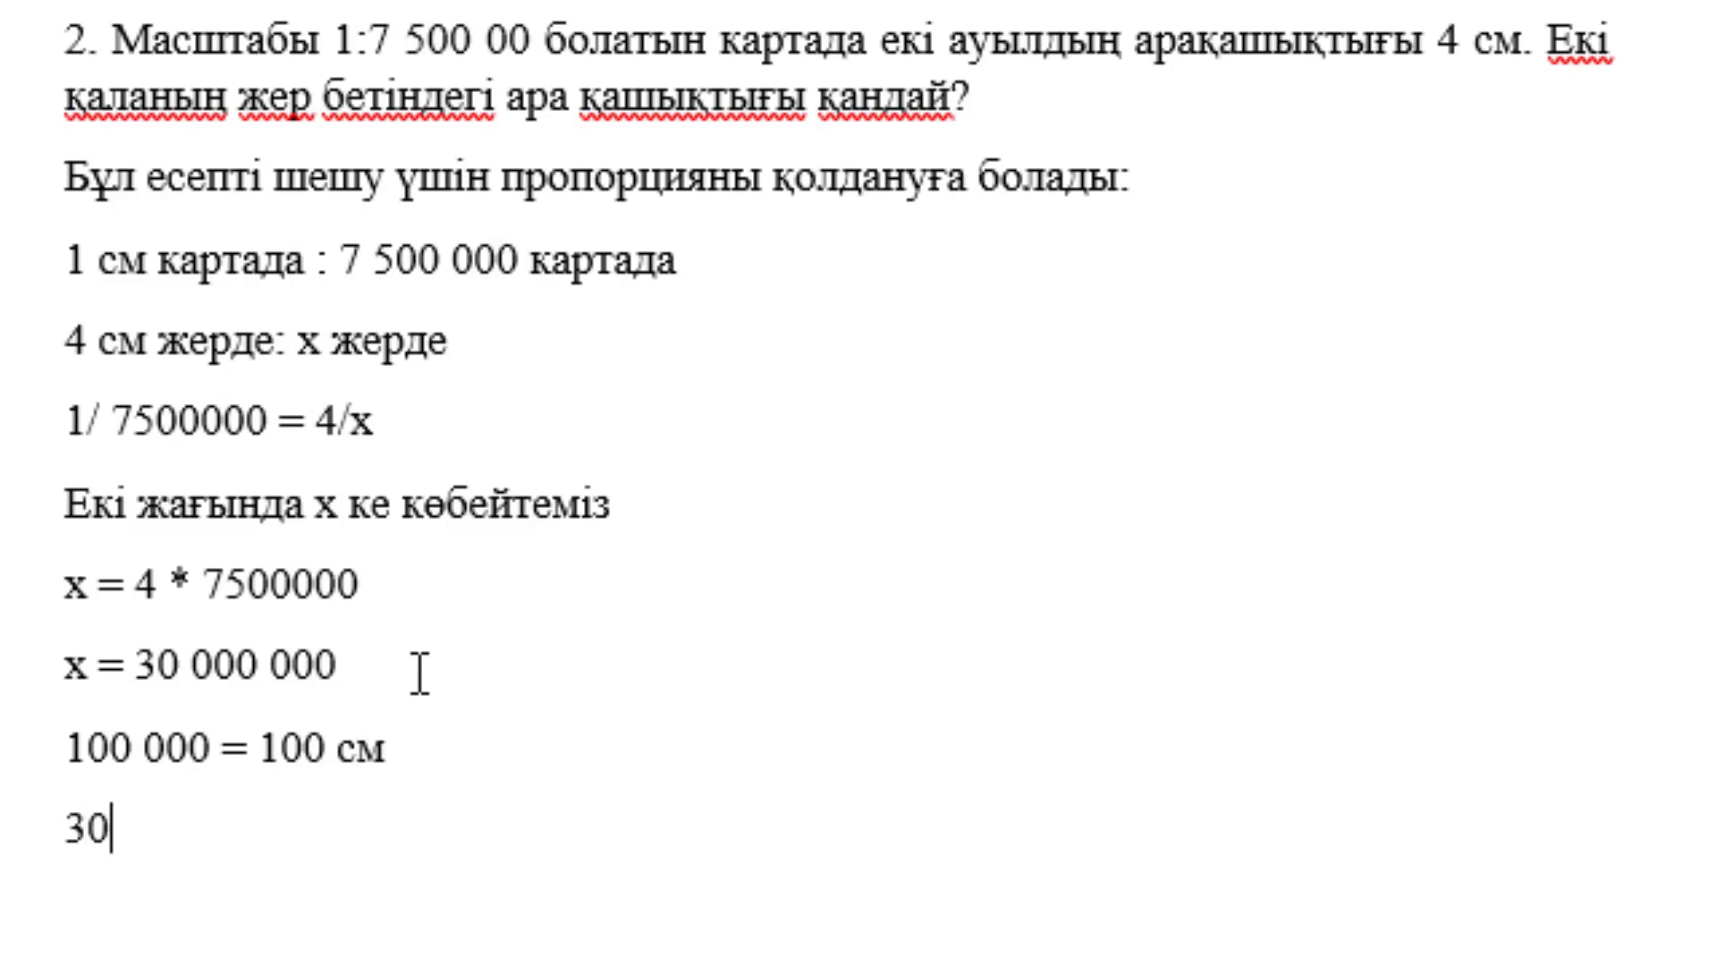
pyautogui.write(' 000 00')
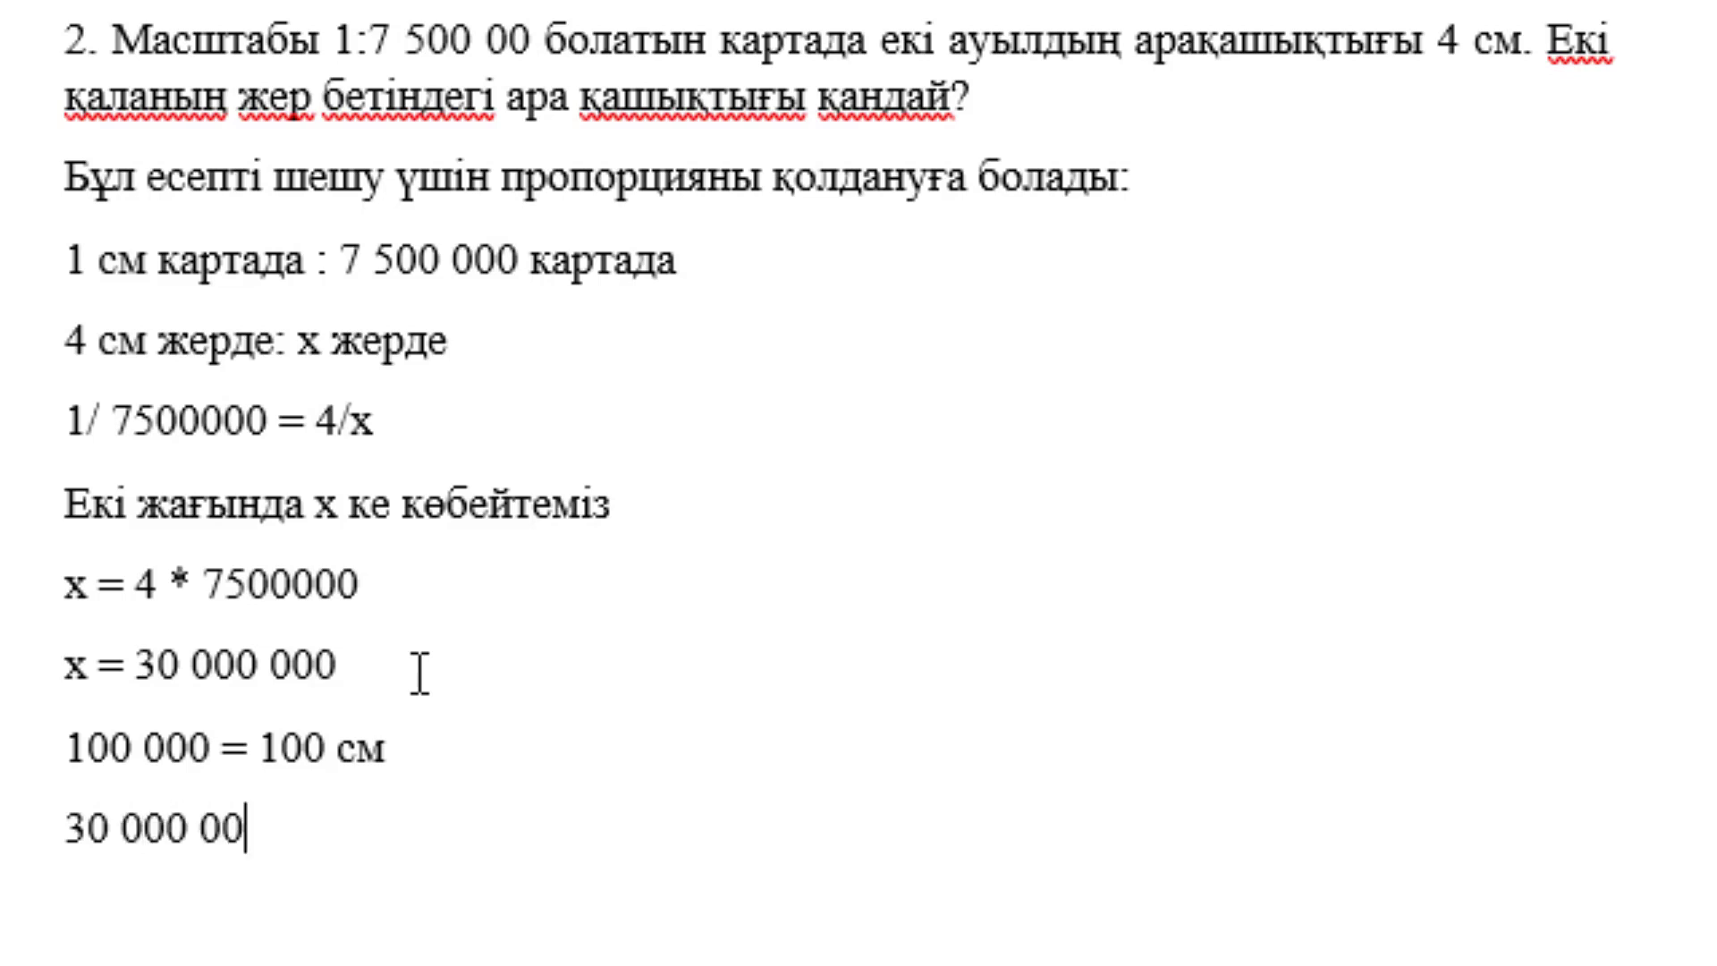
pyautogui.write('0')
pyautogui.write(' . 100')
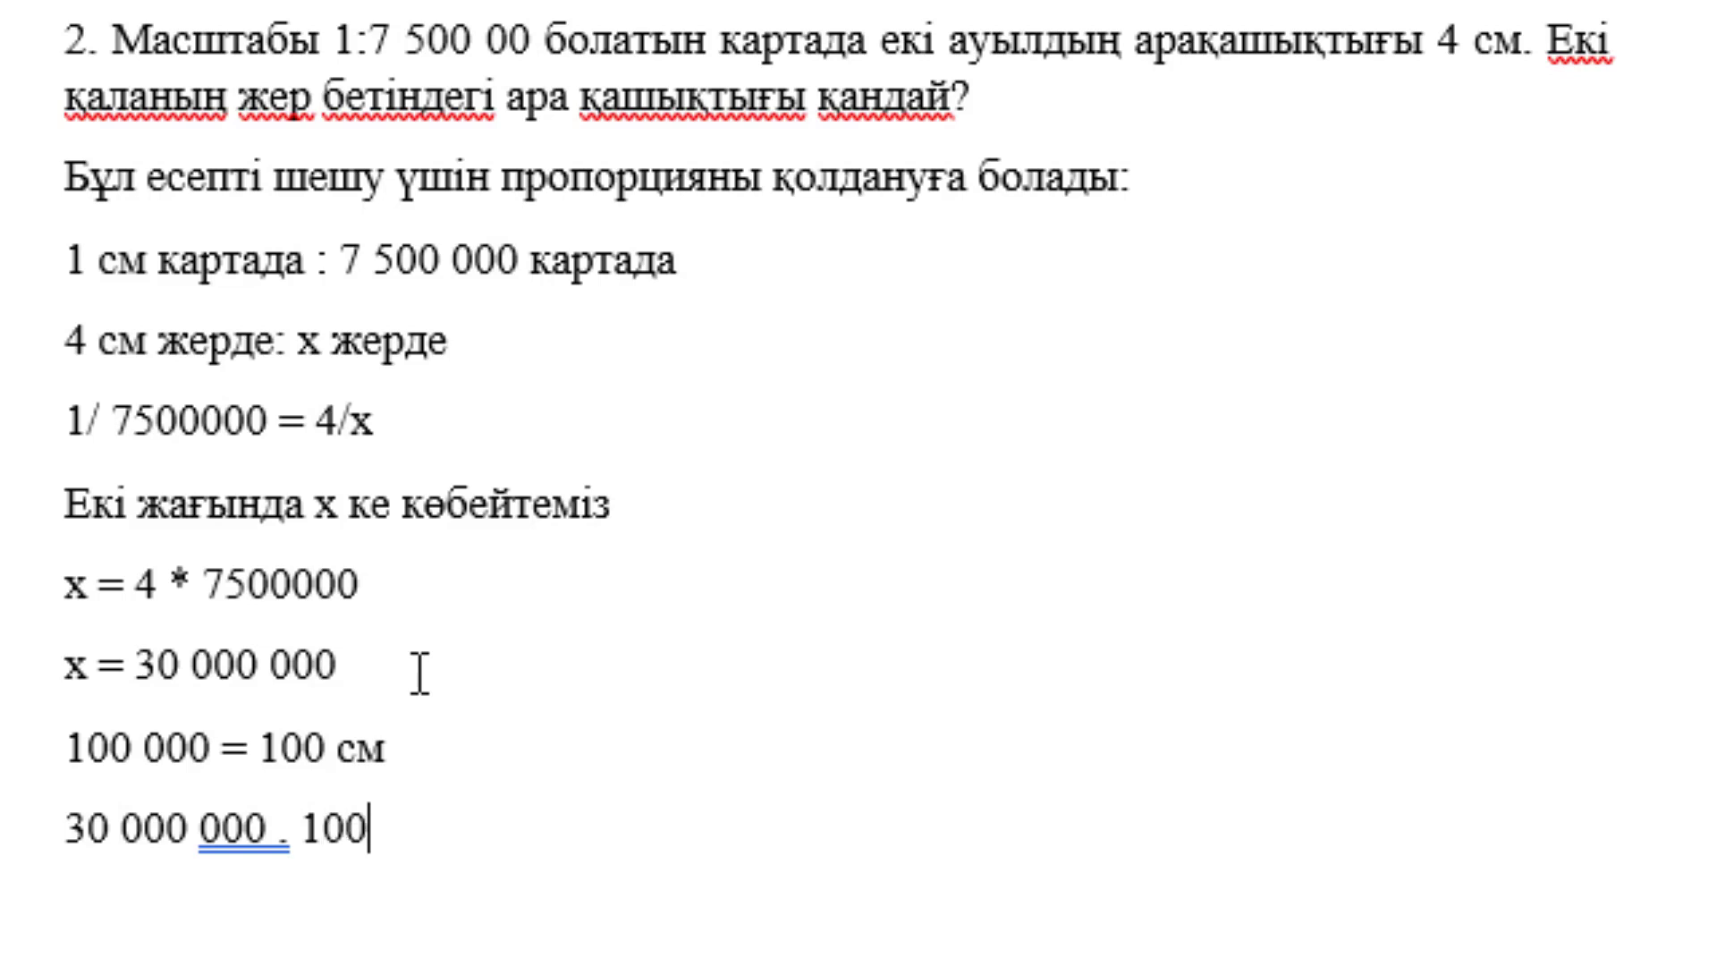
pyautogui.write(' 000 = ')
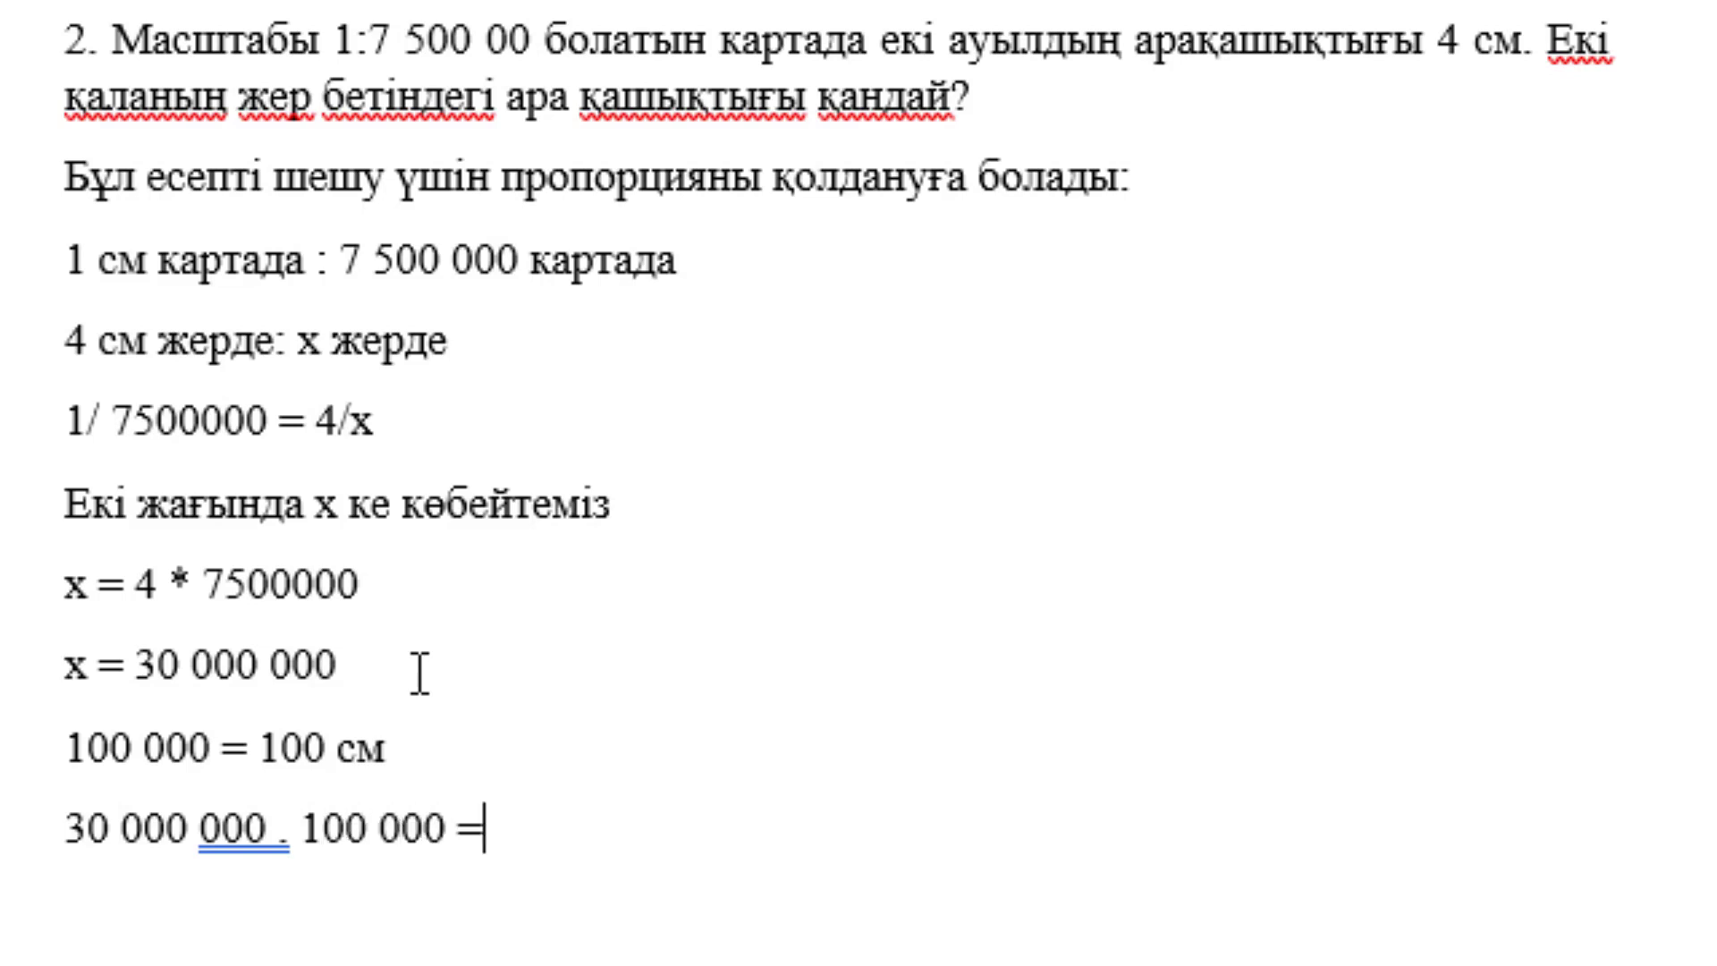
pyautogui.write('30')
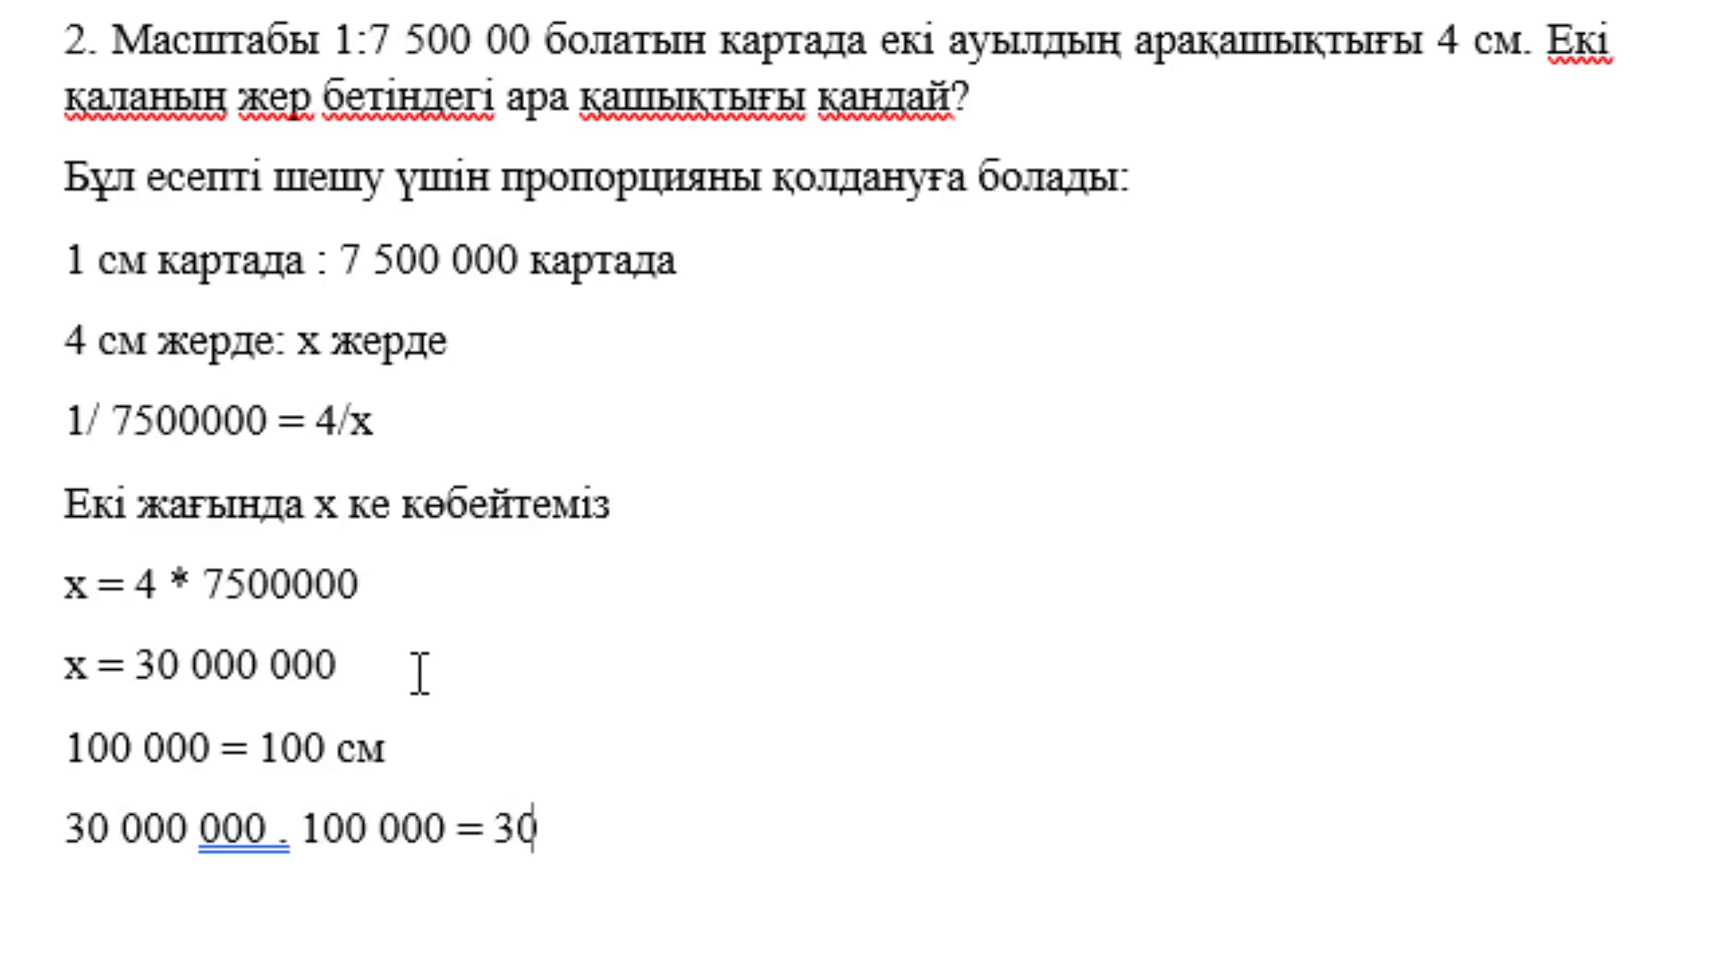
pyautogui.write('0 км')
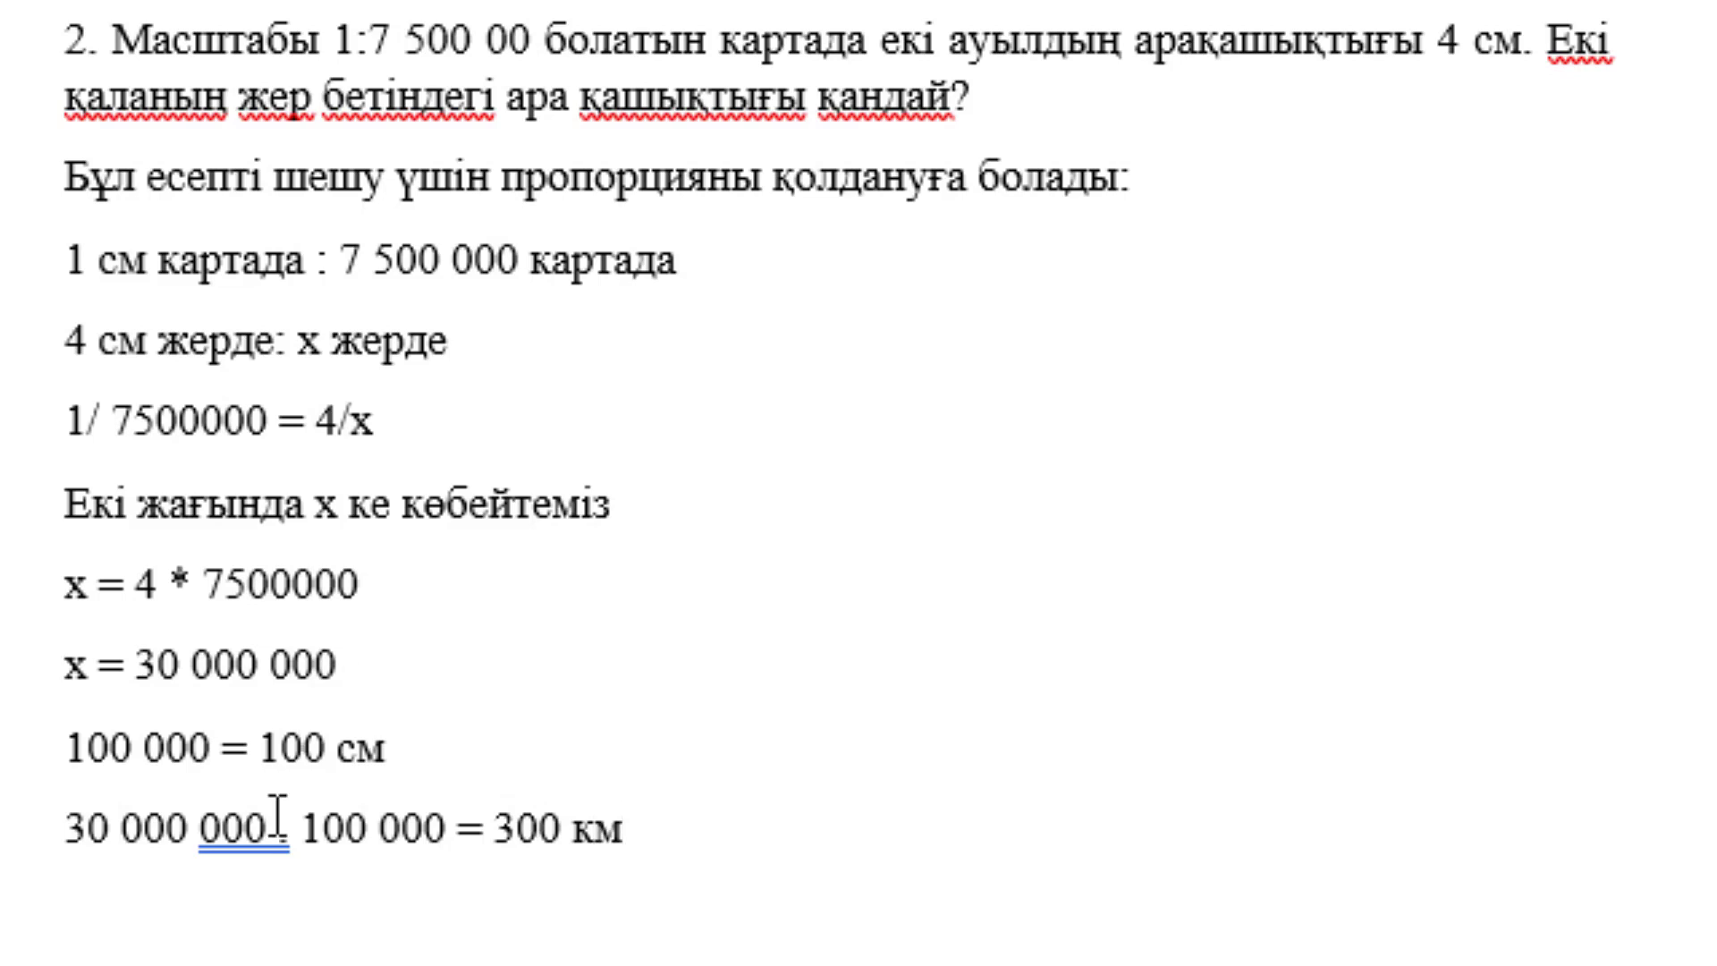
pyautogui.click(278, 824)
pyautogui.press('Delete')
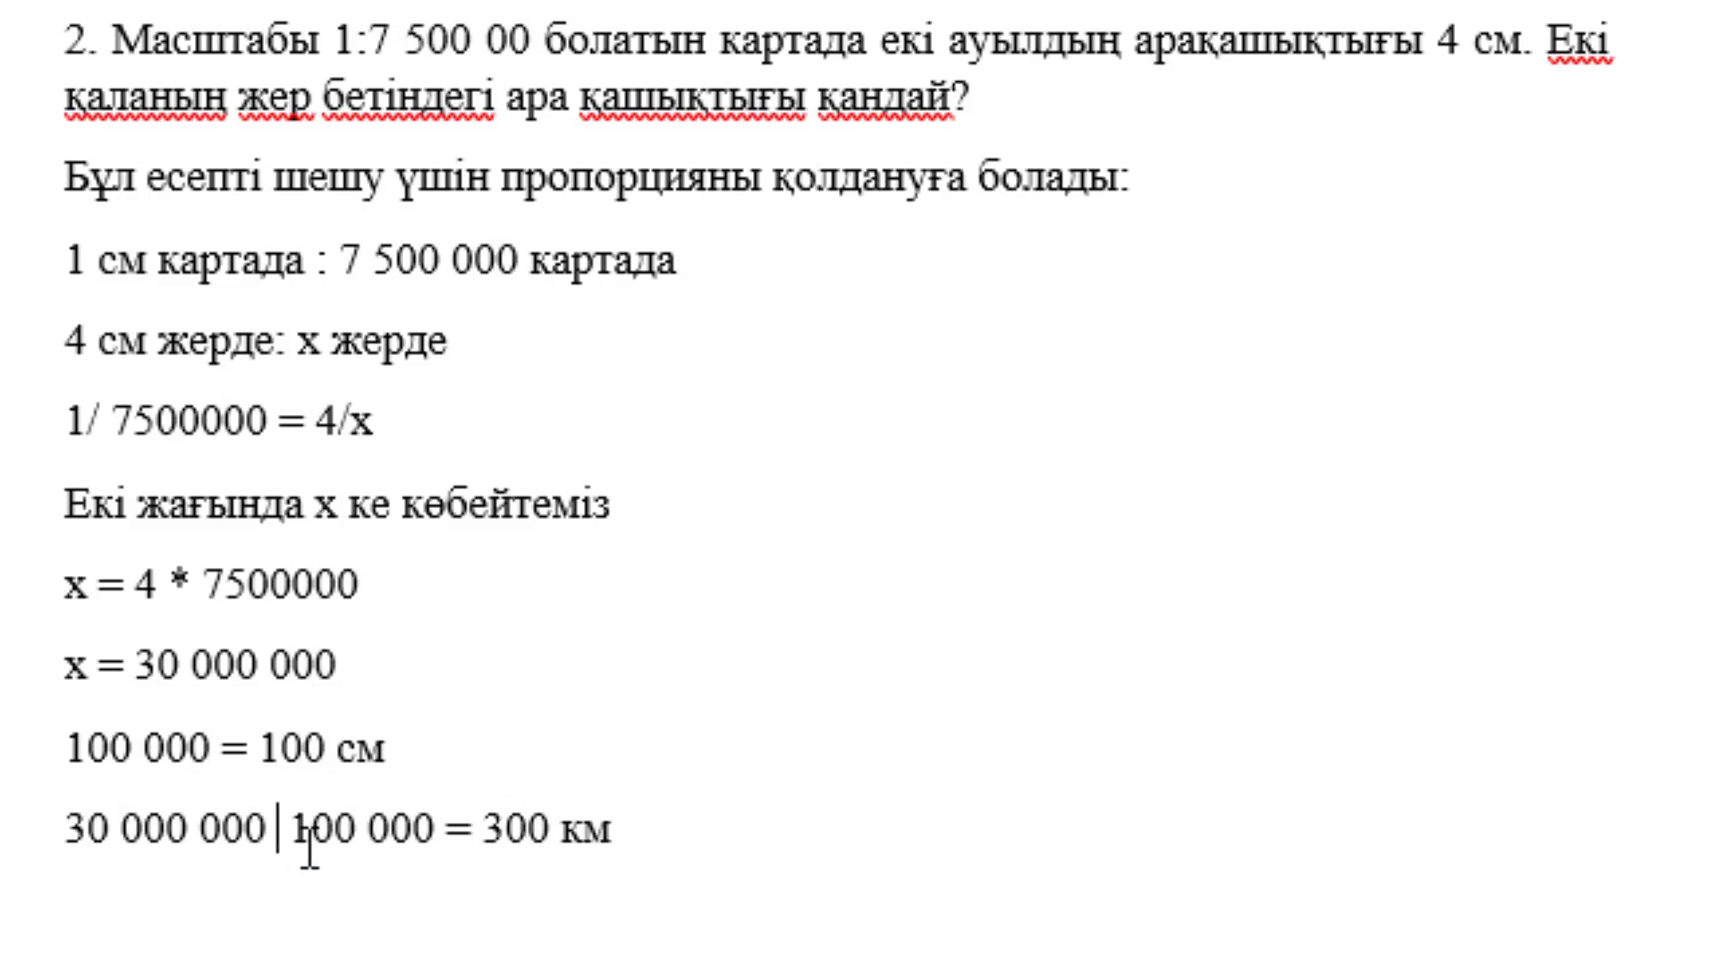
pyautogui.write('/')
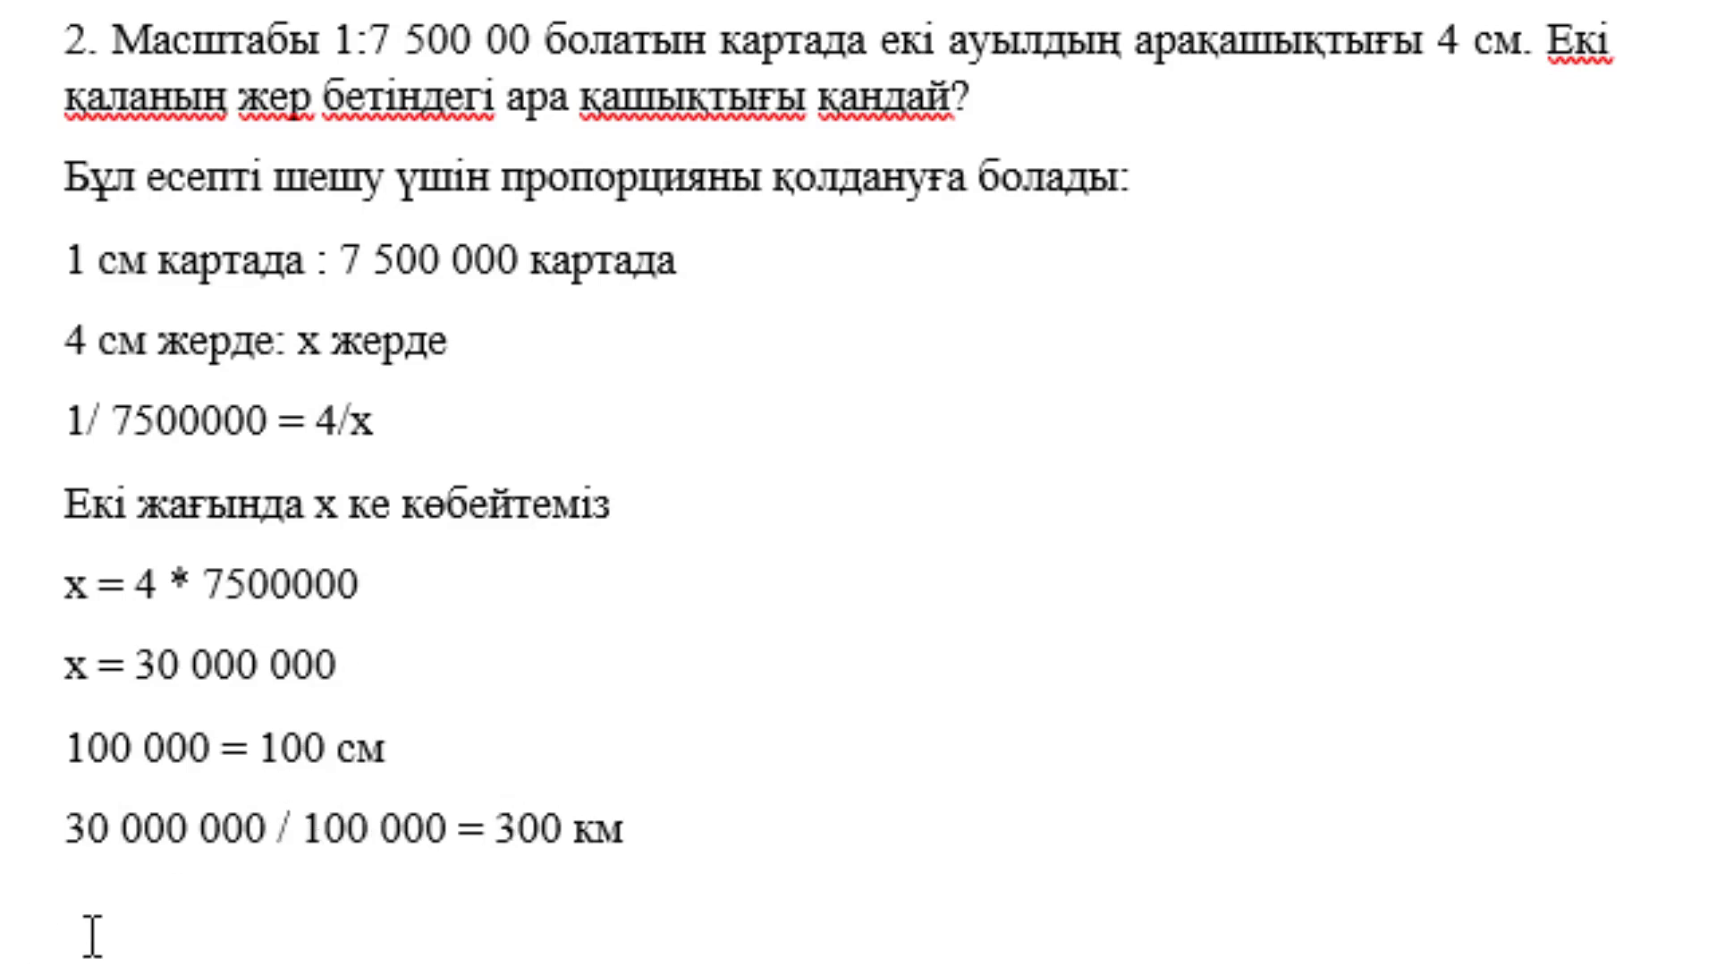
pyautogui.click(632, 827)
pyautogui.moveTo(633, 827); pyautogui.dragTo(495, 830)
# Under question 3, write L = 2piR, 2piR = 40 pi and R = 20 on separate lines.
pyautogui.click(343, 874)
pyautogui.scroll(-3, 342, 879)
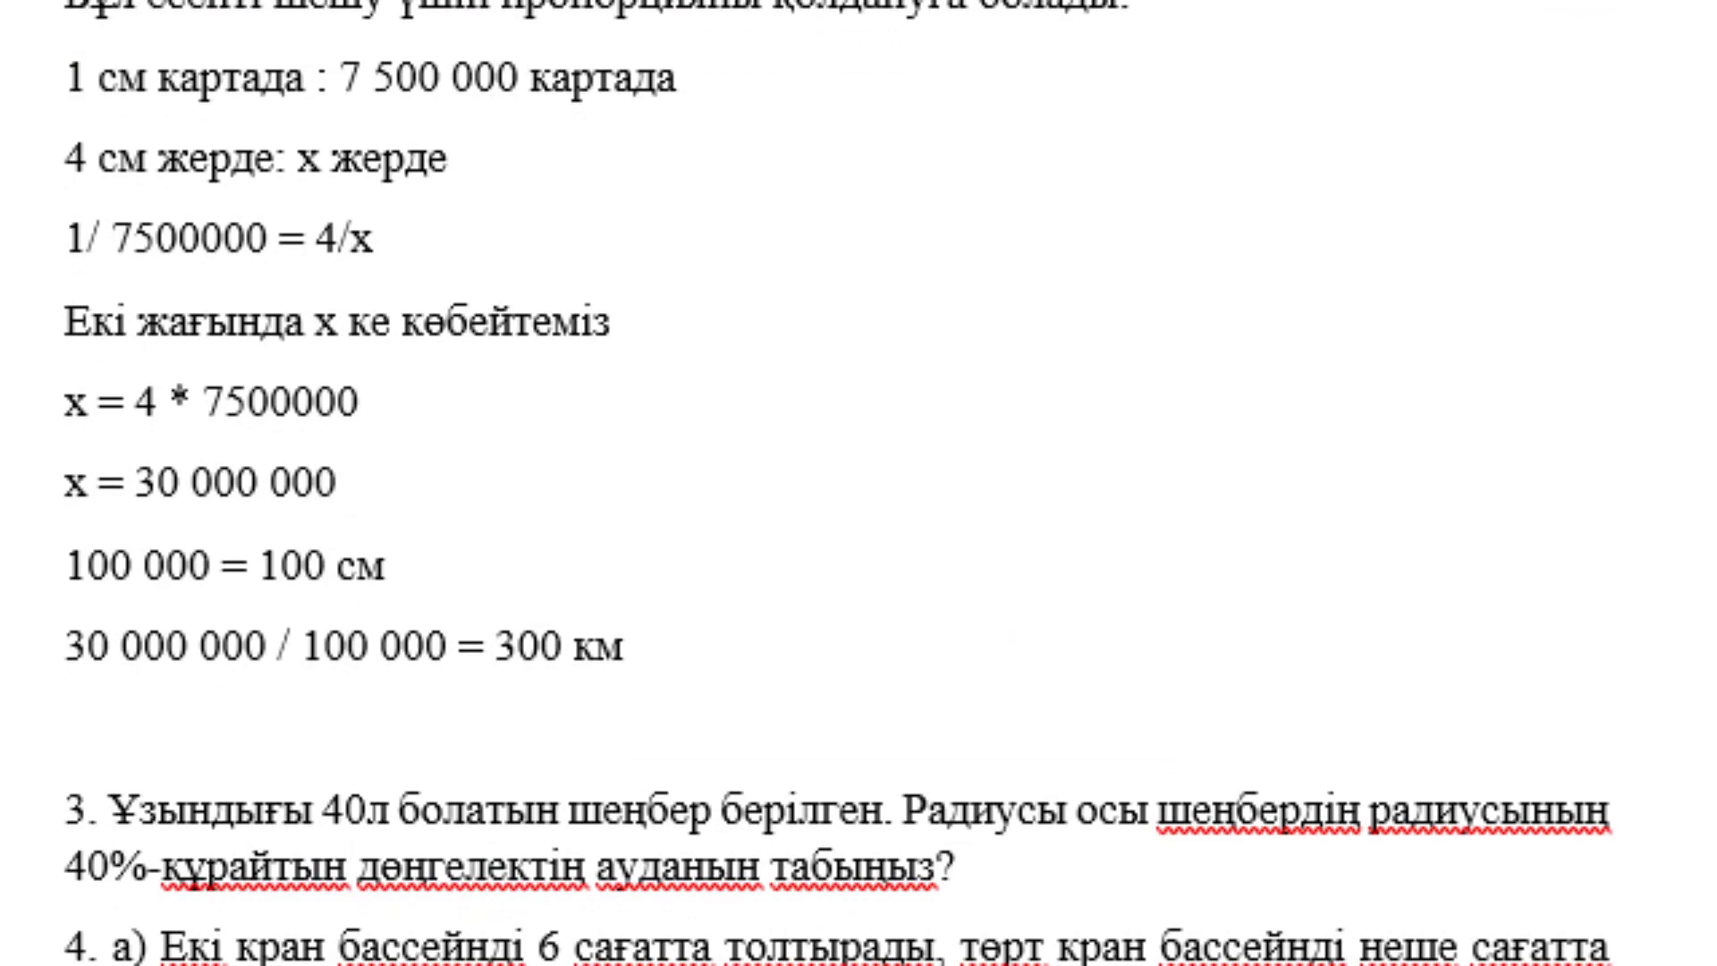
pyautogui.scroll(-3, 859, 483)
pyautogui.scroll(-5, 858, 483)
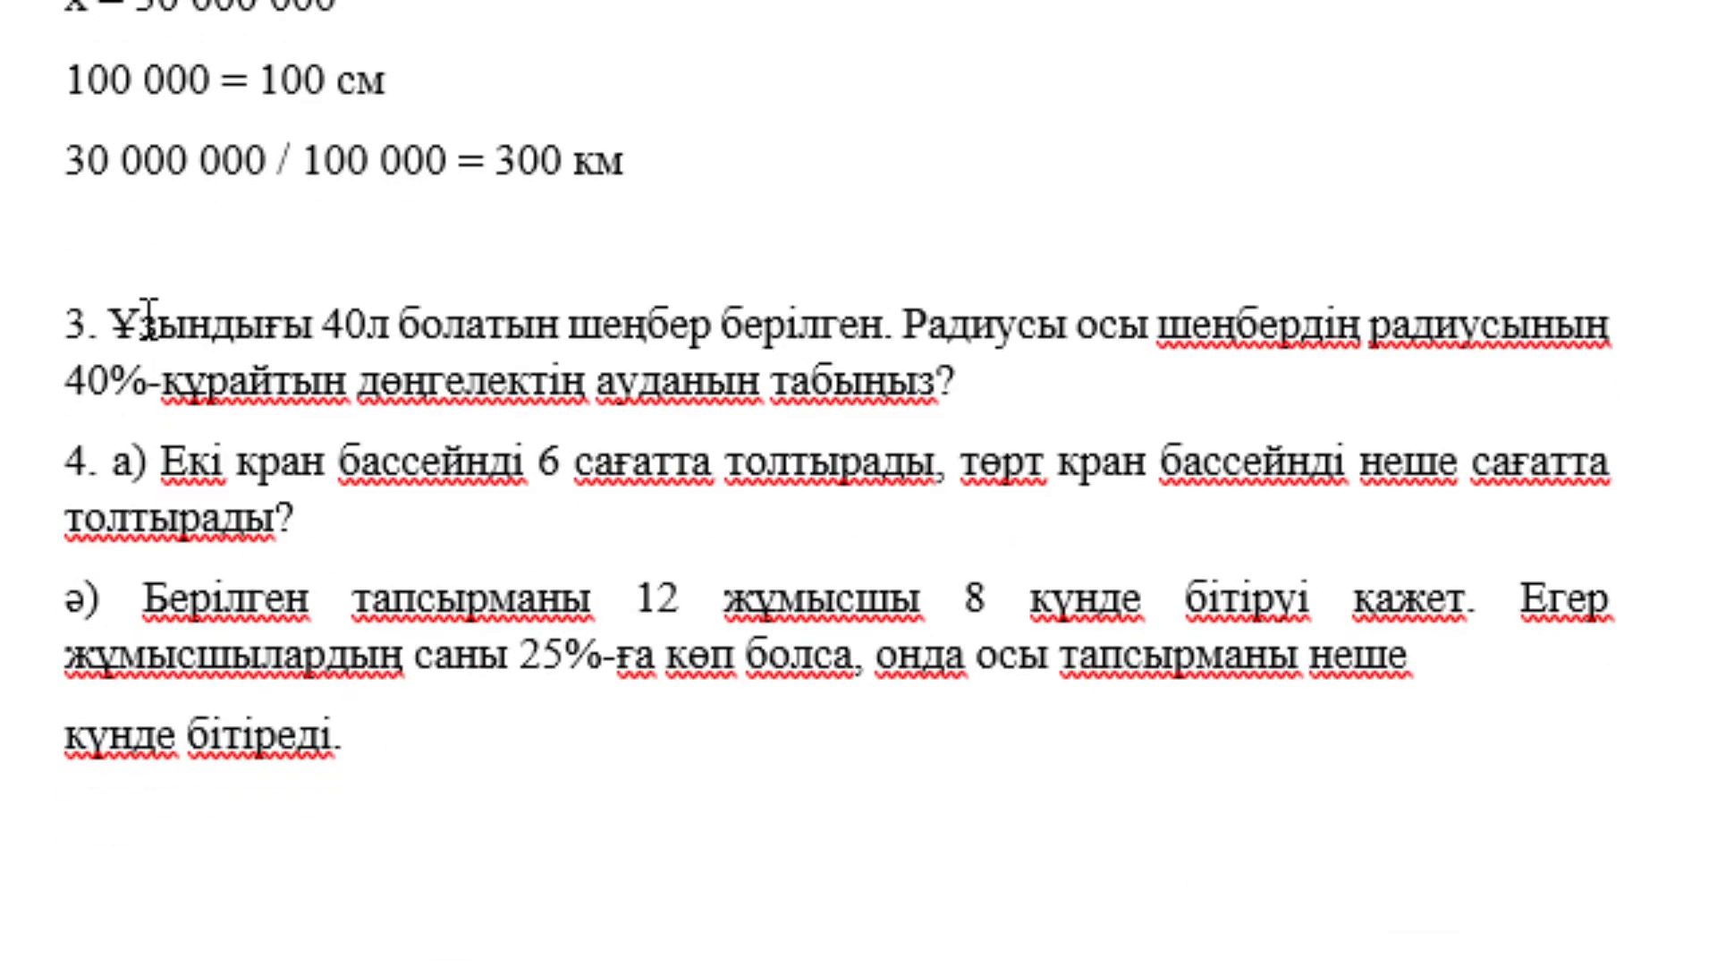
pyautogui.moveTo(139, 324)
pyautogui.mouseDown()
pyautogui.moveTo(790, 342)
pyautogui.moveTo(973, 385)
pyautogui.mouseUp()
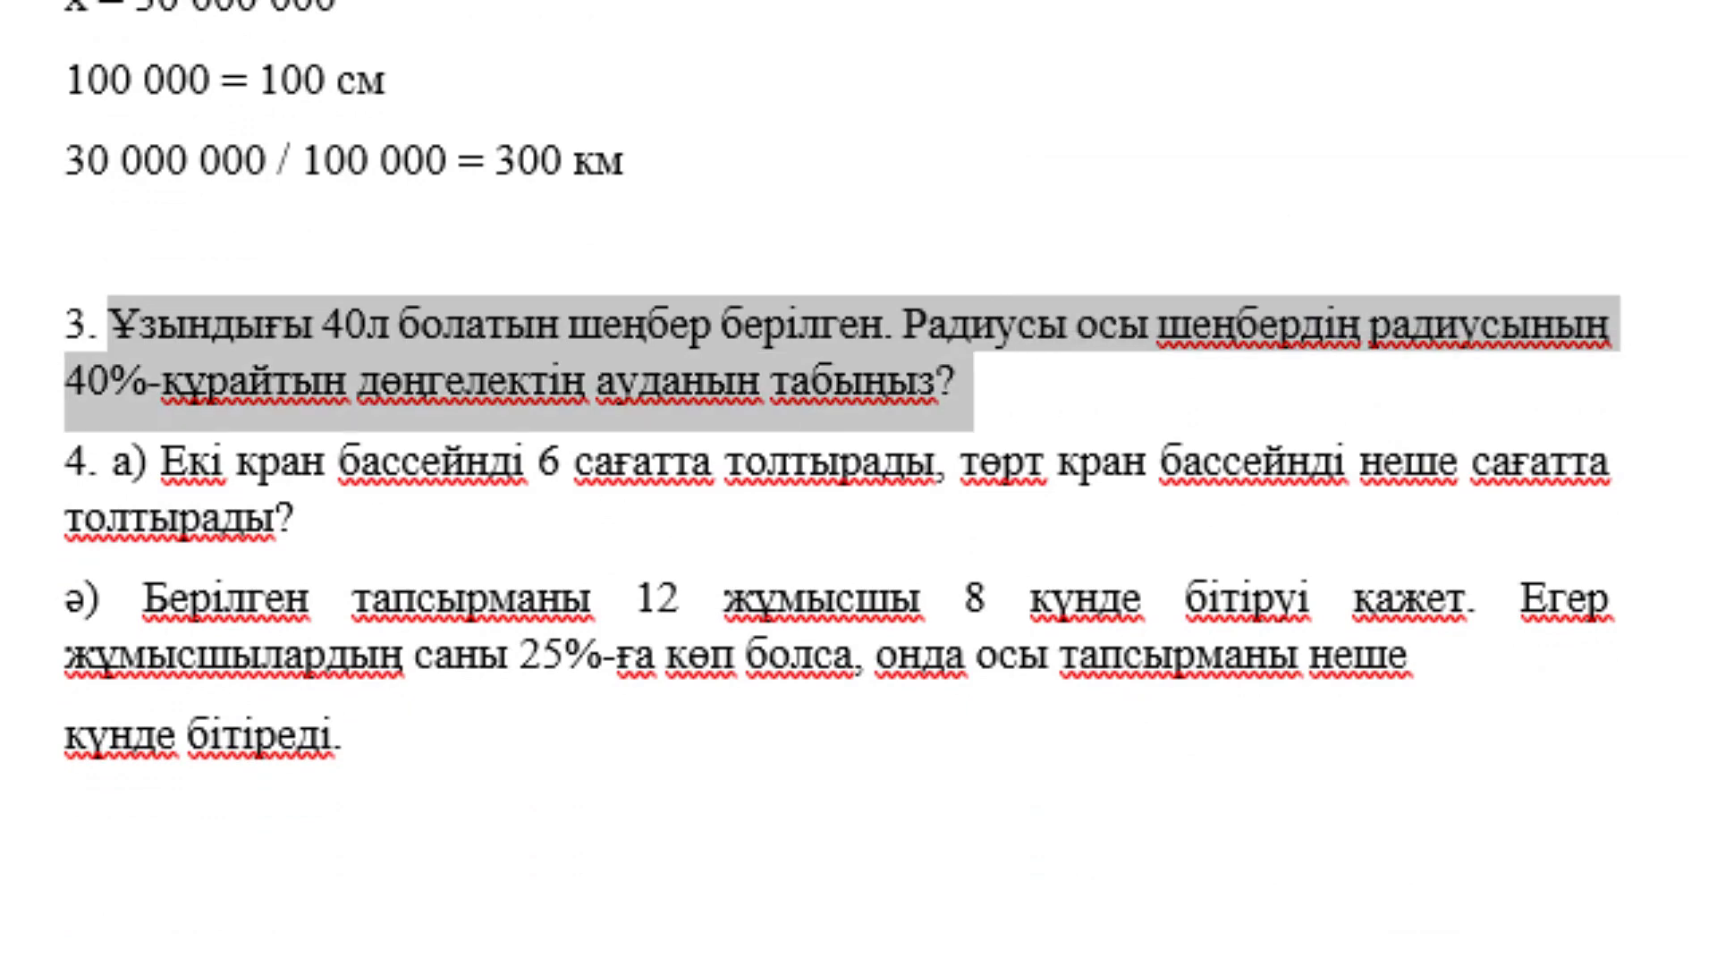
pyautogui.press('Right')
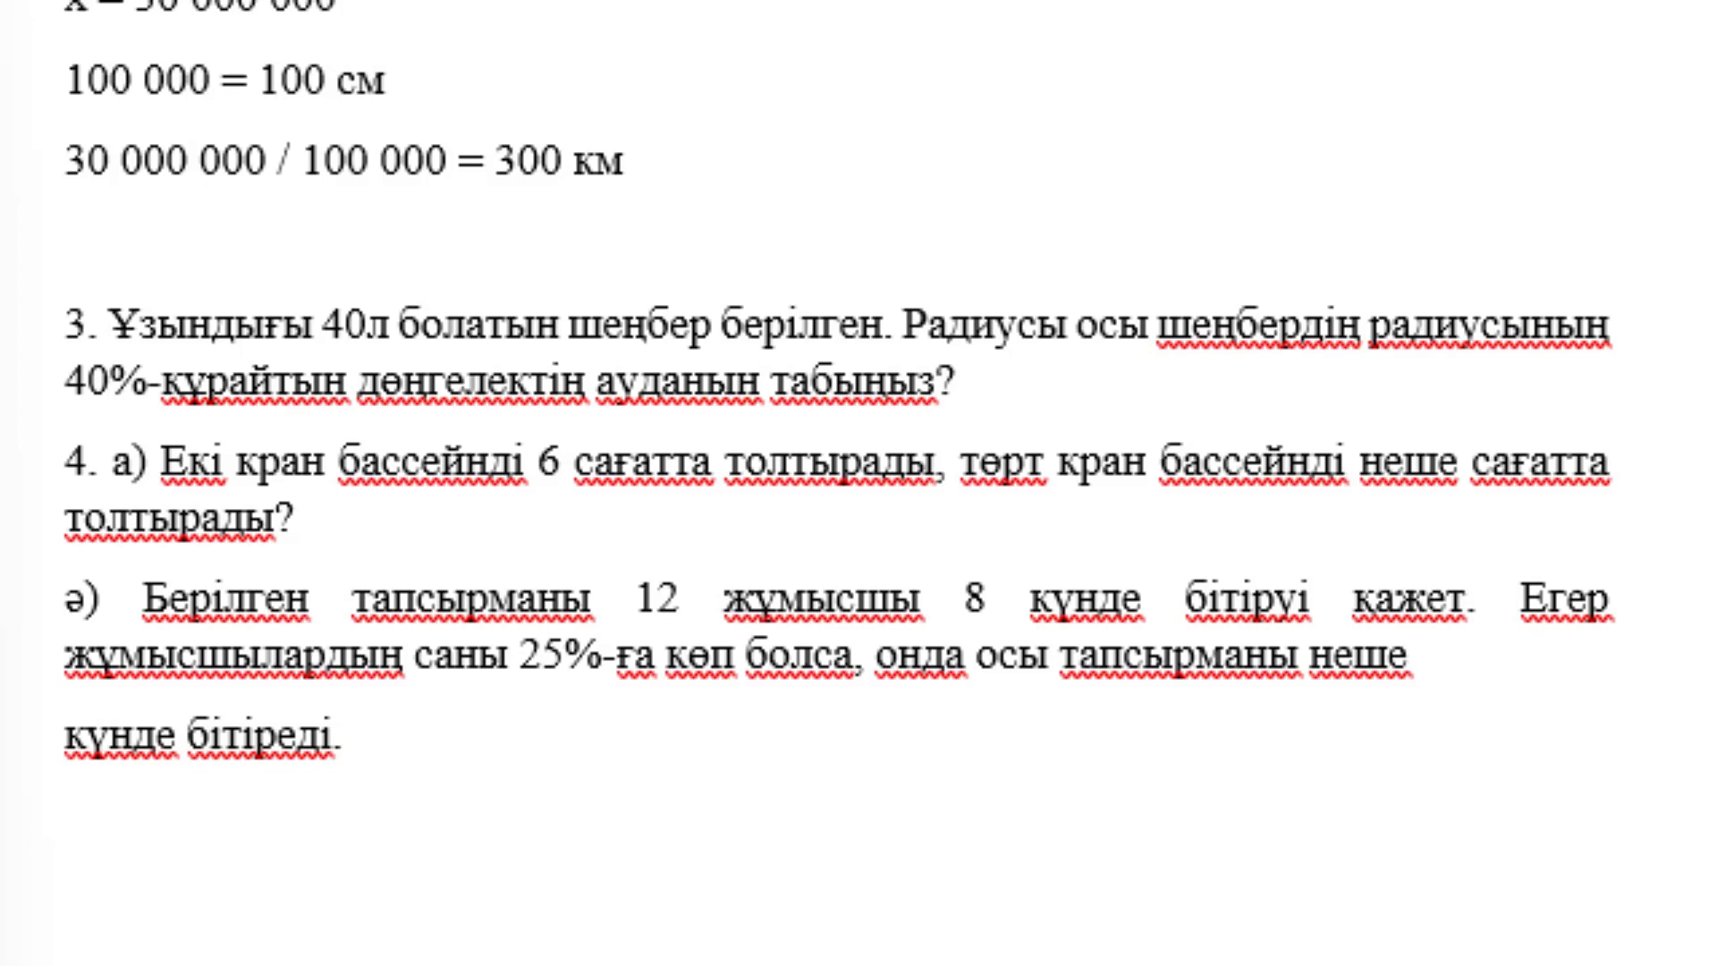
pyautogui.press('Return')
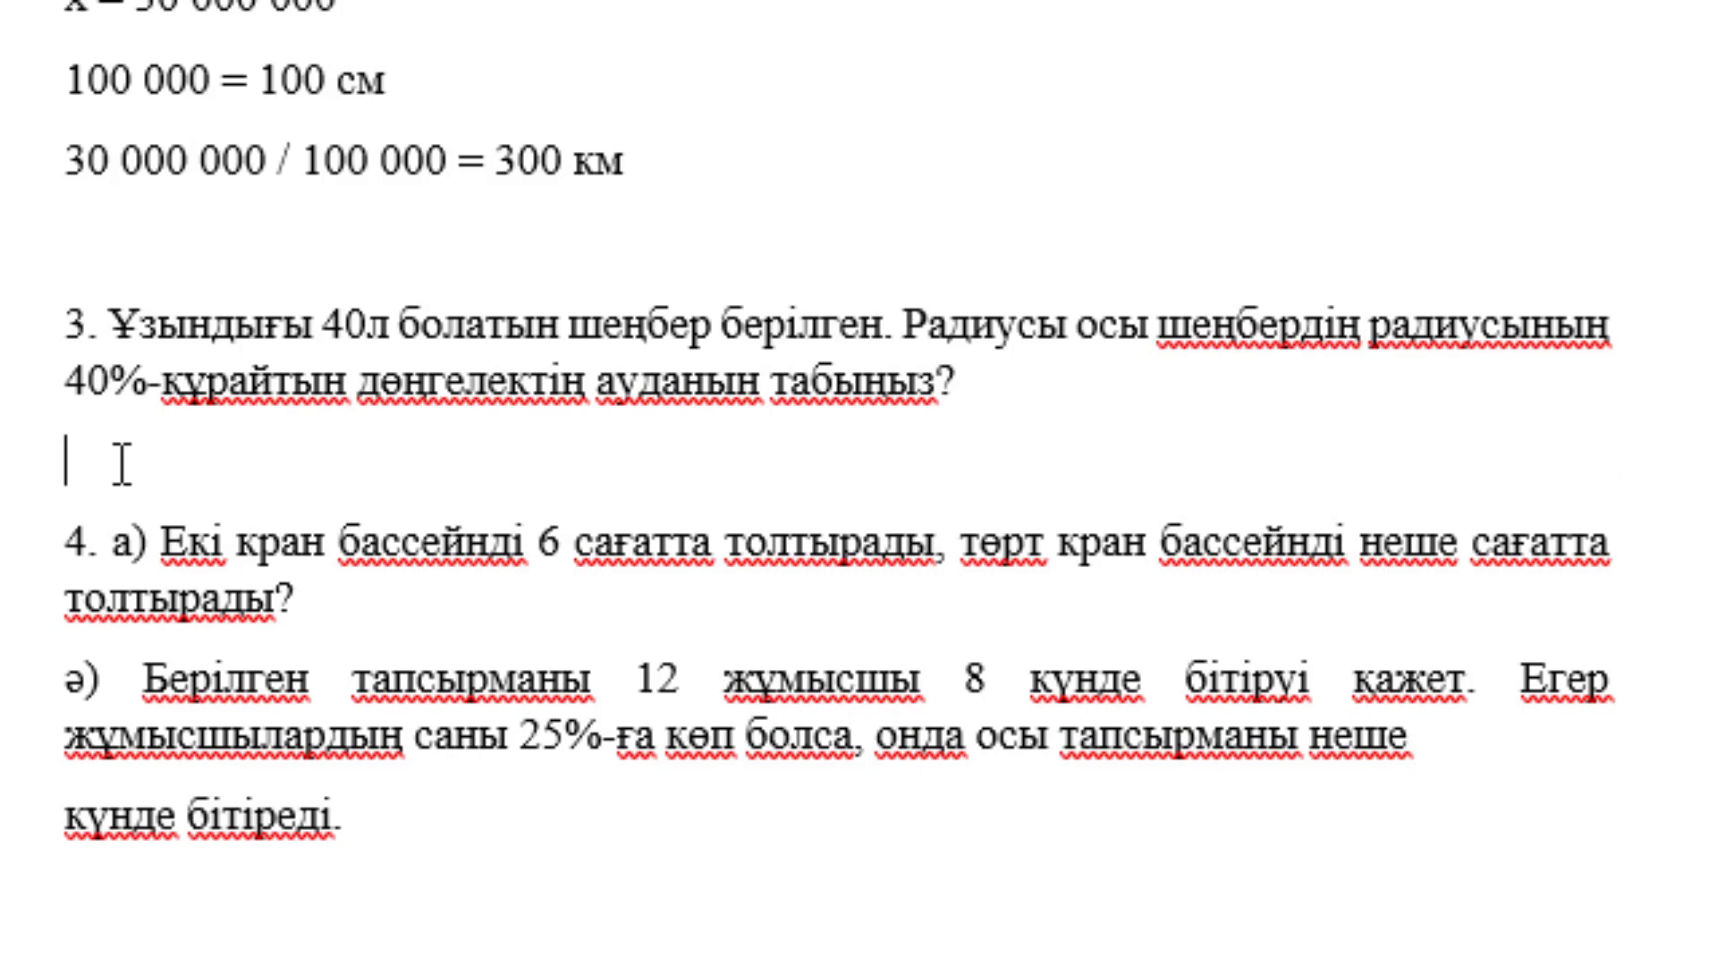
pyautogui.write('L')
pyautogui.write(' = 2')
pyautogui.write('pi')
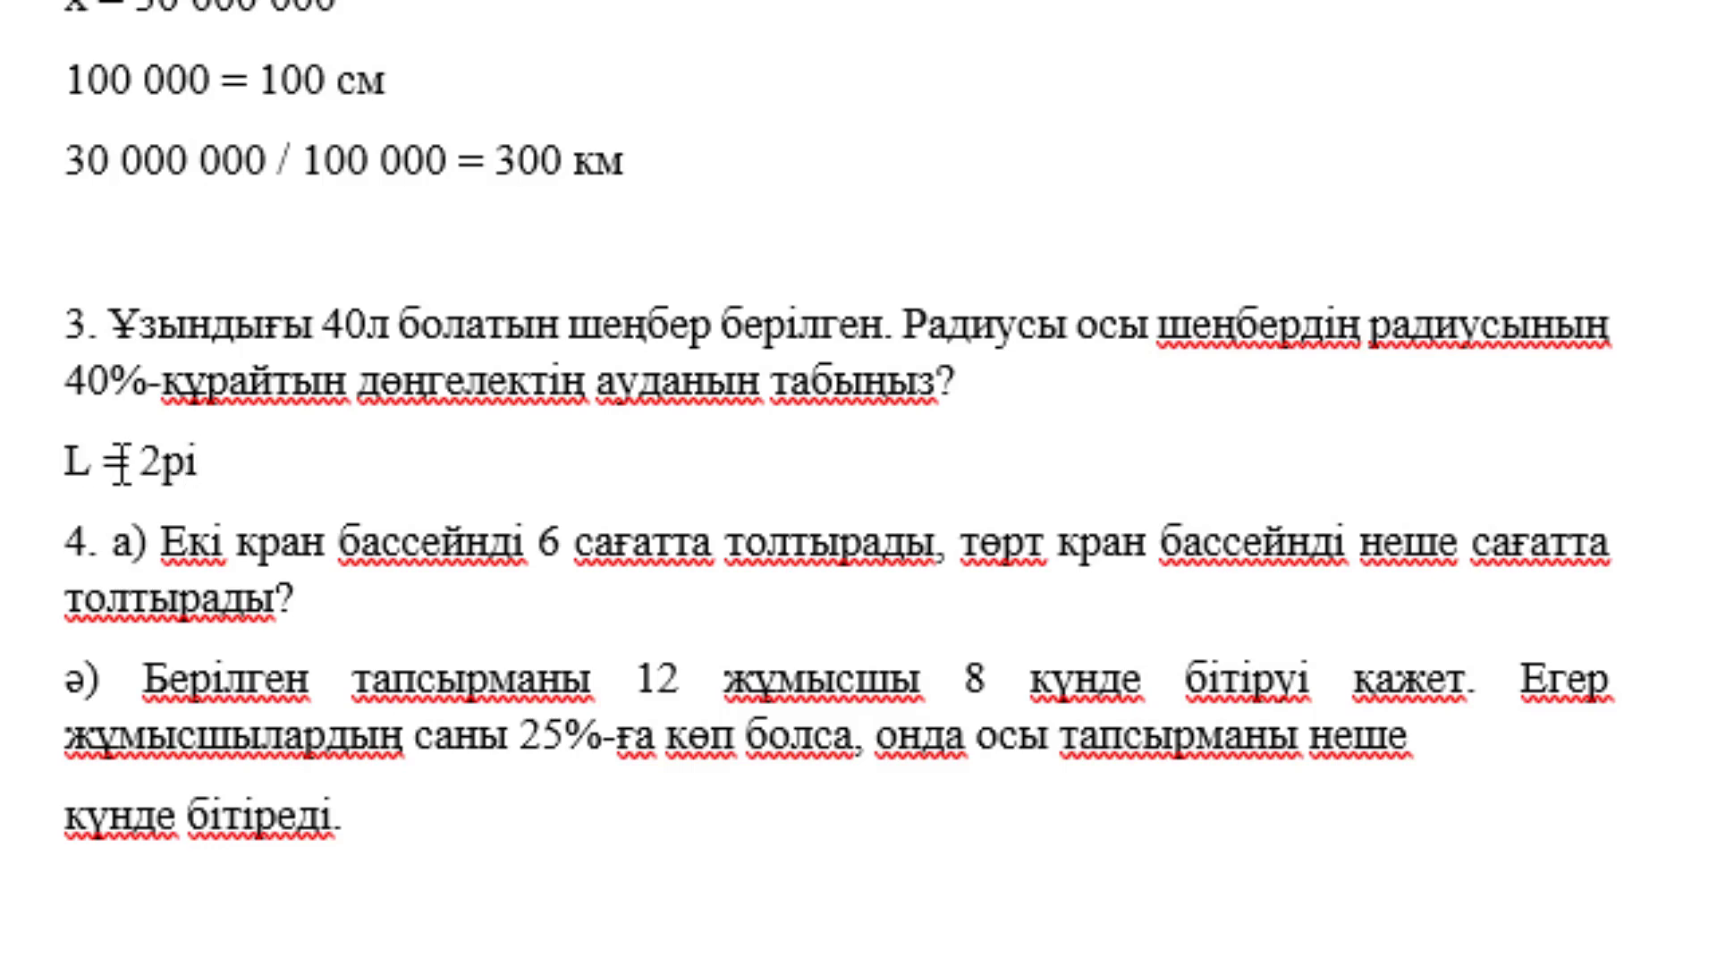
pyautogui.write('R')
pyautogui.press('Return')
pyautogui.write('2')
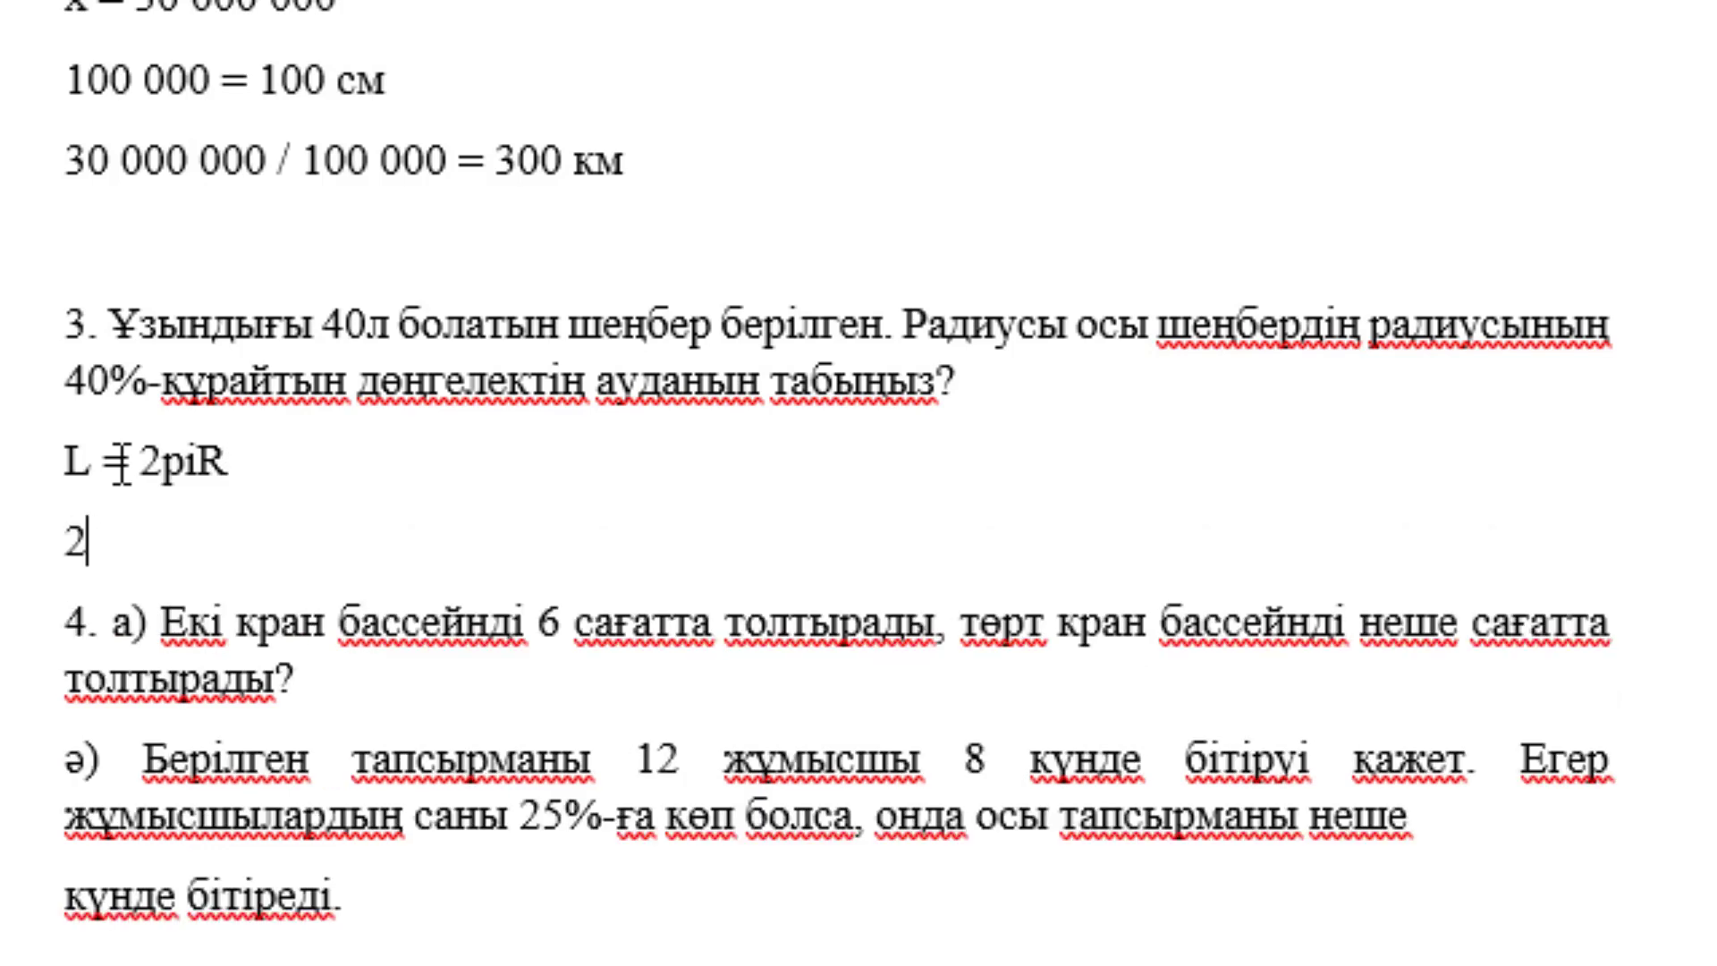
pyautogui.write('piR')
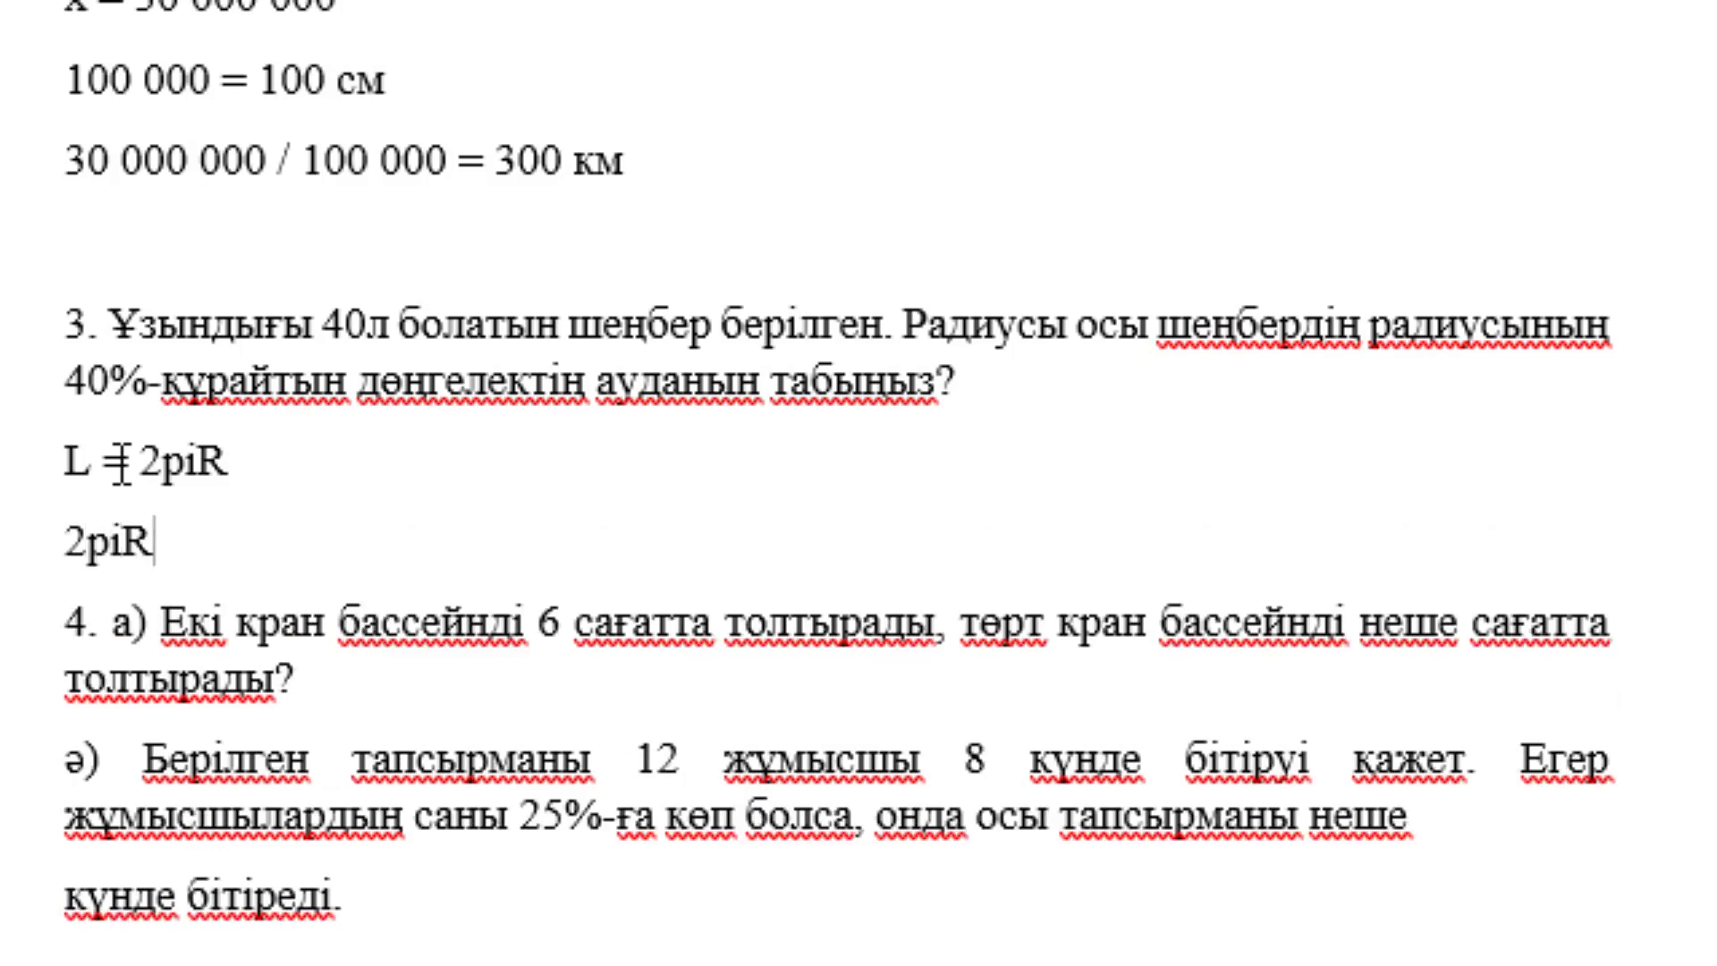
pyautogui.write(' = 4')
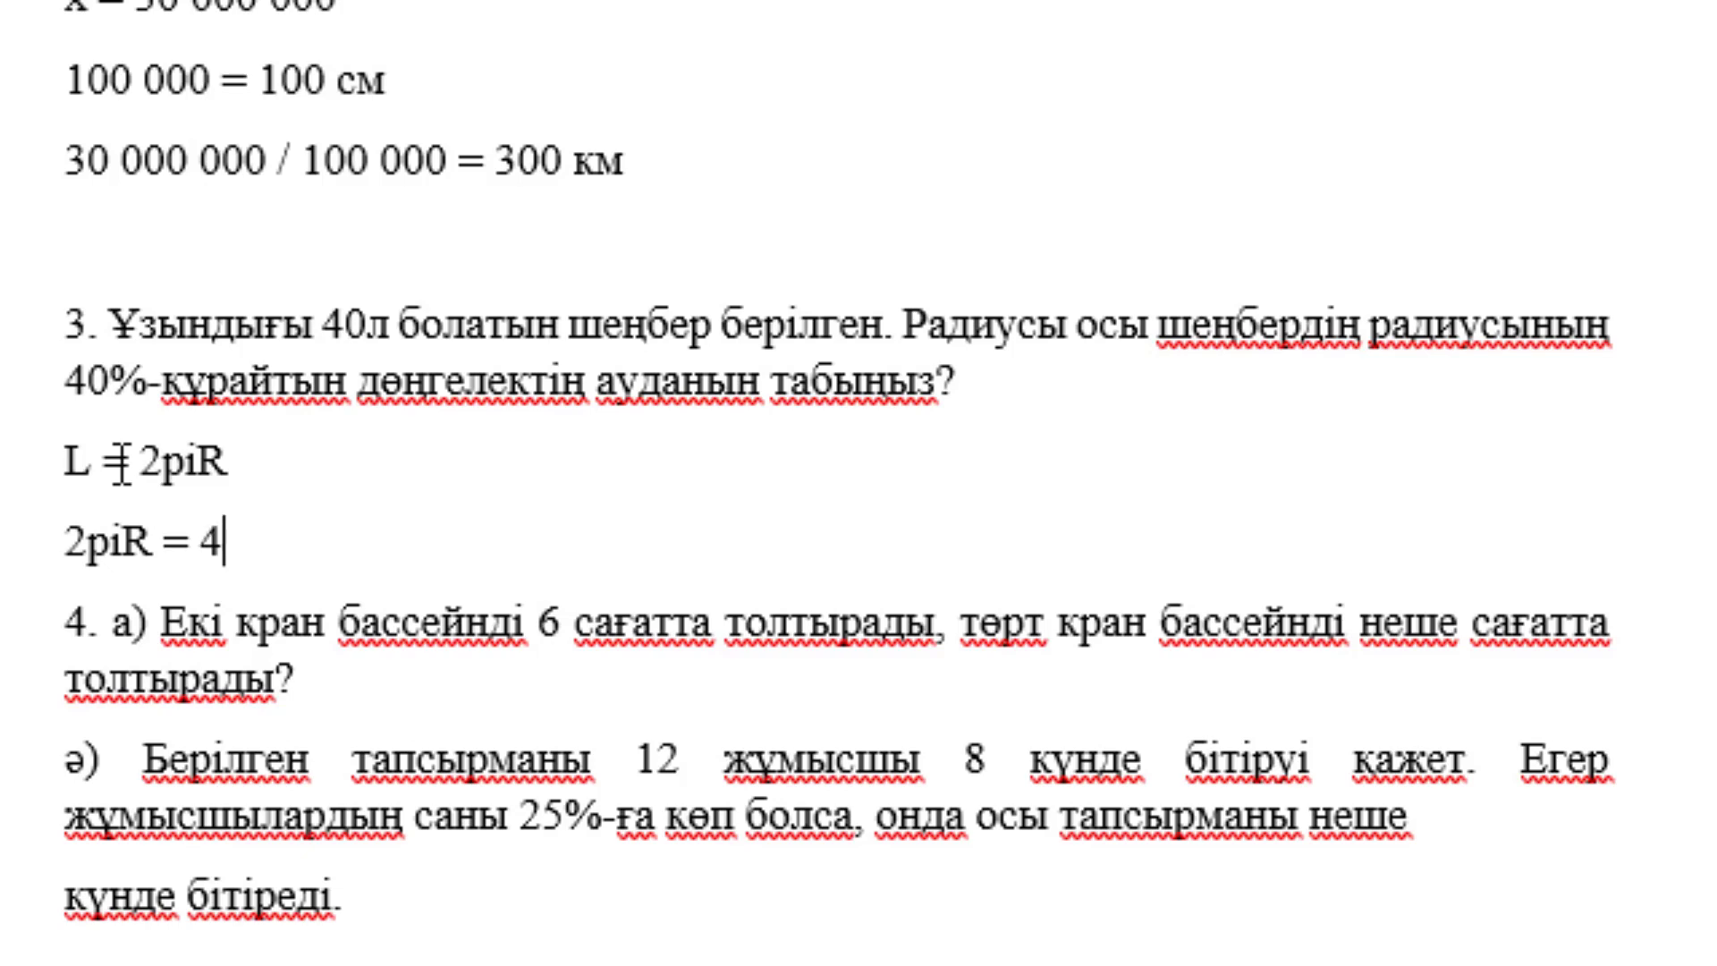
pyautogui.write('0 pi')
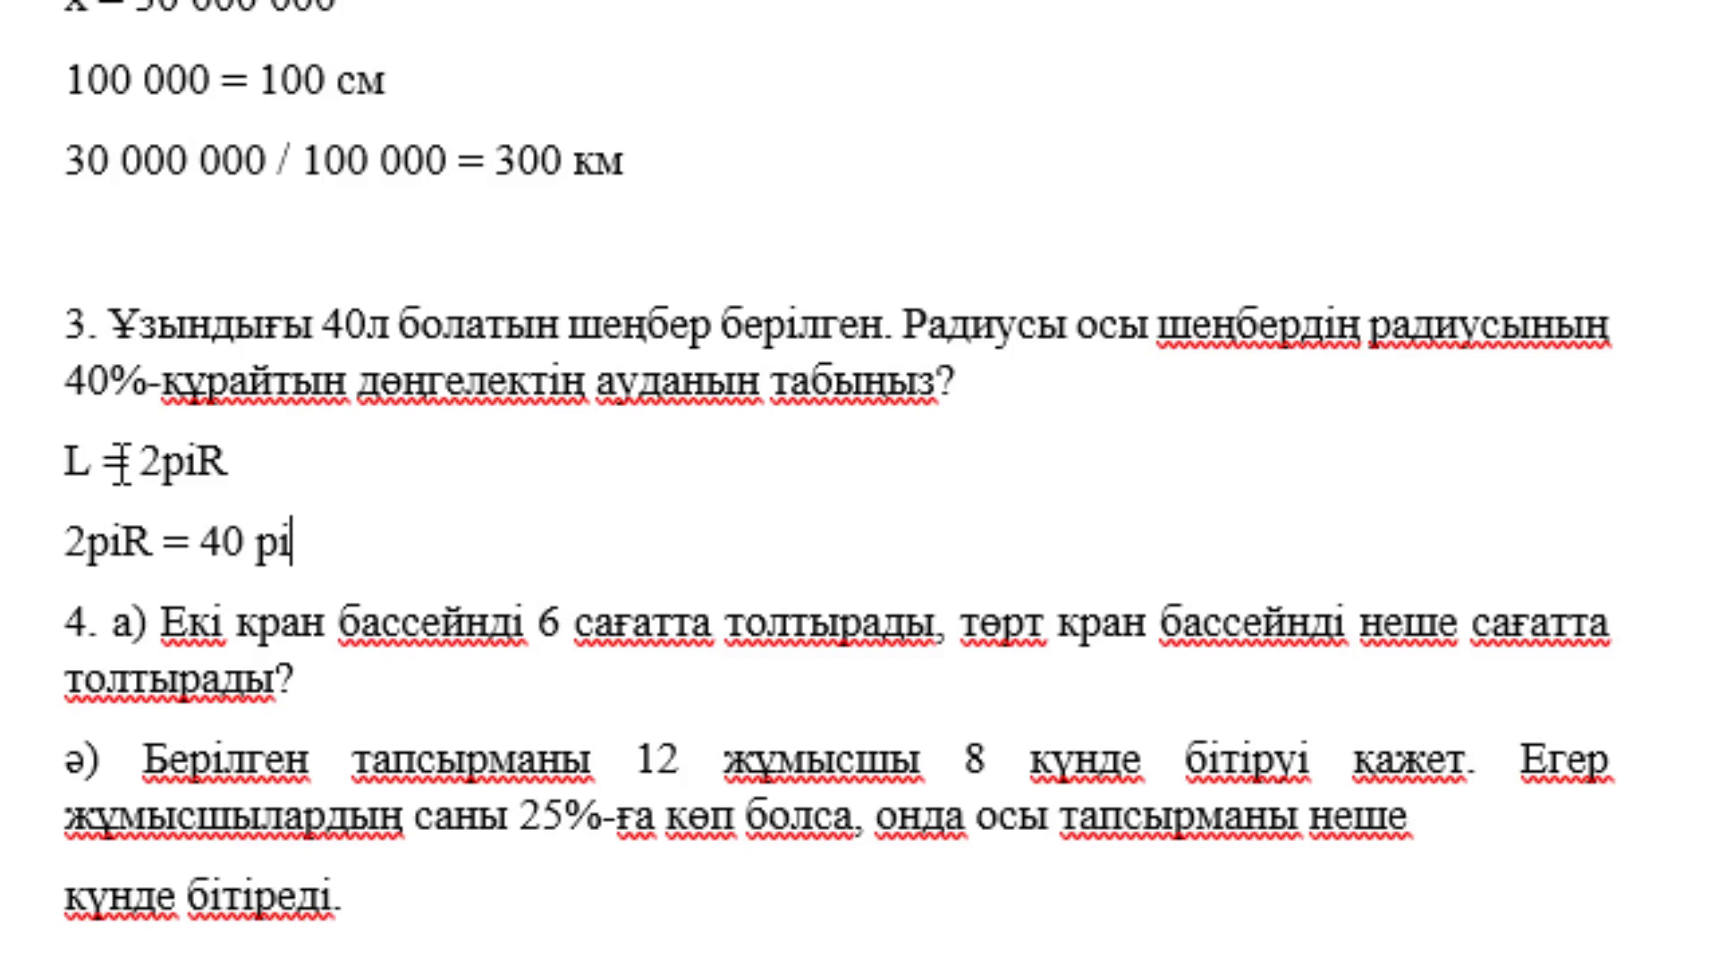
pyautogui.press('Return')
pyautogui.write('R = ')
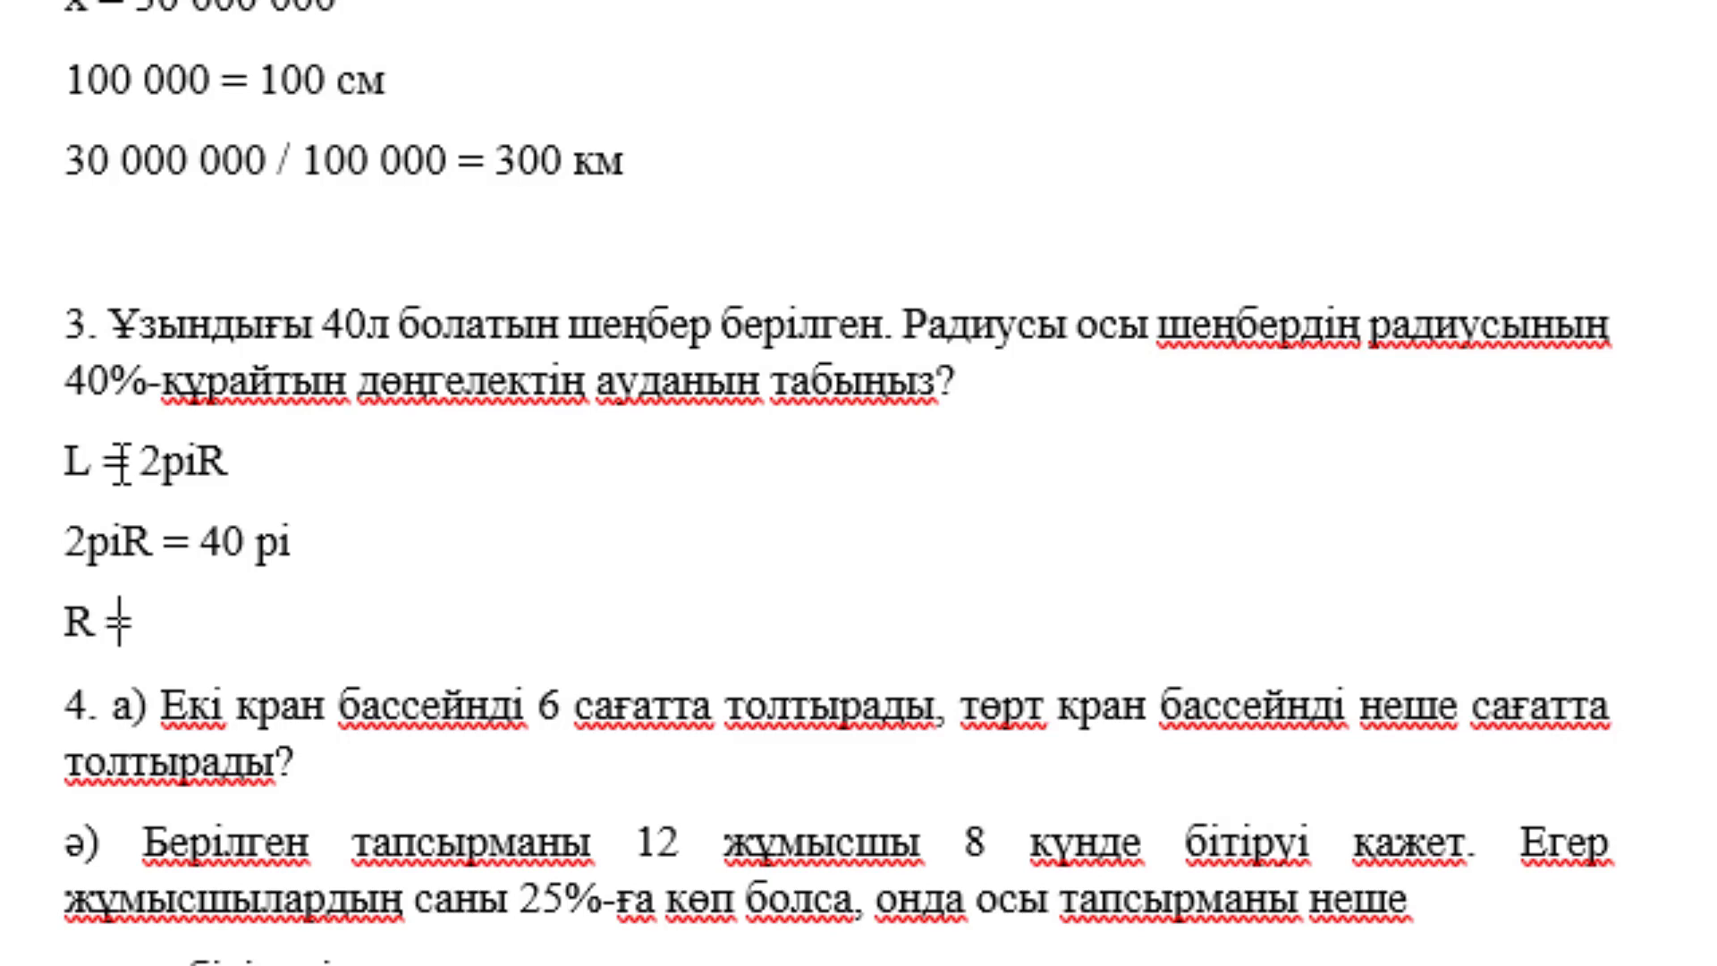
pyautogui.write('20')
pyautogui.press('Return')
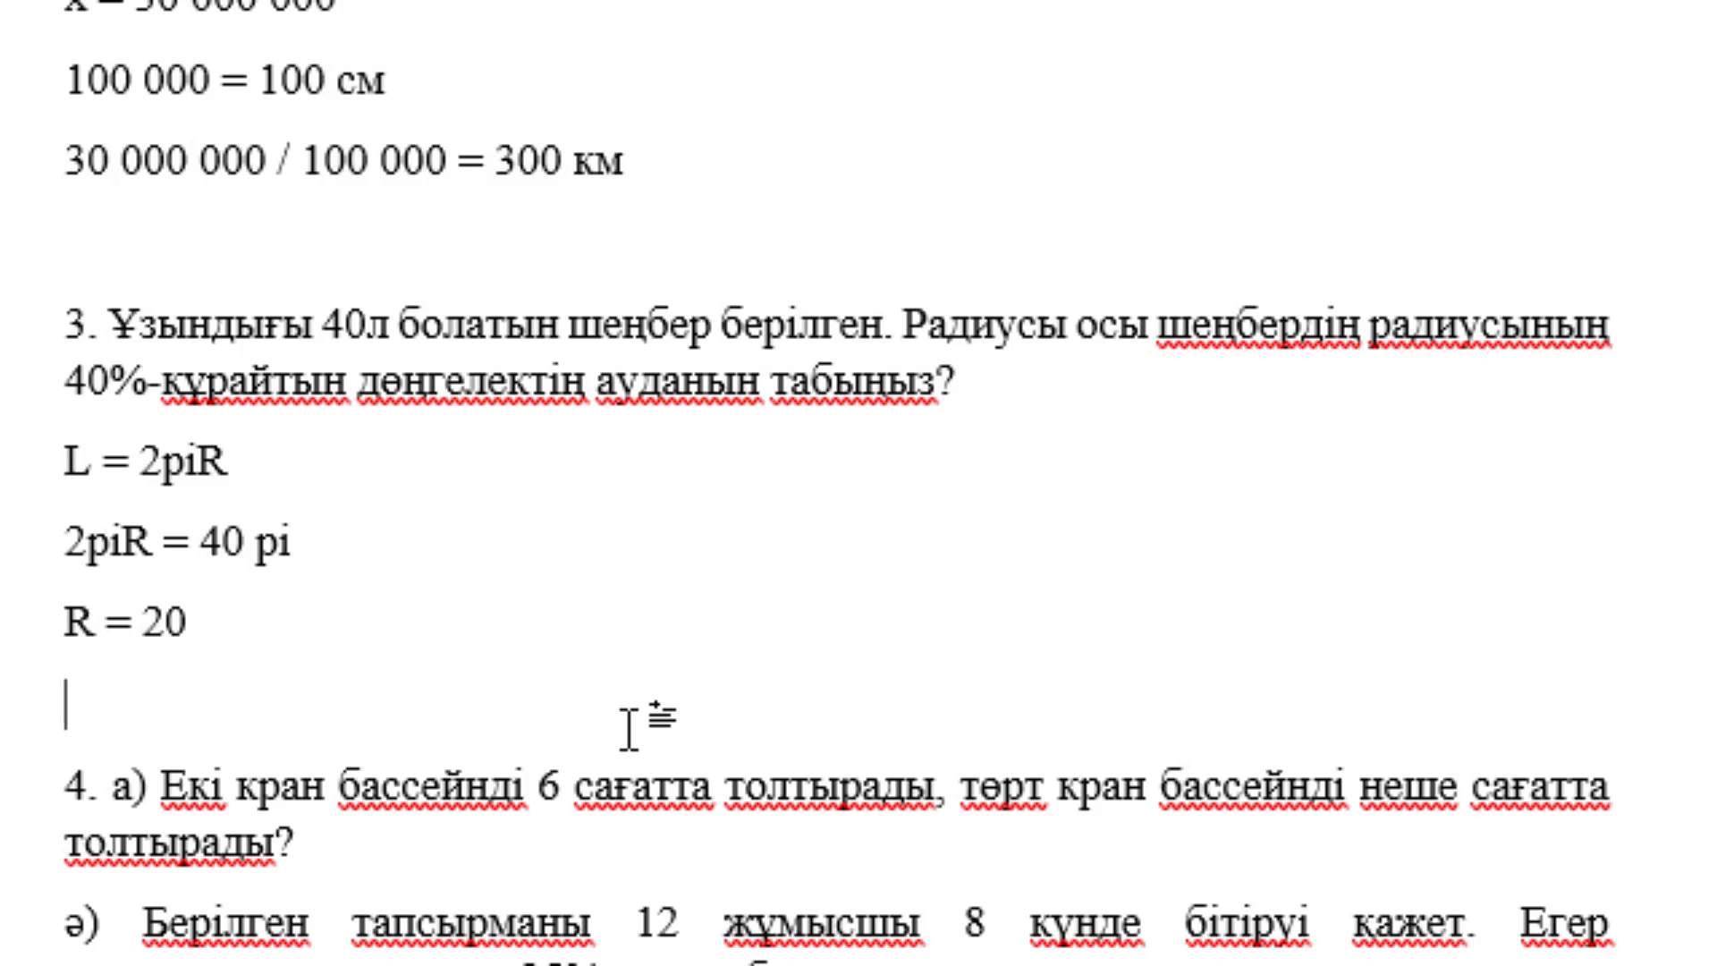
# Type the sentence 'Шеңбердің радиусы 20 болады.'.
pyautogui.write('Шеңб')
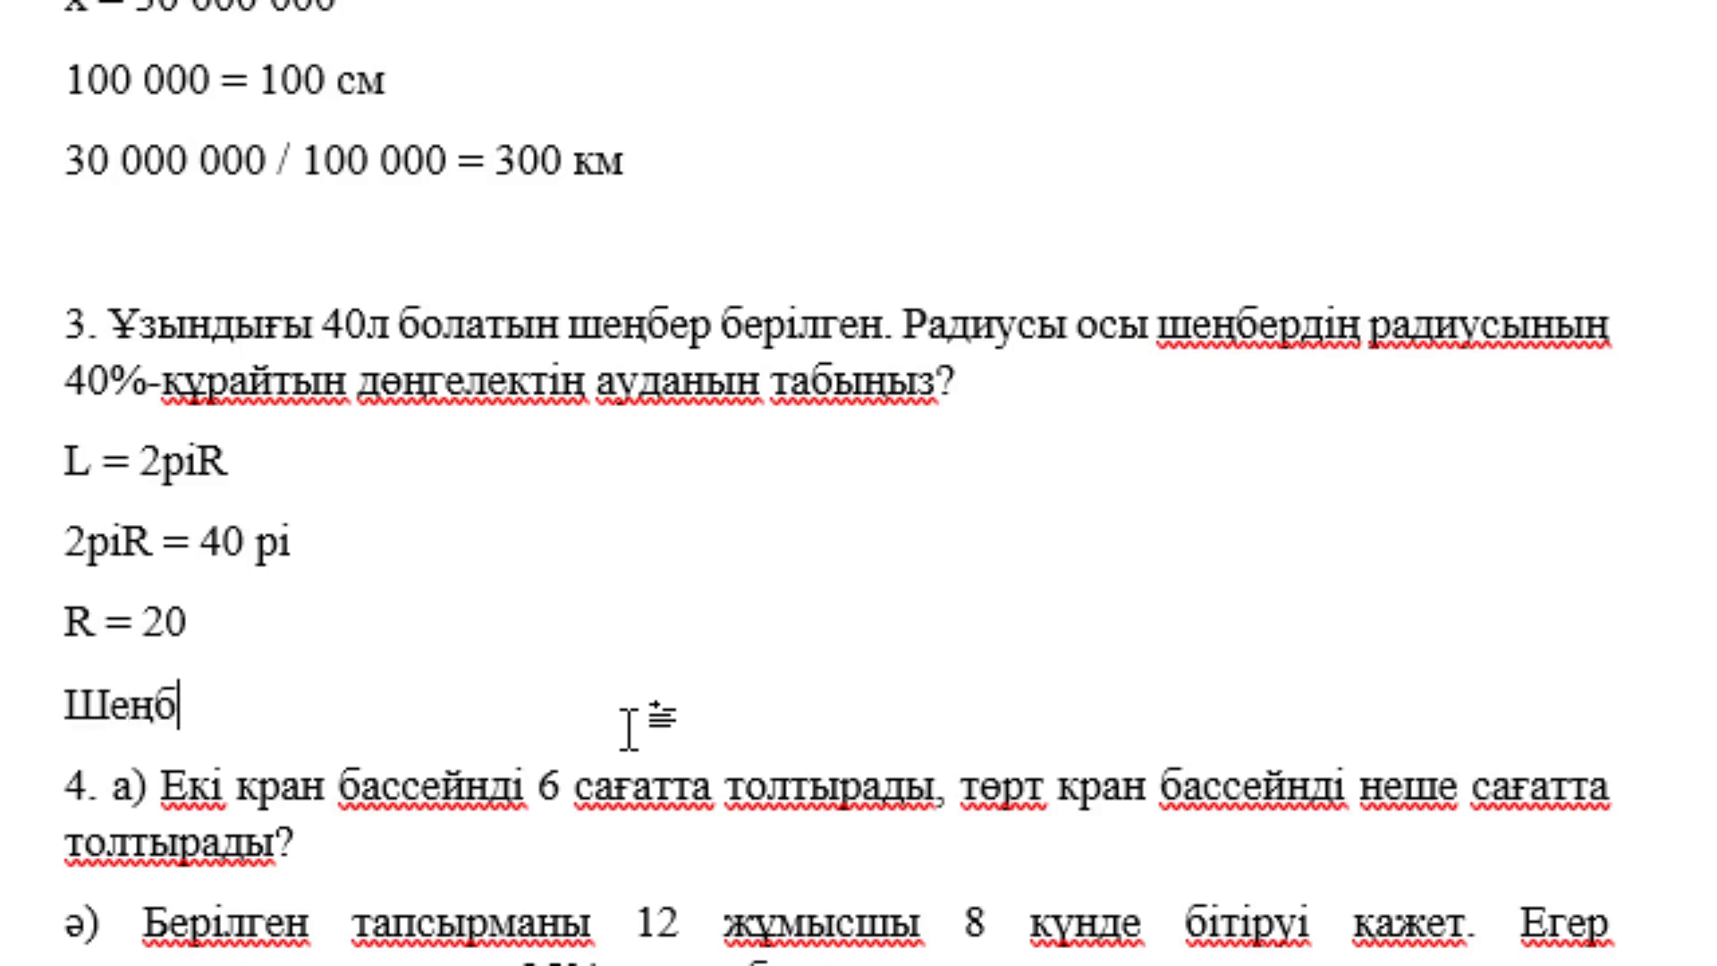
pyautogui.write('ердің ра')
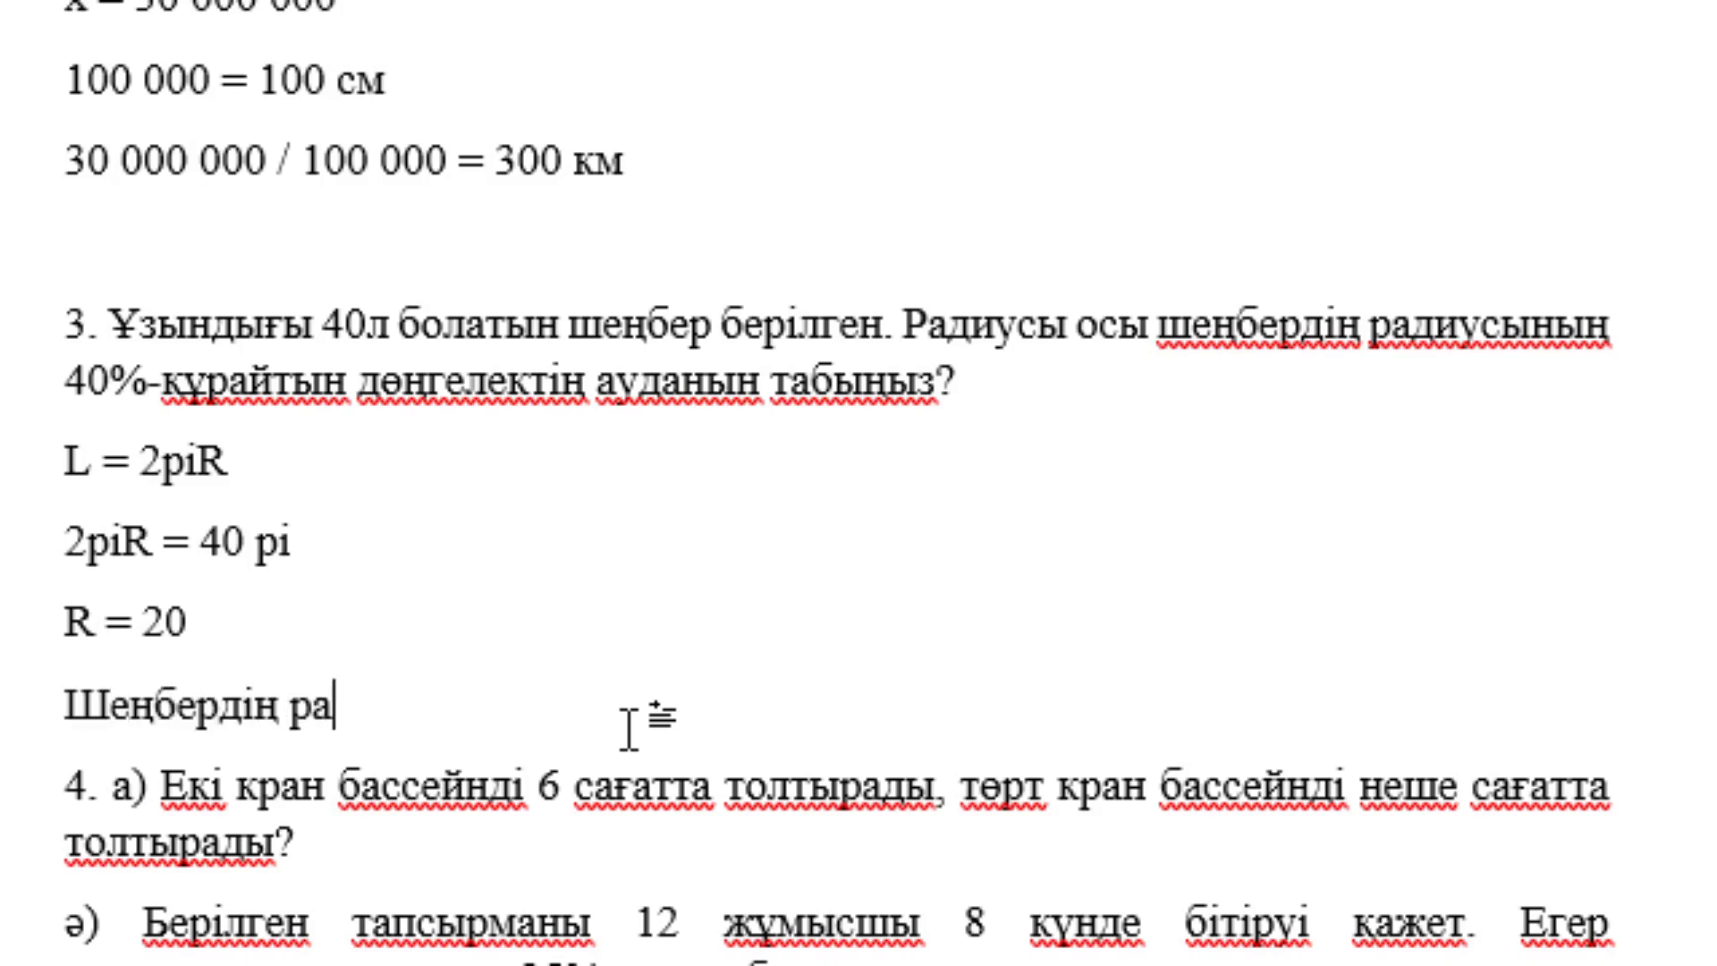
pyautogui.write('диус')
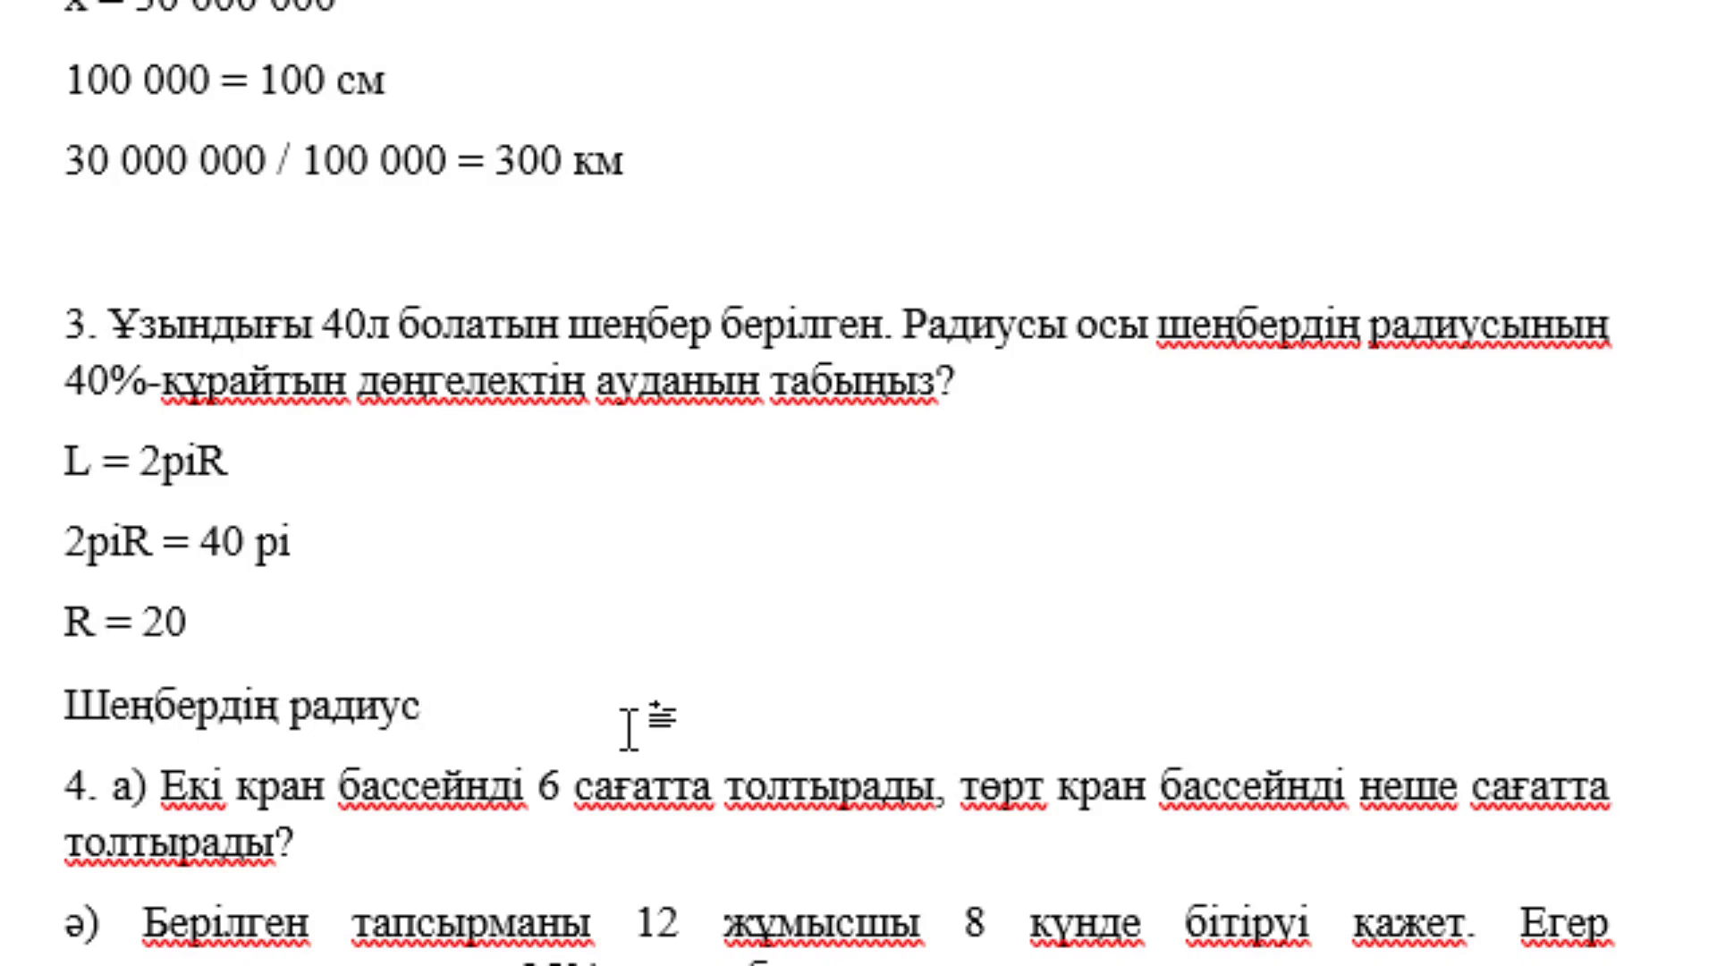
pyautogui.write('ы болады')
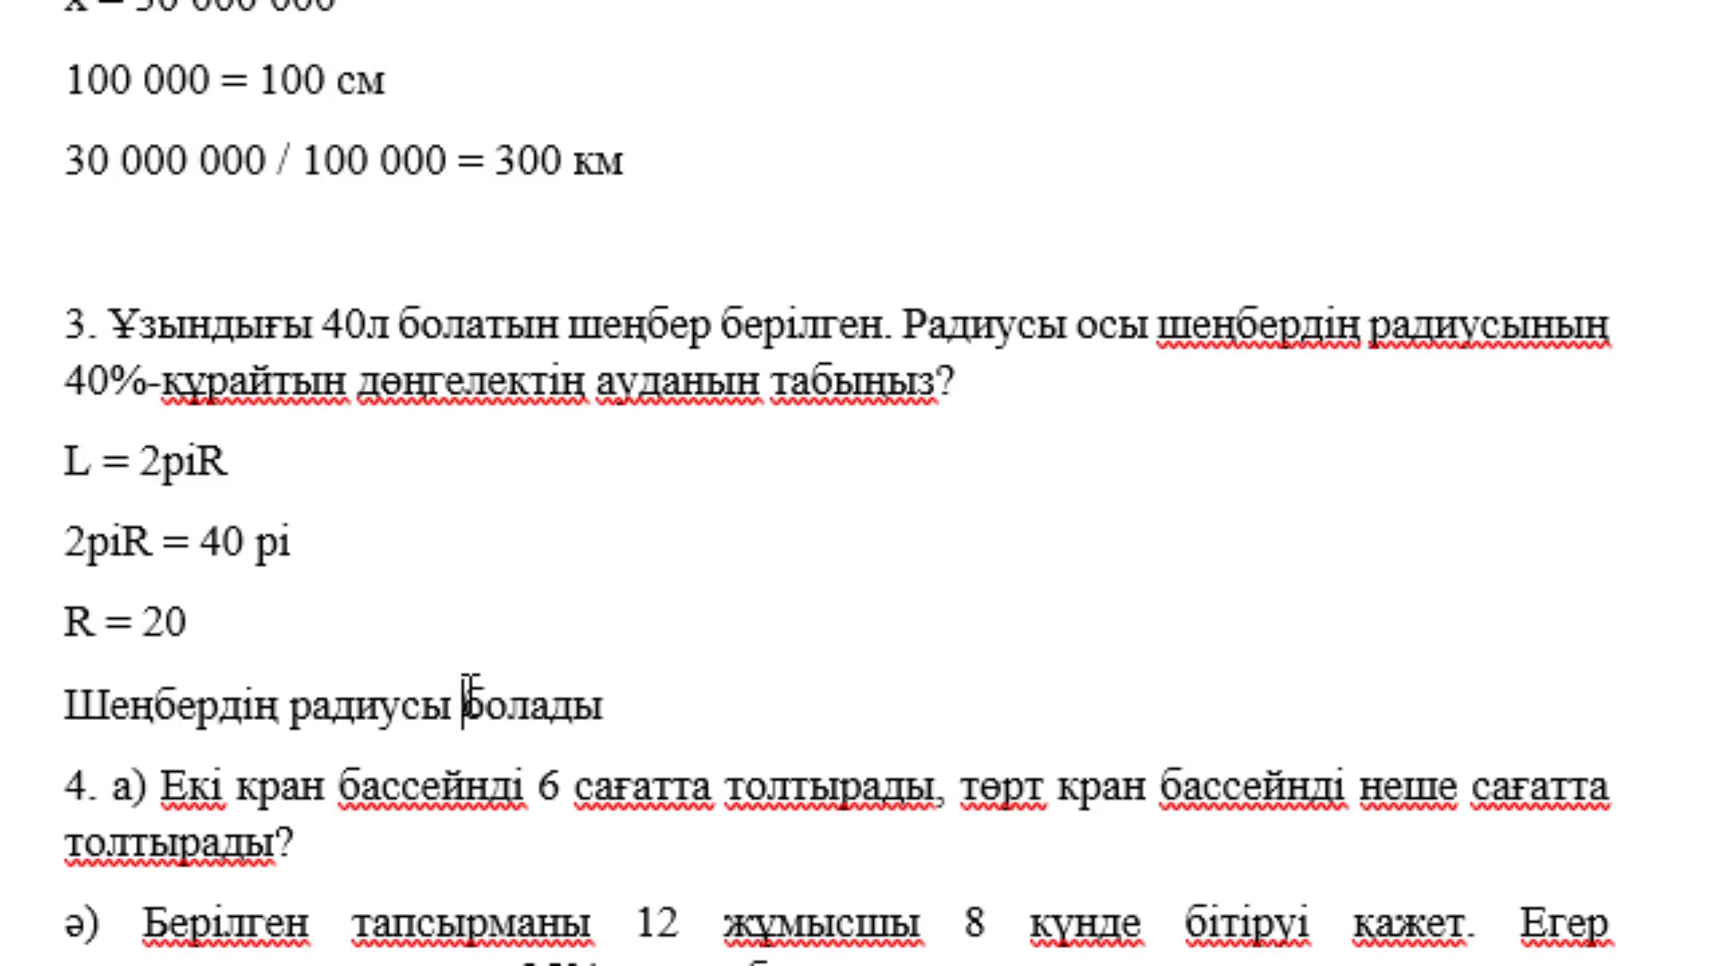
pyautogui.write('2')
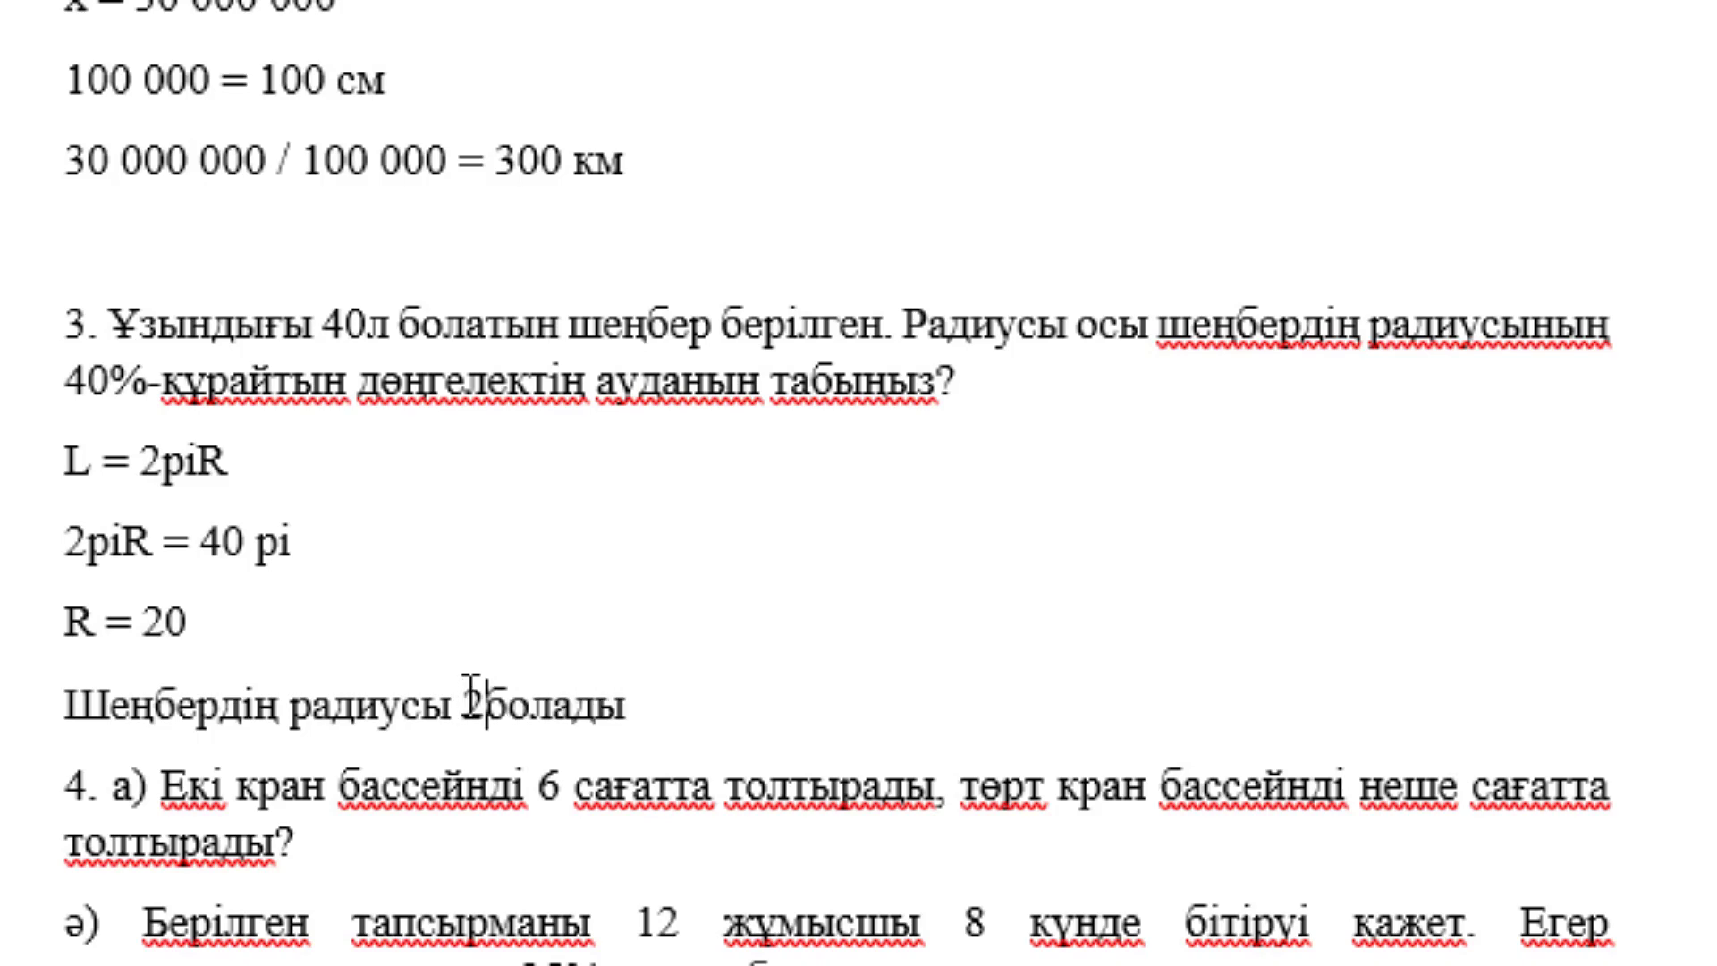
pyautogui.write('0 ')
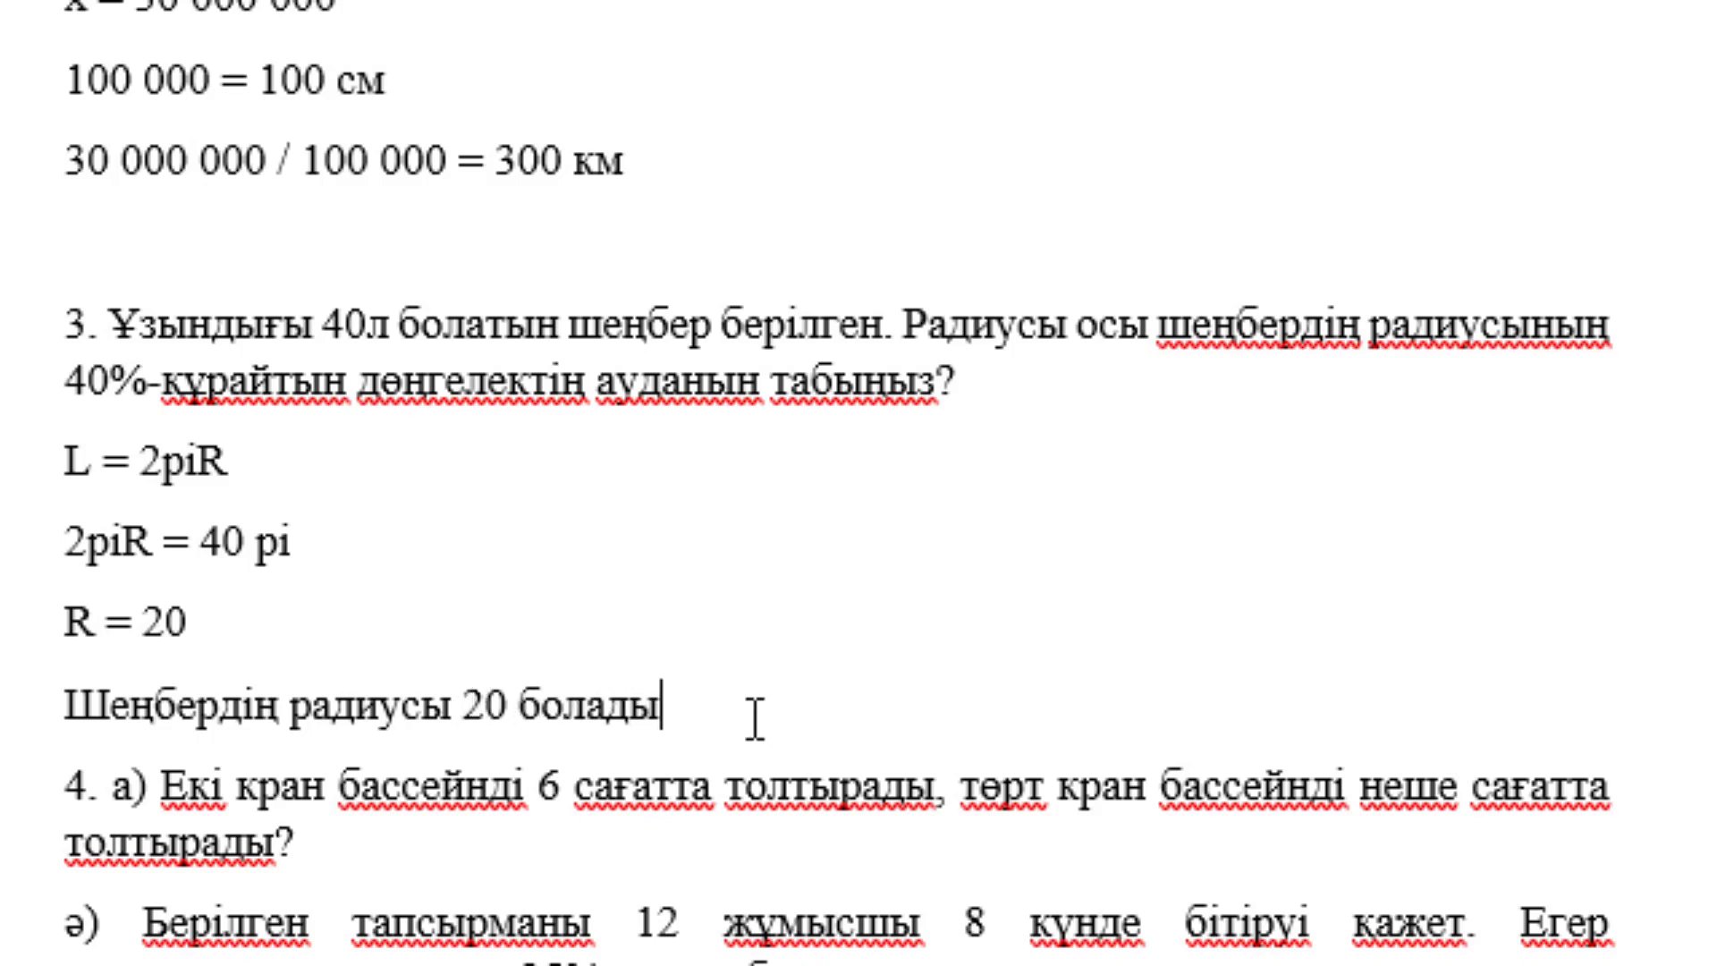
pyautogui.write('7')
pyautogui.press('BackSpace')
pyautogui.write('.')
pyautogui.press('Return')
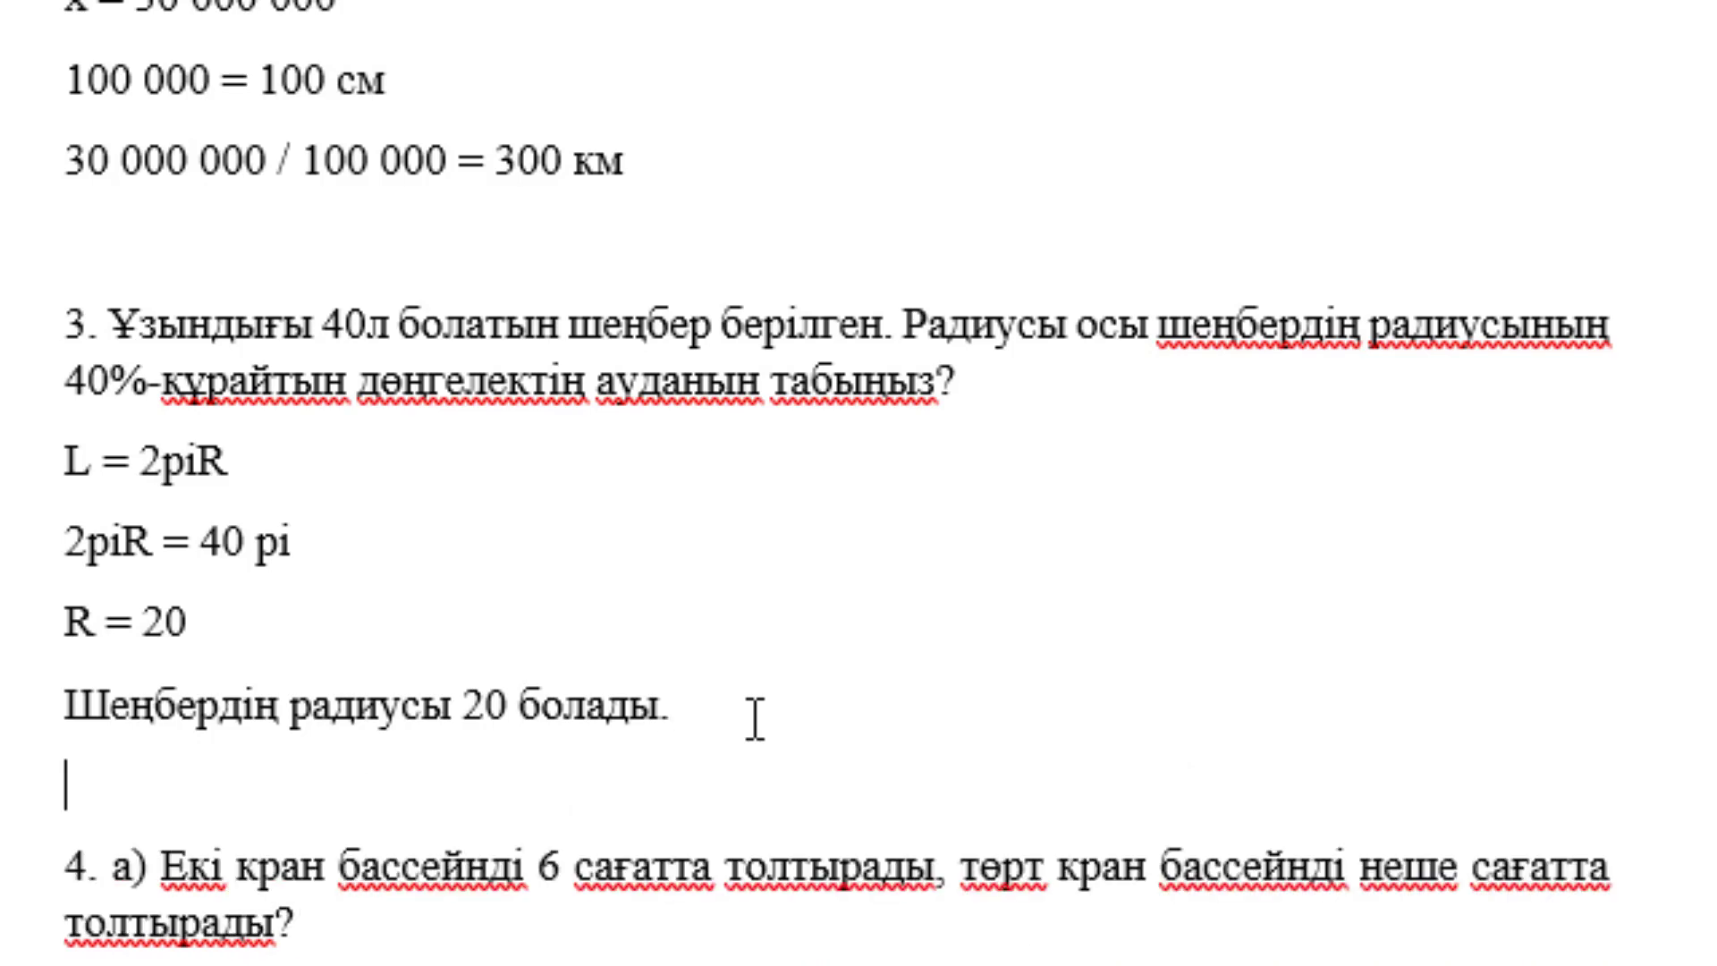
# Add 'Енді дөңгелектің радиусы осы шеңбердің радиусынан 40% құрайды.', correcting жөңгелектің to дөңгелектің.
pyautogui.write('Енд')
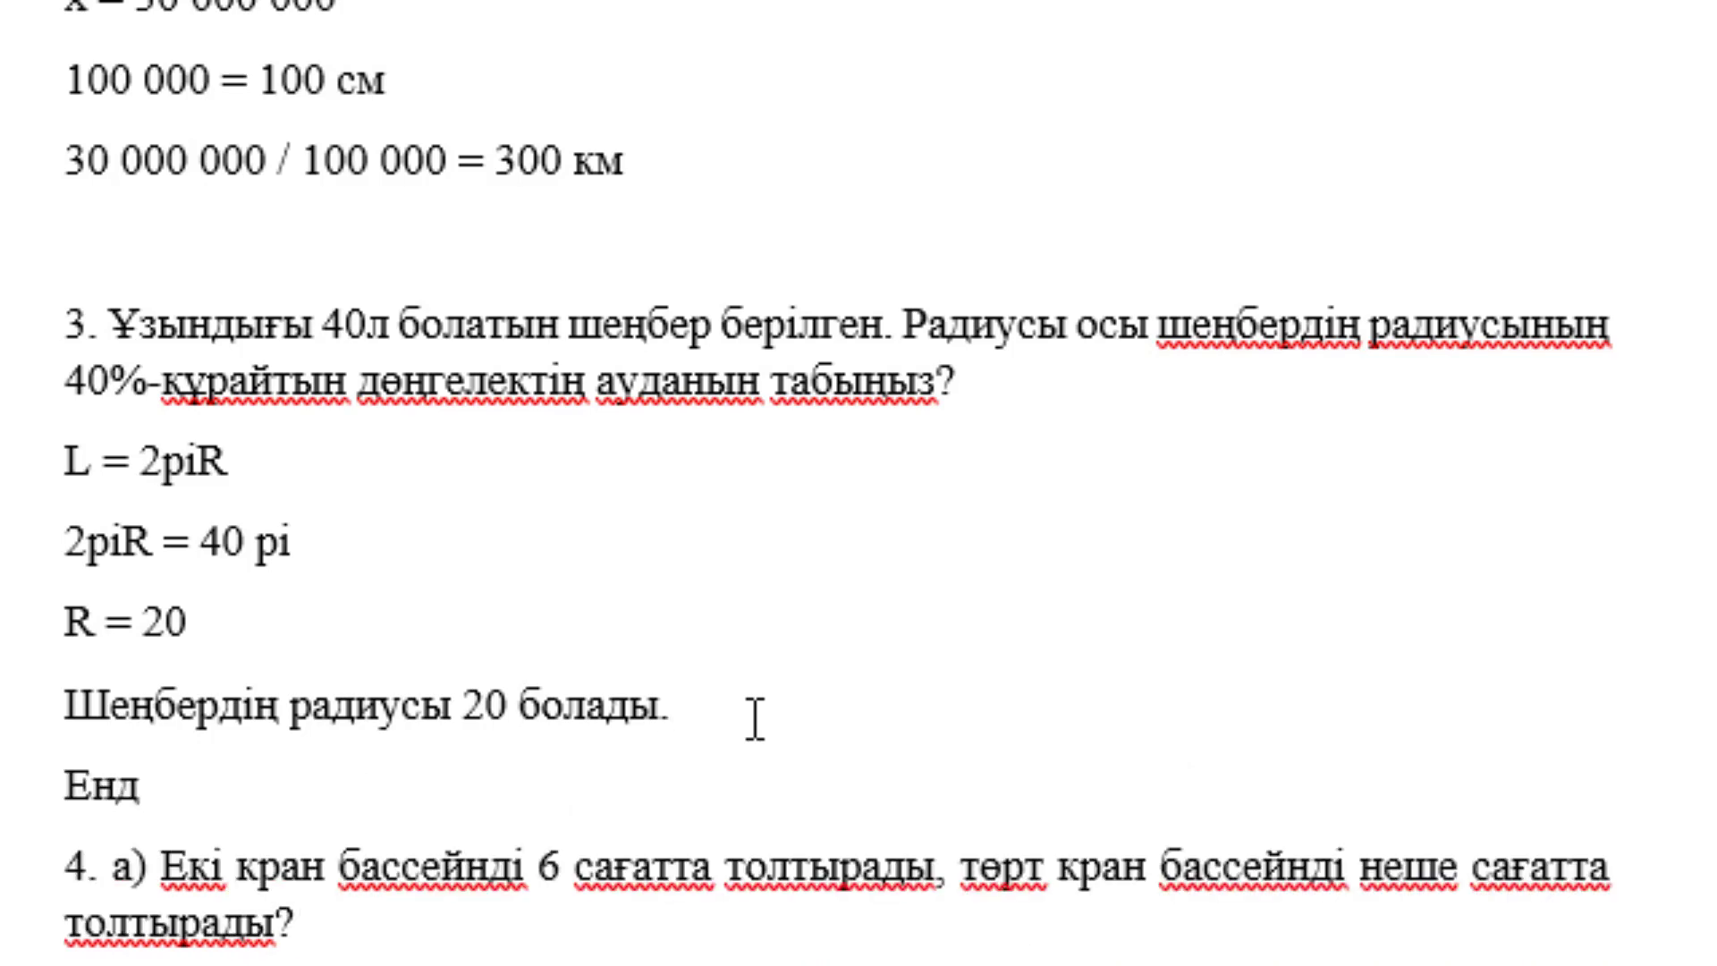
pyautogui.write('і')
pyautogui.write('жөң')
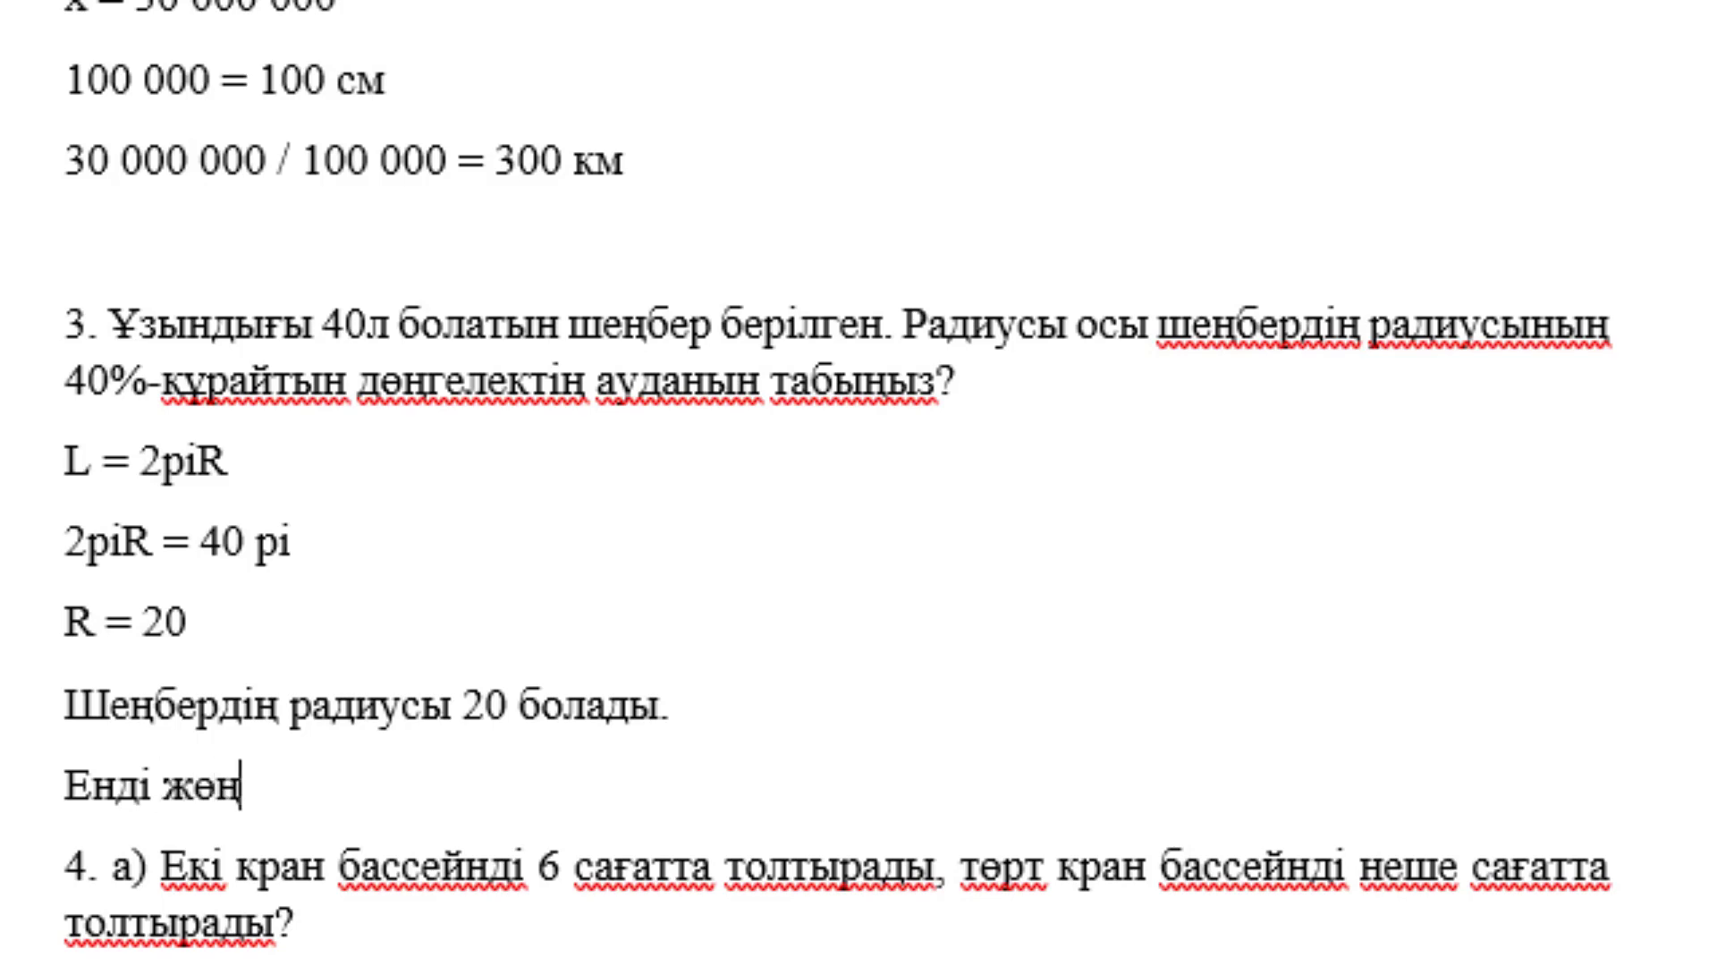
pyautogui.write('гелектің ')
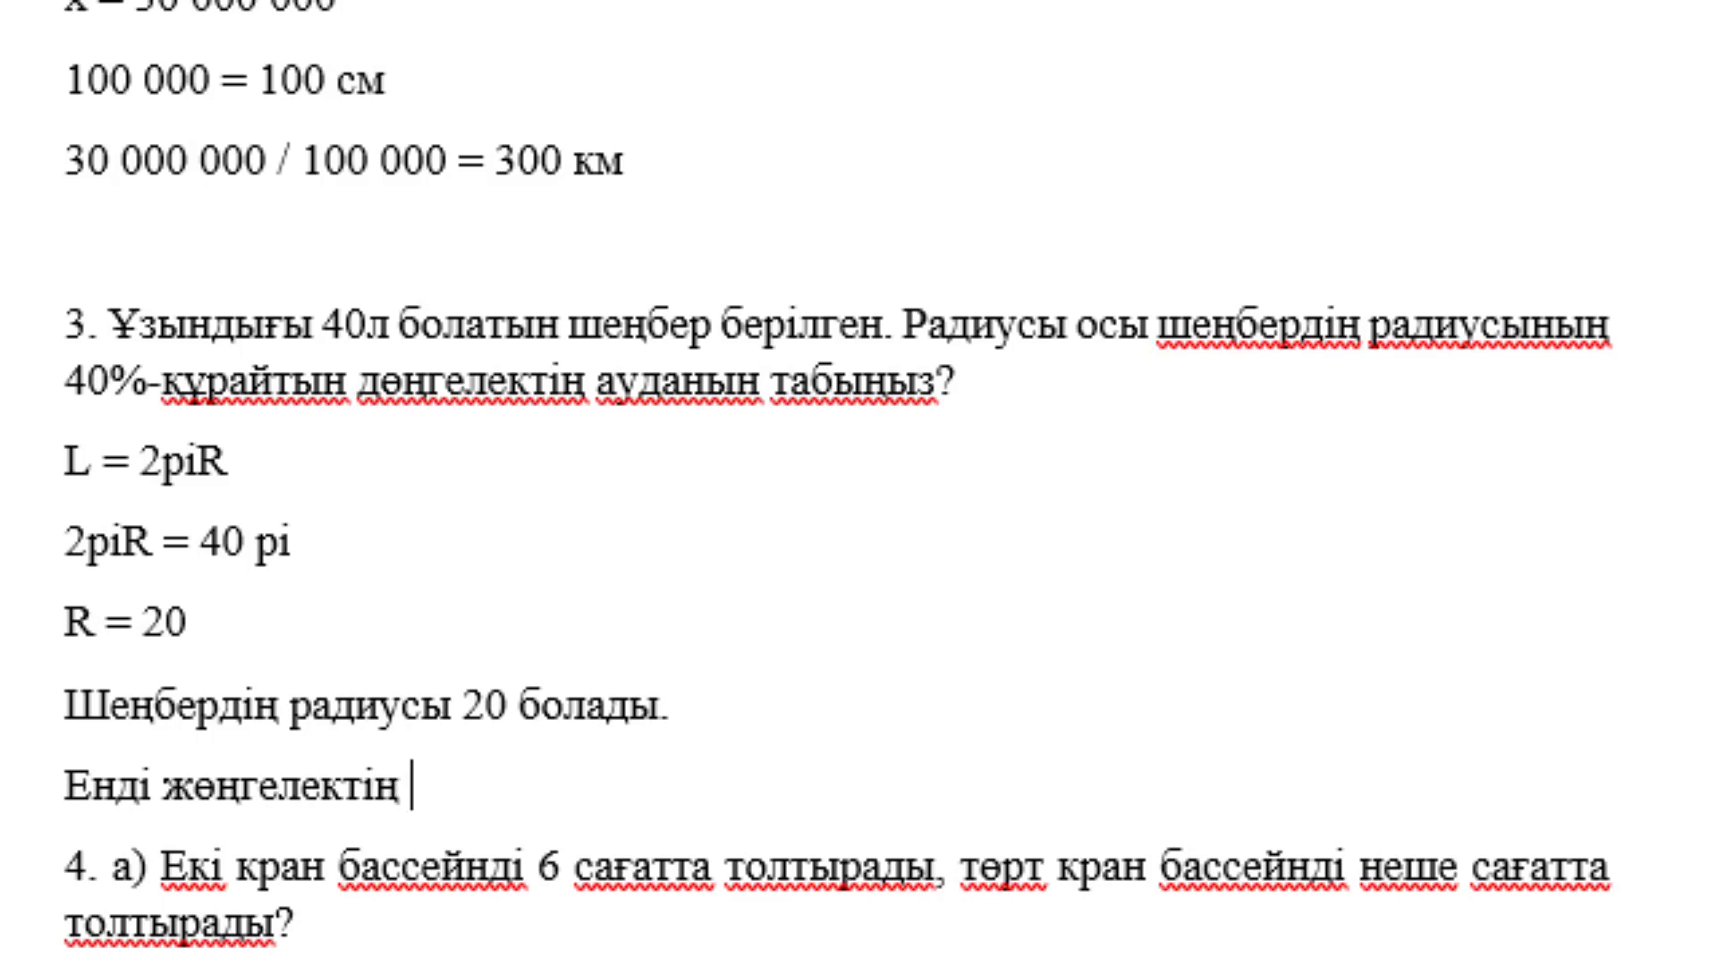
pyautogui.write('радиусы о')
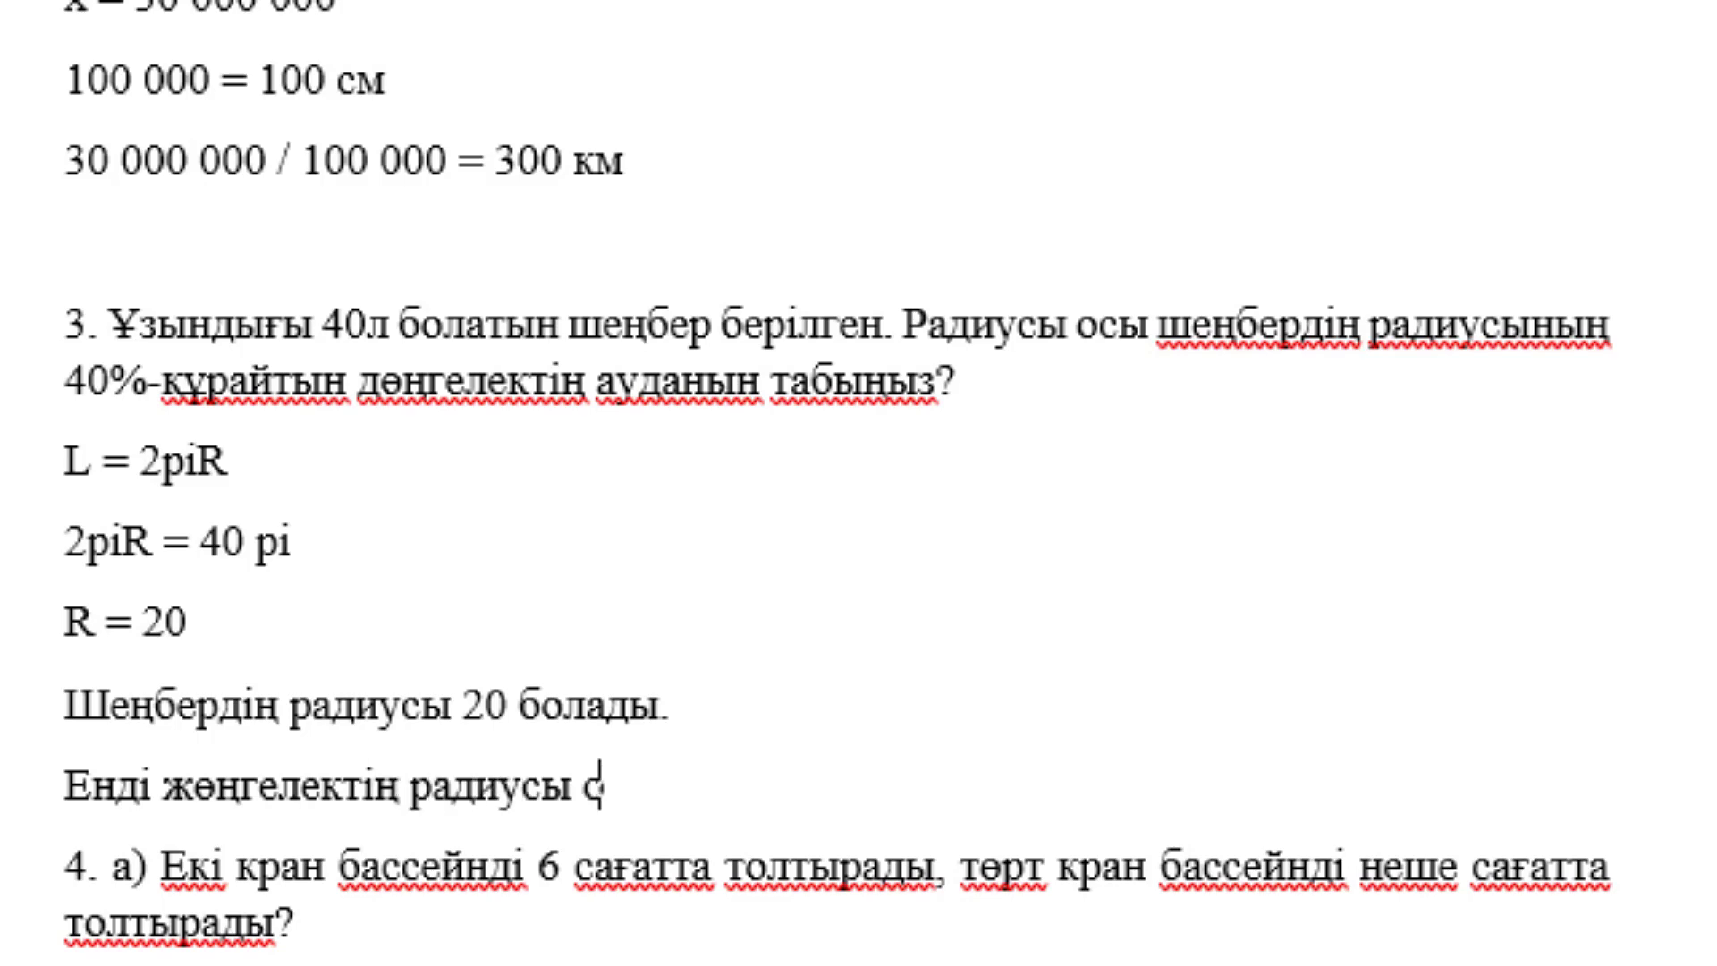
pyautogui.write('сын')
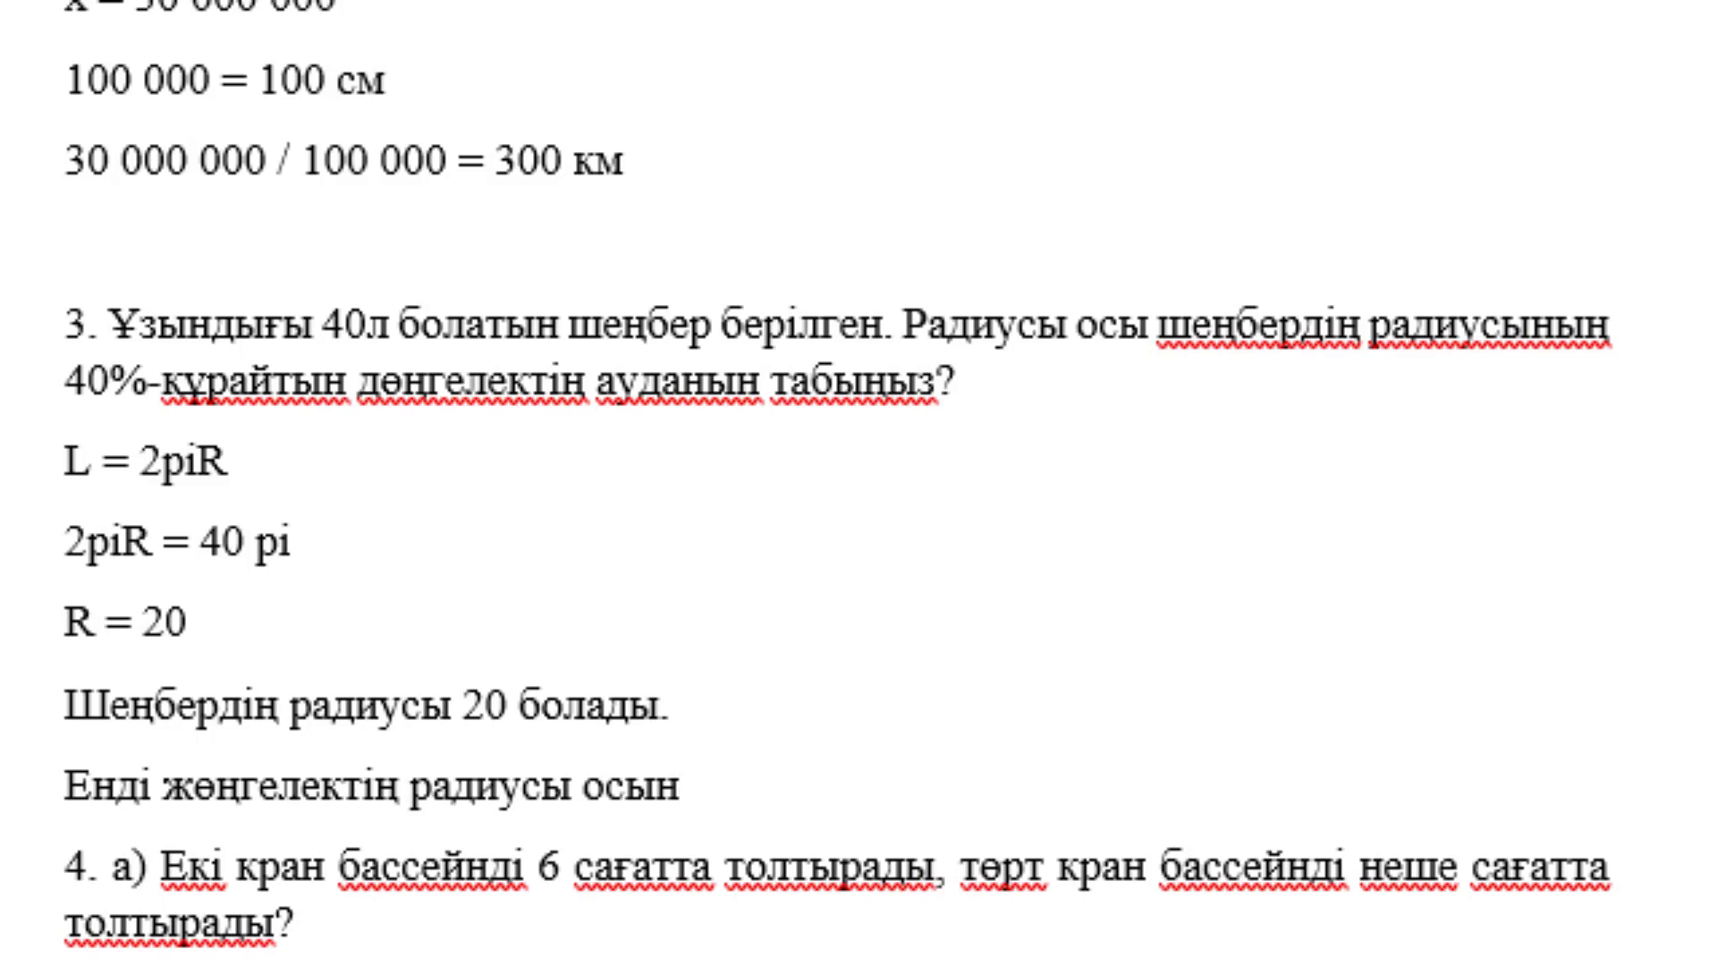
pyautogui.press('BackSpace')
pyautogui.write('ше')
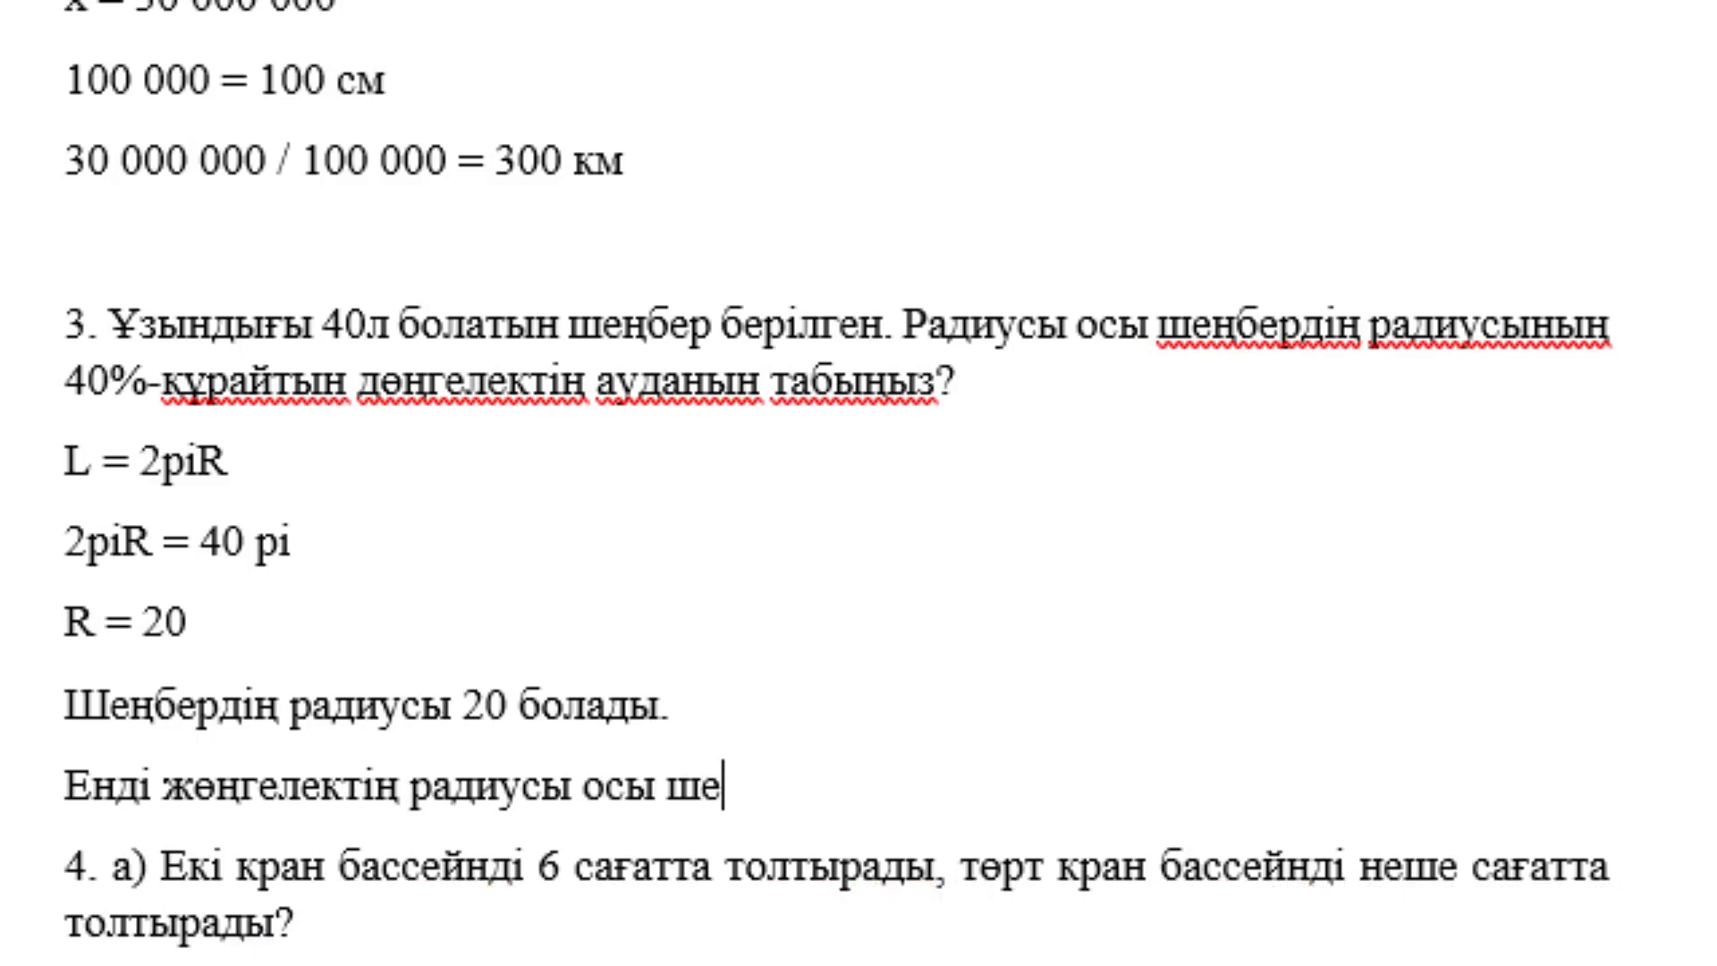
pyautogui.write('ңбердің ')
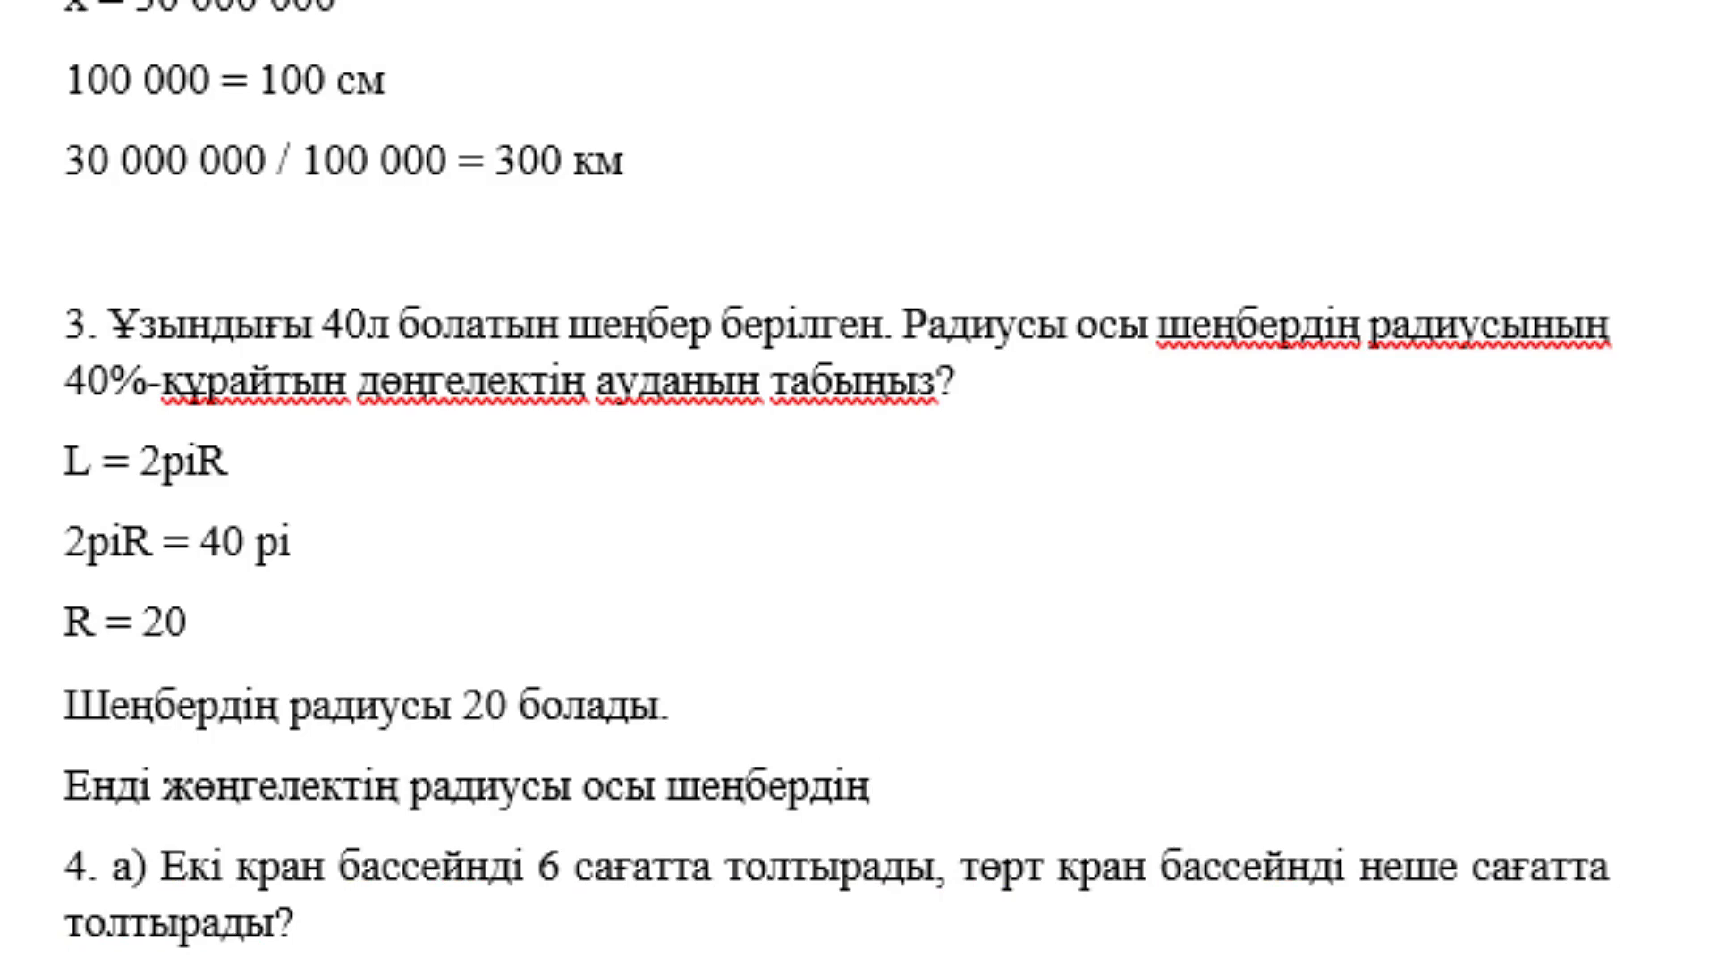
pyautogui.write('рад')
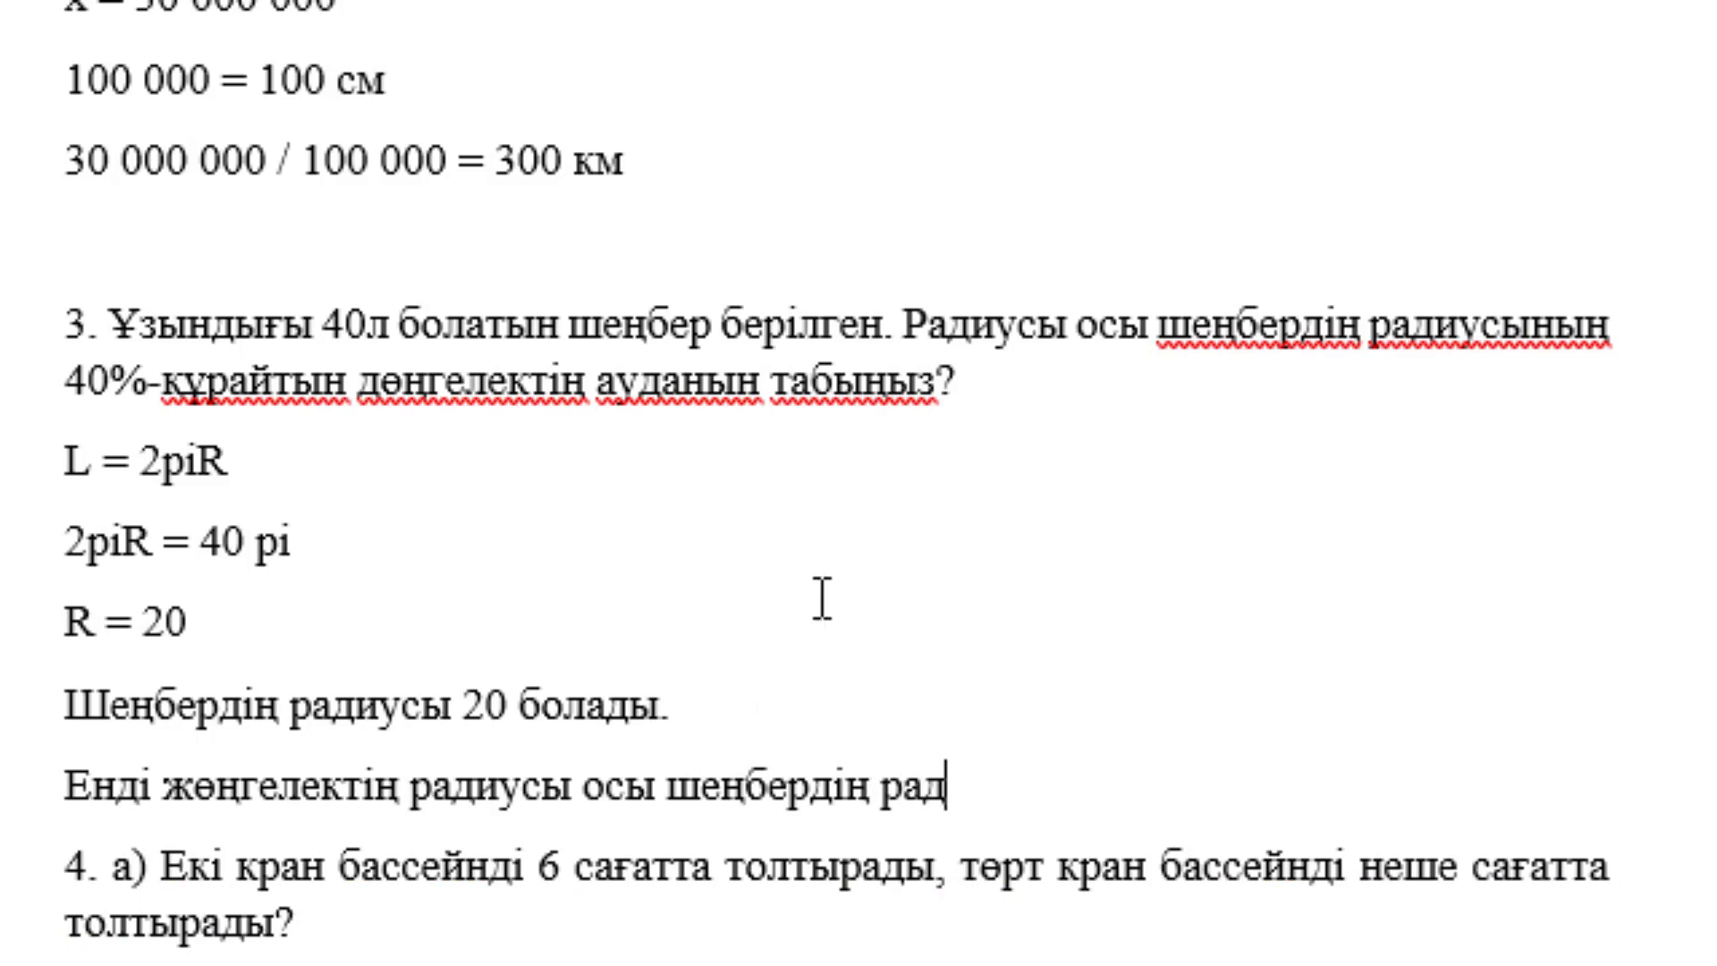
pyautogui.write('иусынан')
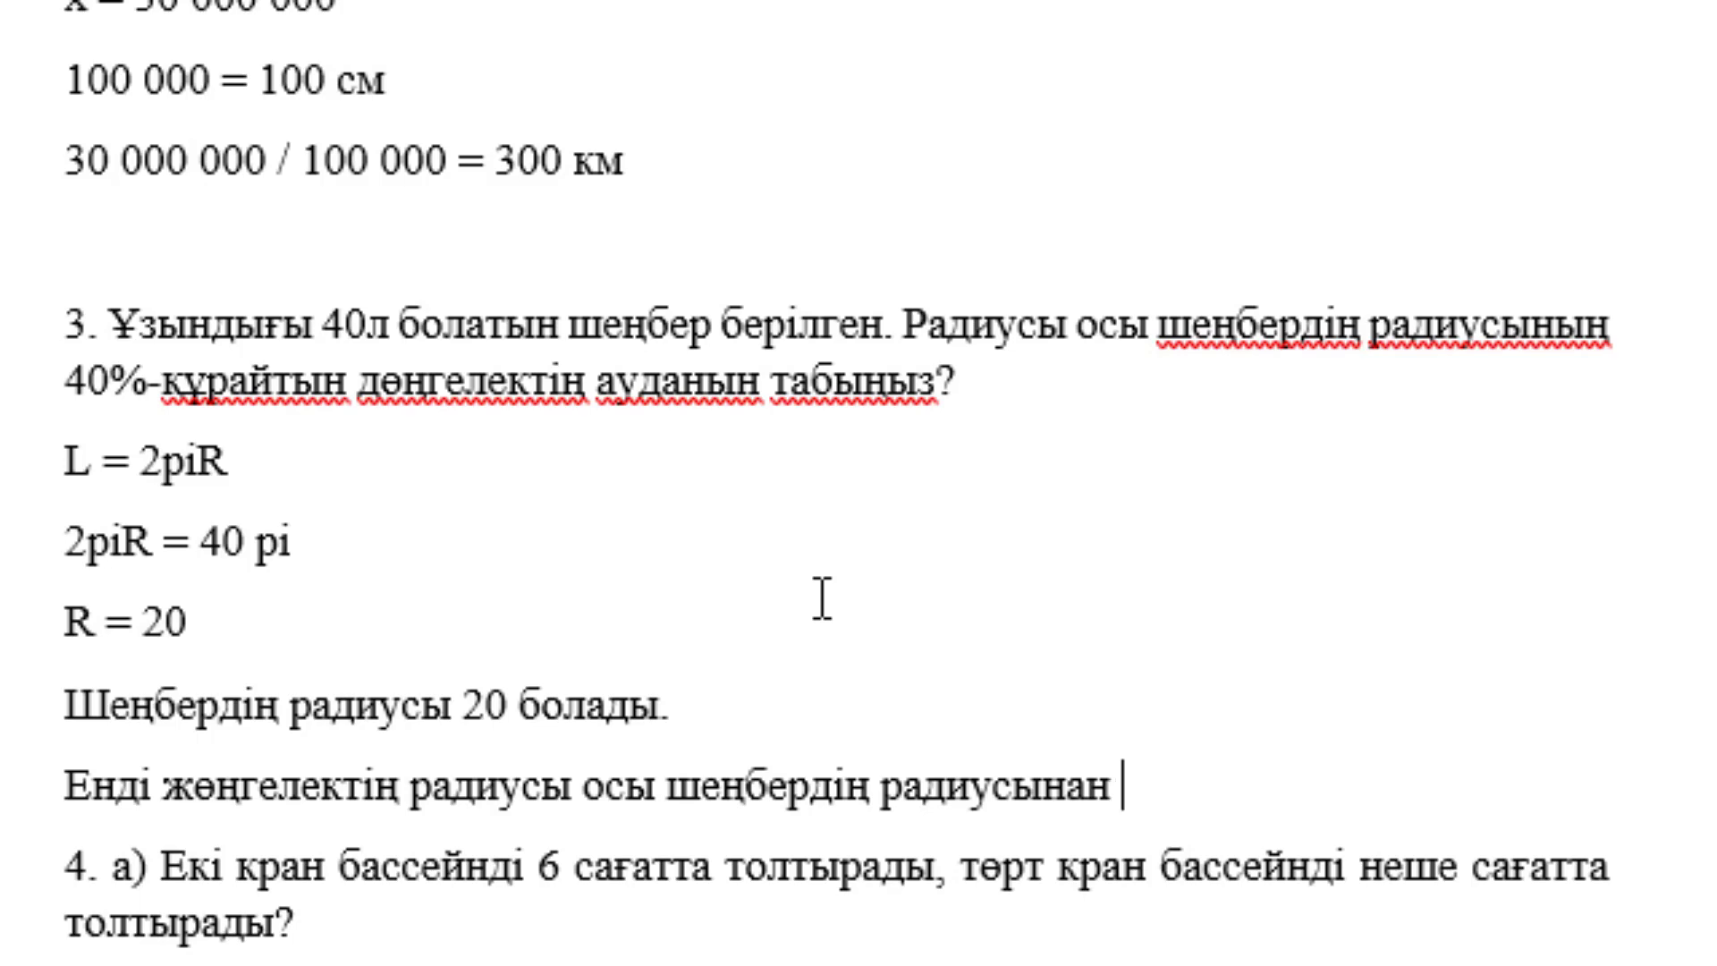
pyautogui.click(191, 787)
pyautogui.press('BackSpace')
pyautogui.write('д')
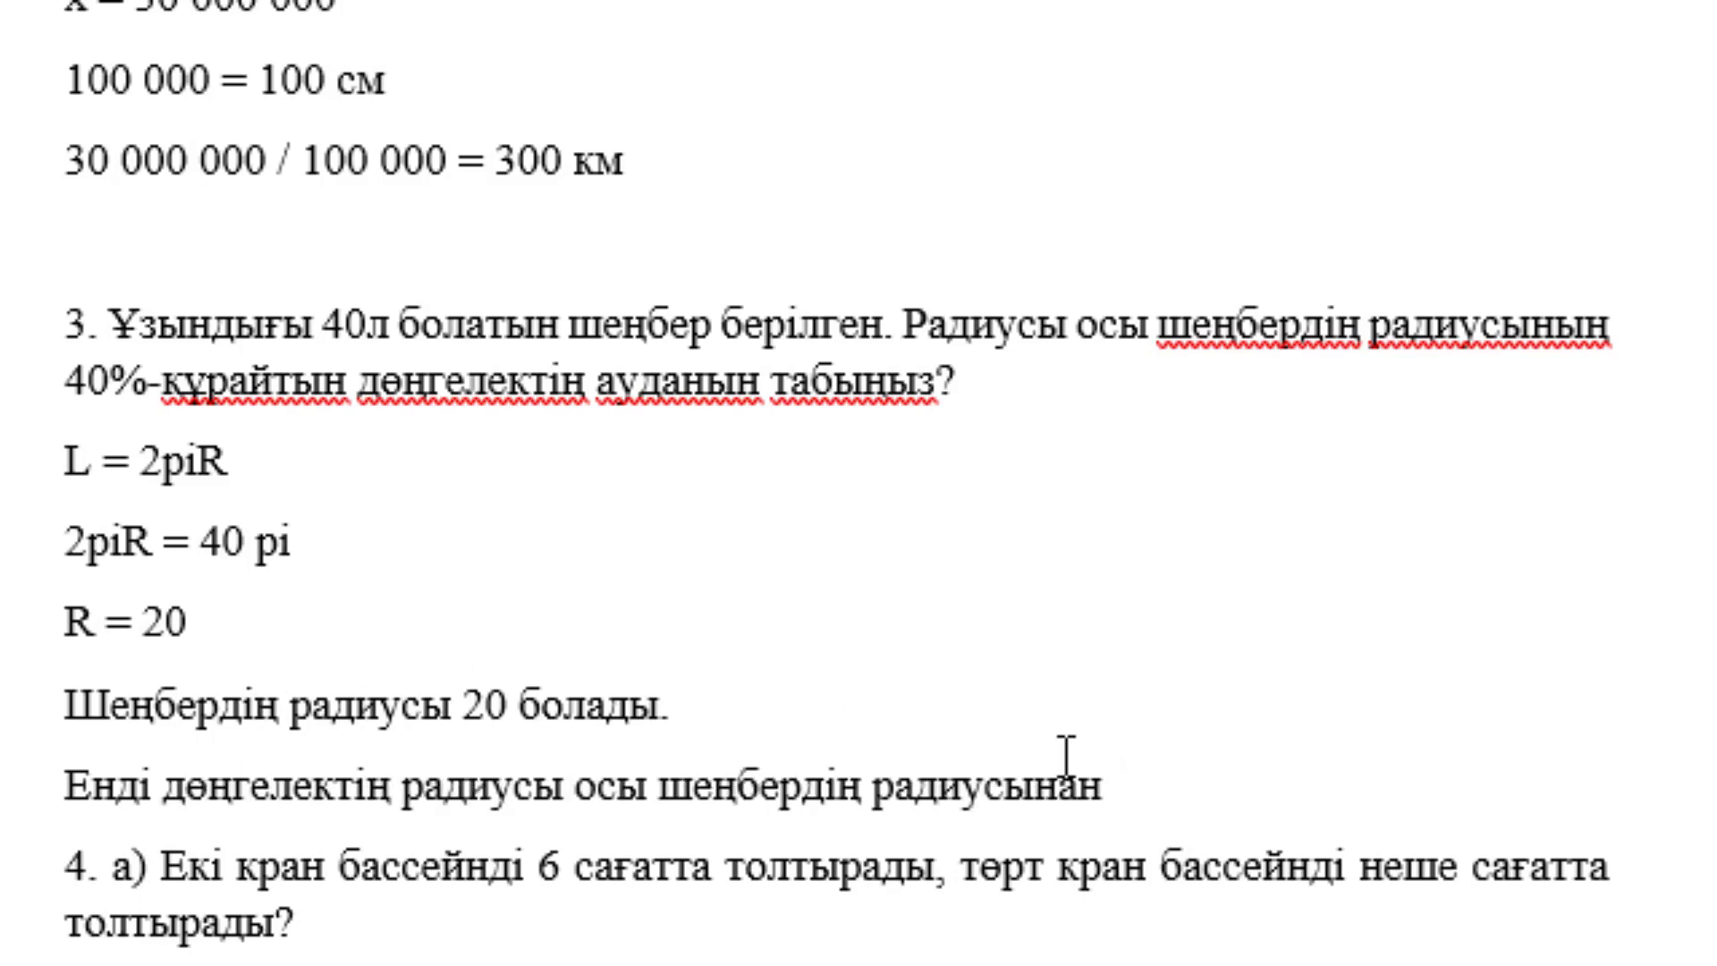
pyautogui.click(1155, 796)
pyautogui.write('40%')
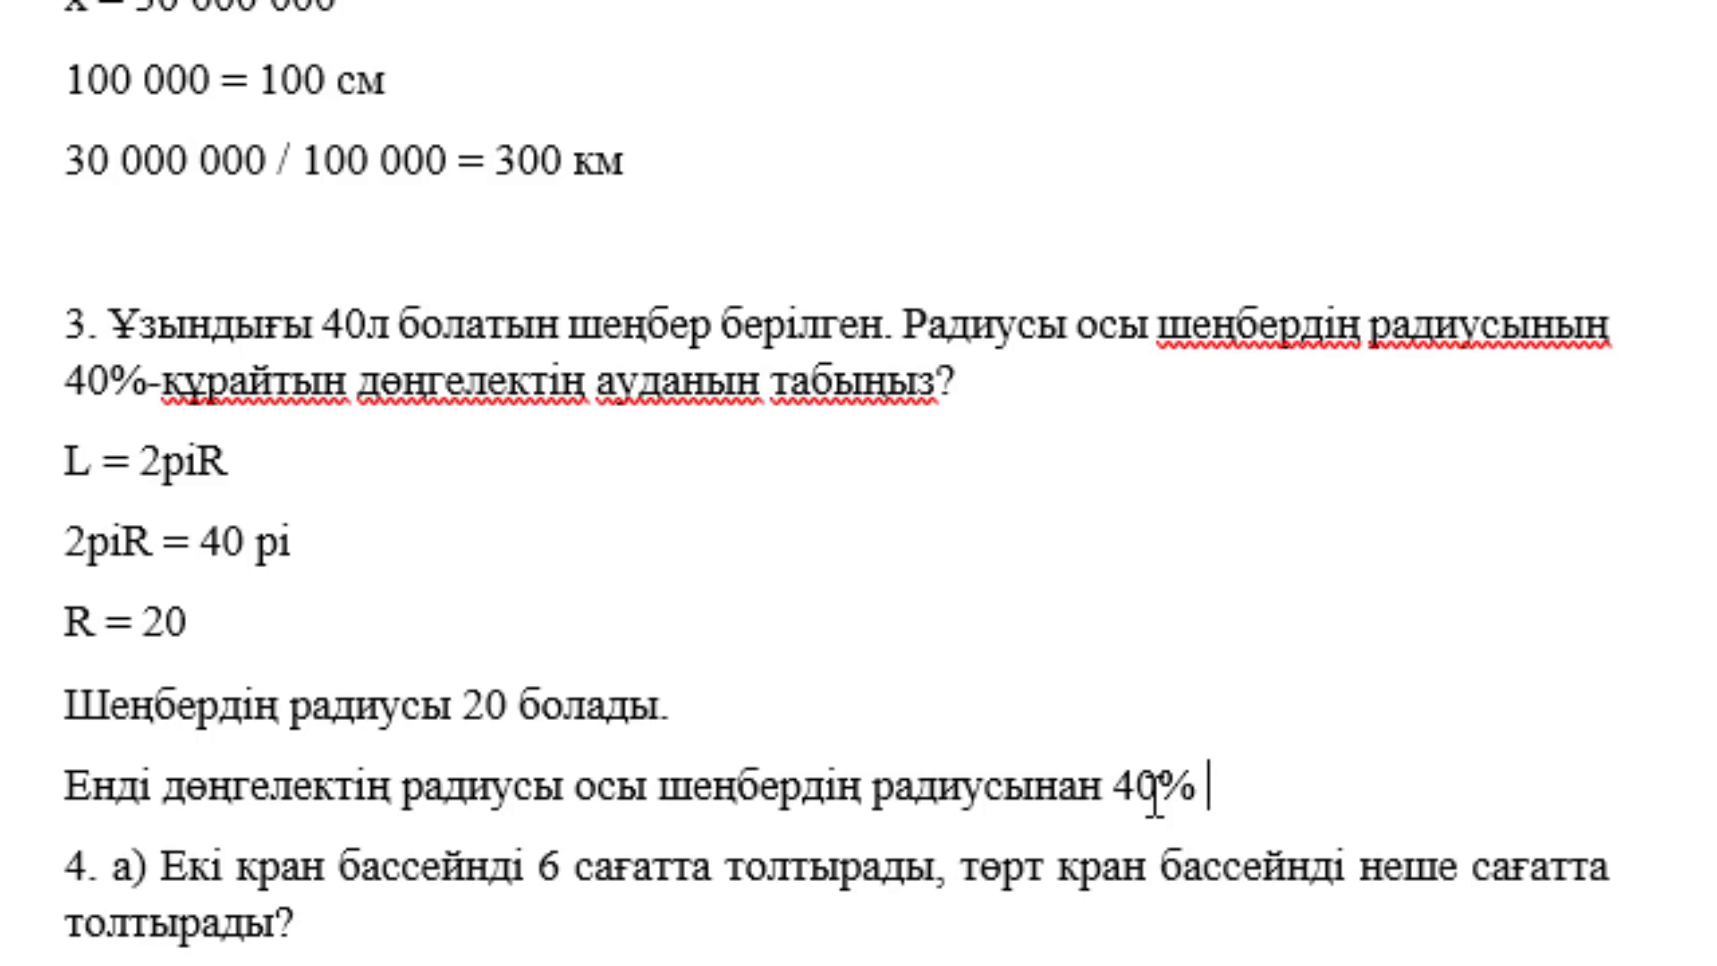
pyautogui.write(' құрайды')
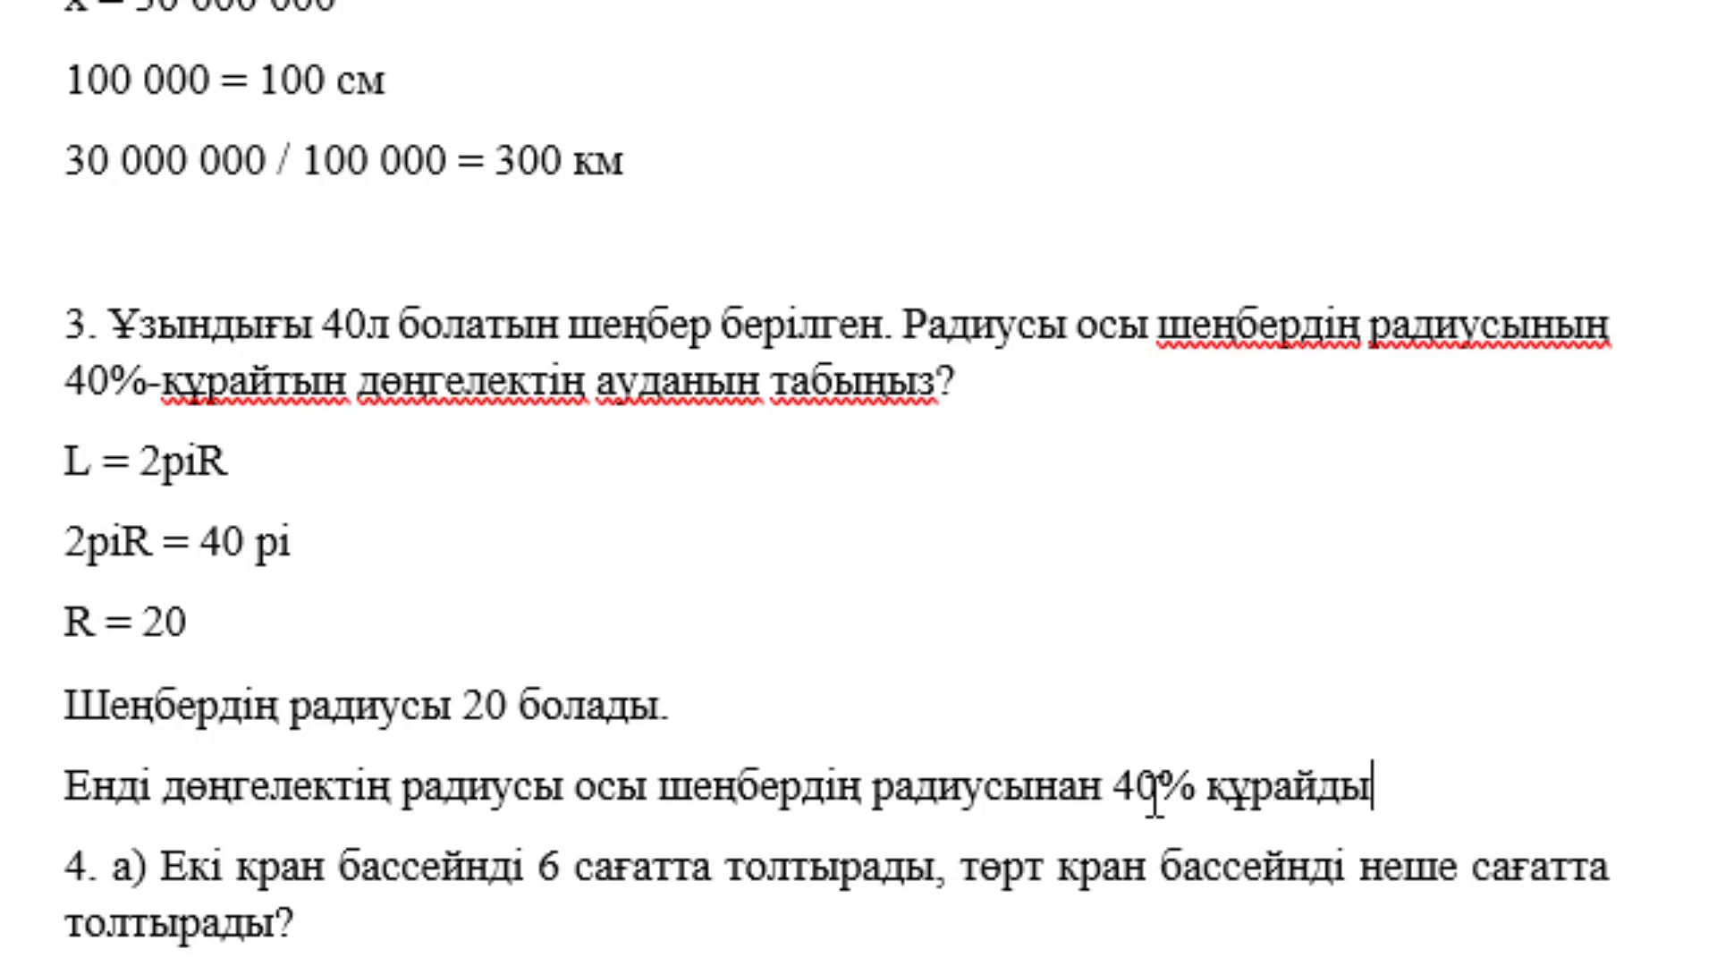
pyautogui.write('.')
pyautogui.press('Return')
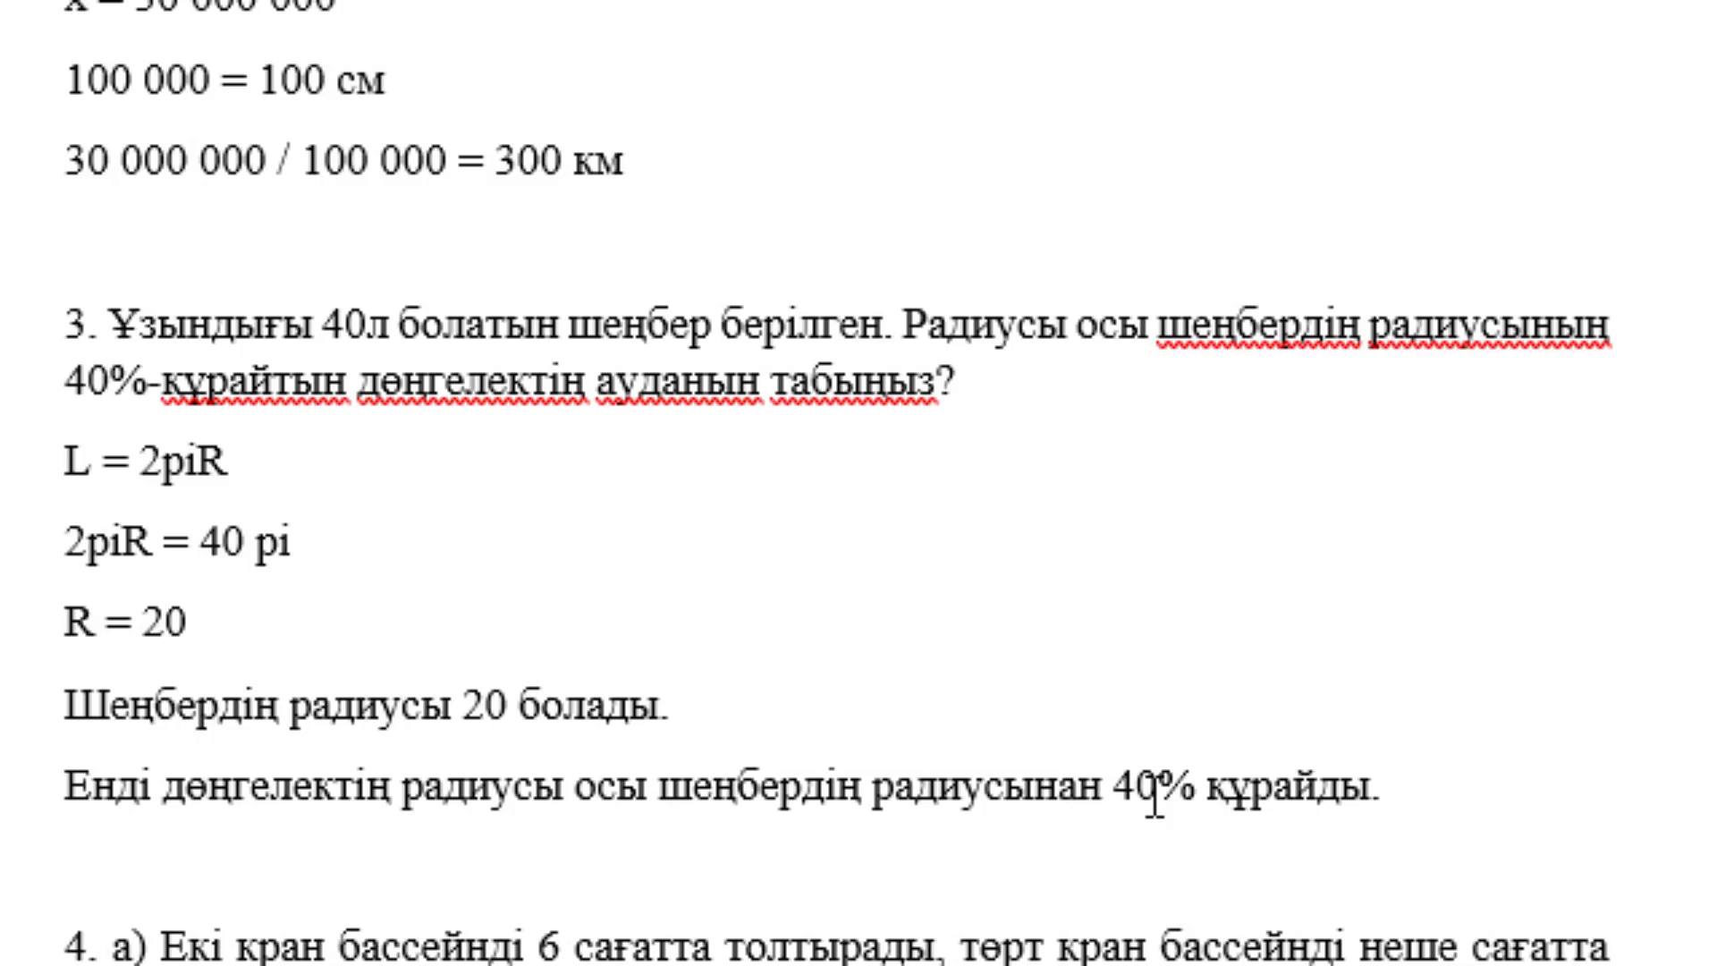
# Add the lines '40% - 20 дан', '0,4 * 20 =' and 'Енді дөңгелектік ауданын таба аламыз'.
pyautogui.scroll(-3, 1156, 799)
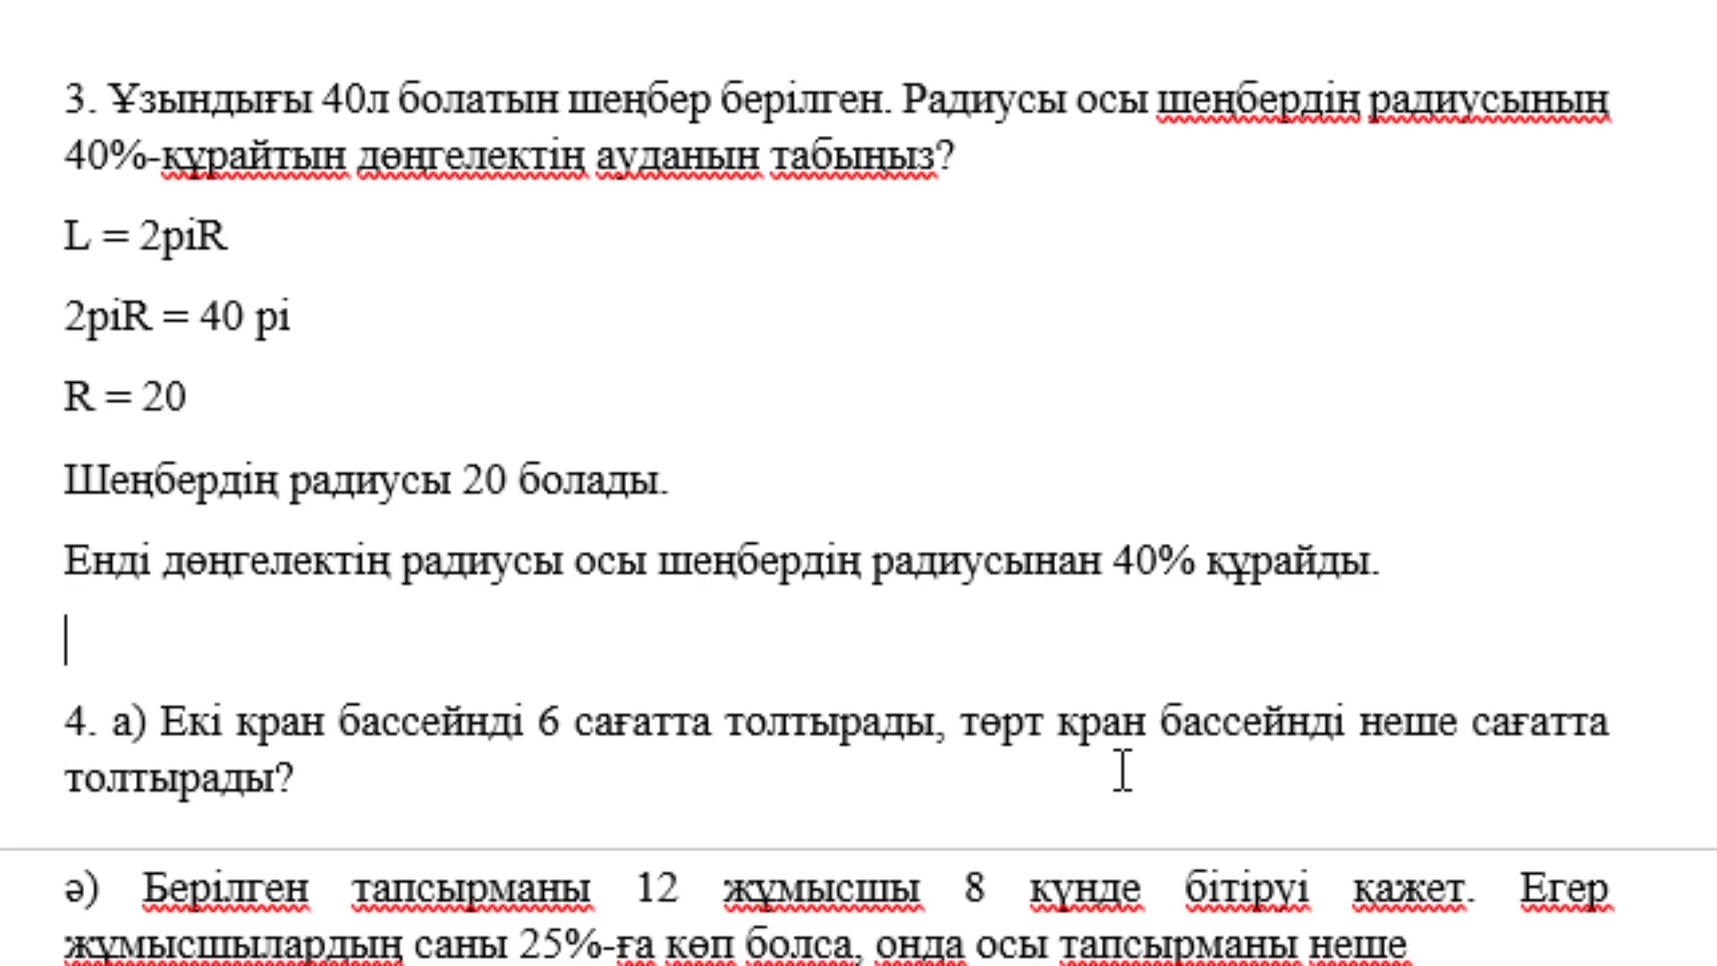
pyautogui.write('40')
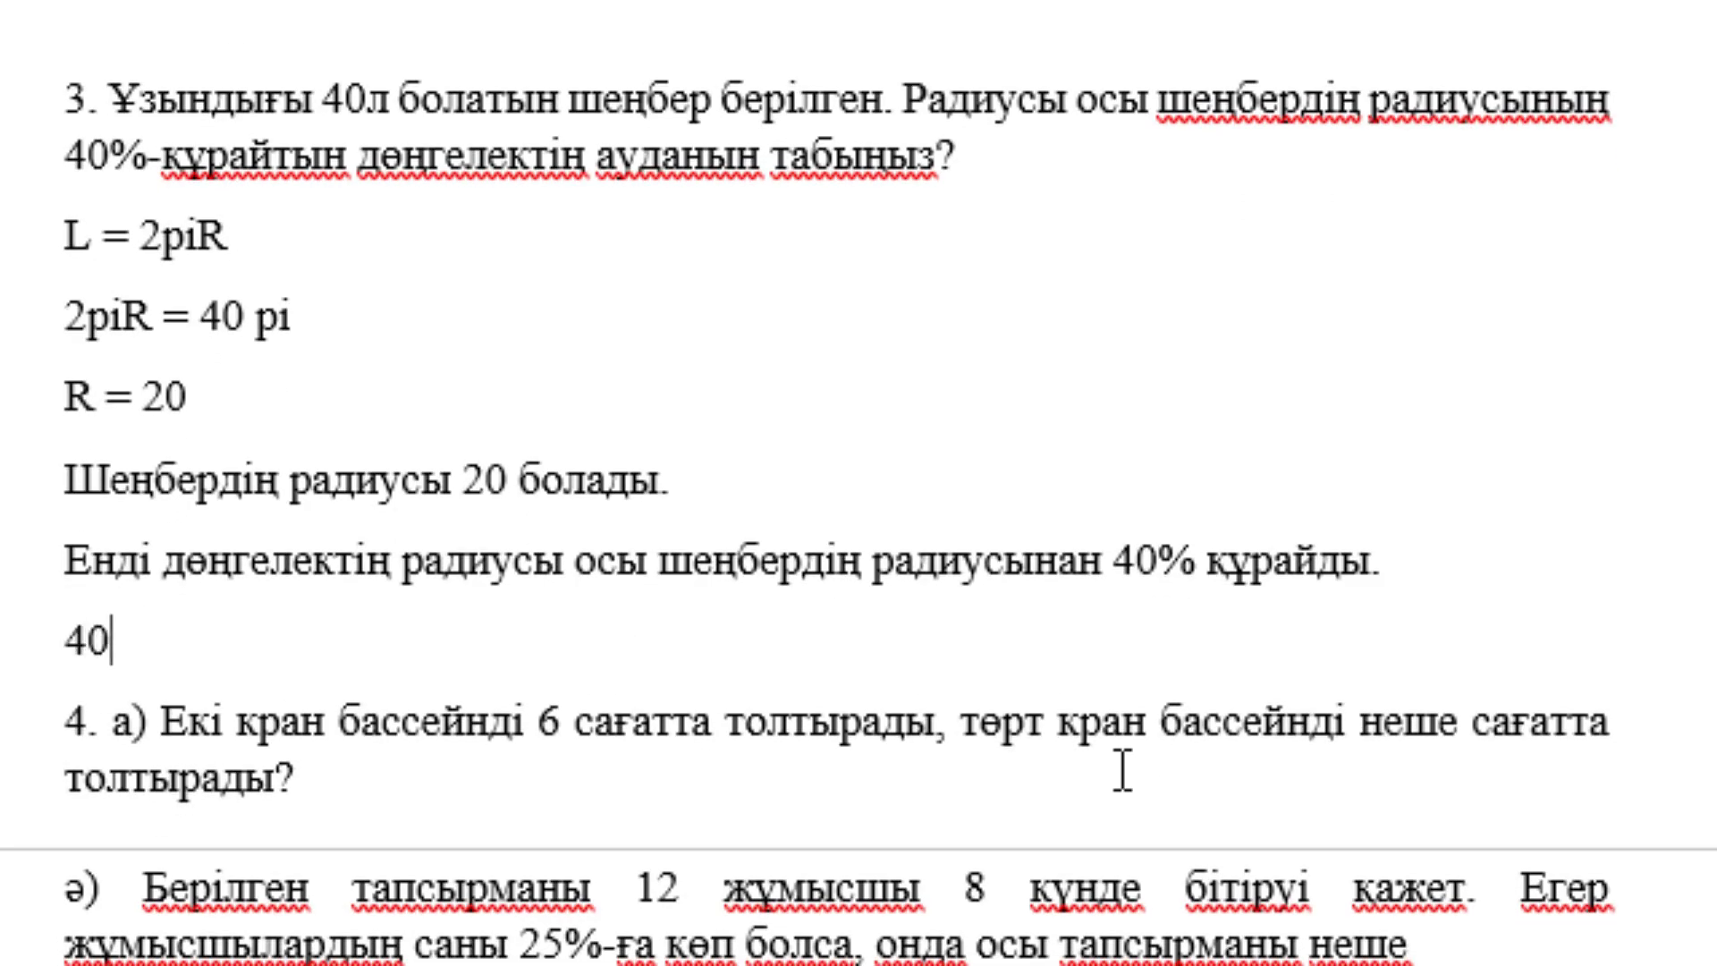
pyautogui.write('%')
pyautogui.write(' от')
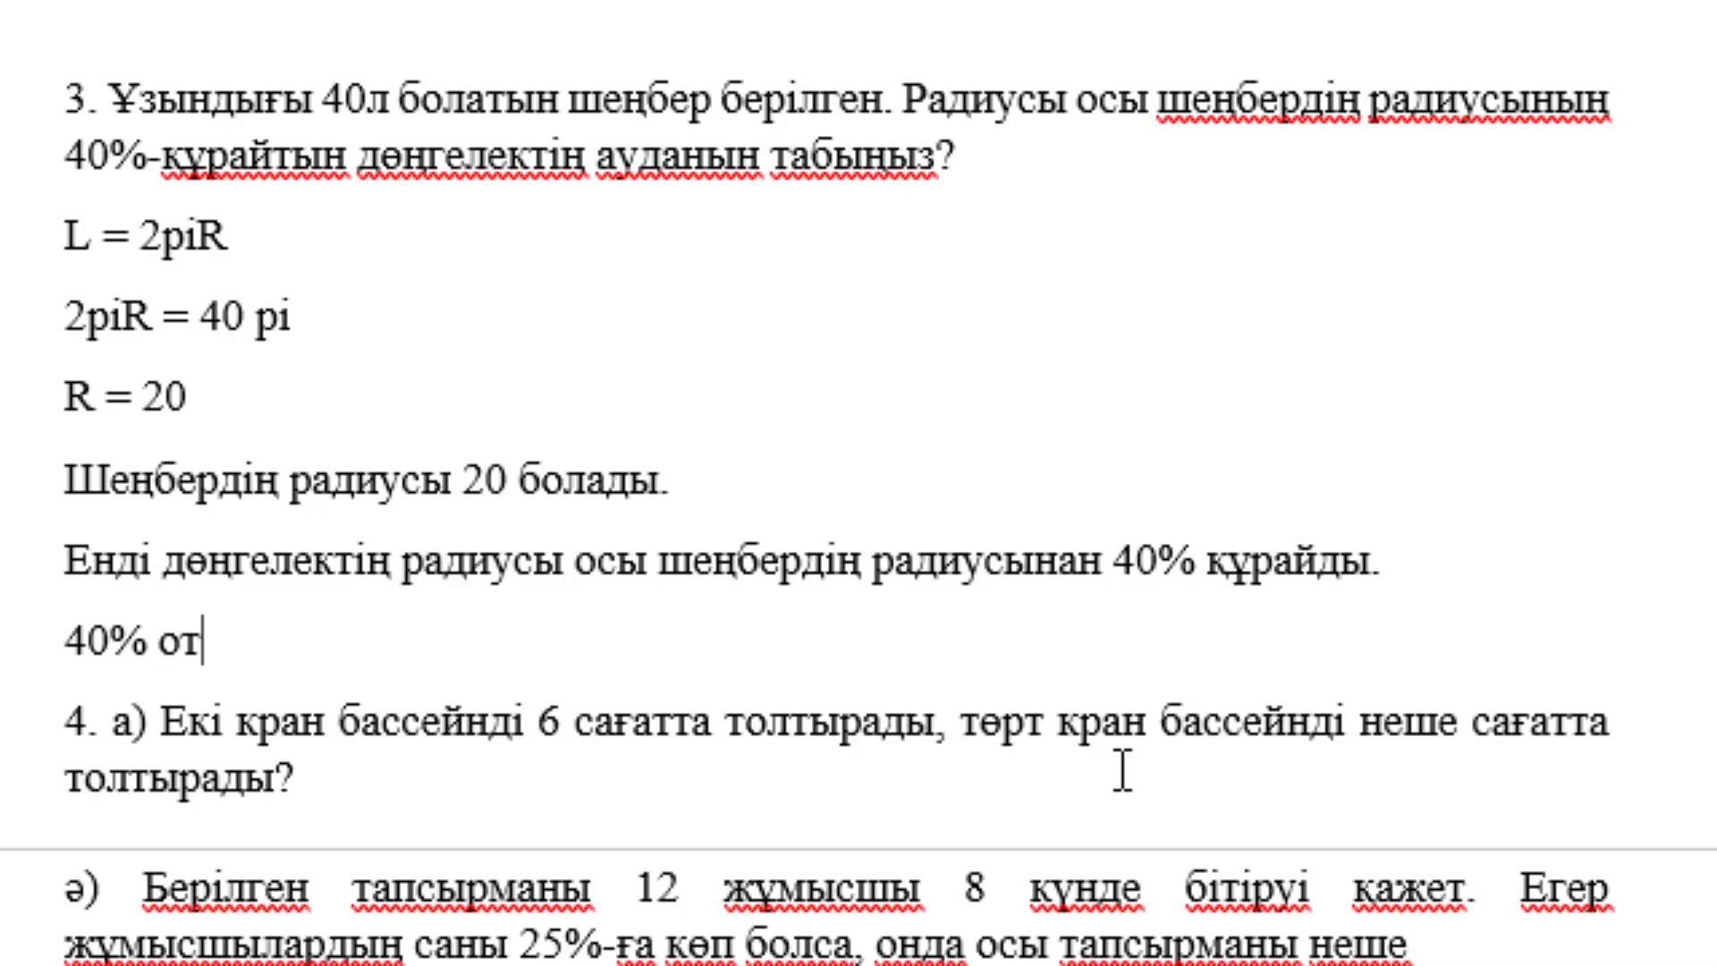
pyautogui.press('BackSpace')
pyautogui.press('BackSpace')
pyautogui.write('- ')
pyautogui.write('20 д')
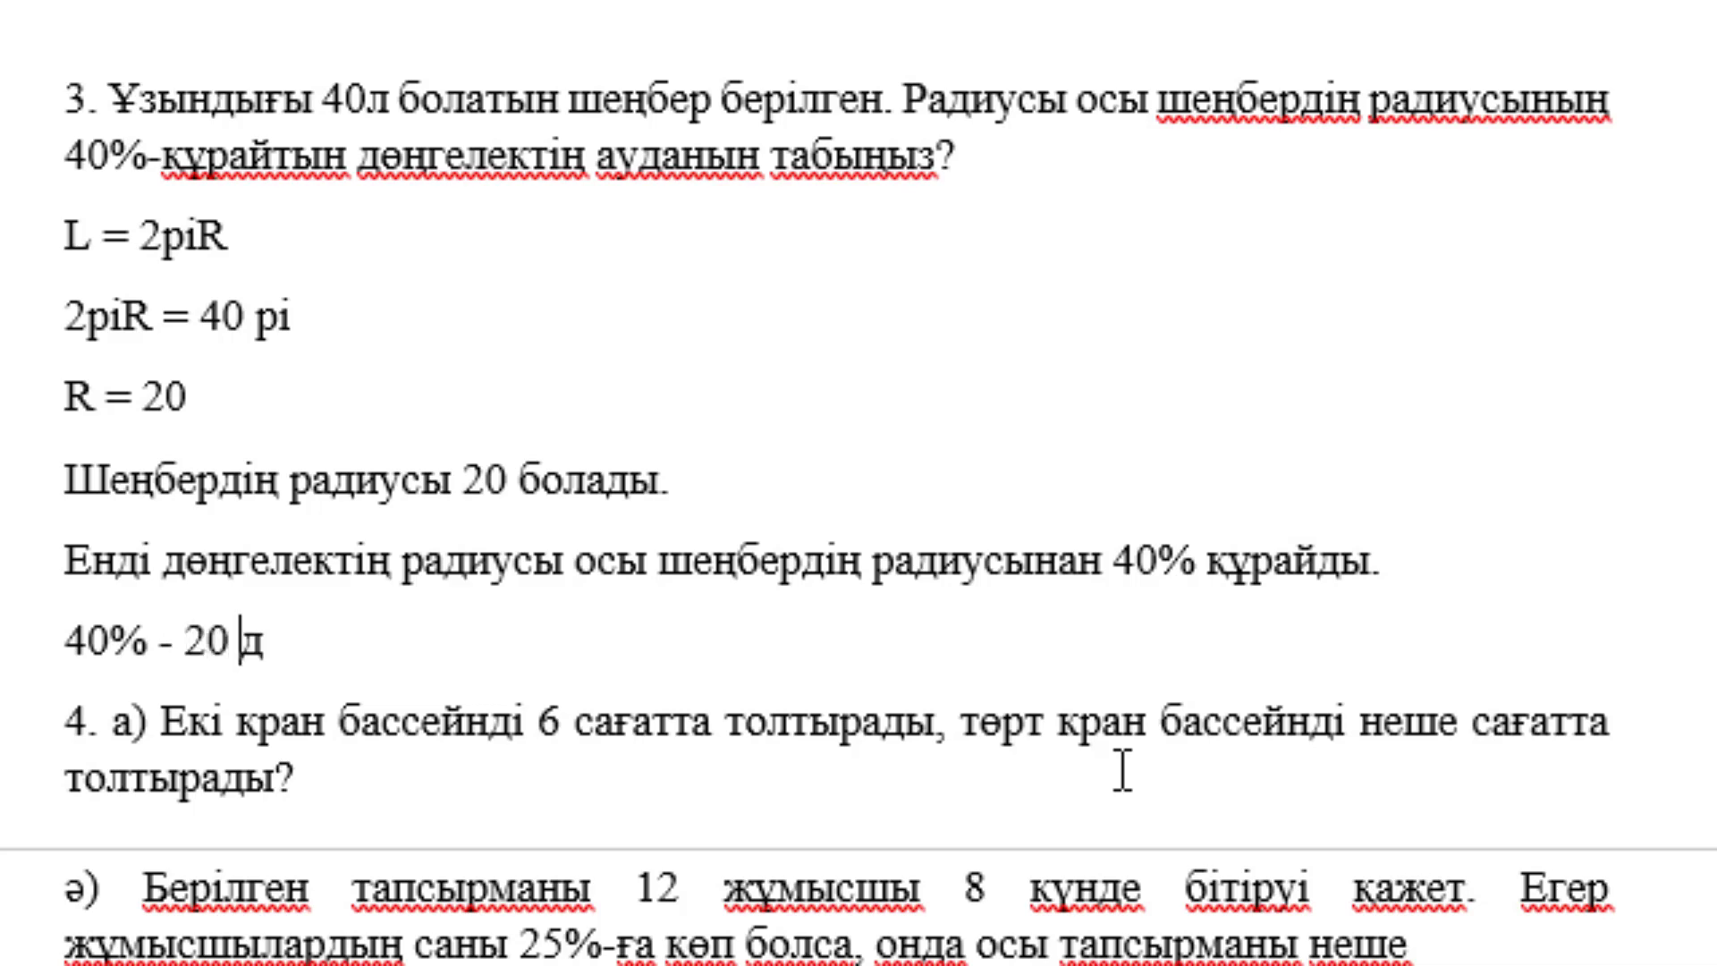
pyautogui.write('ан')
pyautogui.press('Return')
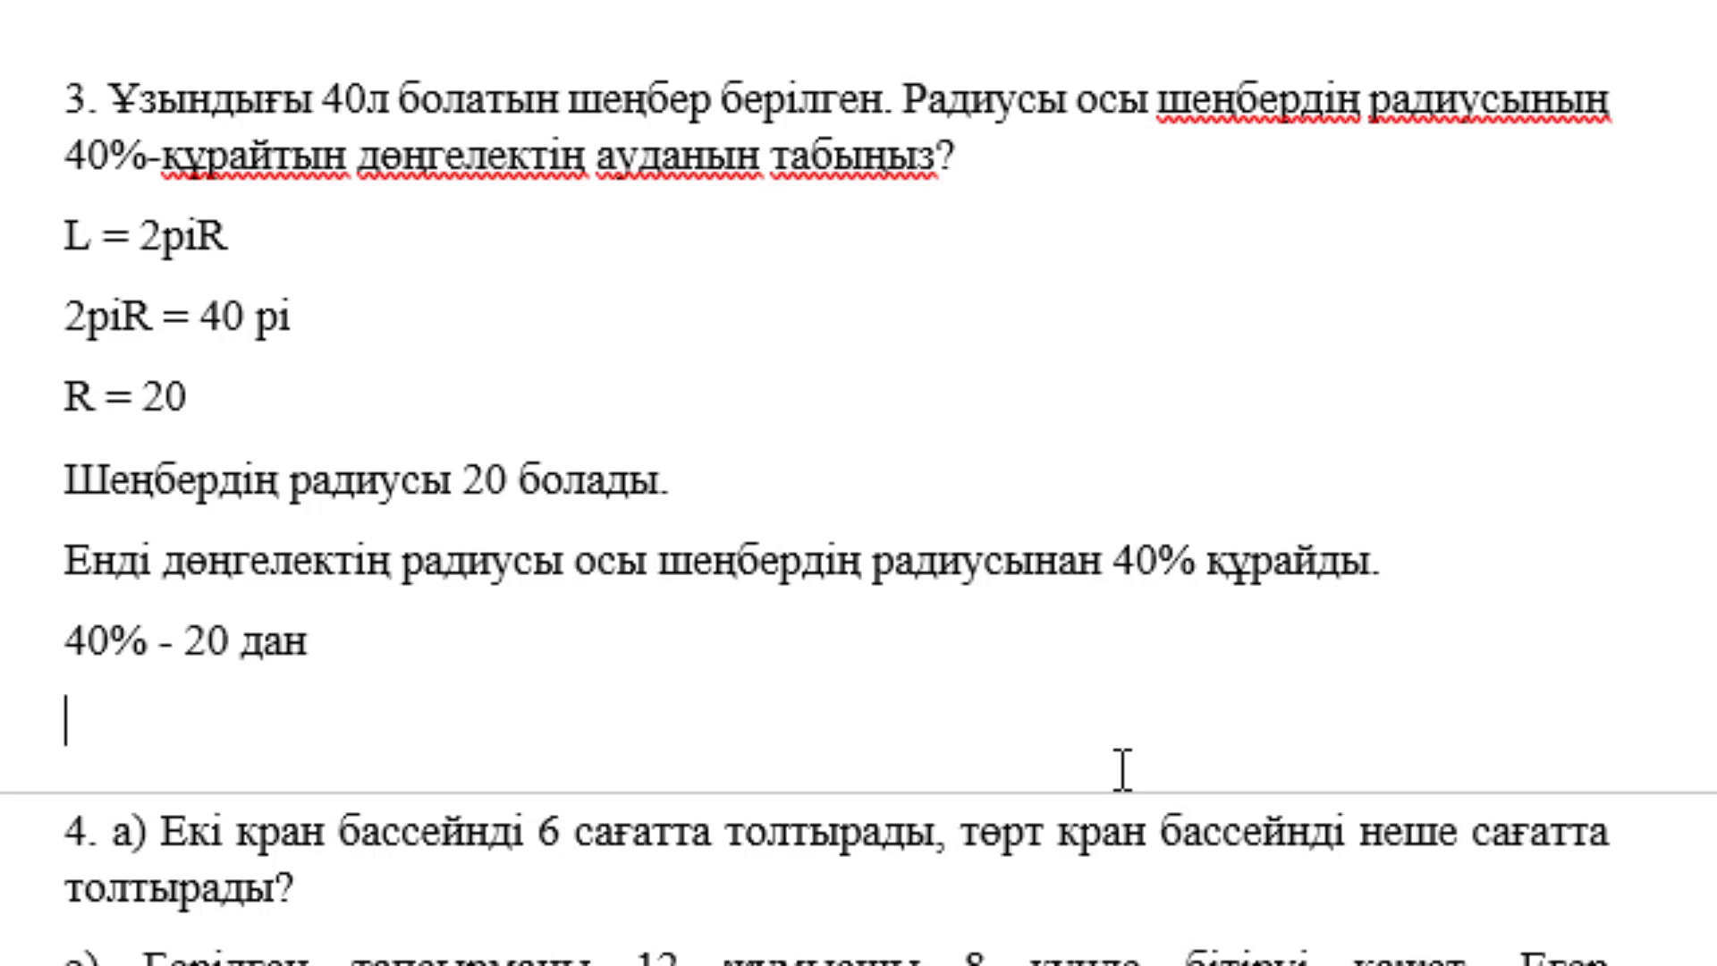
pyautogui.write('0б')
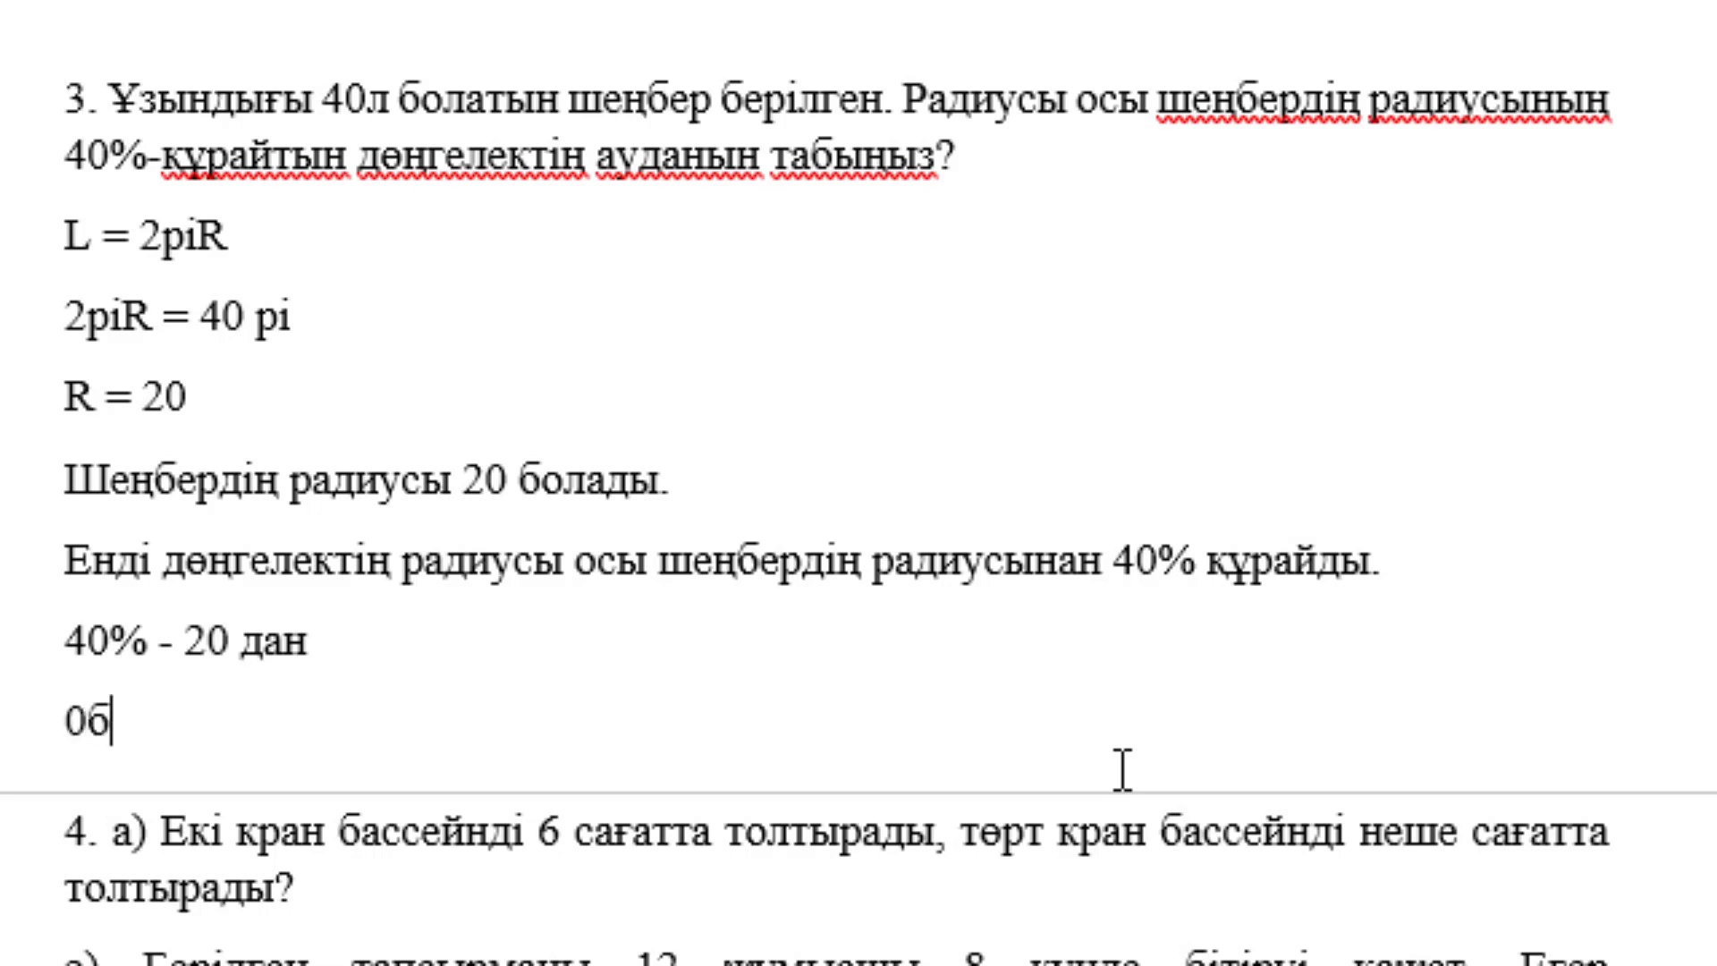
pyautogui.press('BackSpace')
pyautogui.write(',4 ')
pyautogui.write('* 20 ')
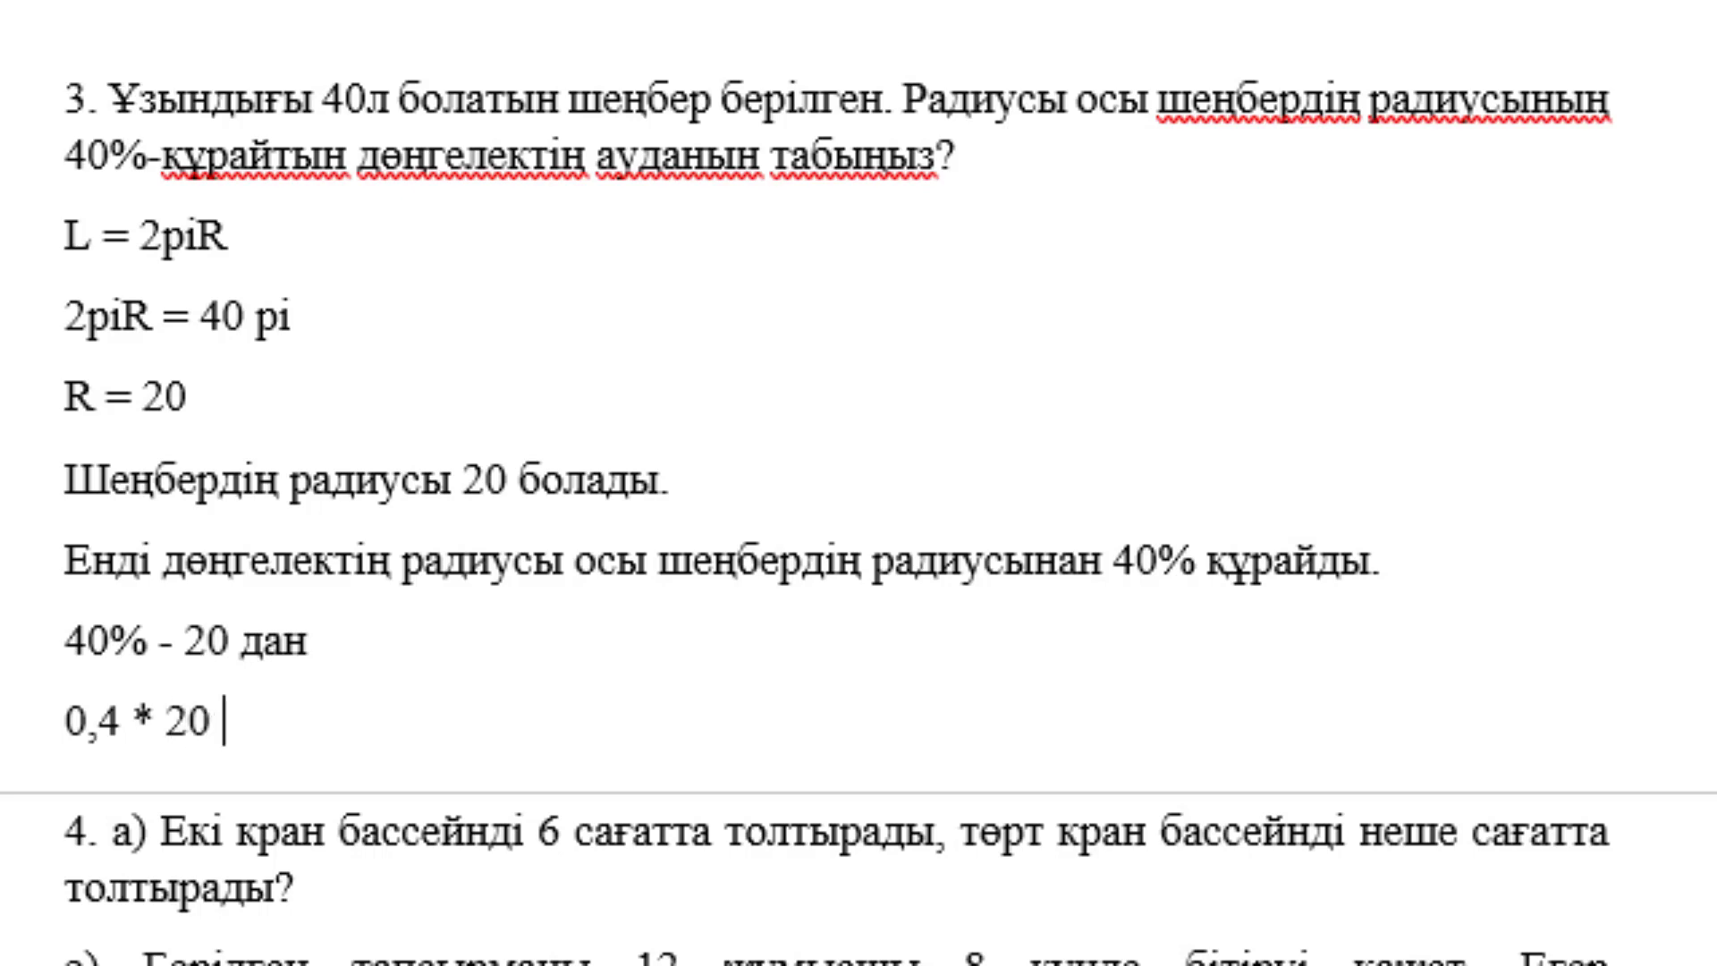
pyautogui.write('= 8')
pyautogui.press('Return')
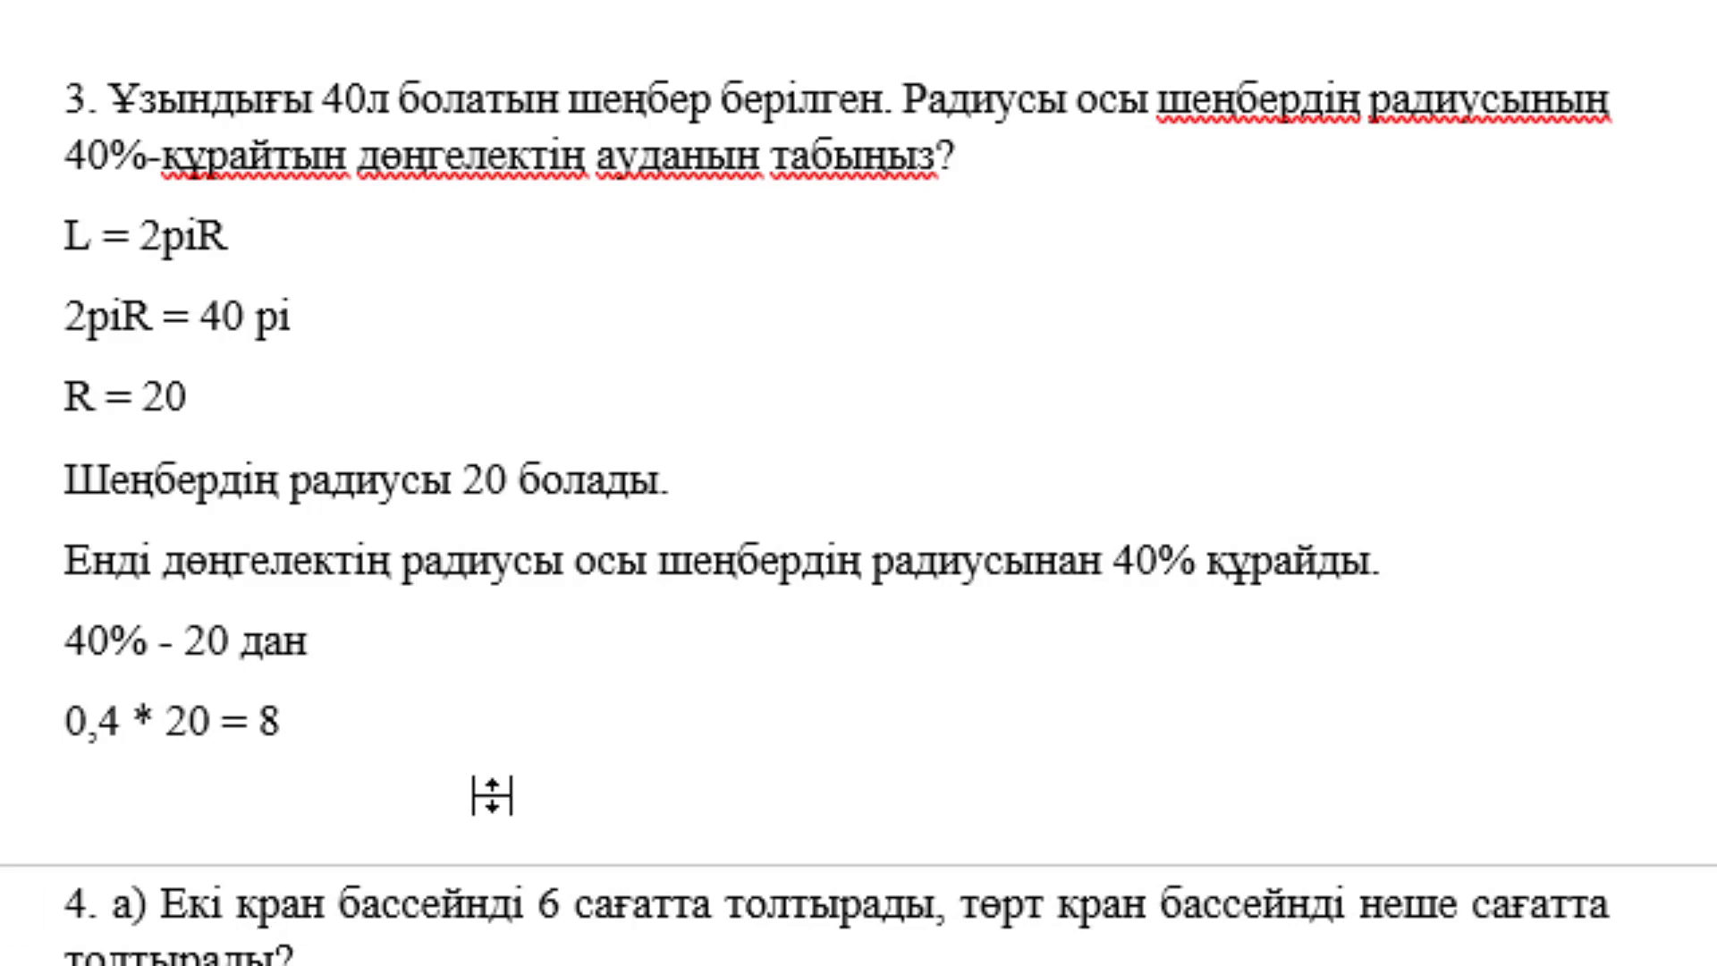
pyautogui.write('Ен')
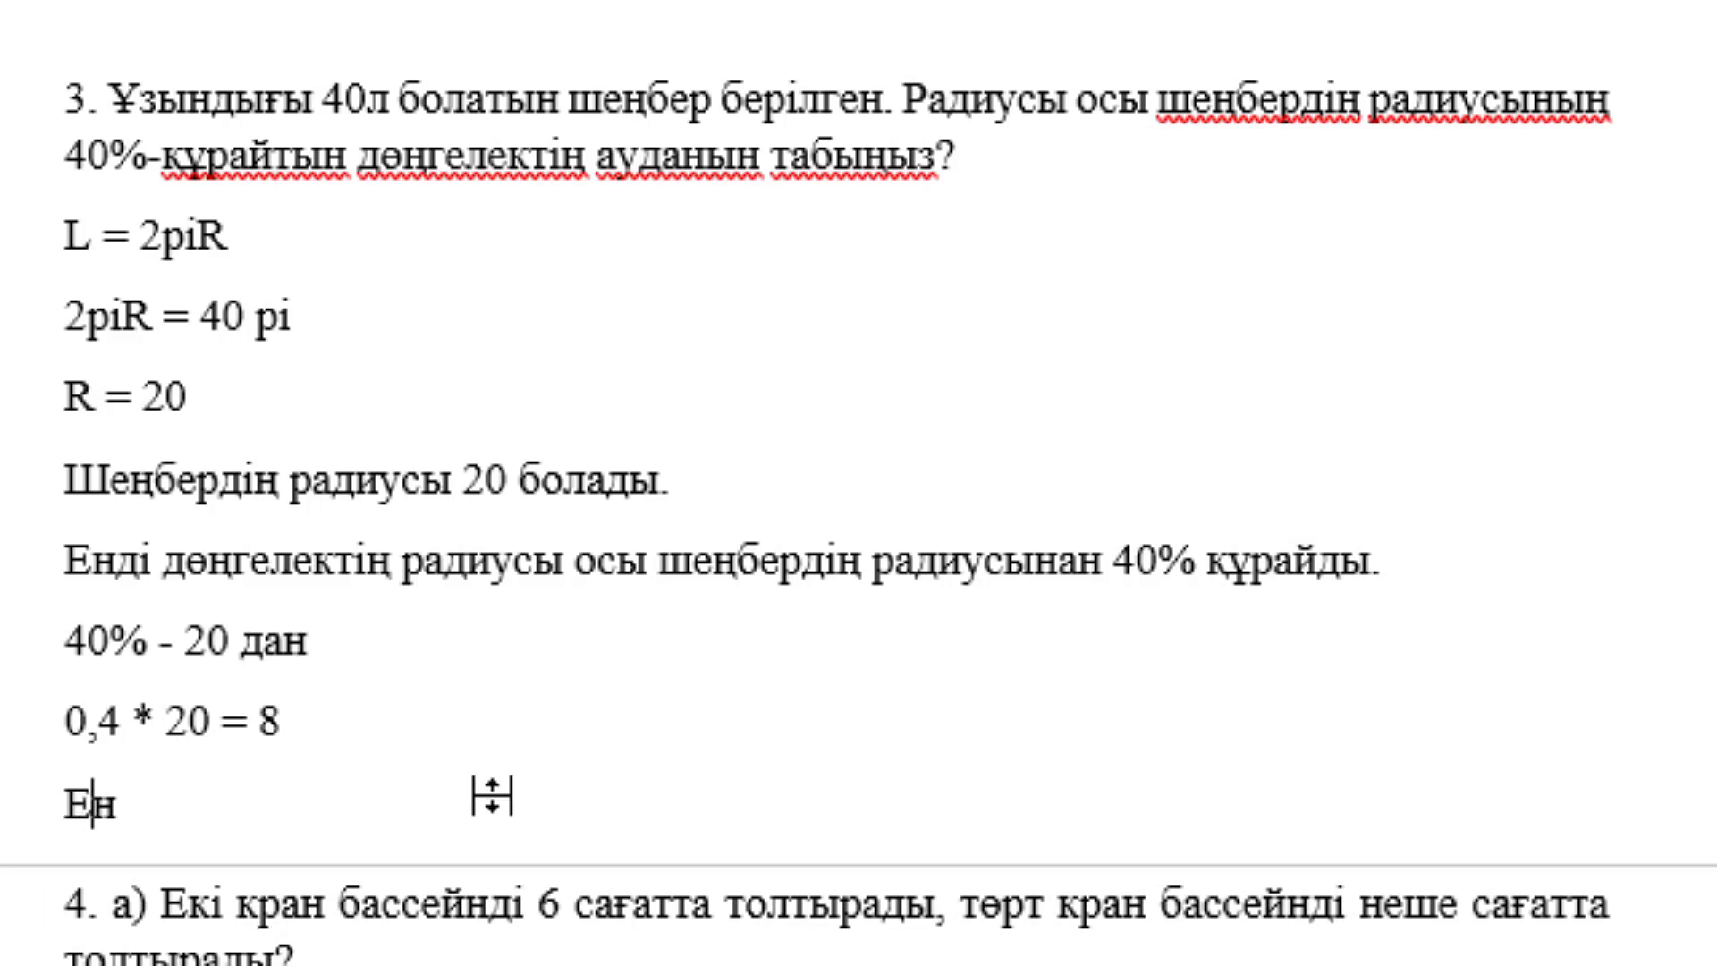
pyautogui.write('ді')
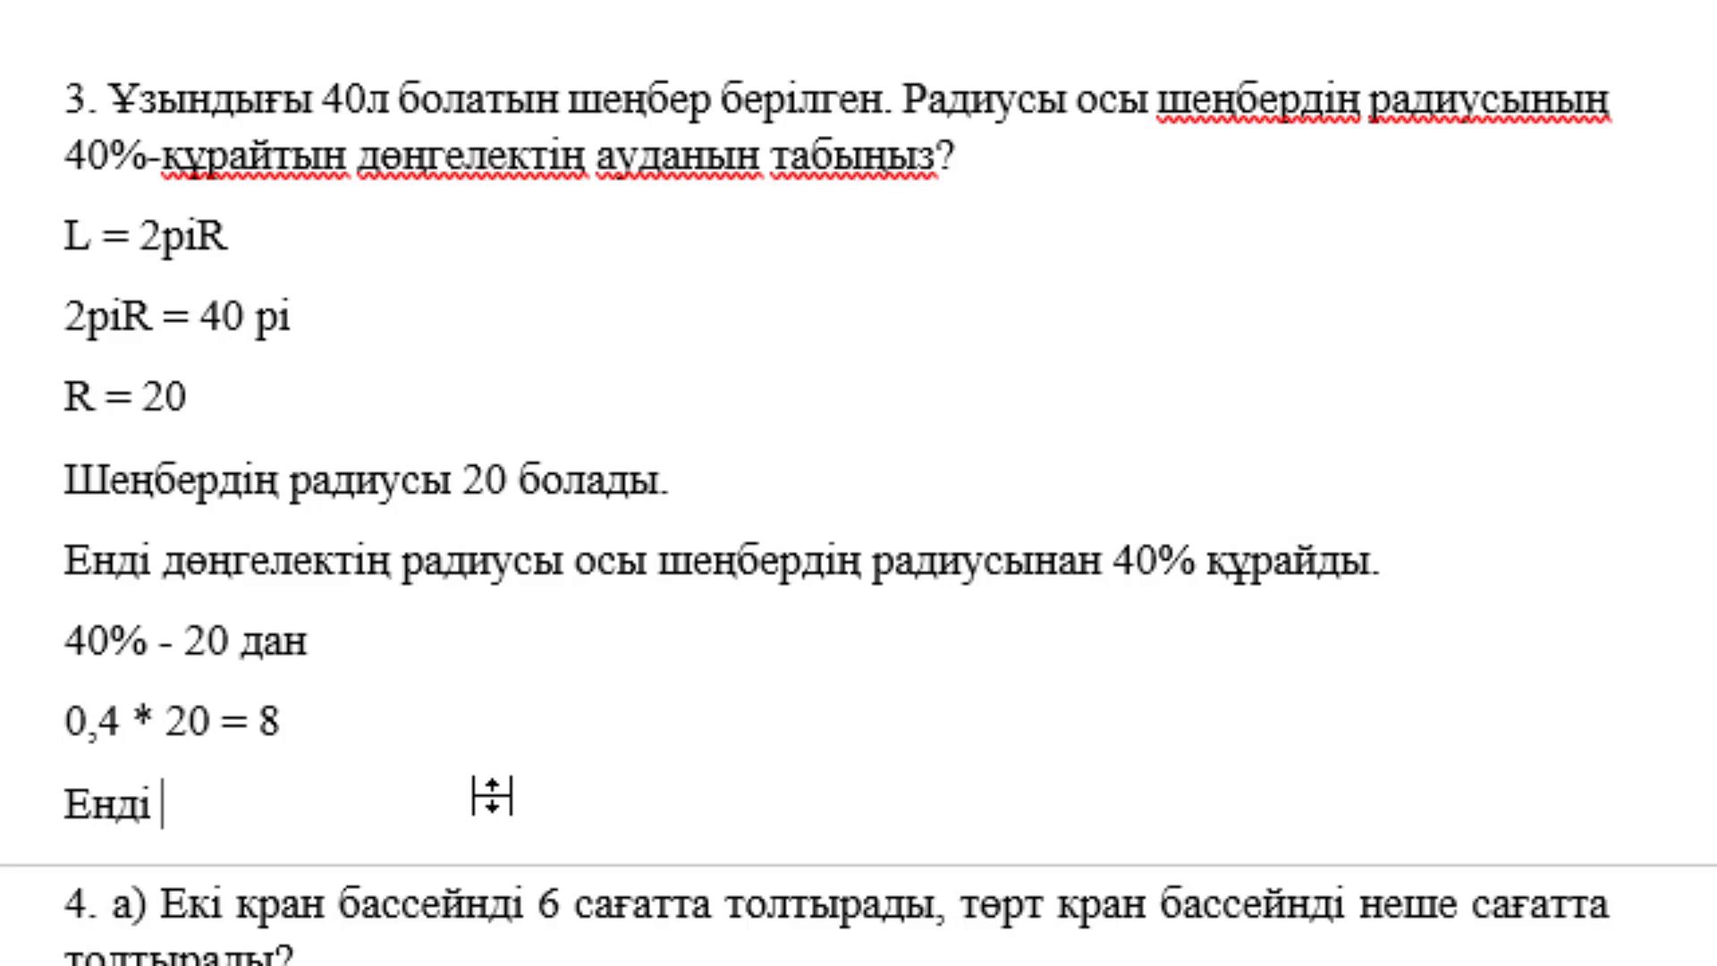
pyautogui.write(' дө')
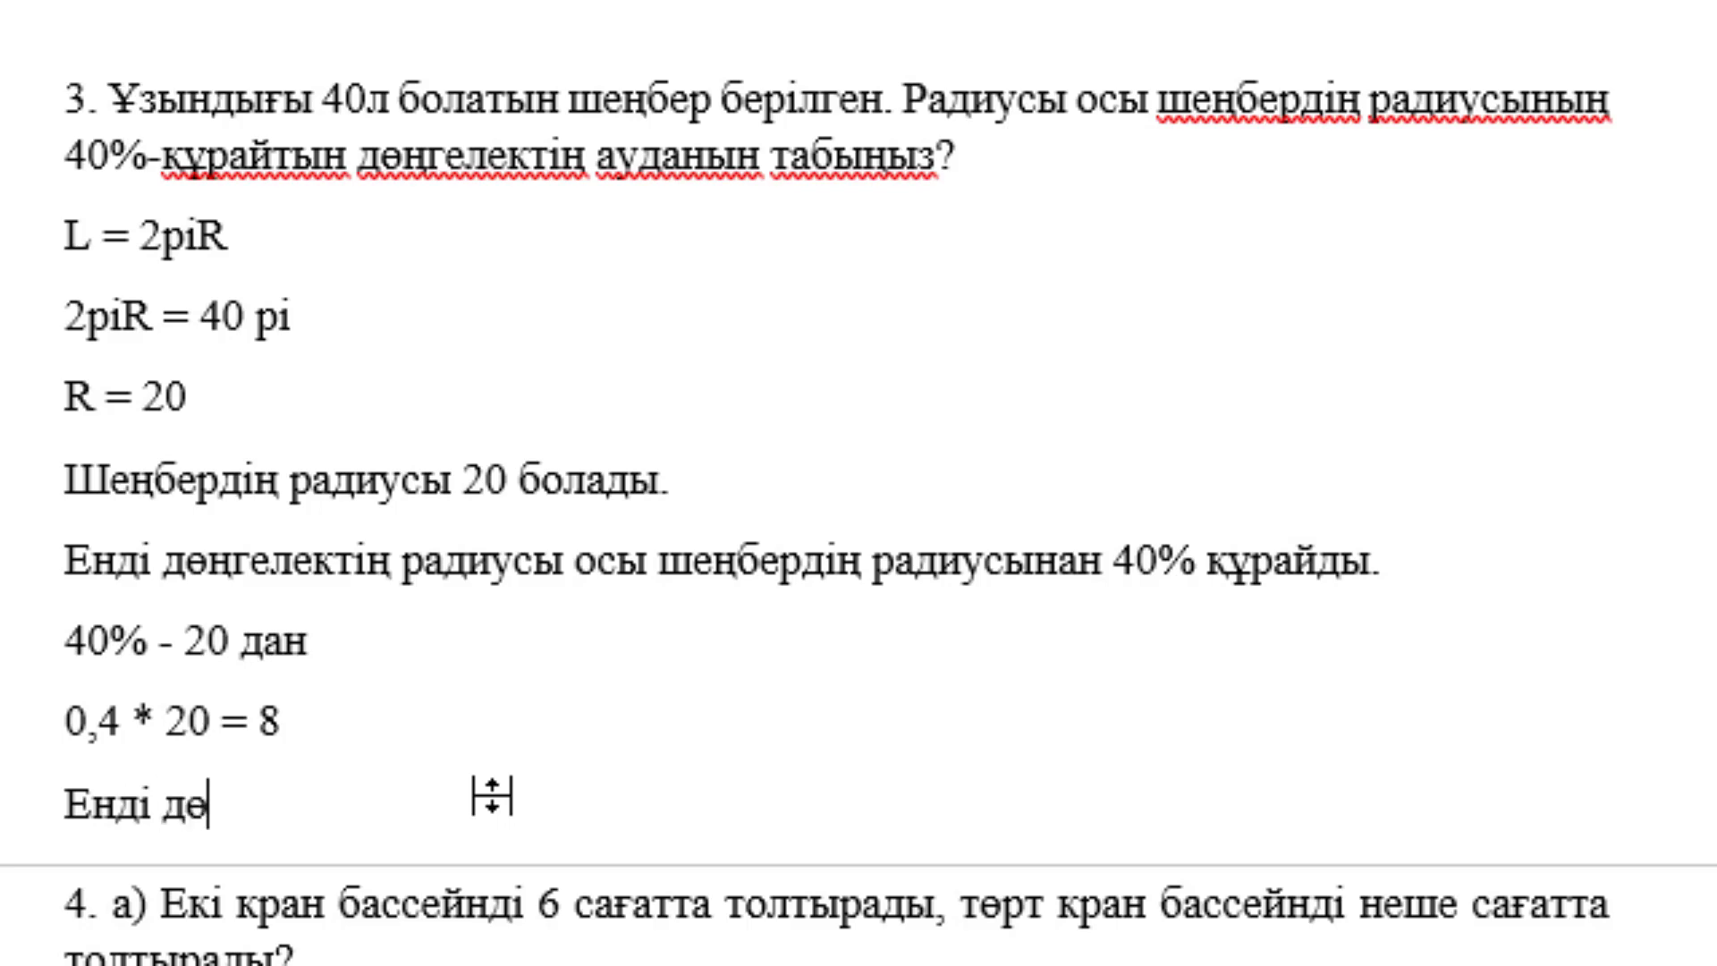
pyautogui.write('ңгелекті')
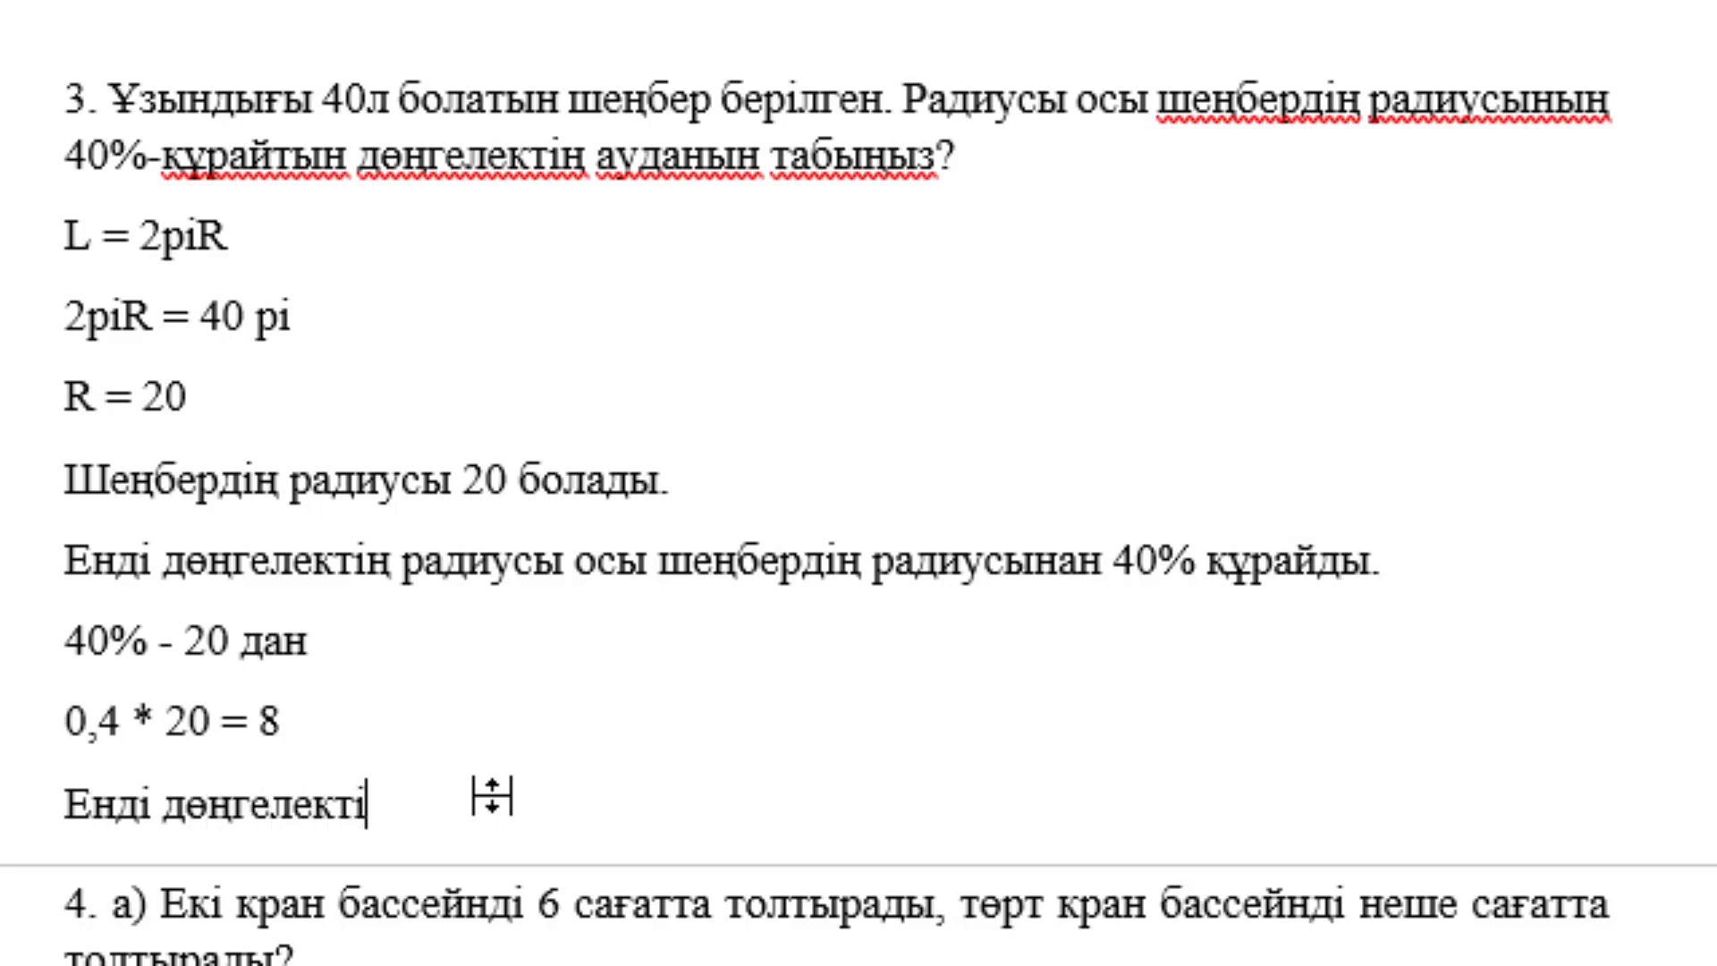
pyautogui.write('к а')
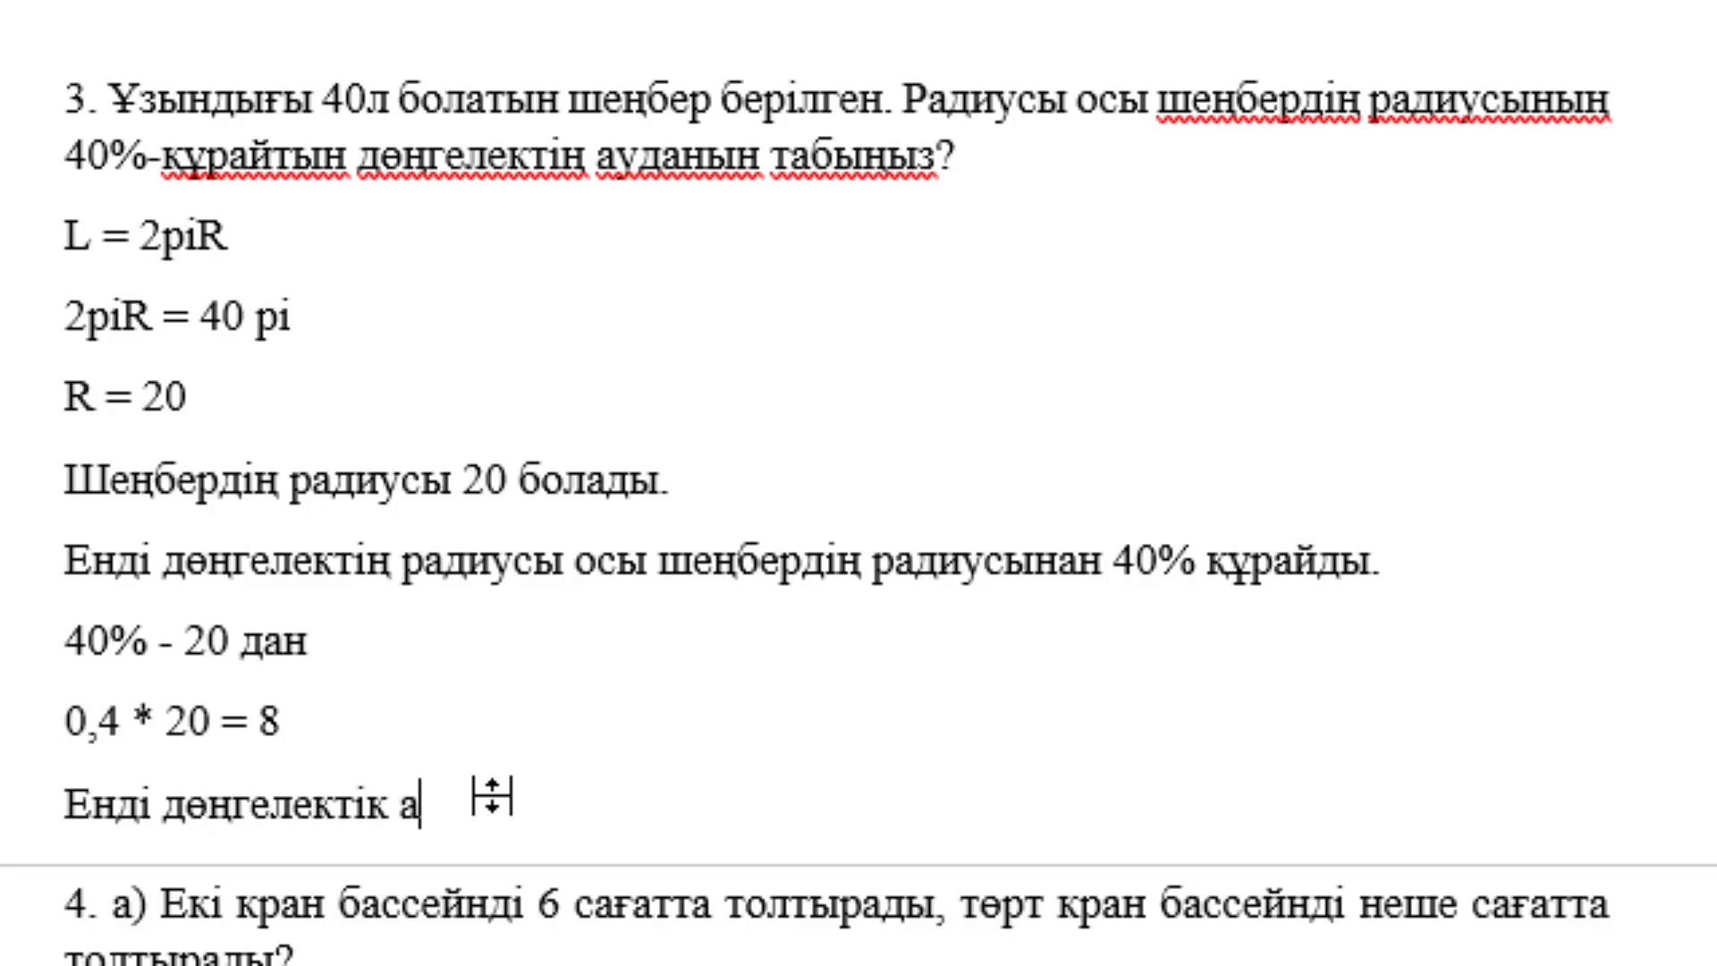
pyautogui.write('уданын таб')
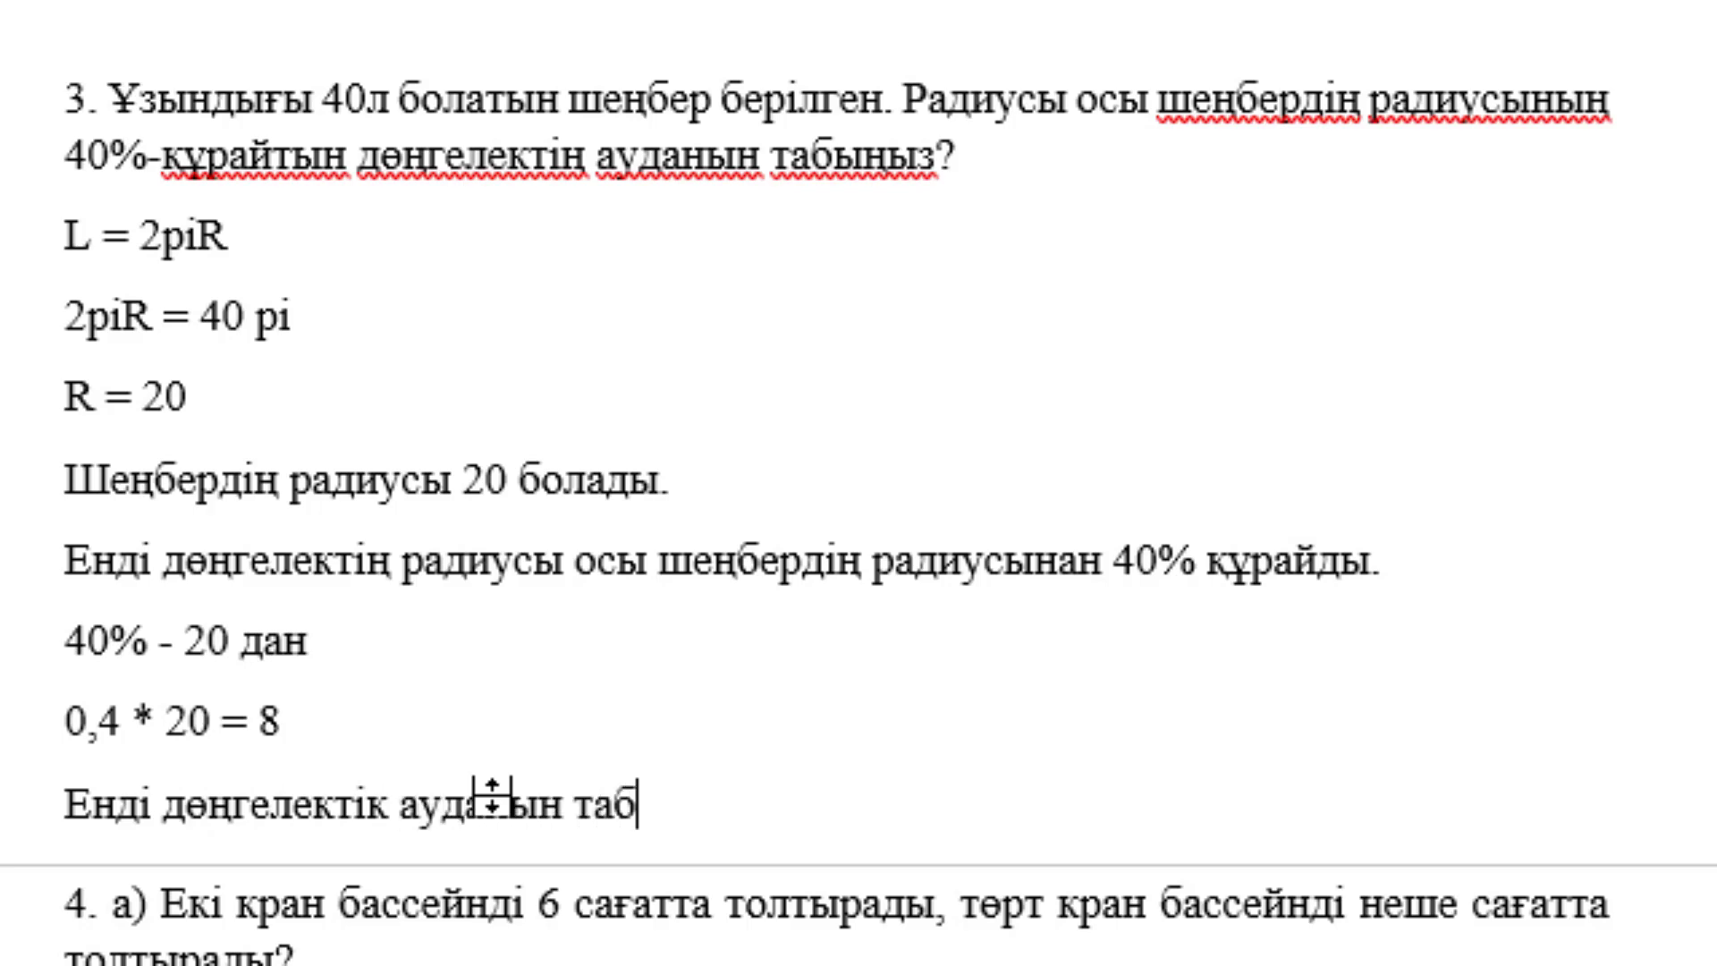
pyautogui.write('а аламыз')
# Type the area line 'А = pi * 8² ≈ 201,06 шаршы бірлік' with a superscript 2.
pyautogui.press('Return')
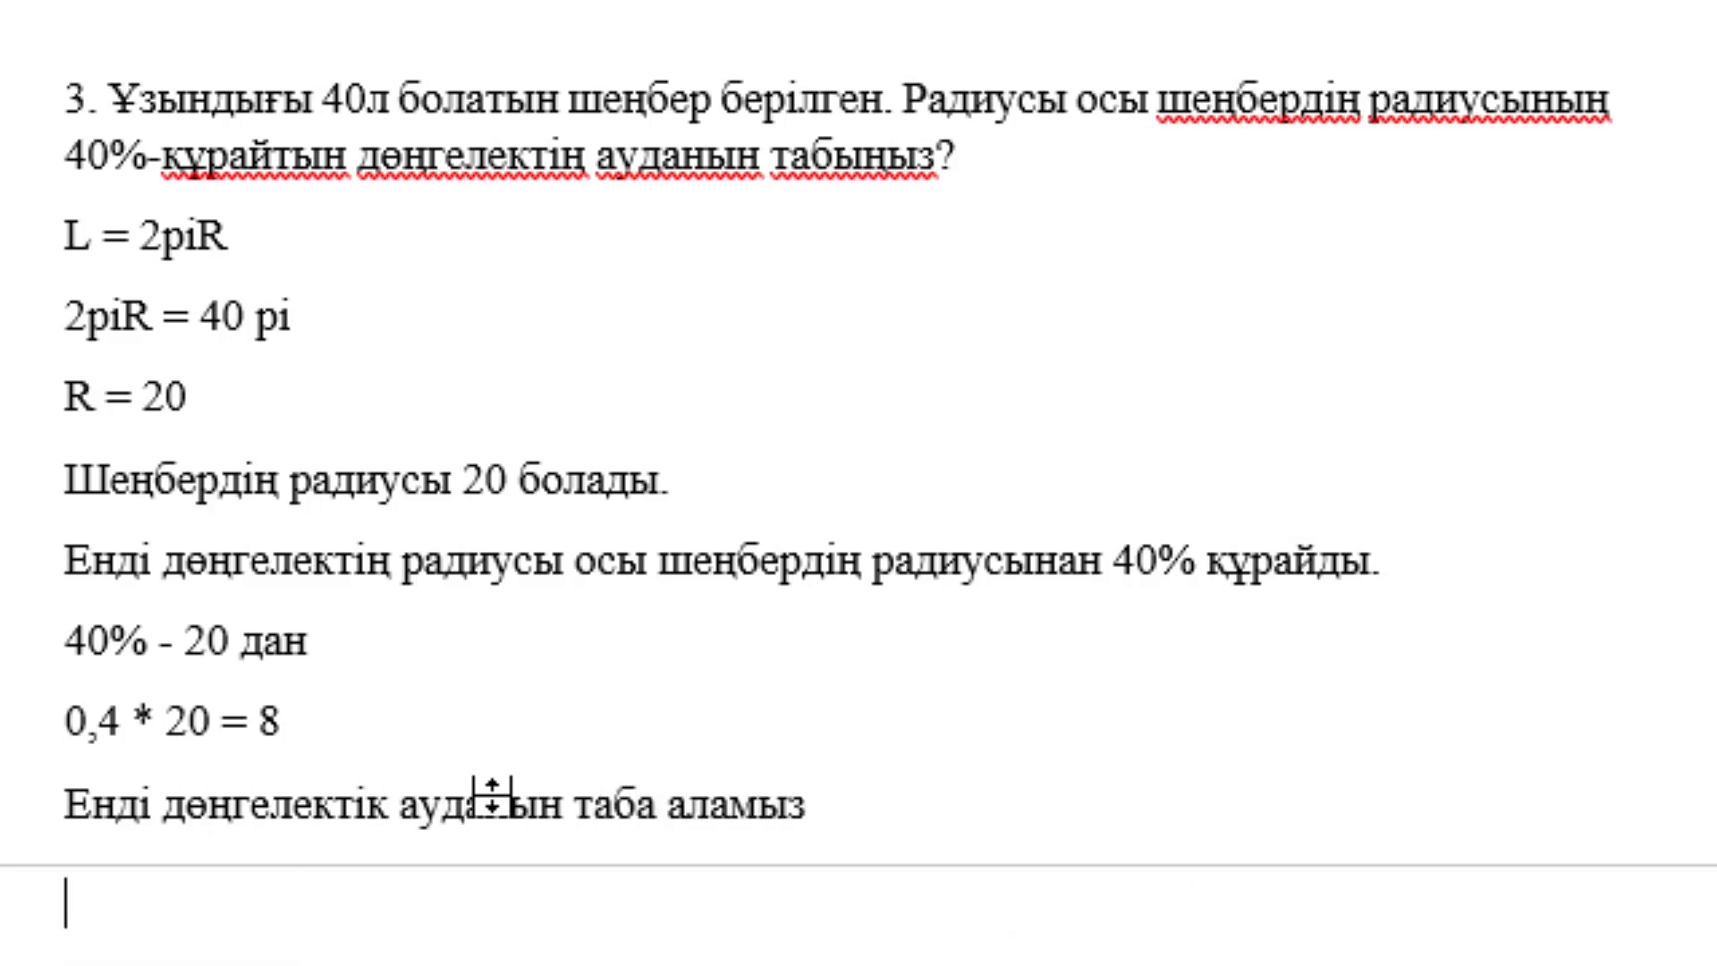
pyautogui.scroll(-1, 492, 792)
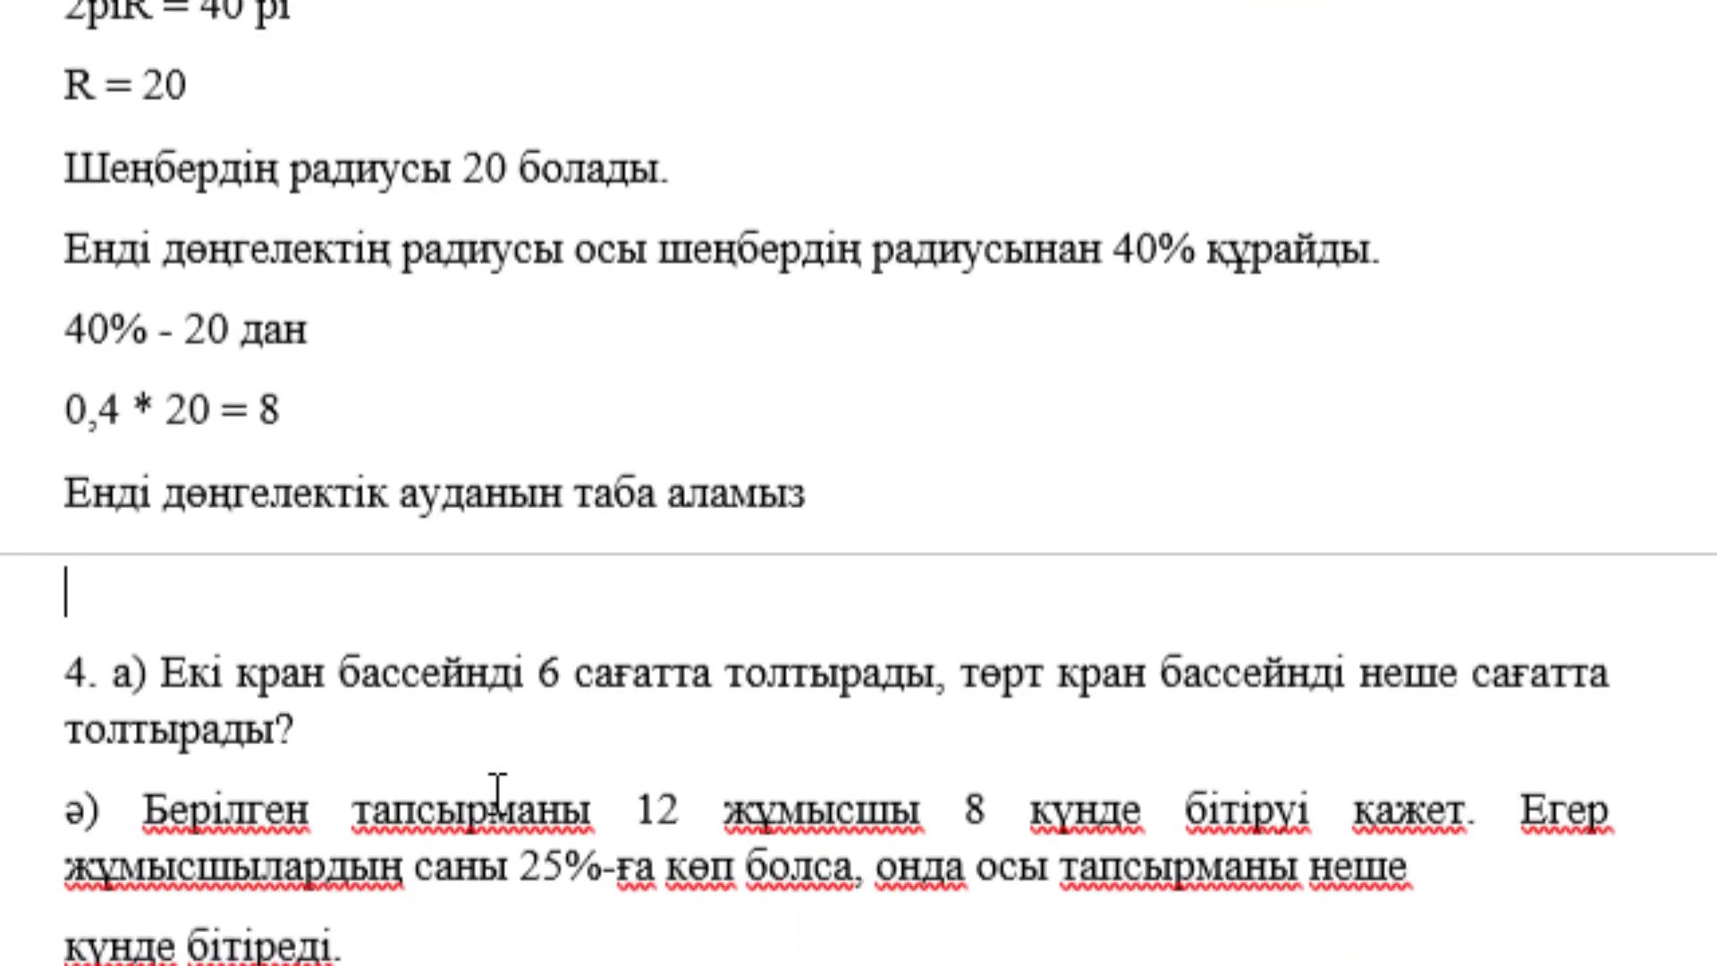
pyautogui.write('А ')
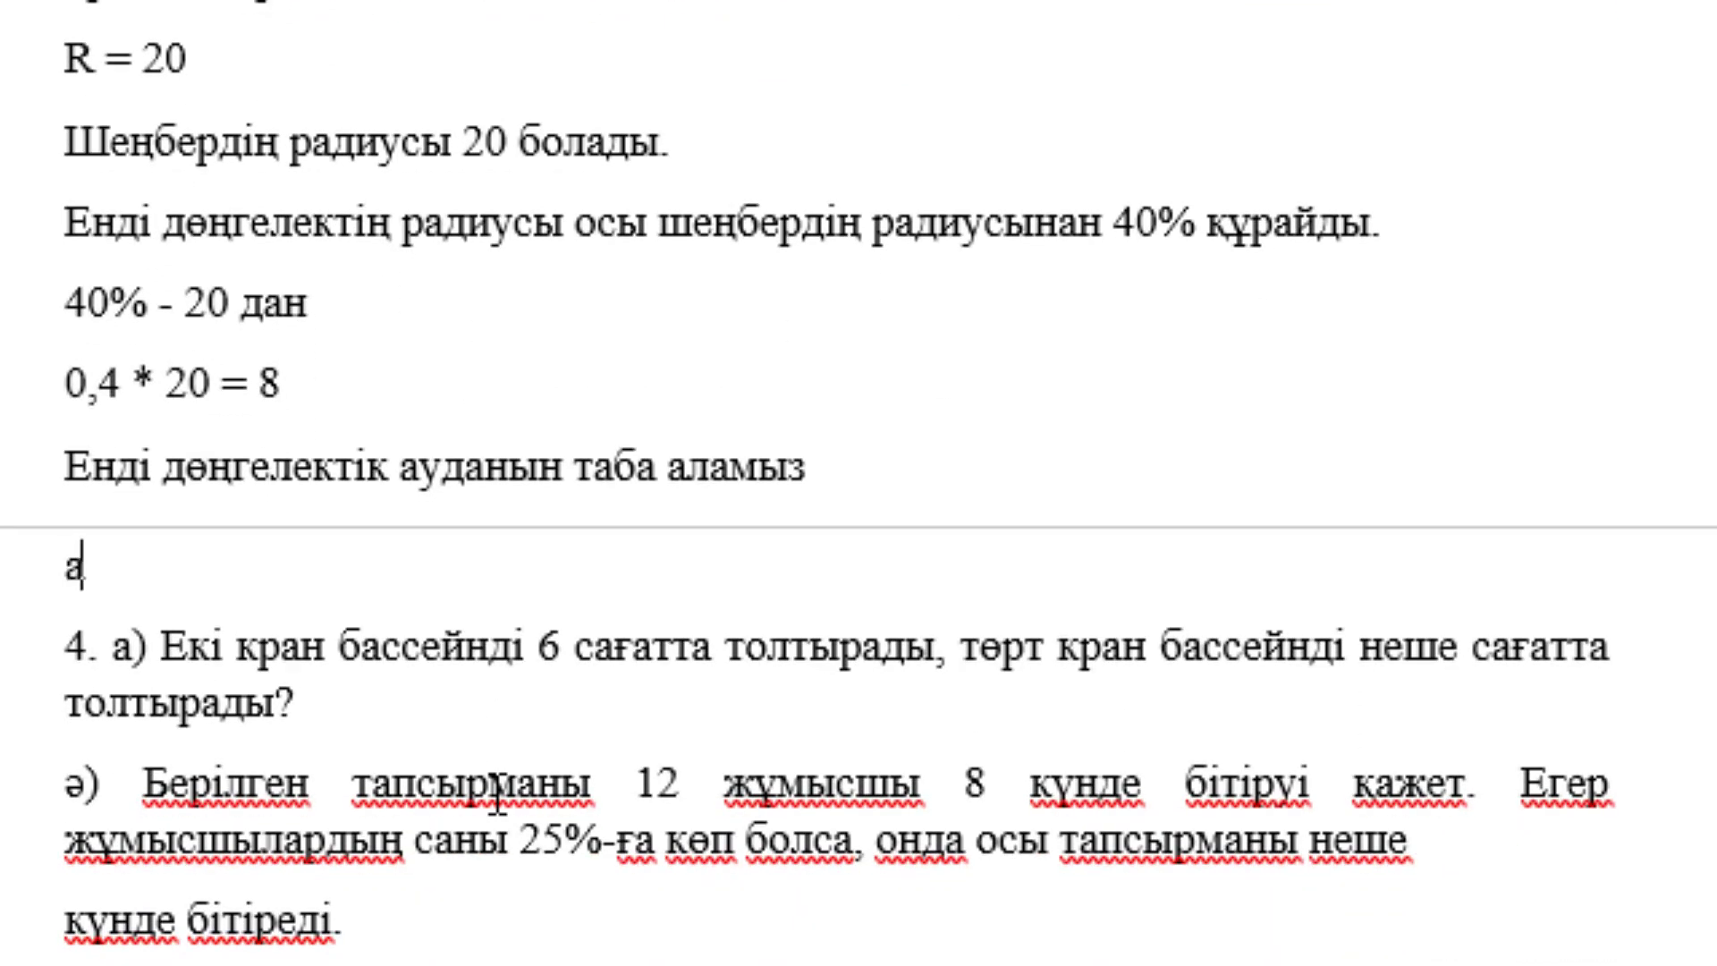
pyautogui.write('= p')
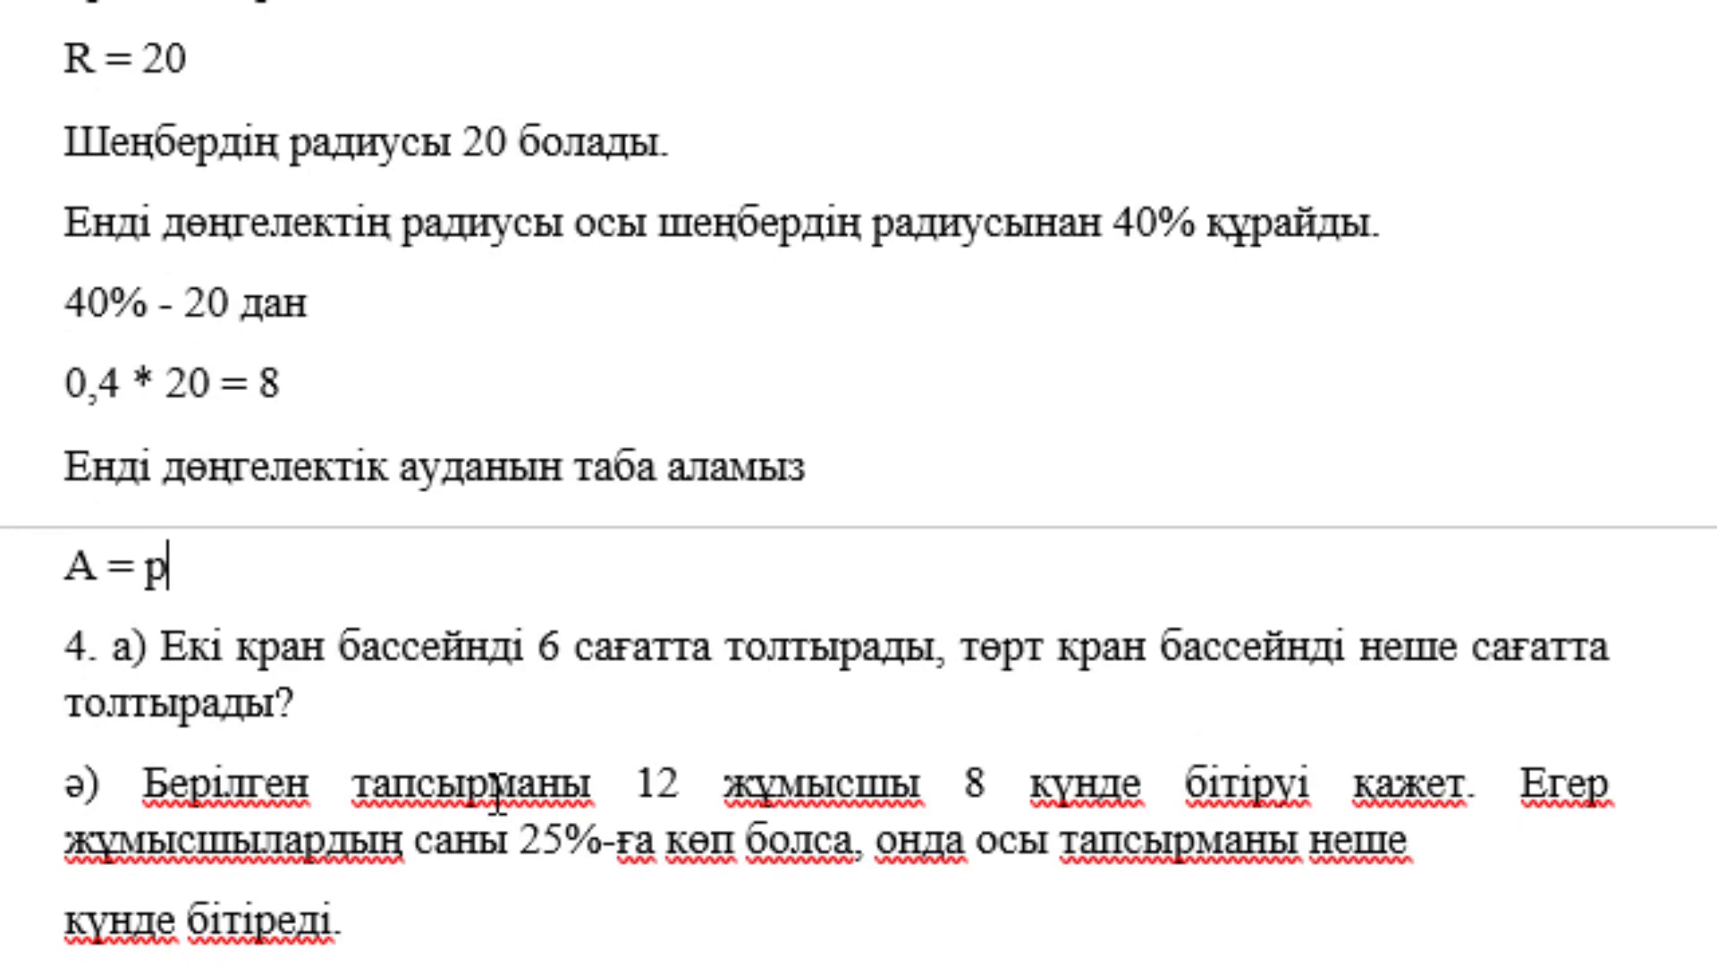
pyautogui.write('i * ')
pyautogui.write('8')
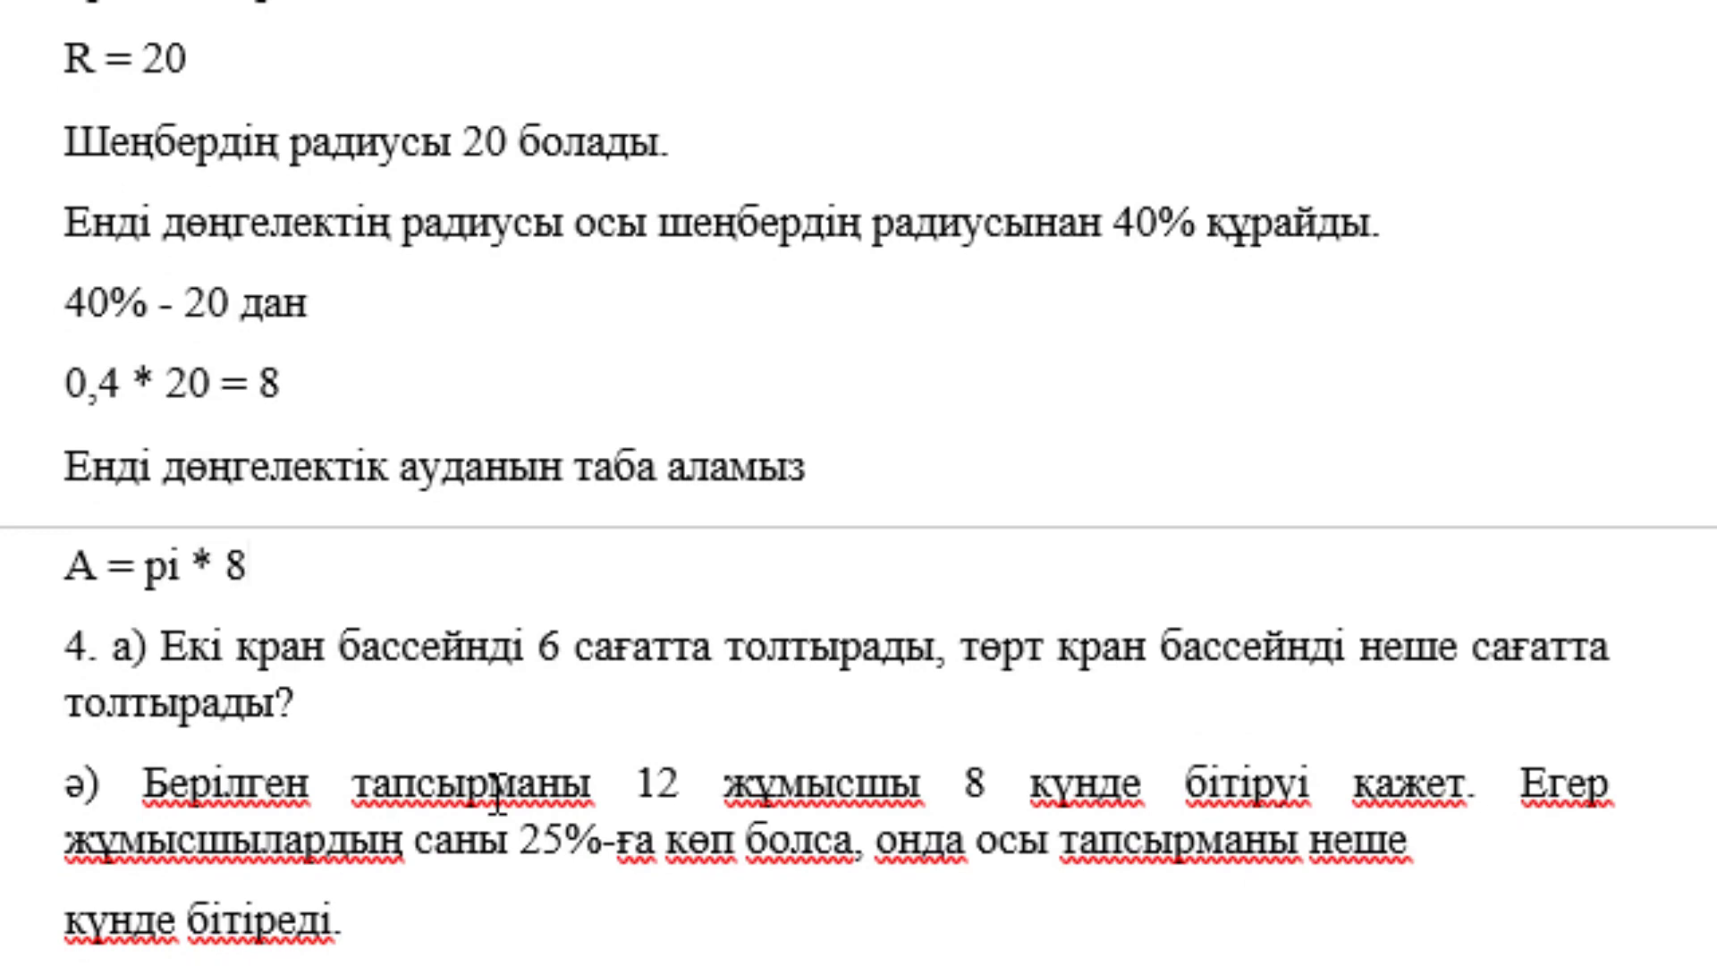
pyautogui.hotkey('ctrl', 'shift', '+')
pyautogui.write('² ≈ 2')
pyautogui.hotkey('ctrl', 'shift', '+')
pyautogui.write('≈')
pyautogui.write(' 201')
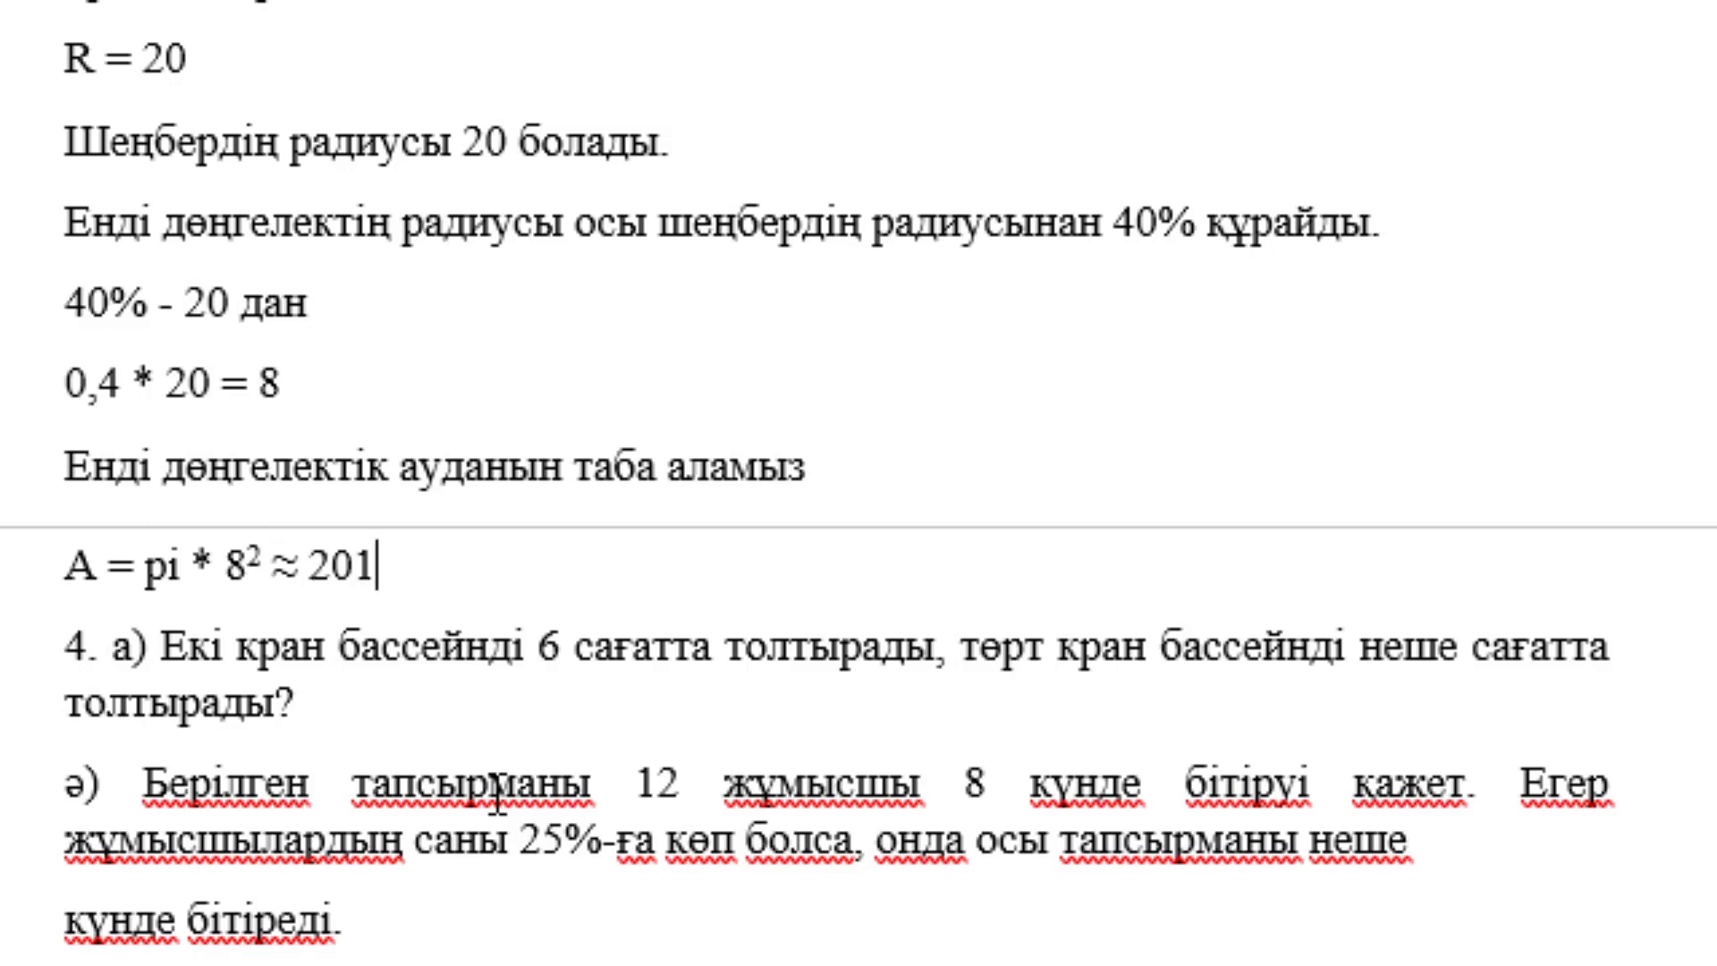
pyautogui.write('?')
pyautogui.press('BackSpace')
pyautogui.write('06')
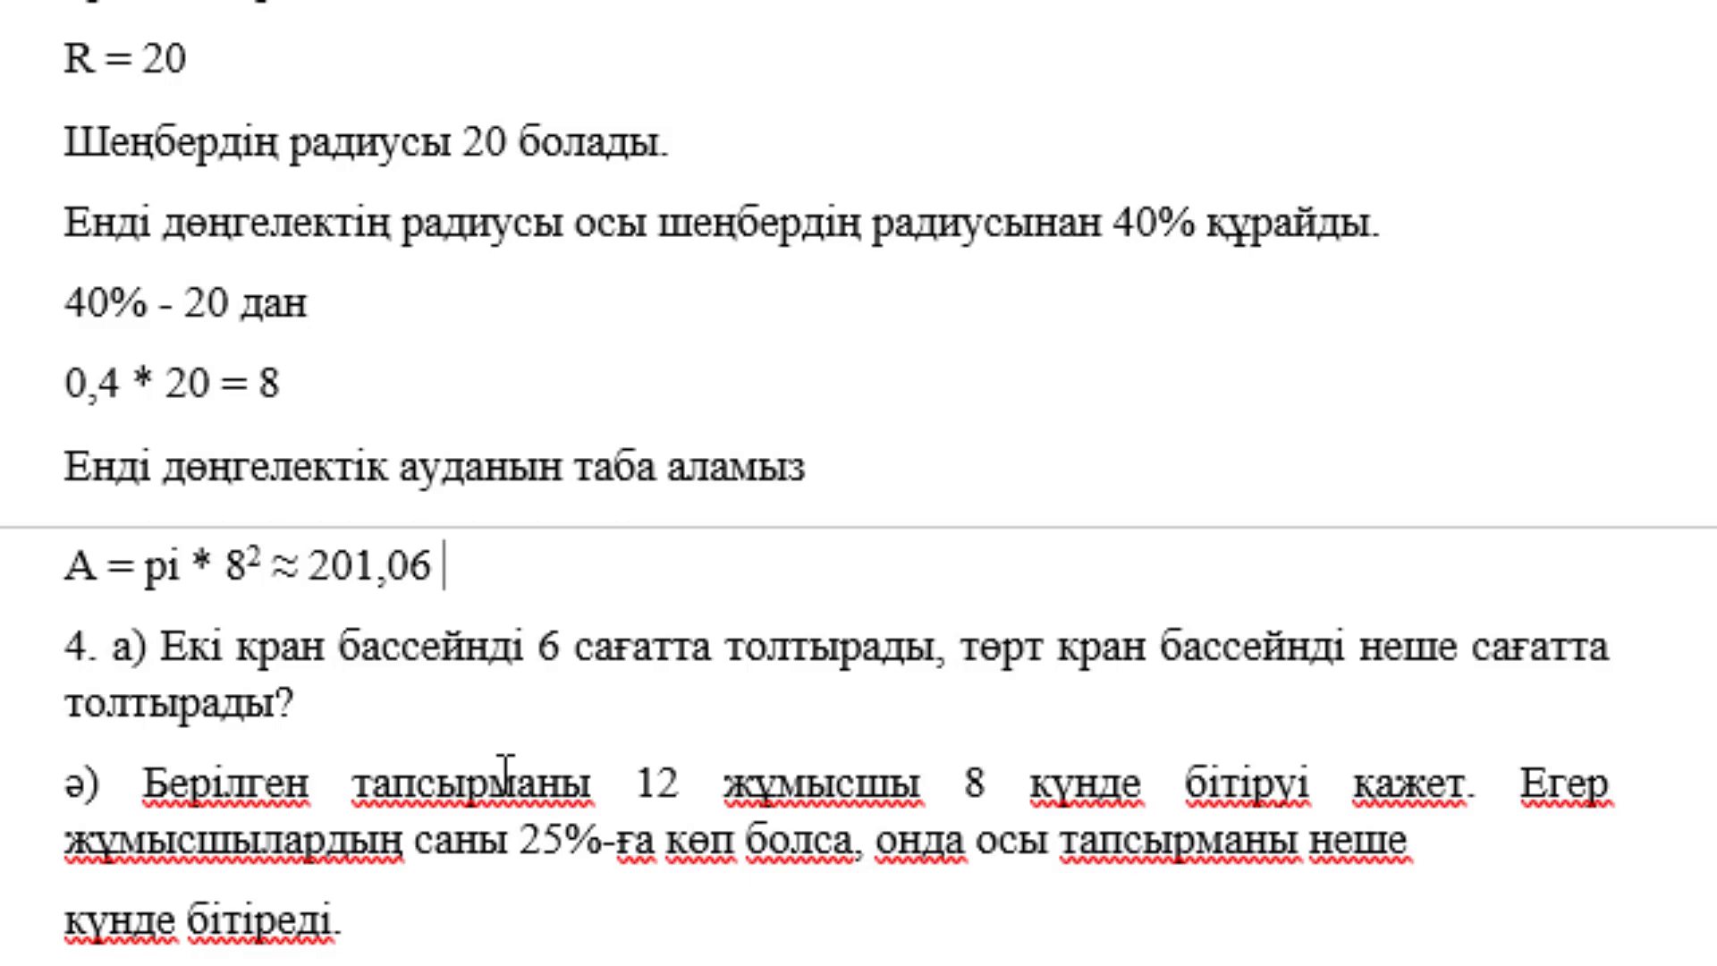
pyautogui.write('шаршы ')
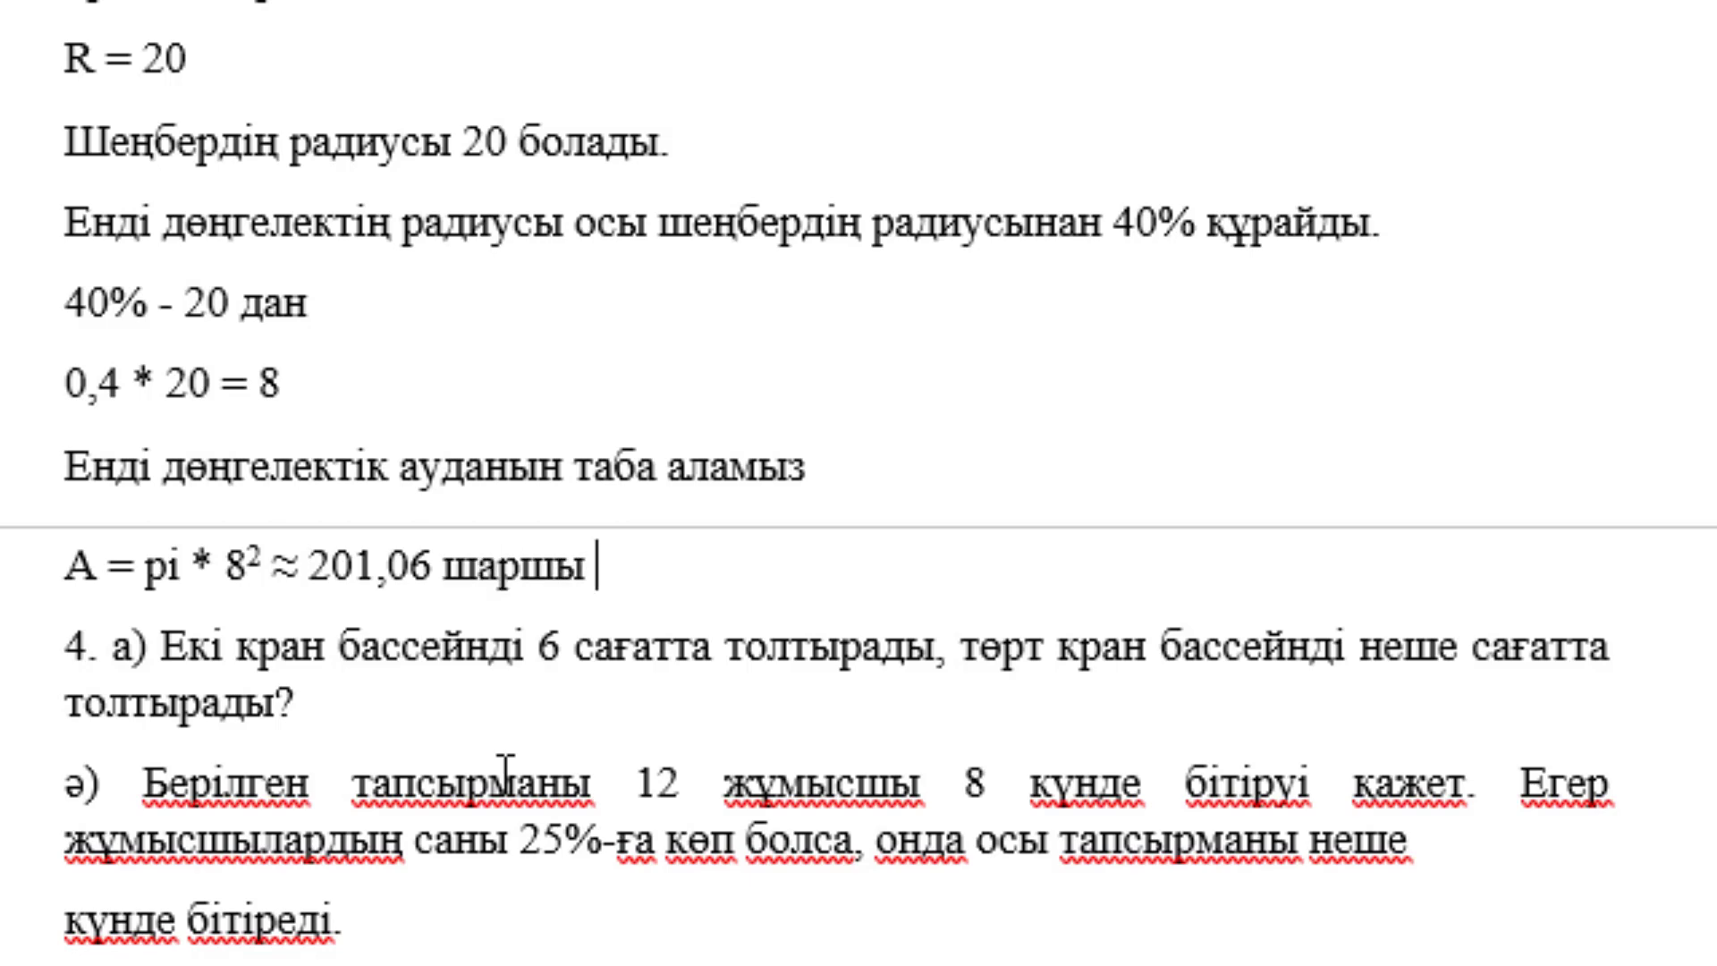
pyautogui.write('бірлік')
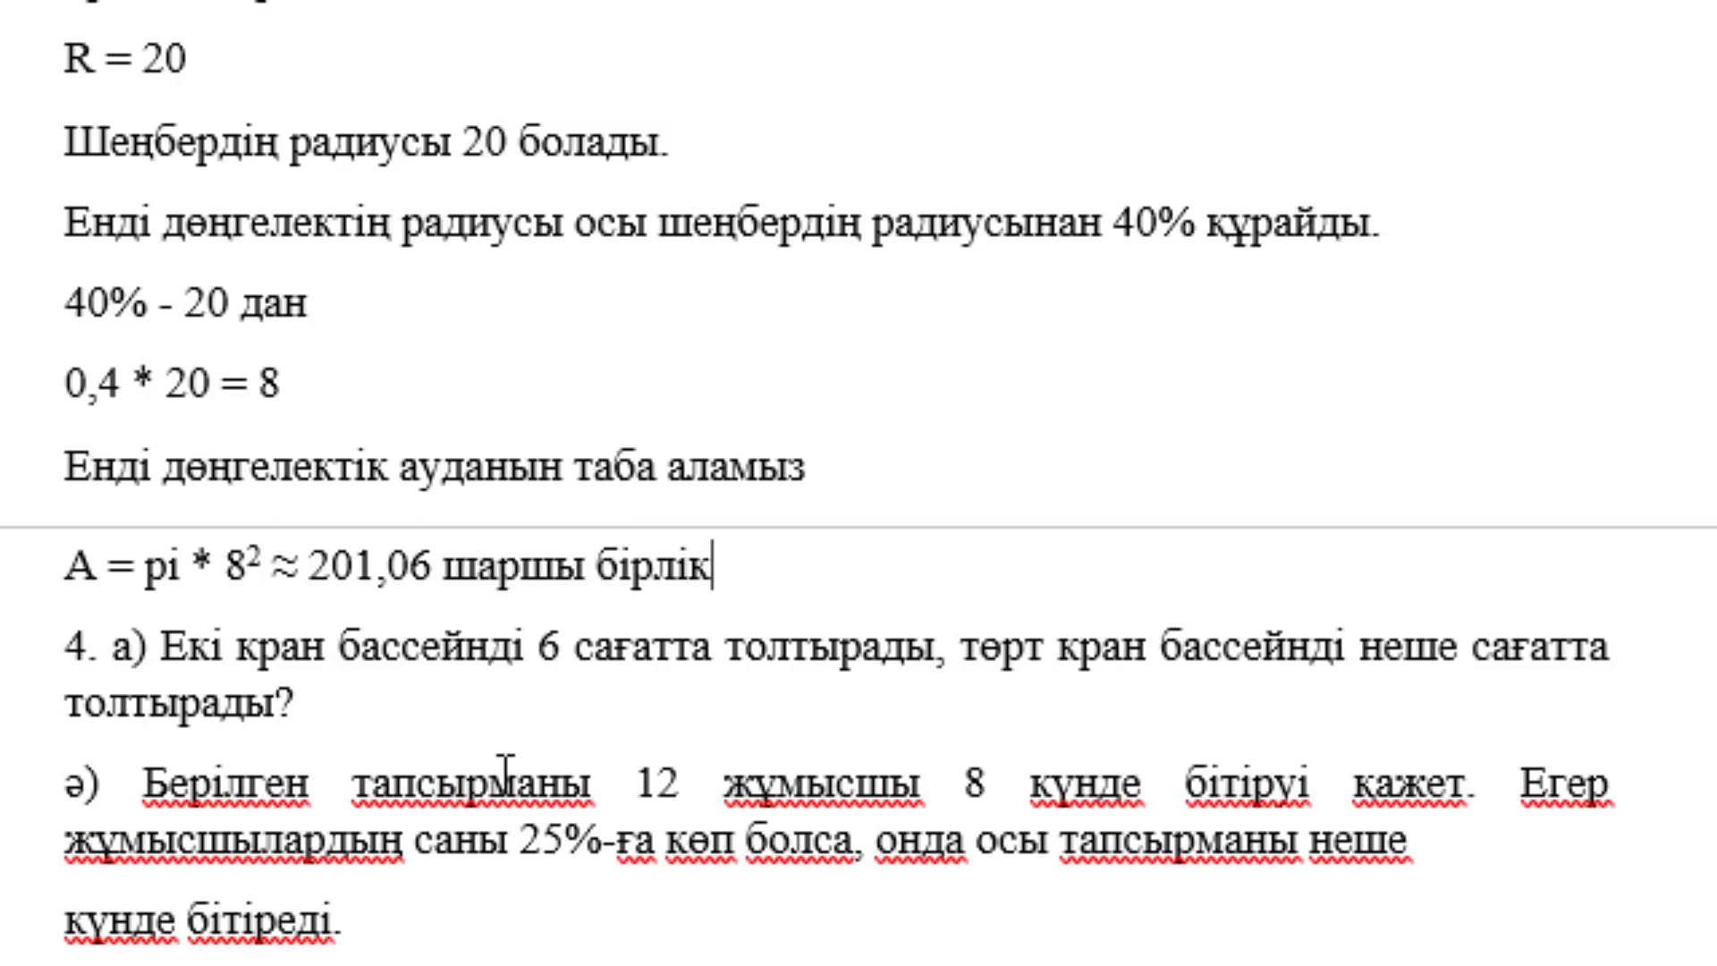
# Rejoin the split 'күнде бітіреді.' line in problem 4ә and place the cursor after question 4 a).
pyautogui.scroll(3, 528, 506)
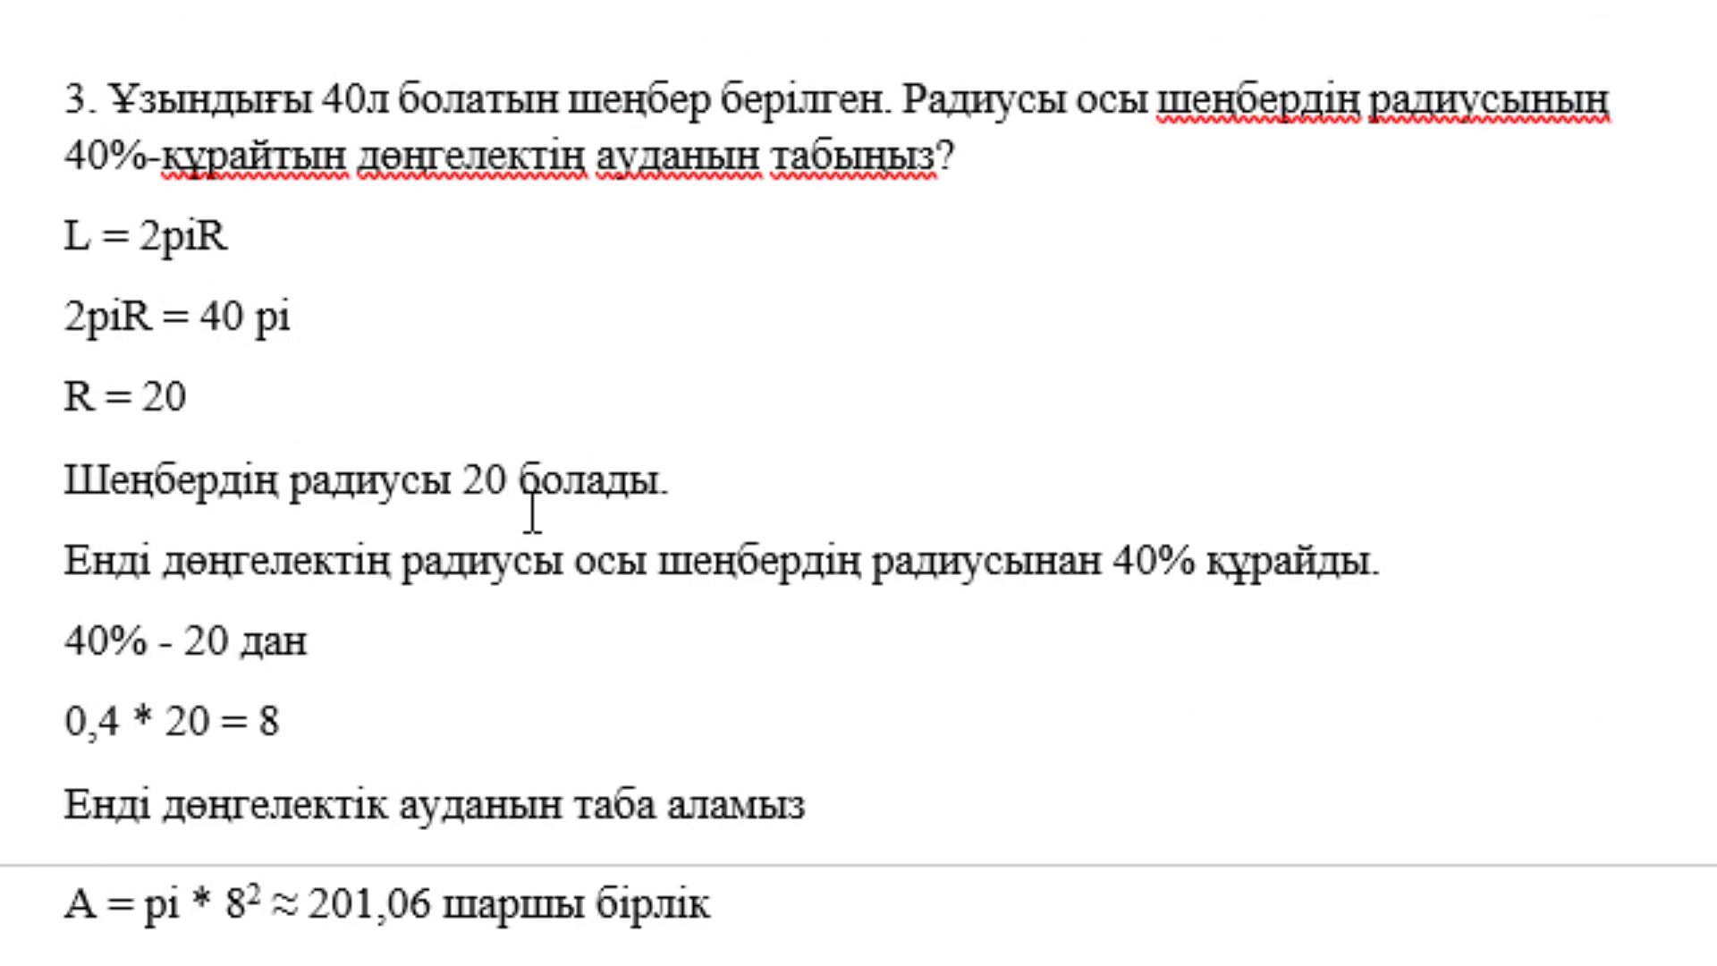
pyautogui.scroll(-2, 532, 509)
pyautogui.scroll(-1, 532, 514)
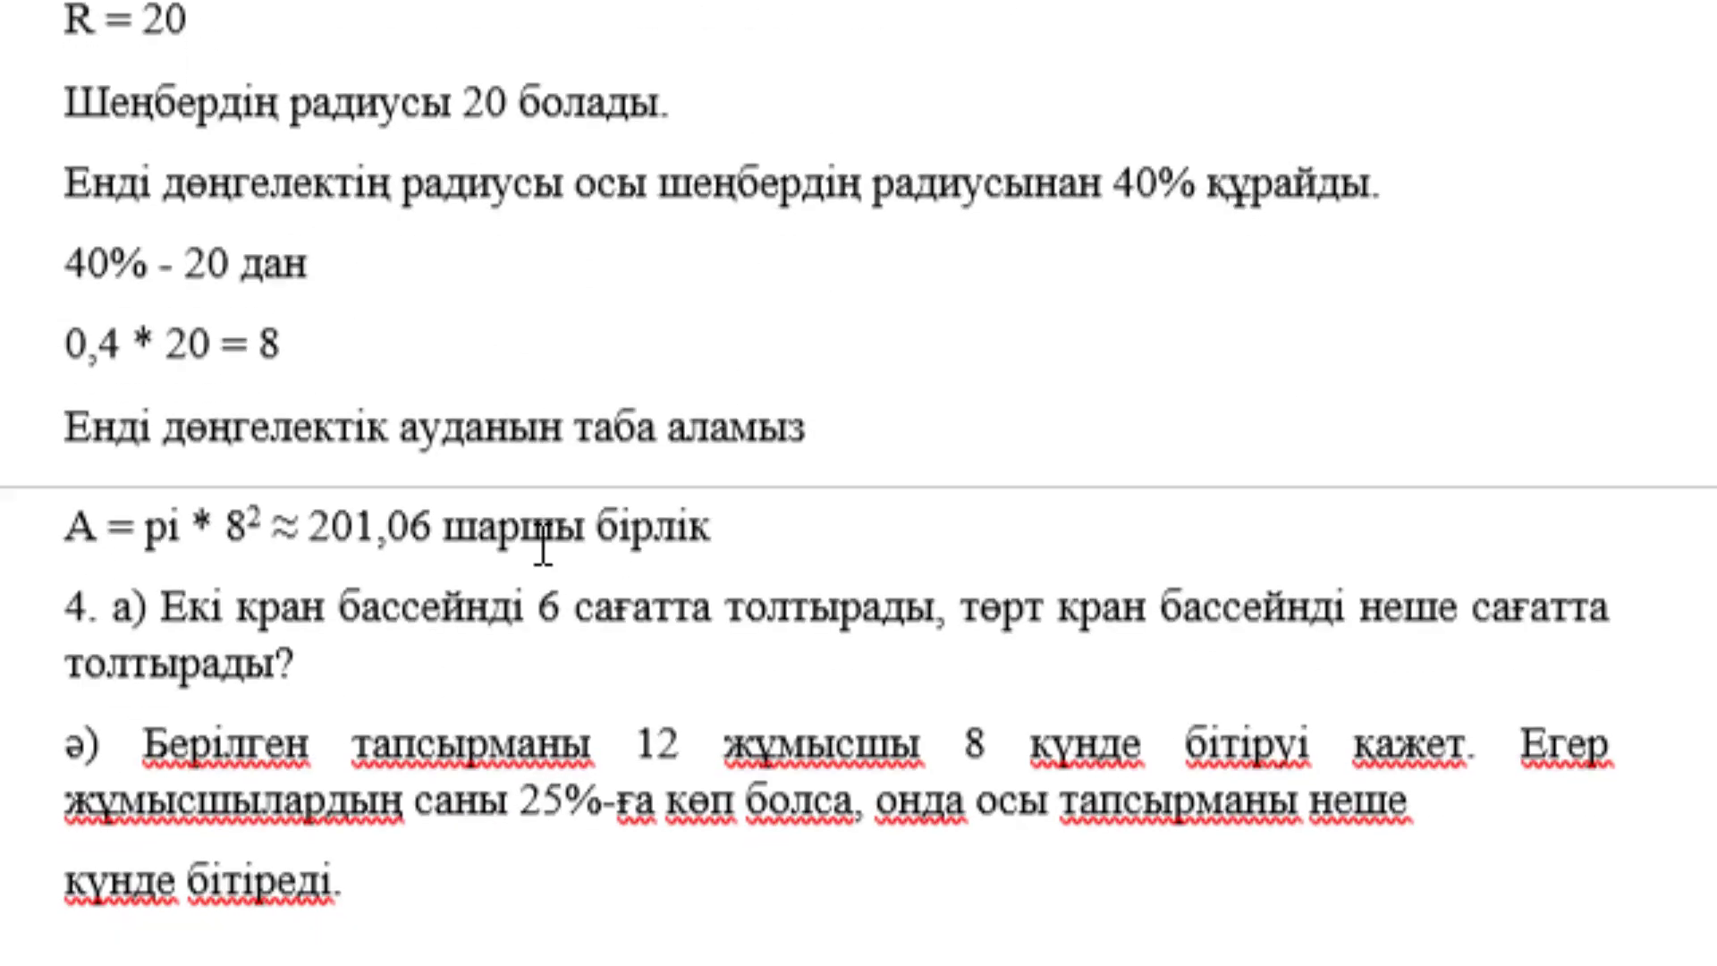
pyautogui.scroll(1, 447, 626)
pyautogui.click(338, 715)
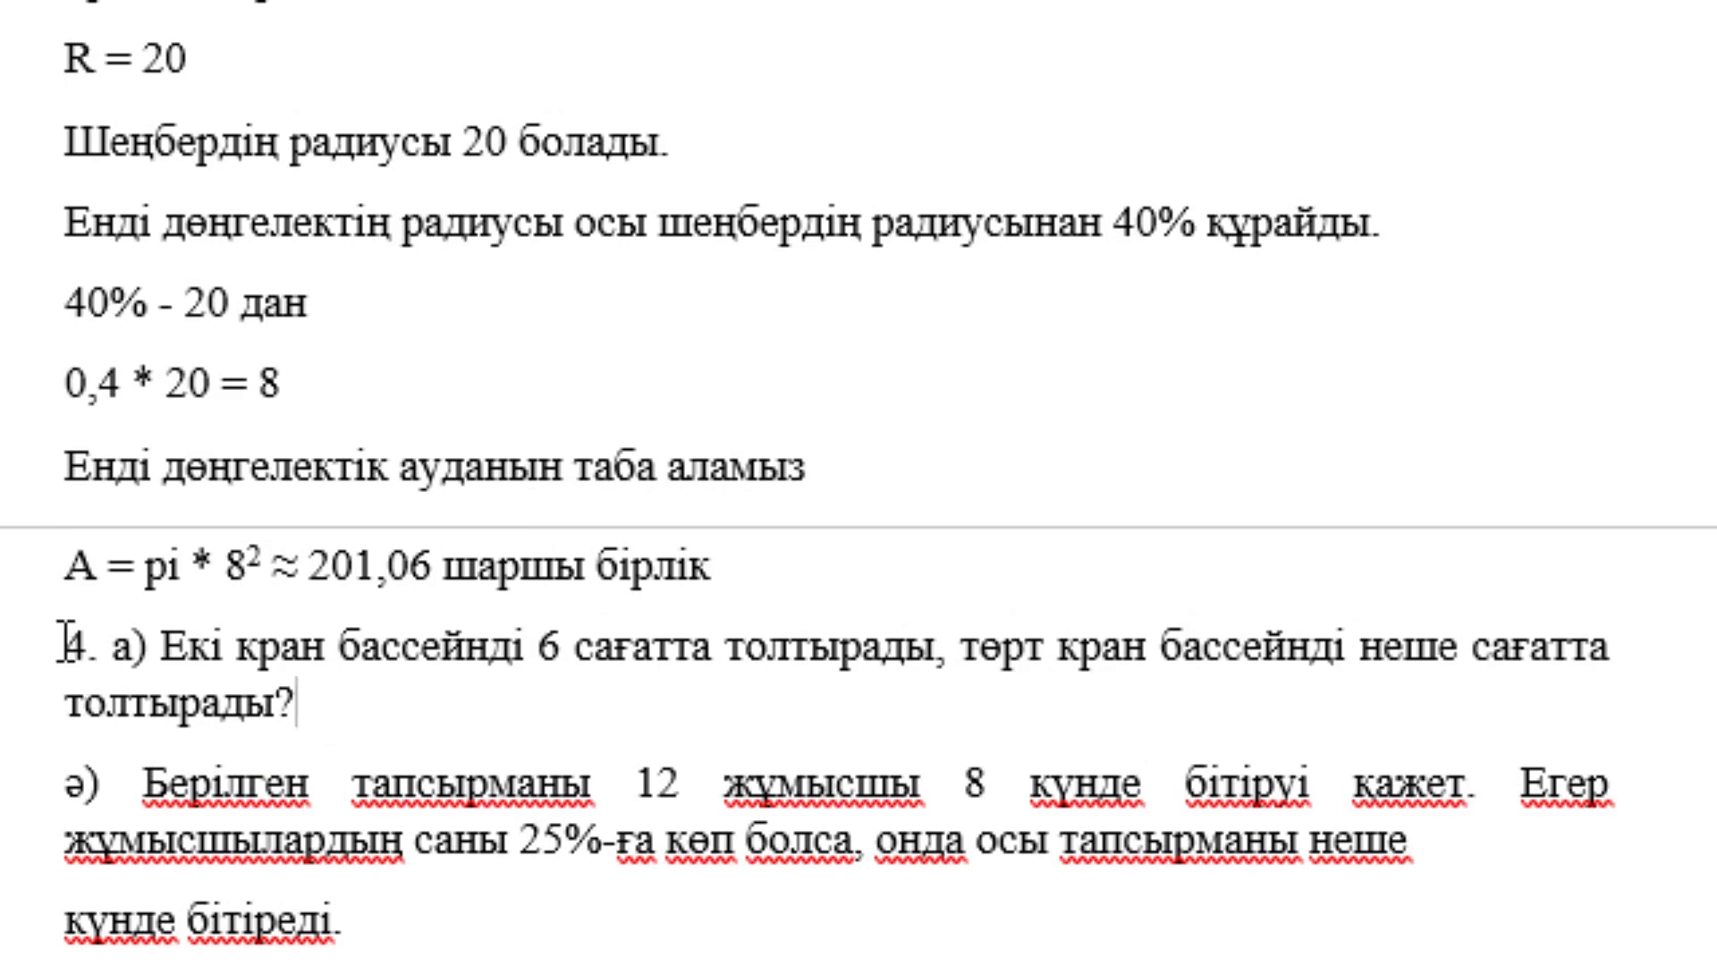
pyautogui.moveTo(63, 642)
pyautogui.mouseDown()
pyautogui.moveTo(291, 644)
pyautogui.moveTo(365, 713)
pyautogui.mouseUp()
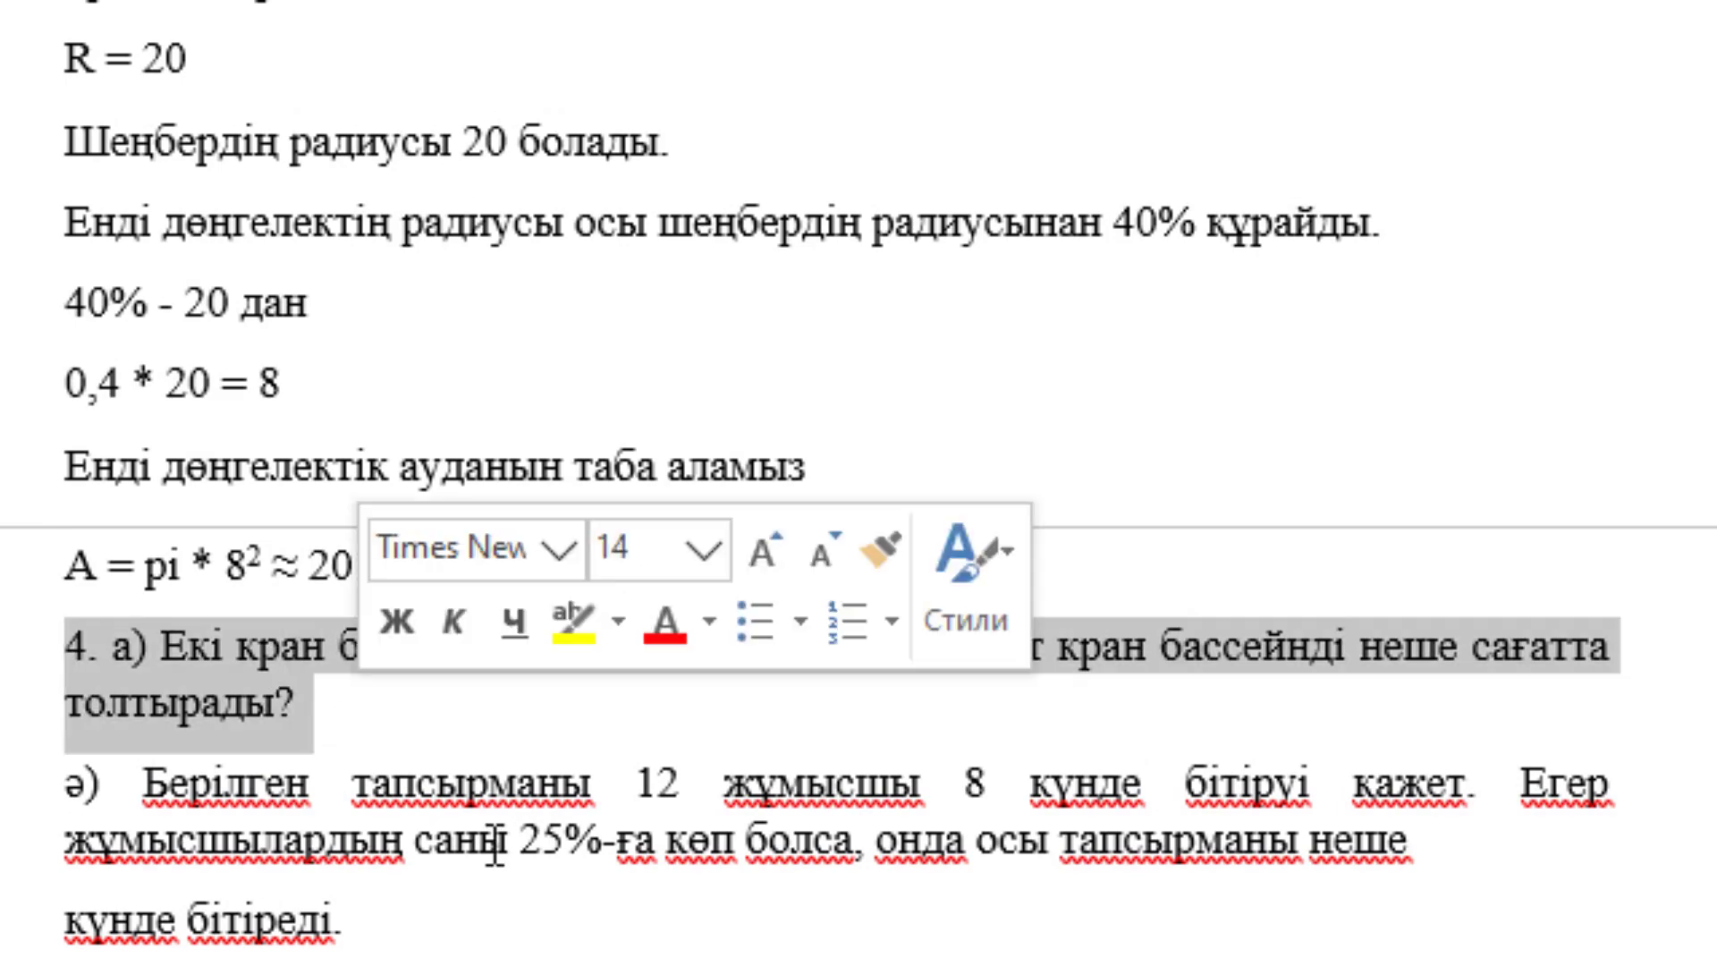
pyautogui.click(1463, 846)
pyautogui.press('Delete')
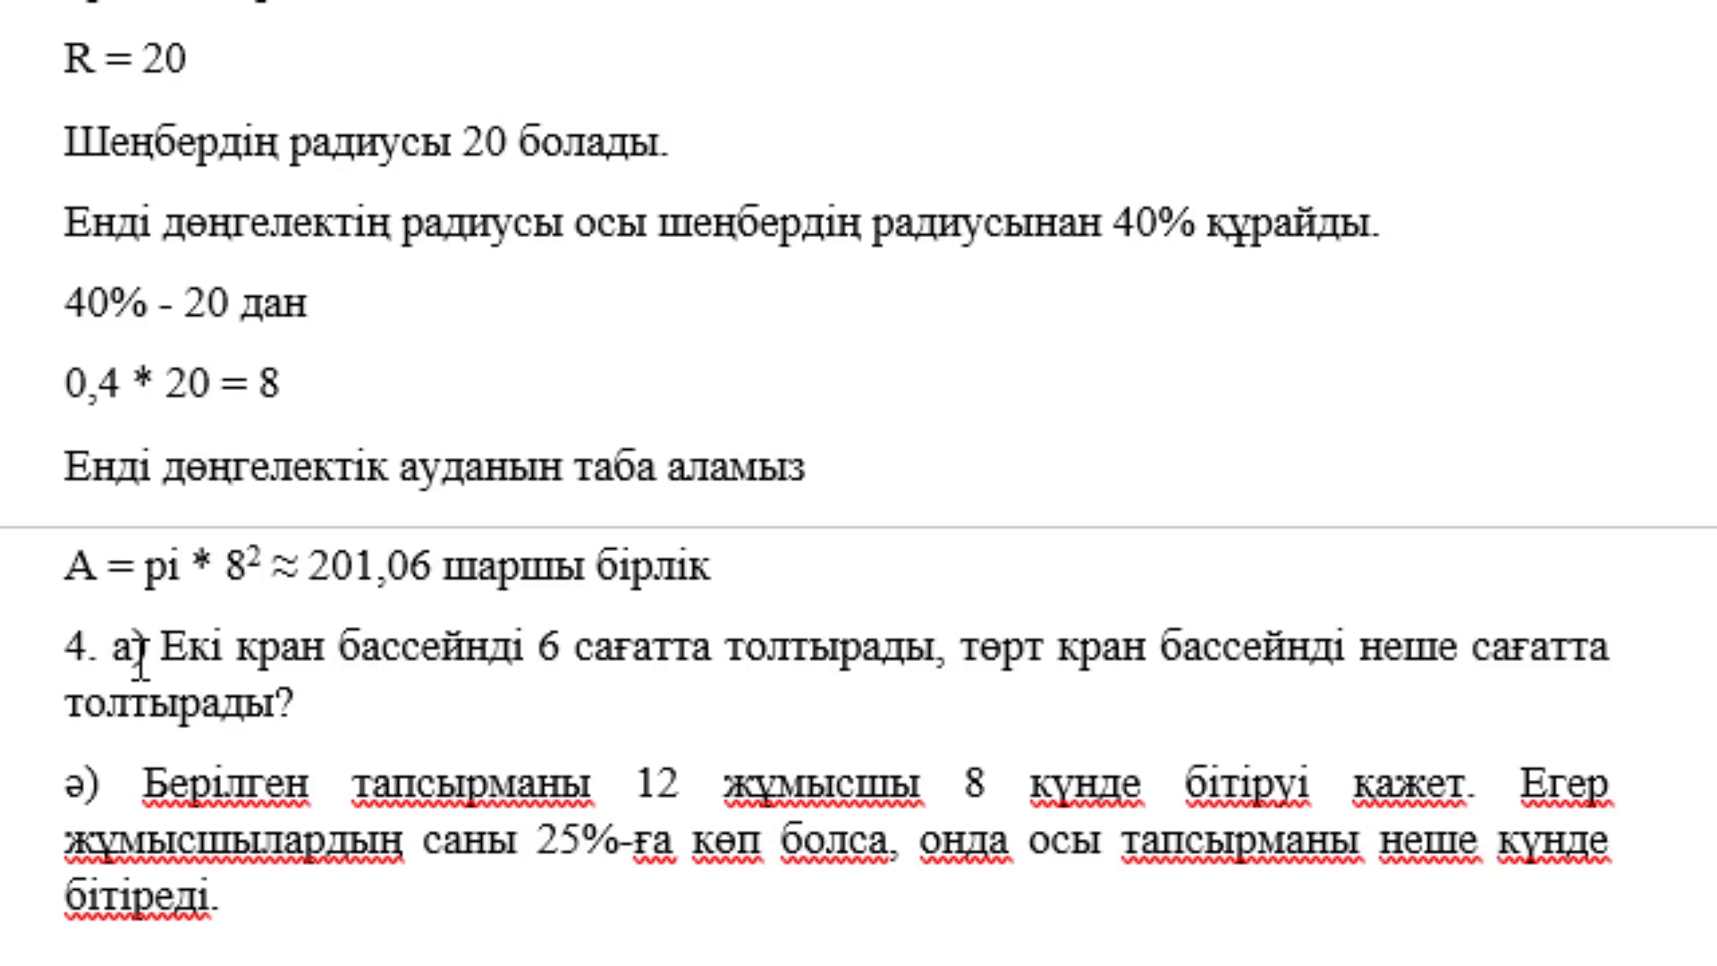
pyautogui.moveTo(100, 657); pyautogui.dragTo(342, 719)
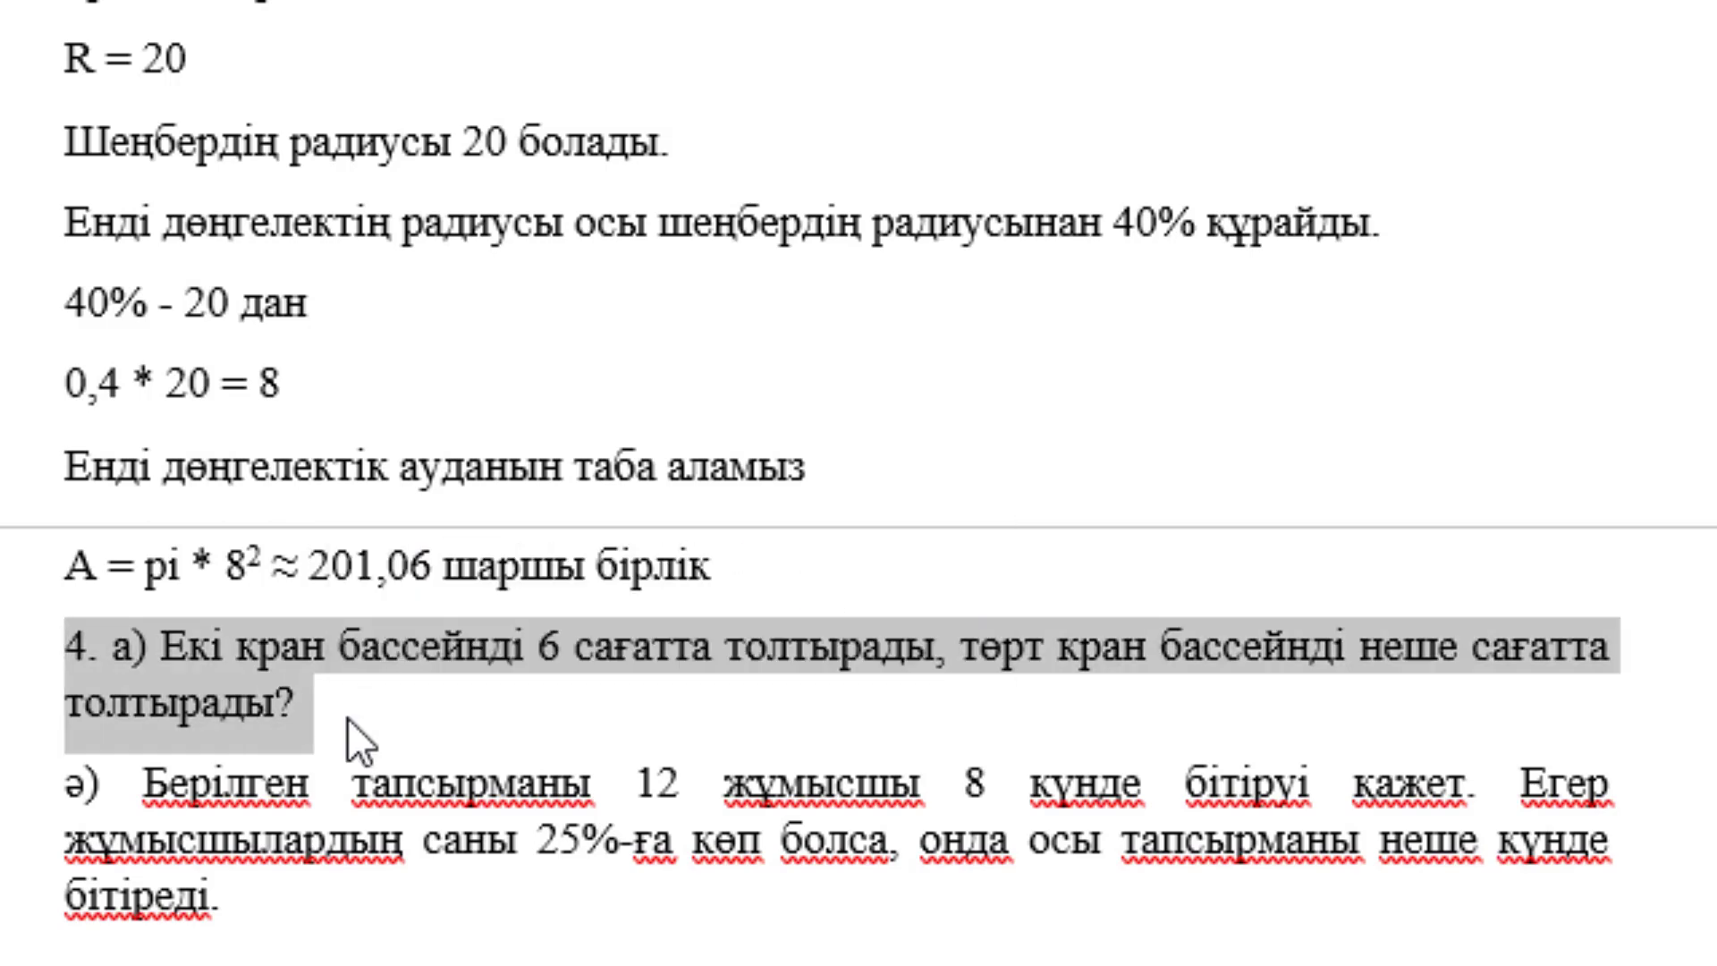
pyautogui.click(347, 718)
# Begin the 4 a) solution: 'Егер екі кран бассейнді 6 сағатта толтыратын болса, онда олар бірігіп 1/6'.
pyautogui.press('Return')
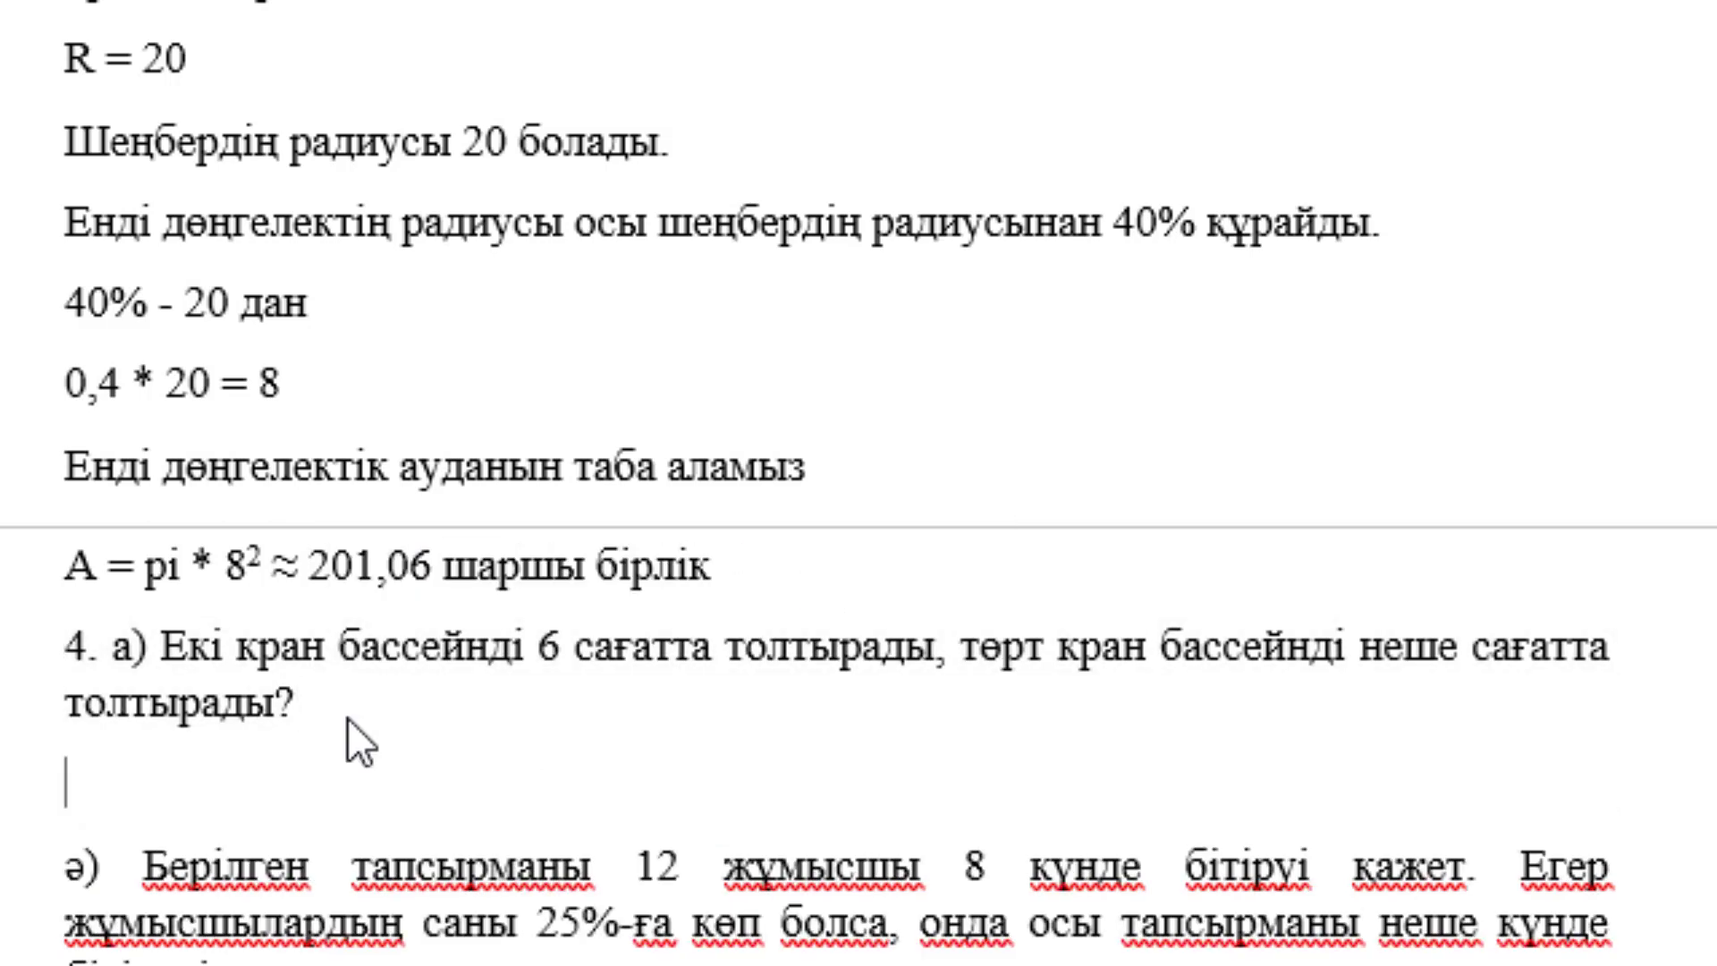
pyautogui.write('егер екі кр')
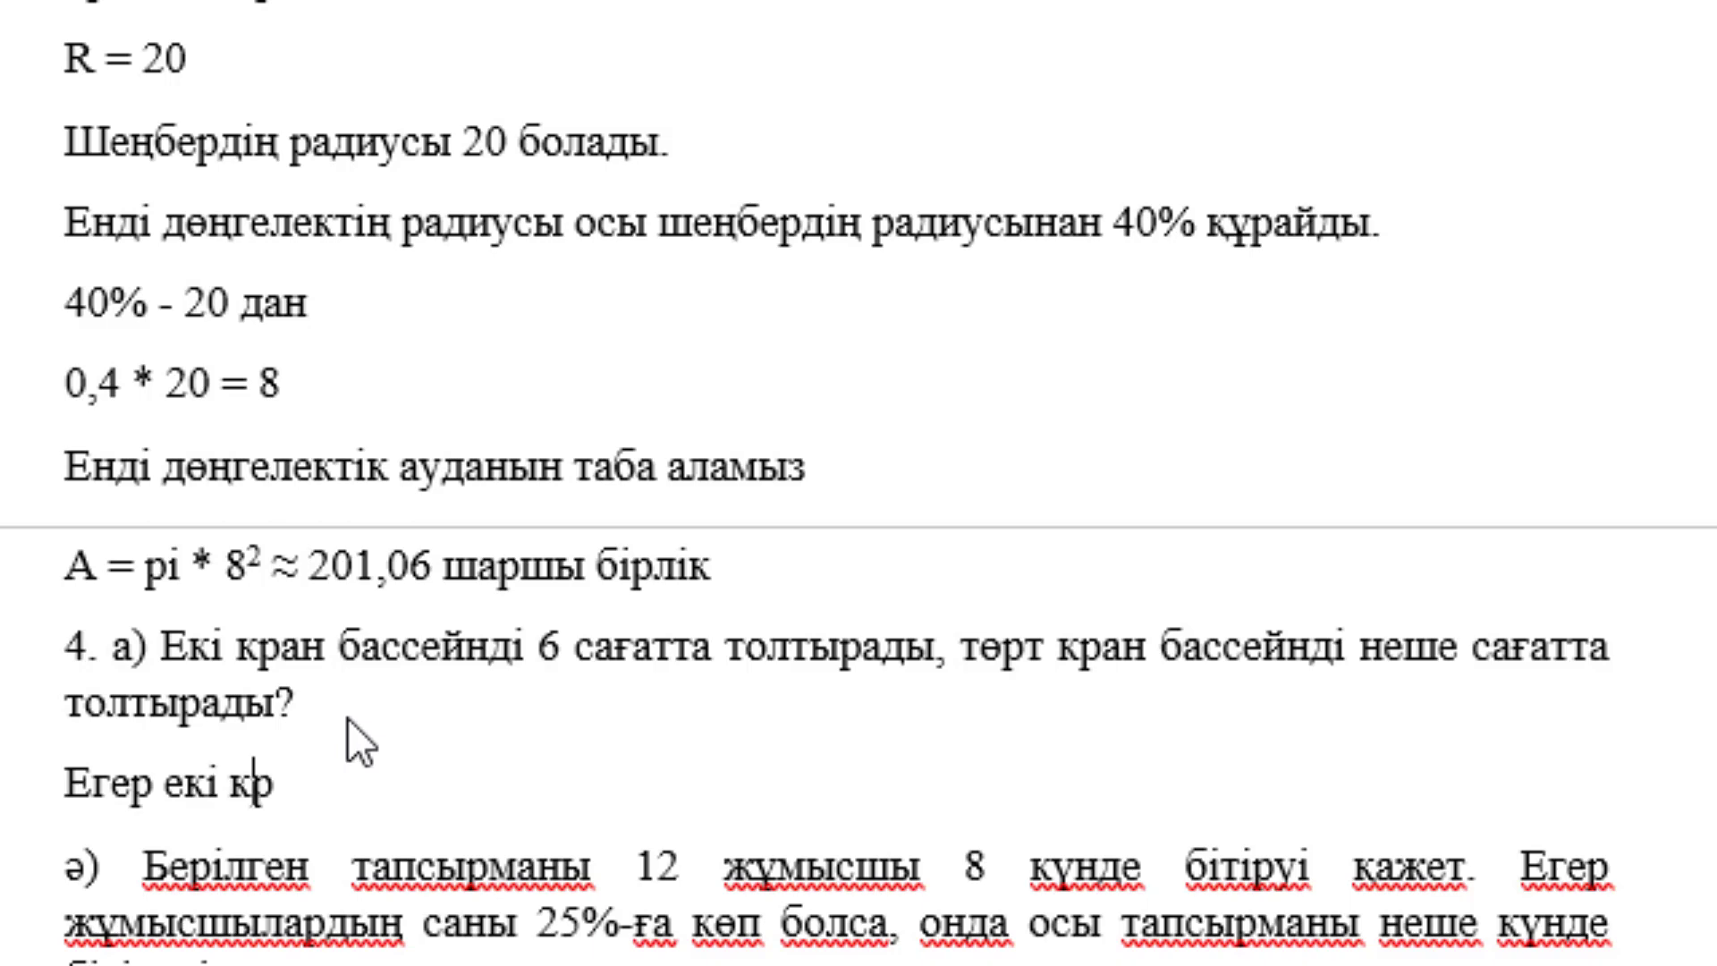
pyautogui.write('ан бассей')
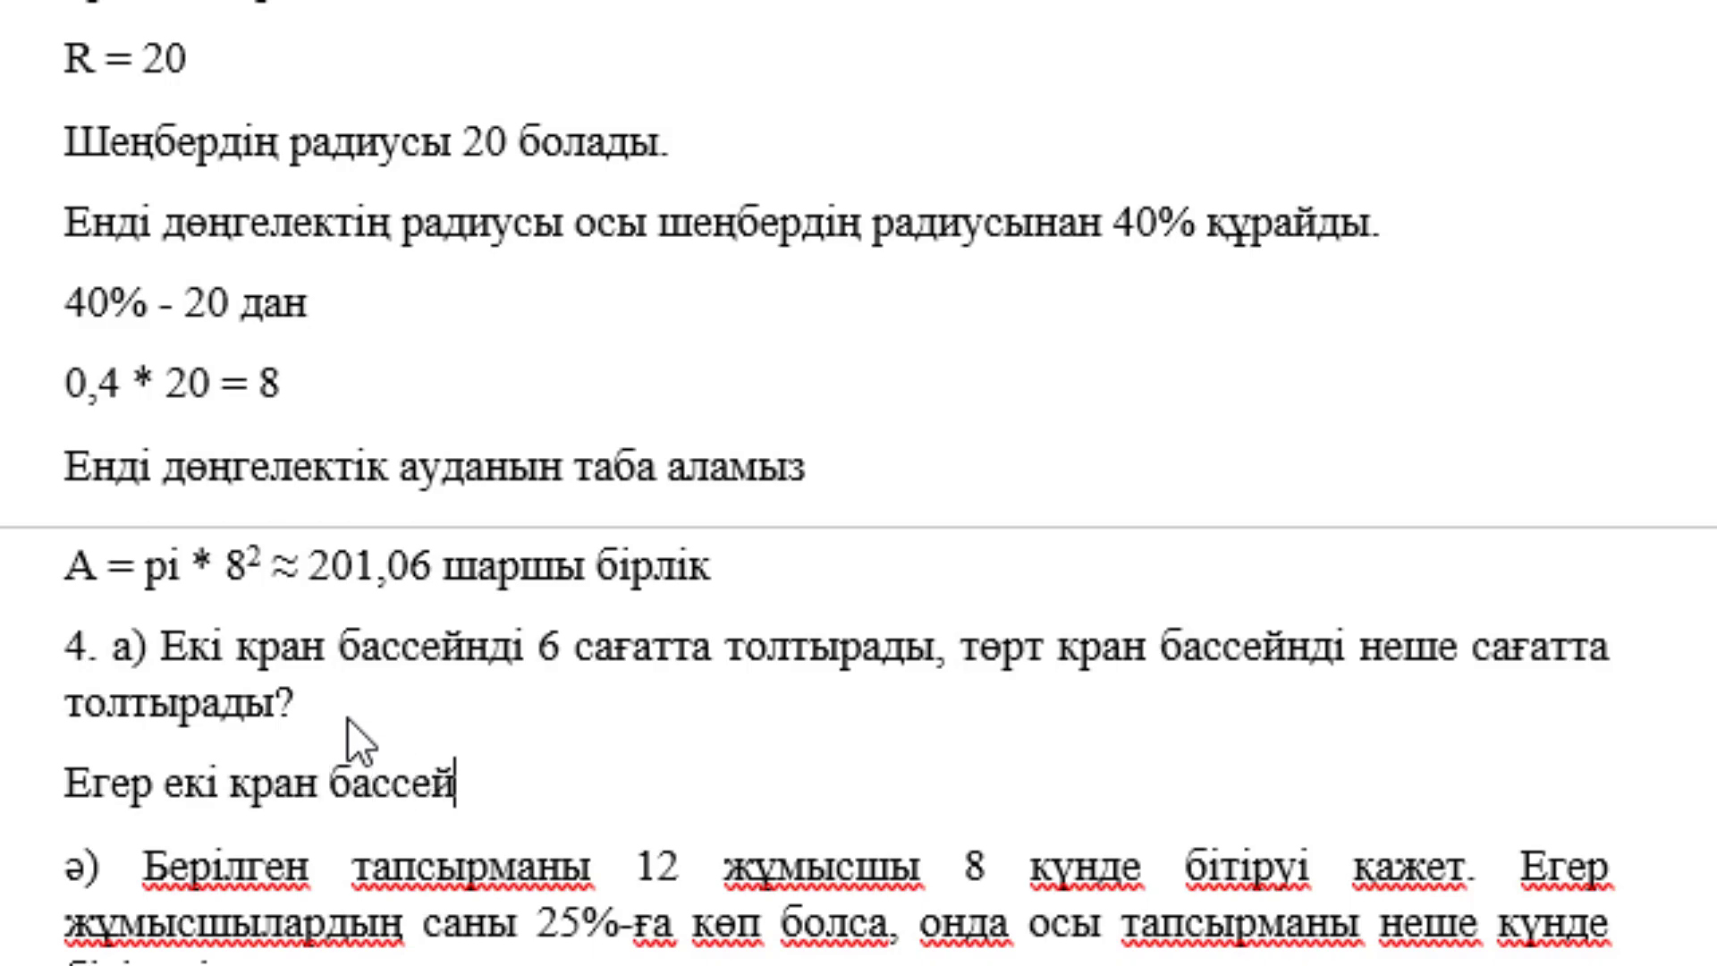
pyautogui.write('нді ')
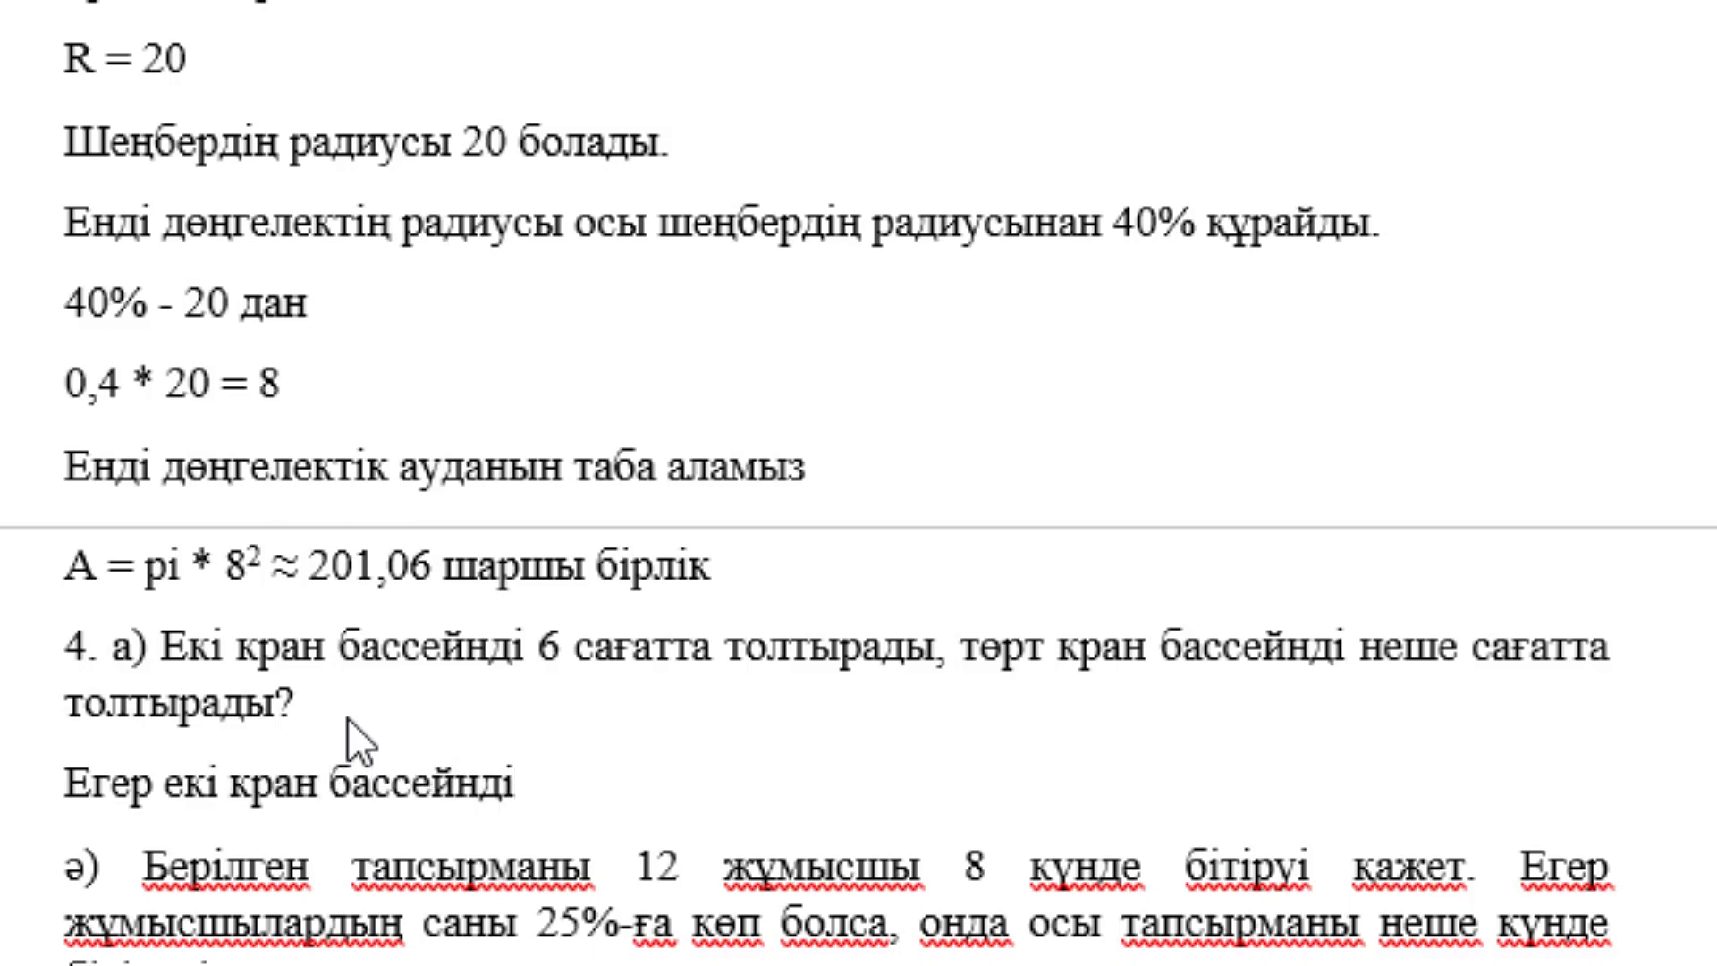
pyautogui.write('6 с')
pyautogui.write('а5атта')
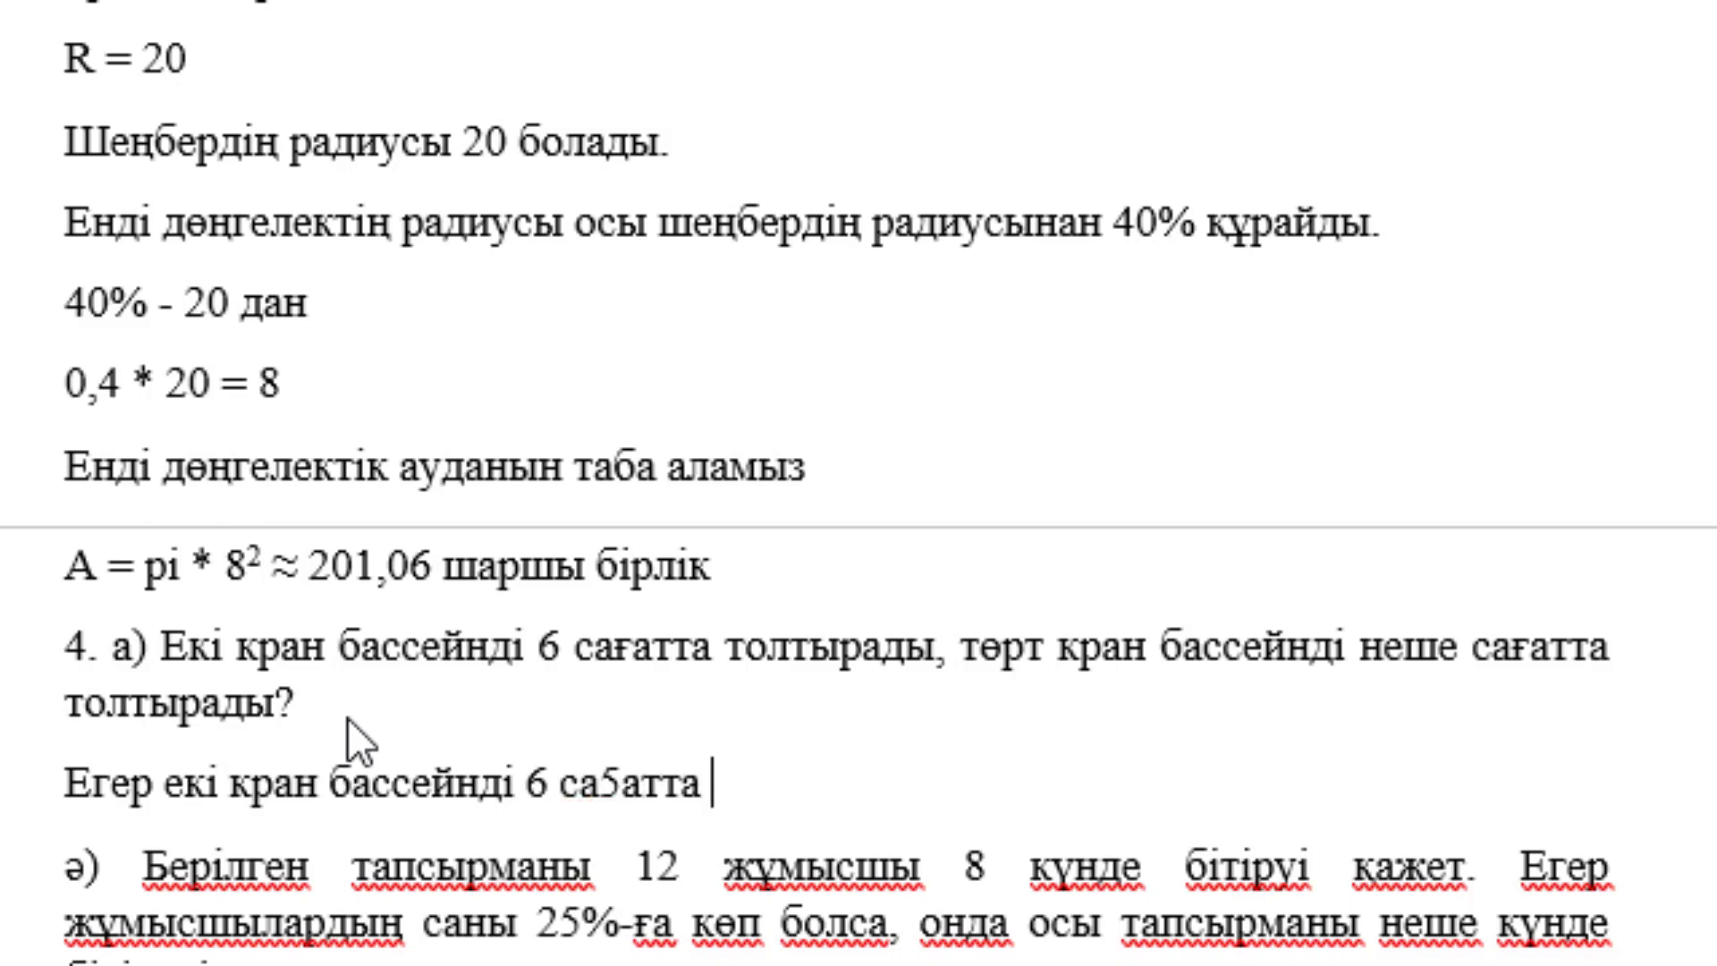
pyautogui.press('Left')
pyautogui.press('Left')
pyautogui.press('Left')
pyautogui.press('Left')
pyautogui.press('Left')
pyautogui.press('BackSpace')
pyautogui.write('ғ')
pyautogui.press('End')
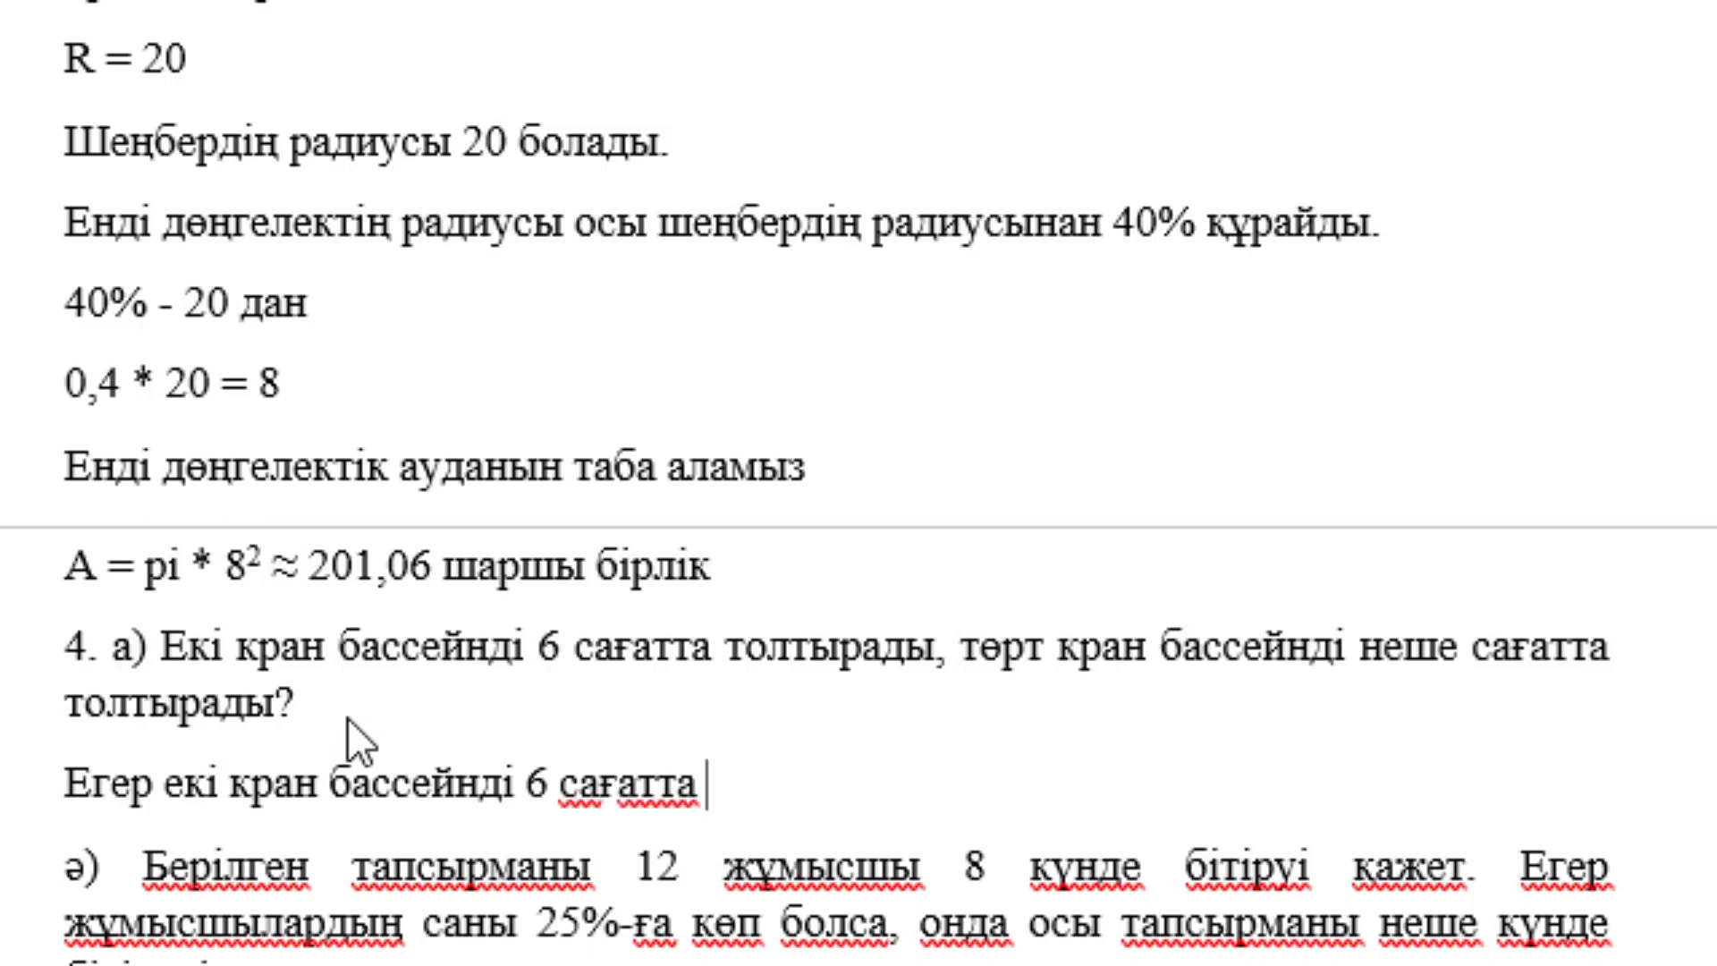
pyautogui.write('толтырат')
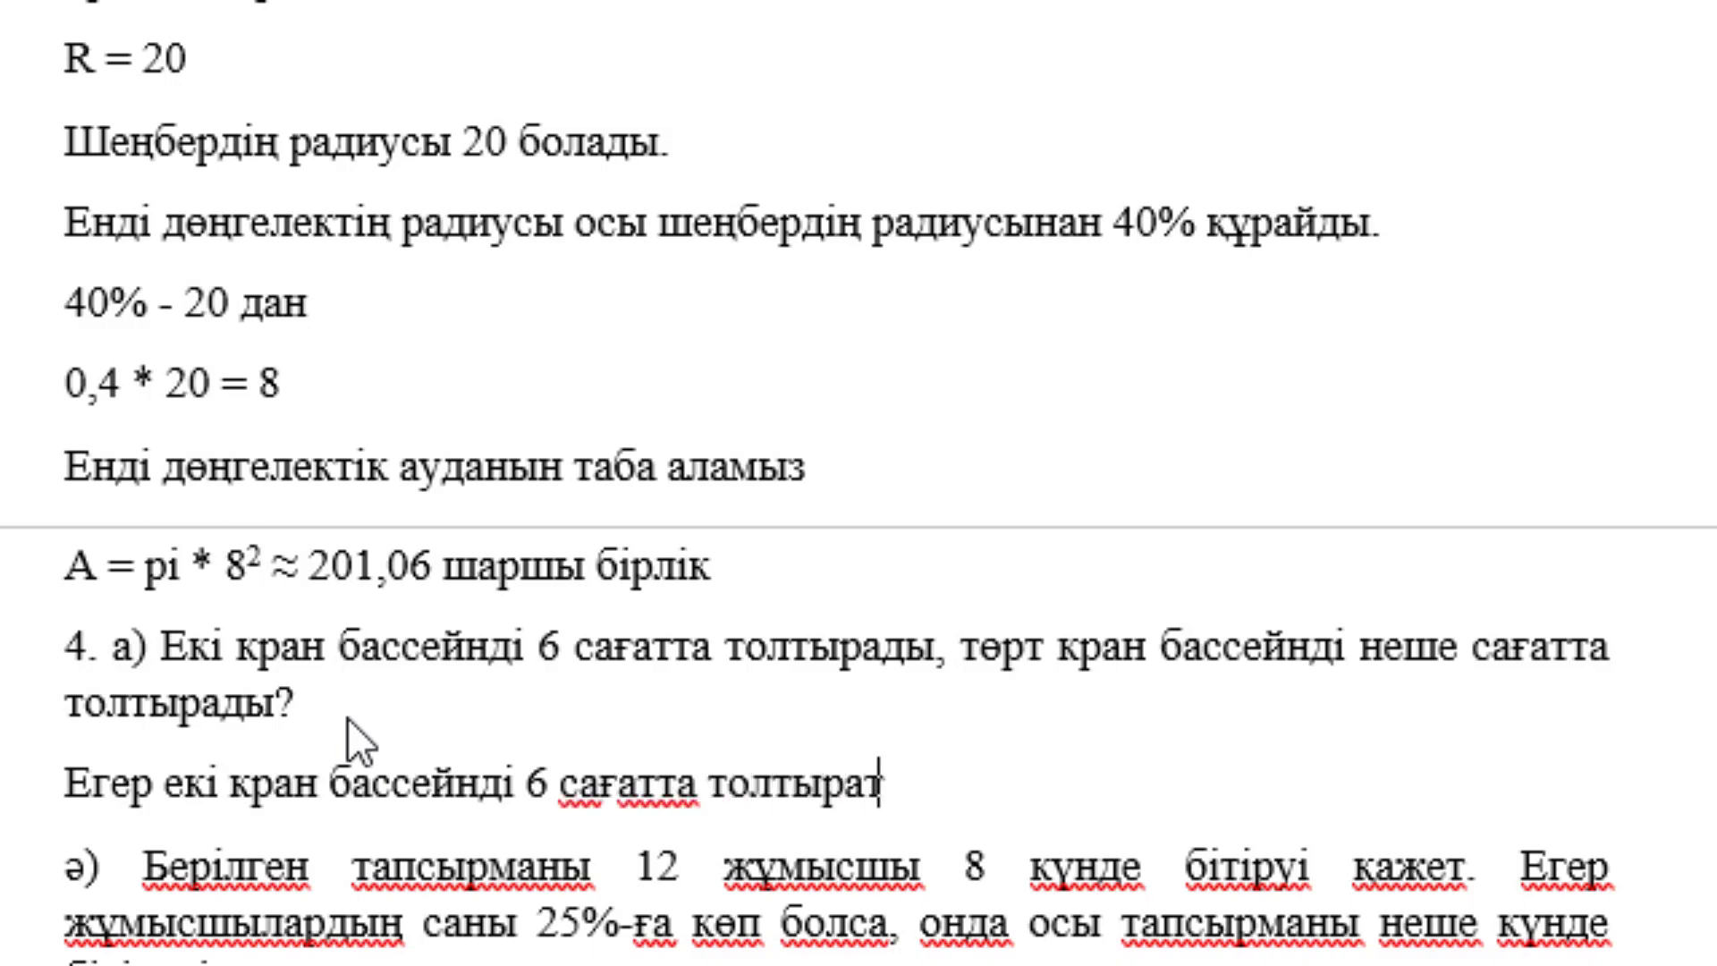
pyautogui.write('ын болса,')
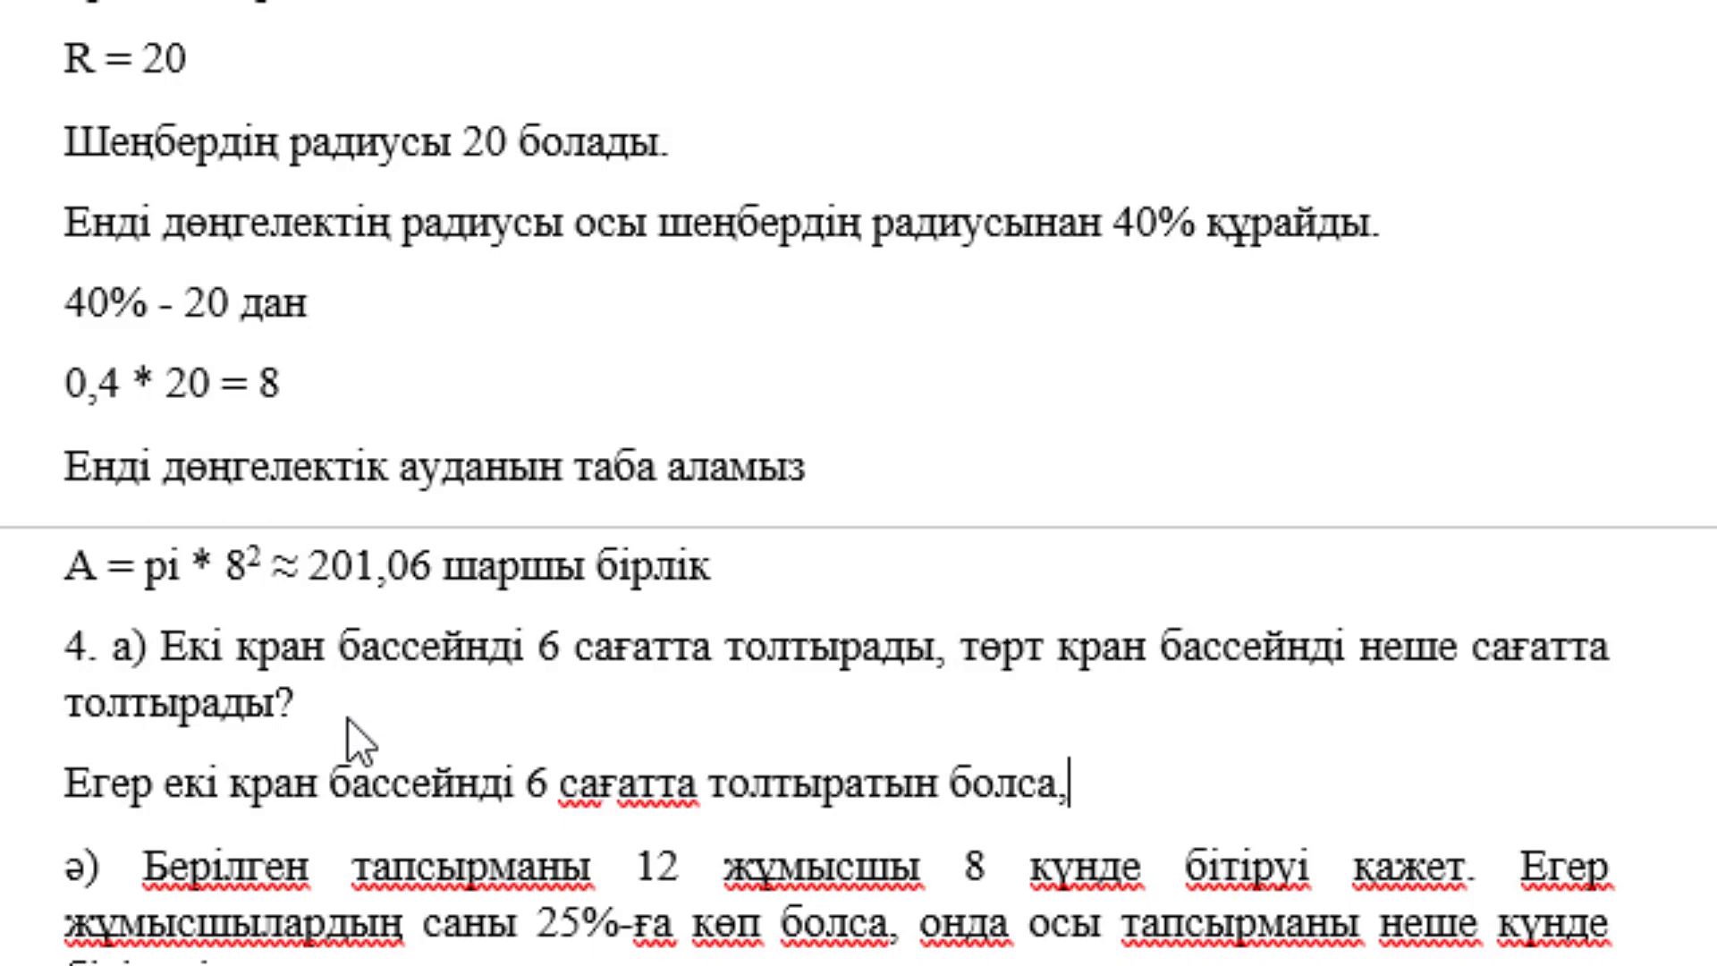
pyautogui.write(' онда ')
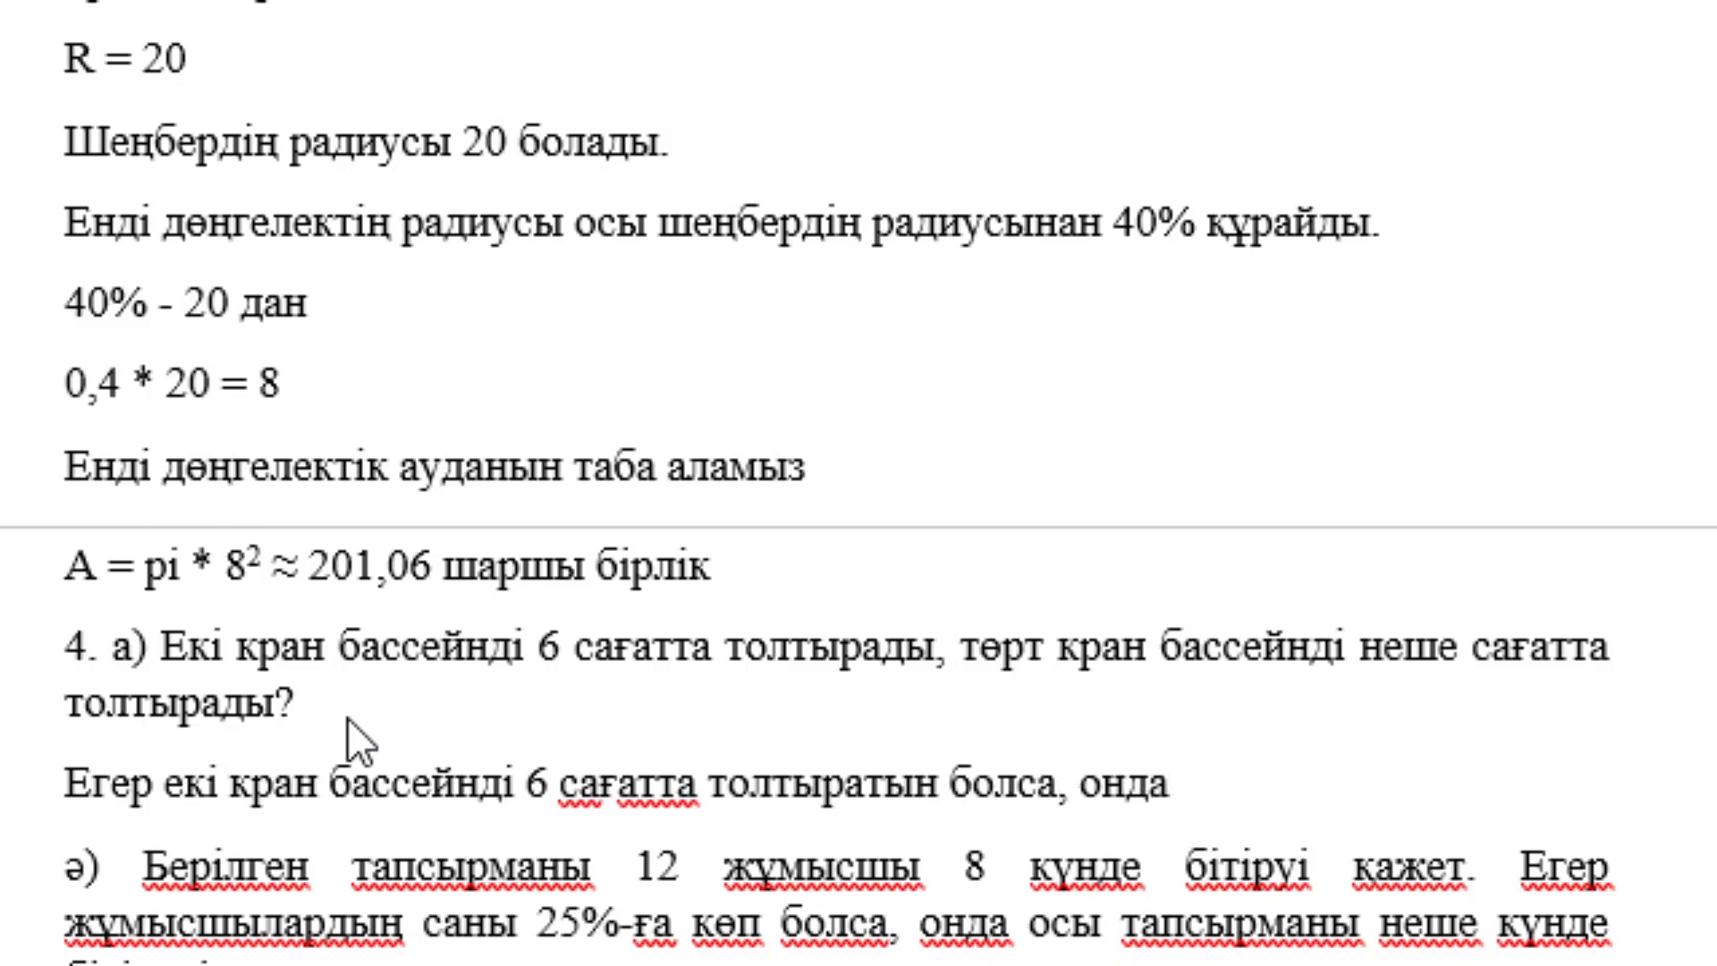
pyautogui.write('ол')
pyautogui.write('ар бі')
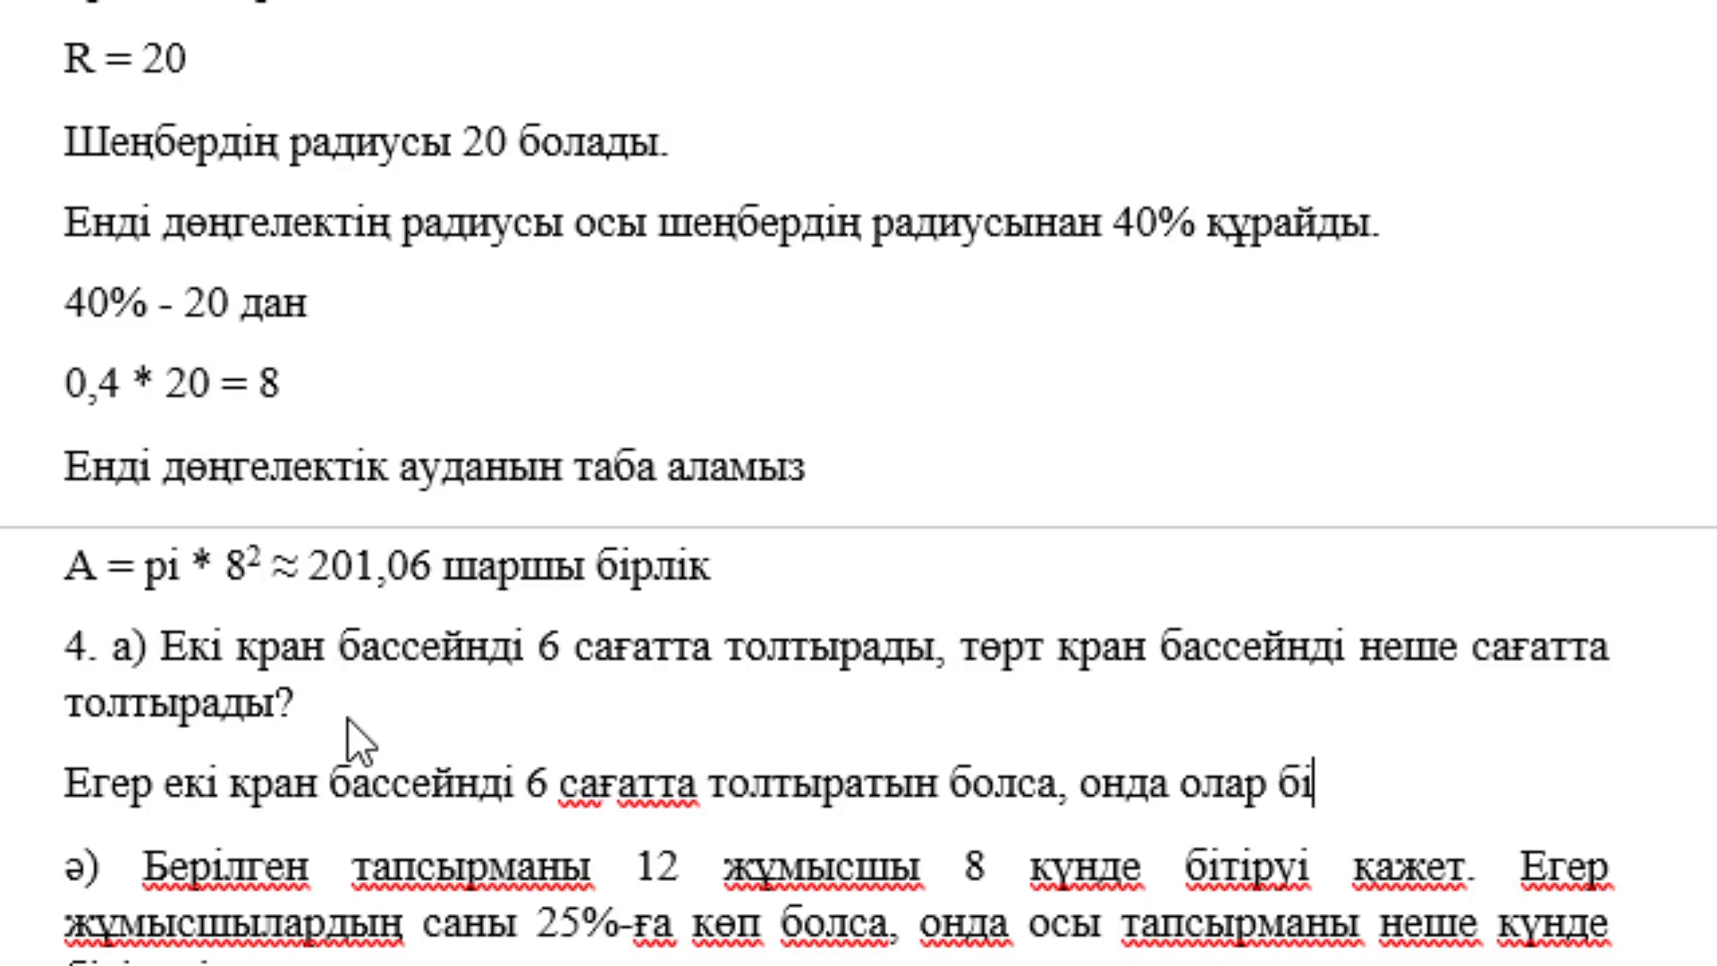
pyautogui.write('рігін')
pyautogui.press('BackSpace')
pyautogui.write('п ')
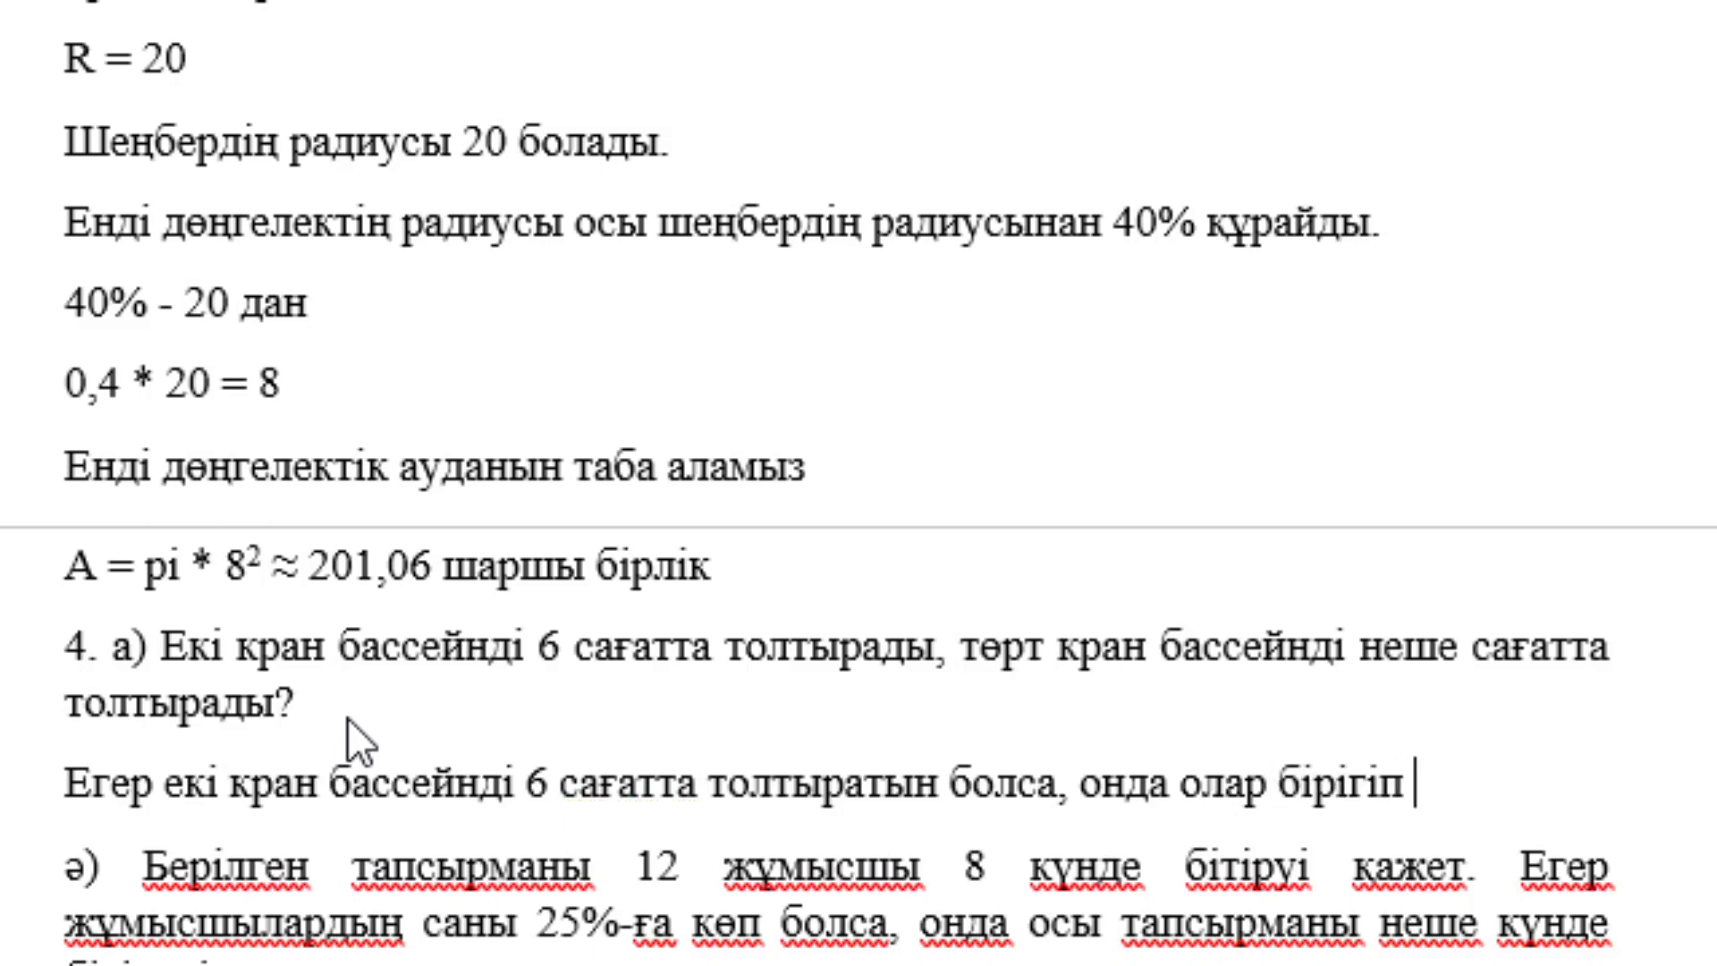
pyautogui.write('1/')
pyautogui.write('6')
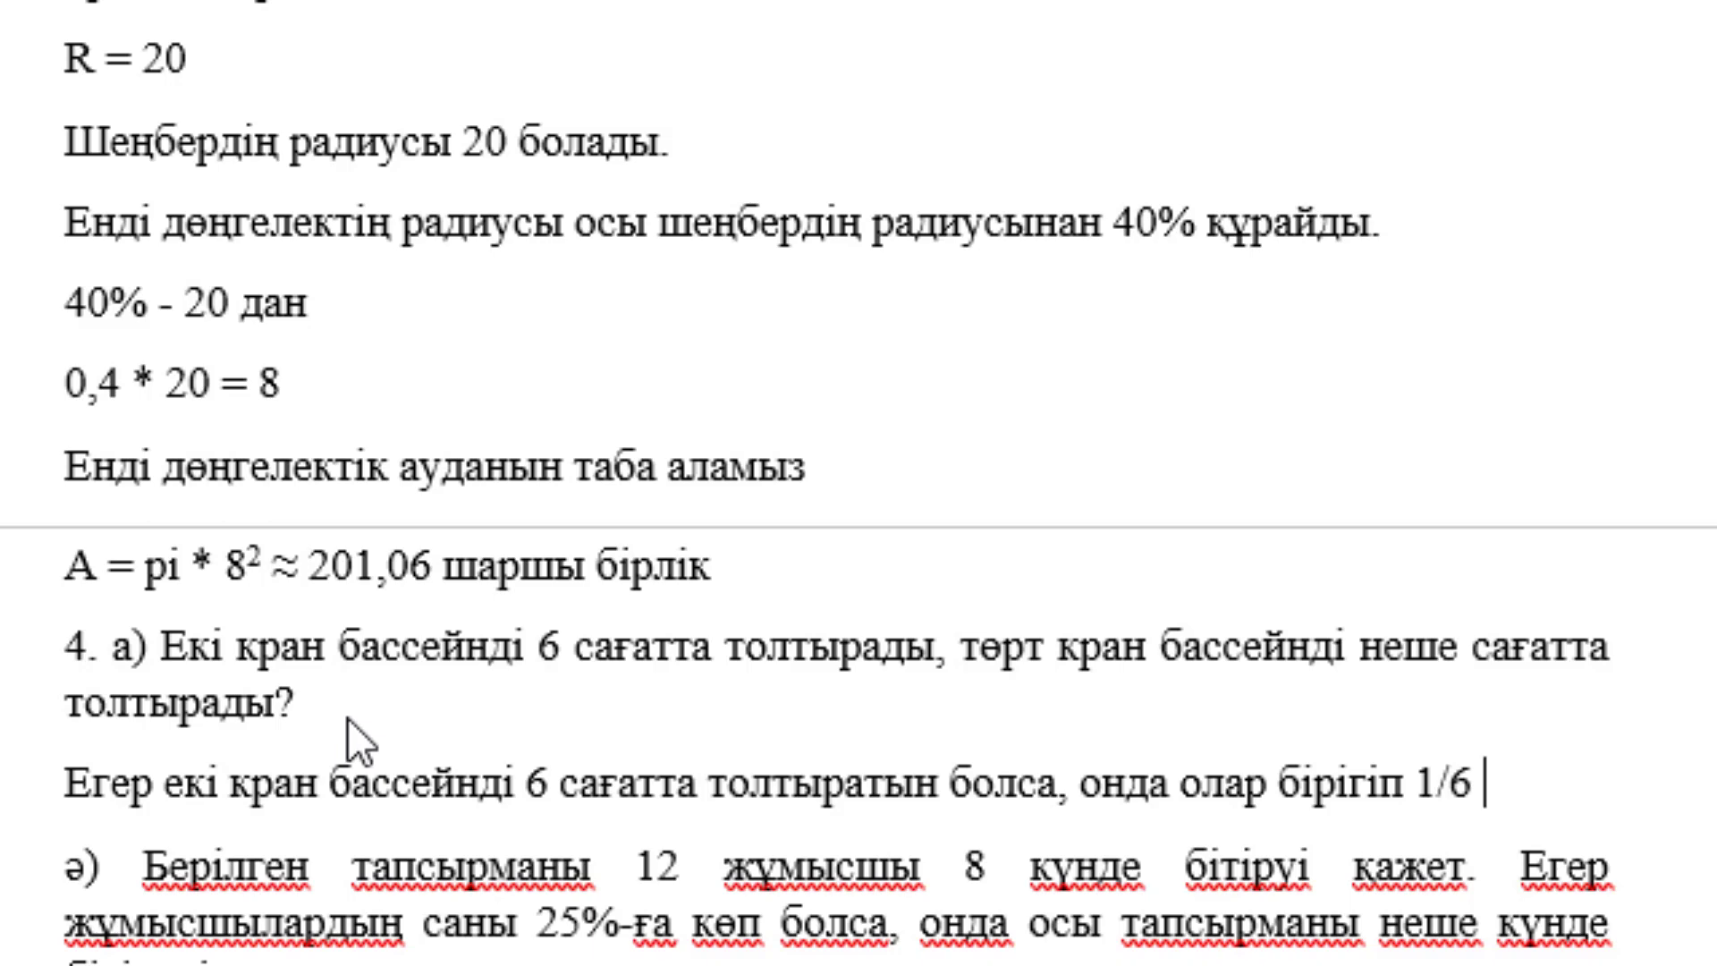
# Finish the sentence with 'бөлігін бір сағатта толтырады.', fixing the garbled letters, and add an empty line.
pyautogui.write('б-л3г3н')
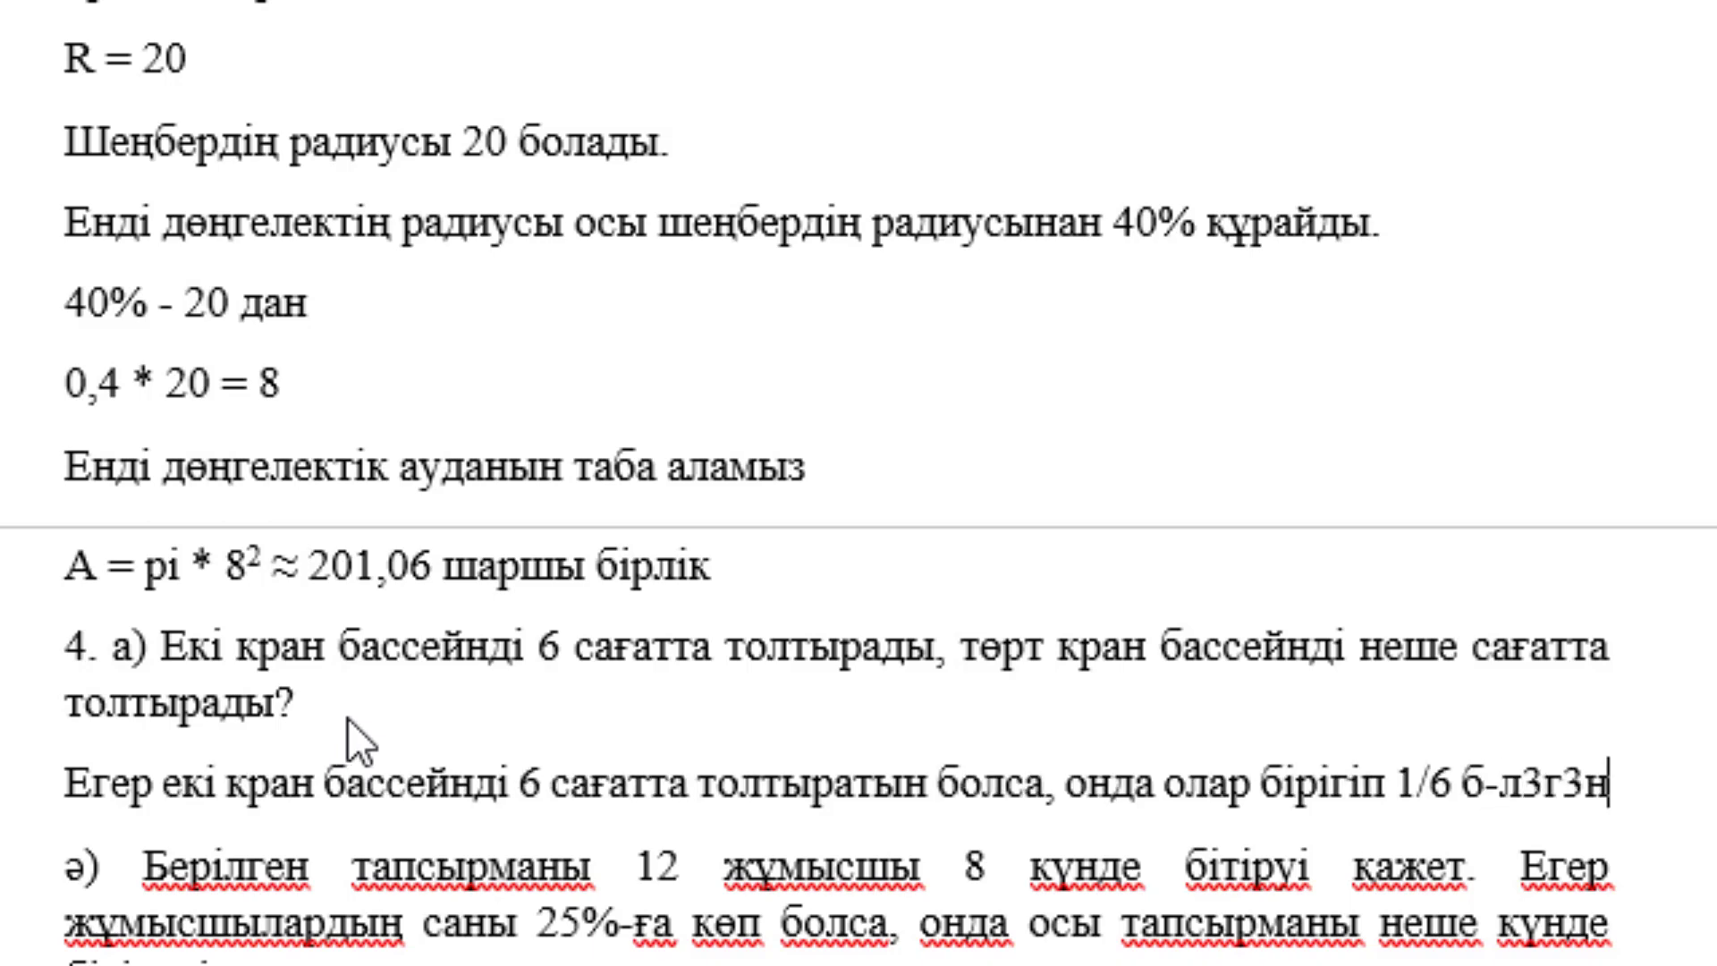
pyautogui.write(' б3р са')
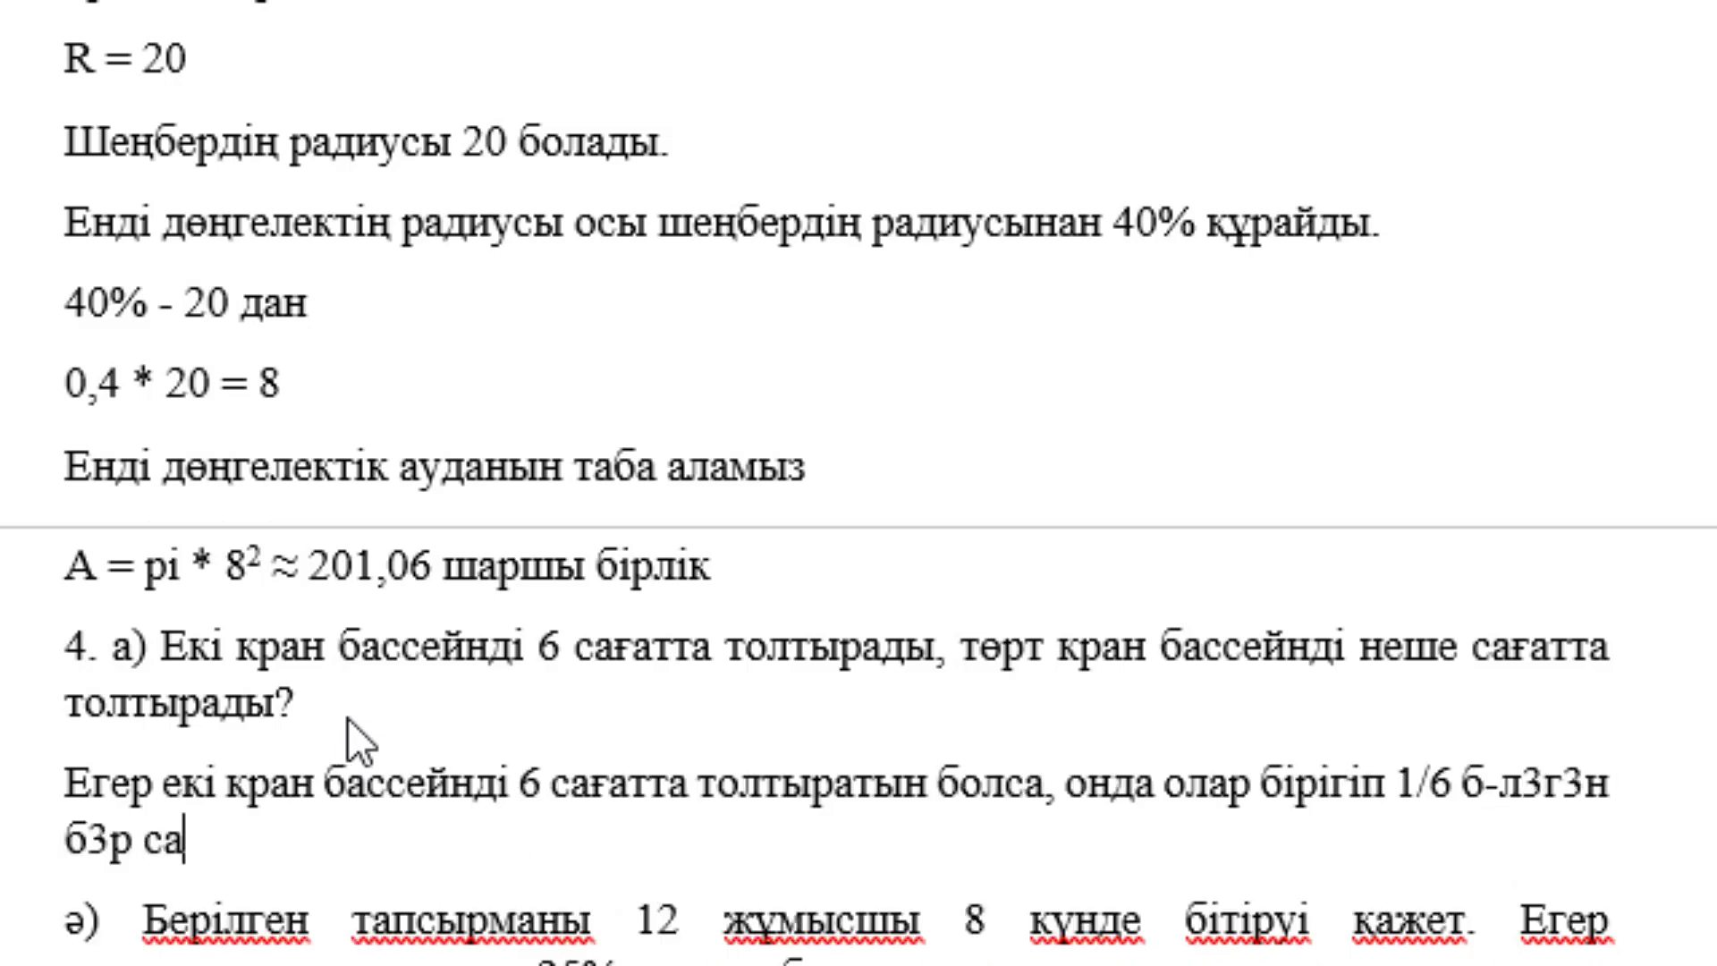
pyautogui.write('5а')
pyautogui.press('BackSpace')
pyautogui.press('BackSpace')
pyautogui.press('BackSpace')
pyautogui.press('BackSpace')
pyautogui.press('BackSpace')
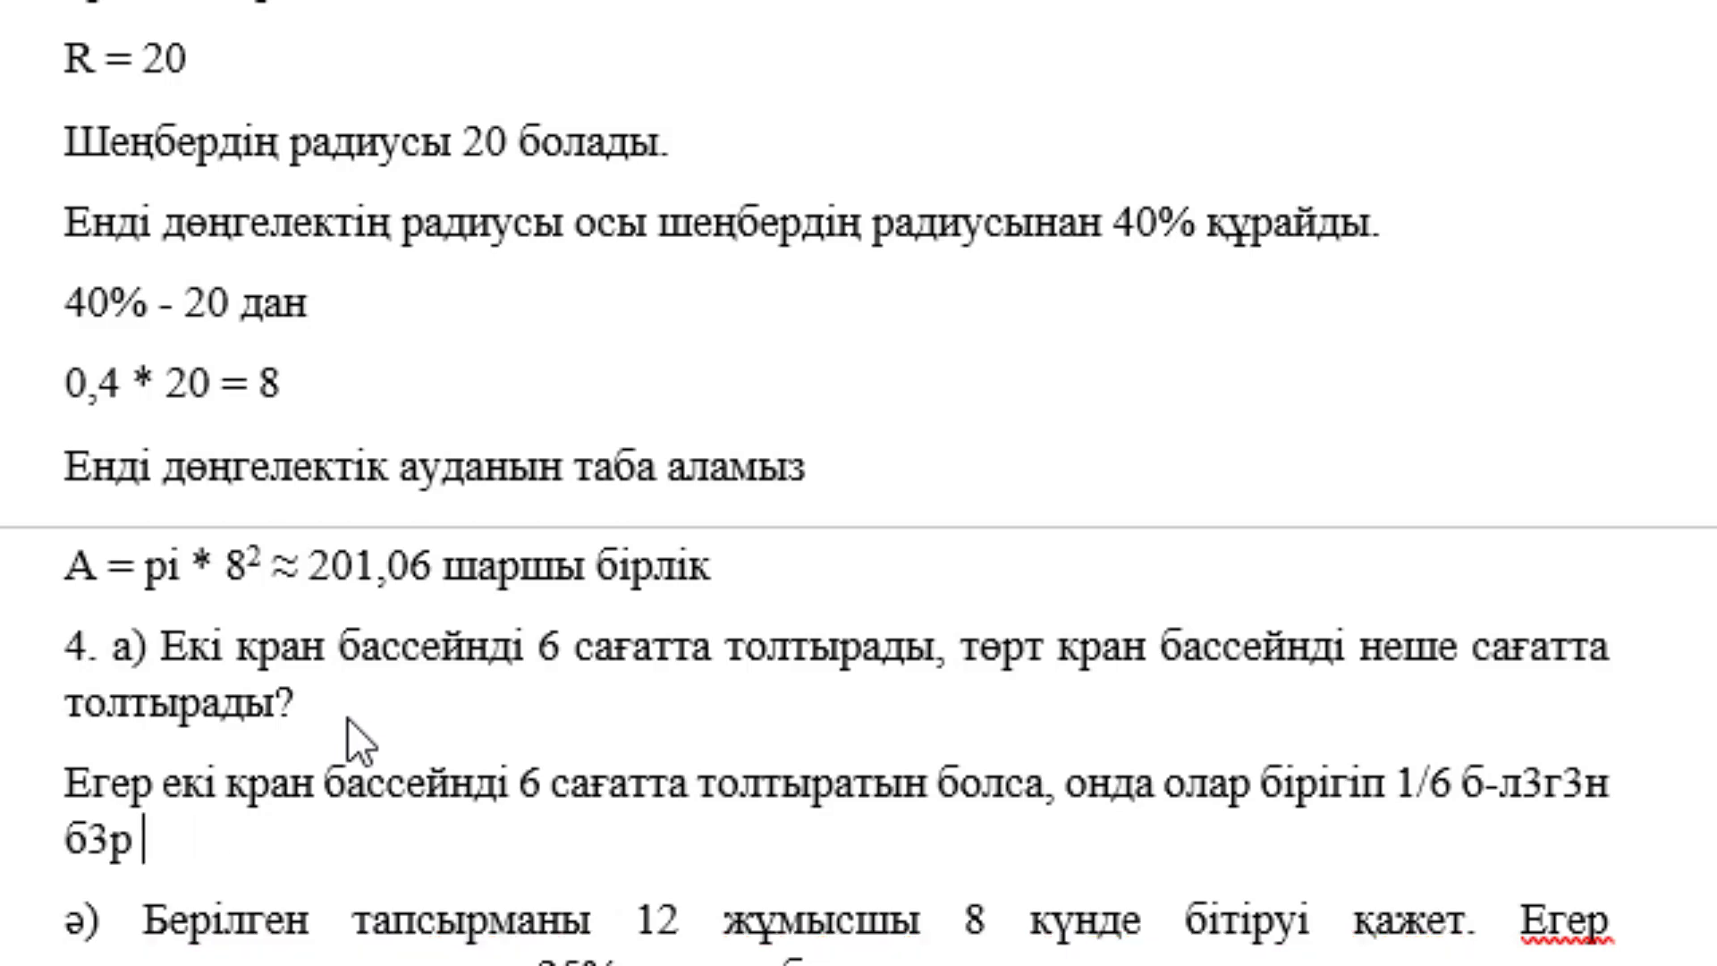
pyautogui.press('BackSpace')
pyautogui.press('BackSpace')
pyautogui.write('ір ')
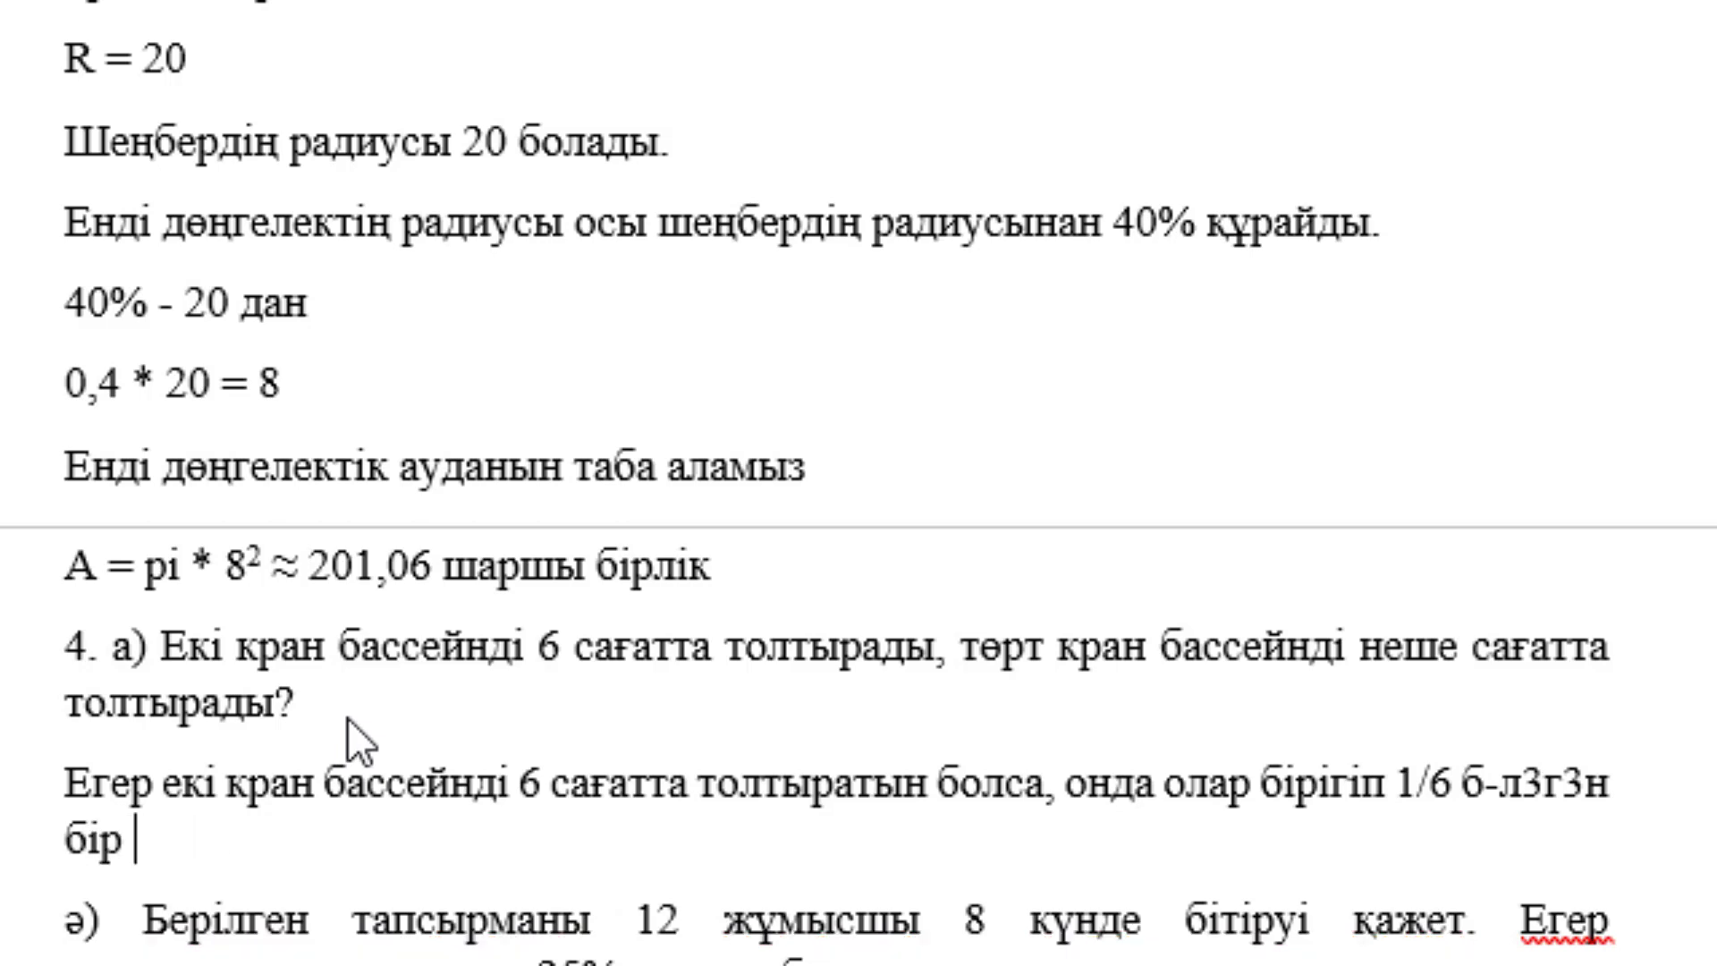
pyautogui.write('сағатта ')
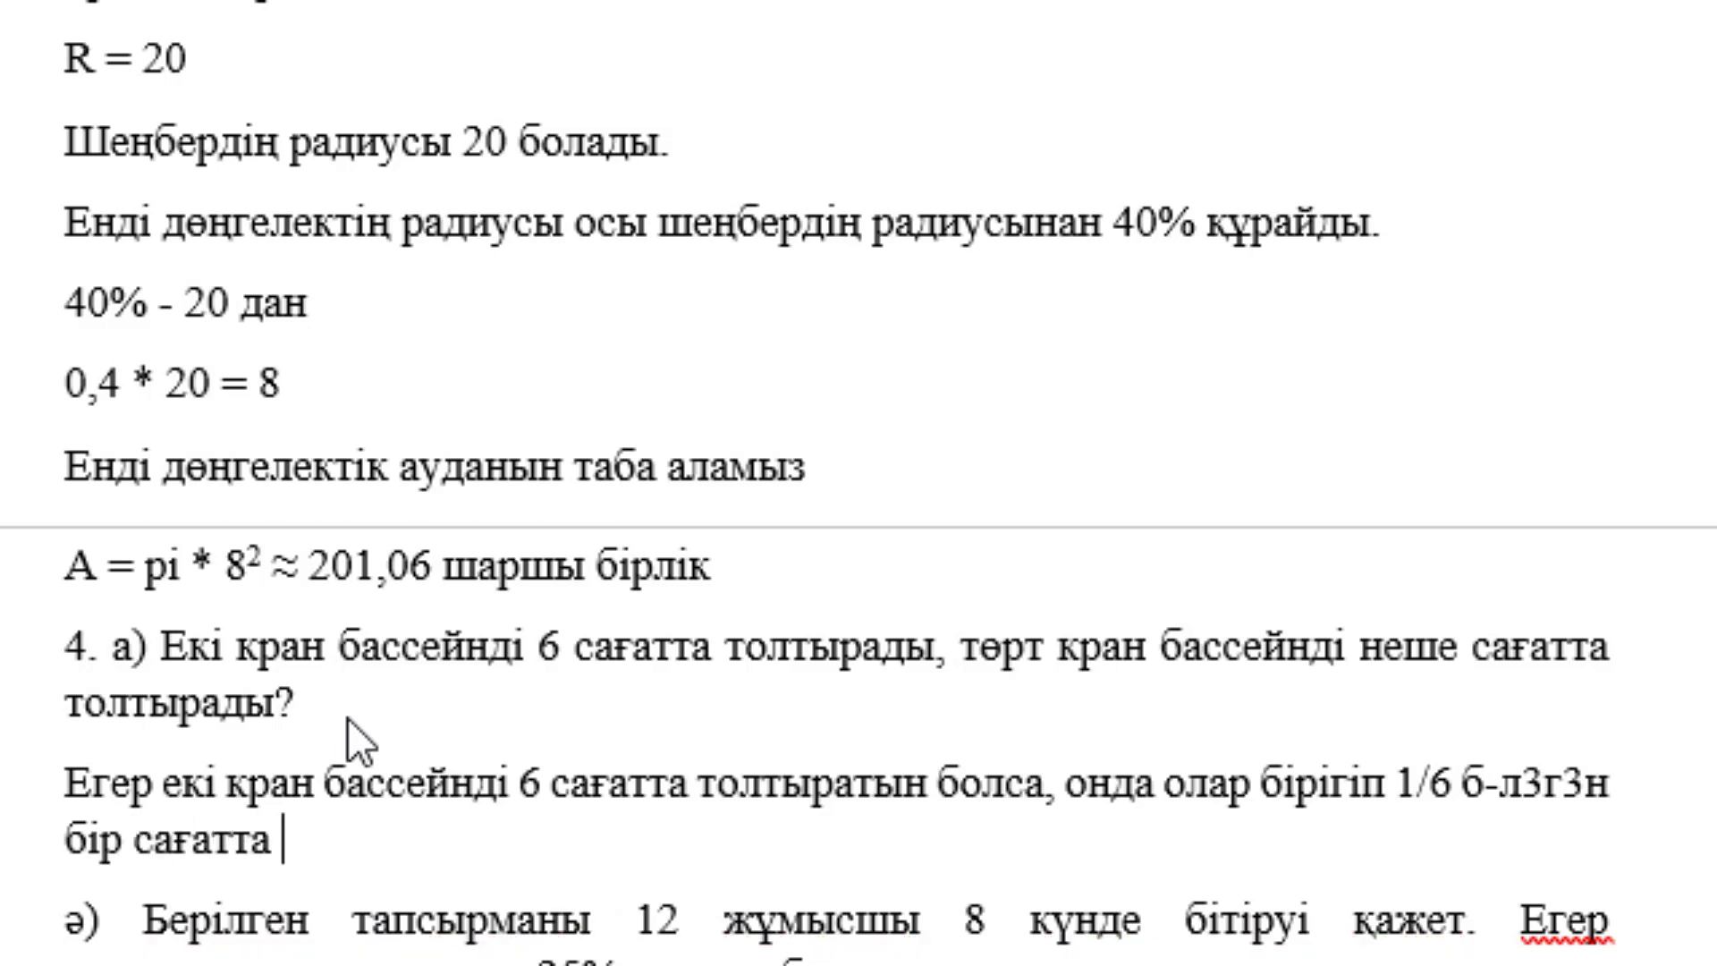
pyautogui.write('то')
pyautogui.write('лтырады.')
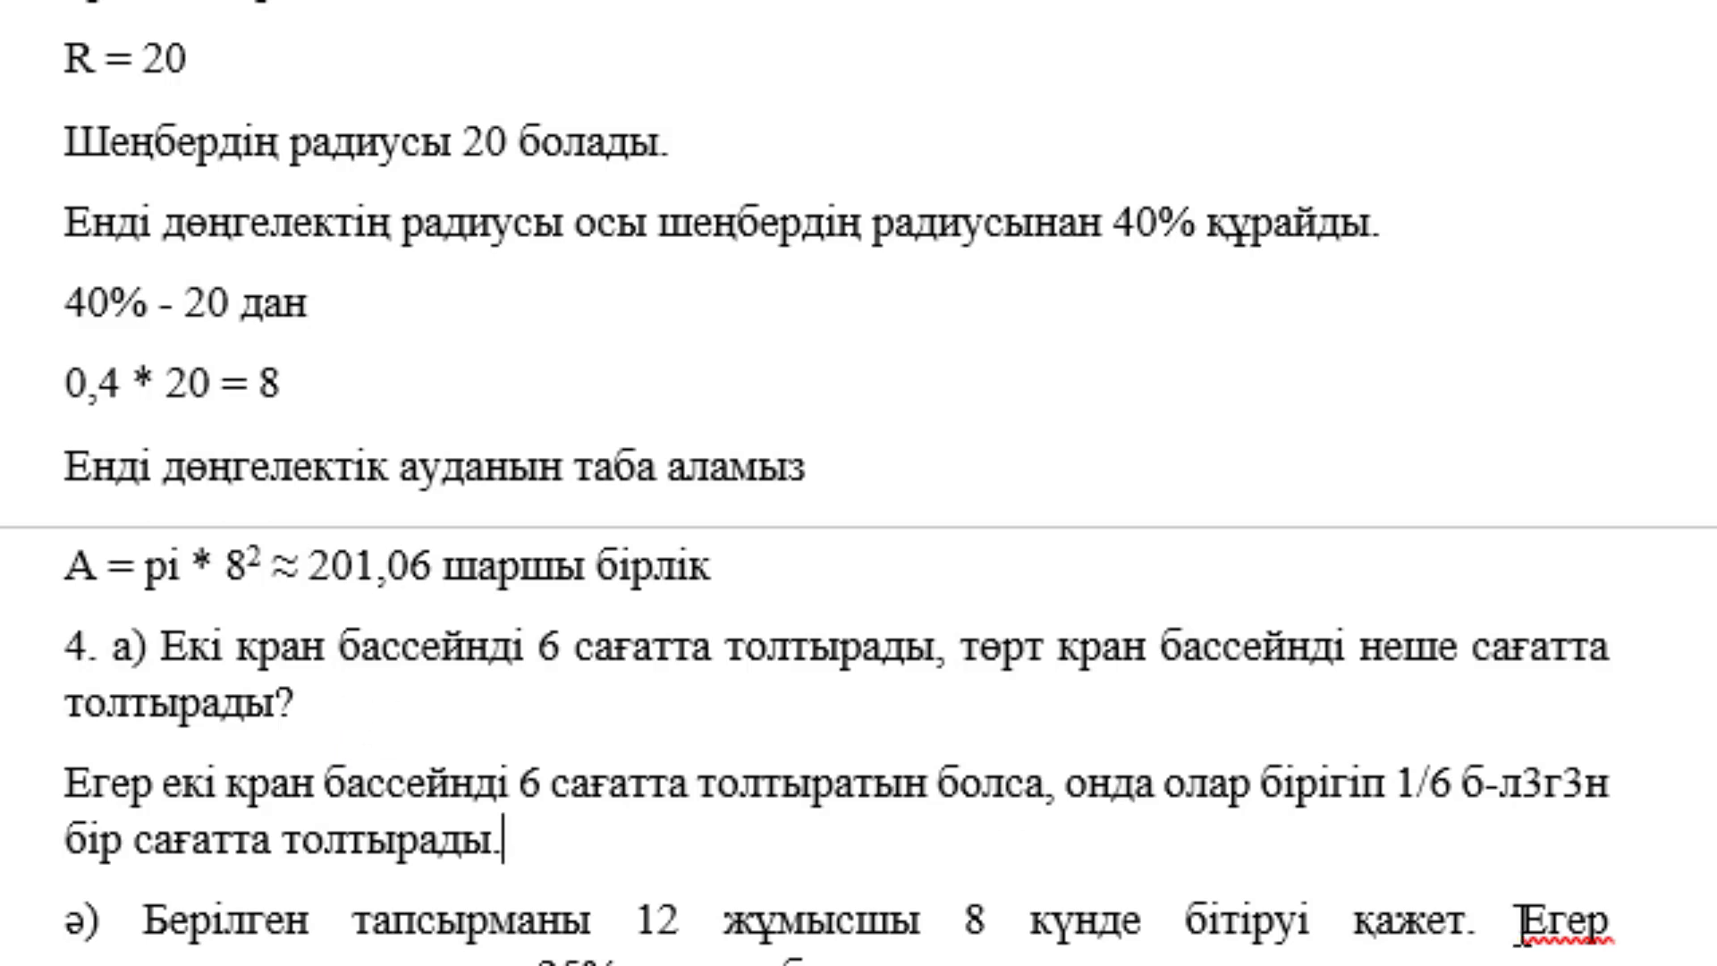
pyautogui.moveTo(1483, 786); pyautogui.dragTo(1610, 786)
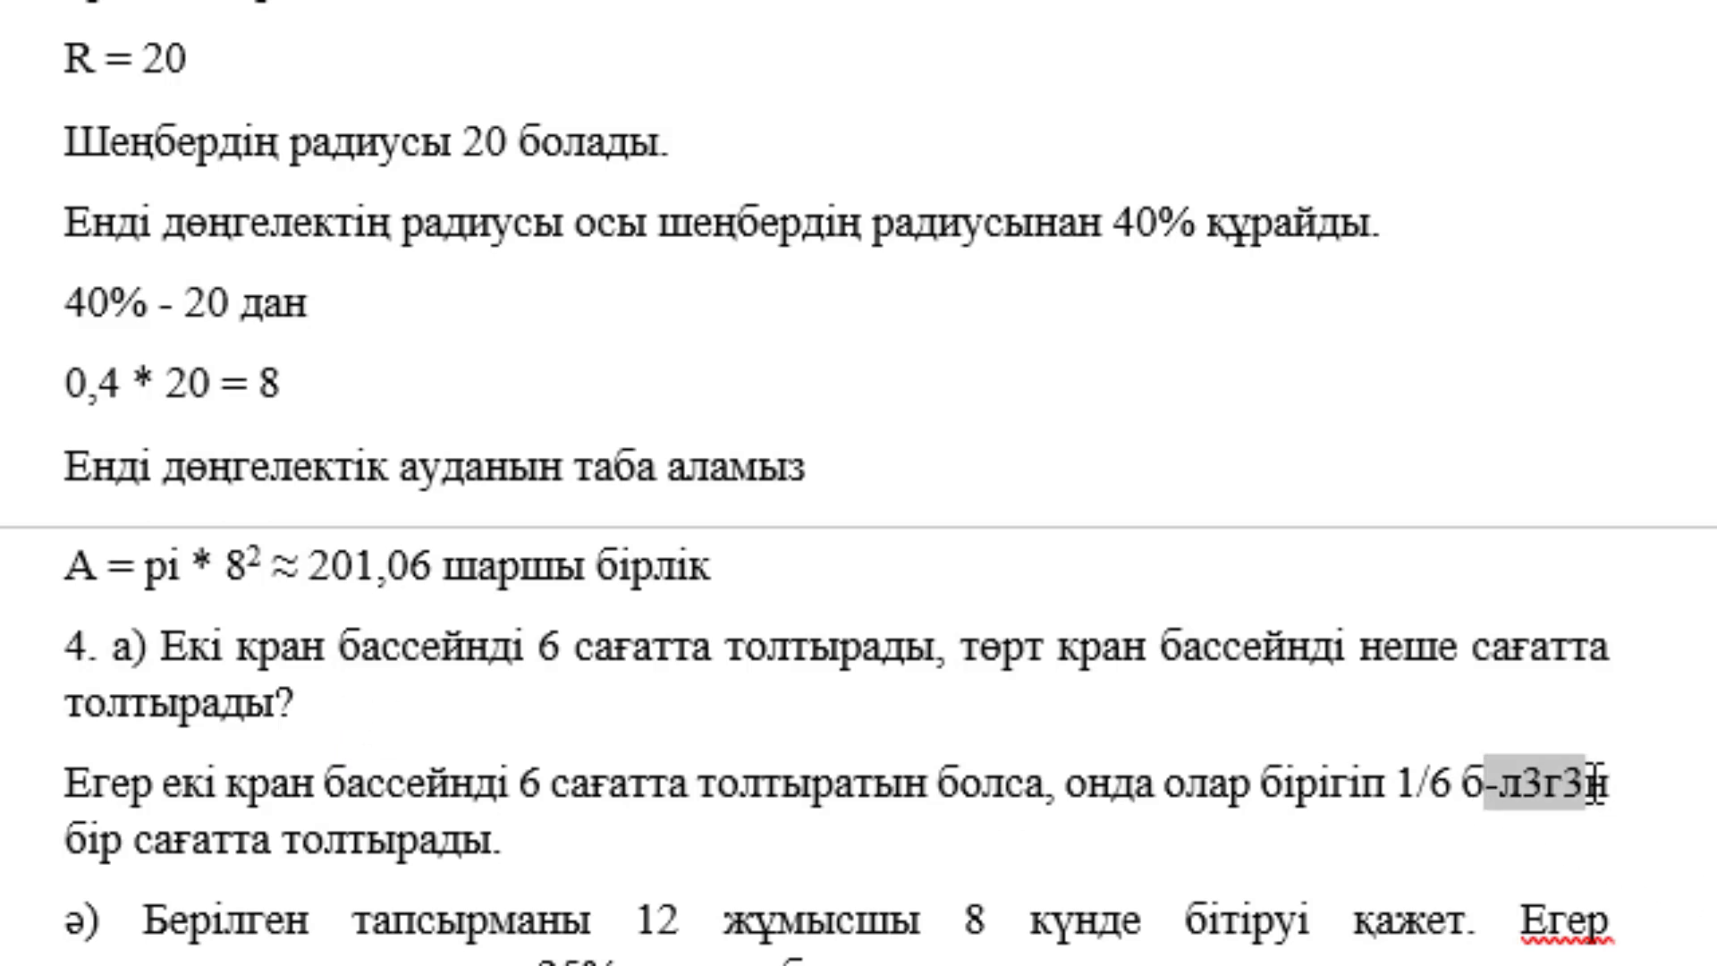
pyautogui.write('өлі')
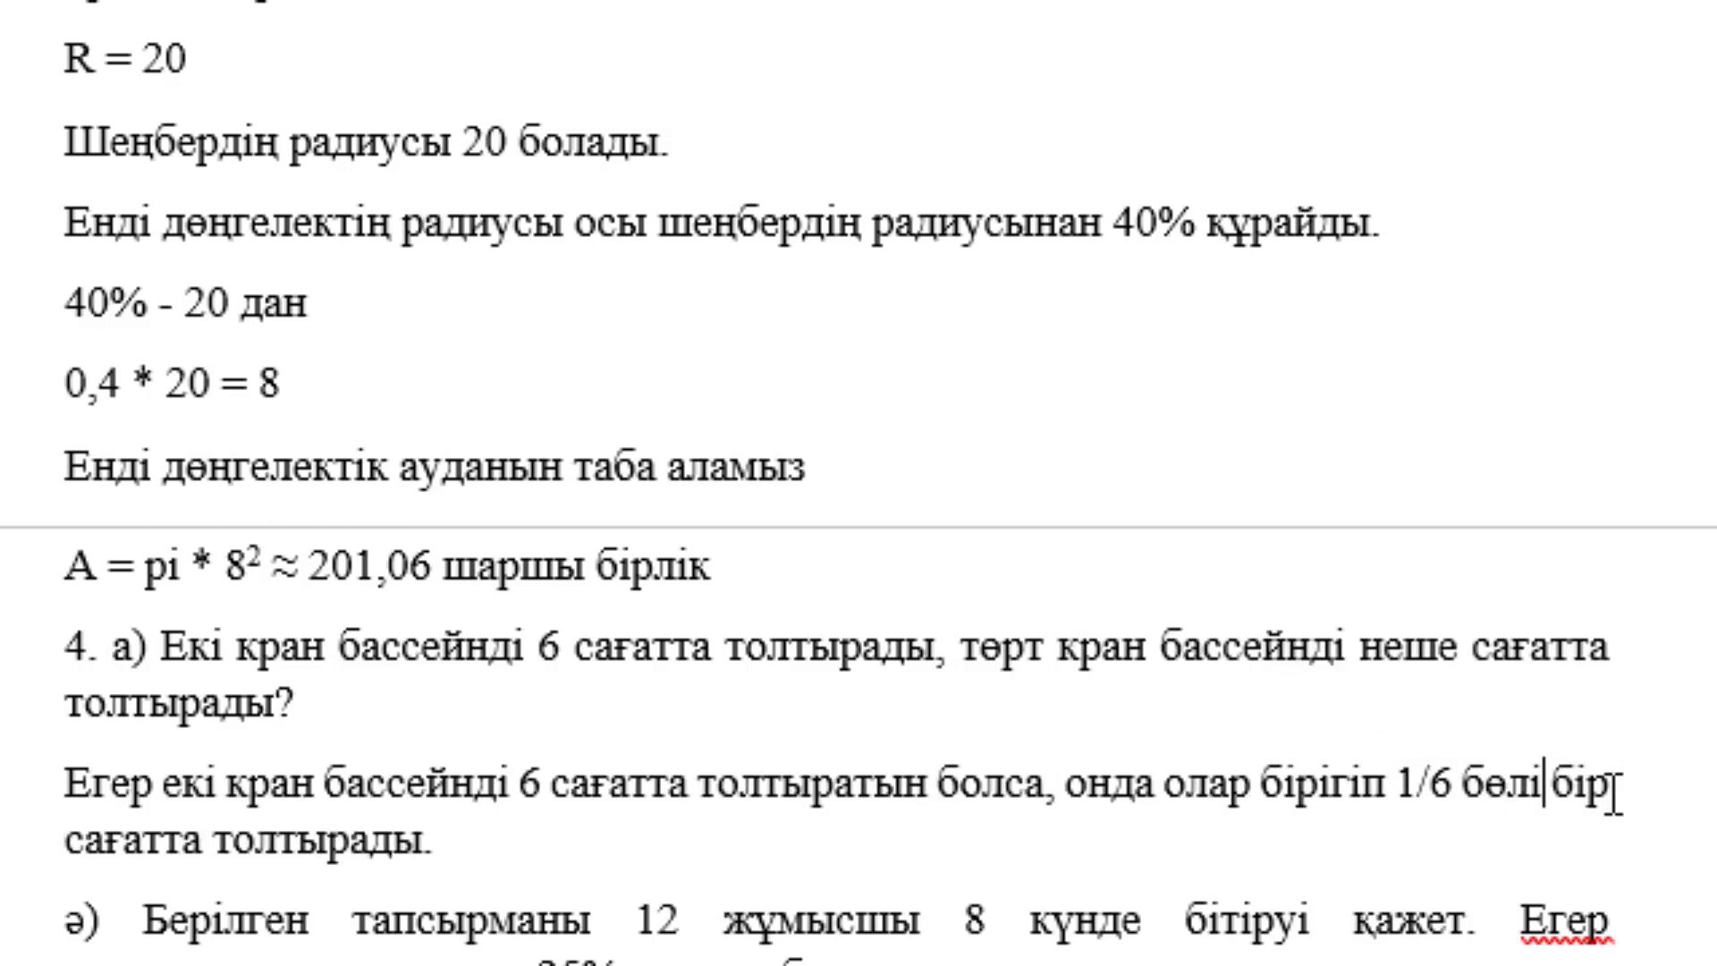
pyautogui.write('гін')
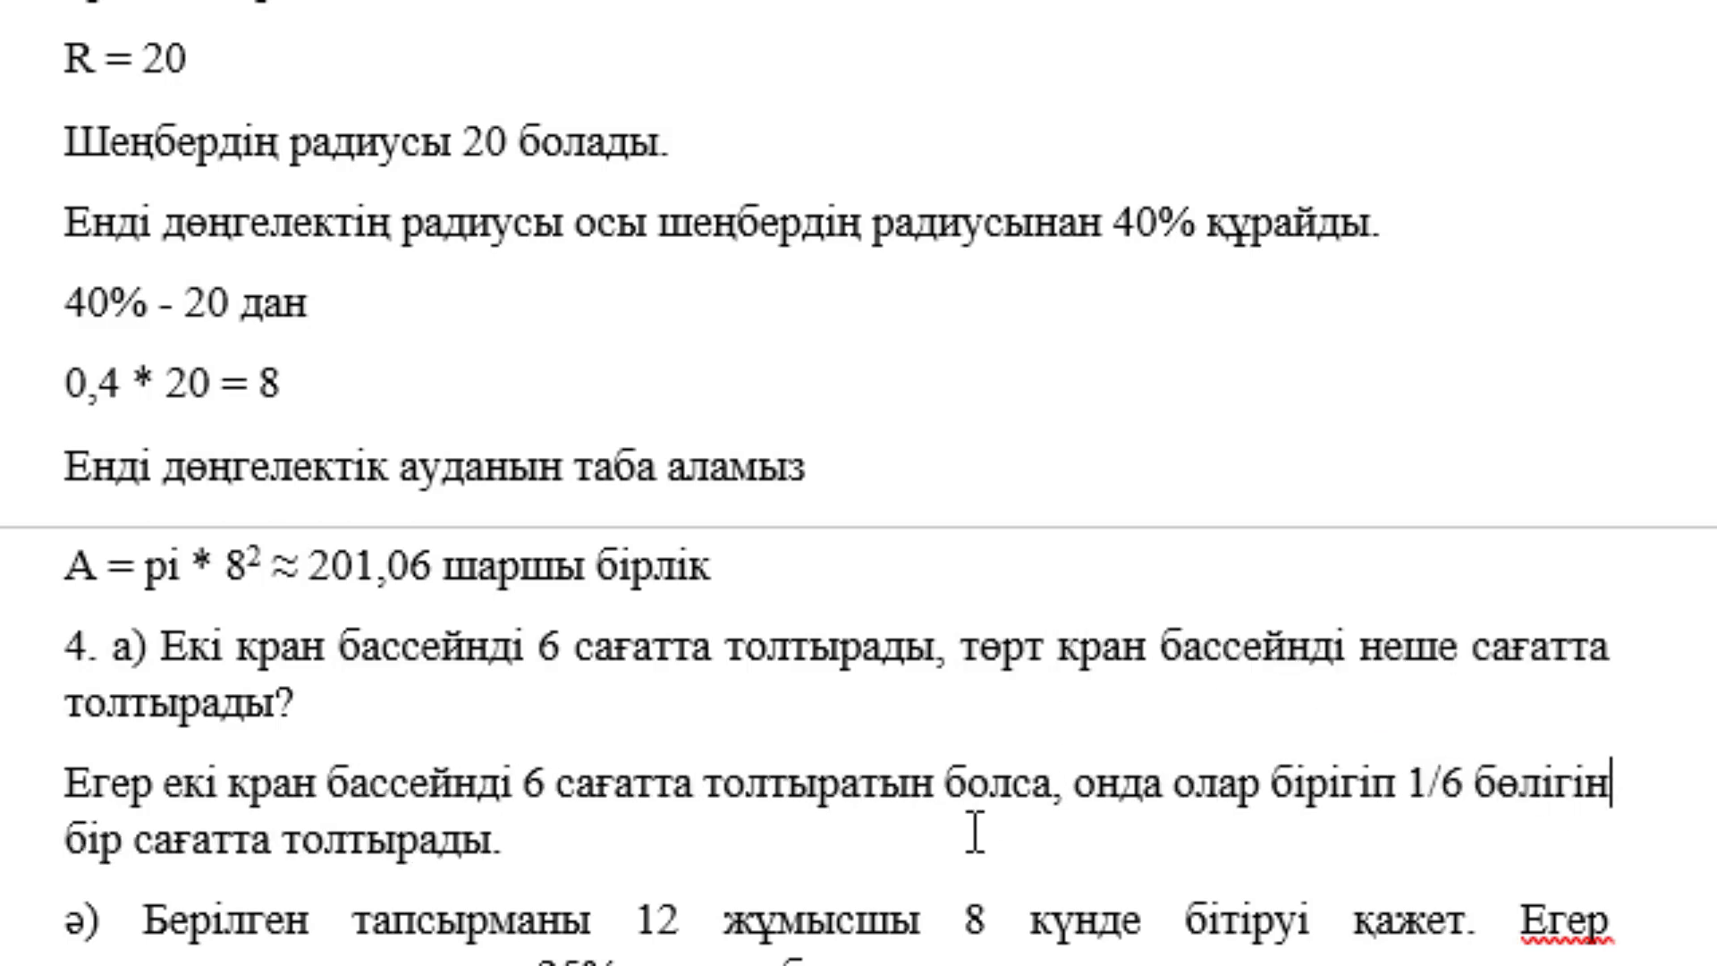
pyautogui.press('Return')
pyautogui.scroll(-3, 829, 841)
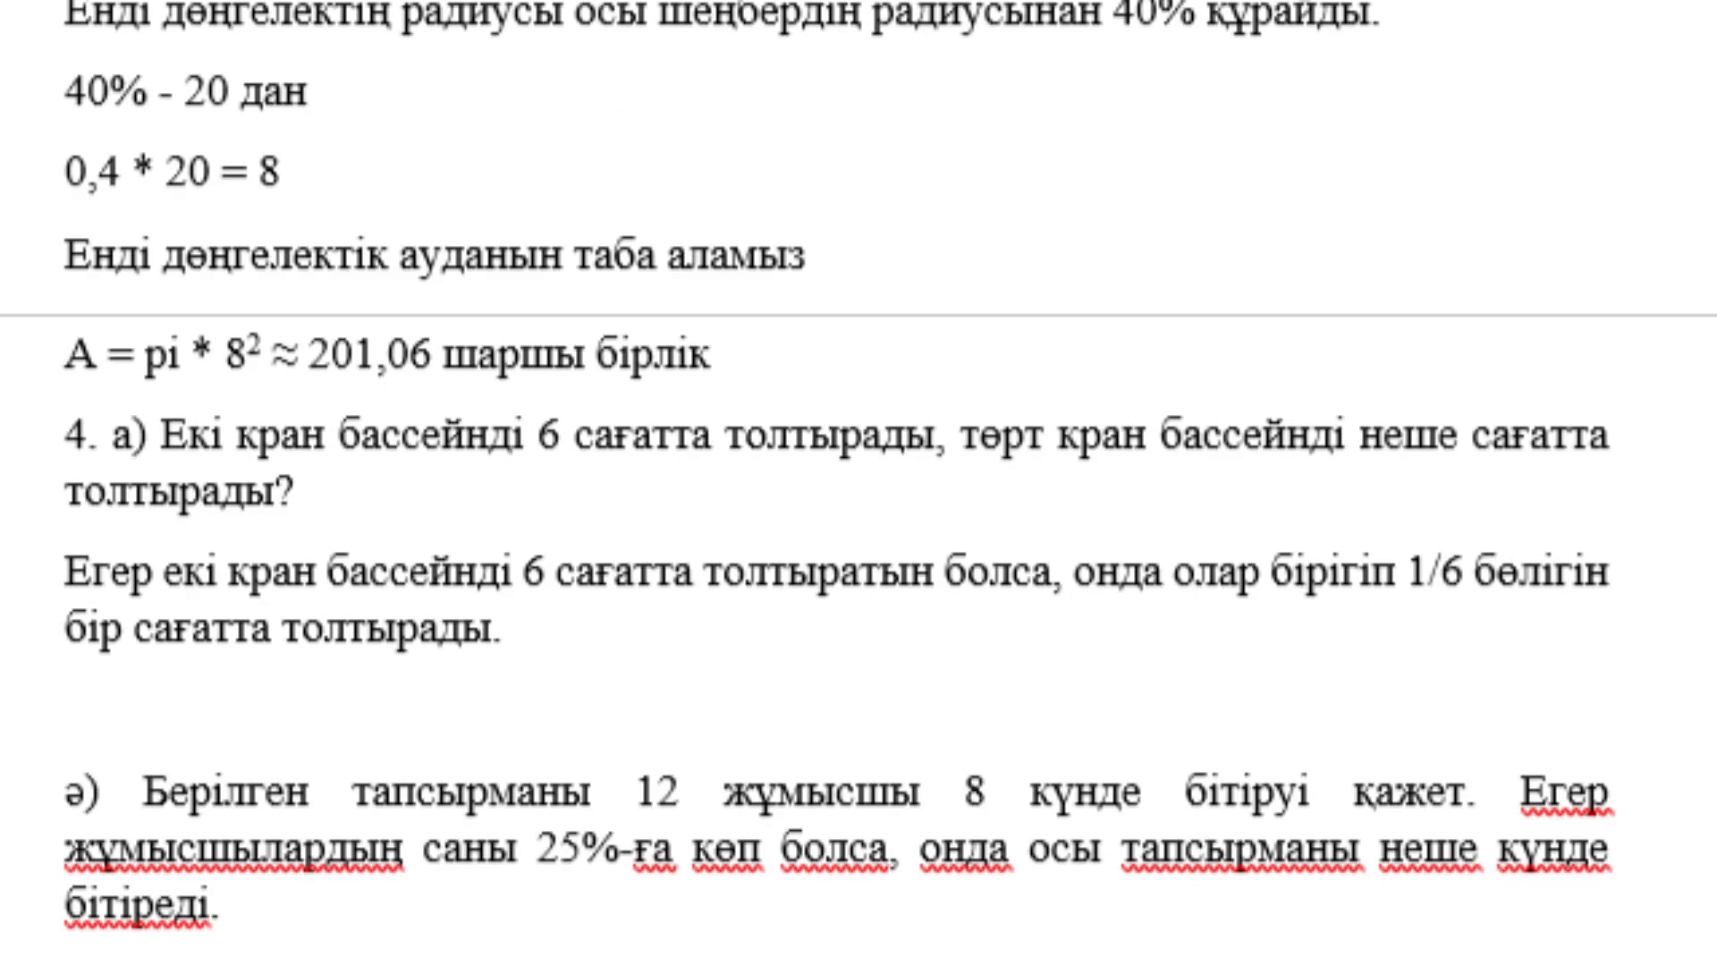
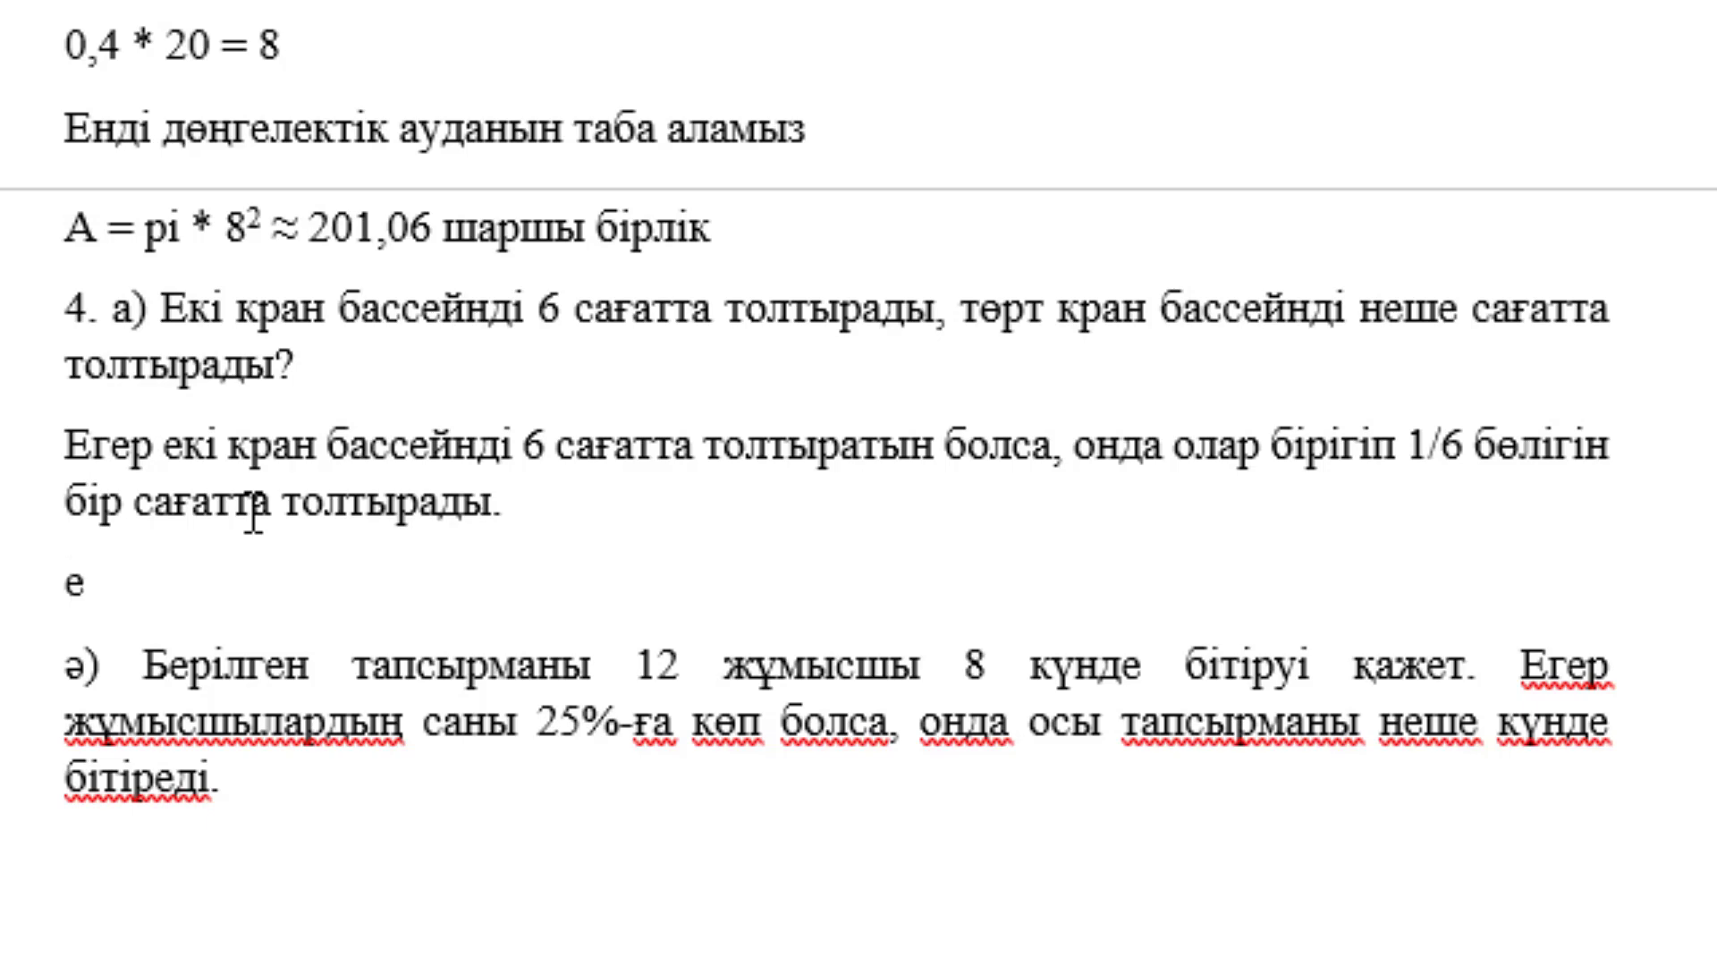
# Add the sentence that four taps work four times faster, ending it with 'онда:' and a new line.
pyautogui.write('нді ')
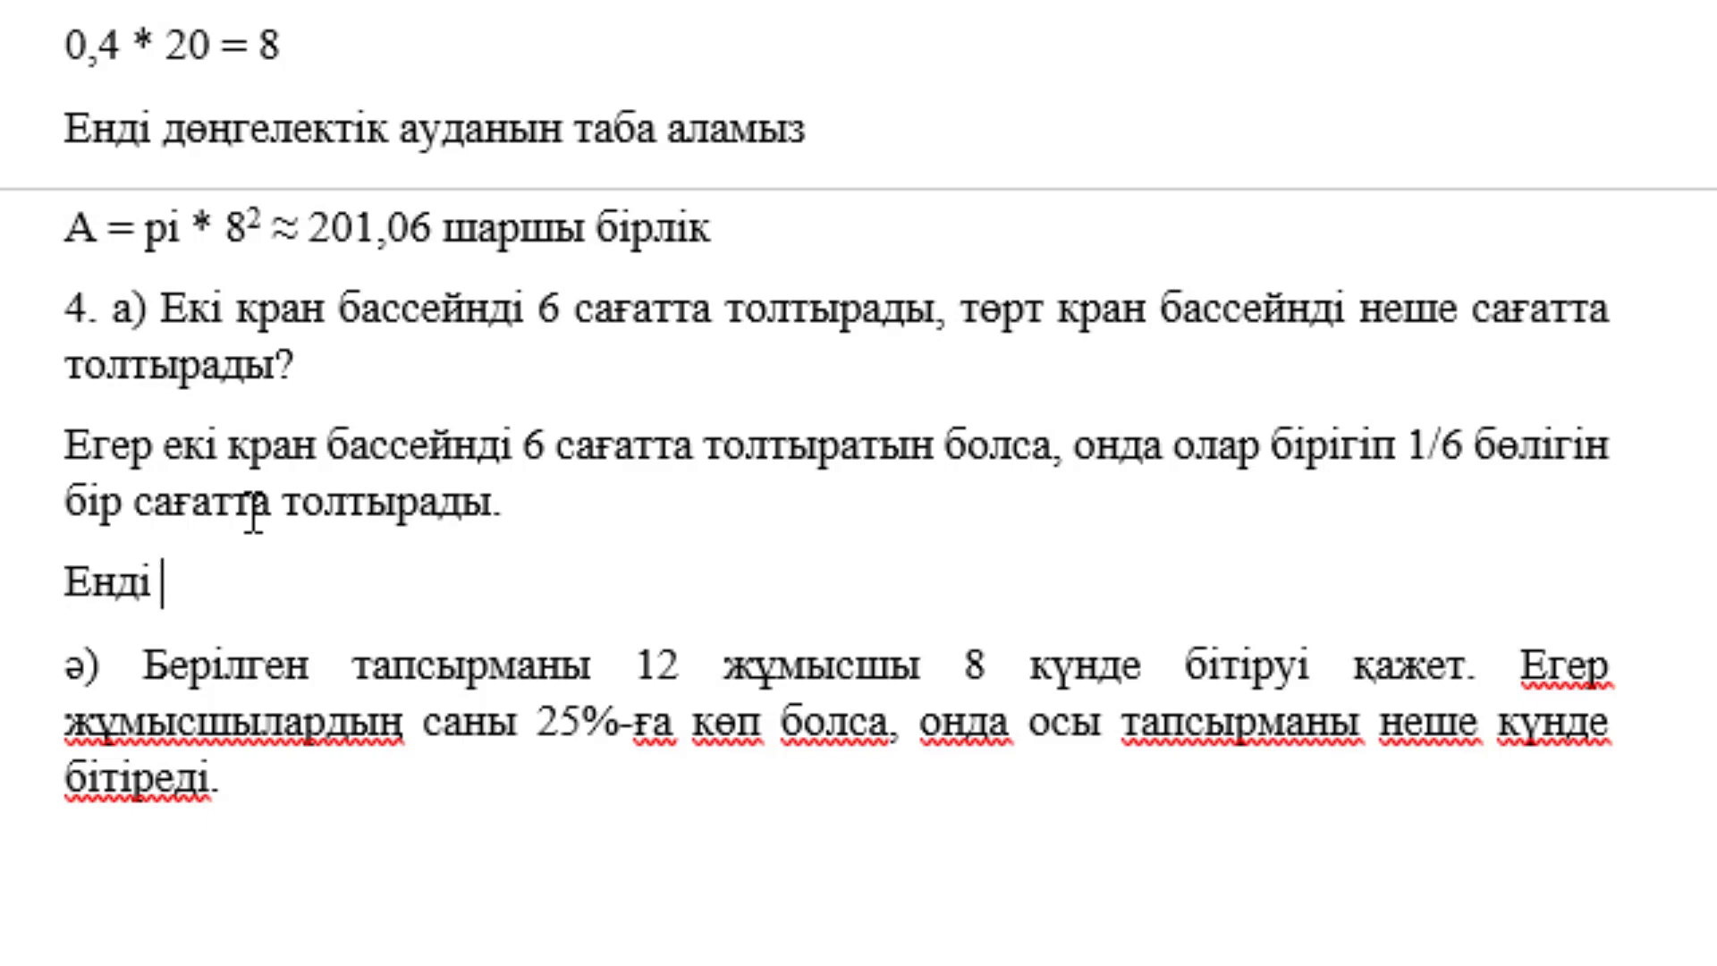
pyautogui.write('төрт кр')
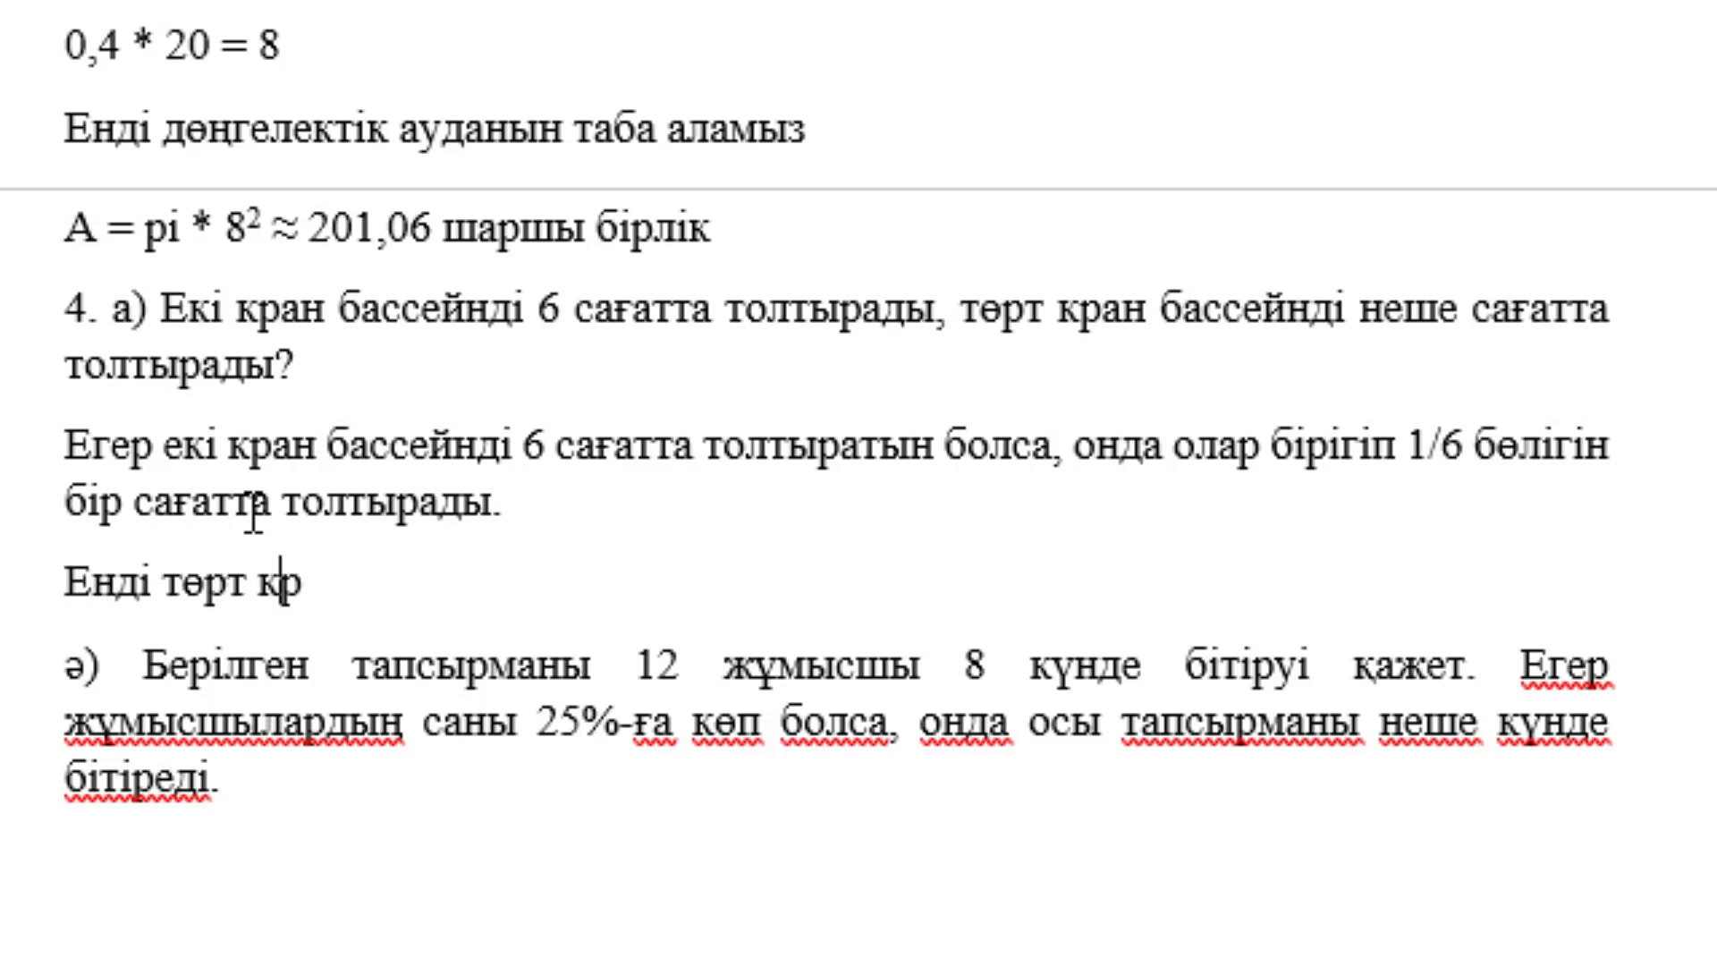
pyautogui.write('ан қа')
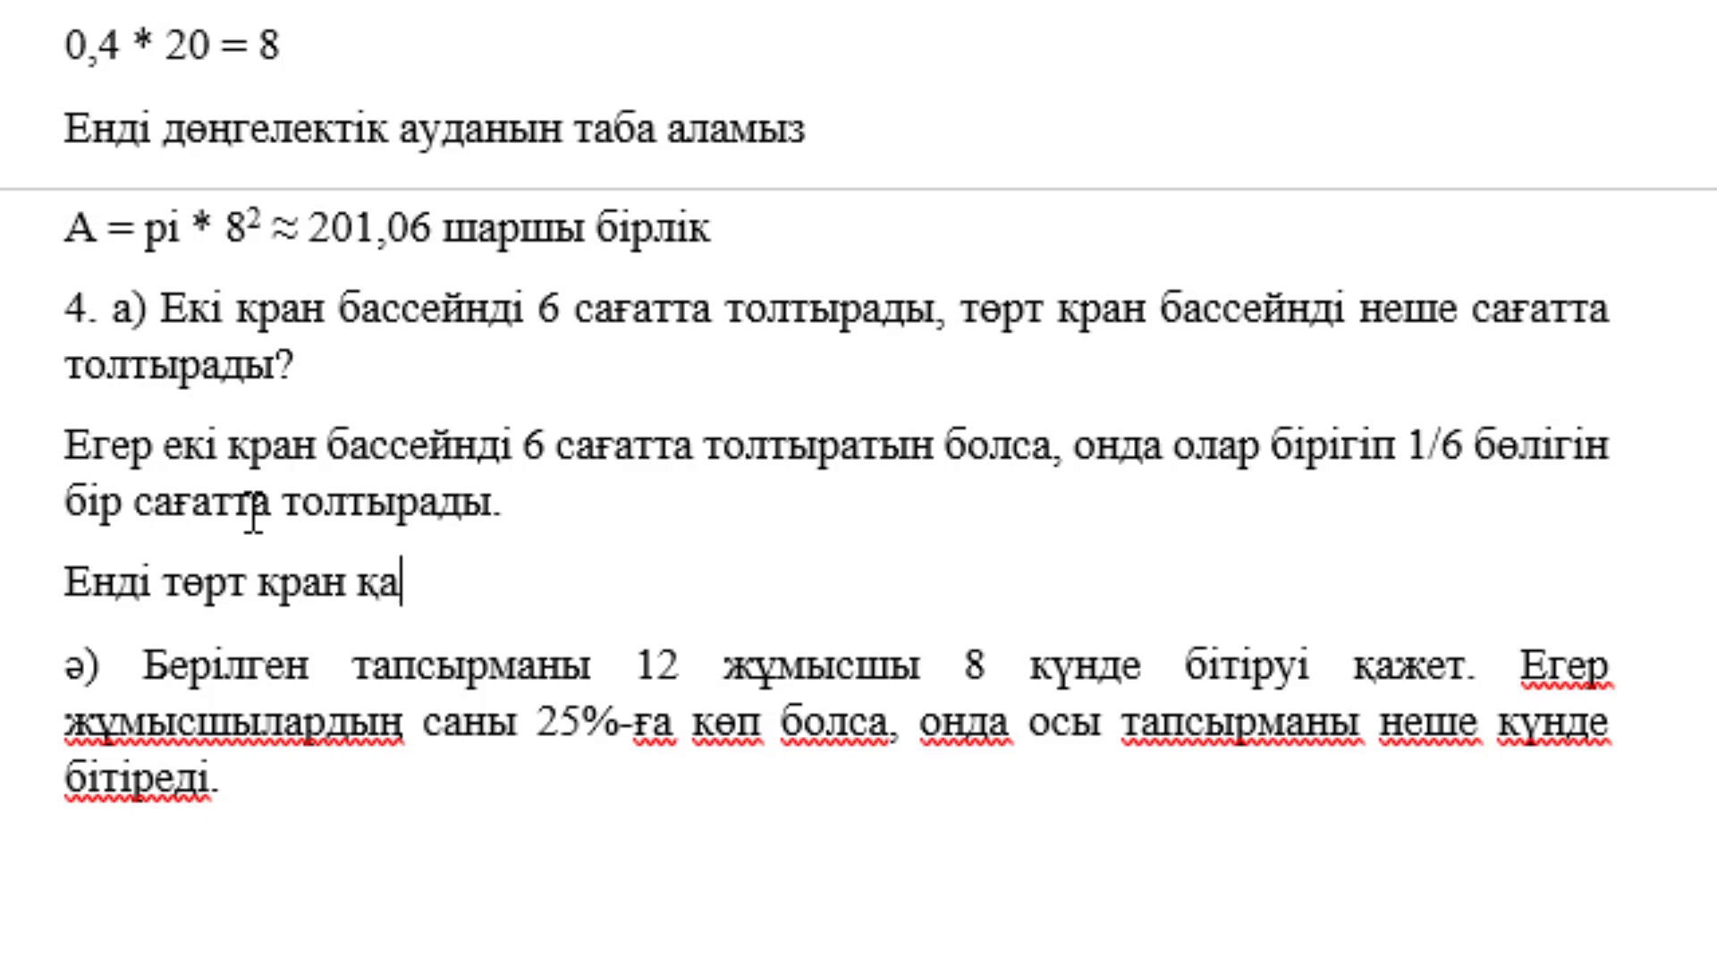
pyautogui.write('нша уақ')
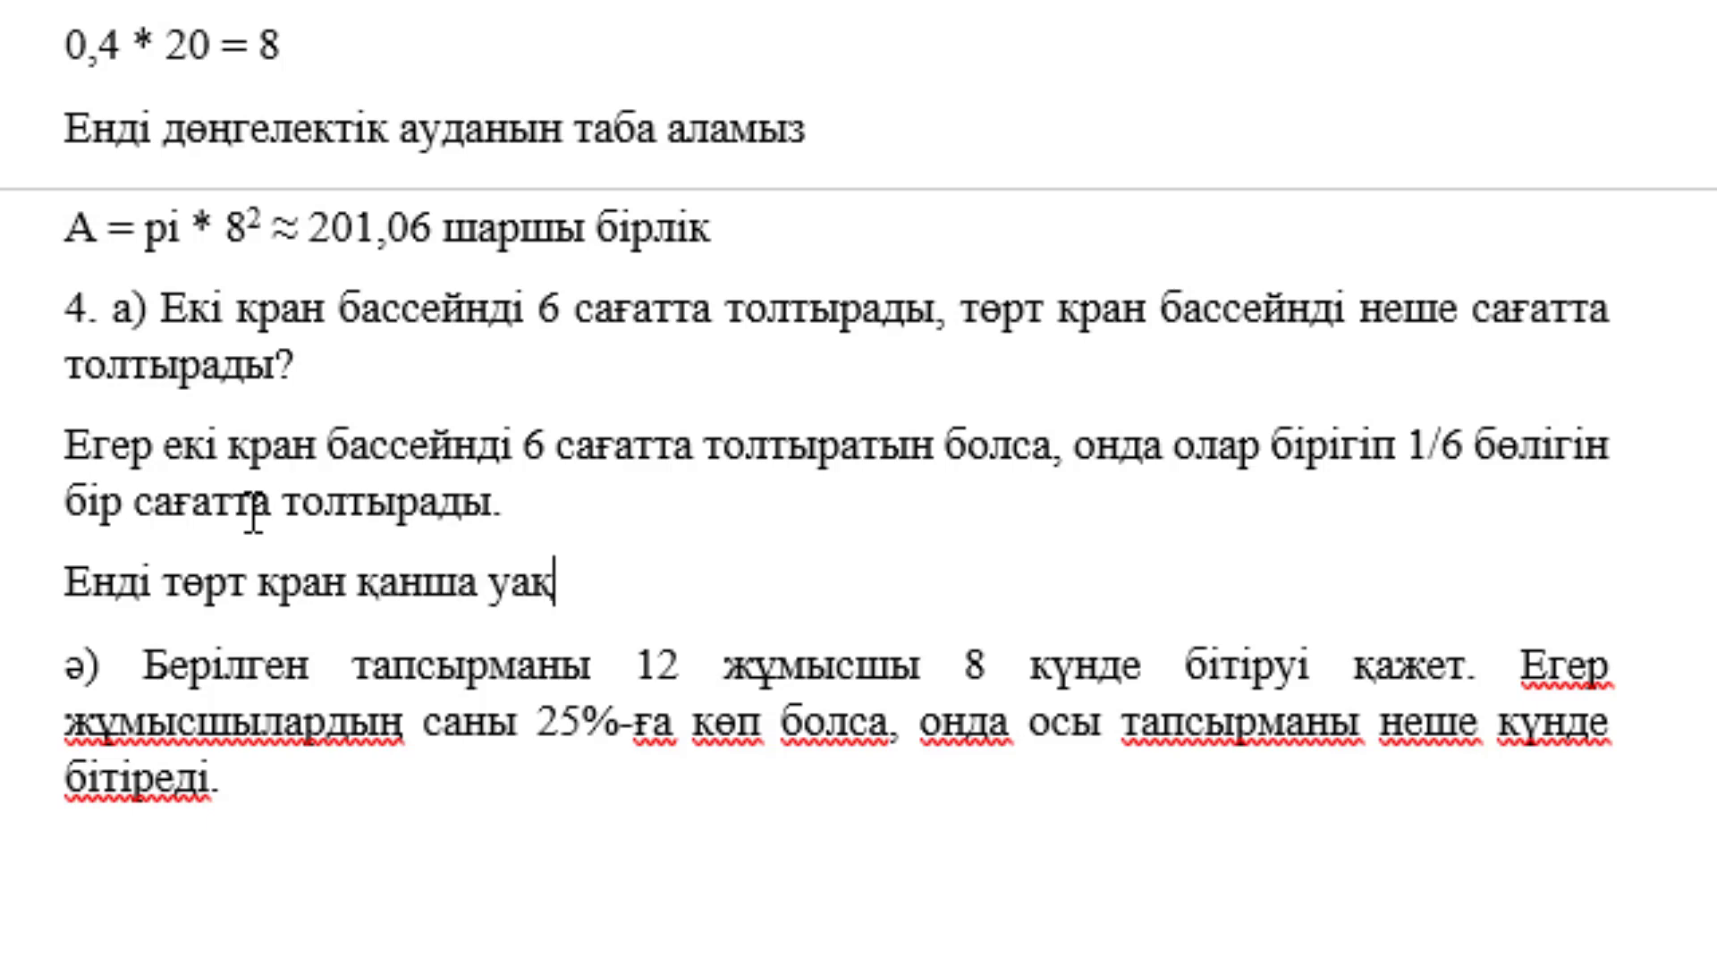
pyautogui.write('ытта т')
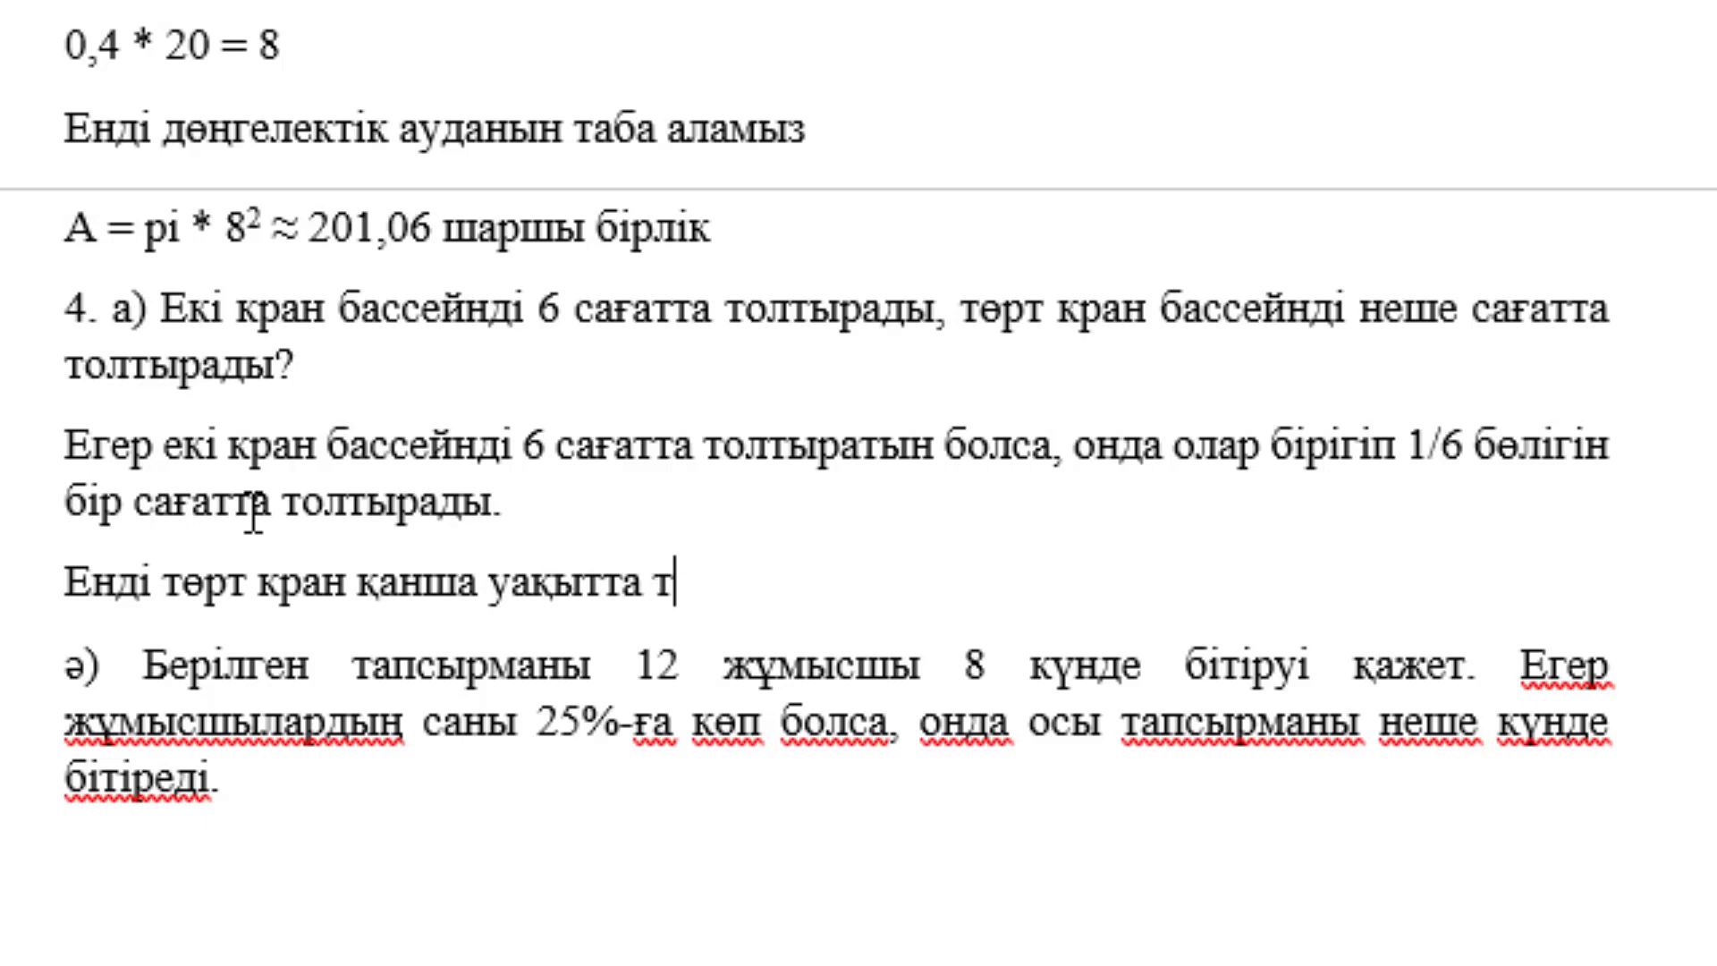
pyautogui.write('олытартынын')
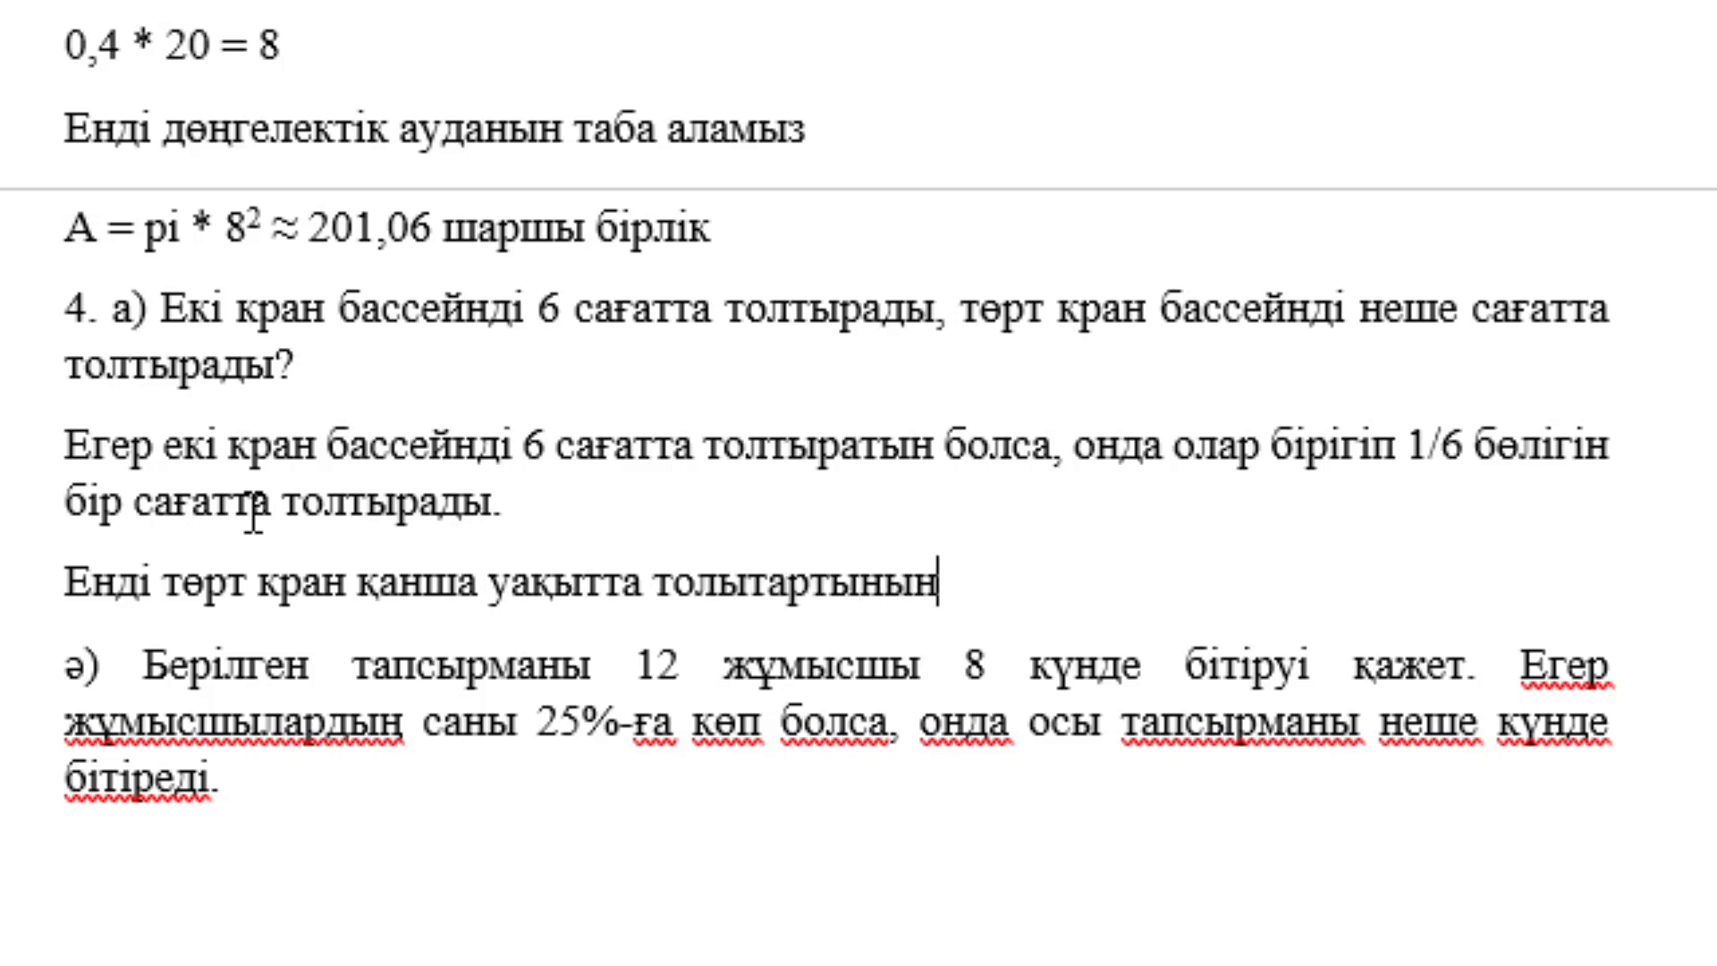
pyautogui.write(' анықта')
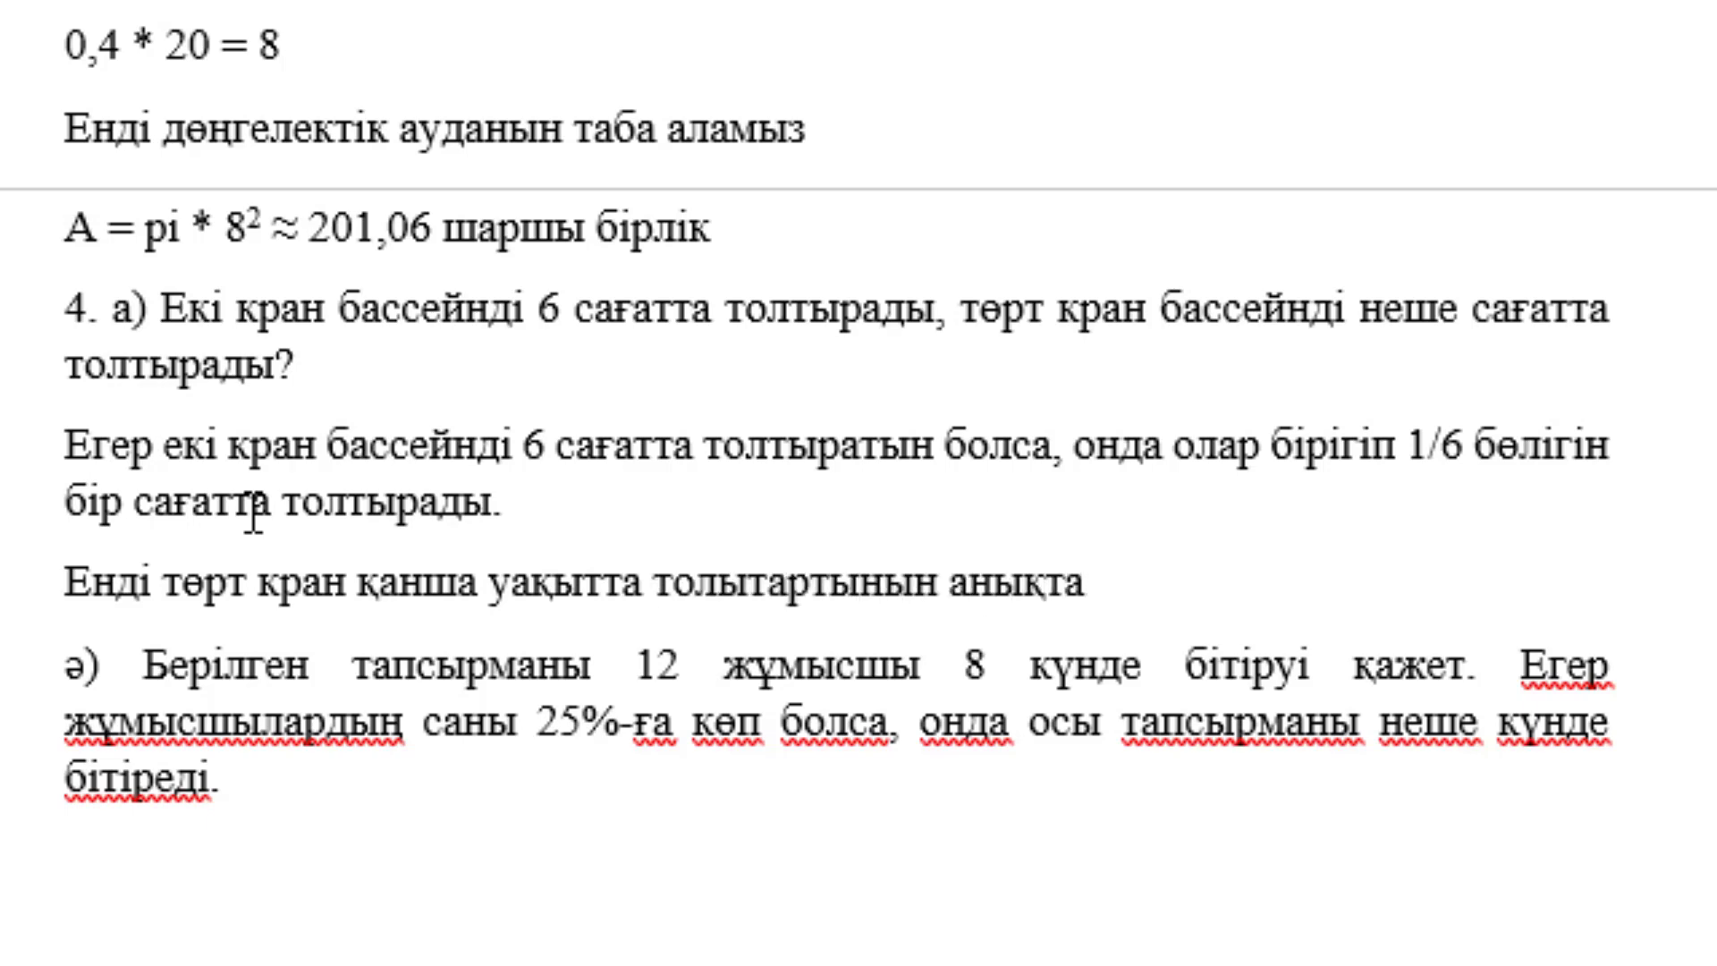
pyautogui.write('у үші')
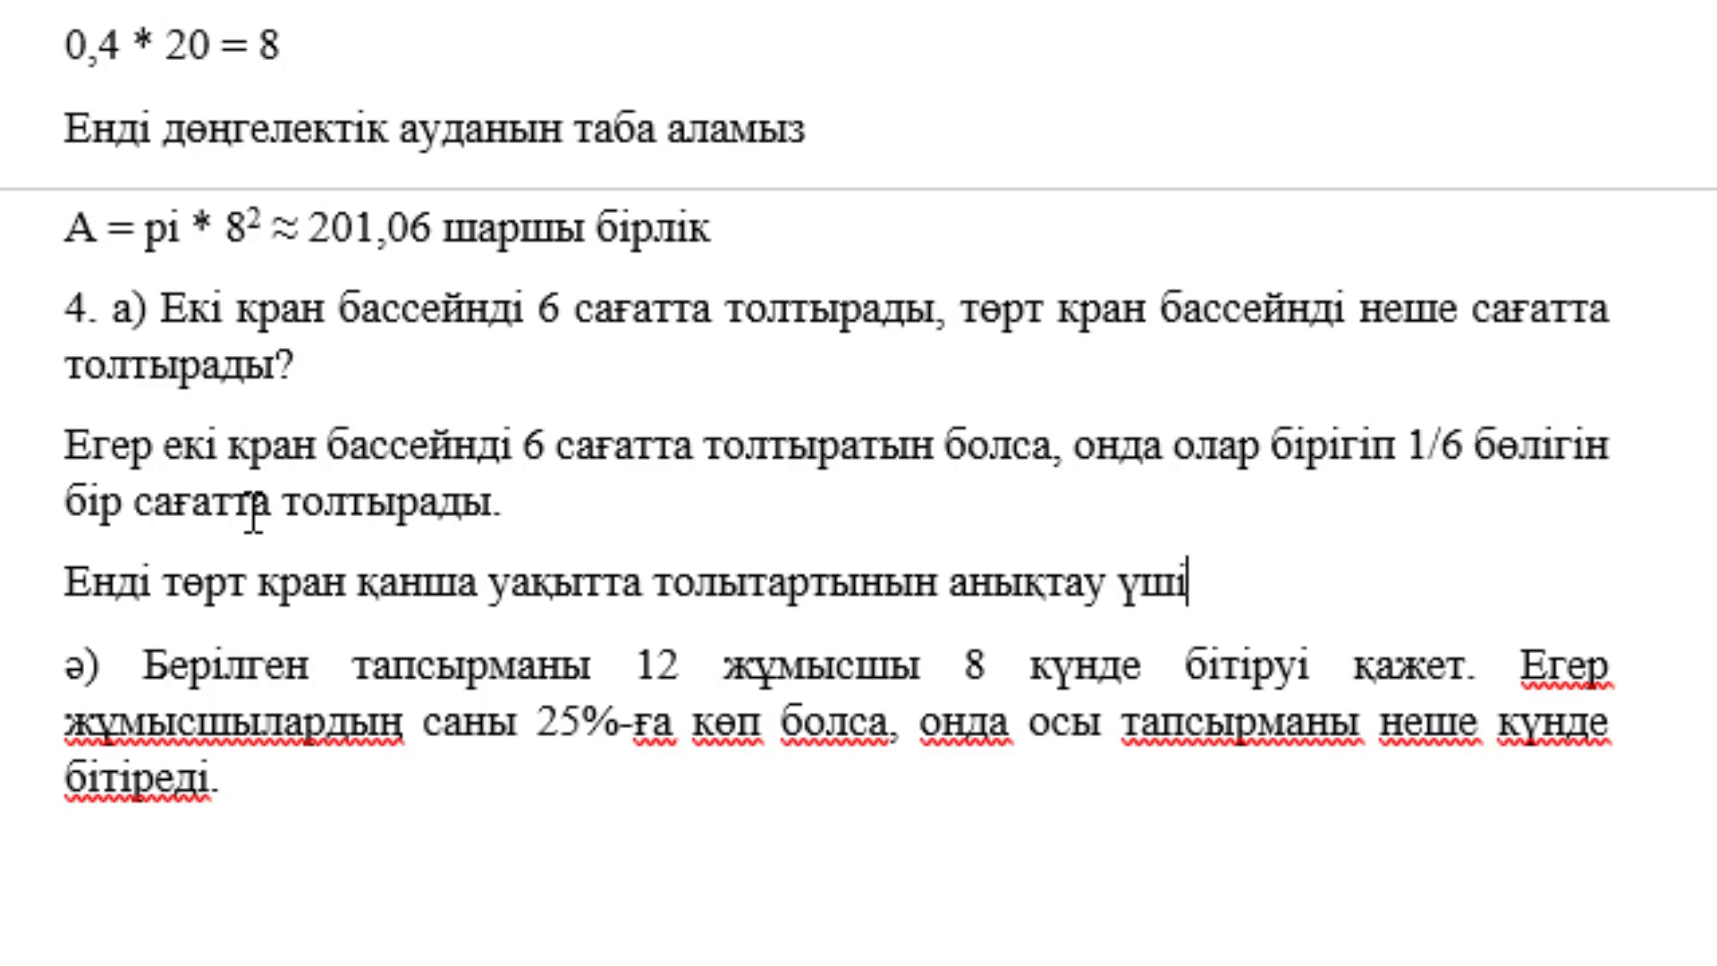
pyautogui.write('н')
pyautogui.write(', ')
pyautogui.write('төрт')
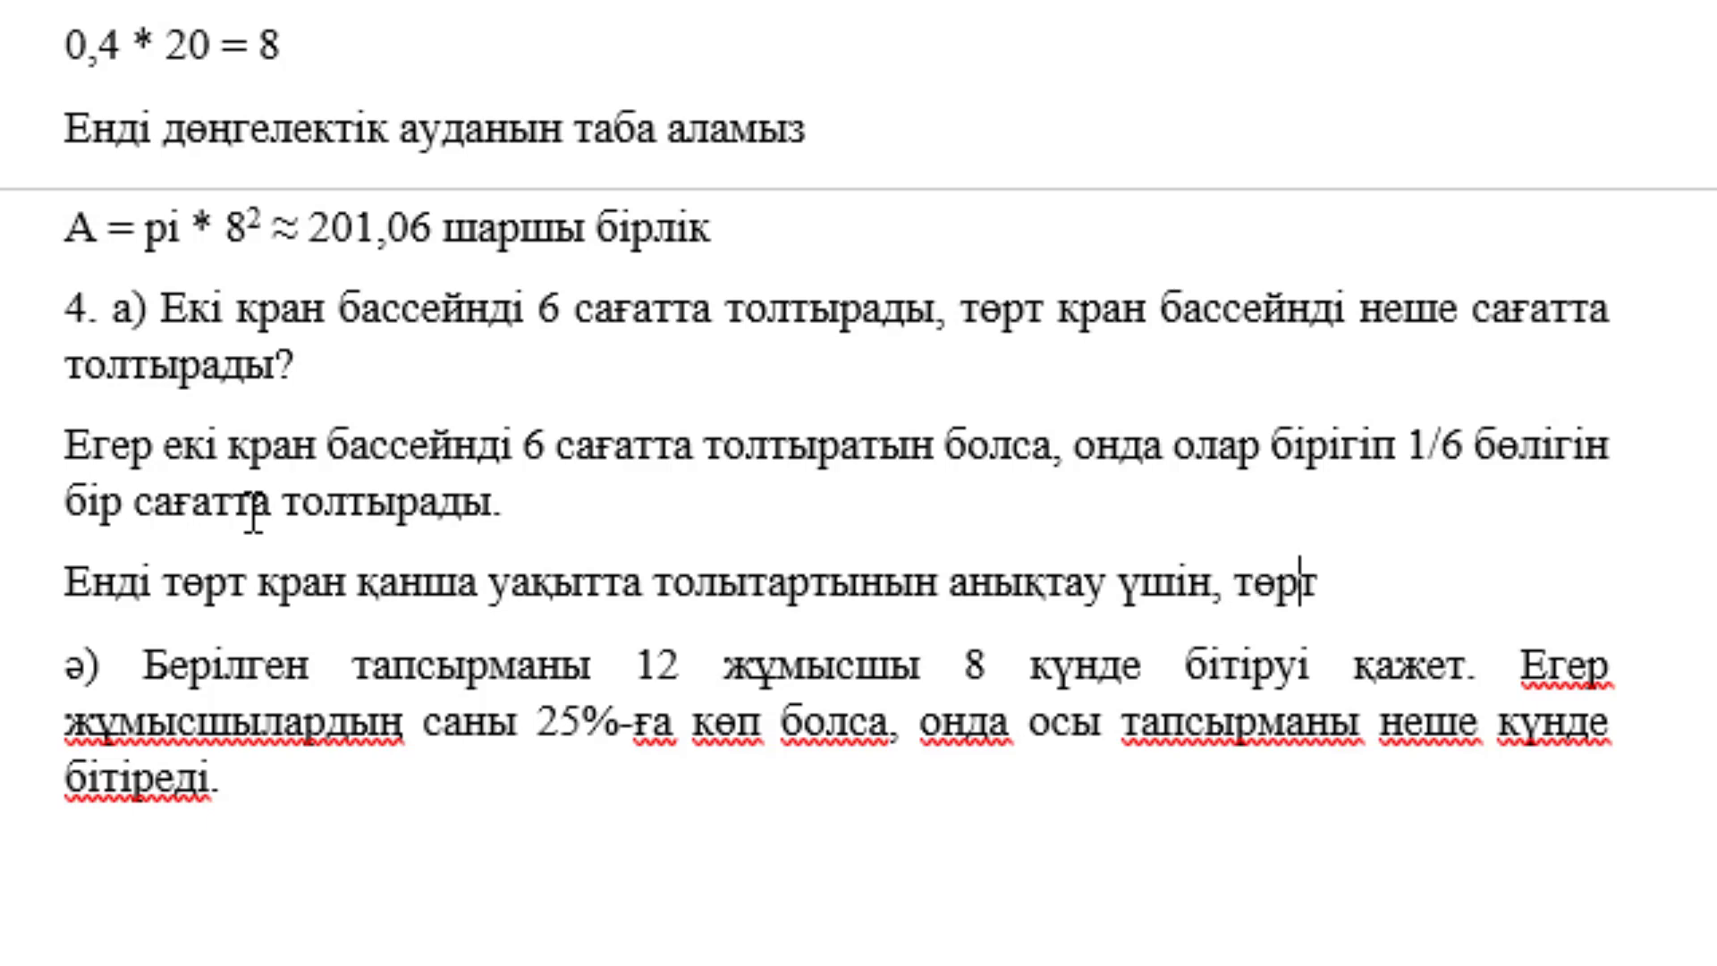
pyautogui.write(' кран төр')
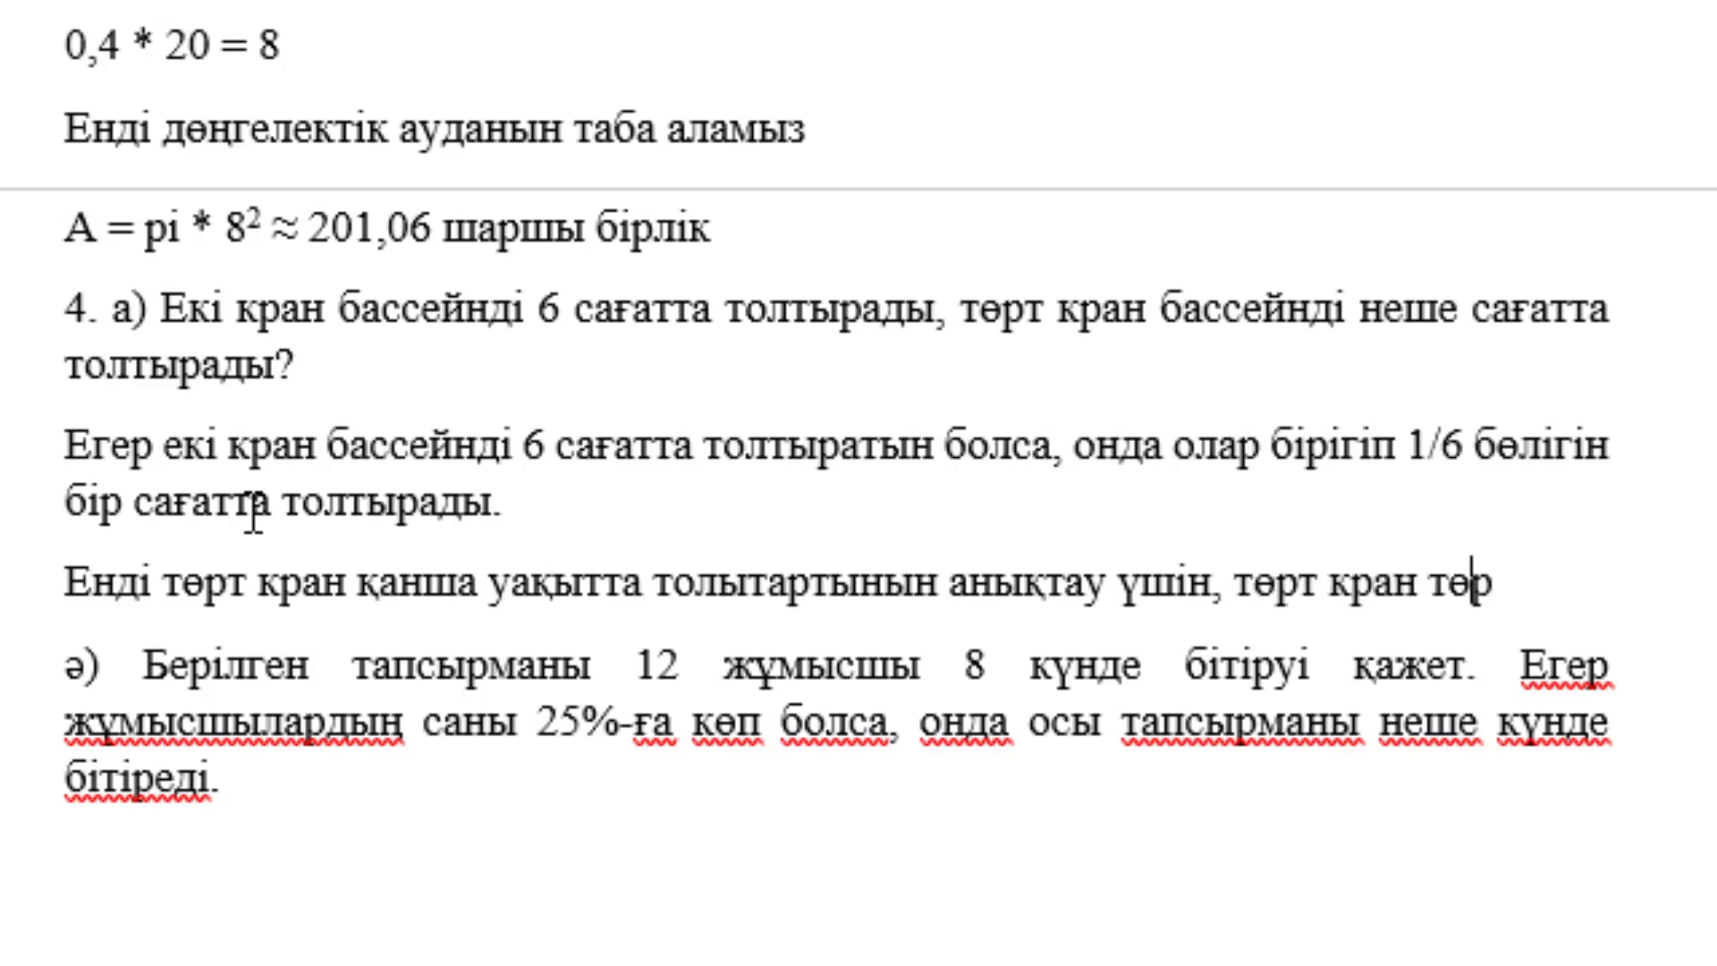
pyautogui.write('т иесе жыл')
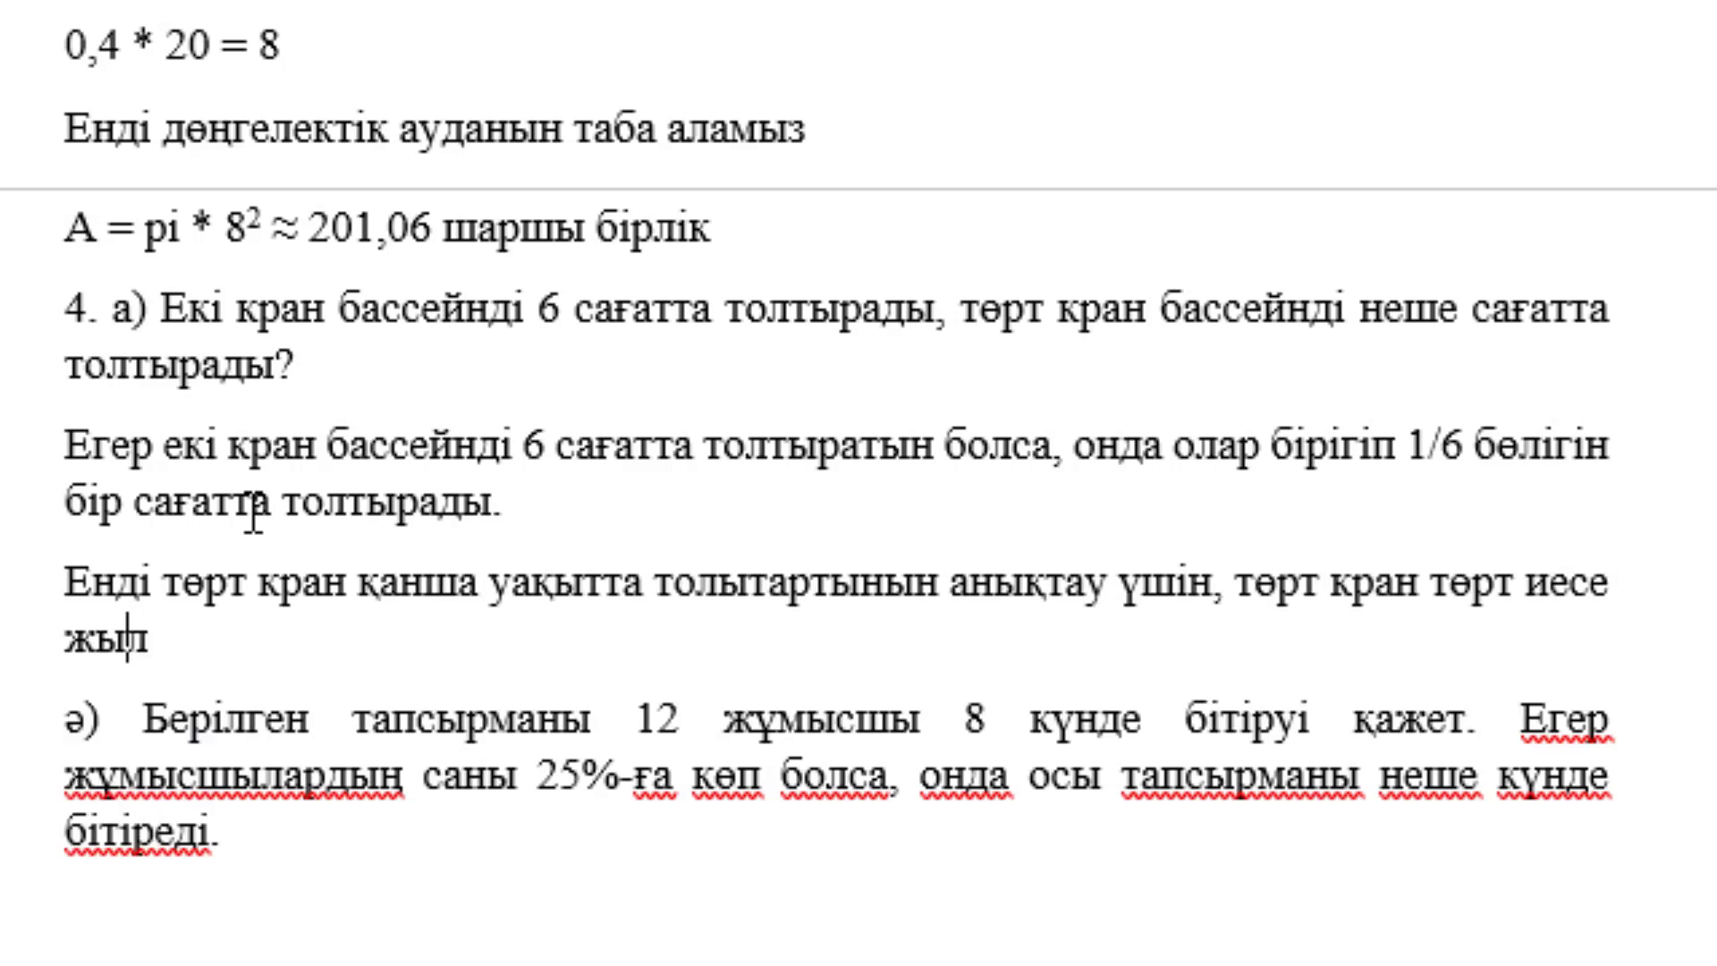
pyautogui.write('дам ')
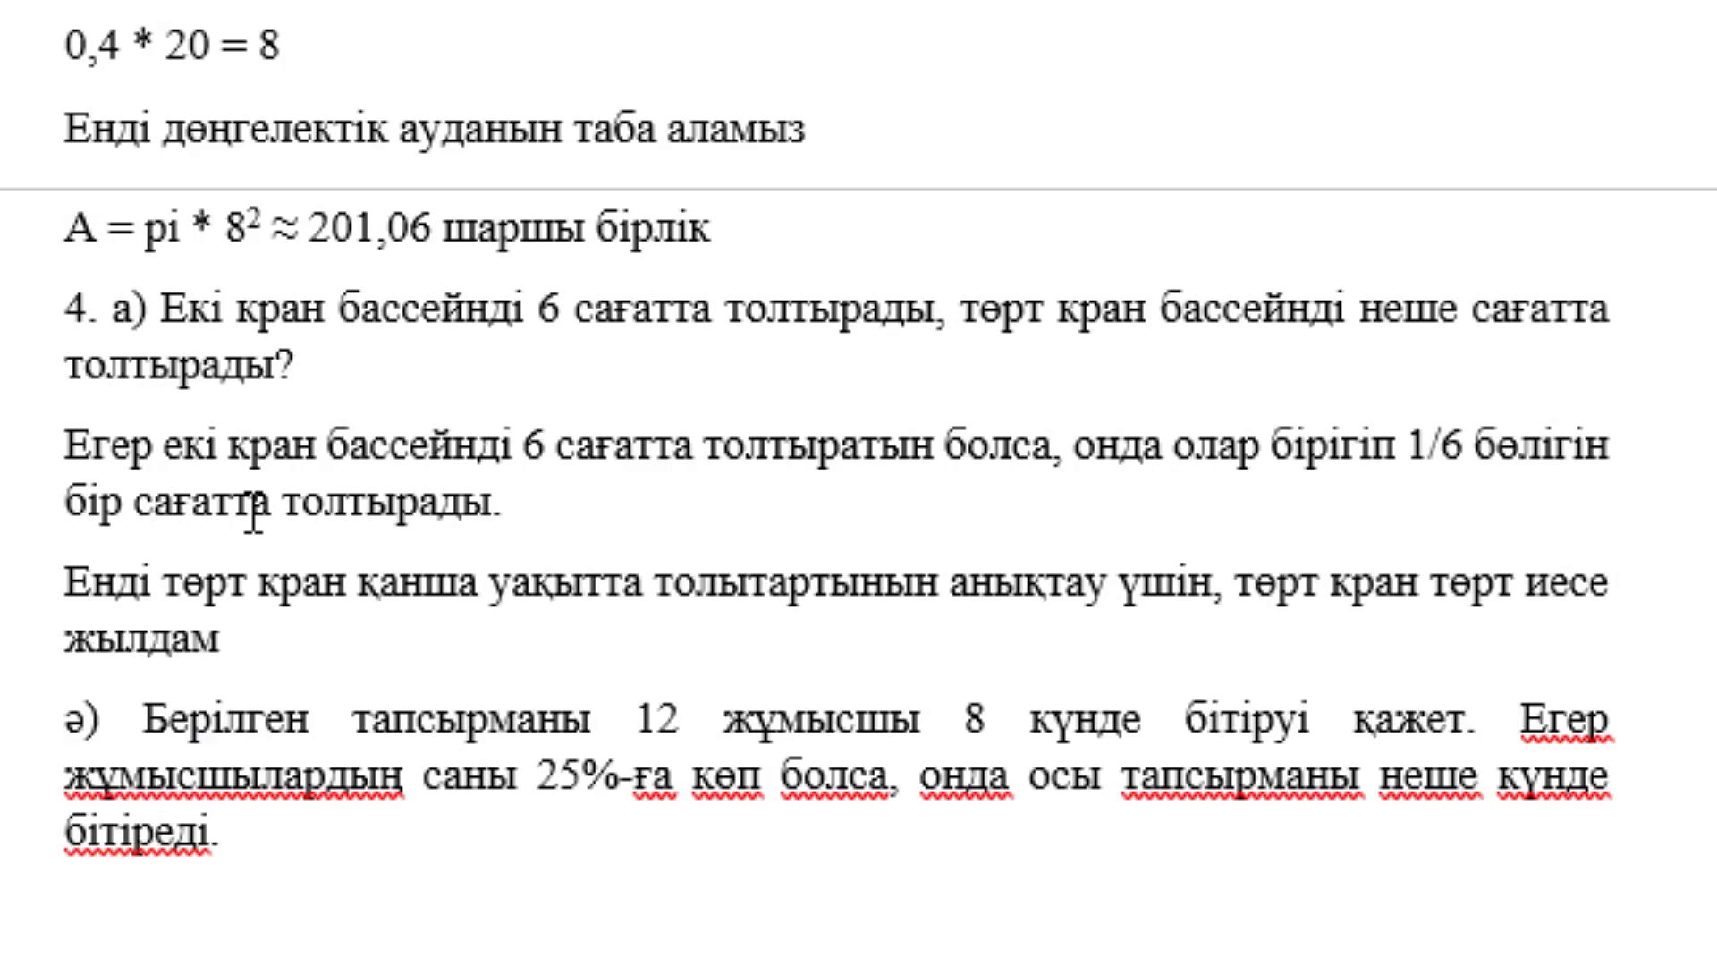
pyautogui.write('істейтін')
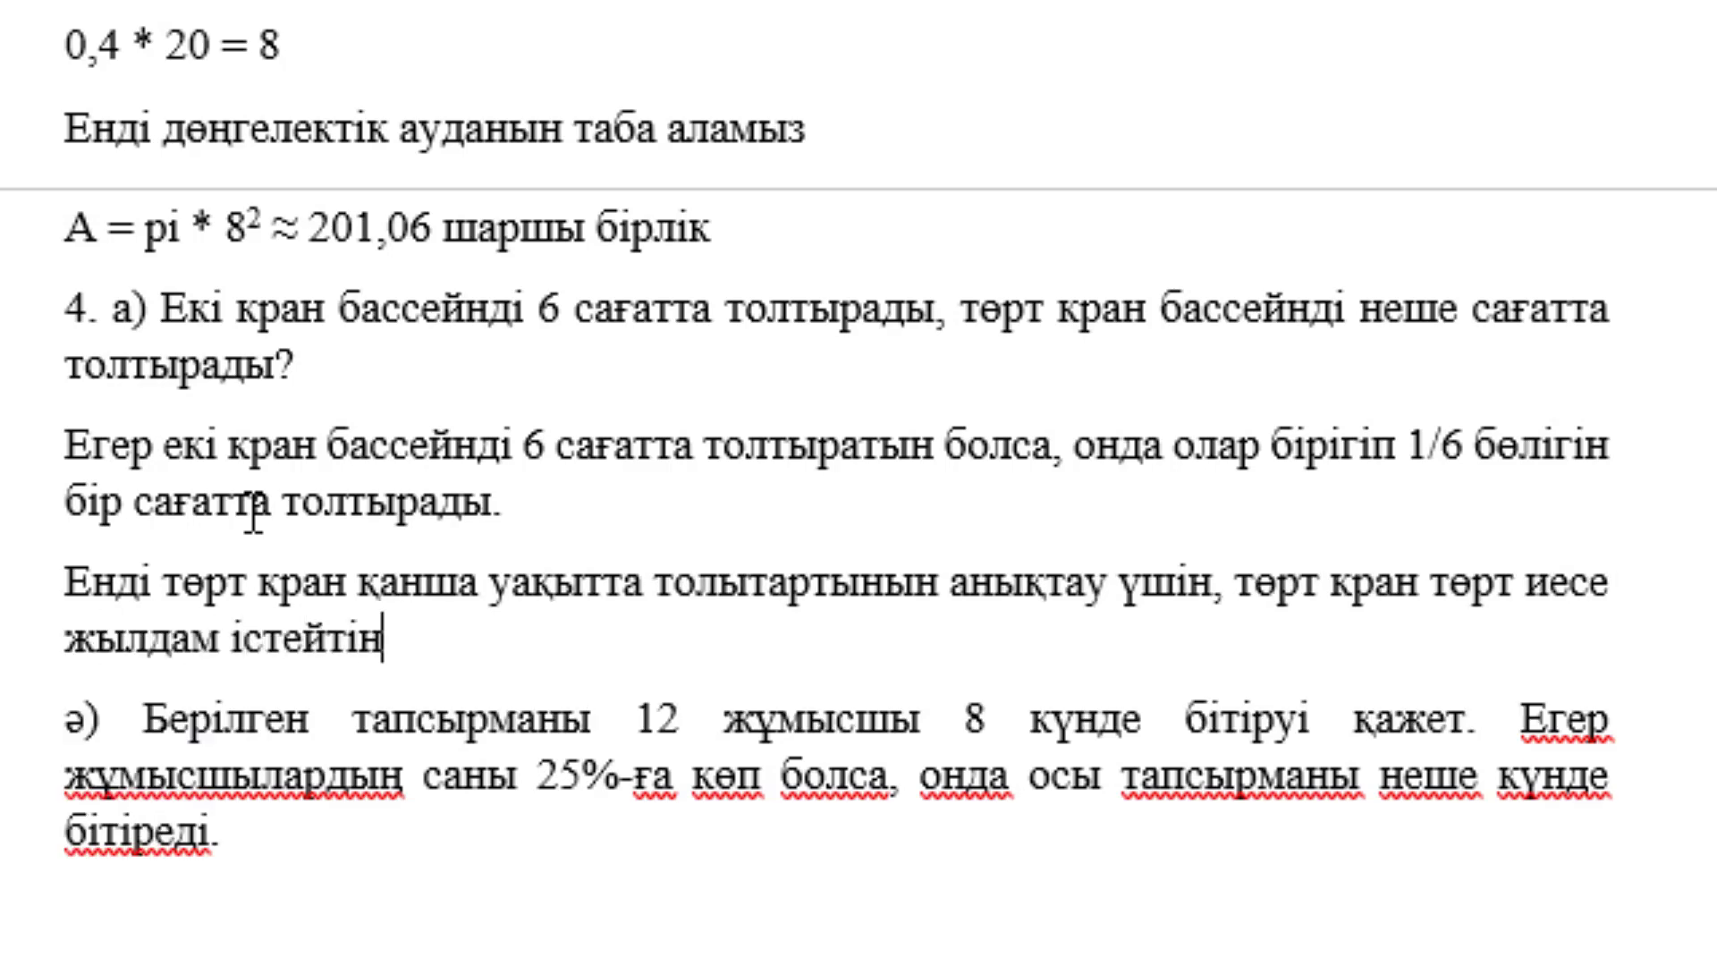
pyautogui.write('ін еск')
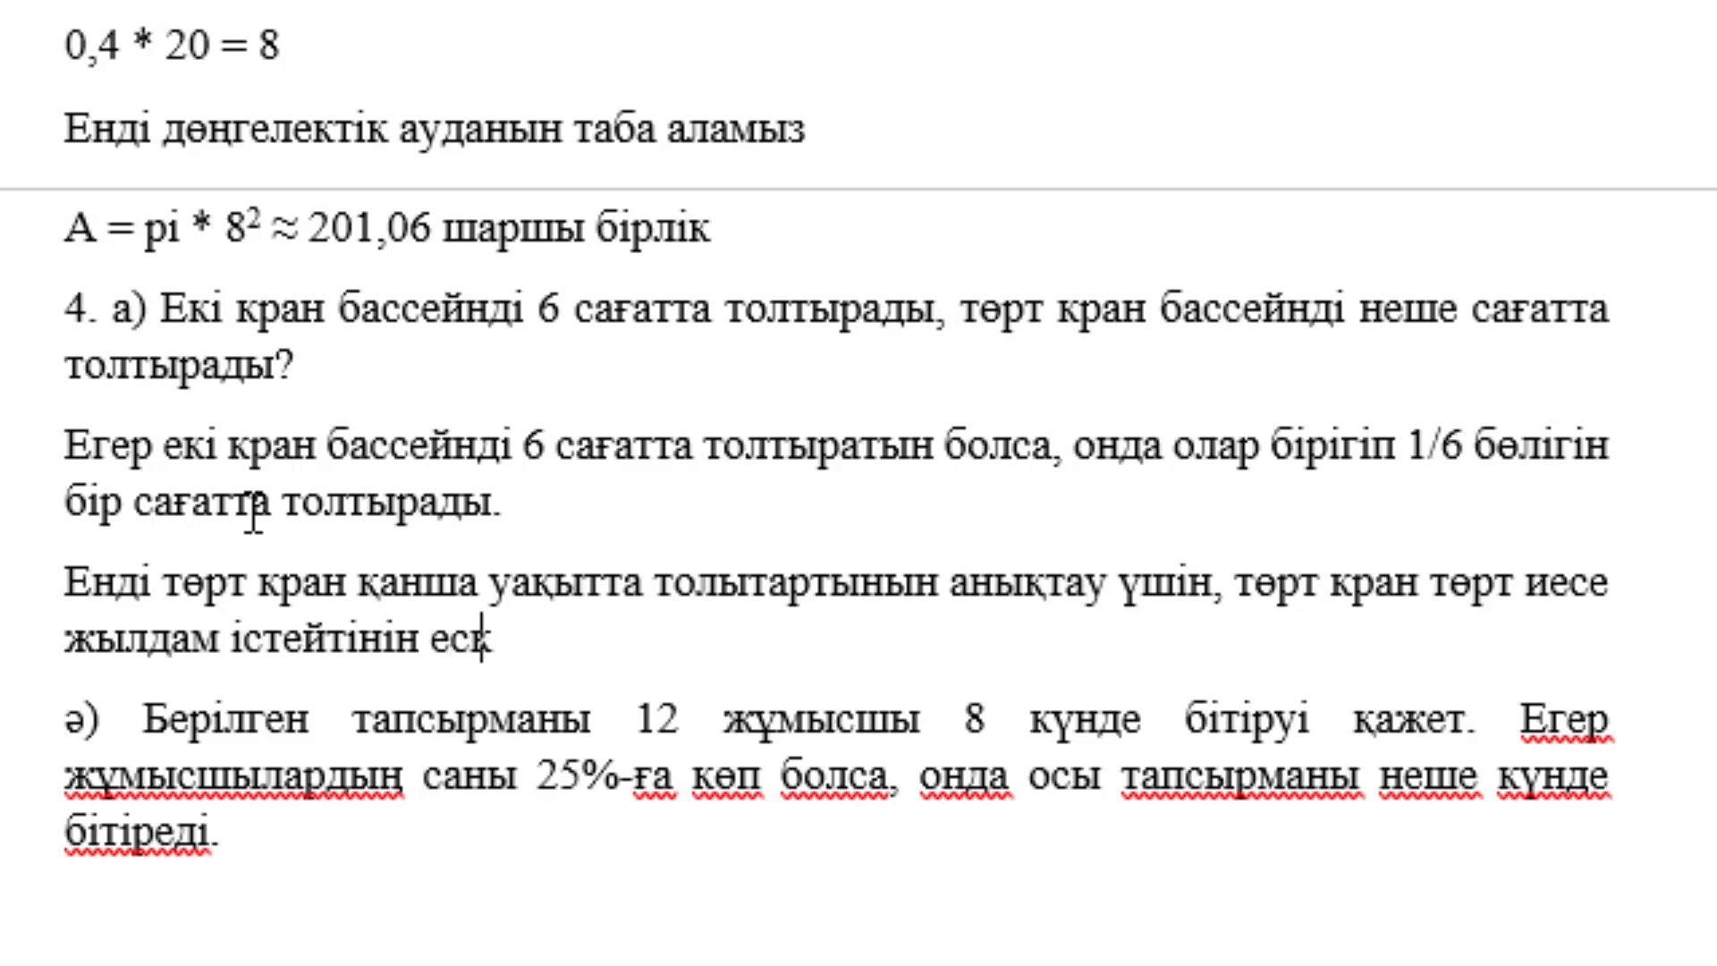
pyautogui.write('ерсек')
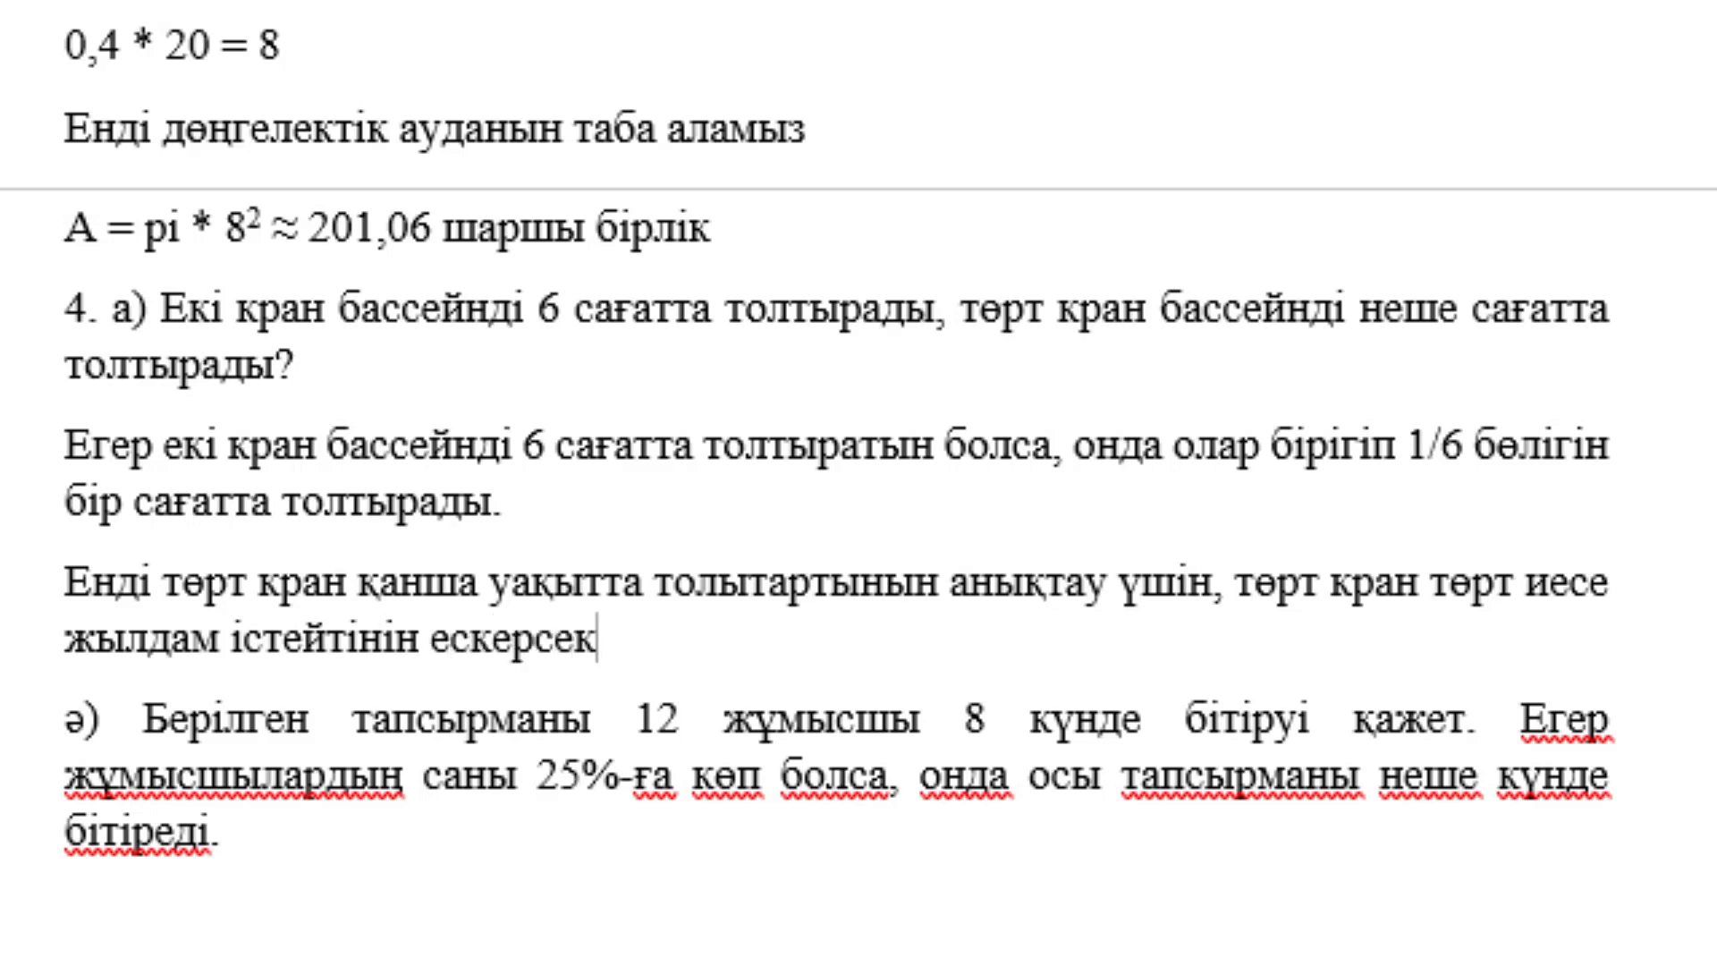
pyautogui.write(',')
pyautogui.write(' онда;')
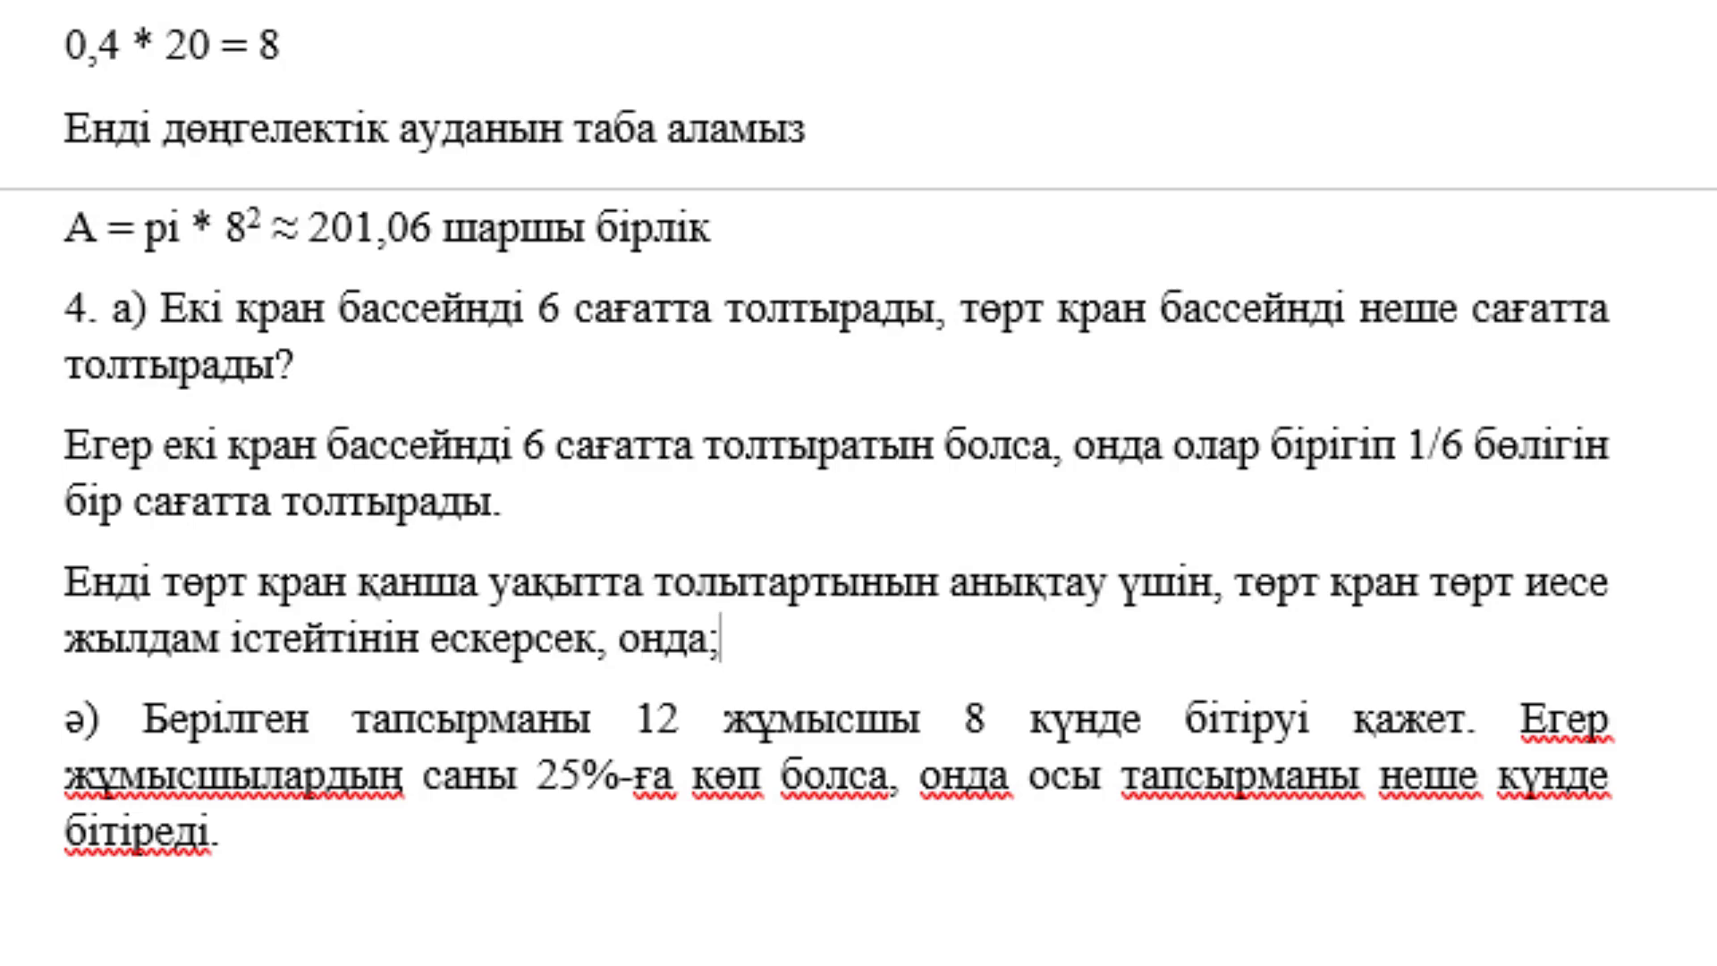
pyautogui.press('BackSpace')
pyautogui.write(':')
pyautogui.press('Return')
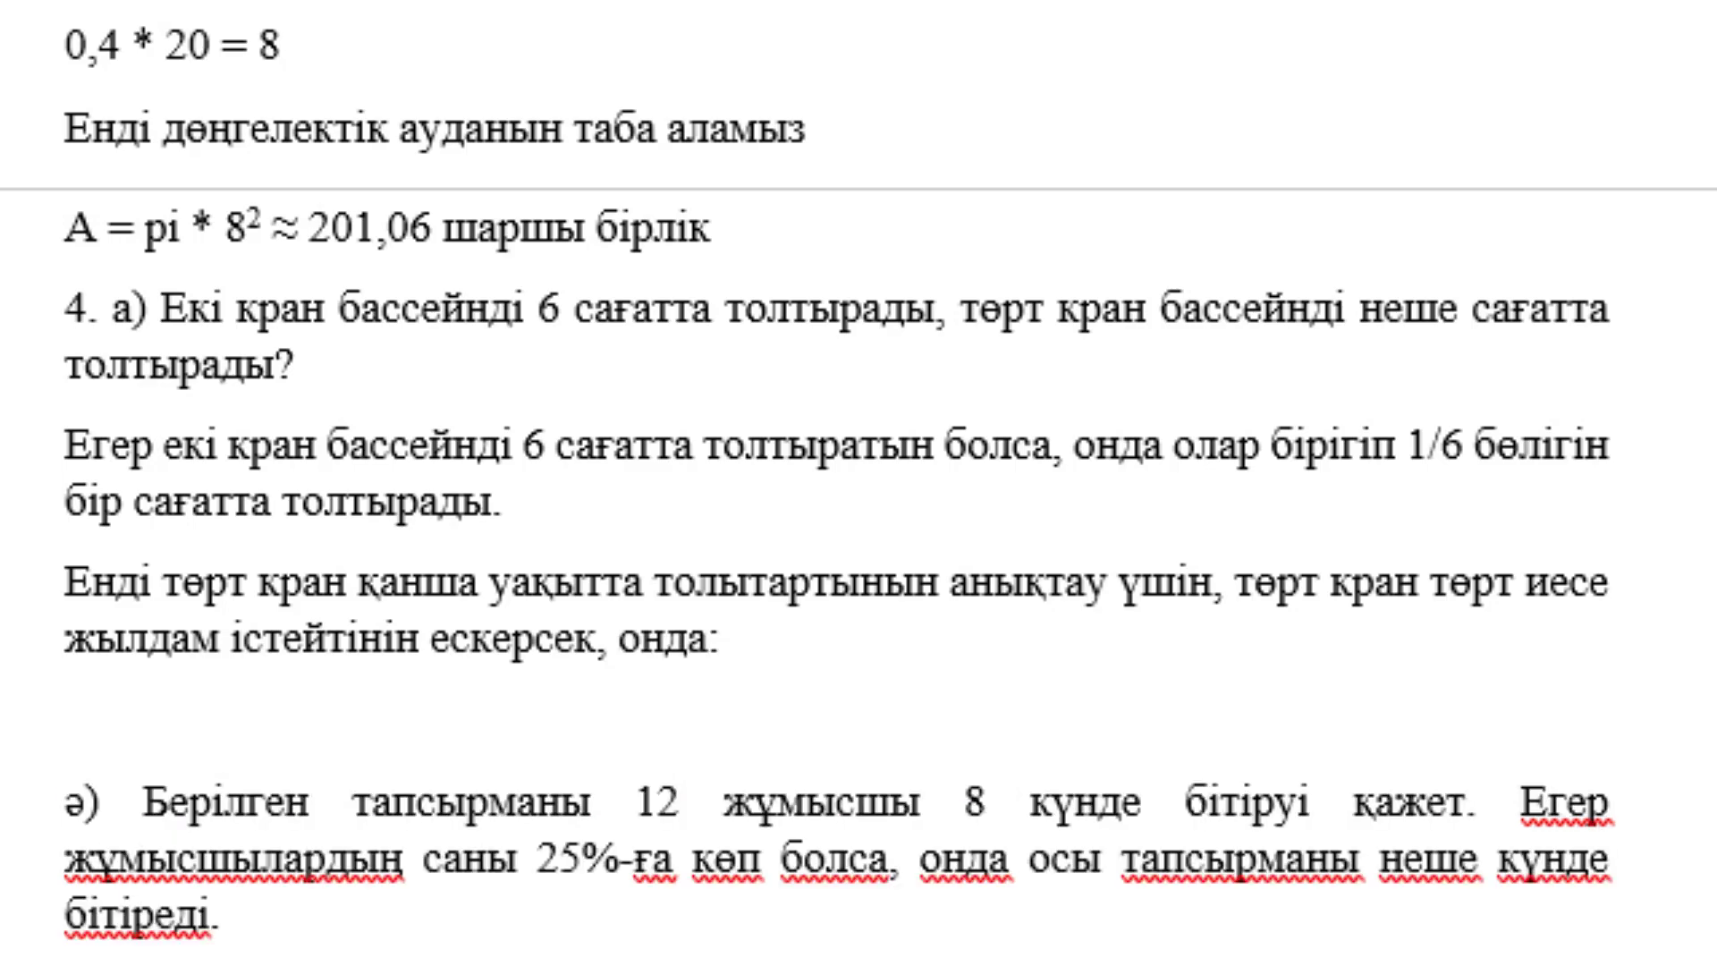
# Write the calculation line '6 сағат / 4 = 1,5 сағат' under 'онда:'.
pyautogui.scroll(-3, 254, 514)
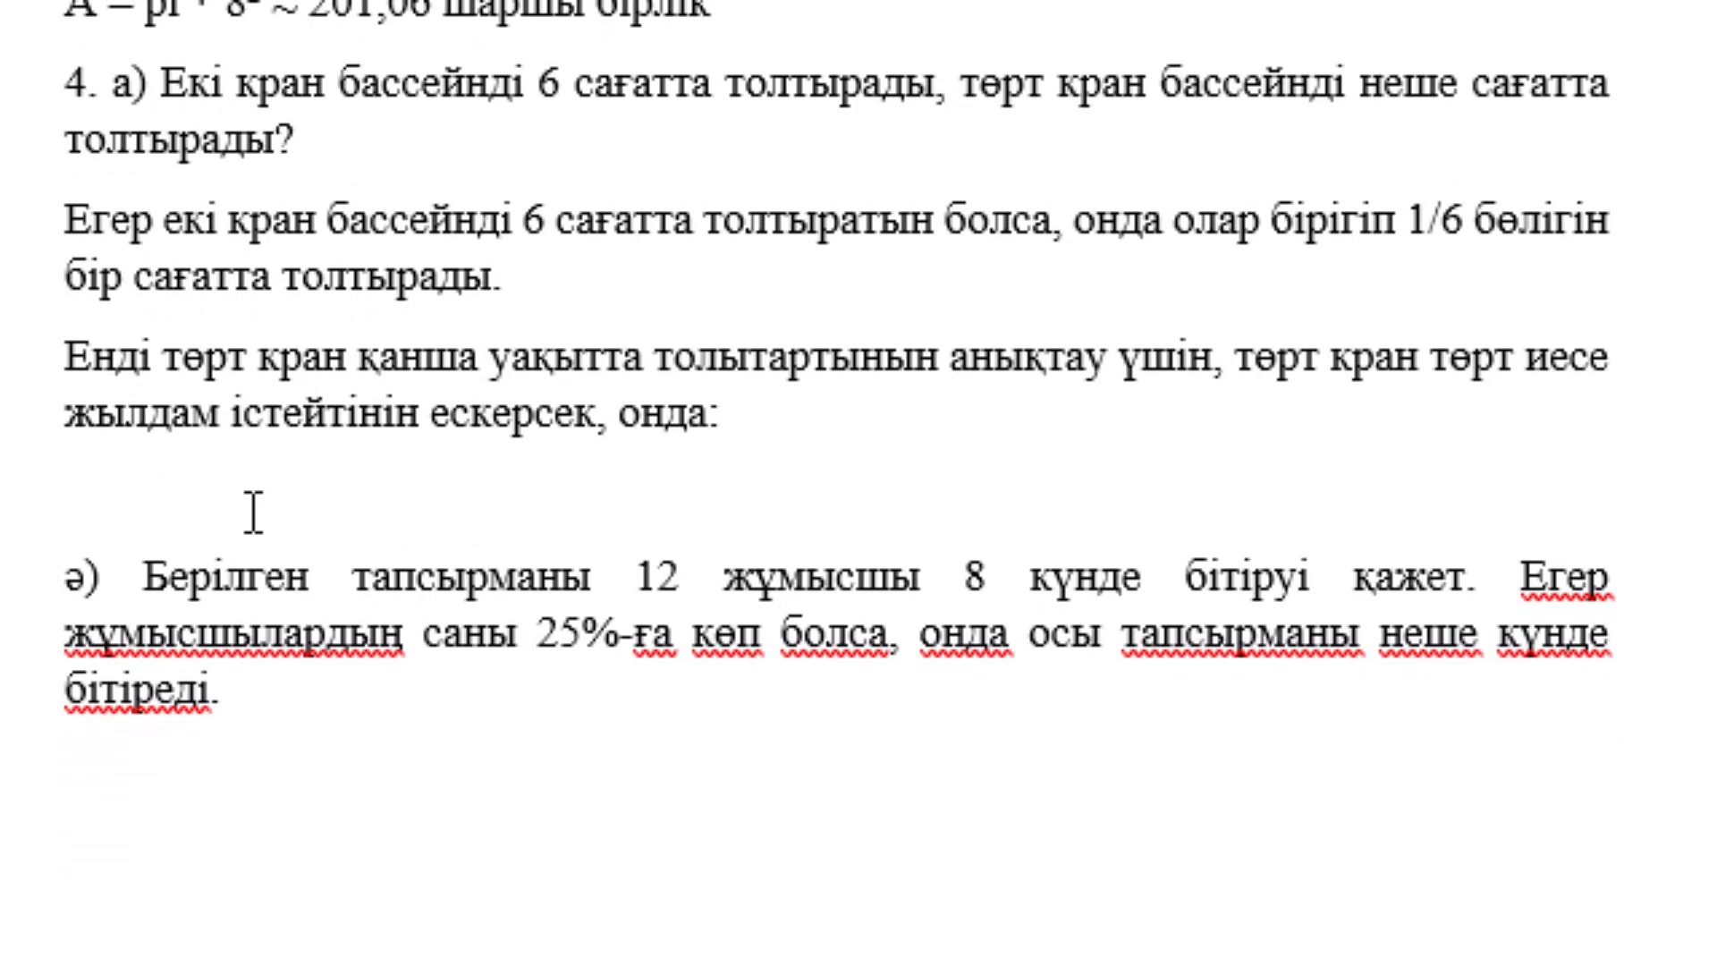
pyautogui.write('6 с')
pyautogui.write('ағат ')
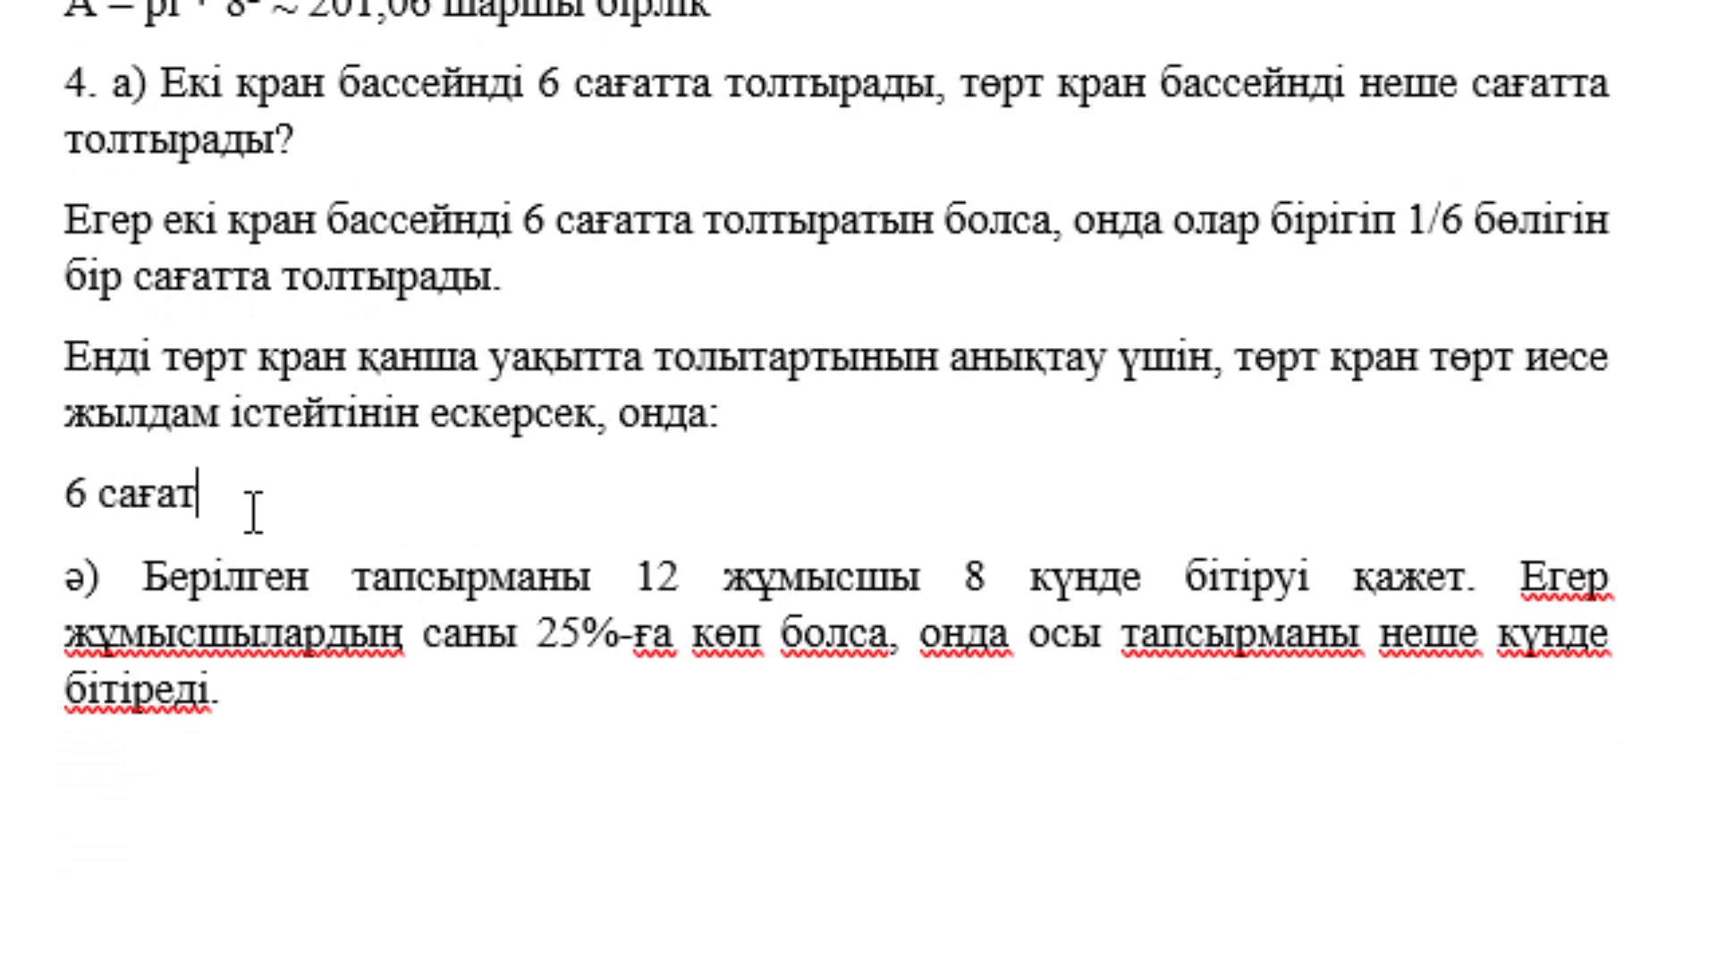
pyautogui.write('/')
pyautogui.write(' 4 = ')
pyautogui.write('1?5')
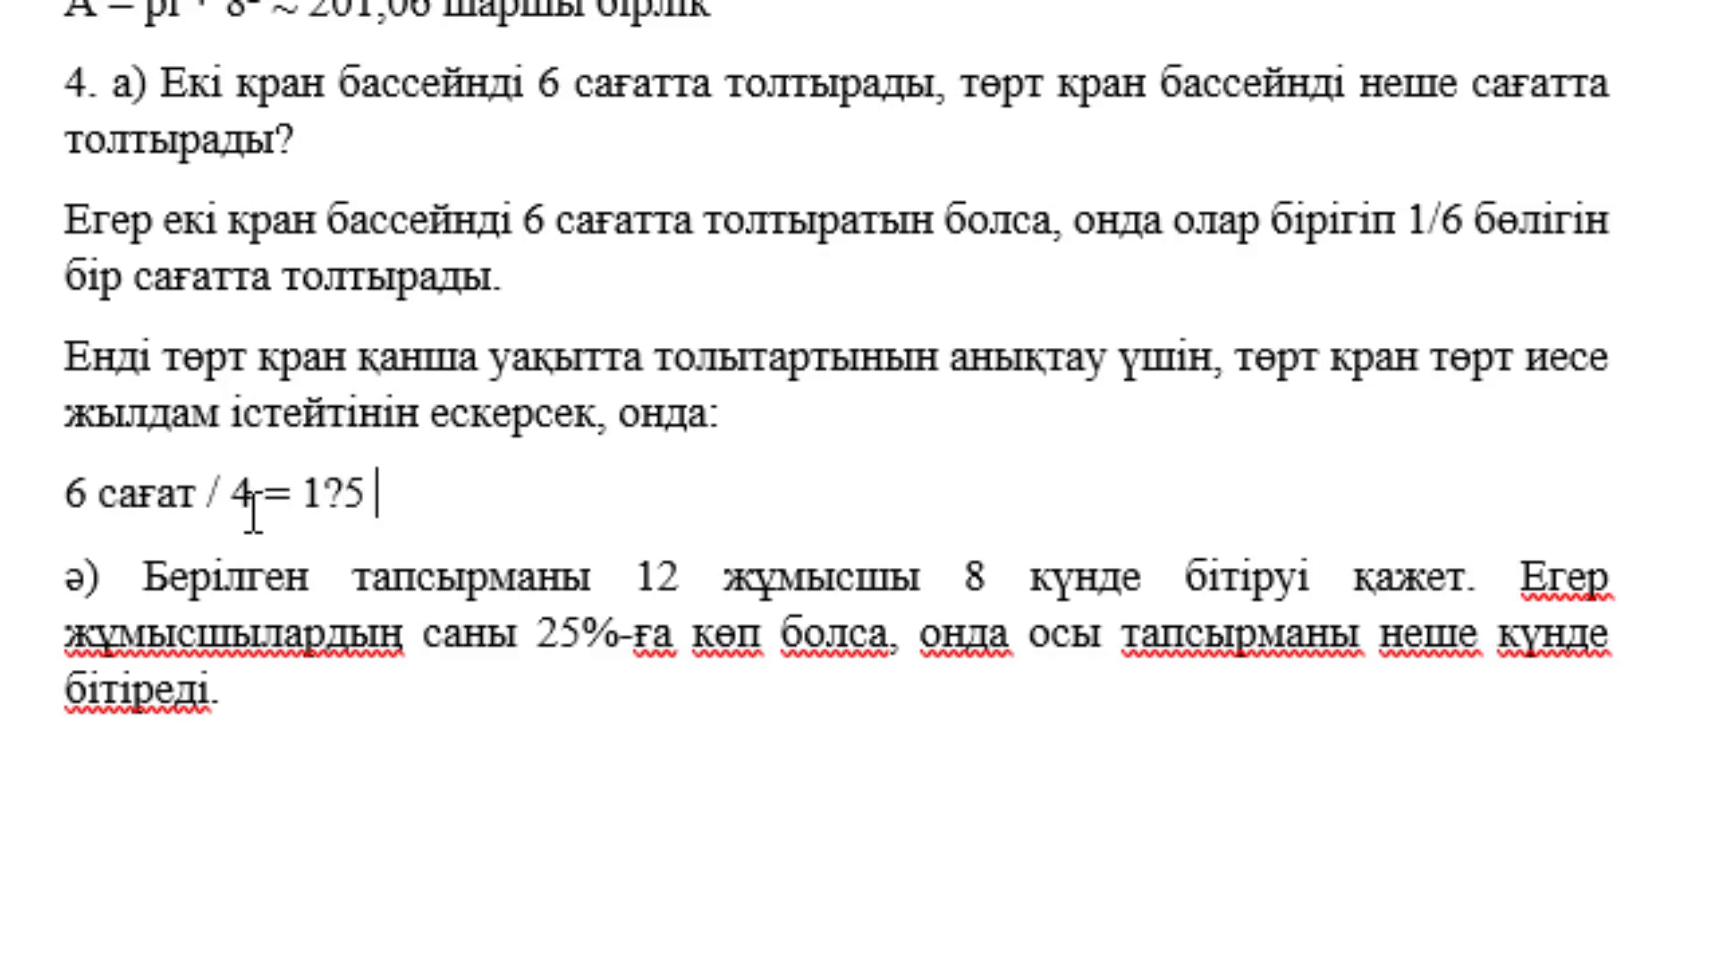
pyautogui.press('BackSpace')
pyautogui.press('BackSpace')
pyautogui.press('BackSpace')
pyautogui.write(',')
pyautogui.write('5 с')
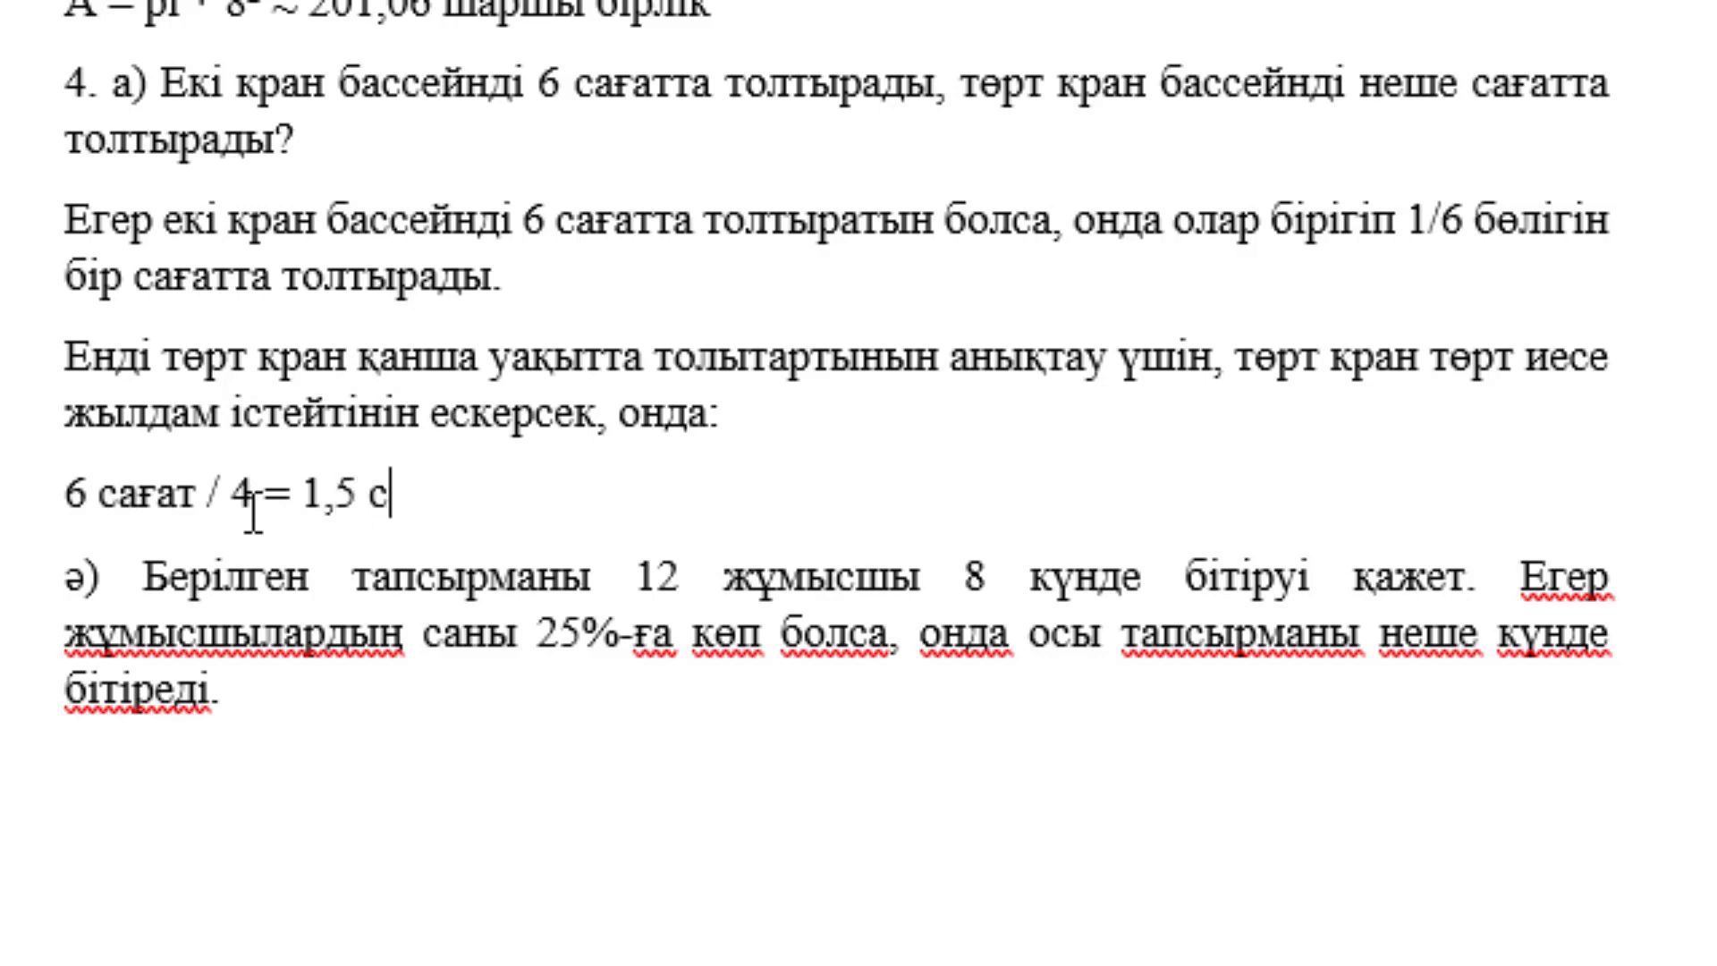
pyautogui.write('ағат')
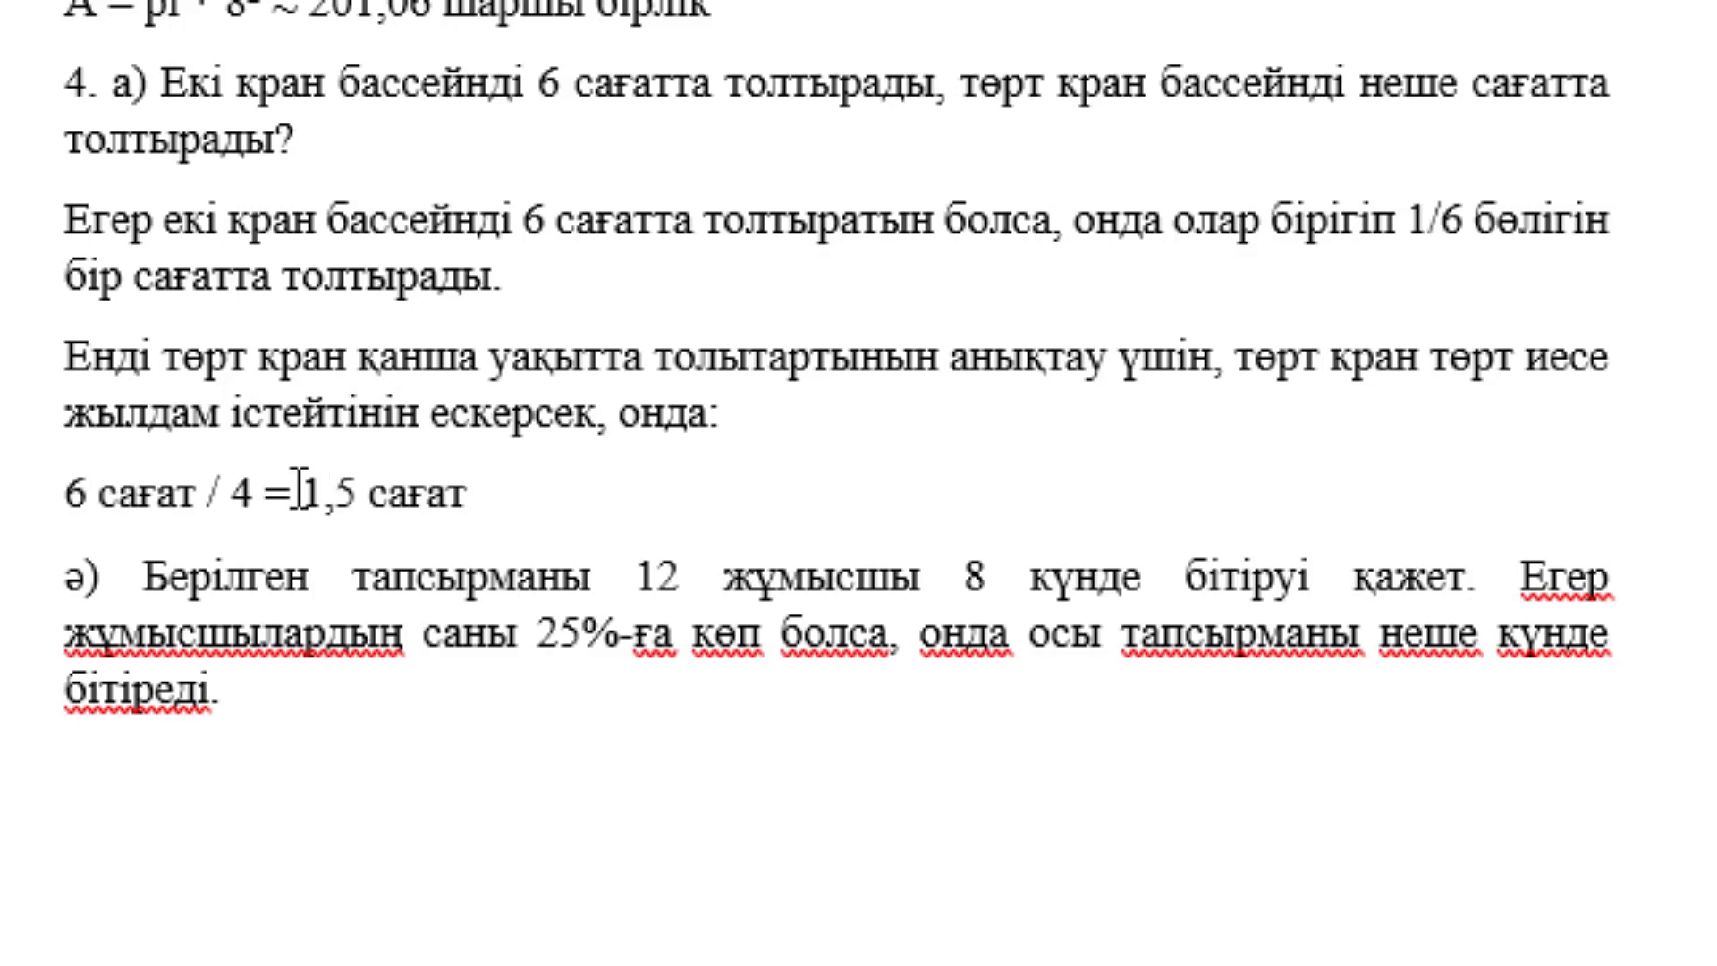
pyautogui.doubleClick(470, 492)
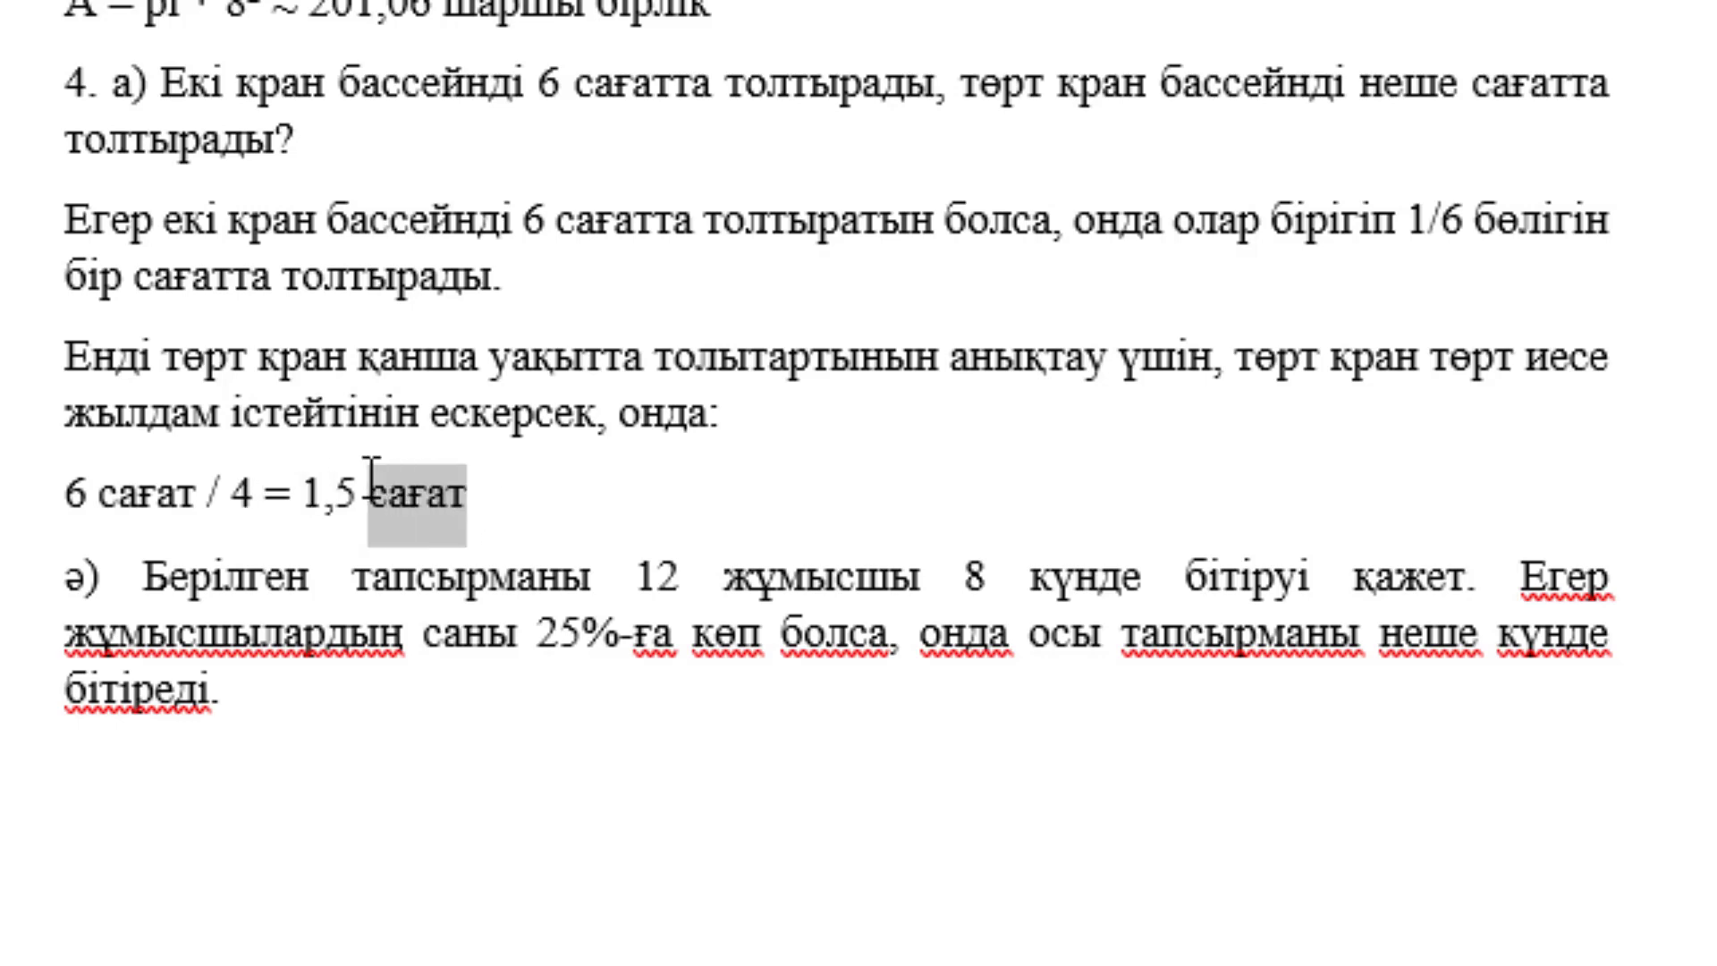
pyautogui.moveTo(1043, 111); pyautogui.dragTo(1148, 121)
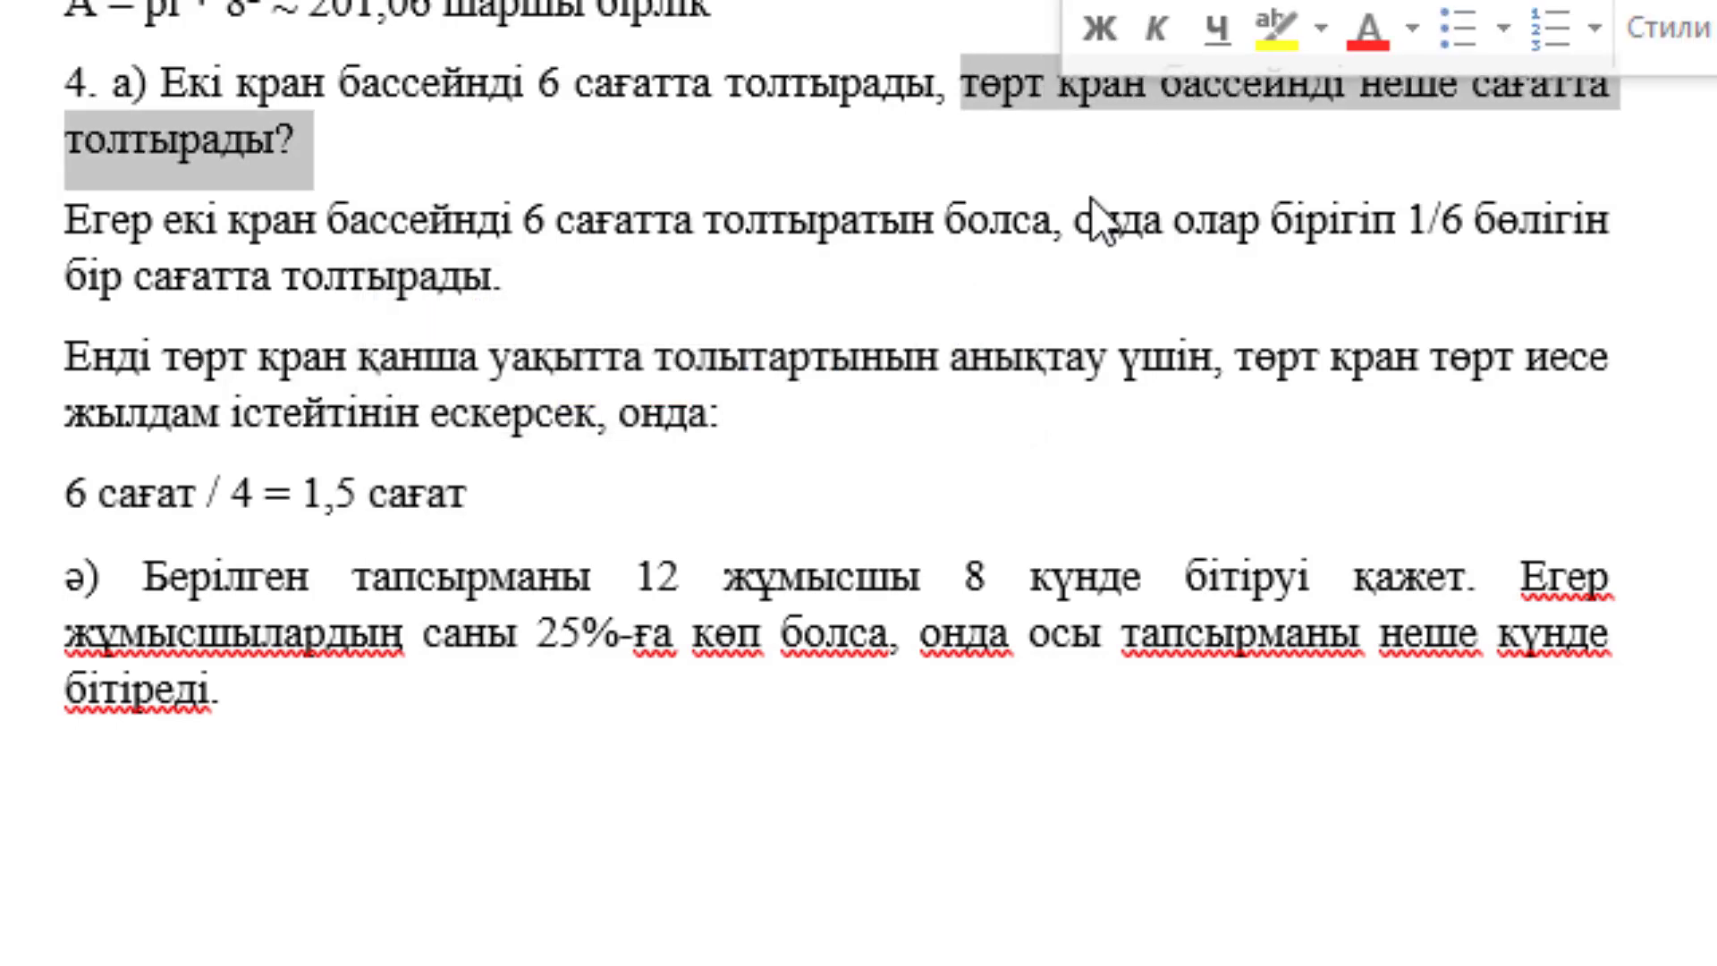
pyautogui.moveTo(469, 492); pyautogui.dragTo(304, 493)
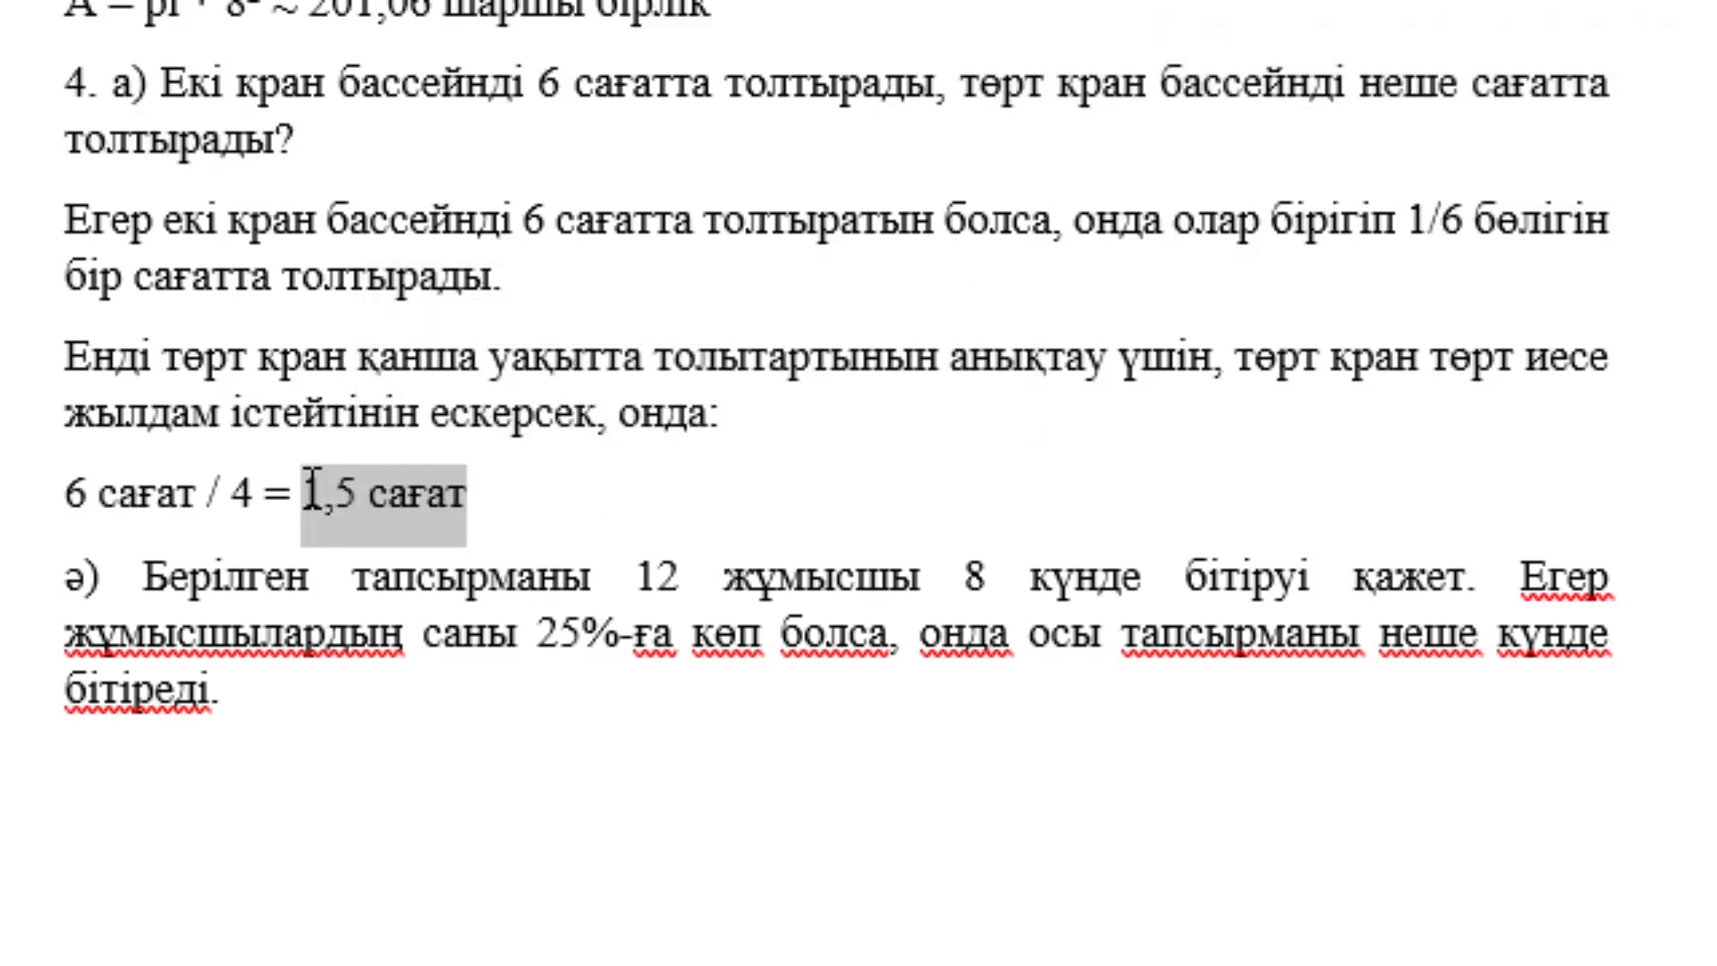
pyautogui.click(350, 669)
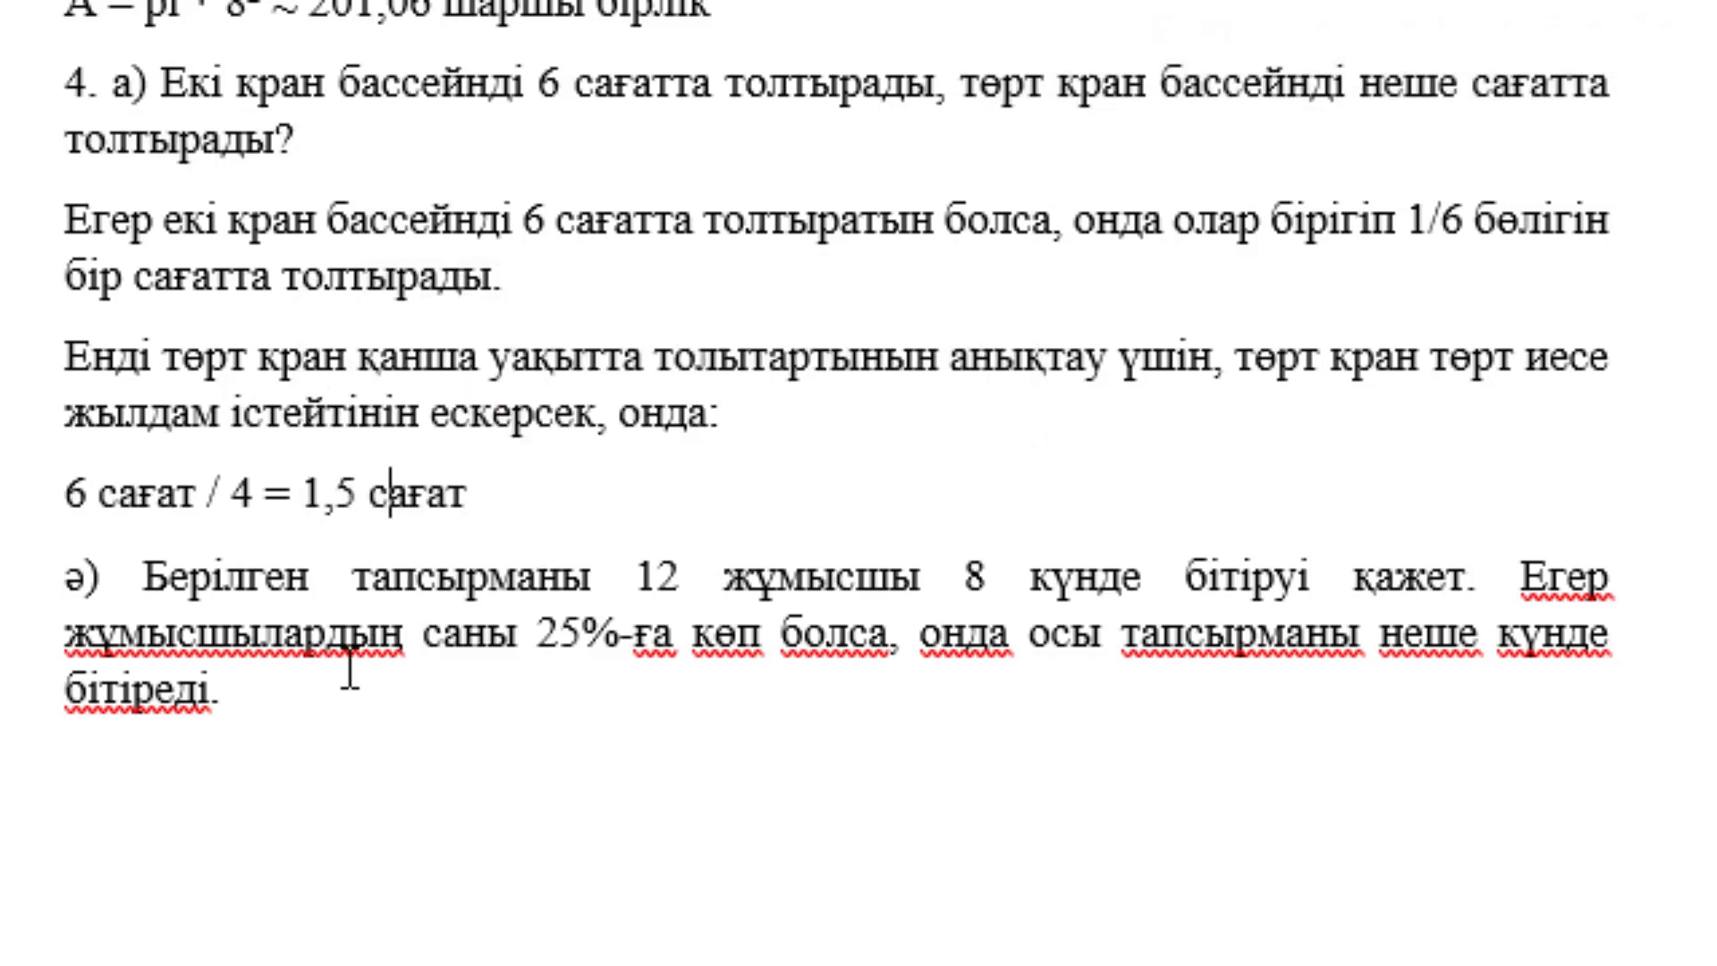
# Add an empty line below problem ə) about 12 workers and place the cursor there.
pyautogui.click(242, 700)
pyautogui.press('Return')
pyautogui.moveTo(85, 577); pyautogui.dragTo(253, 728)
pyautogui.click(243, 706)
pyautogui.moveTo(65, 576); pyautogui.dragTo(219, 696)
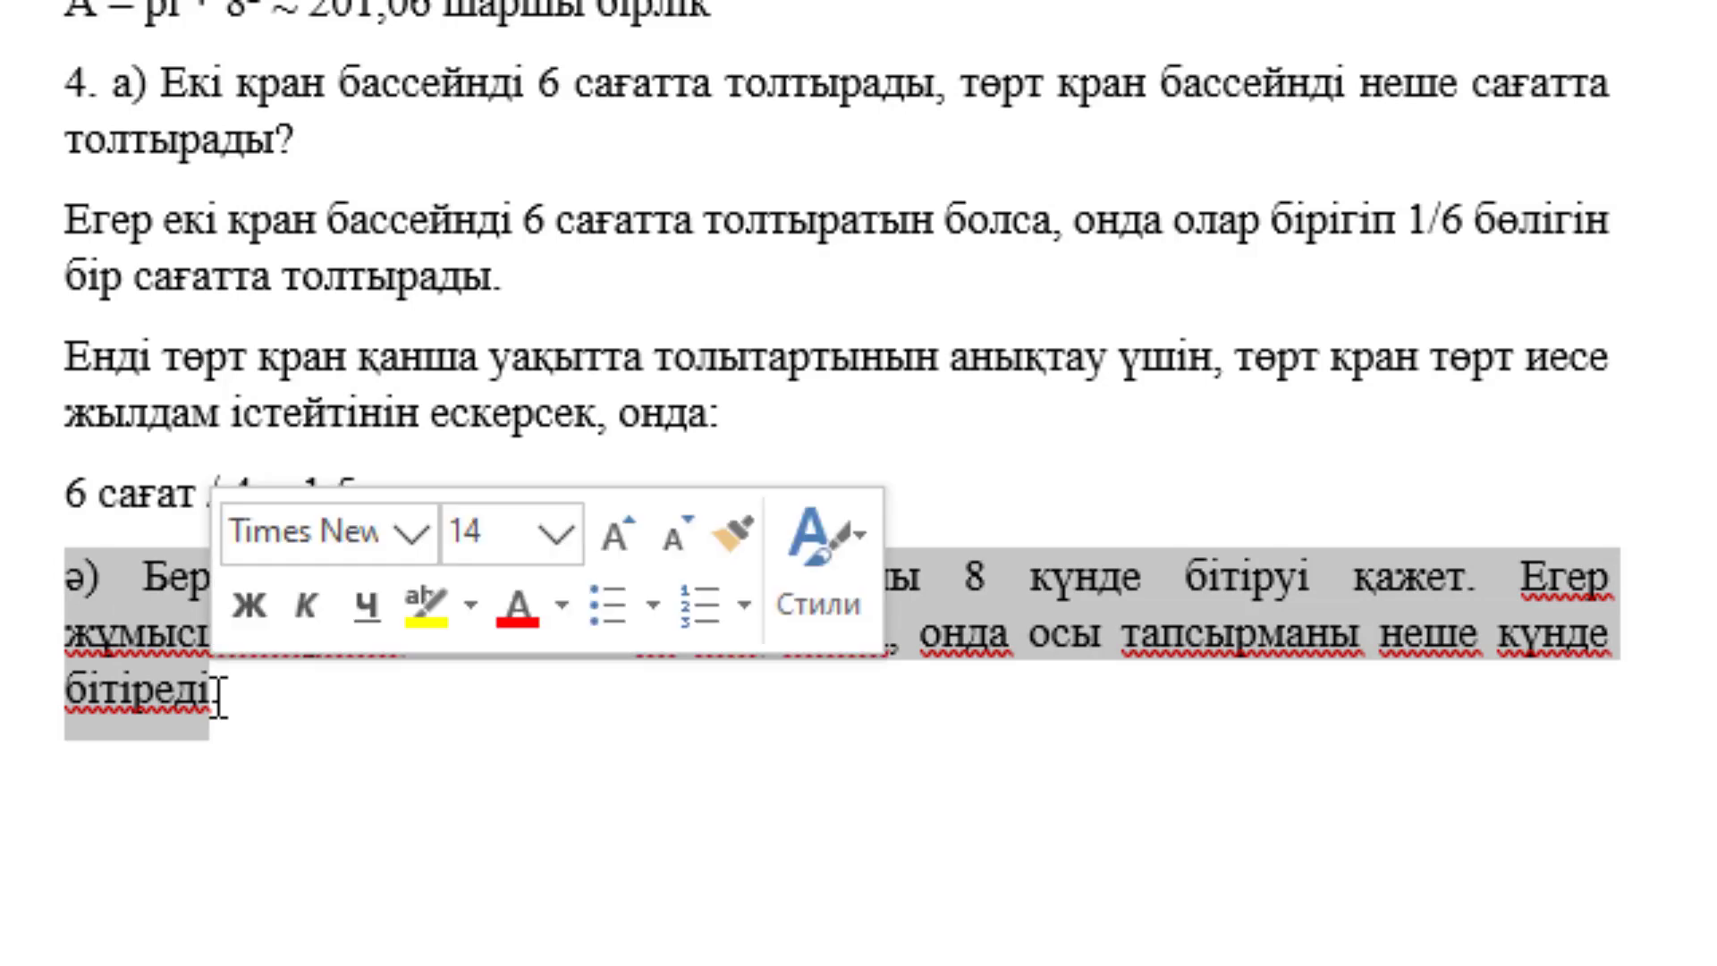
pyautogui.click(122, 778)
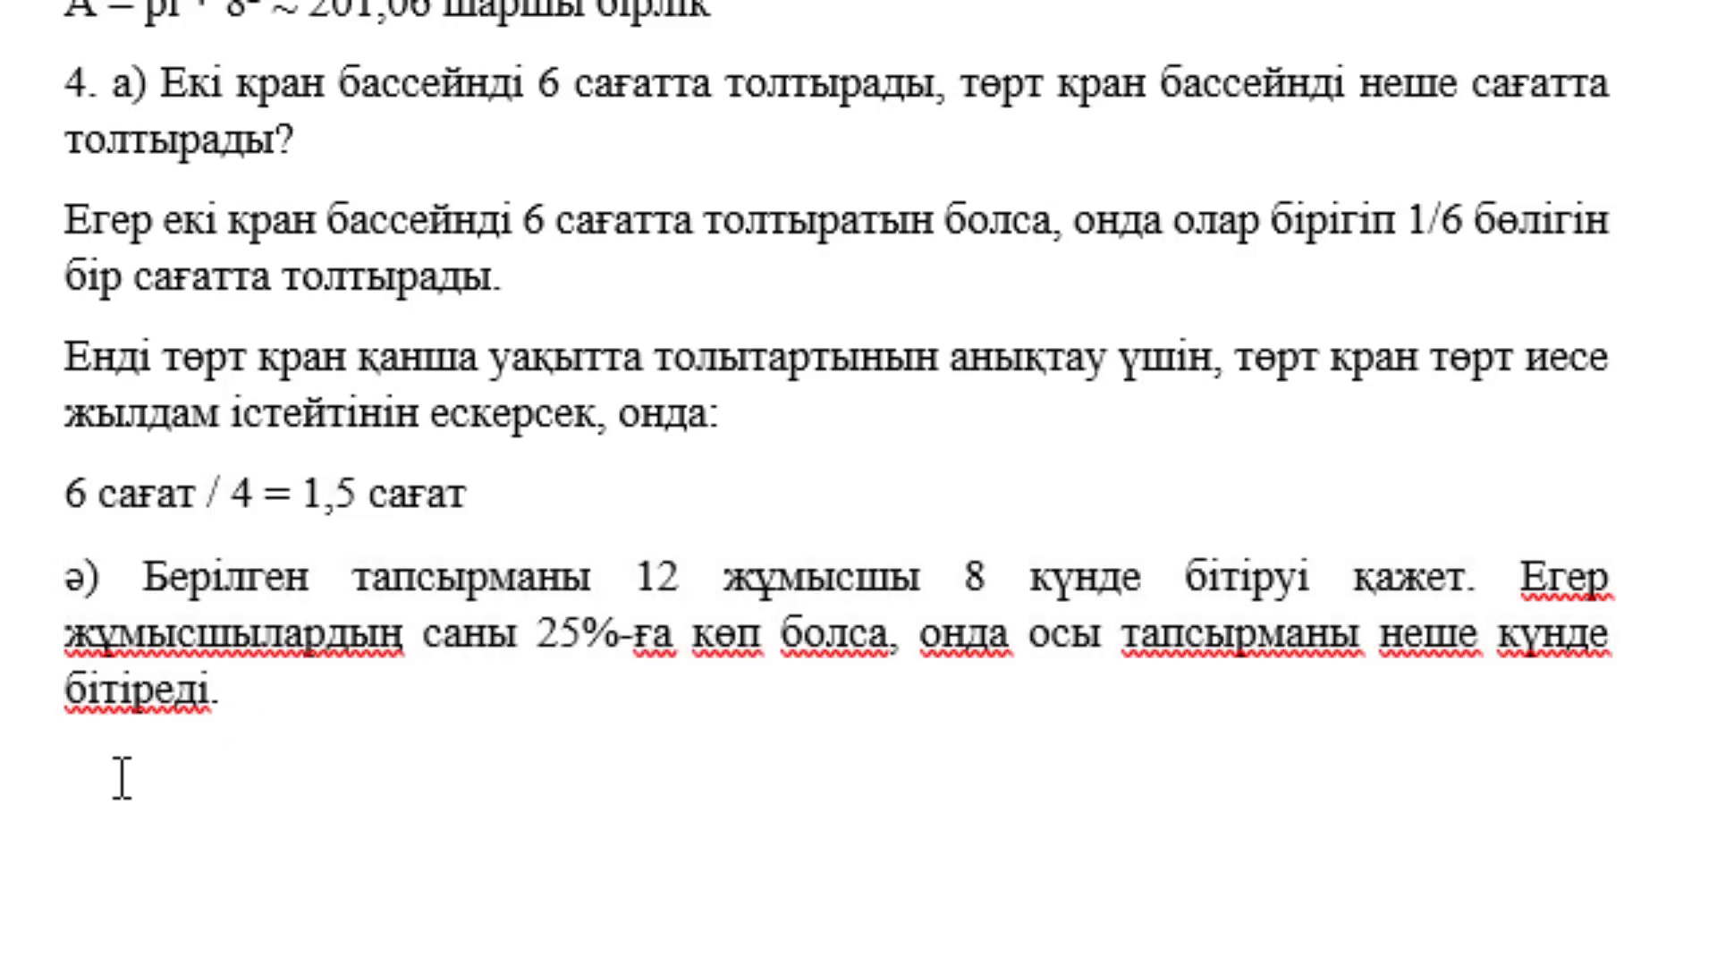
# Write that a 25% rise gives 12 + 0,25 8 12 = 15 workers, then begin '12 * 8 =' below.
pyautogui.scroll(-5, 123, 778)
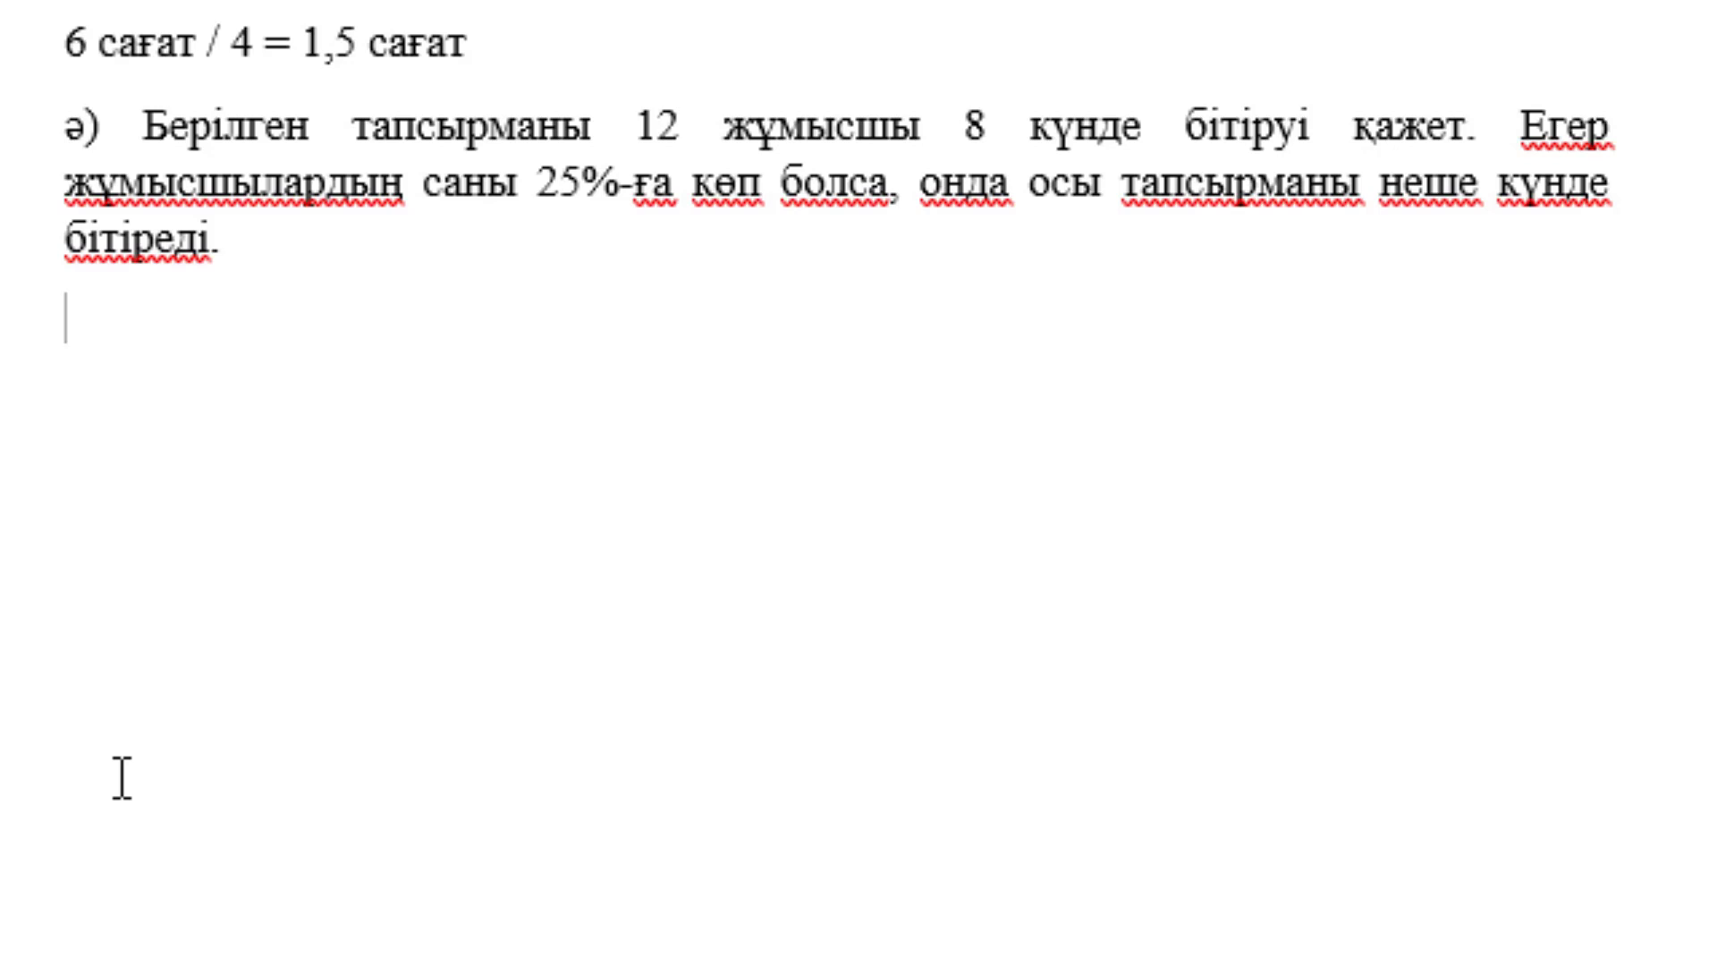
pyautogui.write('егер')
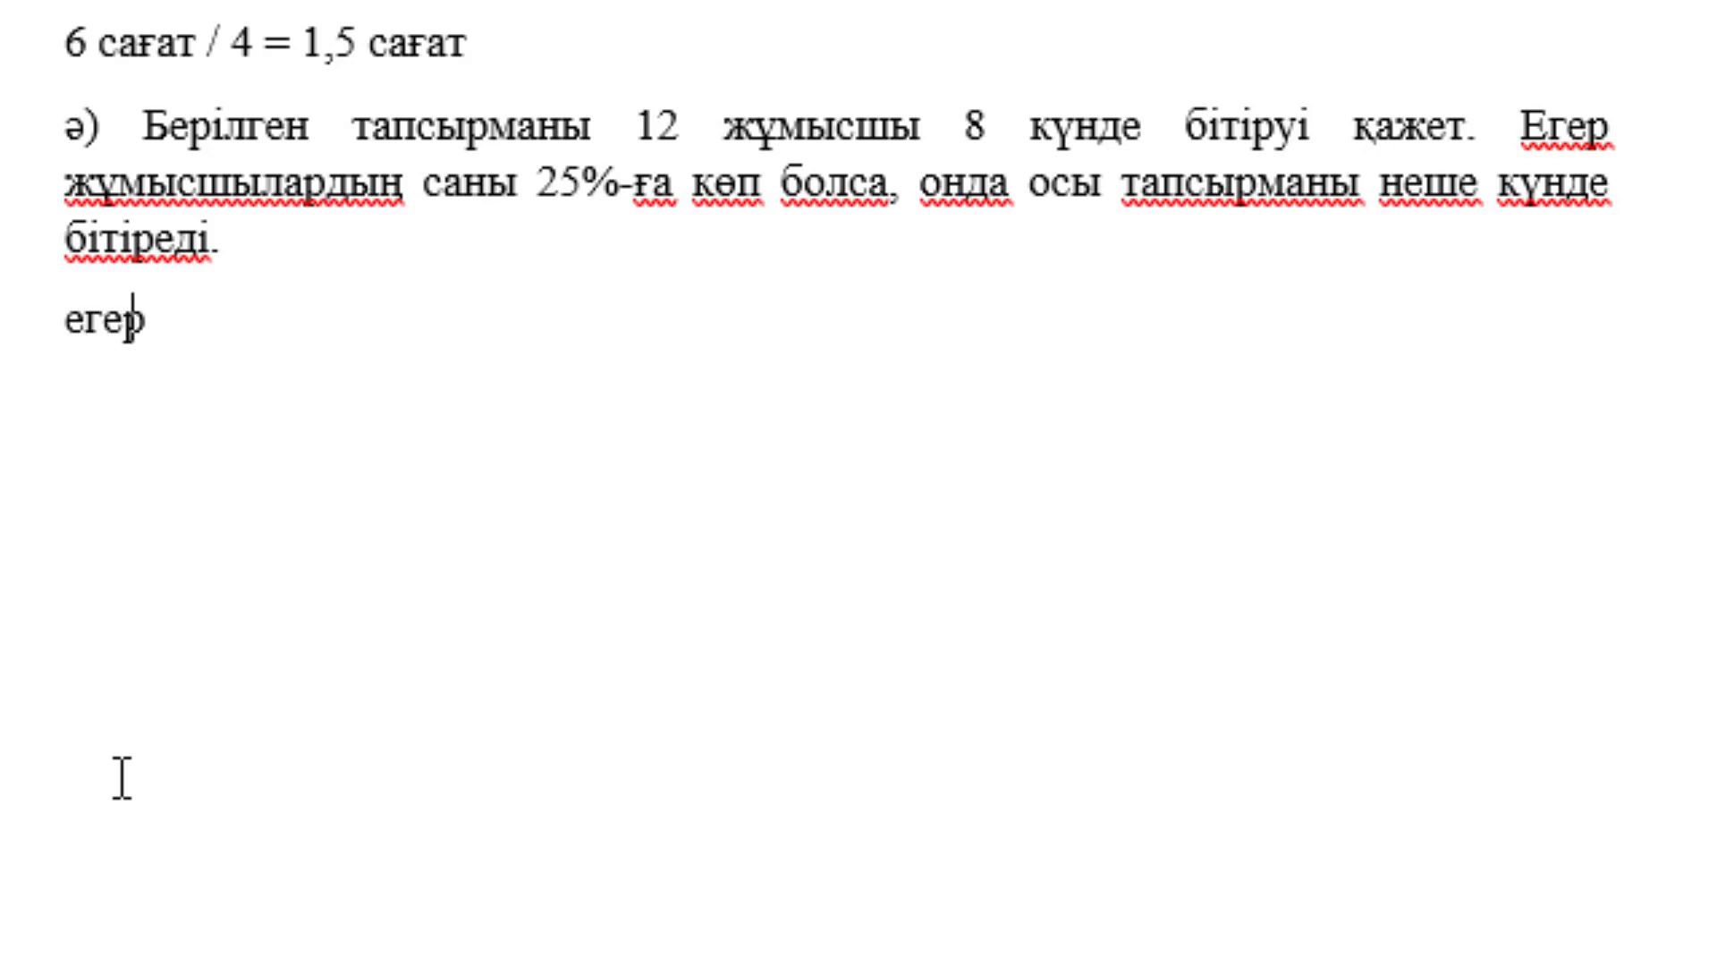
pyautogui.write(' ж')
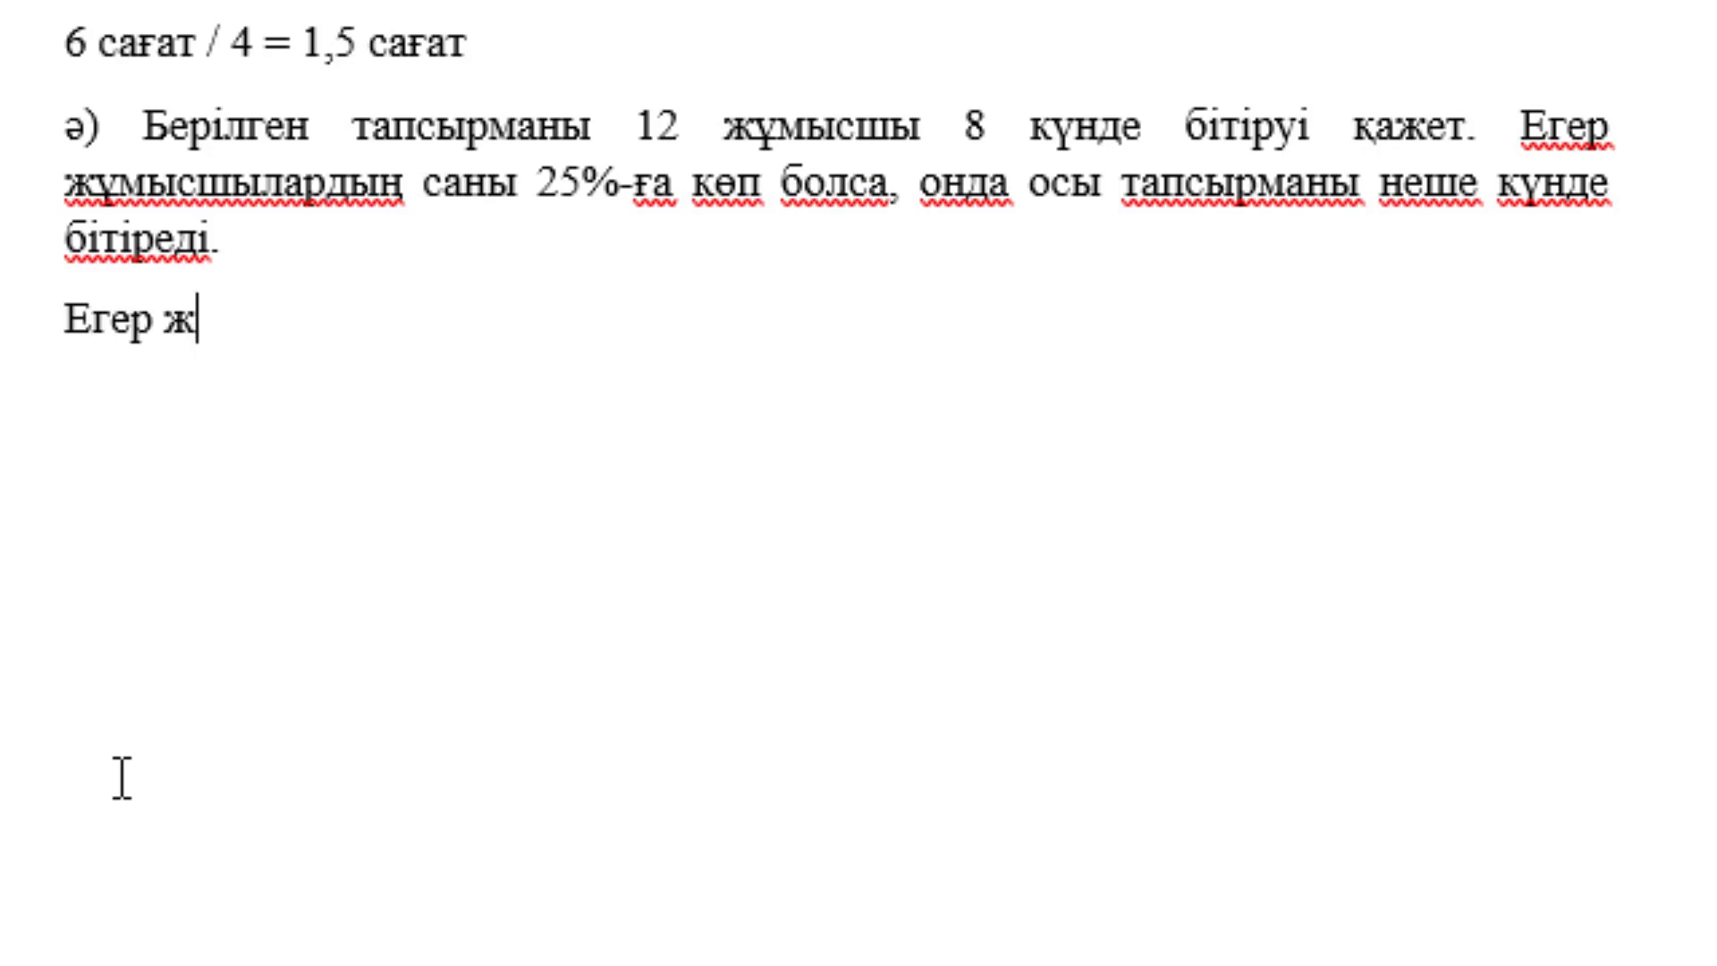
pyautogui.write('ұмыскерле')
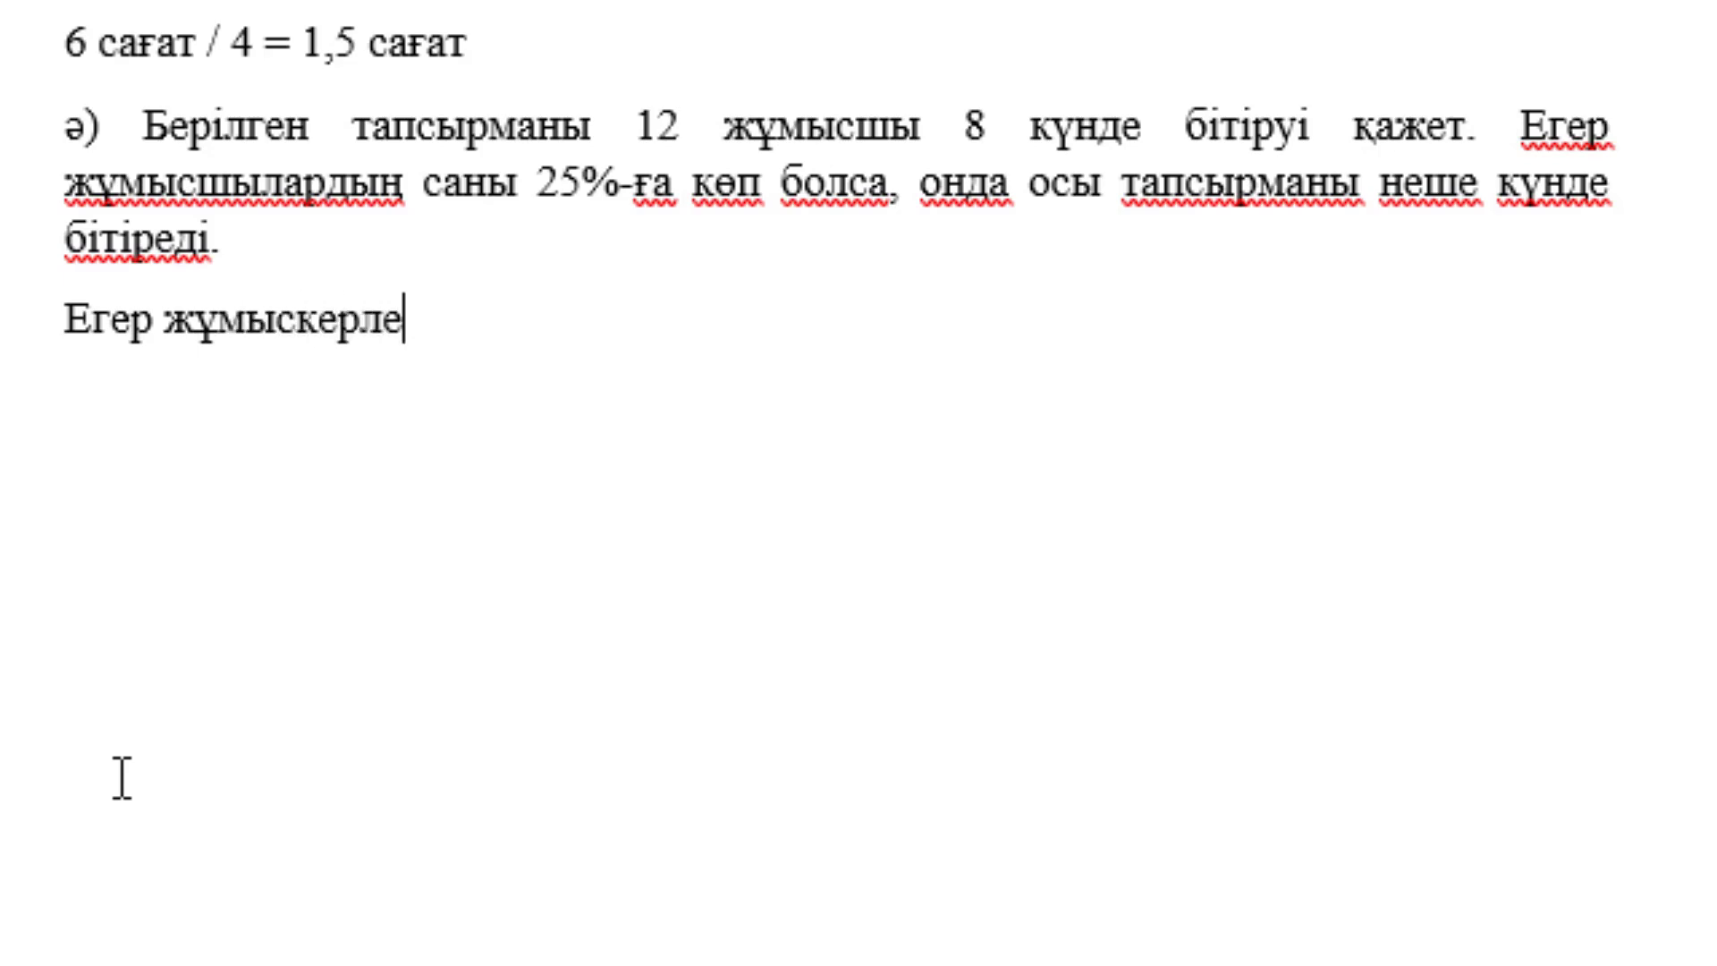
pyautogui.write('р саны ')
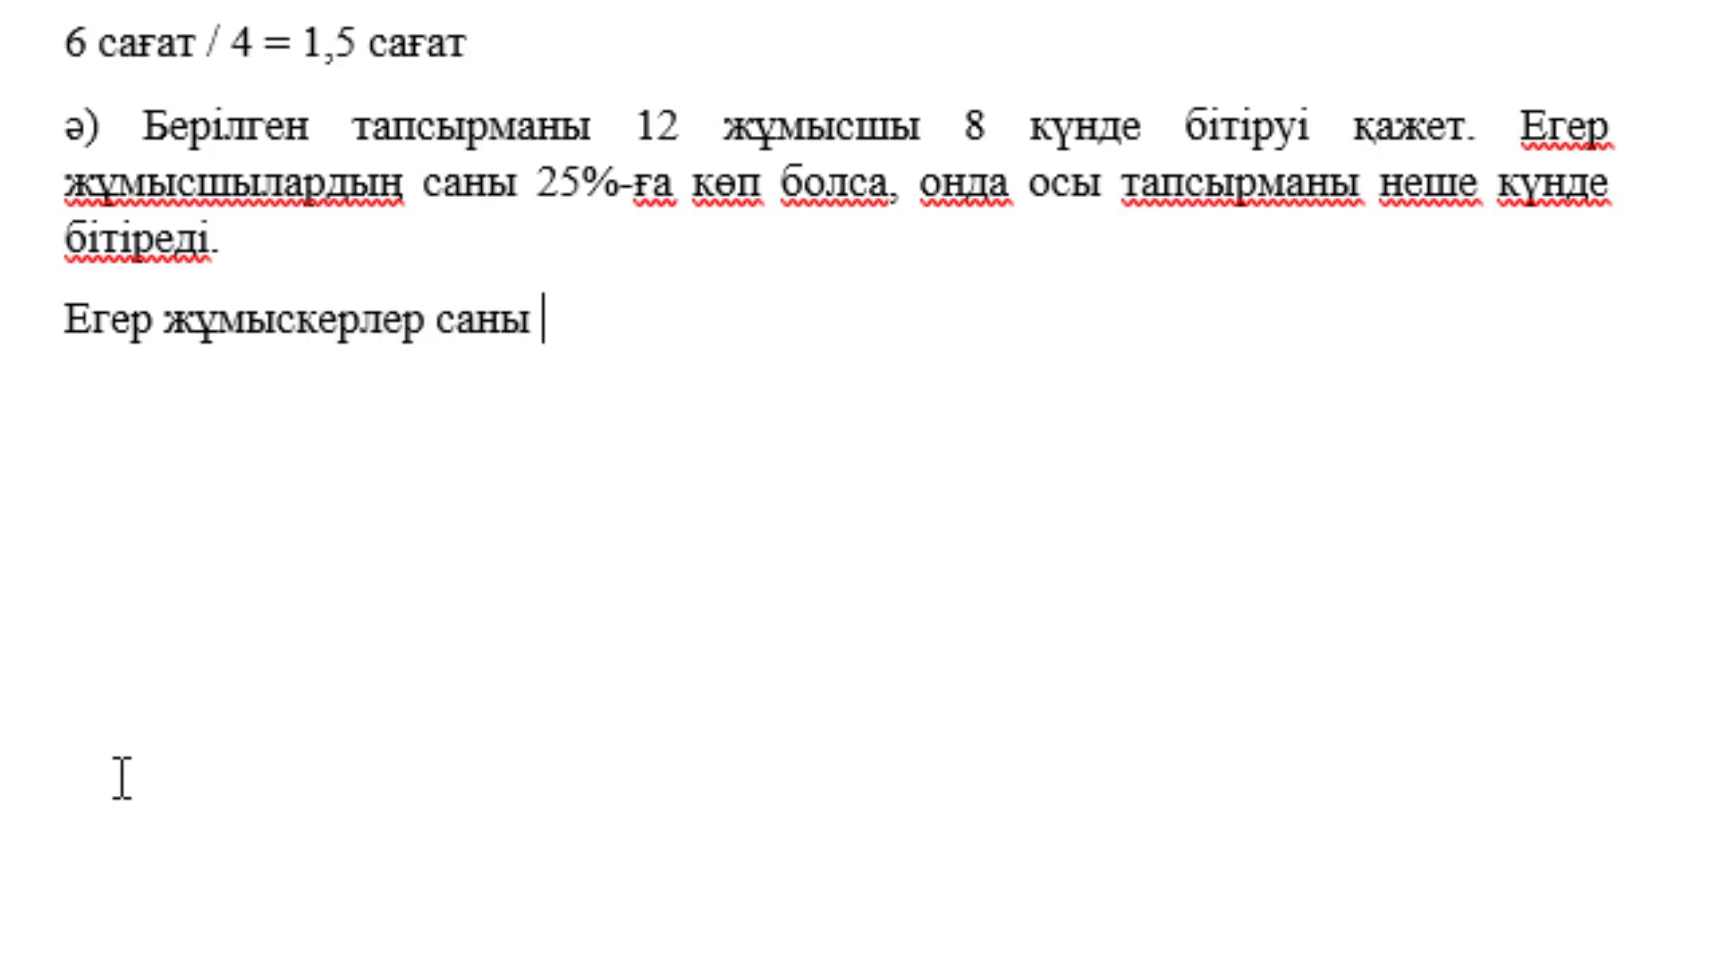
pyautogui.write('25')
pyautogui.write('%')
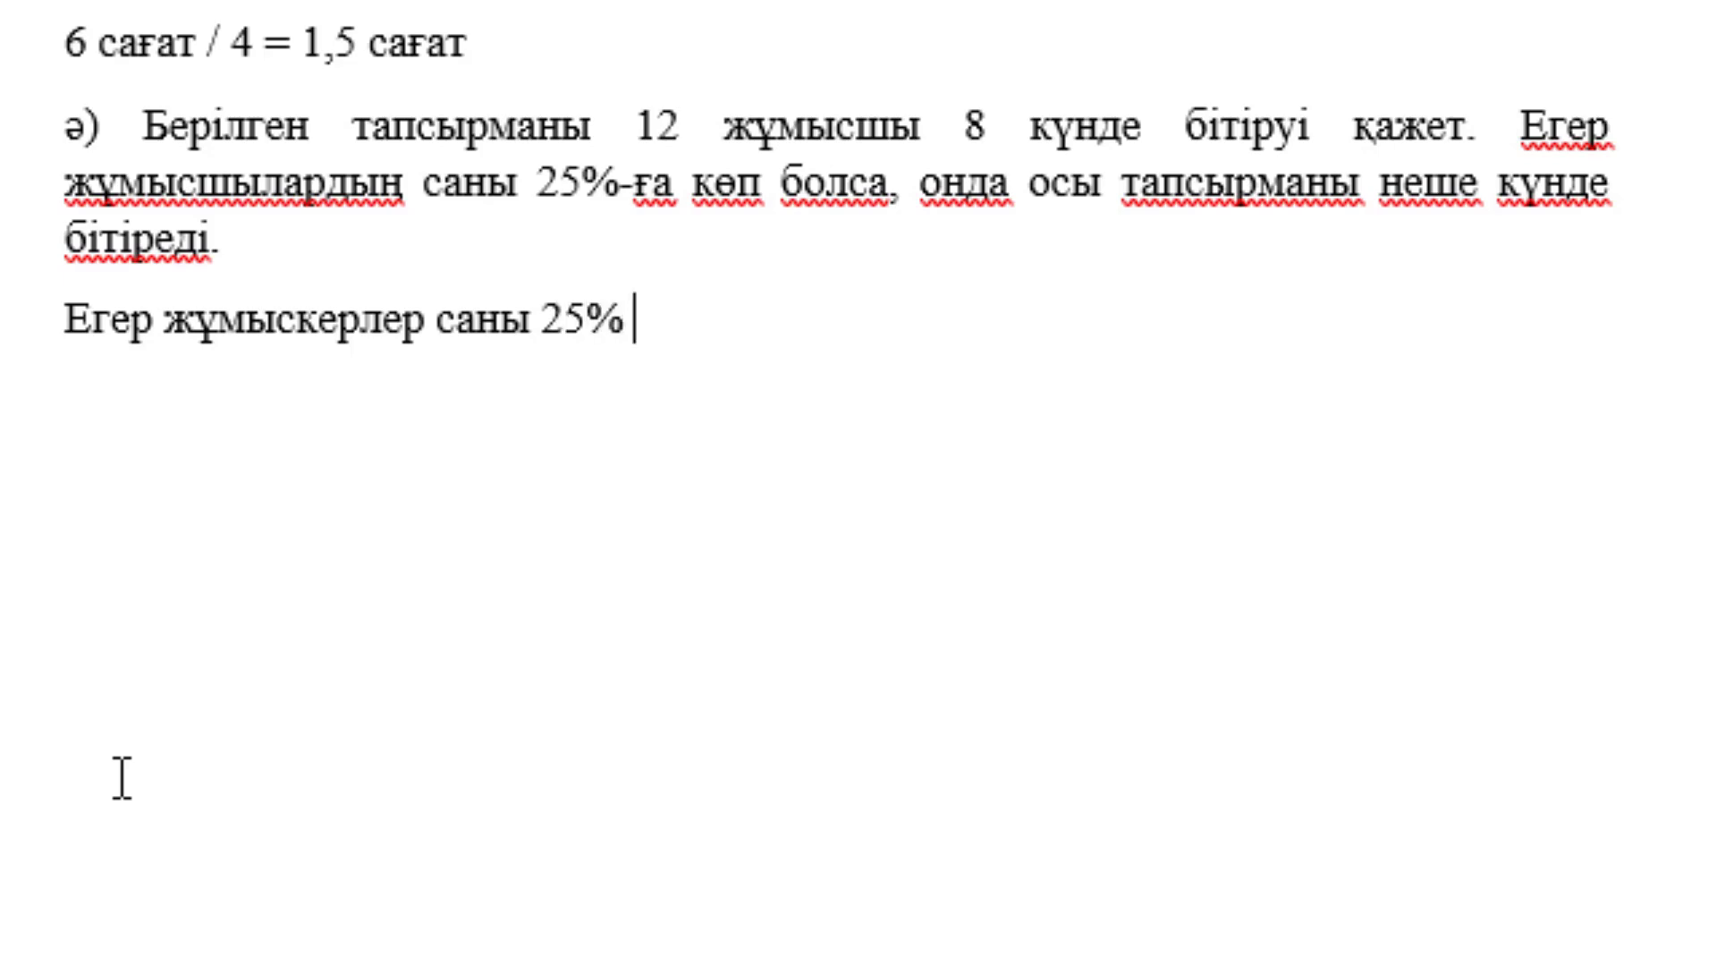
pyautogui.write(' ға ар')
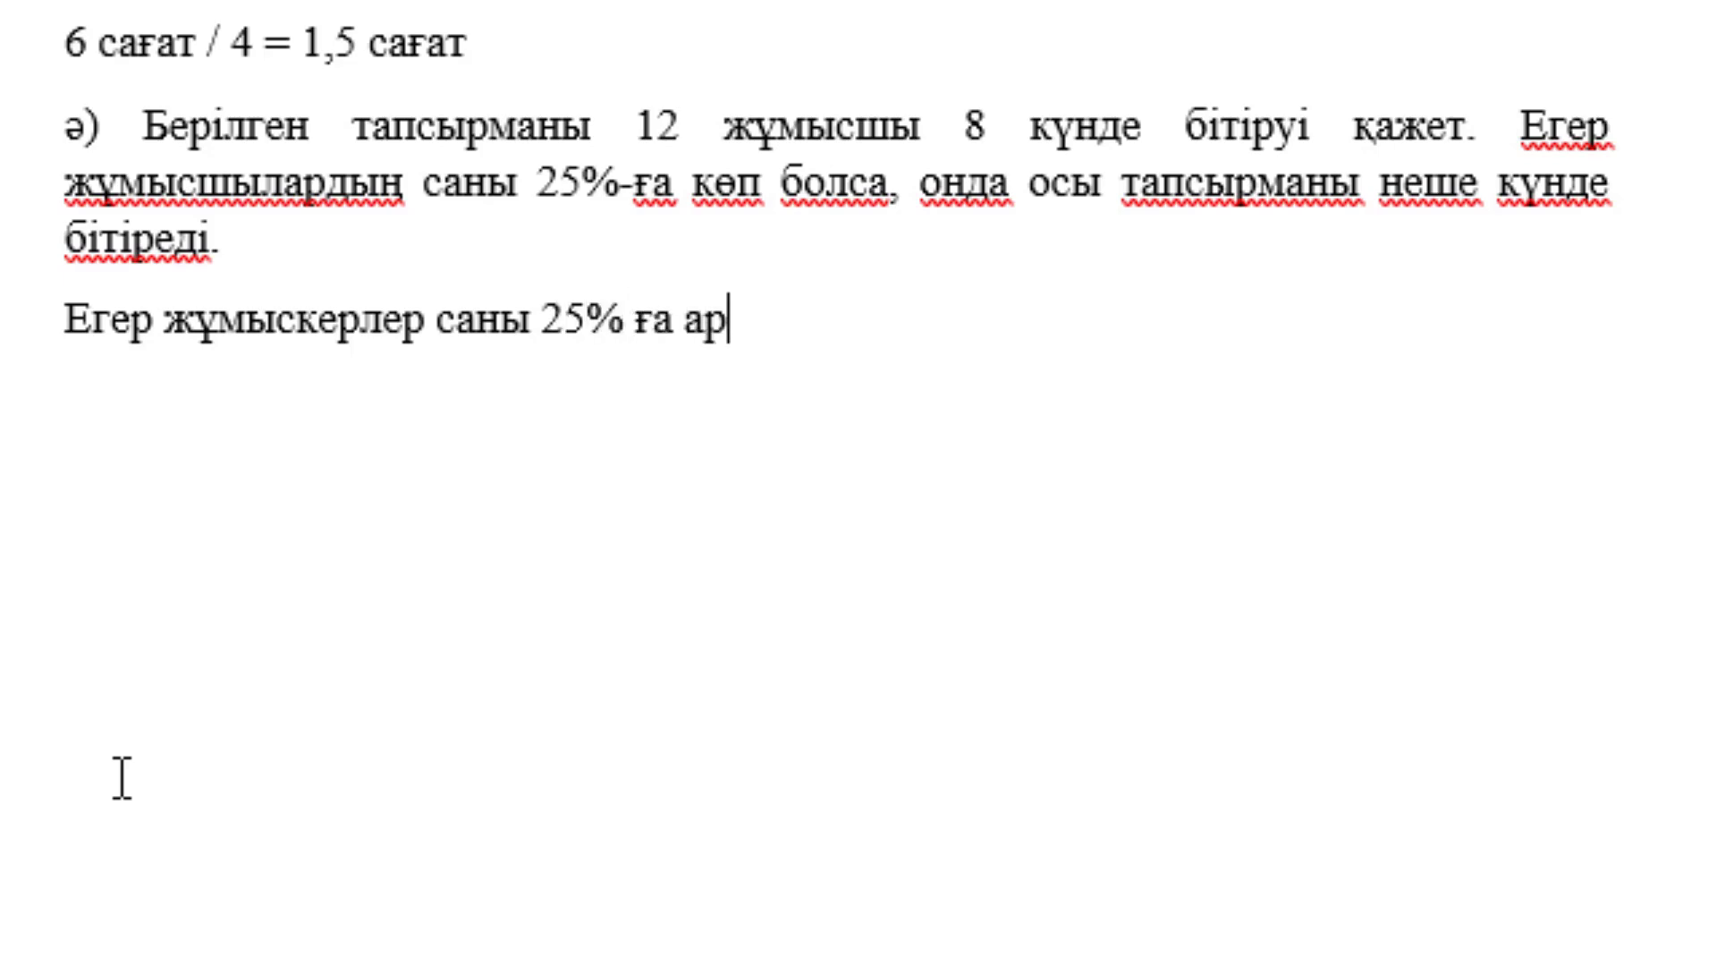
pyautogui.write('тса, ')
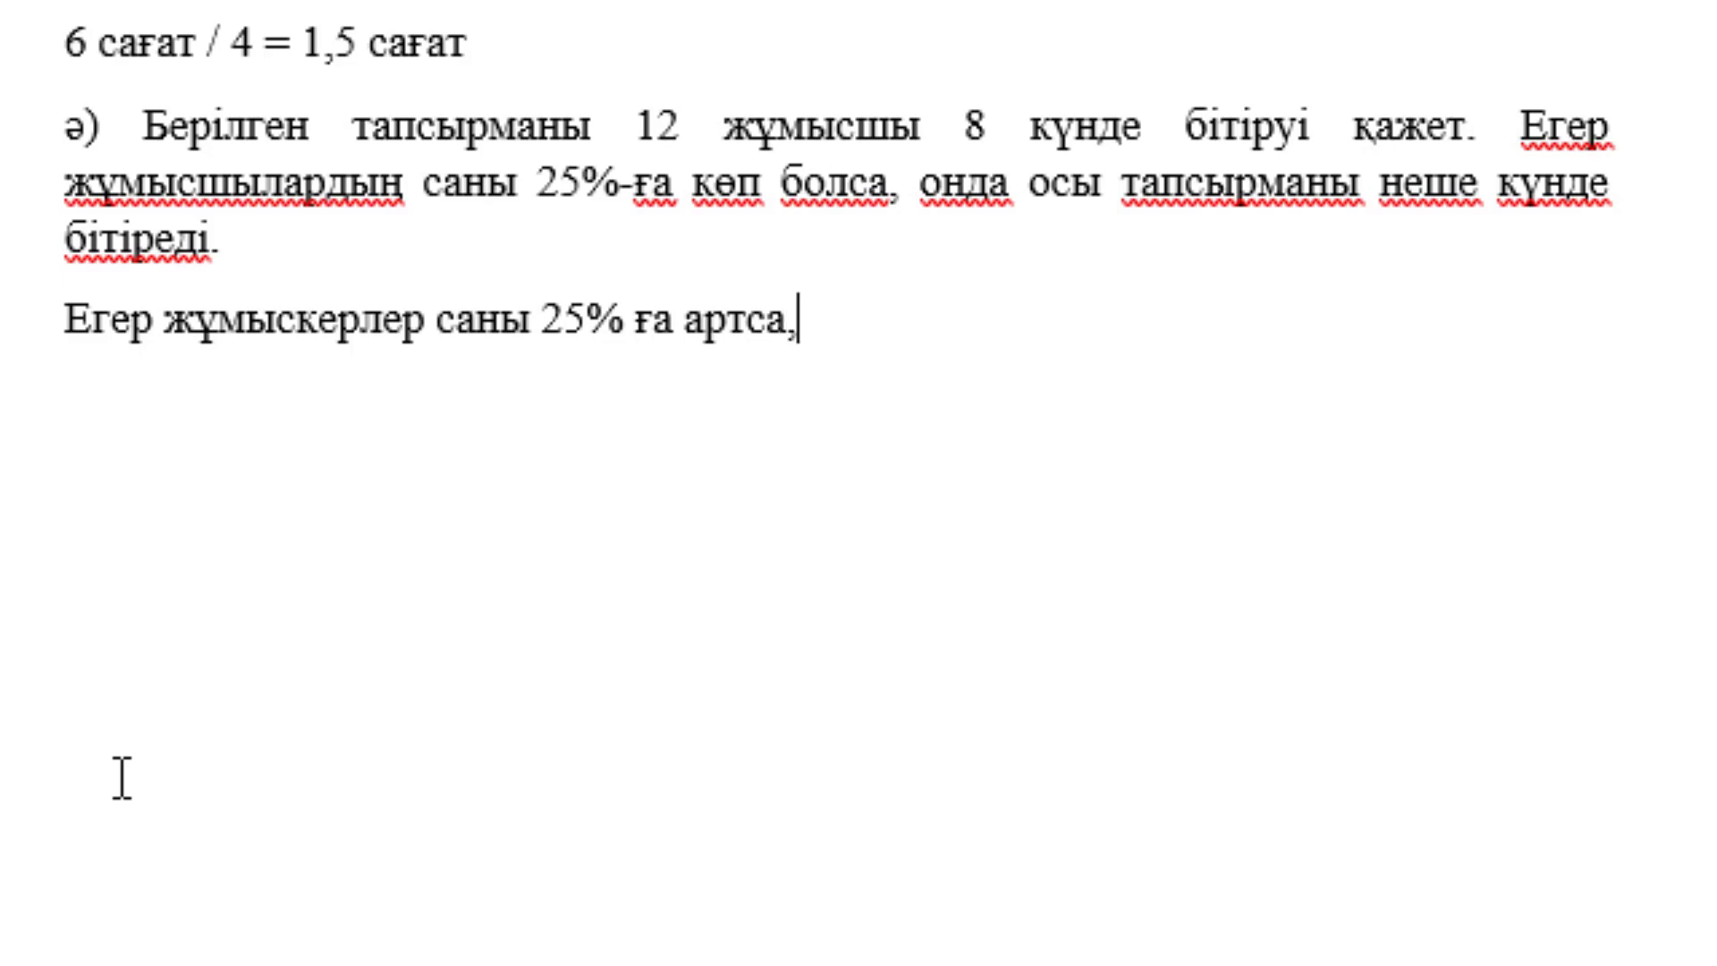
pyautogui.write('онда ')
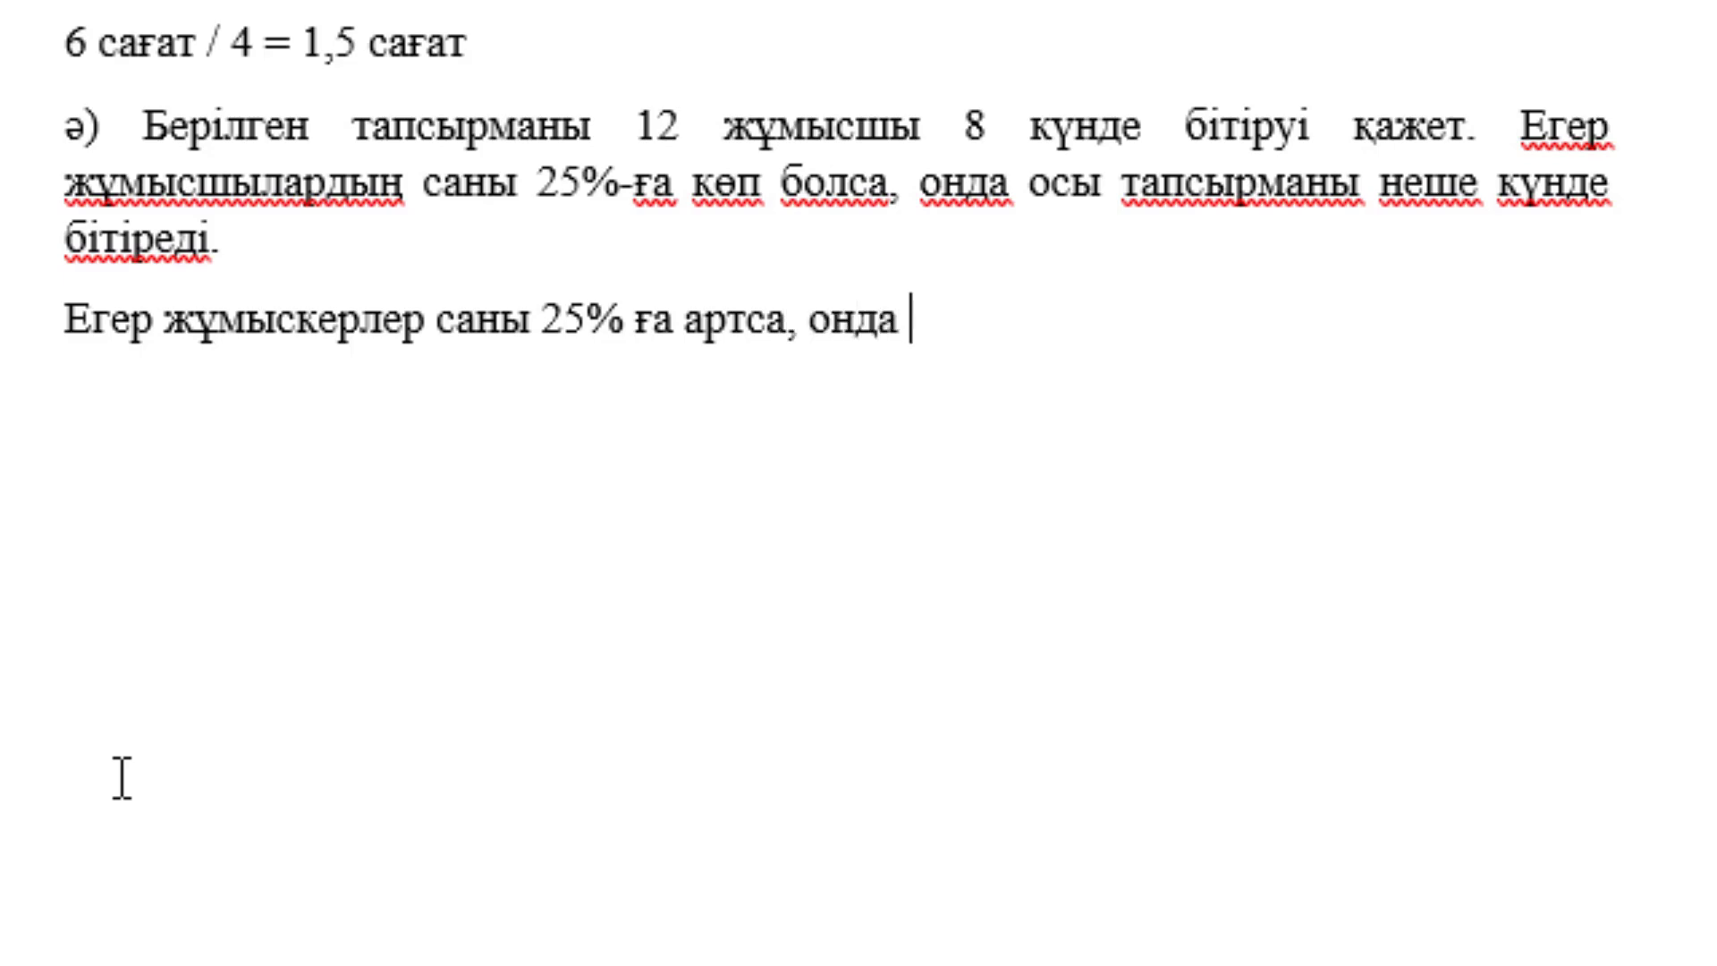
pyautogui.write('бі')
pyautogui.write('зде ')
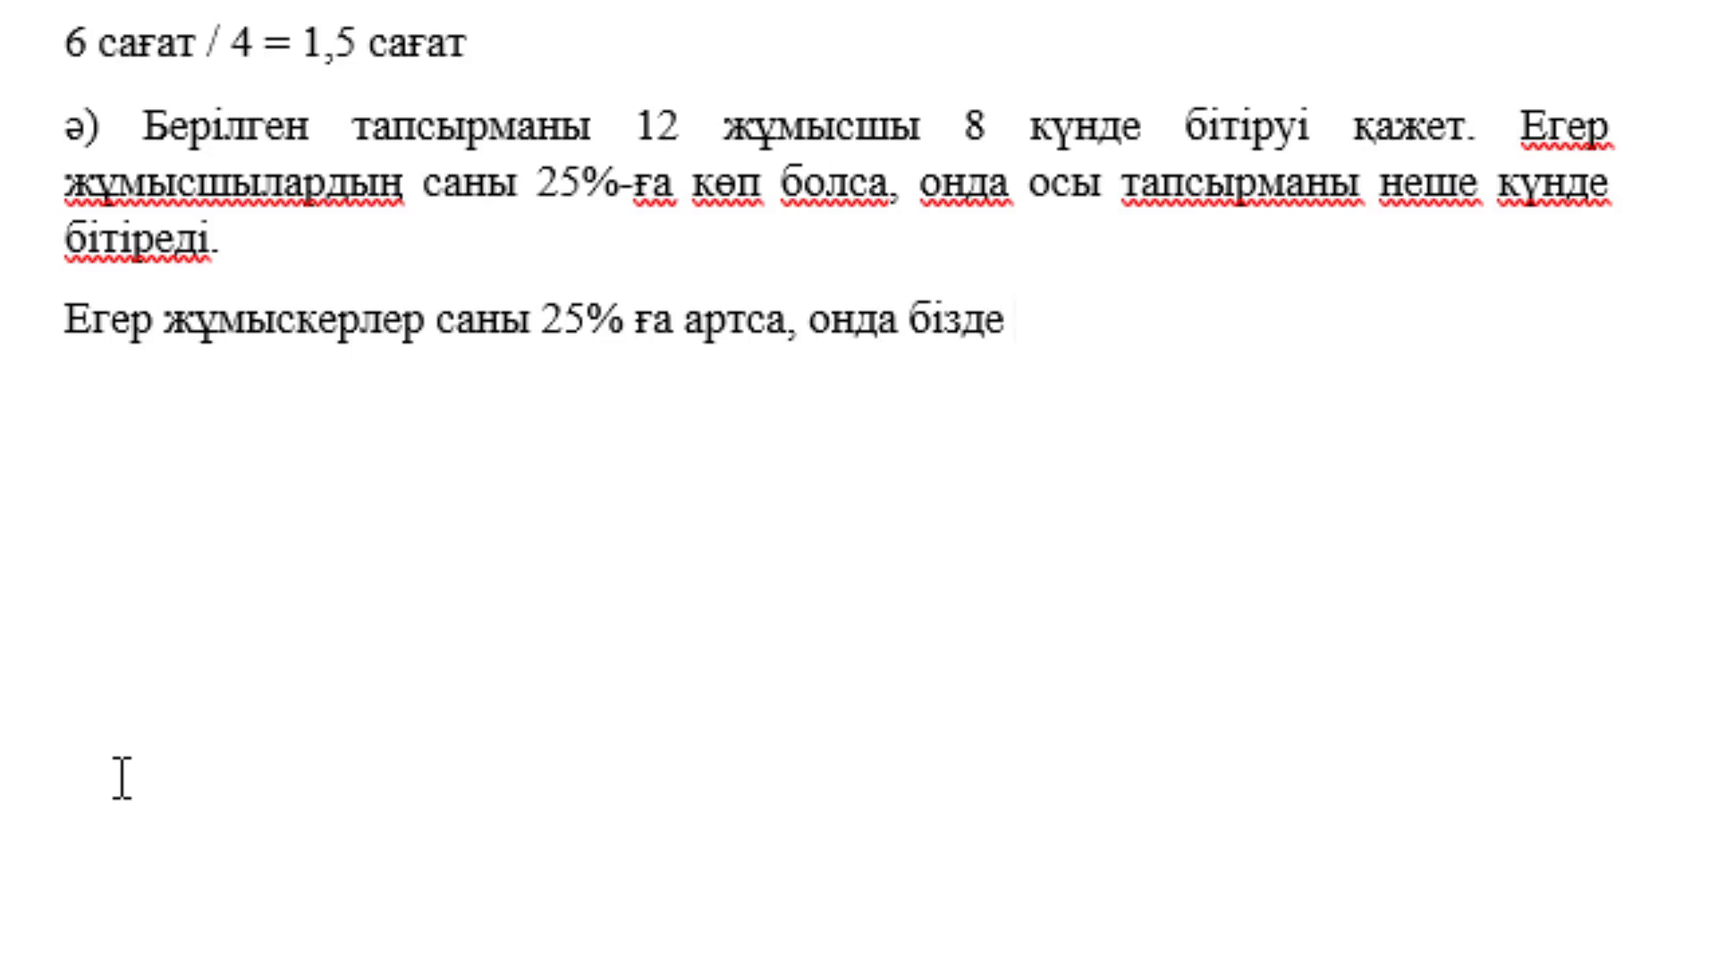
pyautogui.write('12 + ')
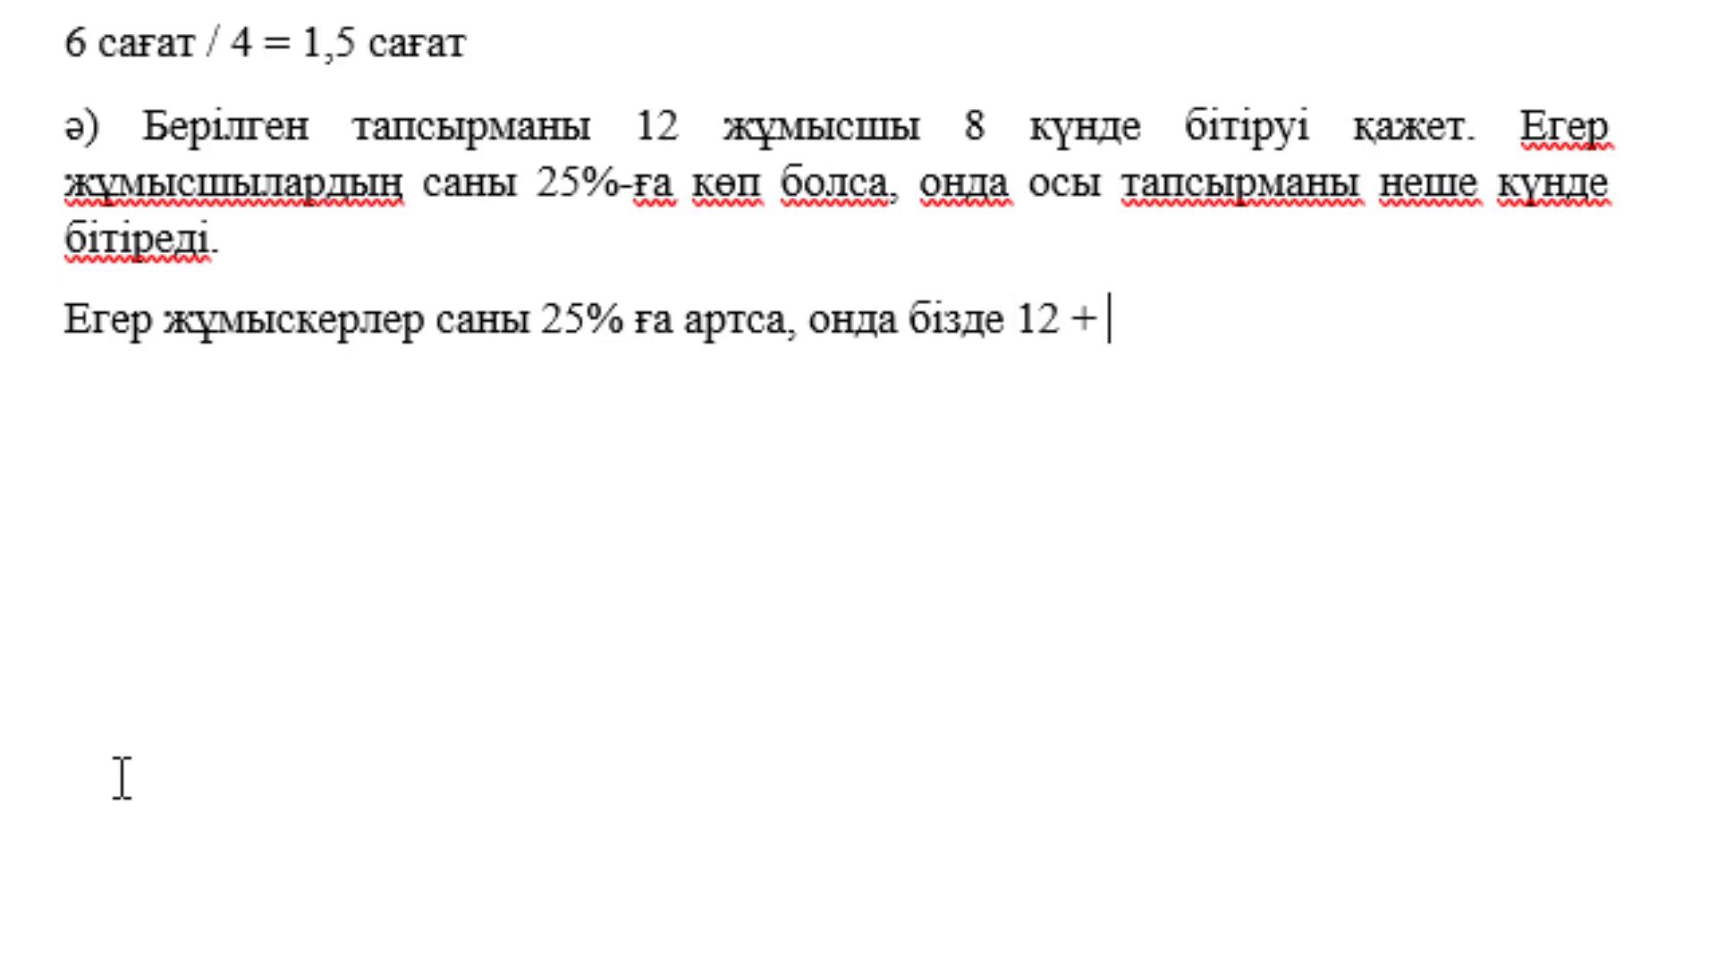
pyautogui.write('0')
pyautogui.write(',25 ')
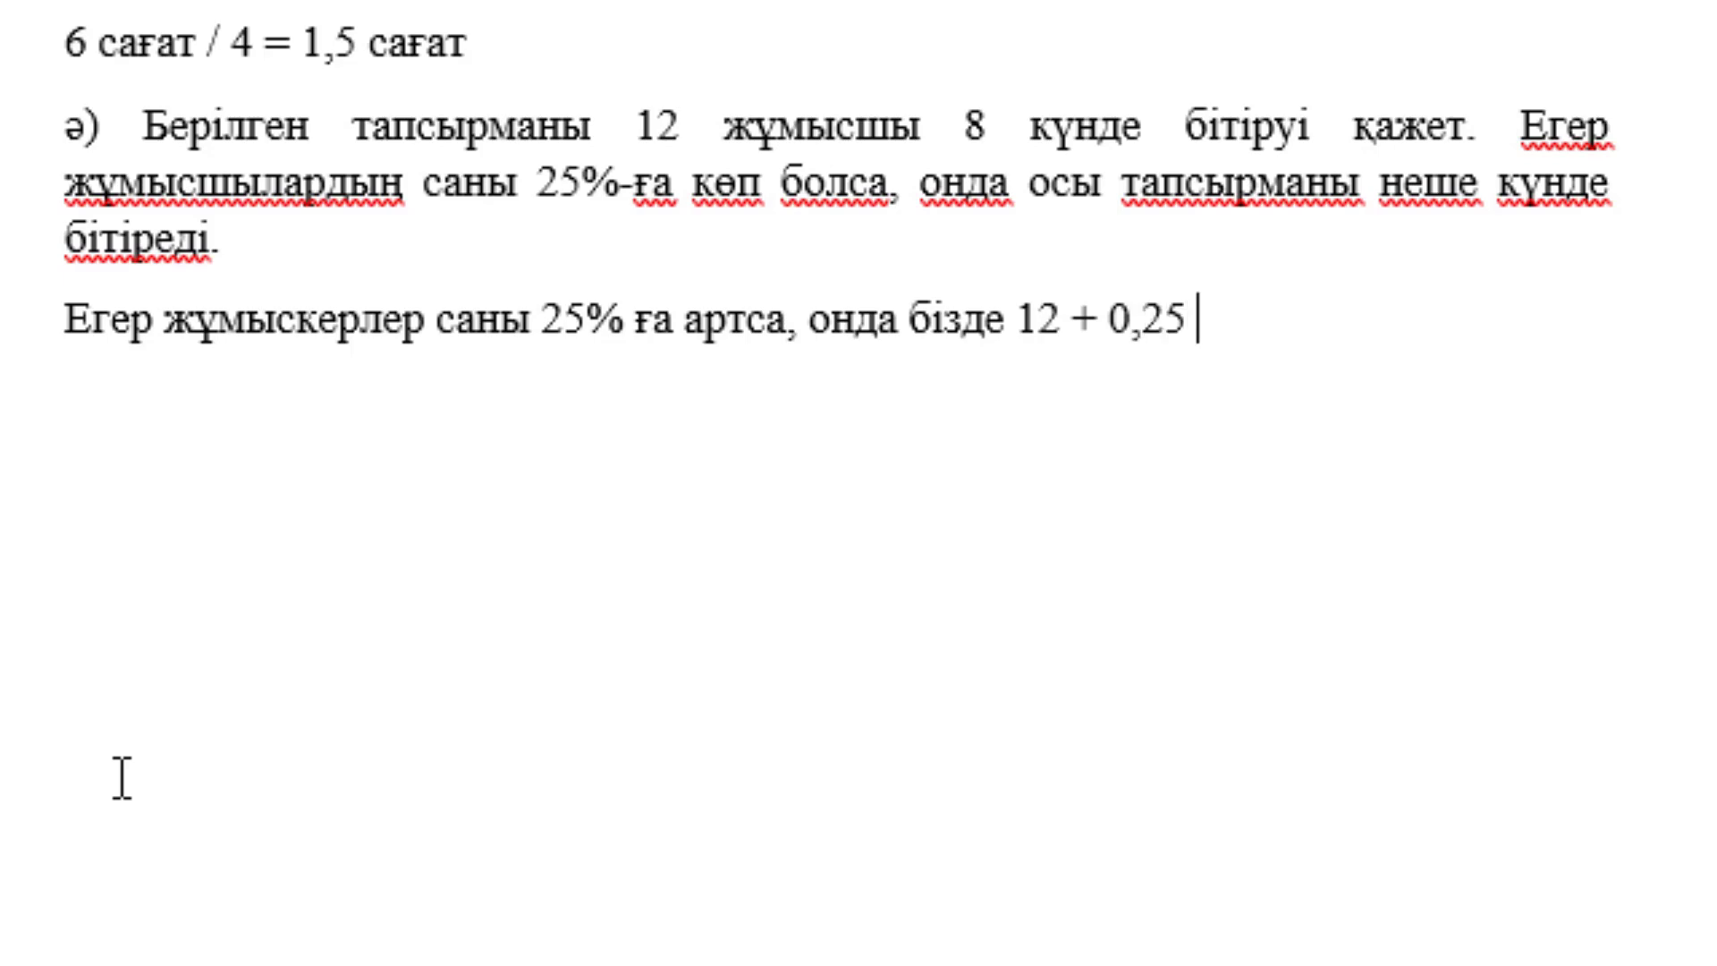
pyautogui.write('8 12 = ')
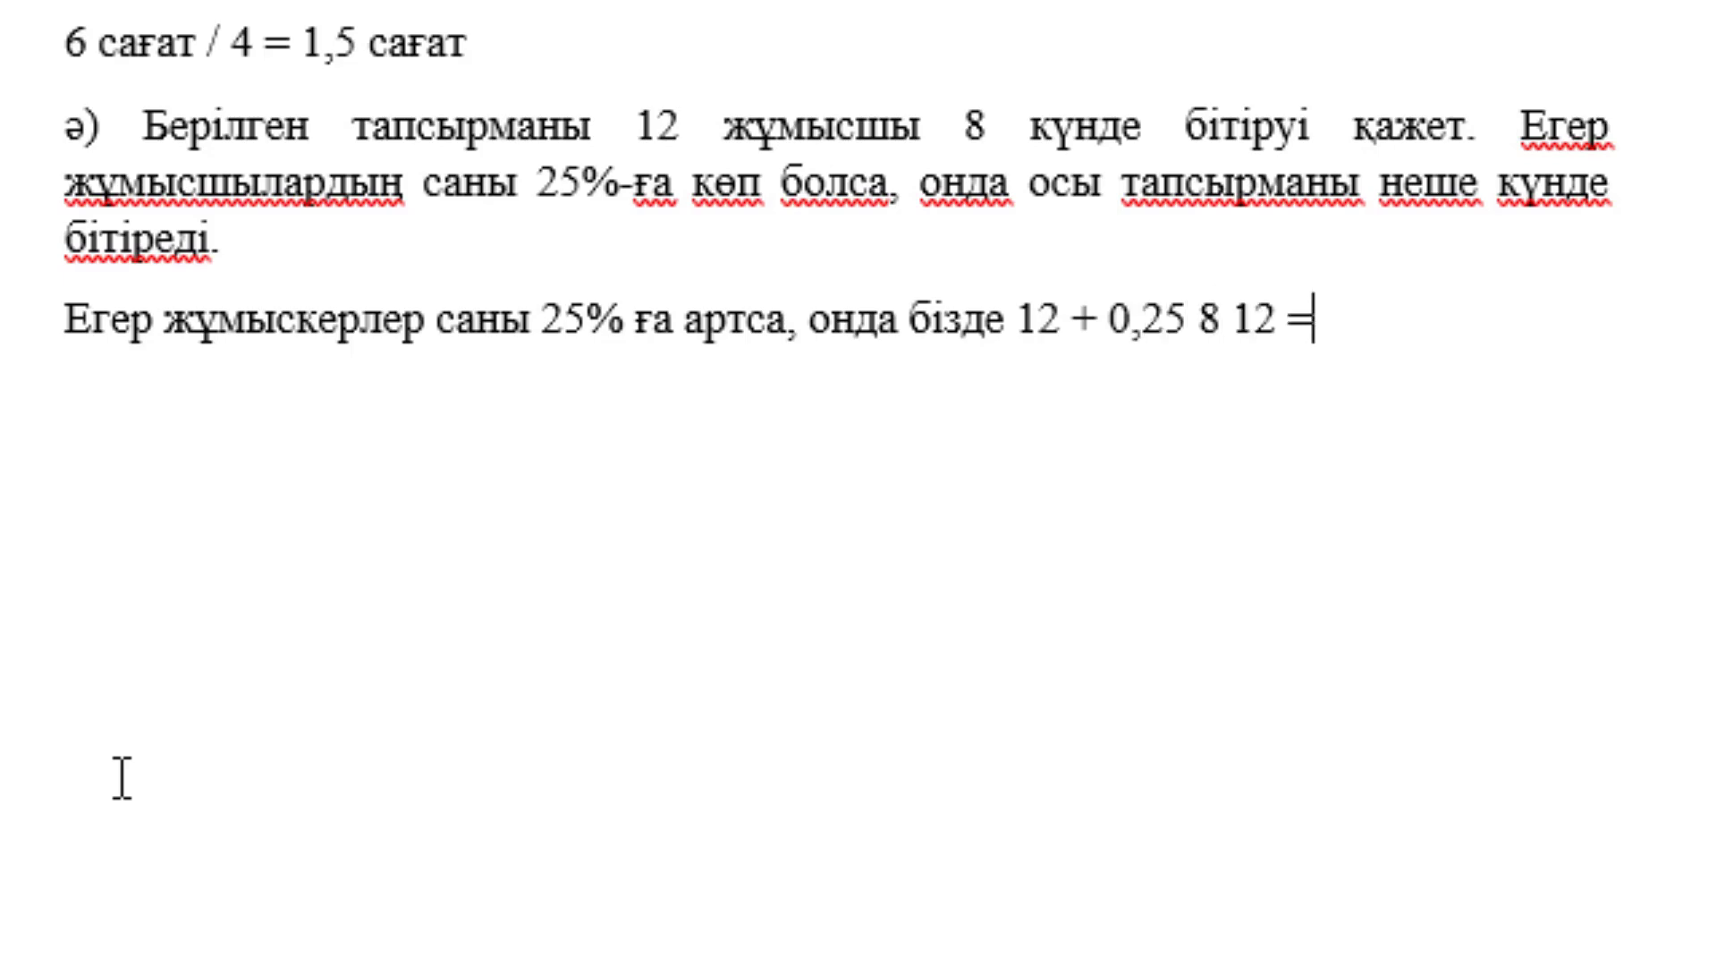
pyautogui.write('15 ')
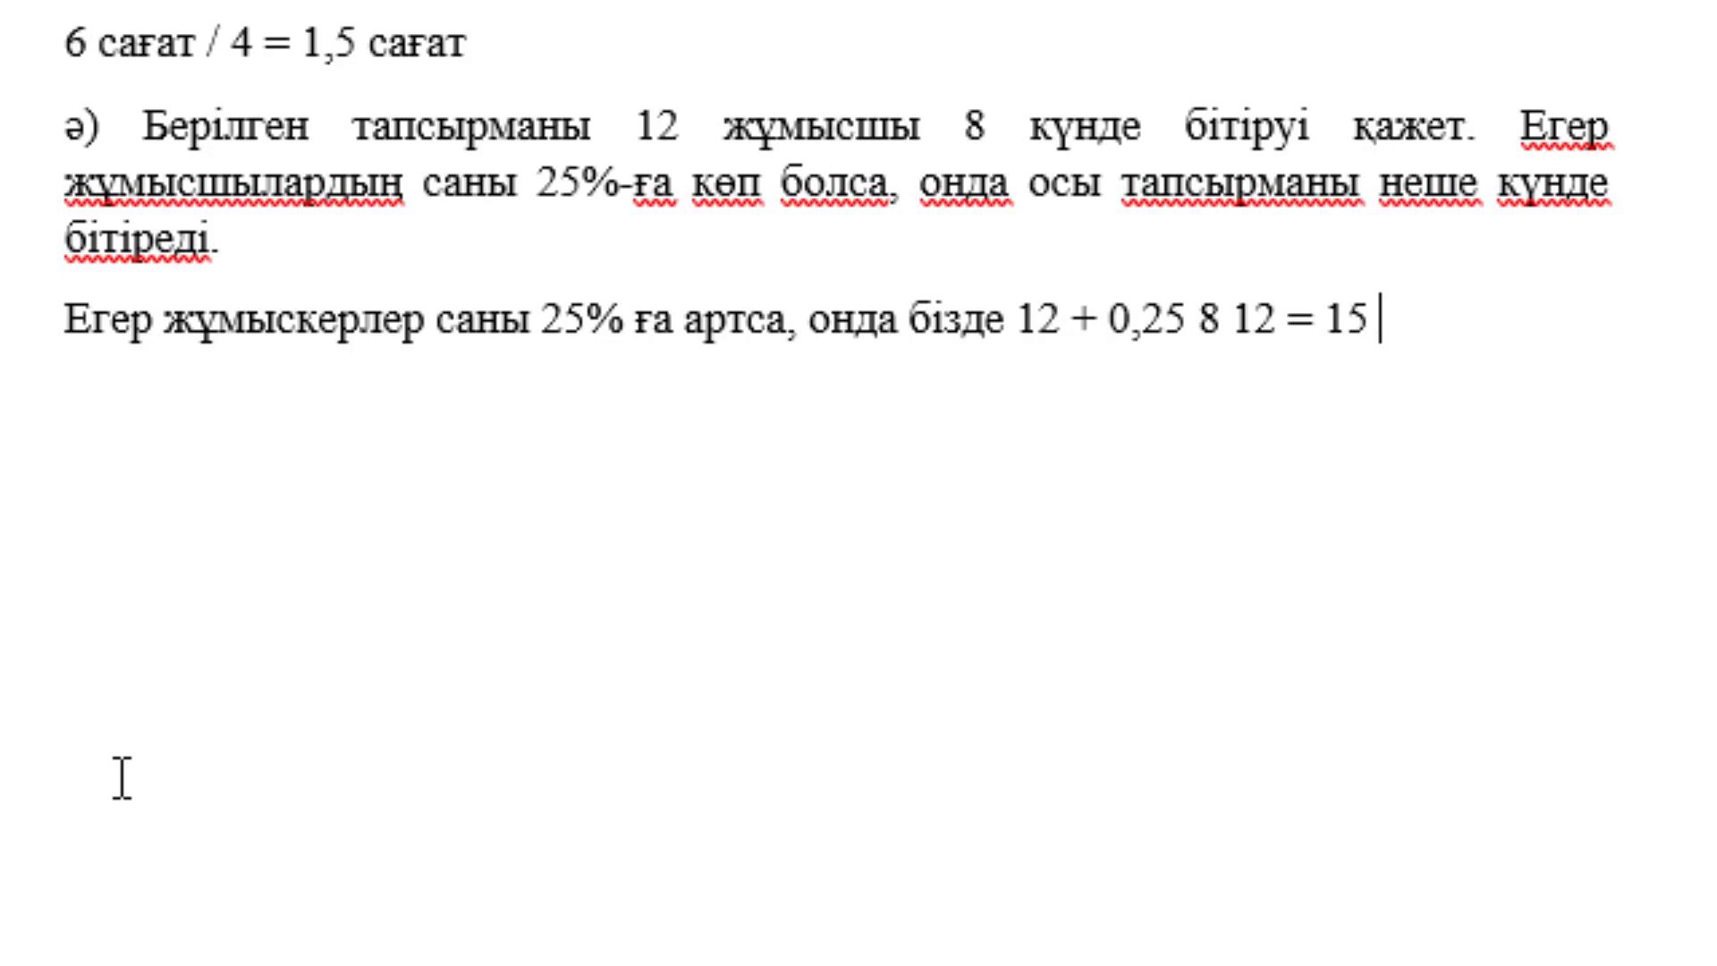
pyautogui.write('жұмыс')
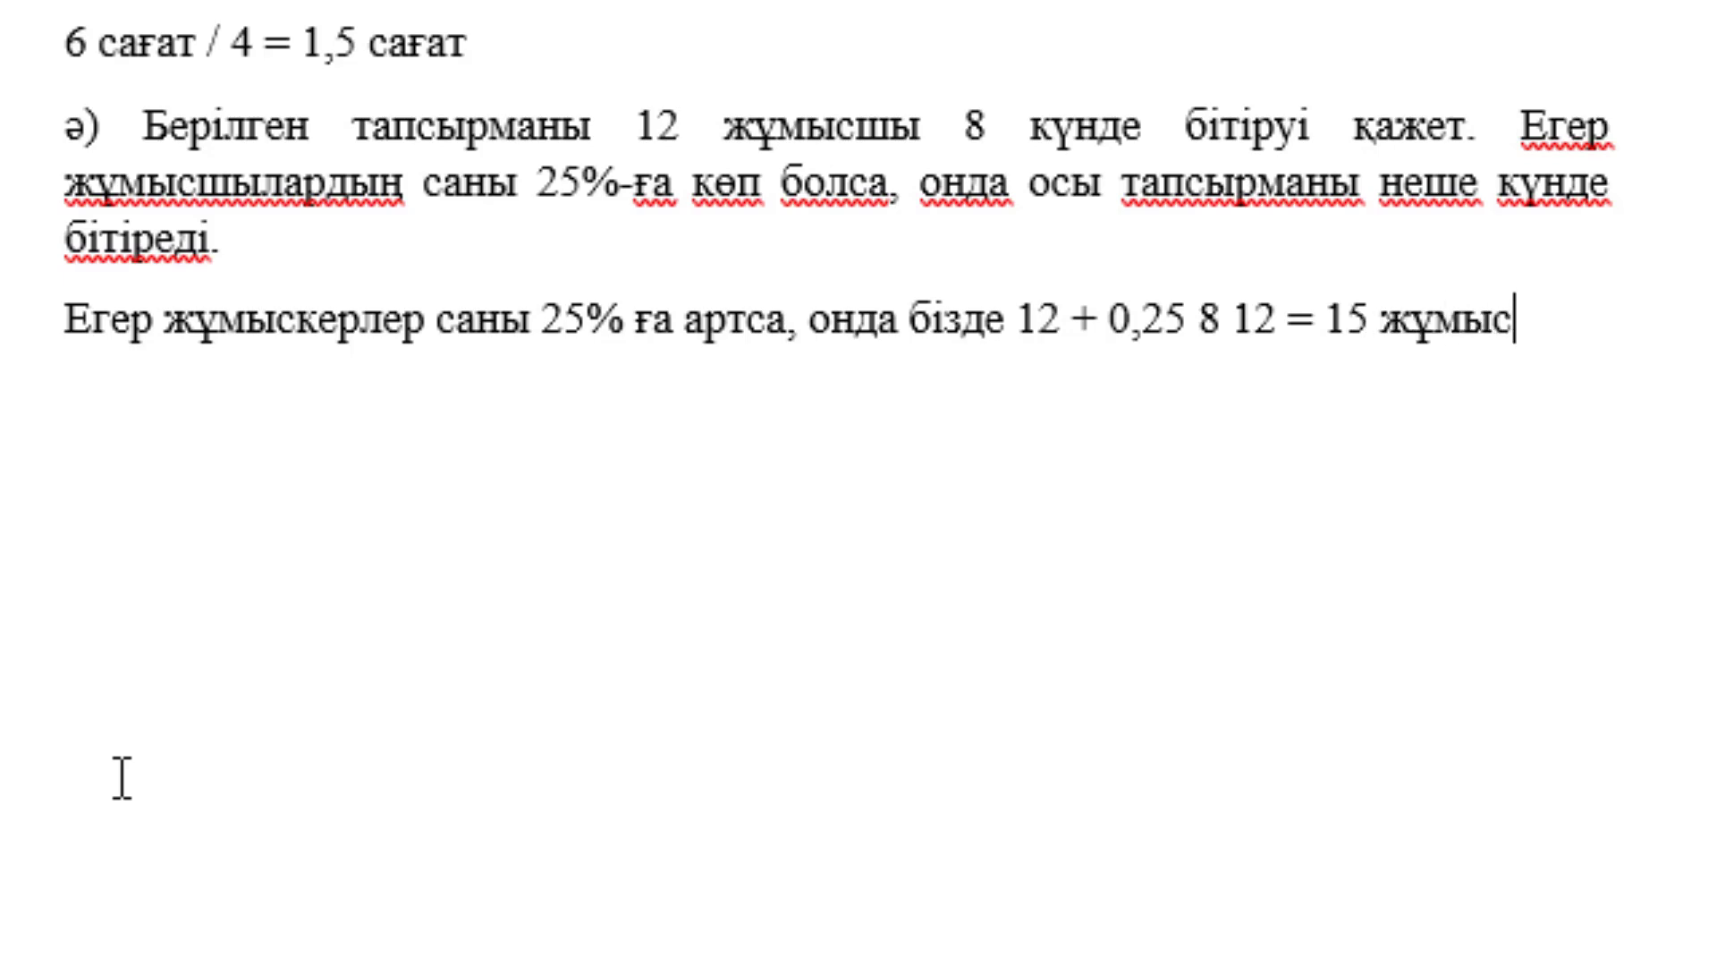
pyautogui.write('кер бр')
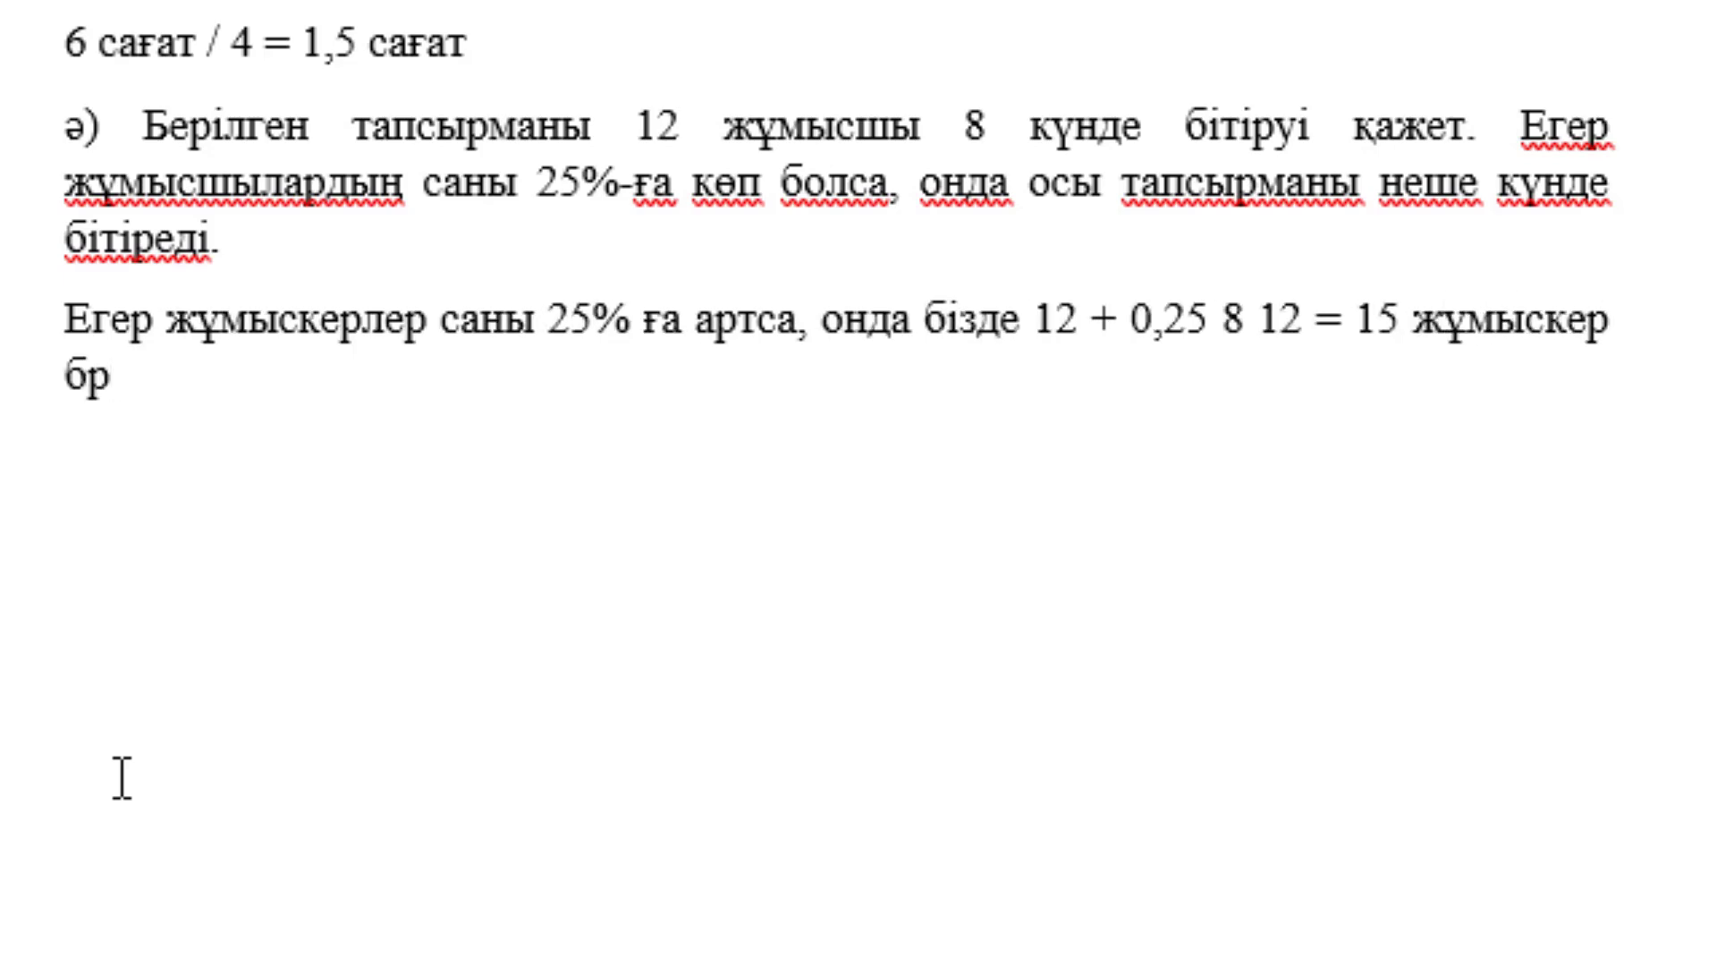
pyautogui.press('BackSpace')
pyautogui.write('ар.')
pyautogui.press('Return')
pyautogui.write('12 ')
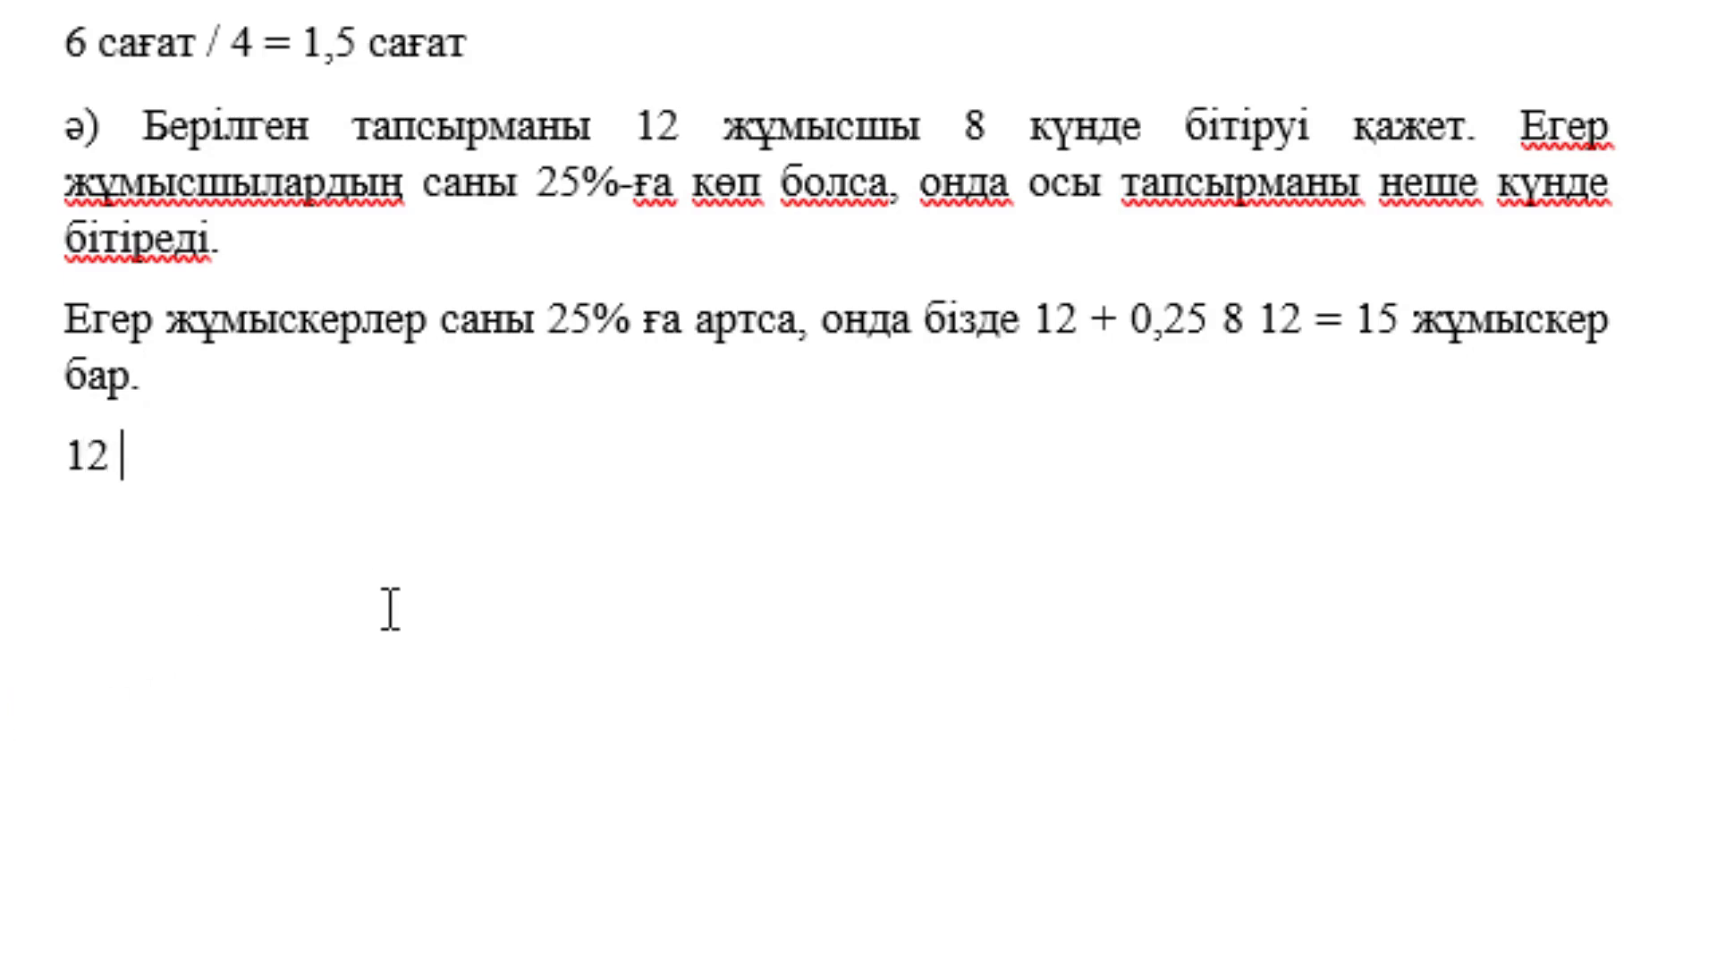
pyautogui.write('* ')
pyautogui.write('8 =')
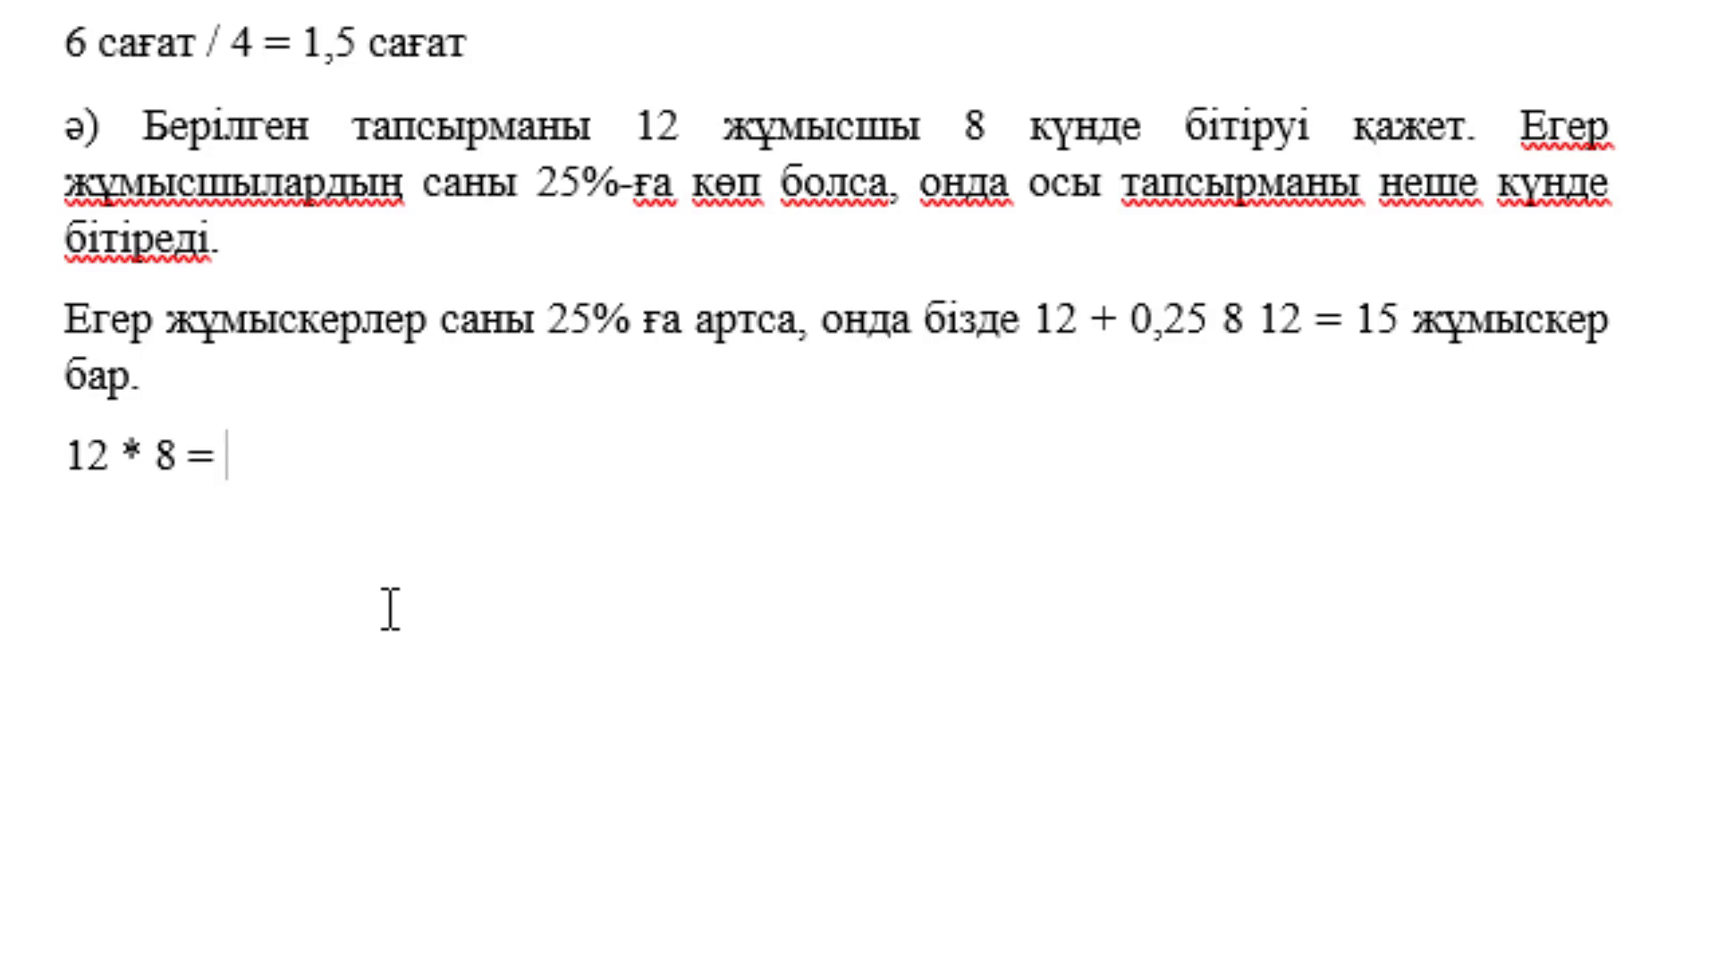
# Type the proportion '12 : 8 = 15 : 9' with '96 = 15' on the next line.
pyautogui.press('BackSpace')
pyautogui.press('BackSpace')
pyautogui.press('BackSpace')
pyautogui.press('BackSpace')
pyautogui.press('BackSpace')
pyautogui.press('BackSpace')
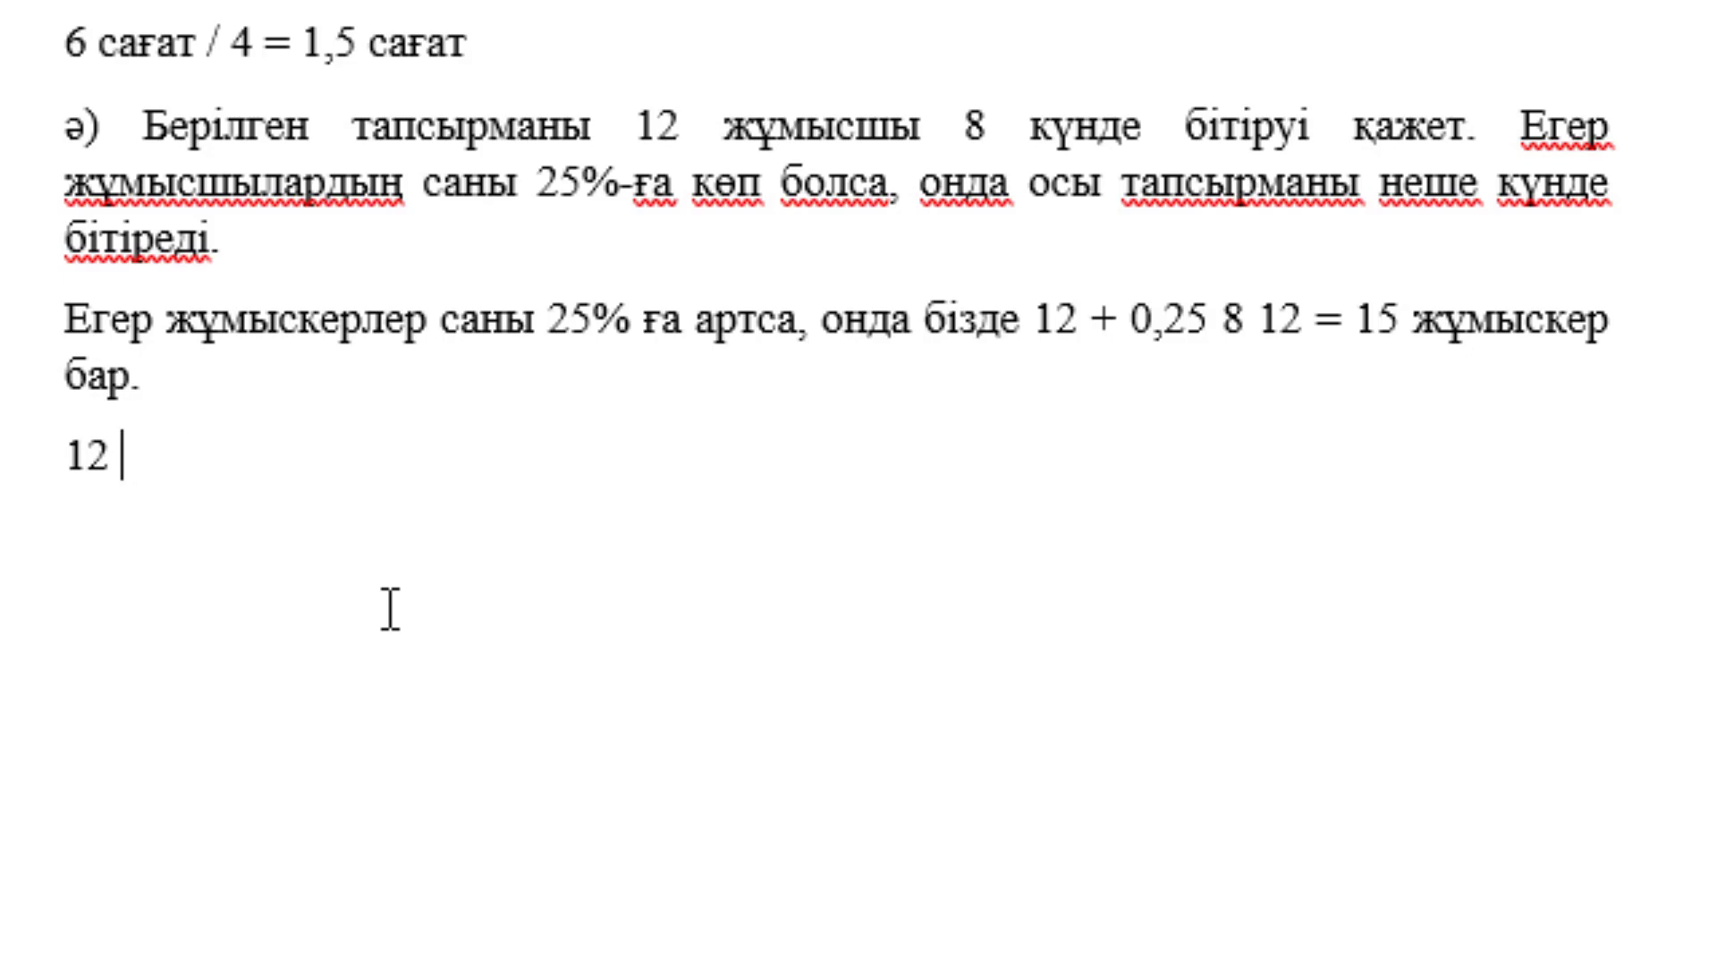
pyautogui.write('&')
pyautogui.press('BackSpace')
pyautogui.write(': 8 ')
pyautogui.write('= 1')
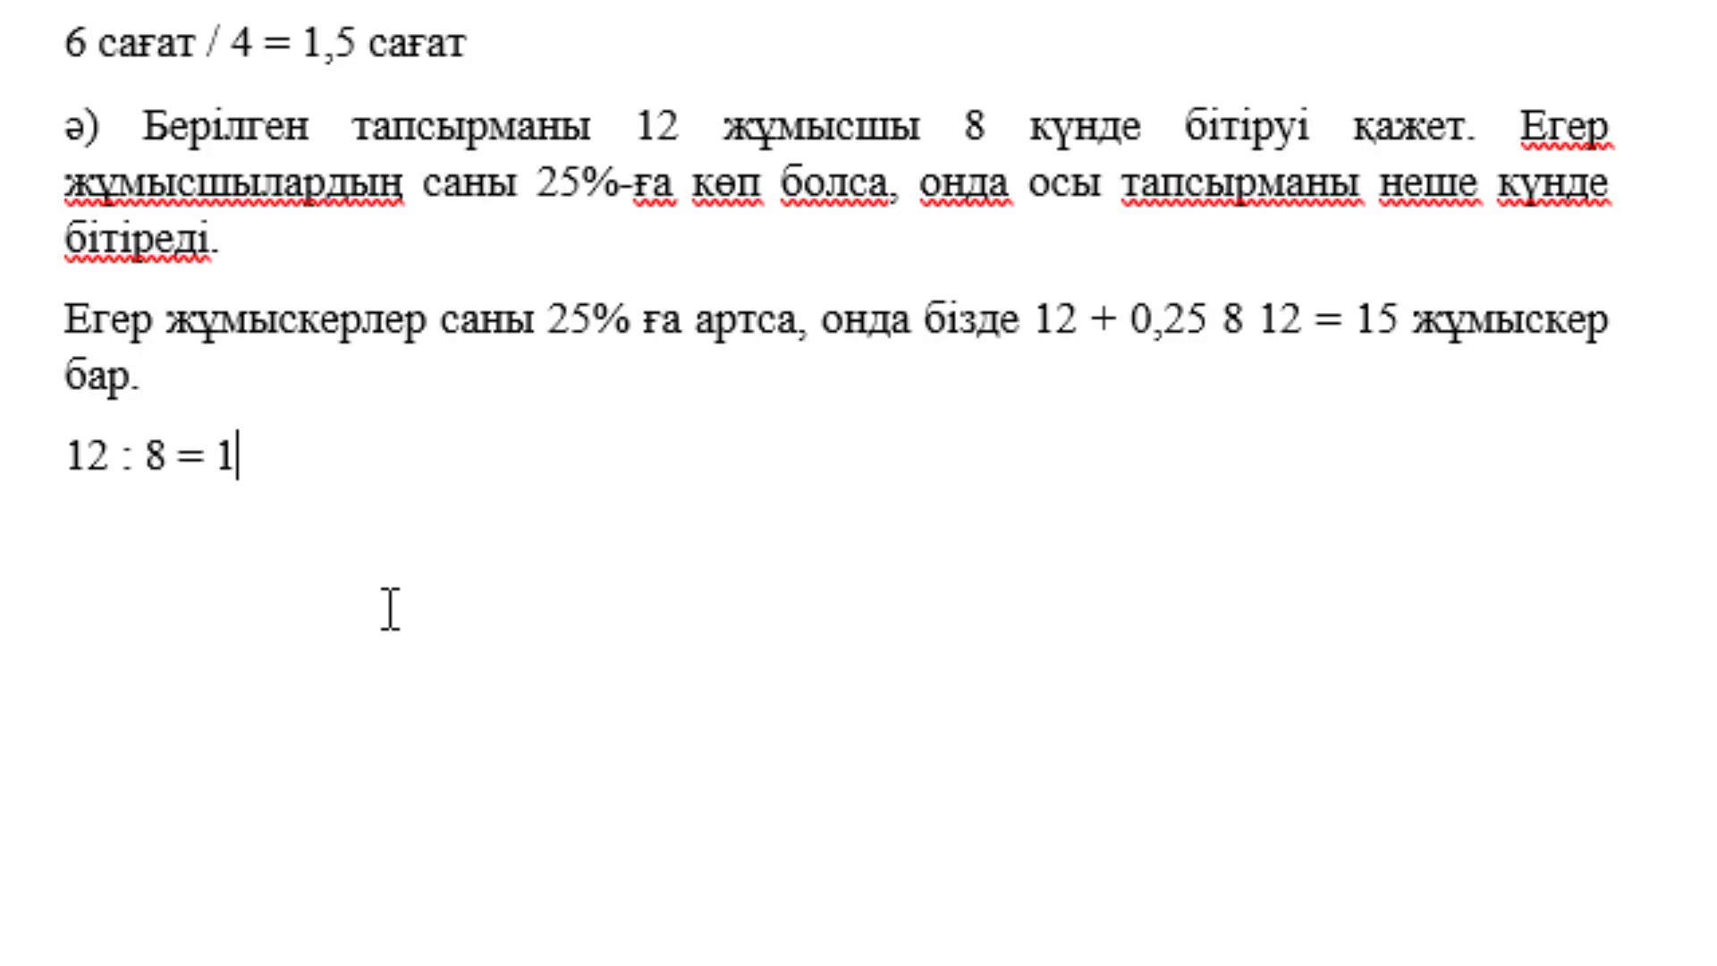
pyautogui.write('5 : ')
pyautogui.write('9')
pyautogui.press('Return')
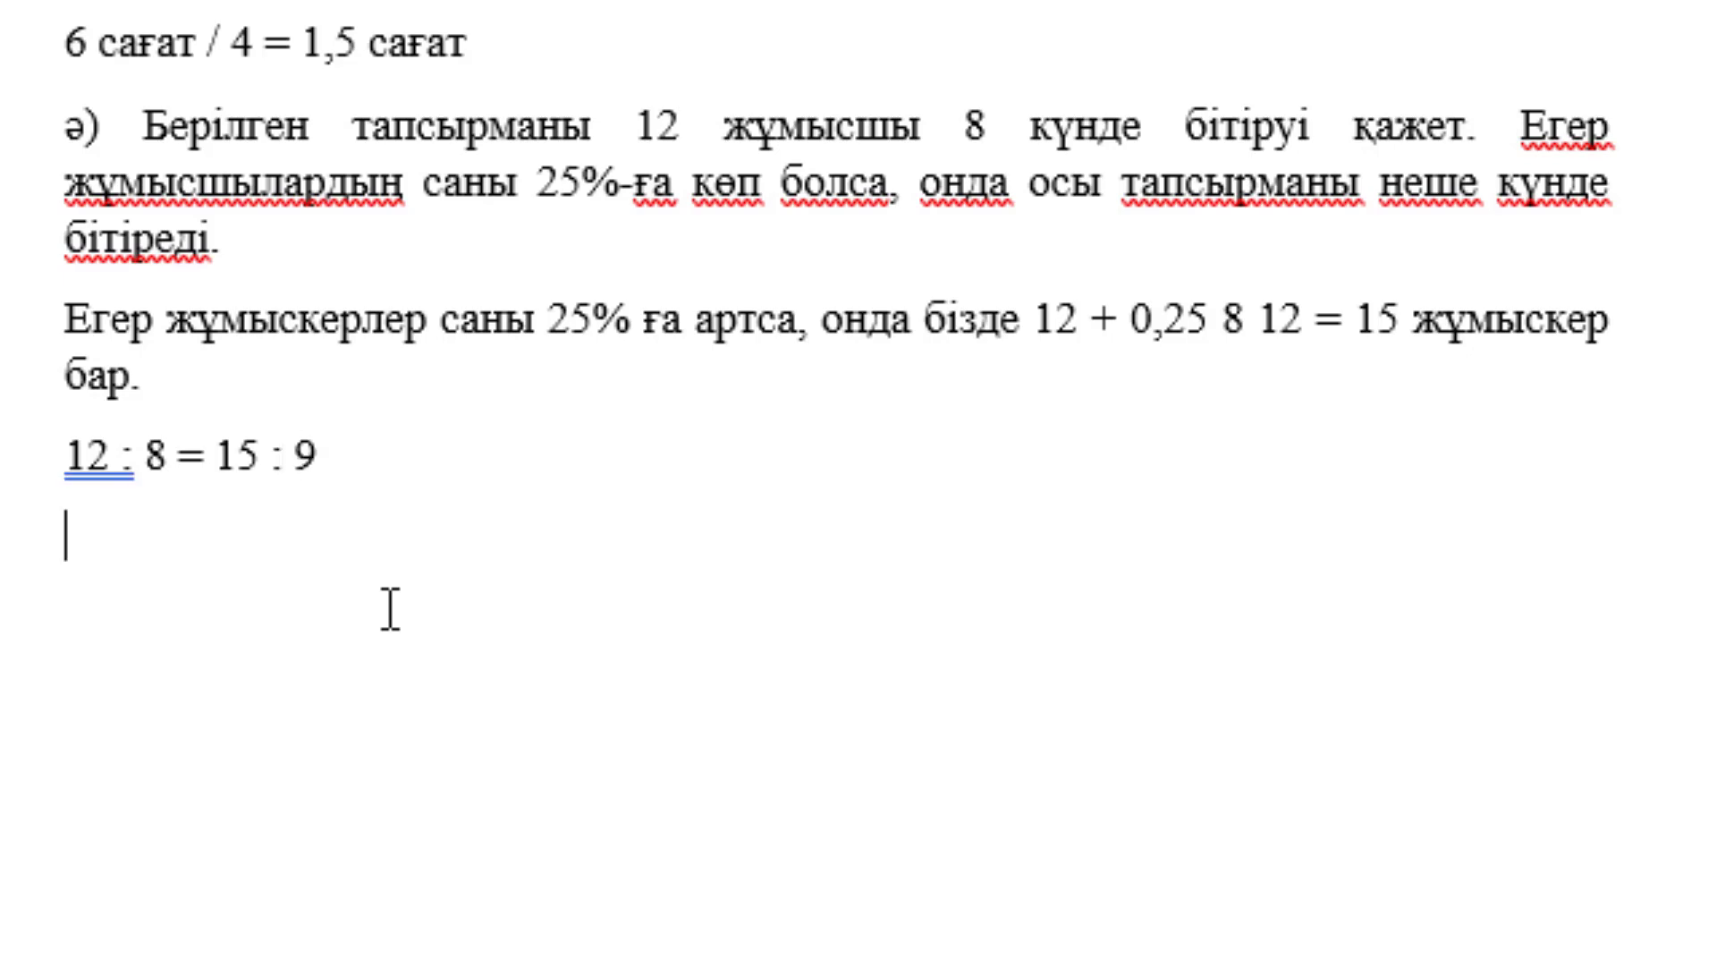
pyautogui.write('96')
pyautogui.write(' = 1')
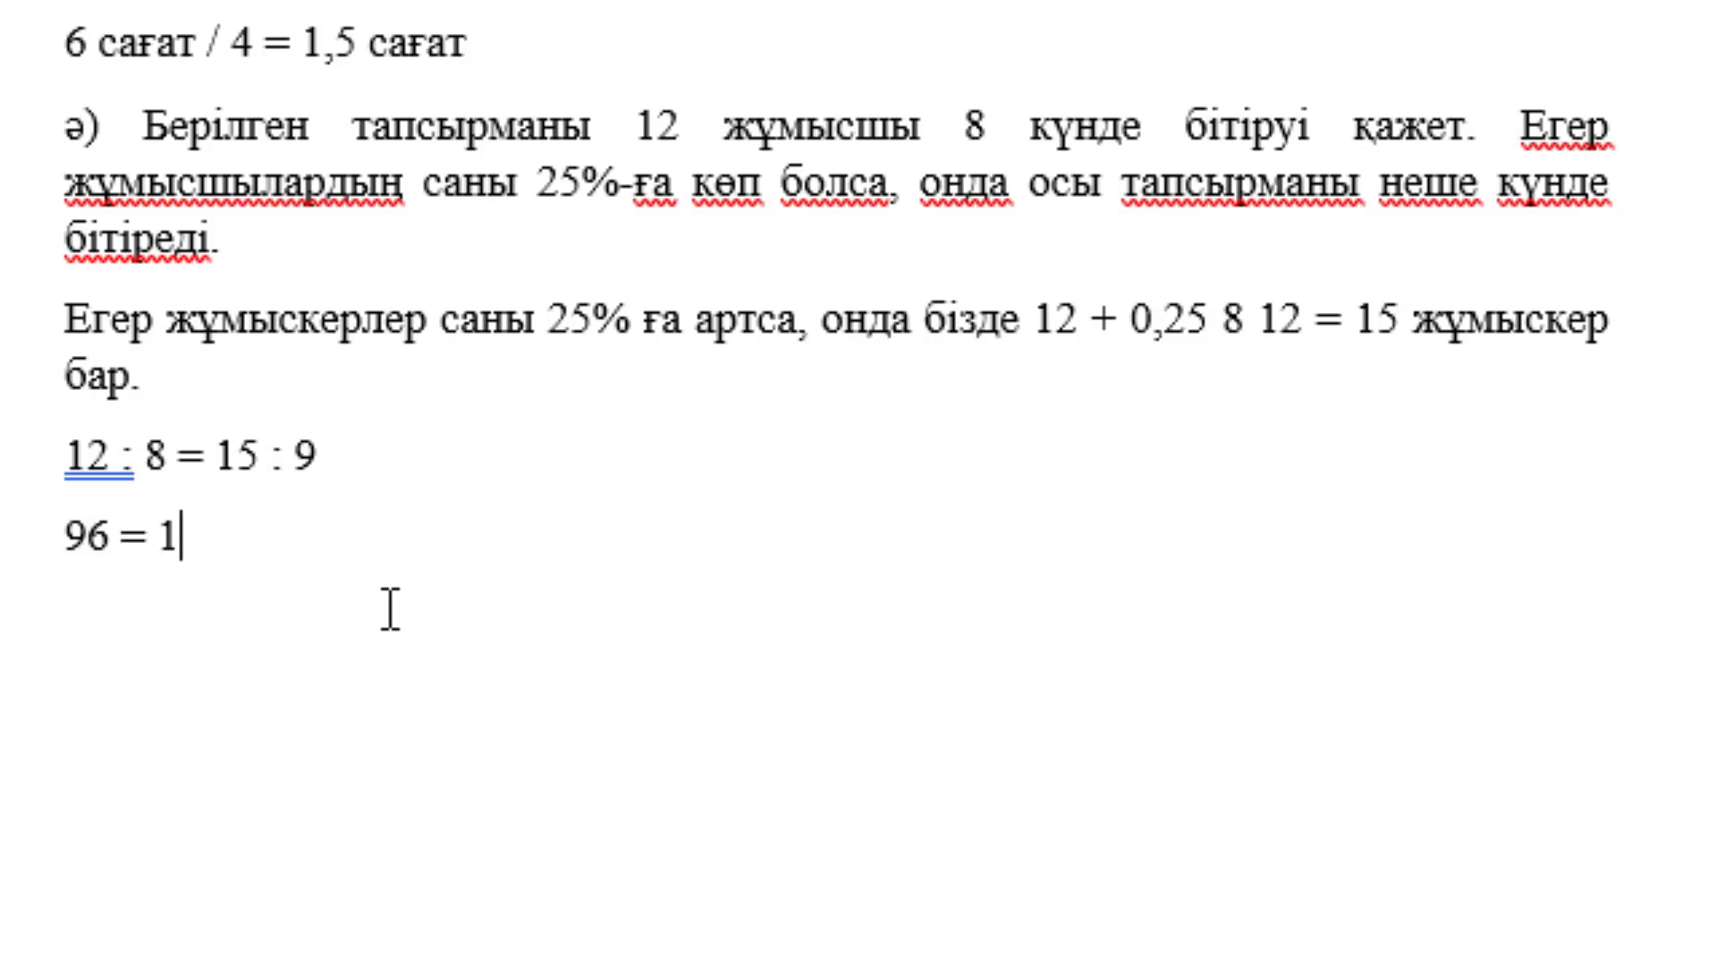
pyautogui.write('5')
# Replace the 9 with the unknown D and complete the equation as '96 = 15D'.
pyautogui.click(298, 455)
pyautogui.press('Delete')
pyautogui.write('D')
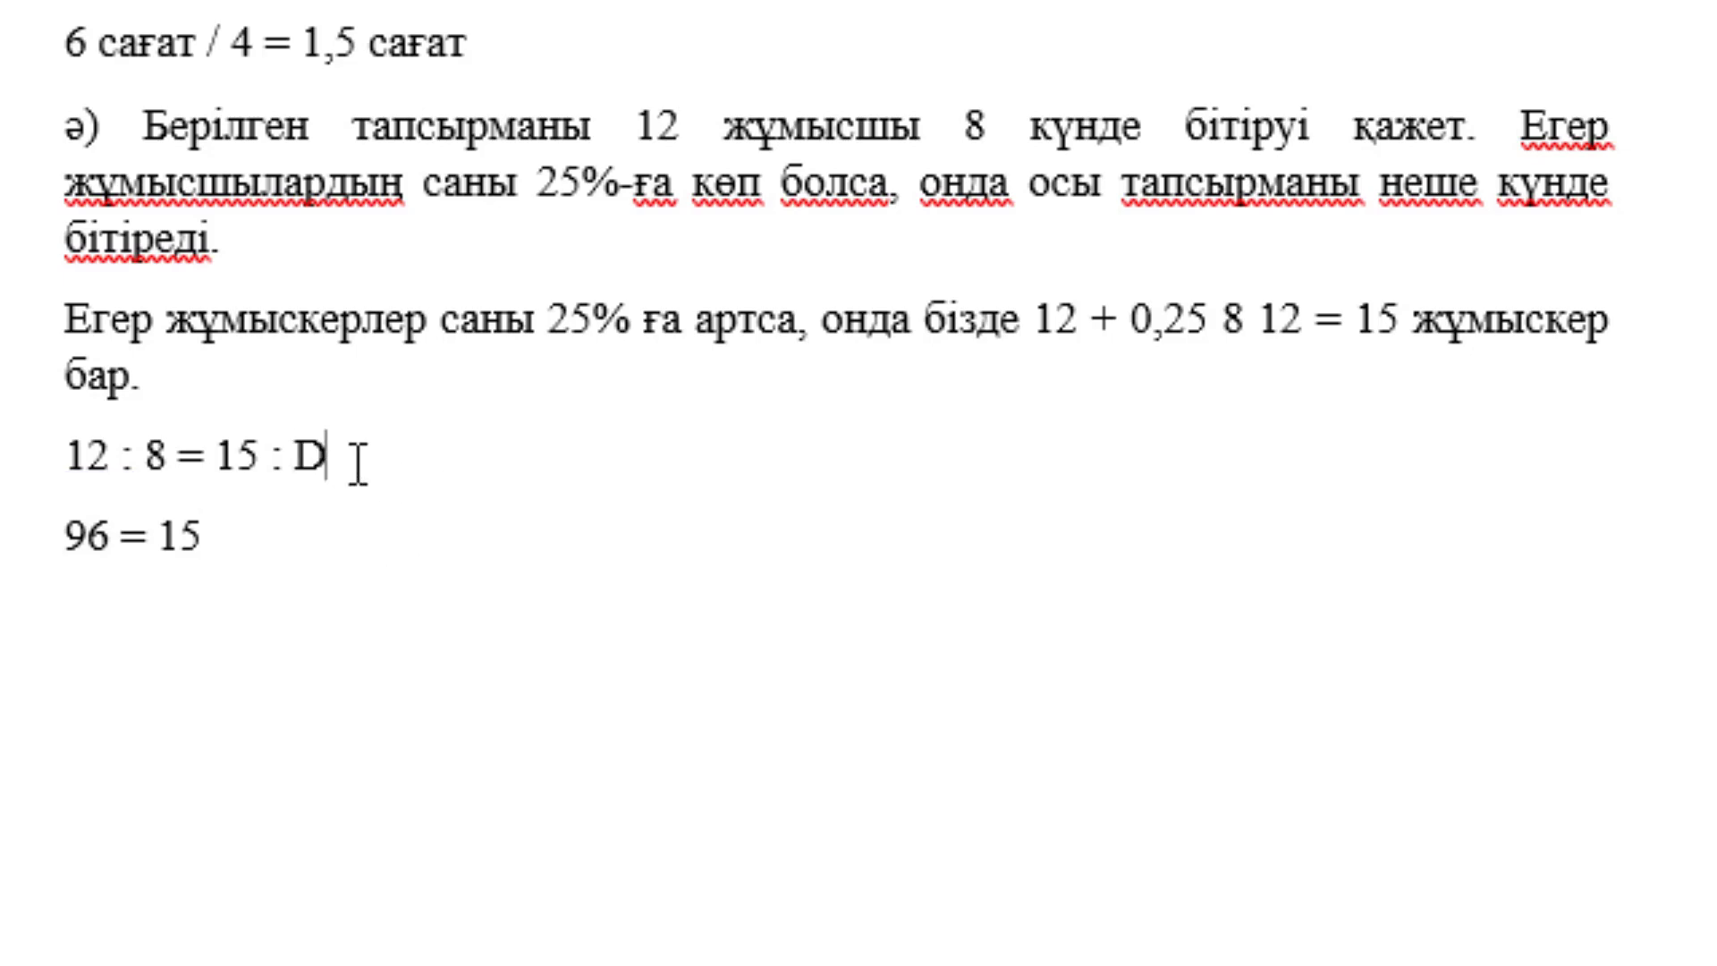
pyautogui.click(304, 535)
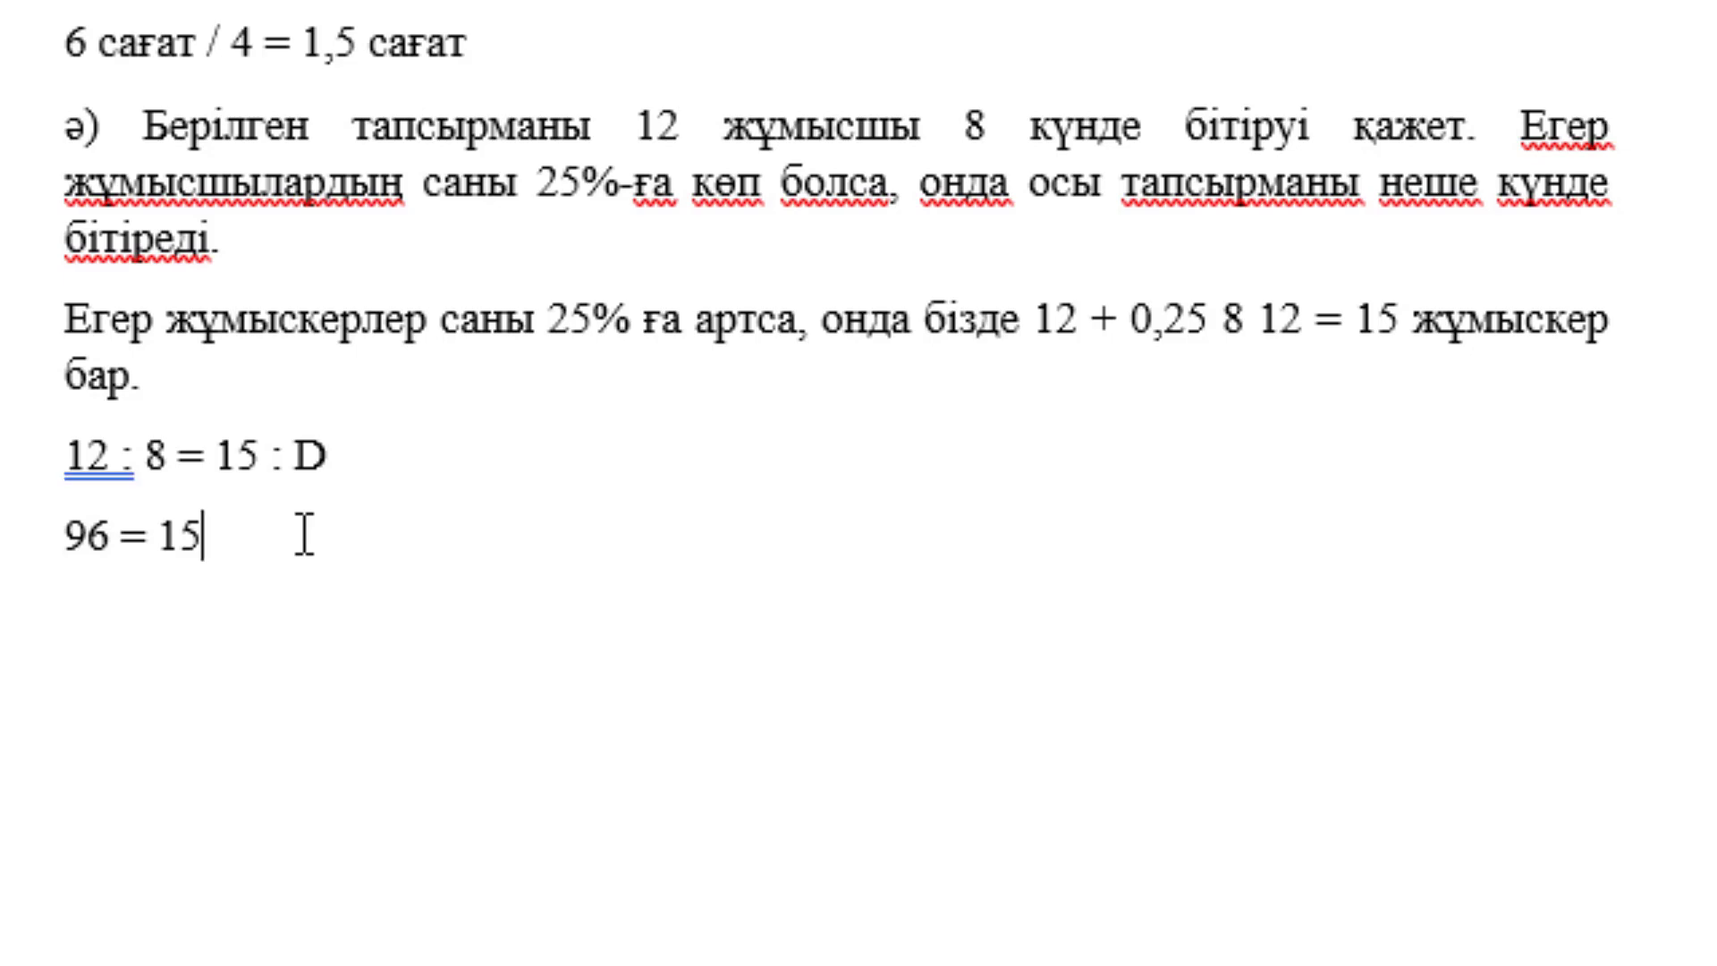
pyautogui.write('D')
pyautogui.press('Return')
# Explain dividing both sides of the equation by 15 to find D.
pyautogui.write('енд')
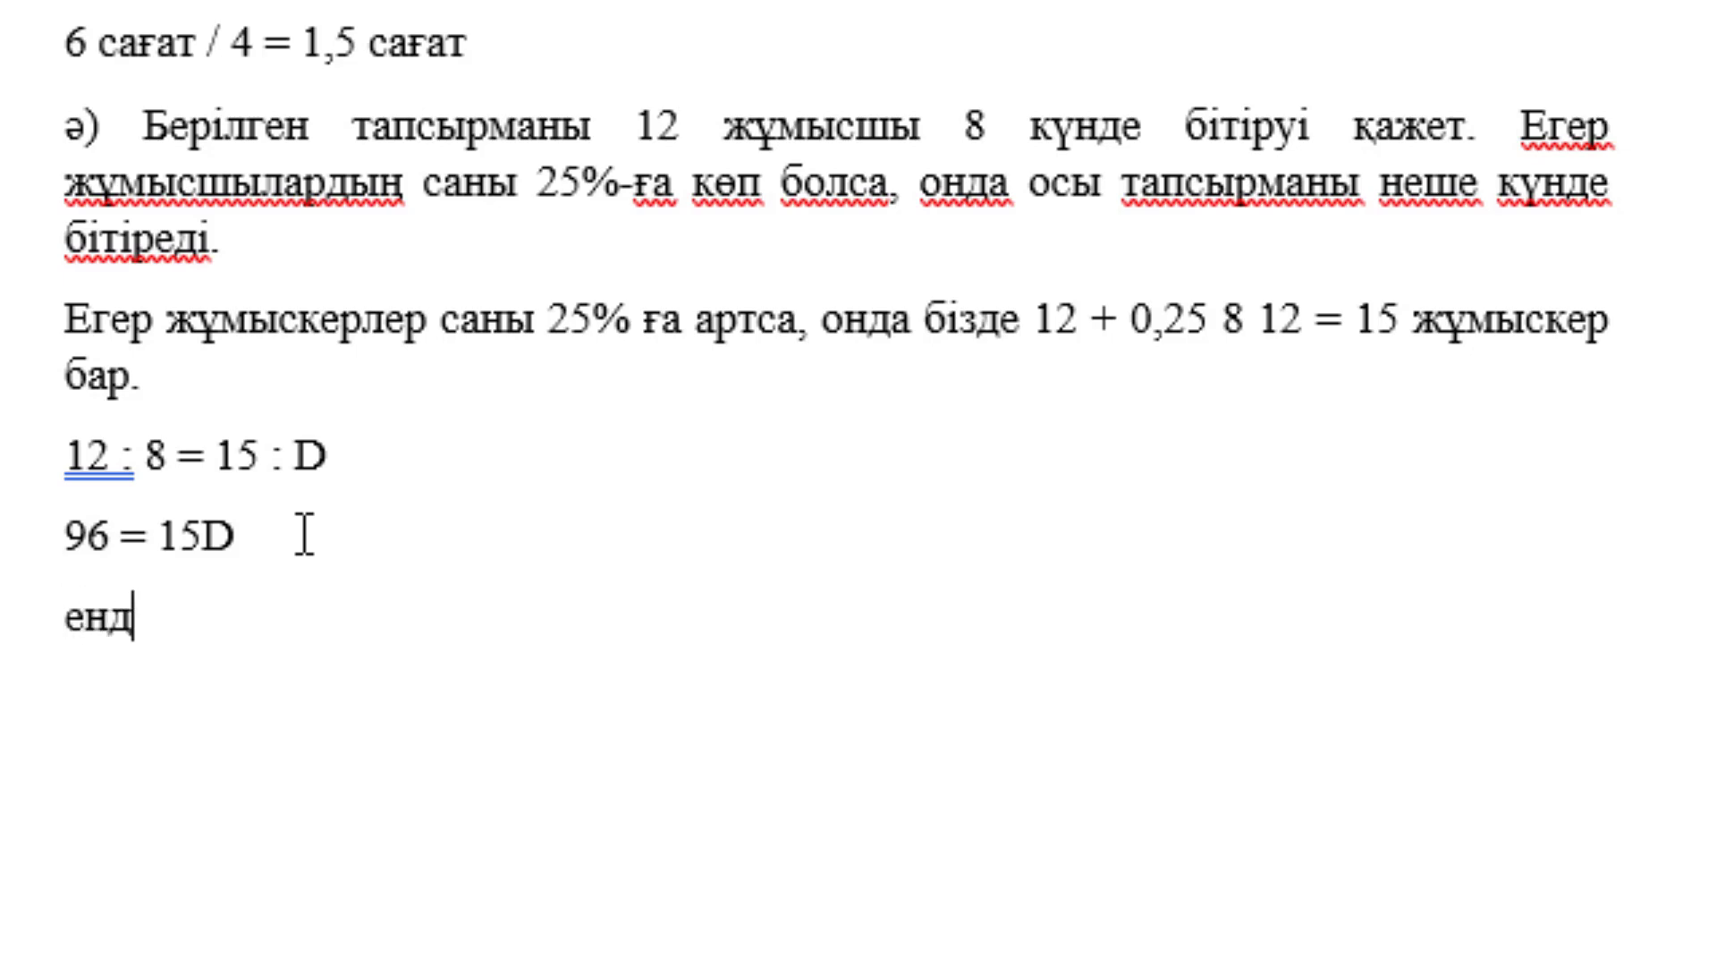
pyautogui.write('Енді теңдікт')
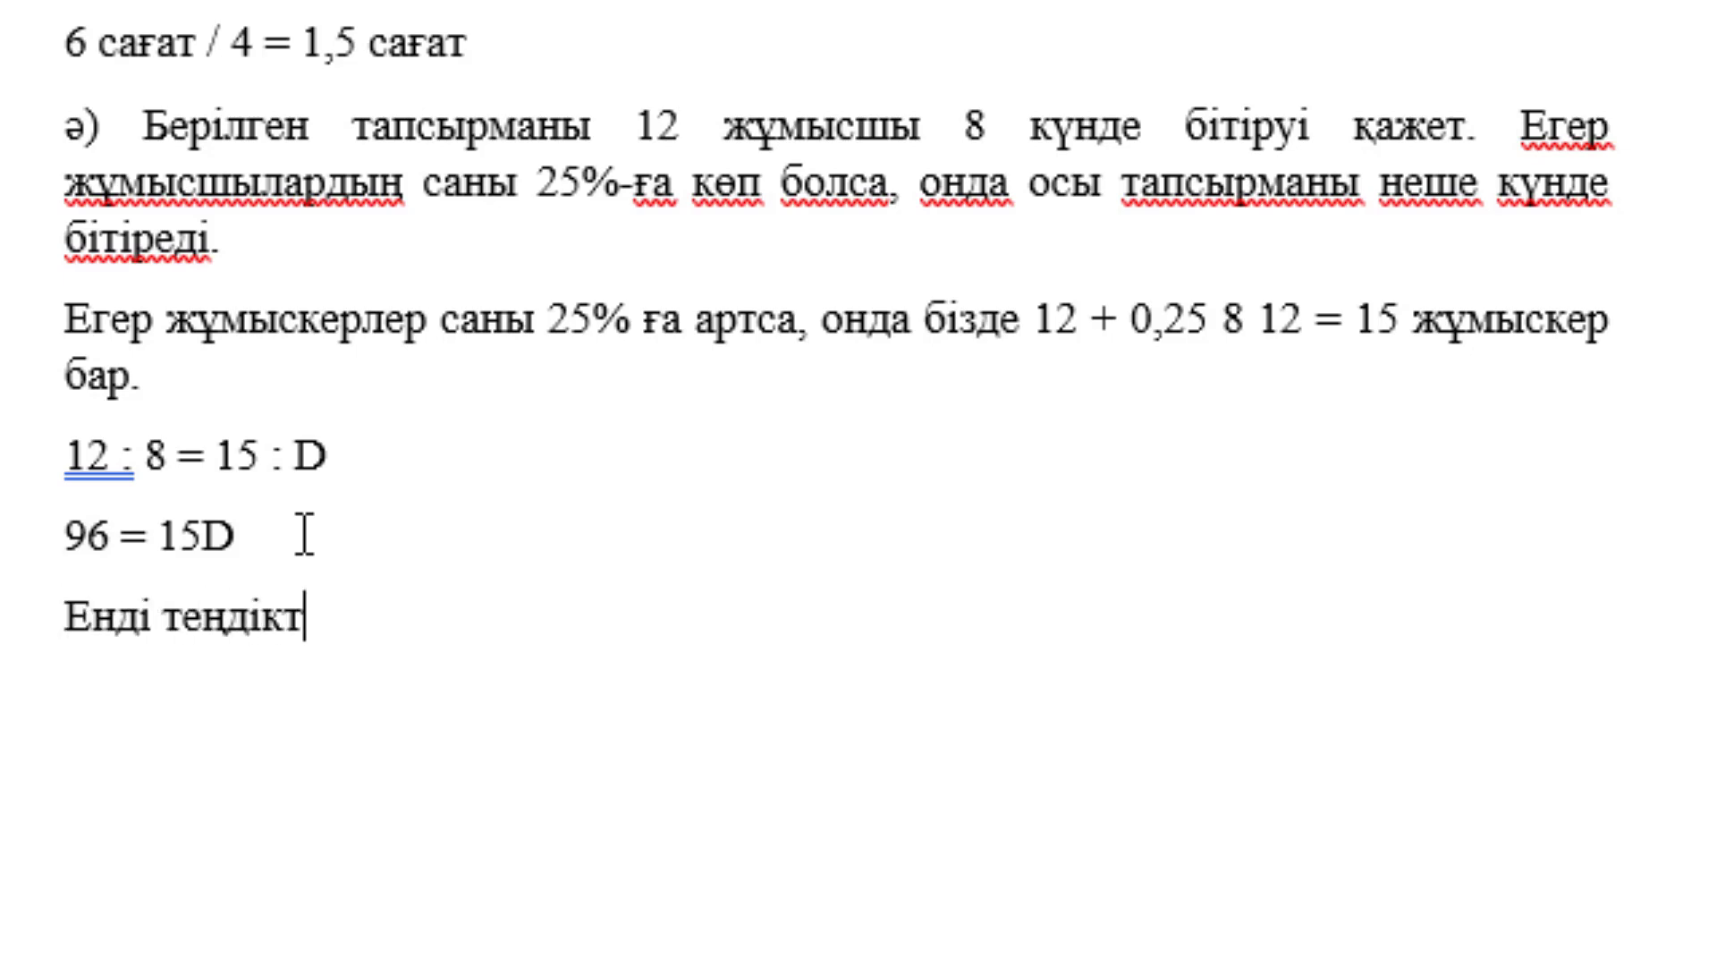
pyautogui.write('ің екі жа')
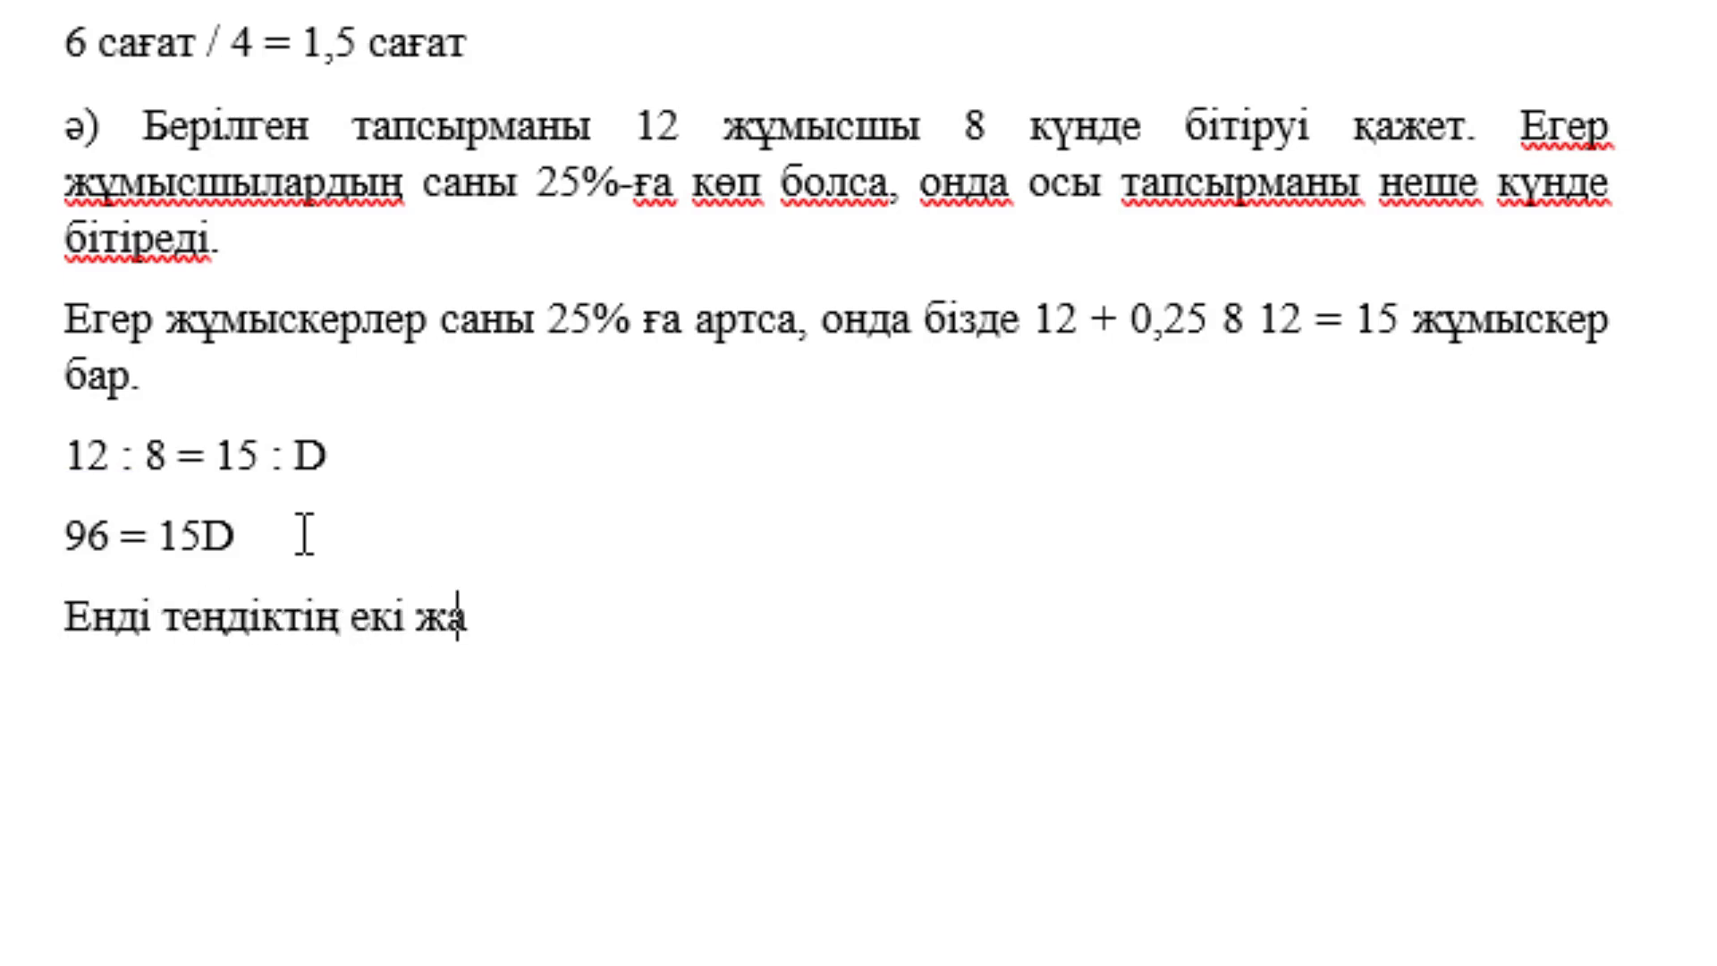
pyautogui.write('ғырн')
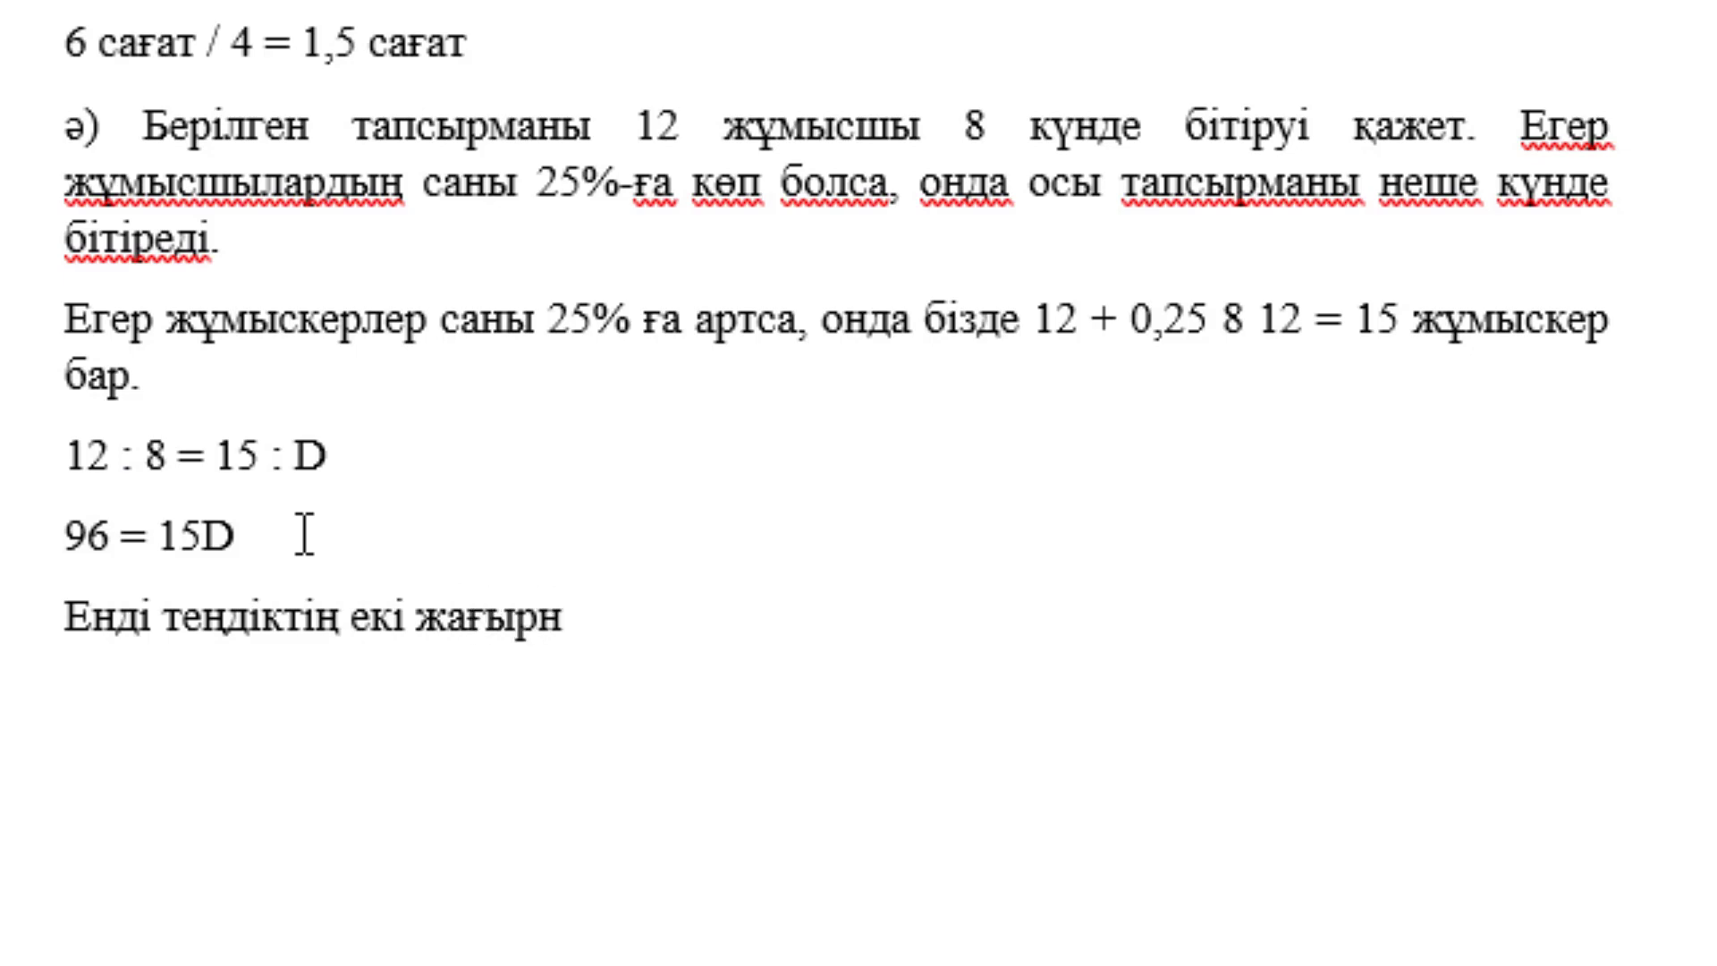
pyautogui.write('да')
pyautogui.press('BackSpace')
pyautogui.press('BackSpace')
pyautogui.press('BackSpace')
pyautogui.press('BackSpace')
pyautogui.write('нда ')
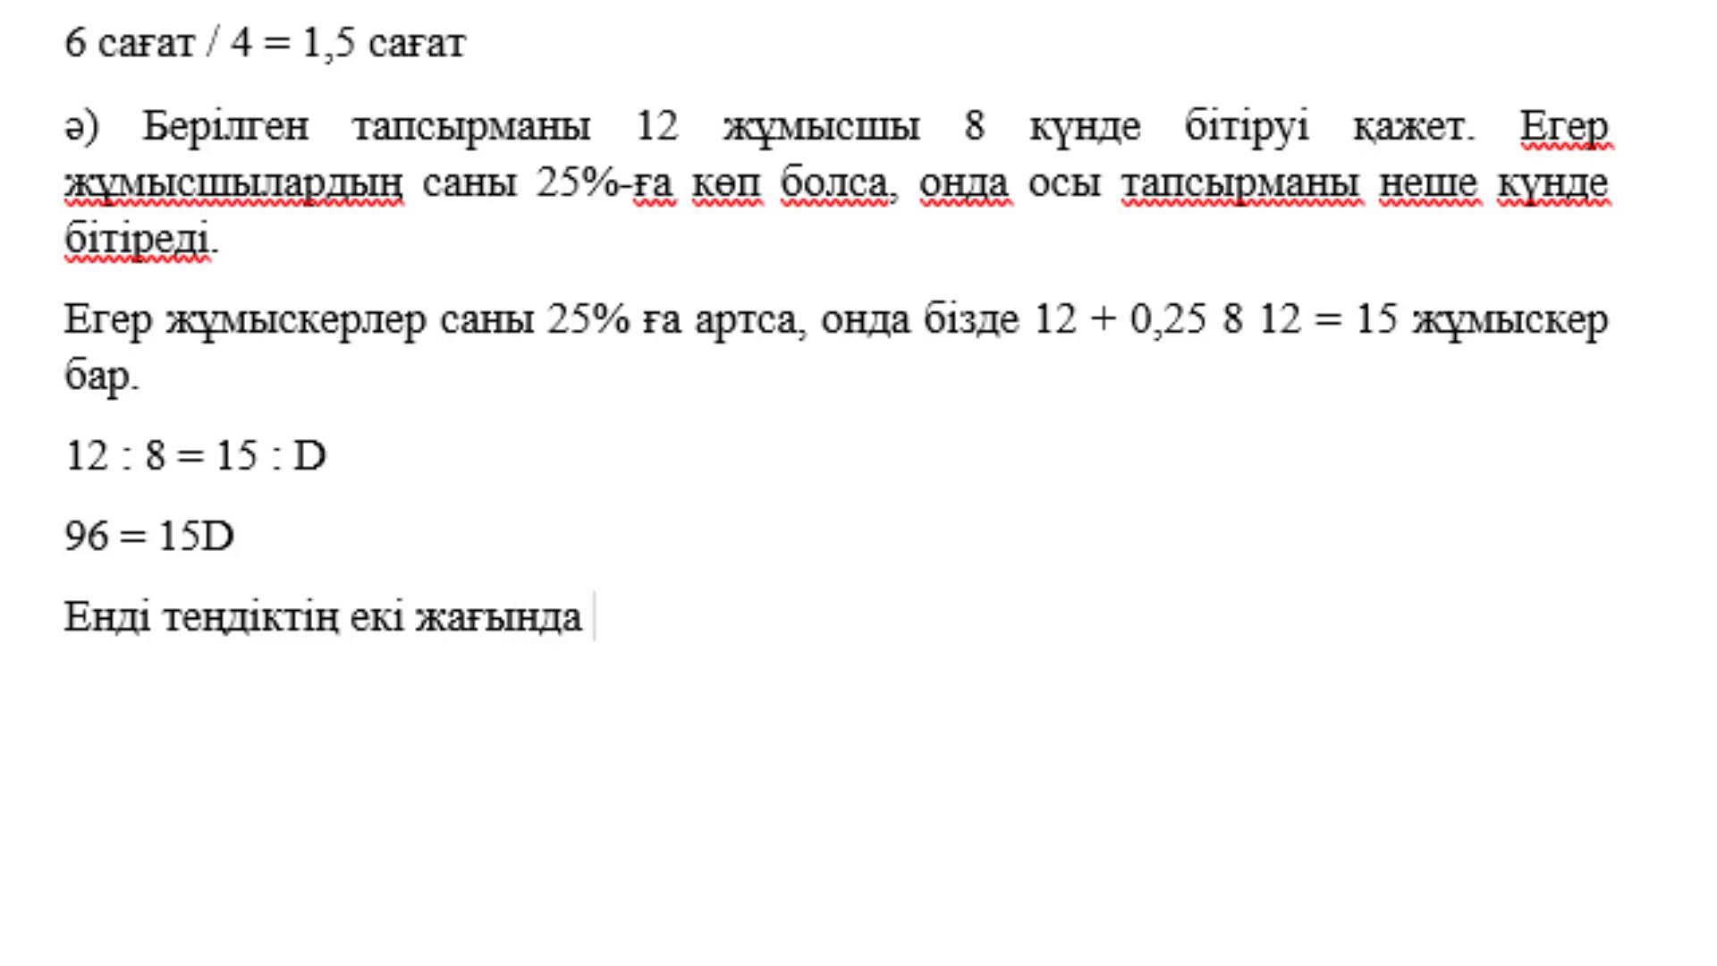
pyautogui.write('15')
pyautogui.write('-ке б')
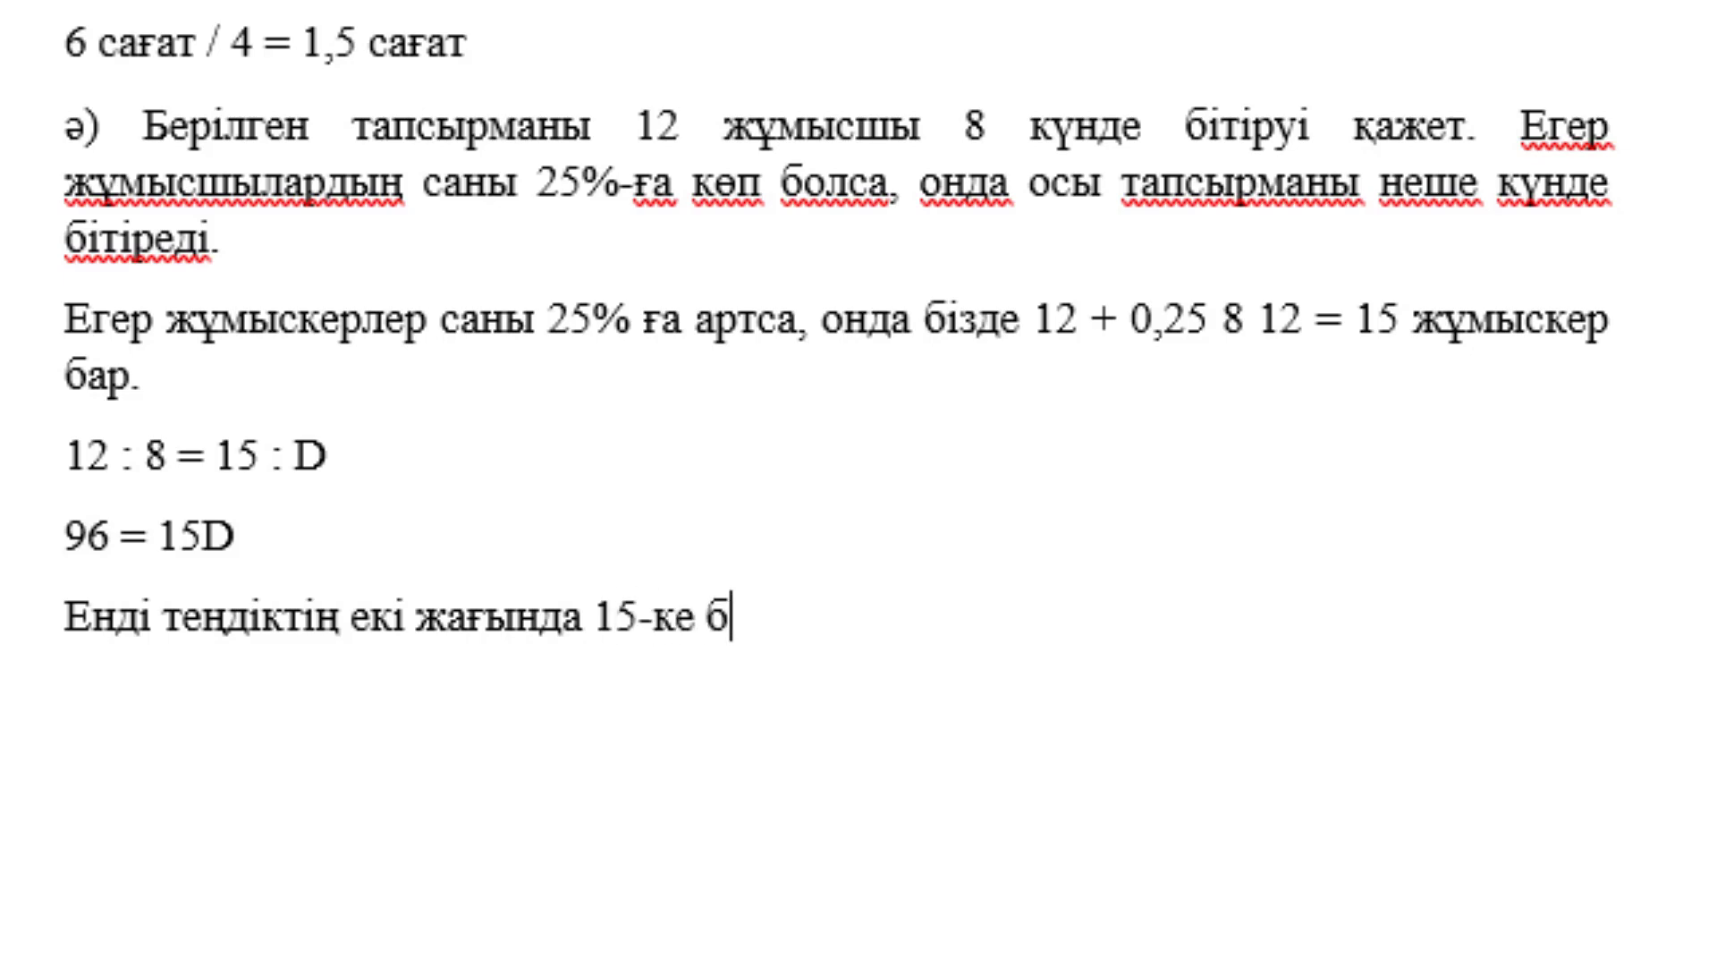
pyautogui.write('өлеміз')
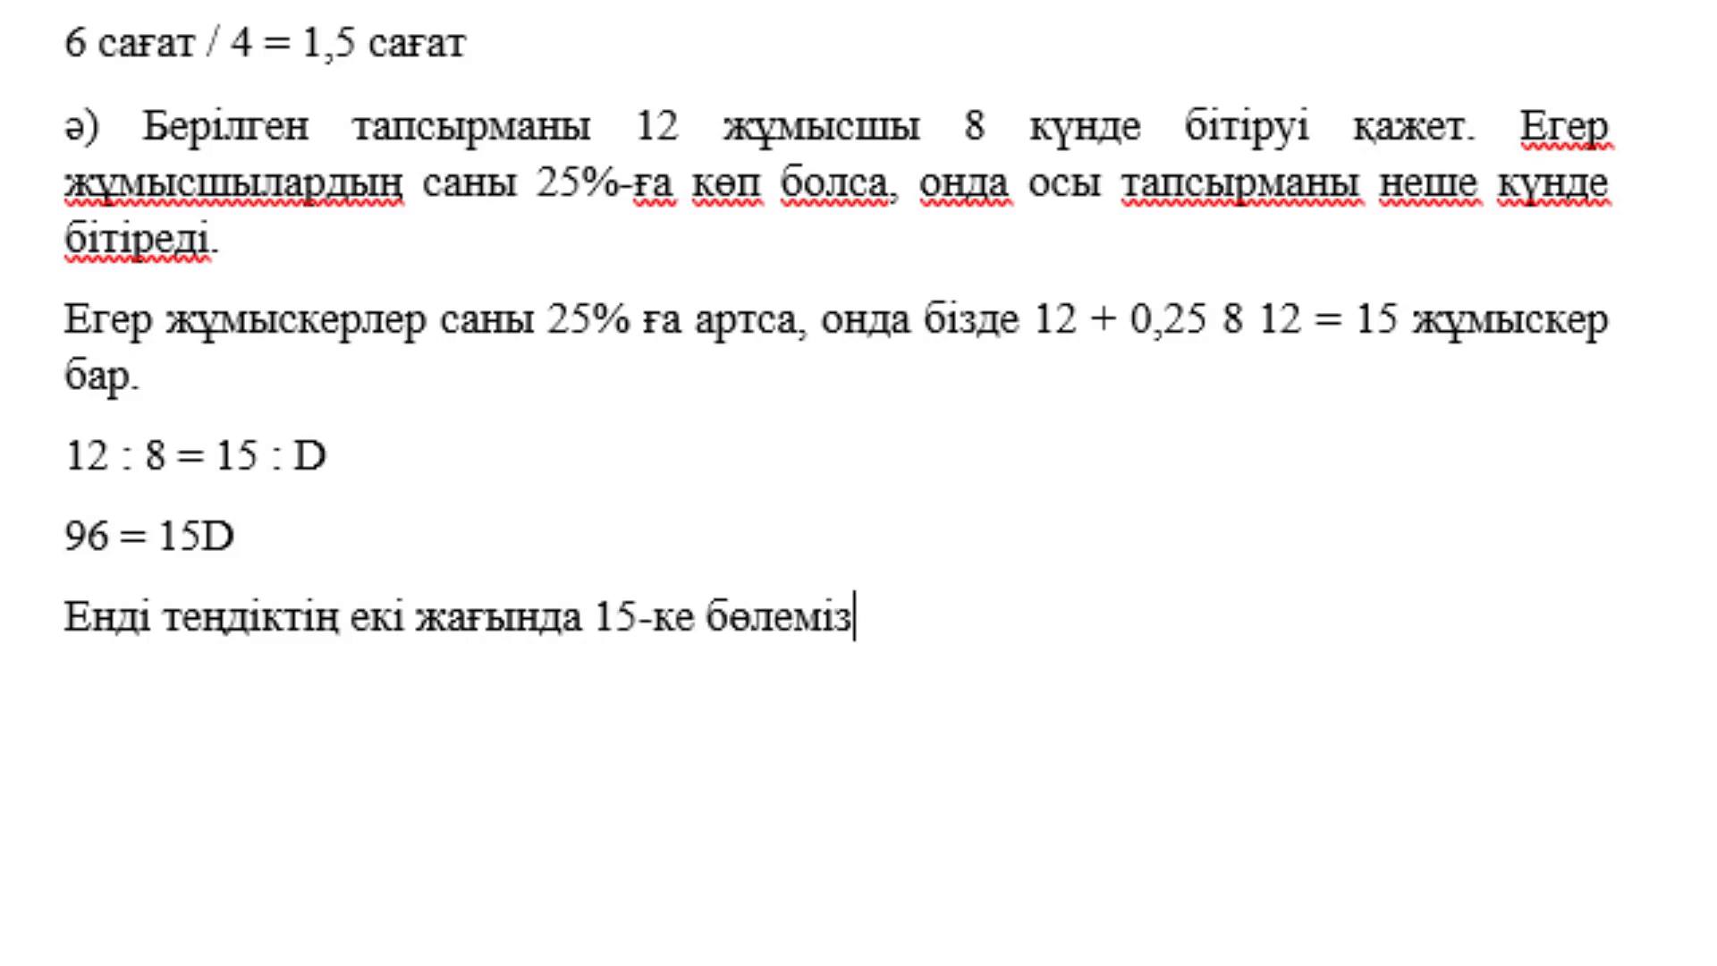
pyautogui.write(' D')
pyautogui.write('-ны ')
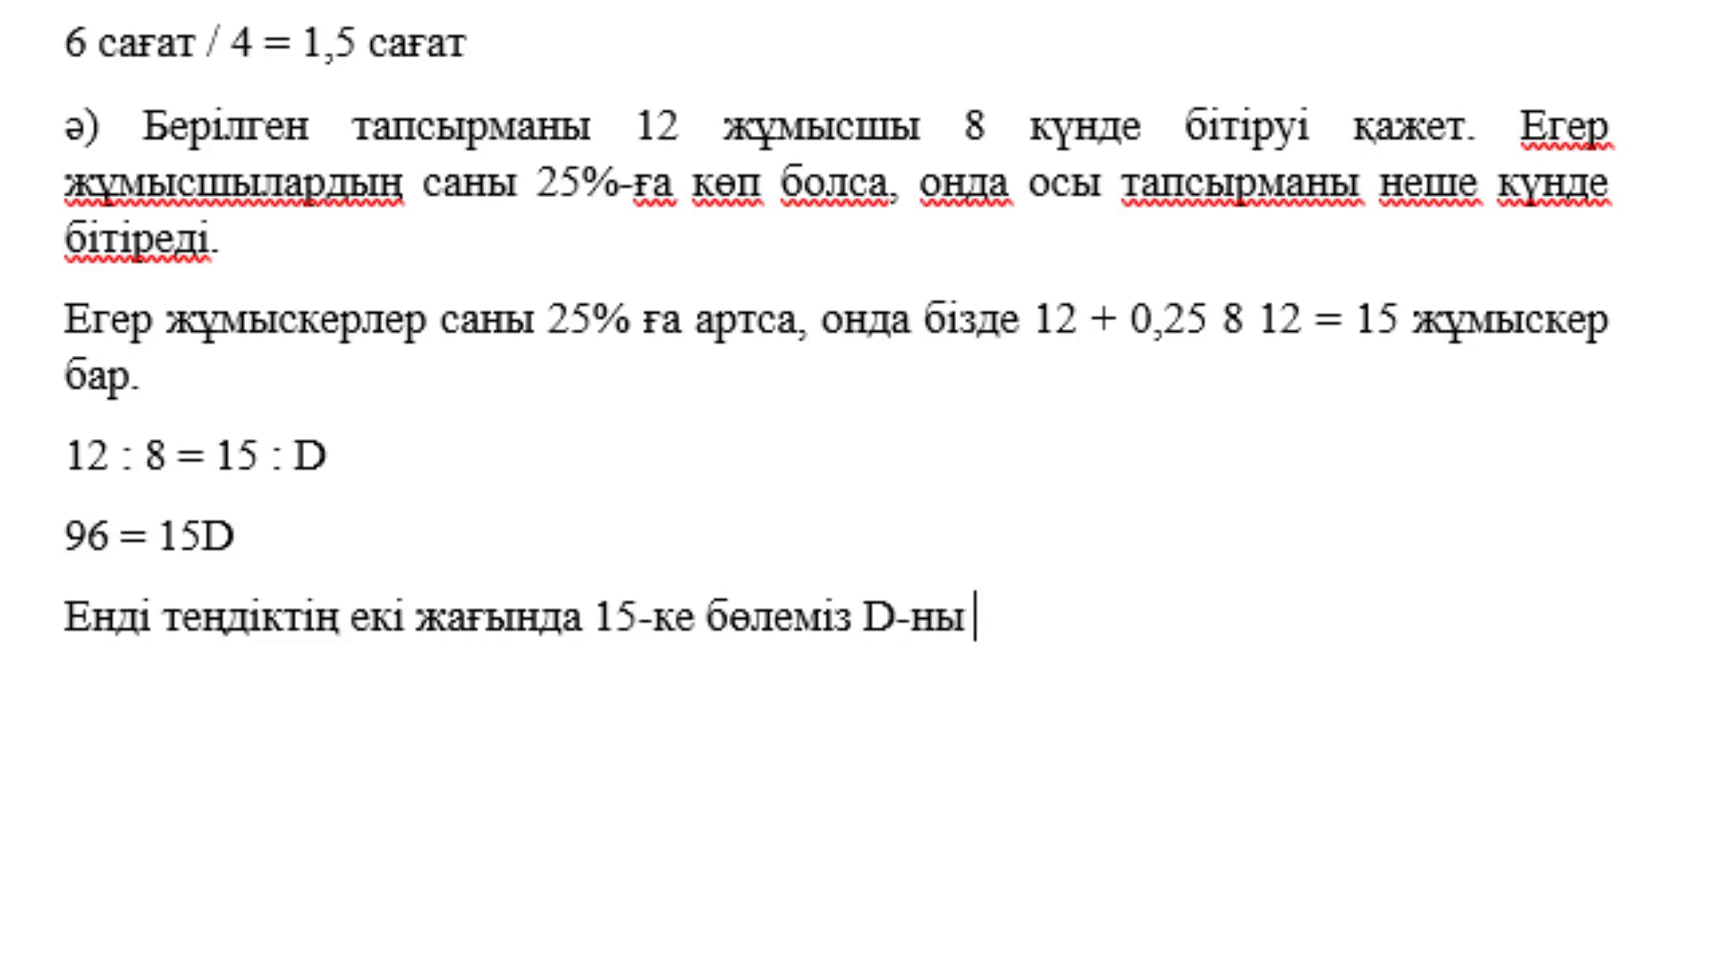
pyautogui.write('табу үшін')
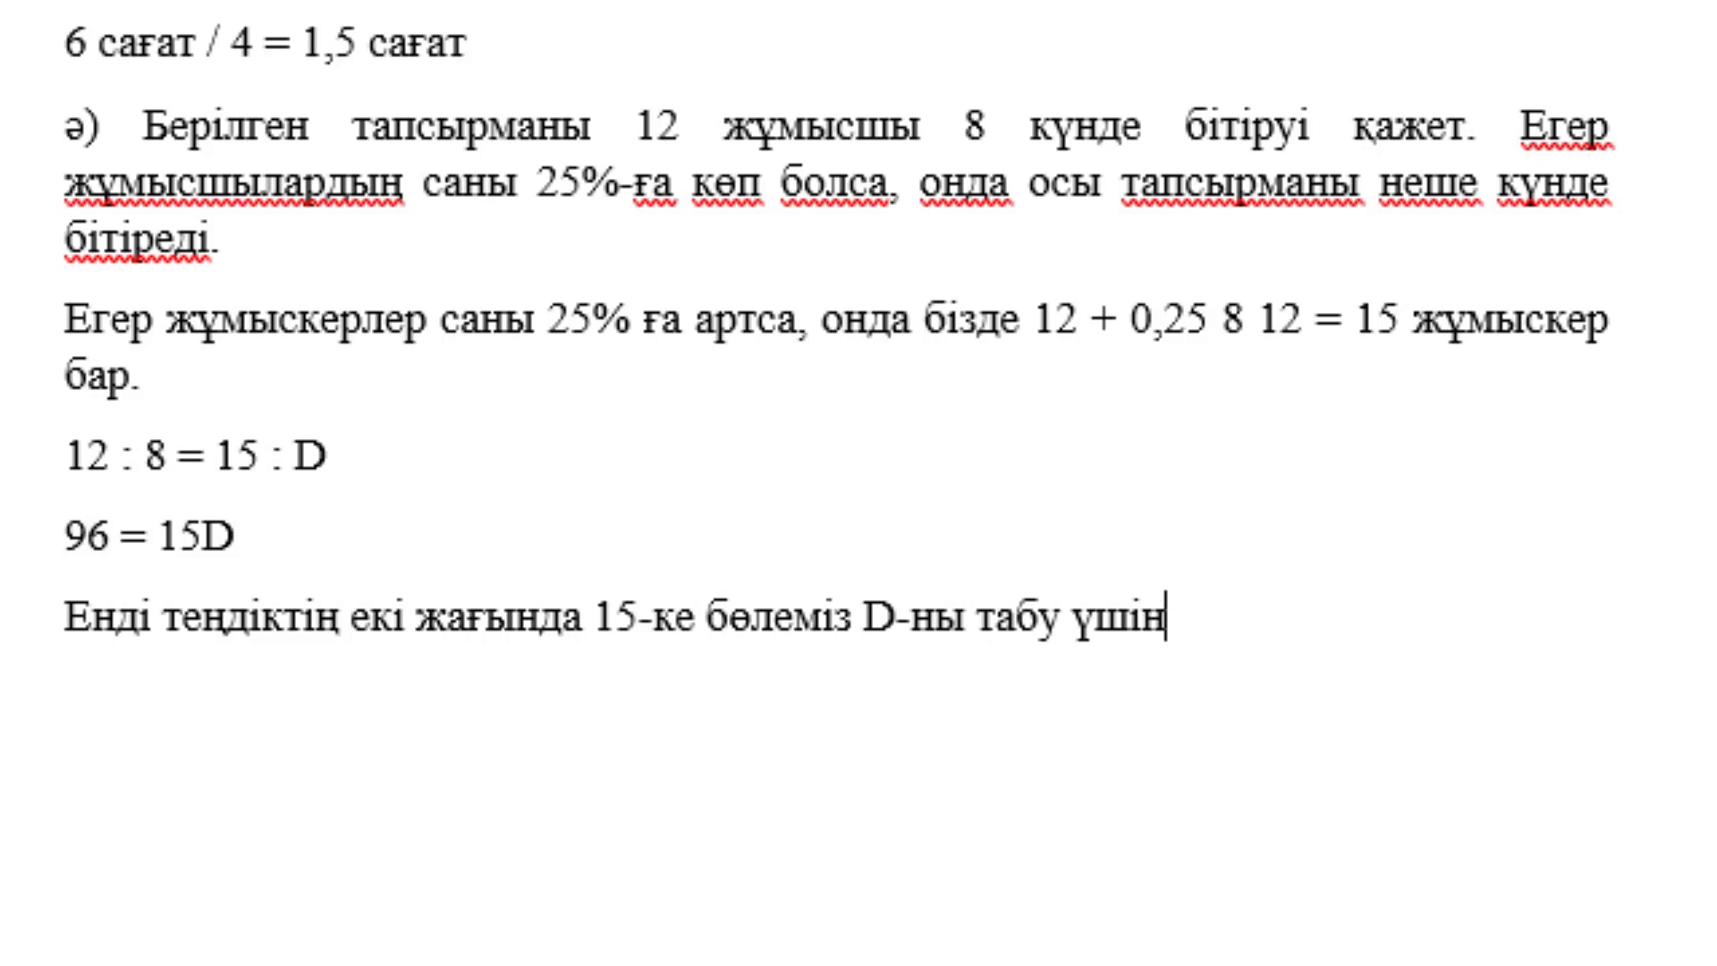
pyautogui.write(':')
pyautogui.press('Return')
# Write the solution lines 'D = 96/15' and 'D = 6,4'.
pyautogui.write('d ')
pyautogui.write('= ')
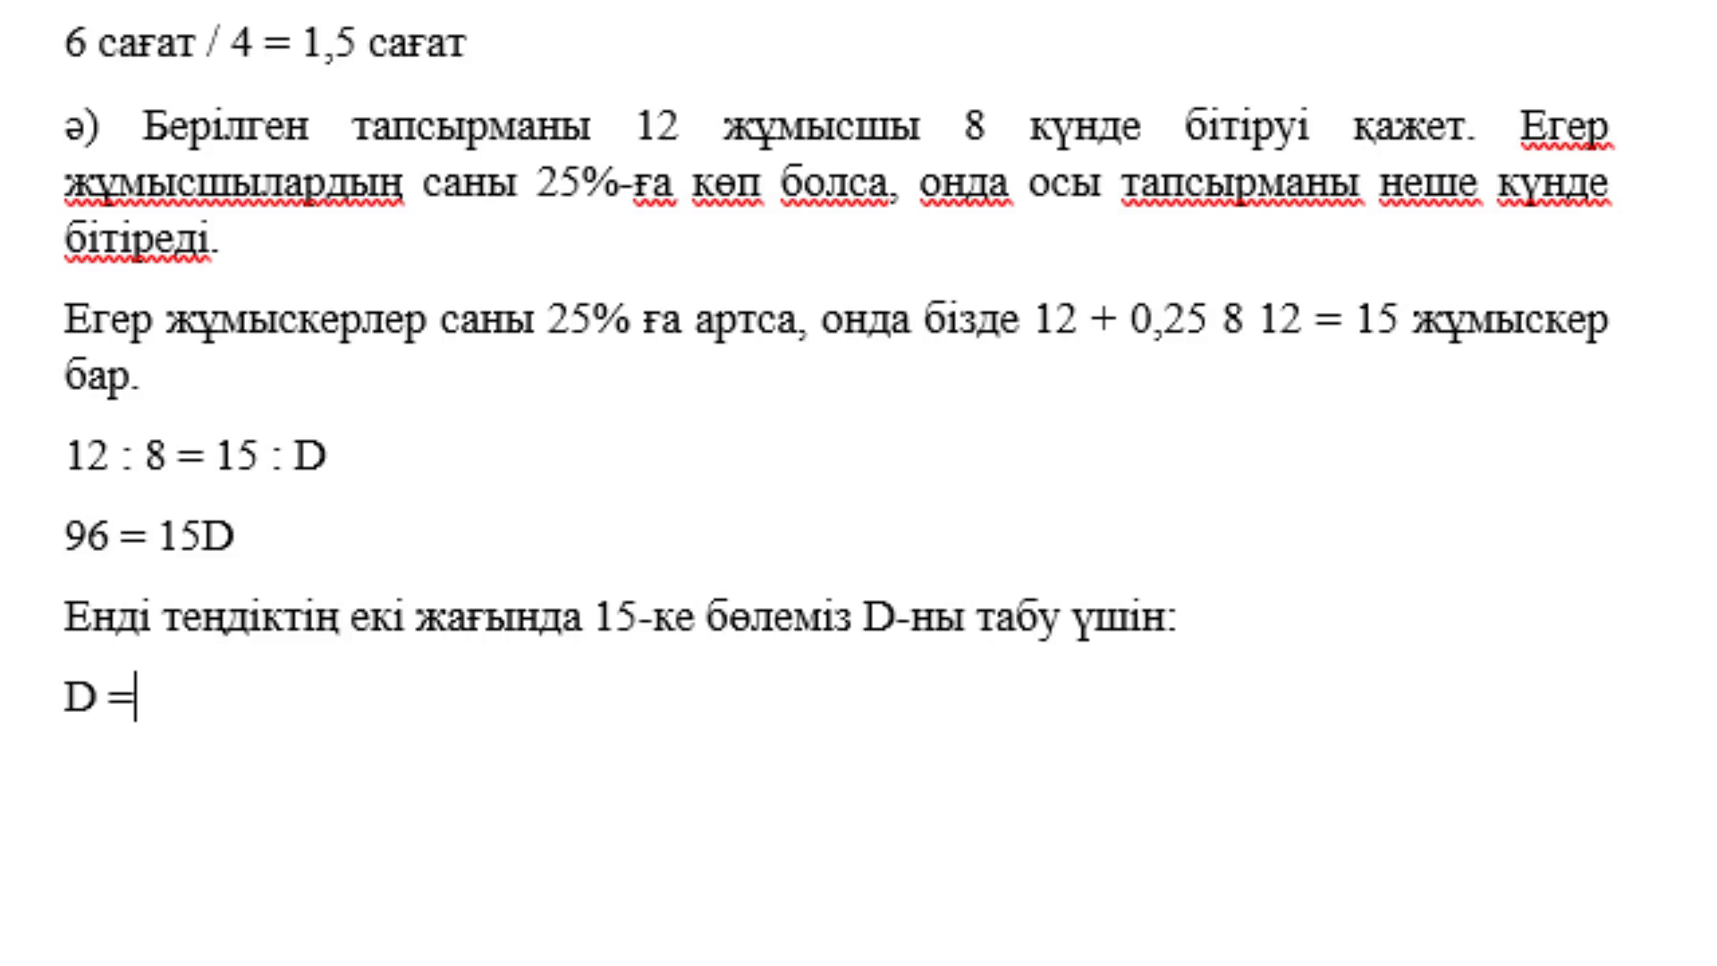
pyautogui.write('9')
pyautogui.write('6/1')
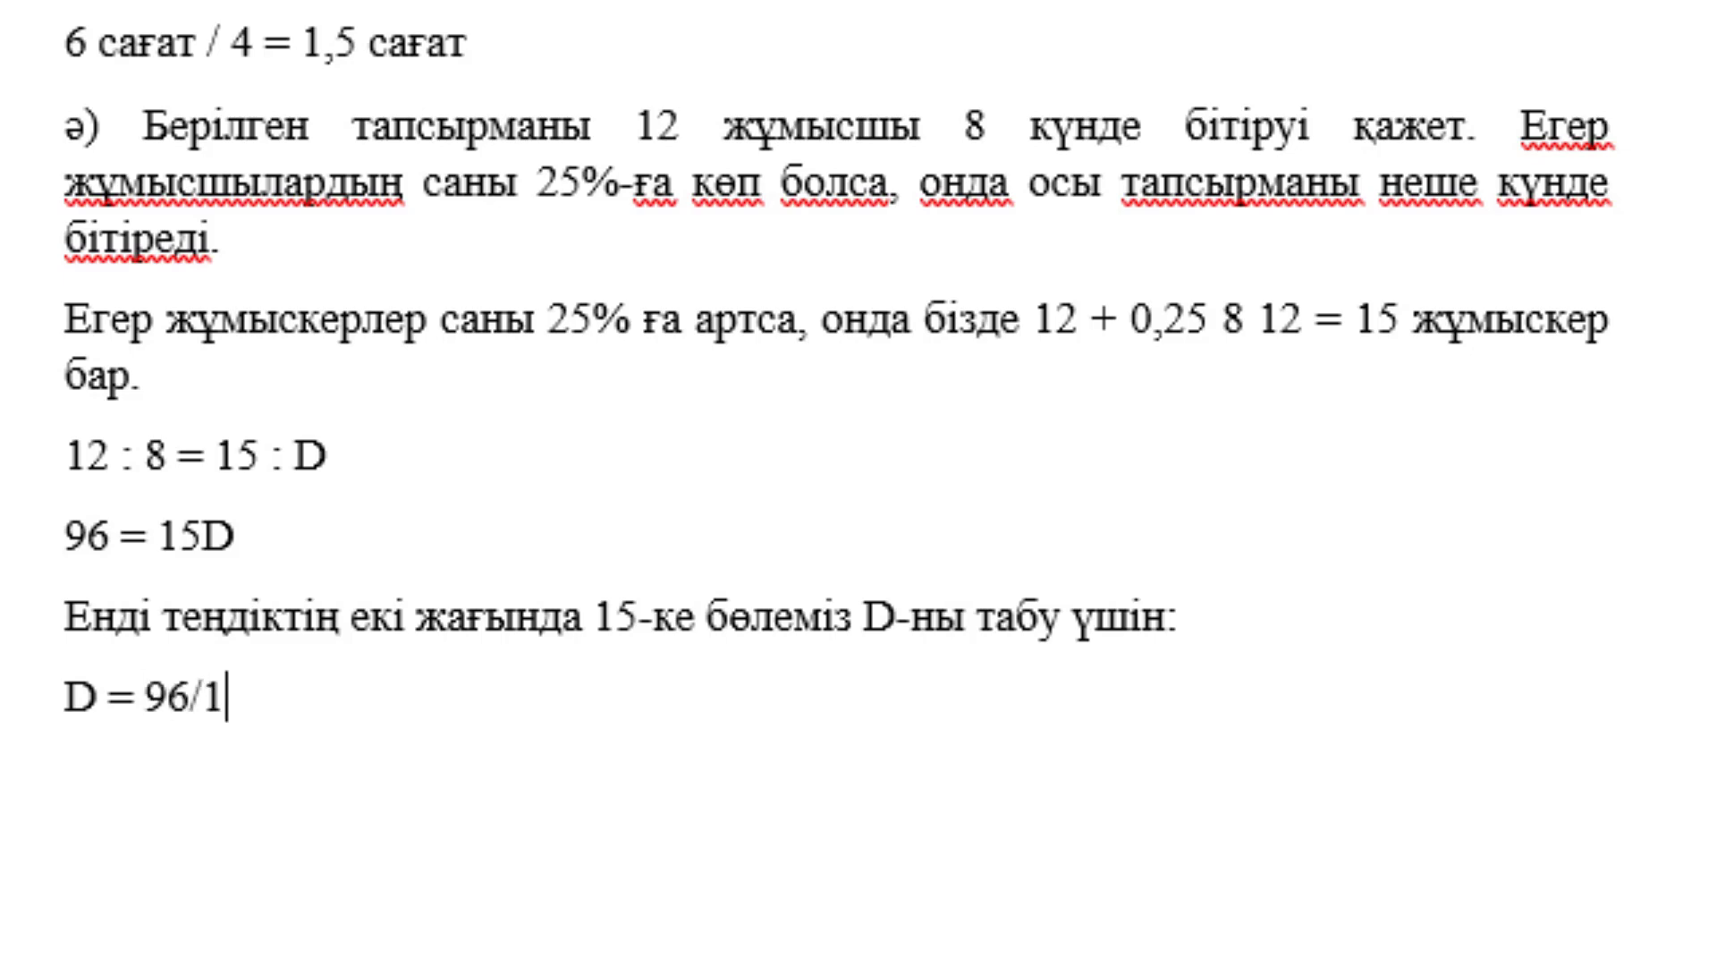
pyautogui.write('5')
pyautogui.press('Return')
pyautogui.write('d ')
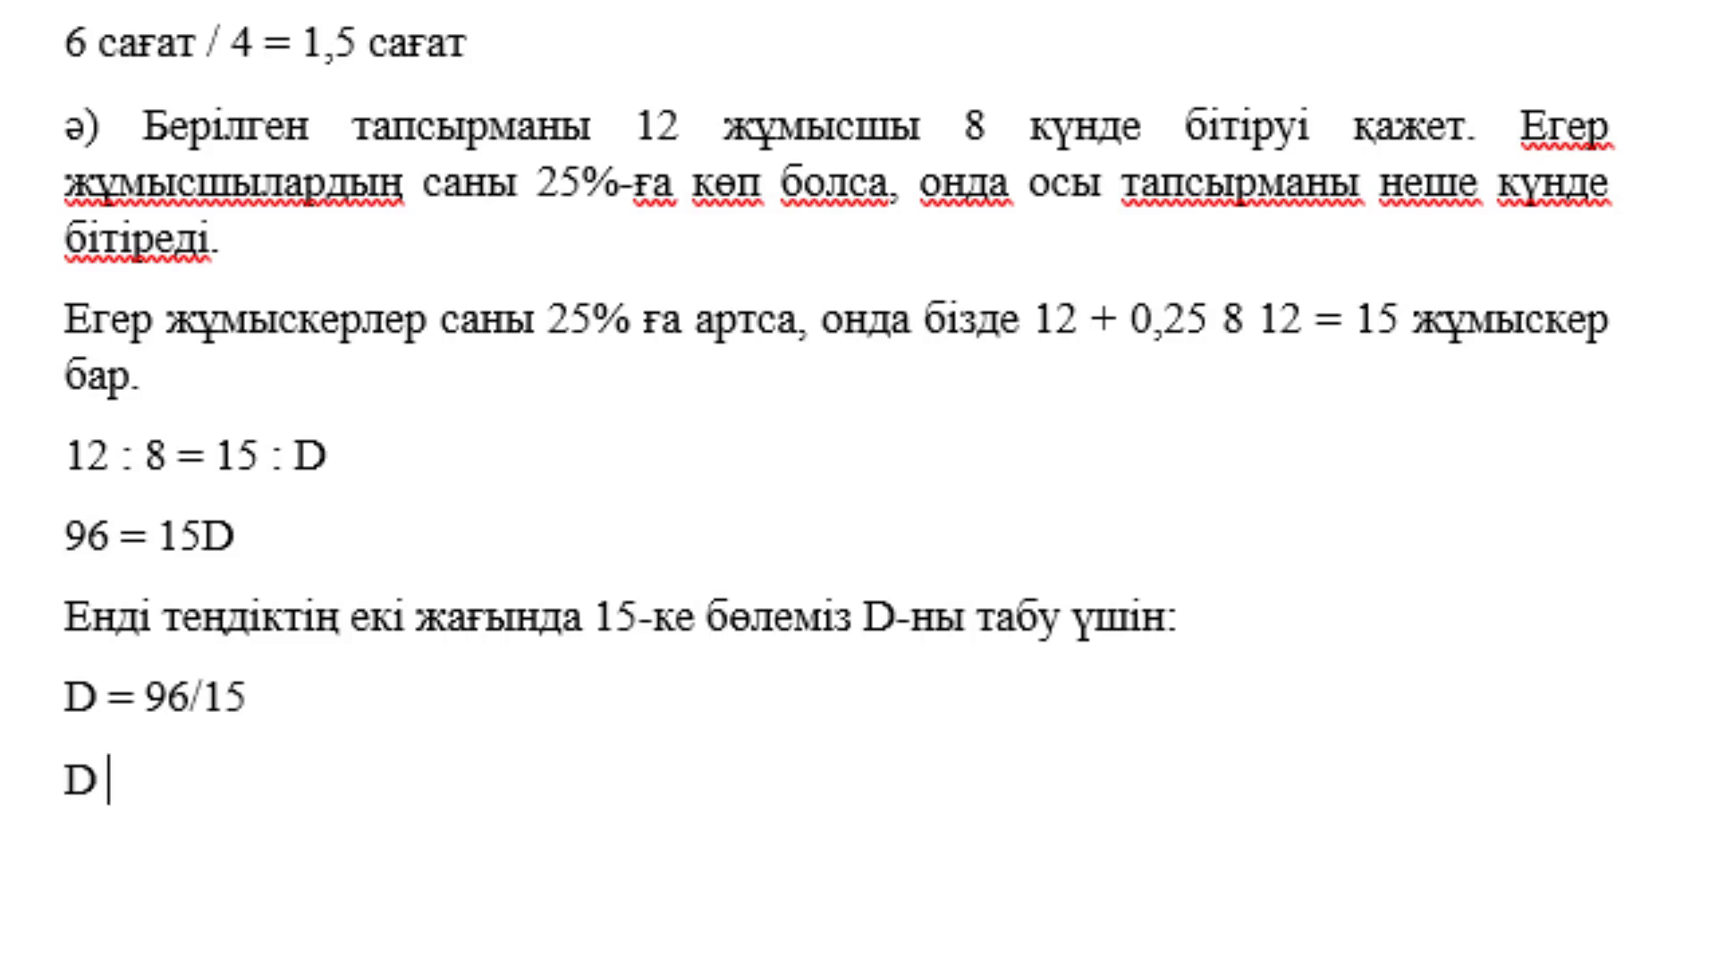
pyautogui.write('= 6,')
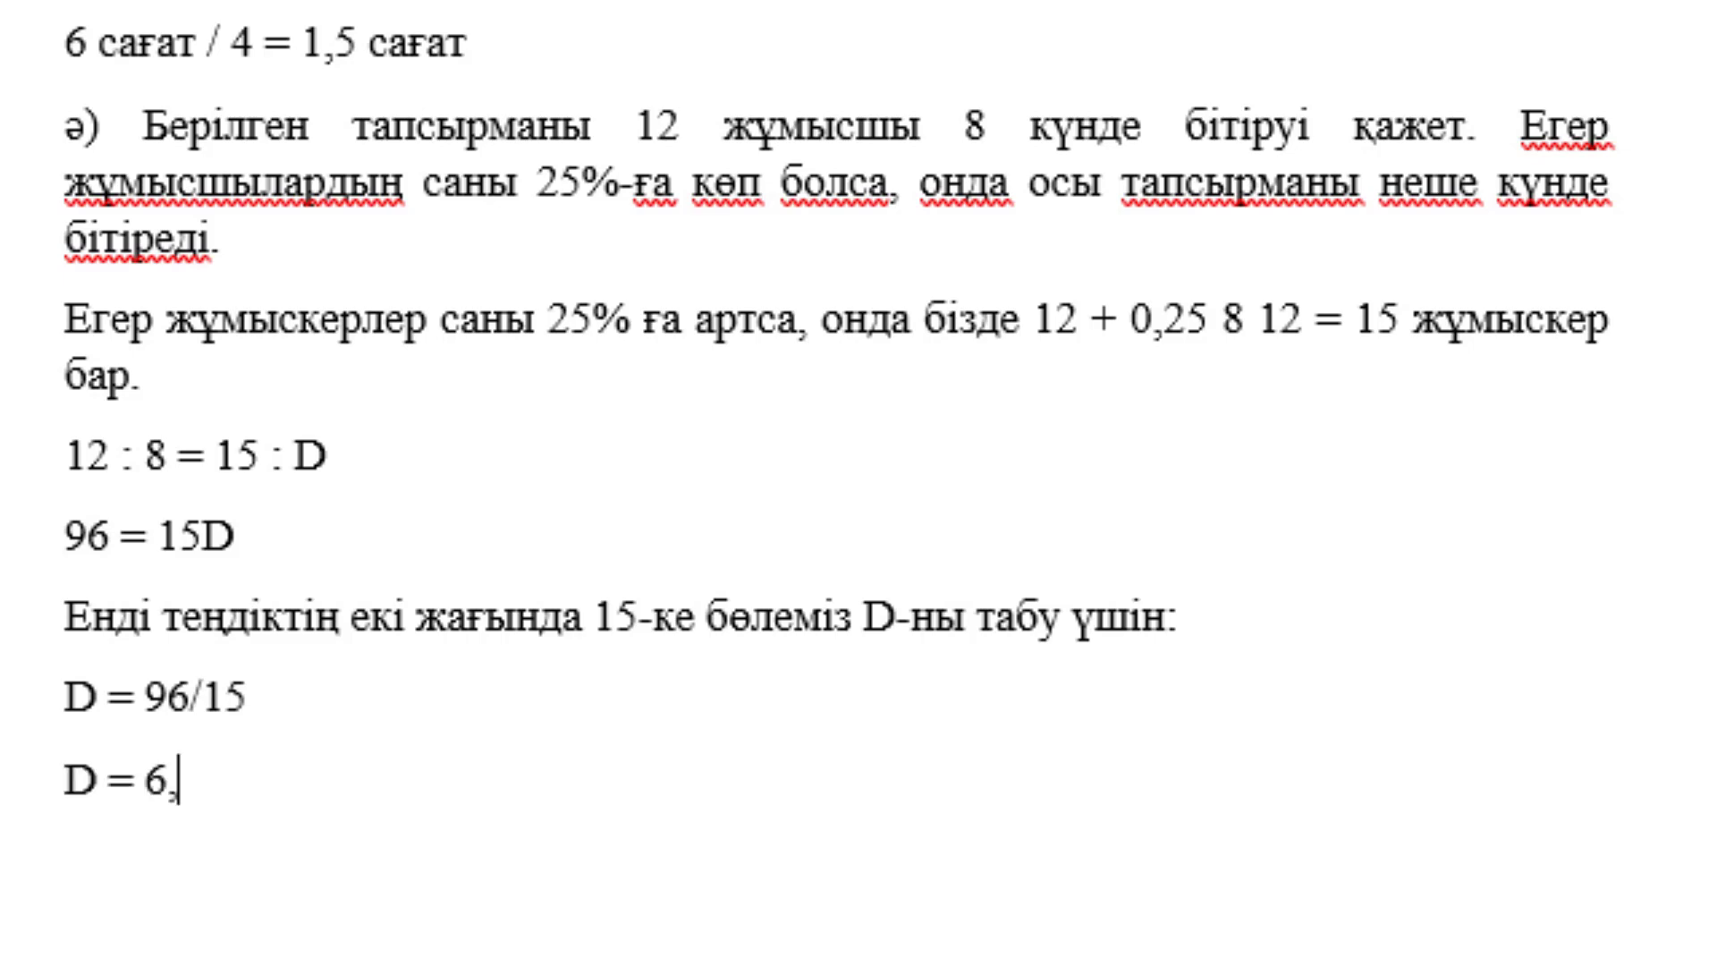
pyautogui.write('4')
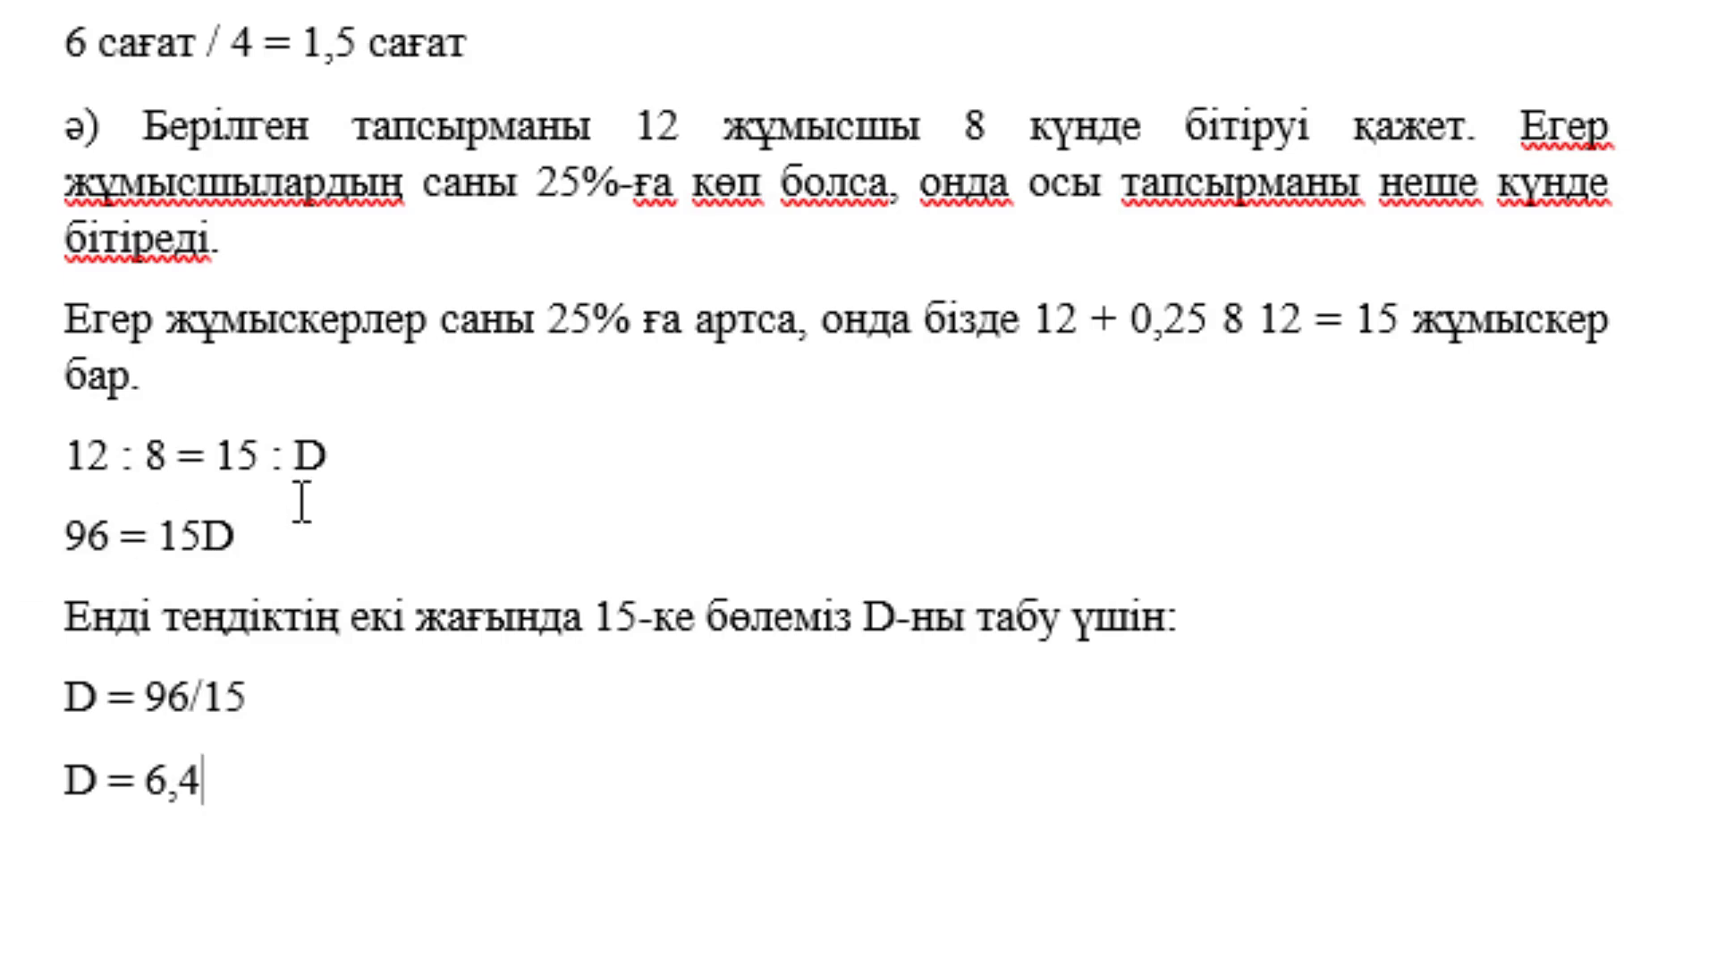
# Below 'D = 6,4', write 'Жобалап алғанда 6 күнде бітіреді.', replacing the wrong-keyboard-layout text.
pyautogui.moveTo(586, 183); pyautogui.dragTo(774, 183)
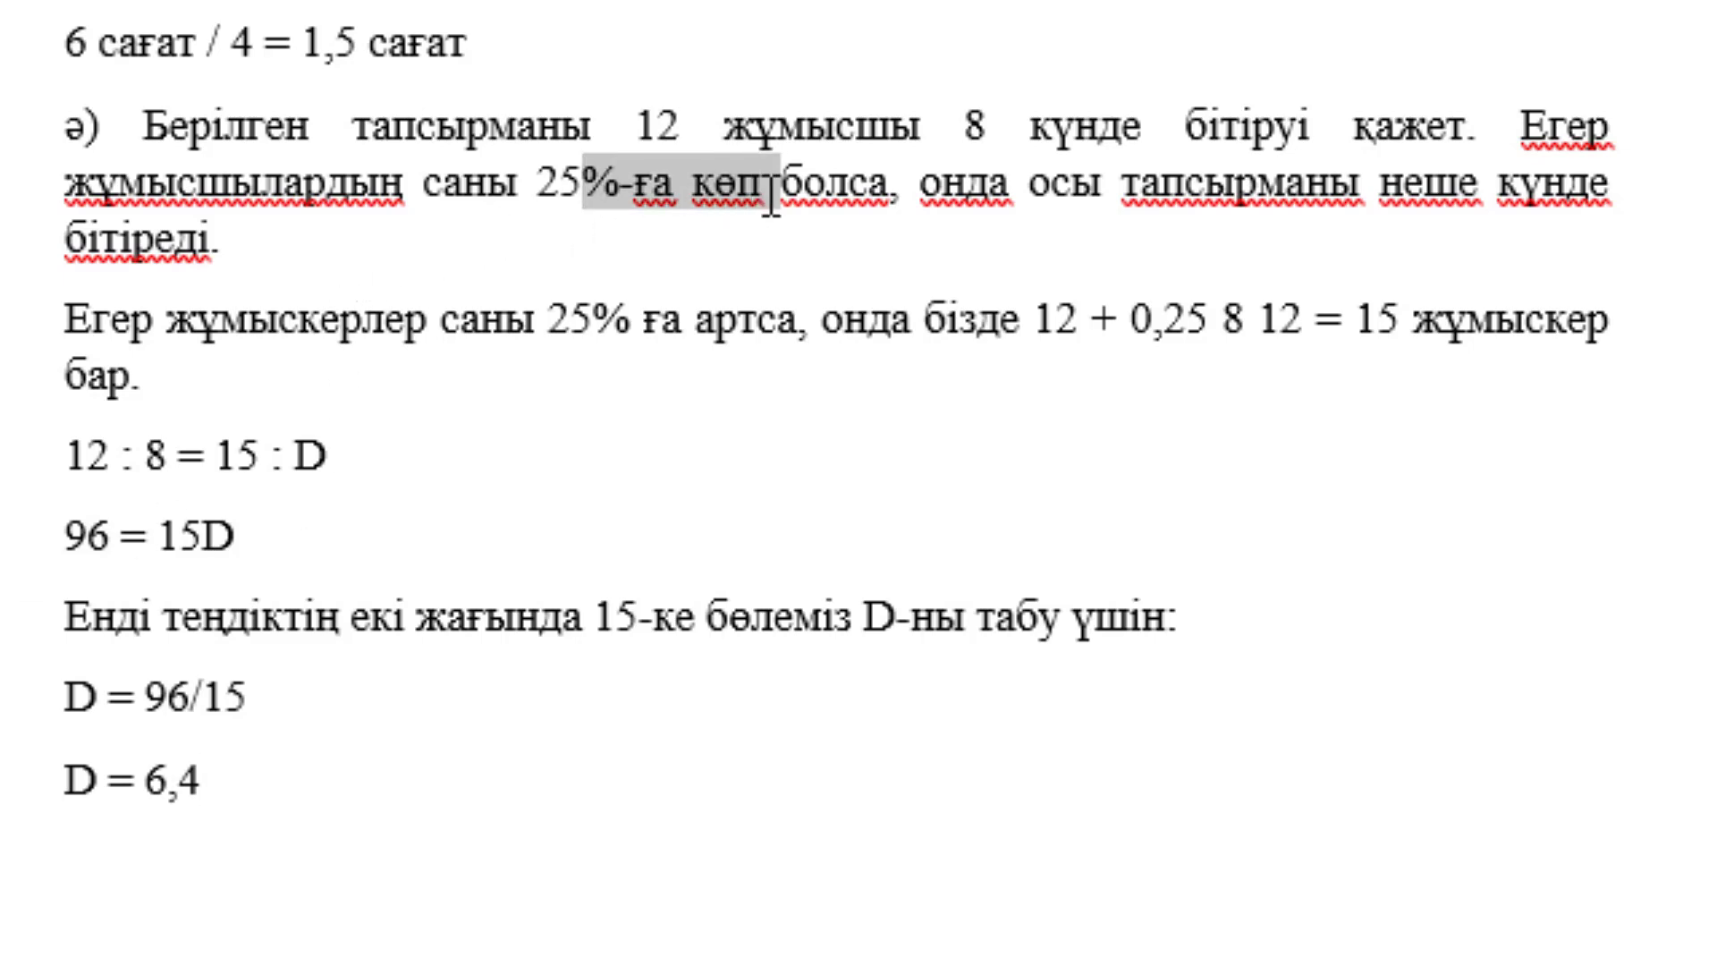
pyautogui.moveTo(145, 782); pyautogui.dragTo(219, 834)
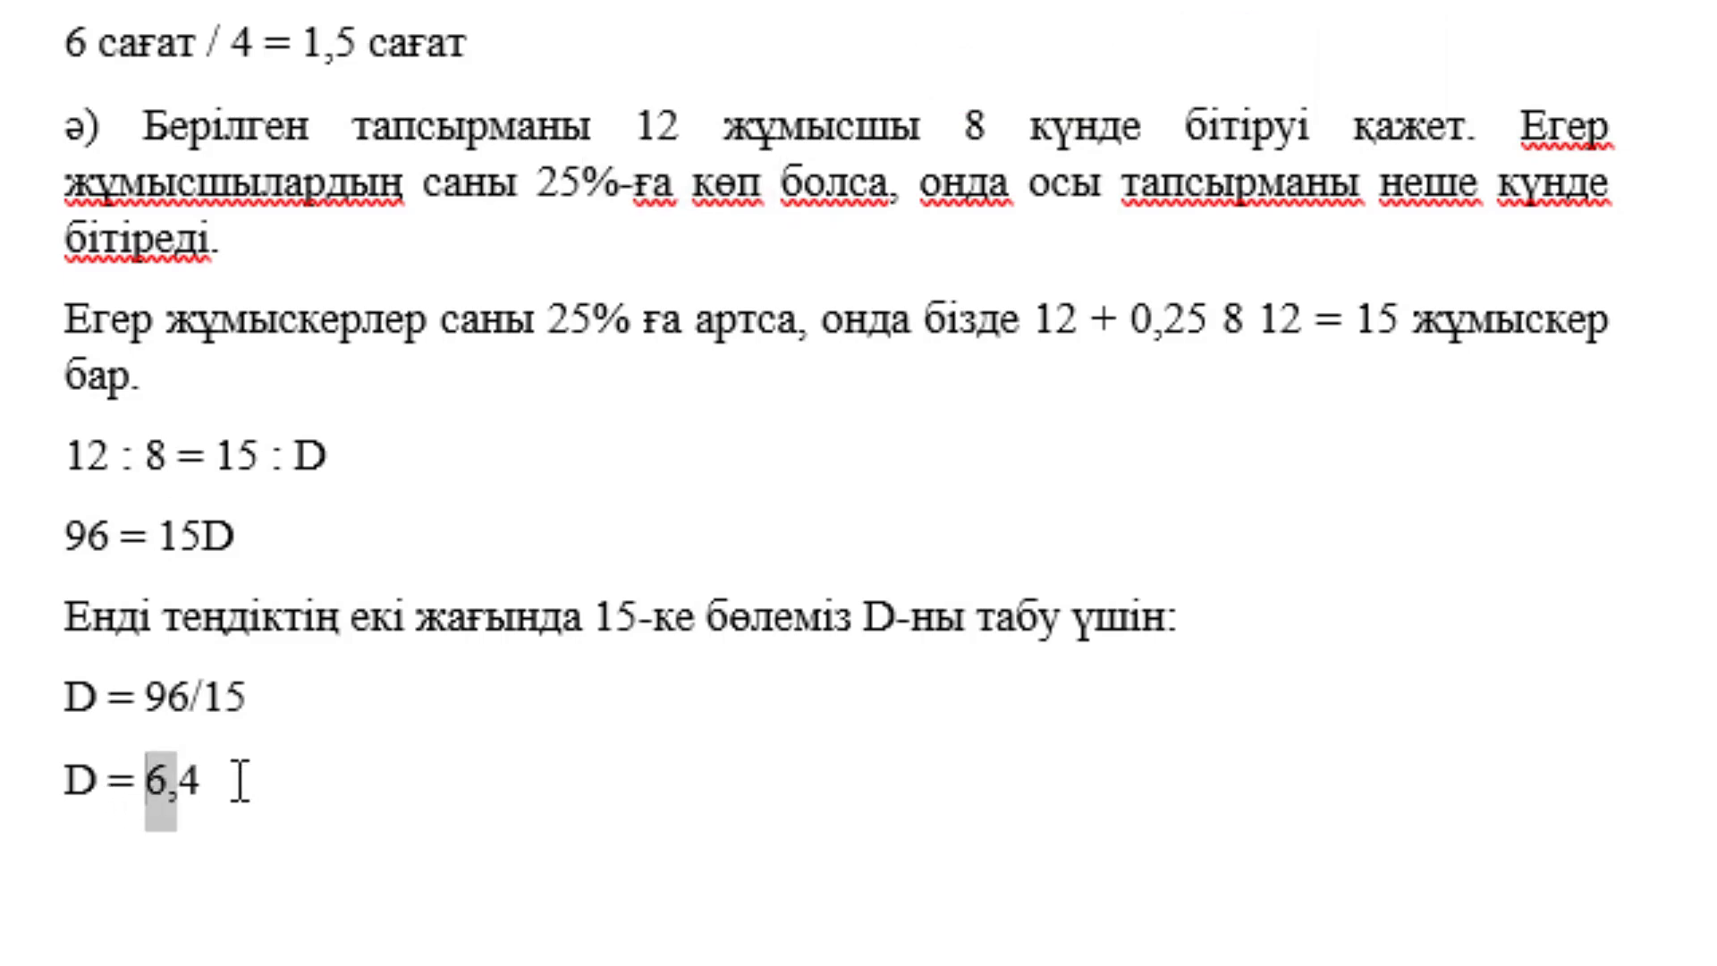
pyautogui.click(157, 855)
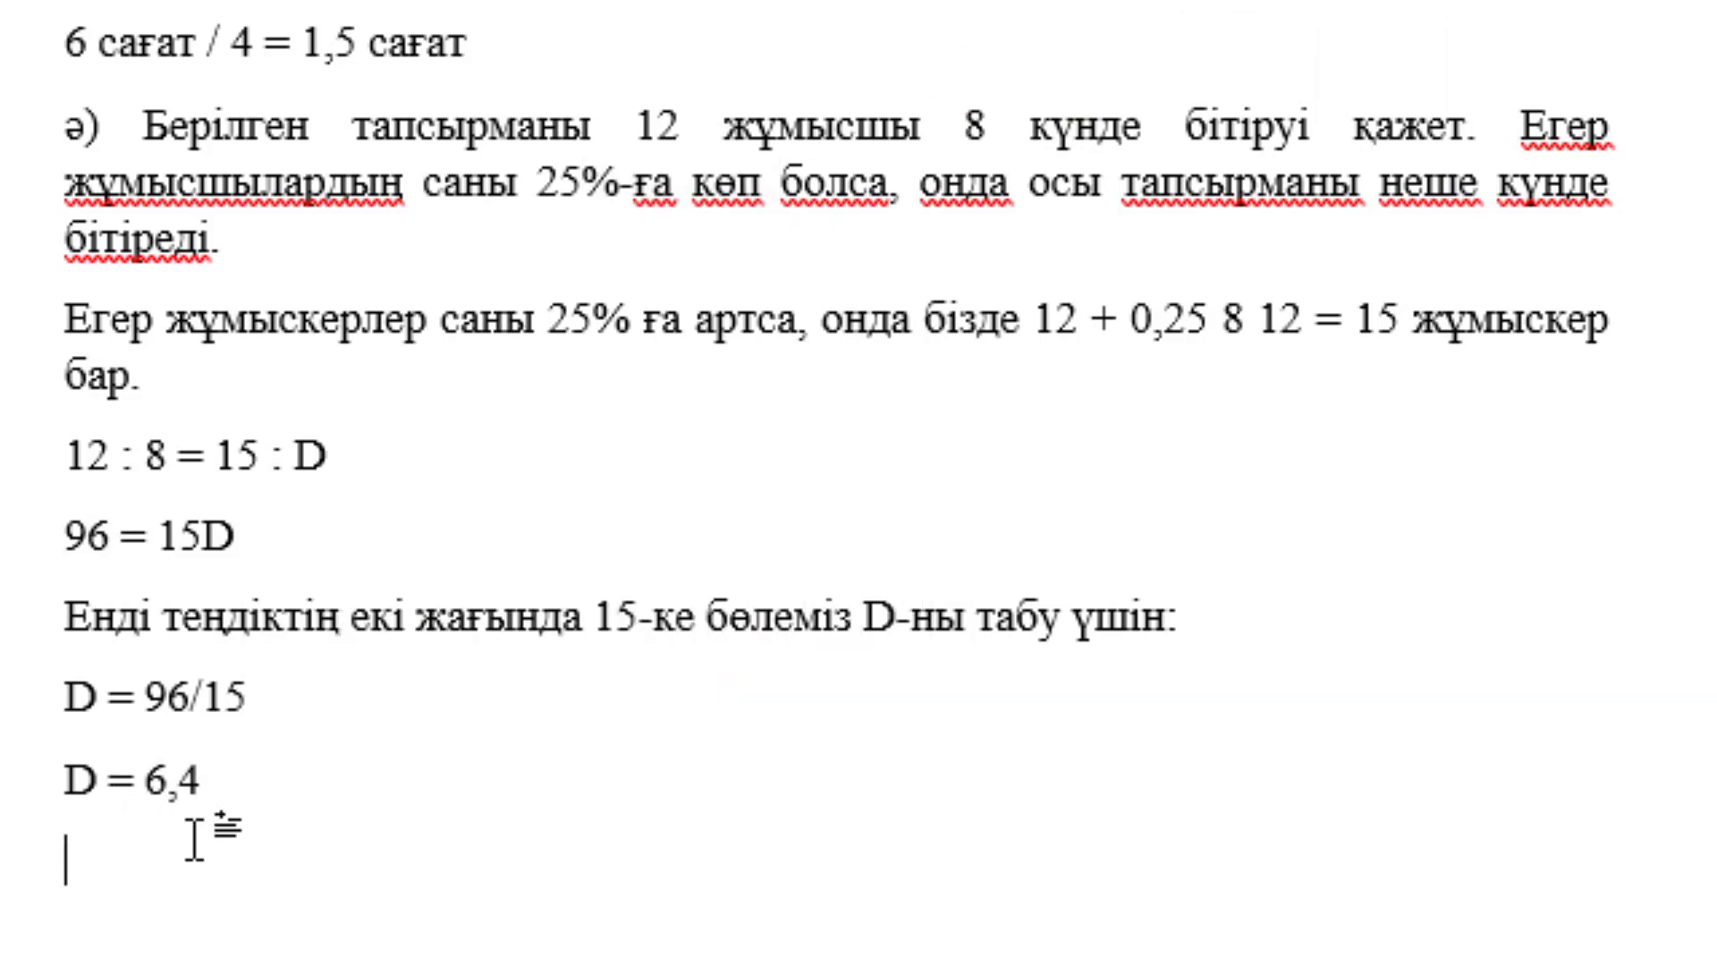
pyautogui.click(317, 769)
pyautogui.press('Return')
pyautogui.write(';j,fk')
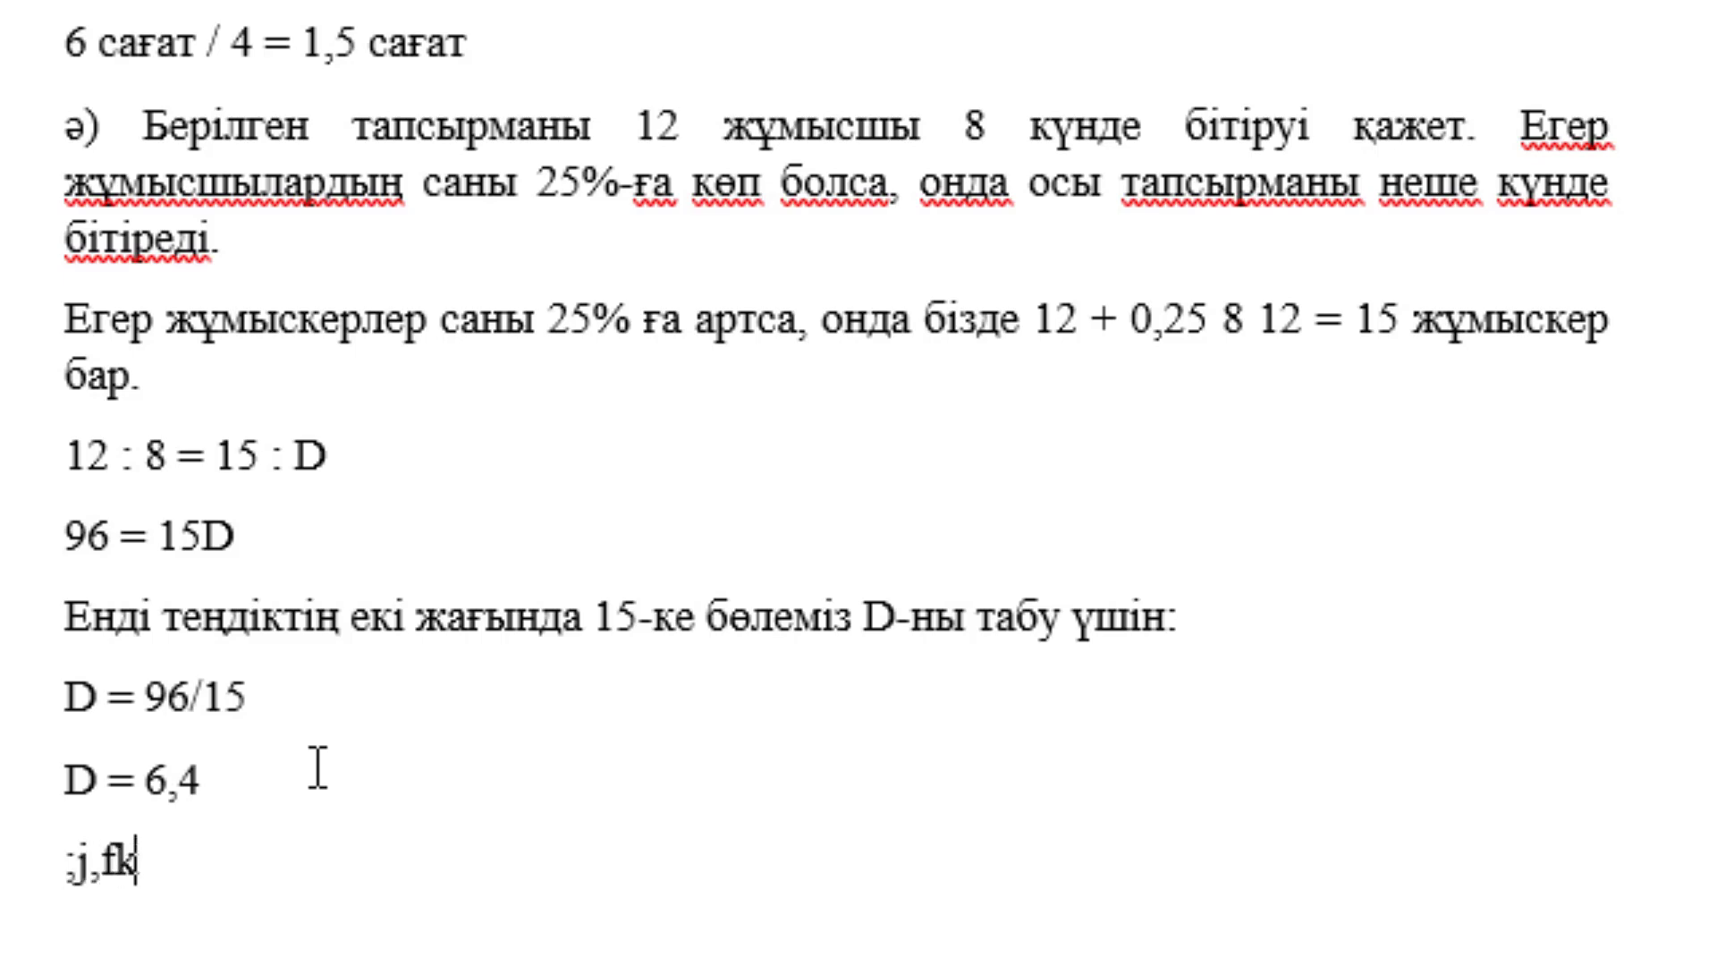
pyautogui.write('fg fk5')
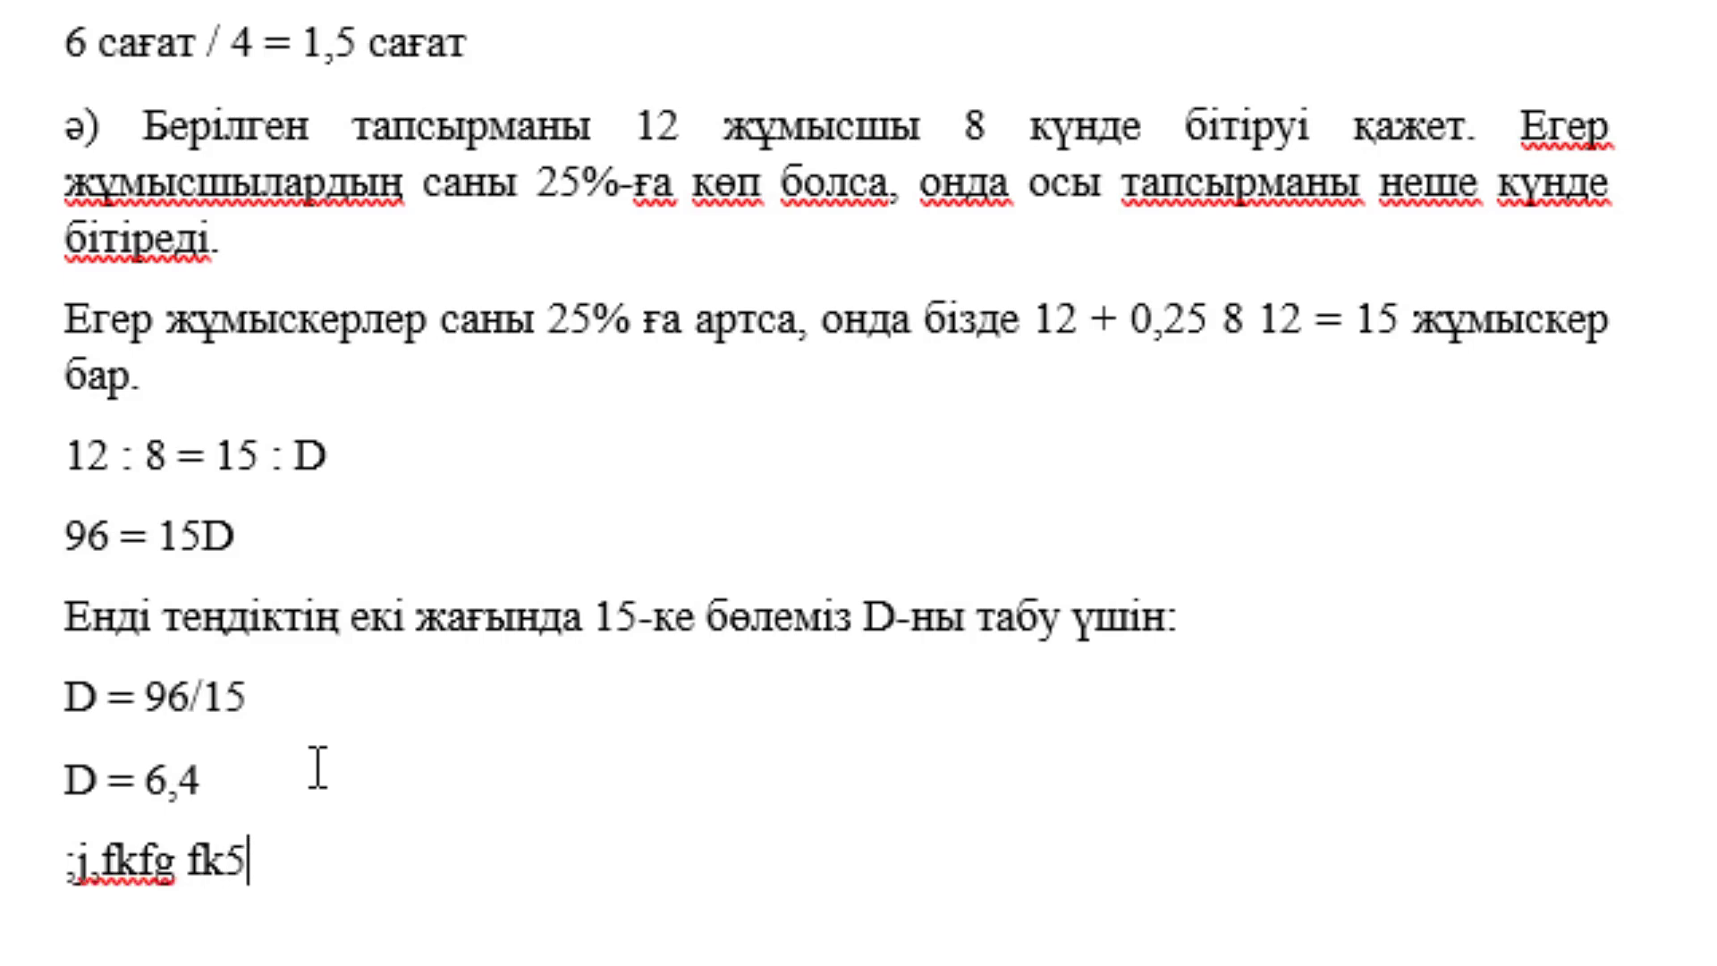
pyautogui.write('fylf')
pyautogui.hotkey('ctrl', 'shift', 'Left')
pyautogui.hotkey('ctrl', 'shift', 'Left')
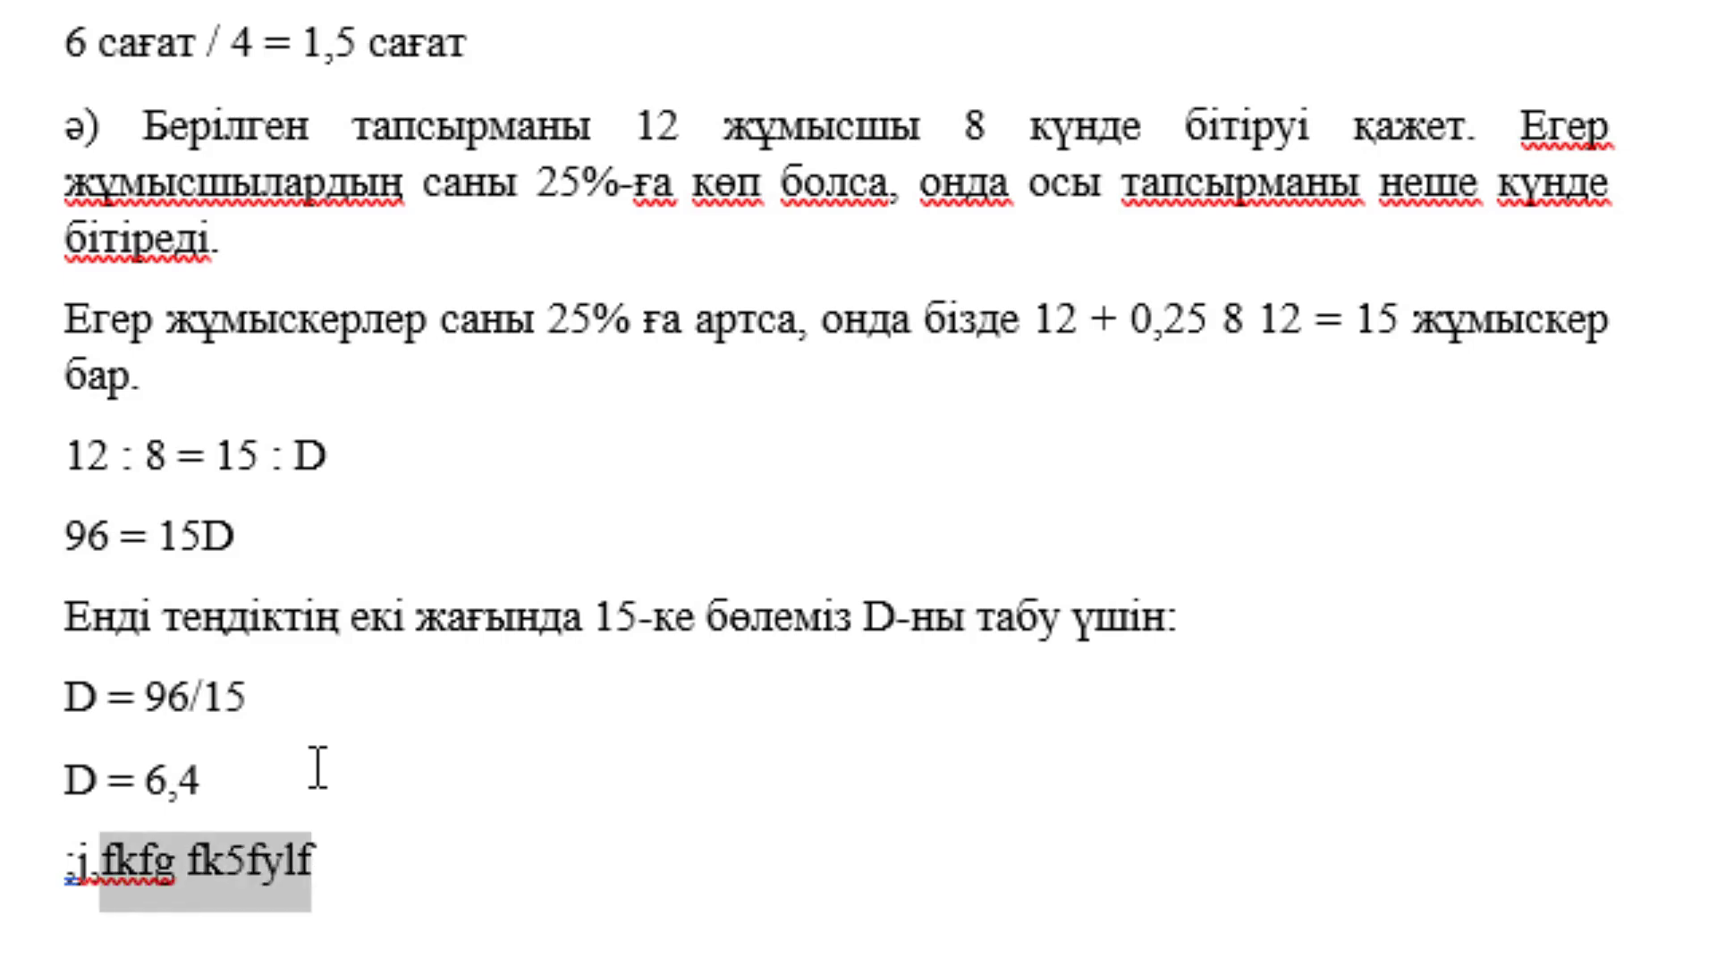
pyautogui.hotkey('ctrl', 'shift', 'Left')
pyautogui.hotkey('ctrl', 'shift', 'Left')
pyautogui.hotkey('ctrl', 'shift', 'Left')
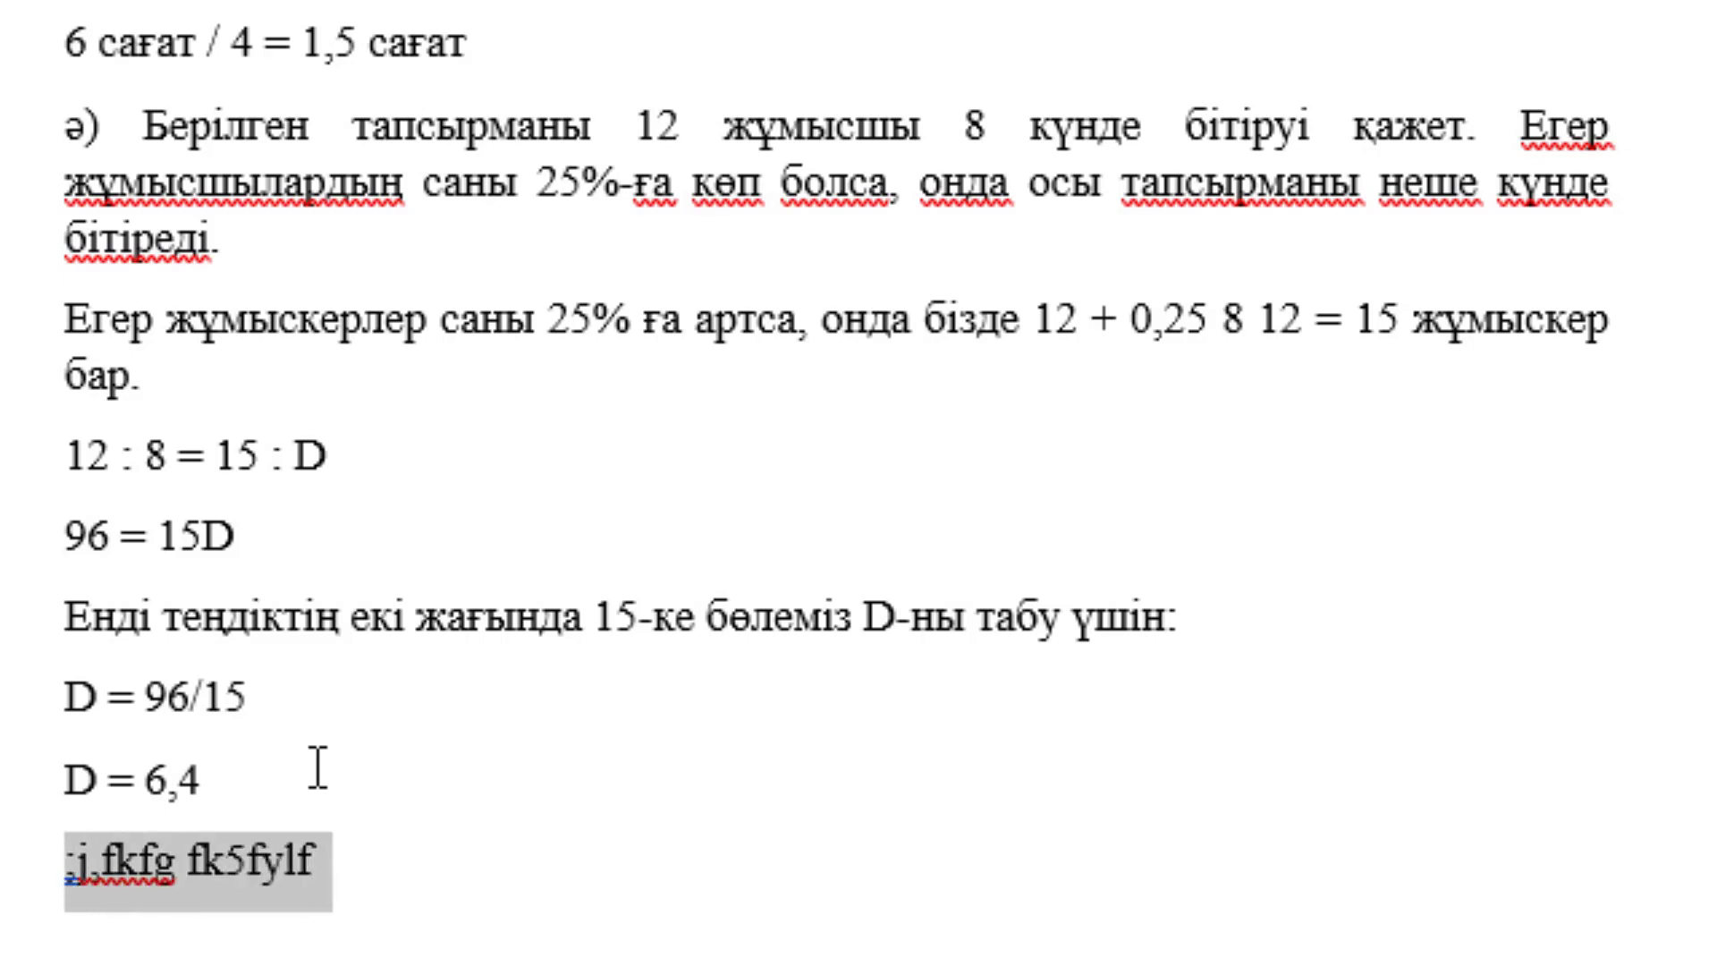
pyautogui.write('жобалап ал')
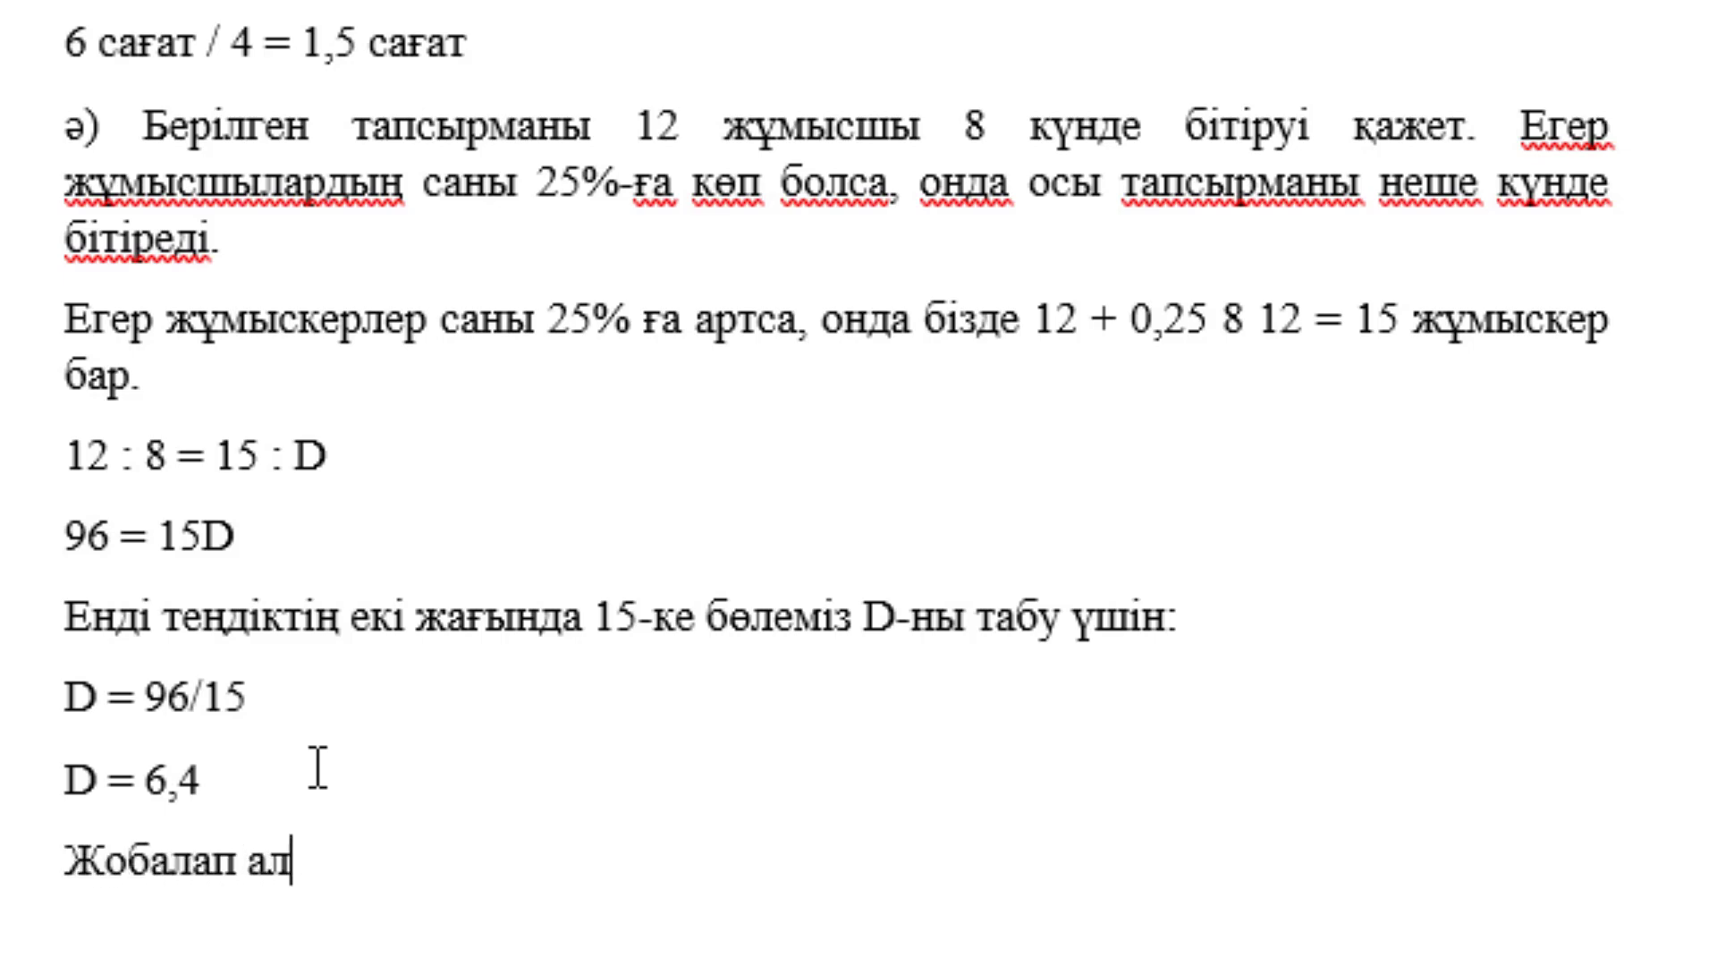
pyautogui.write('ғанда ^')
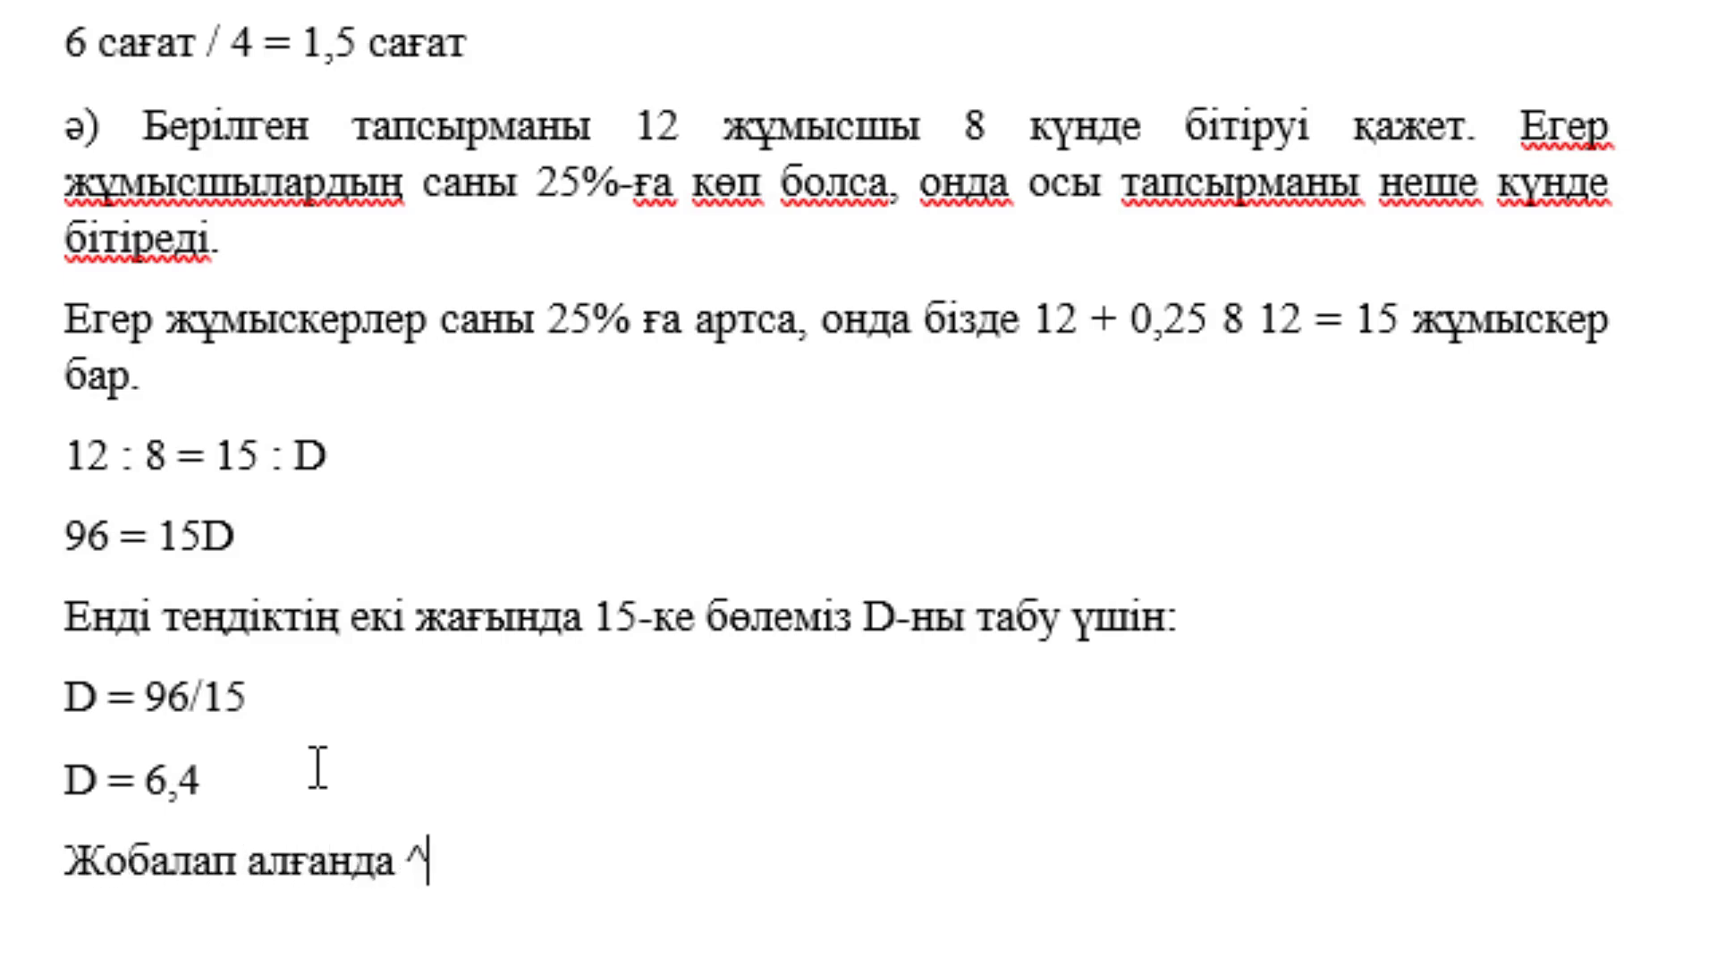
pyautogui.press('BackSpace')
pyautogui.write('6 ')
pyautogui.write('күнде')
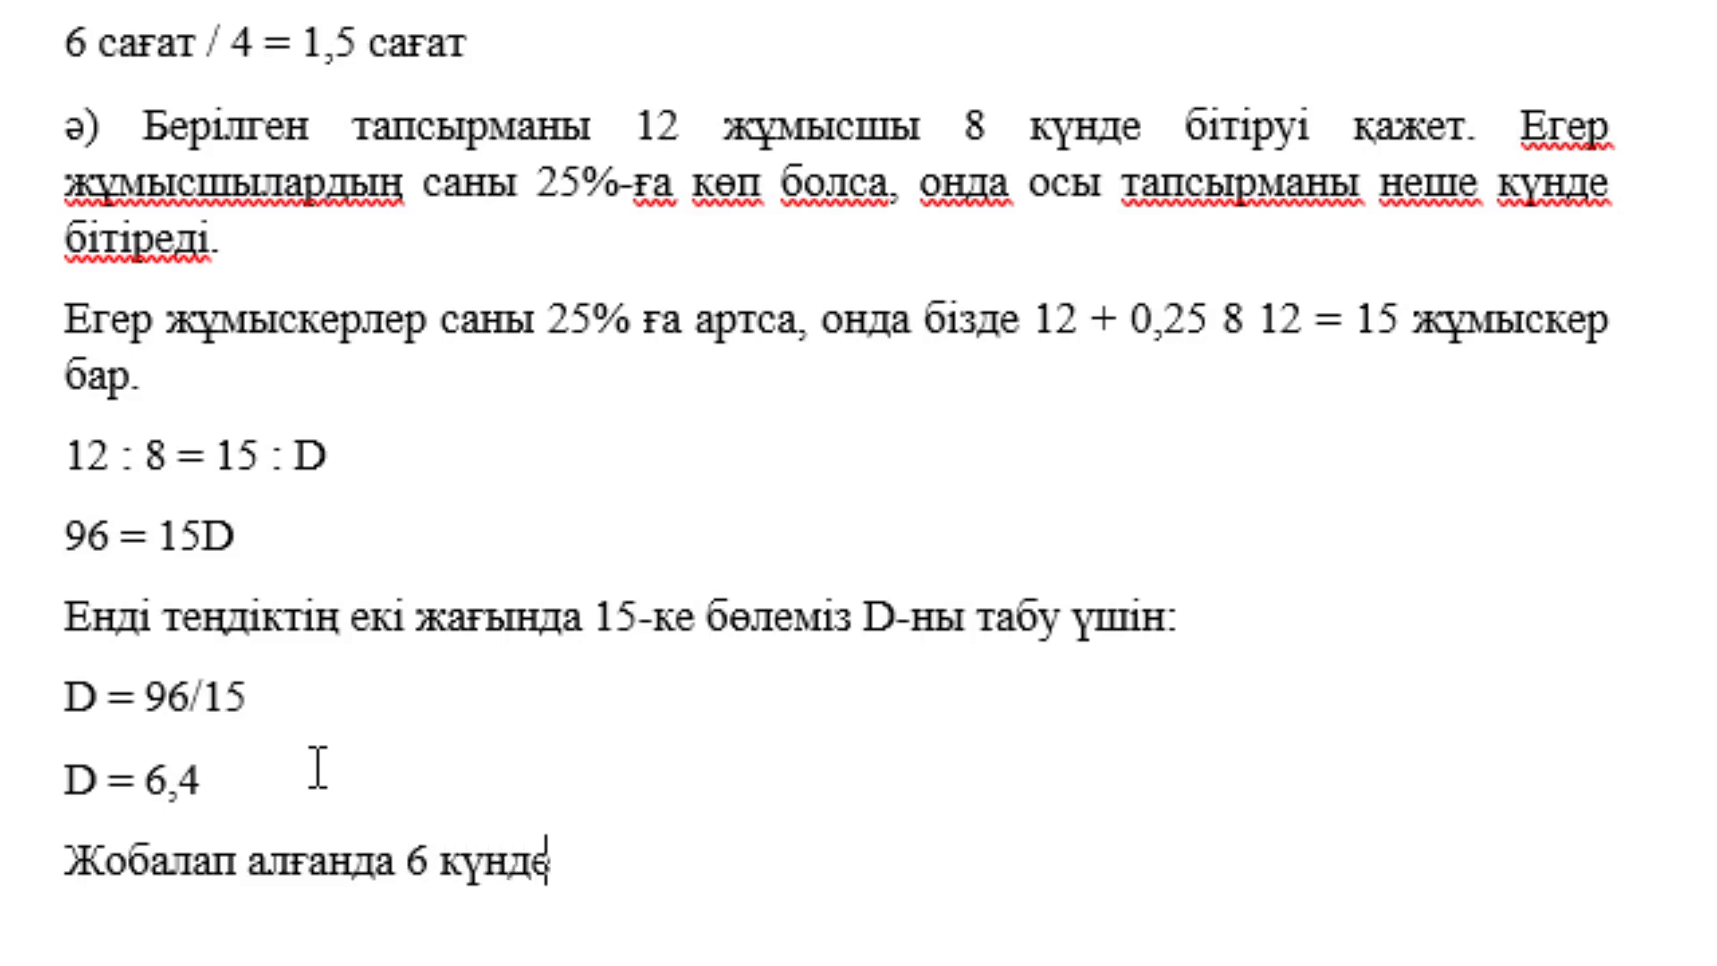
pyautogui.write(' бітіреді')
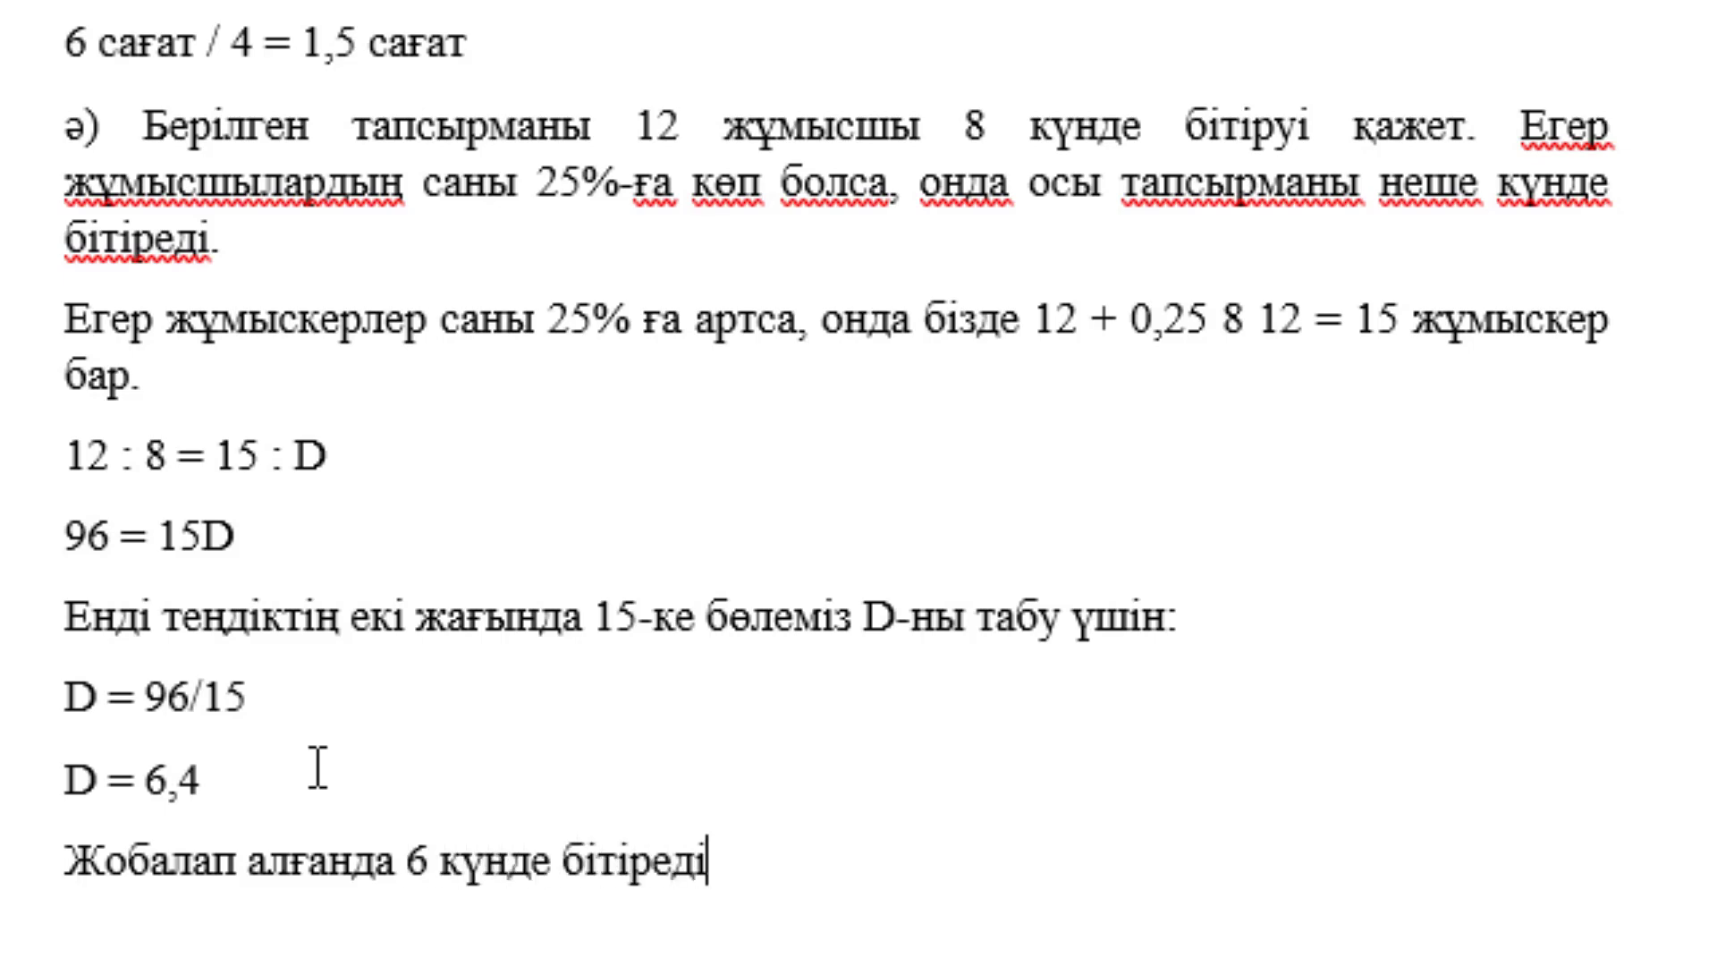
pyautogui.write('.')
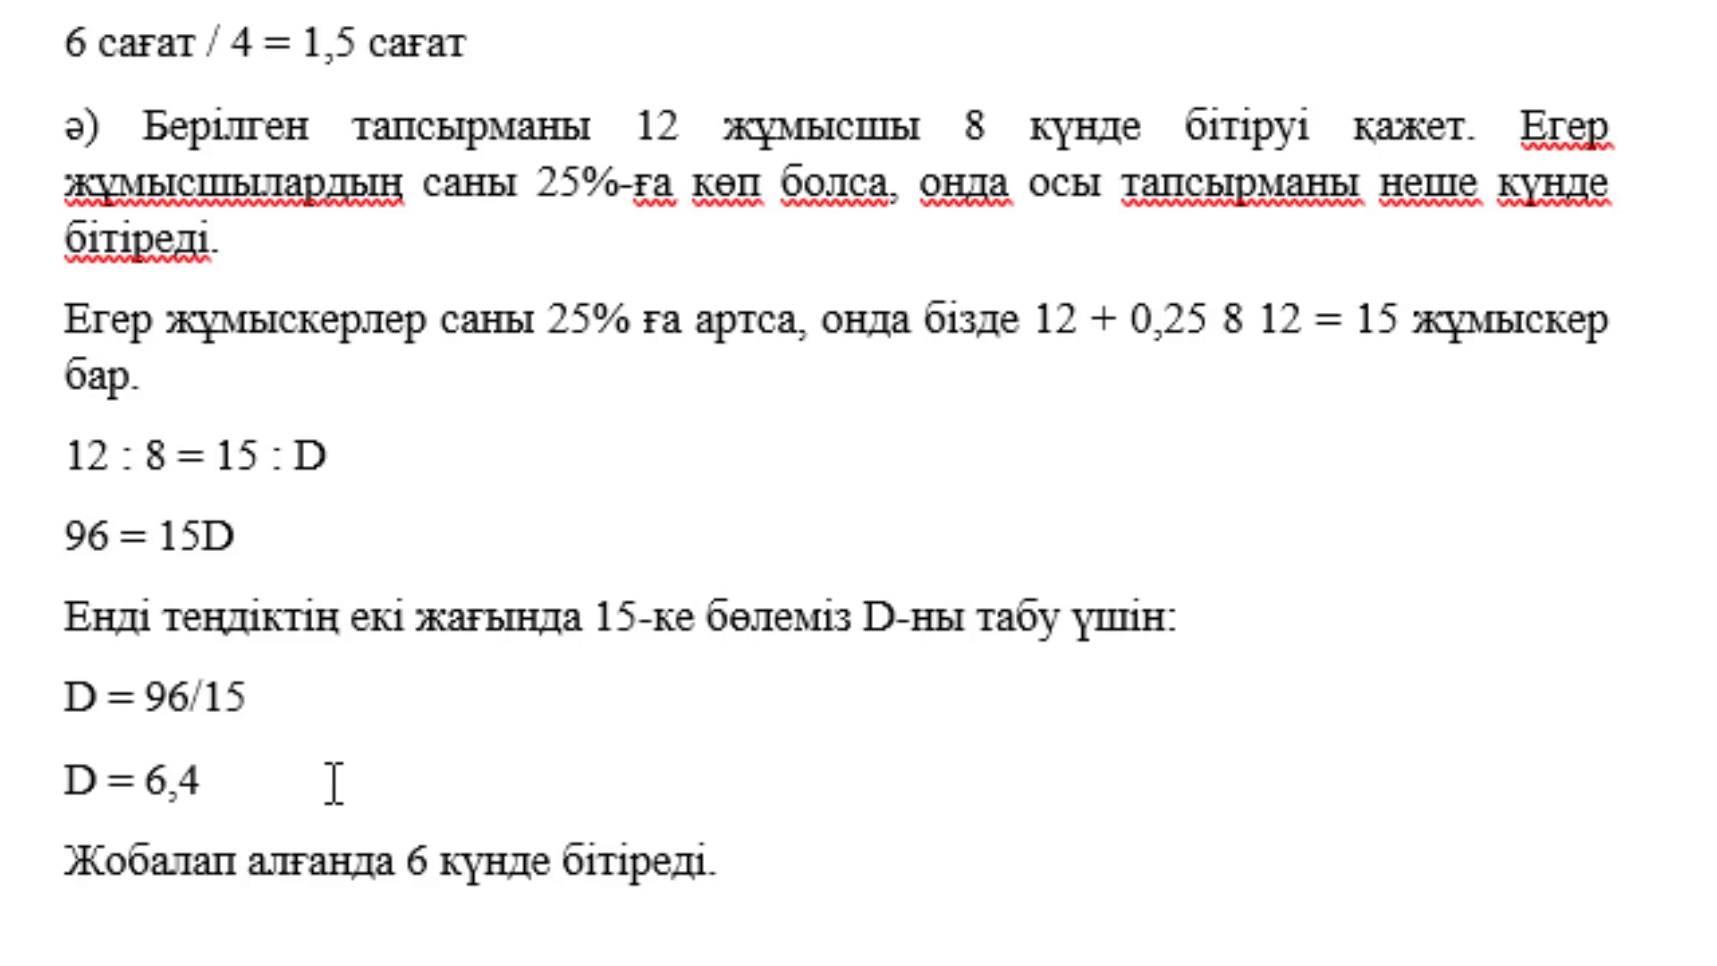